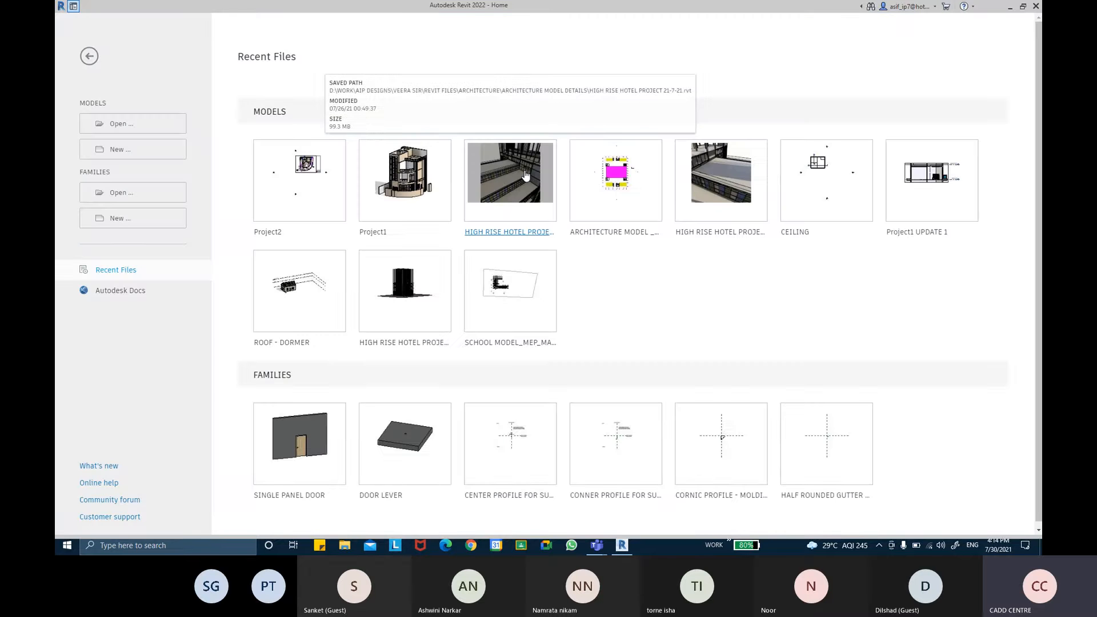
Open the SINGLE PANEL DOOR family and examine the door from its front and back sides in the 3D view.
{"action": "left_click", "coordinate": [287, 495]}
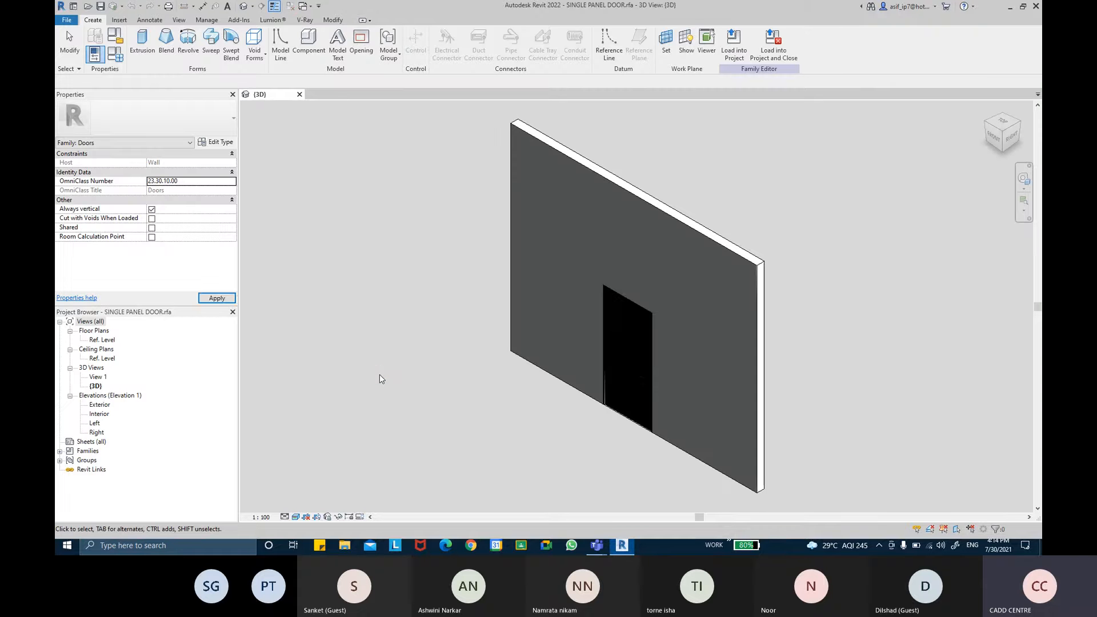
{"action": "scroll", "coordinate": [592, 341], "scroll_direction": "up", "scroll_amount": 4}
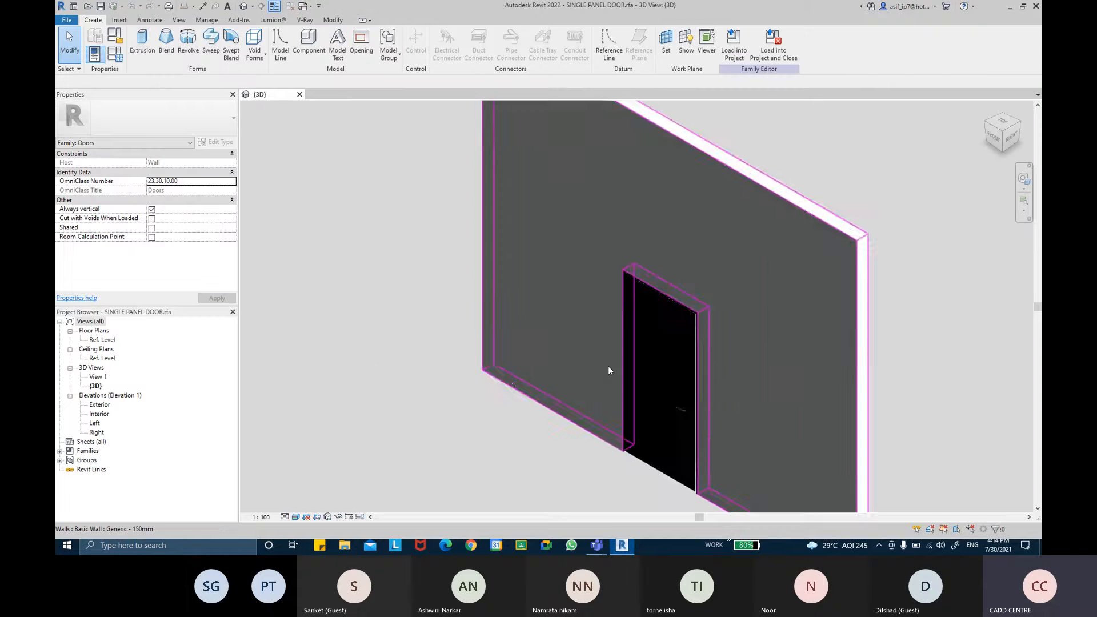
{"action": "middle_click_drag", "start_coordinate": [632, 406], "coordinate": [717, 292], "text": "shift"}
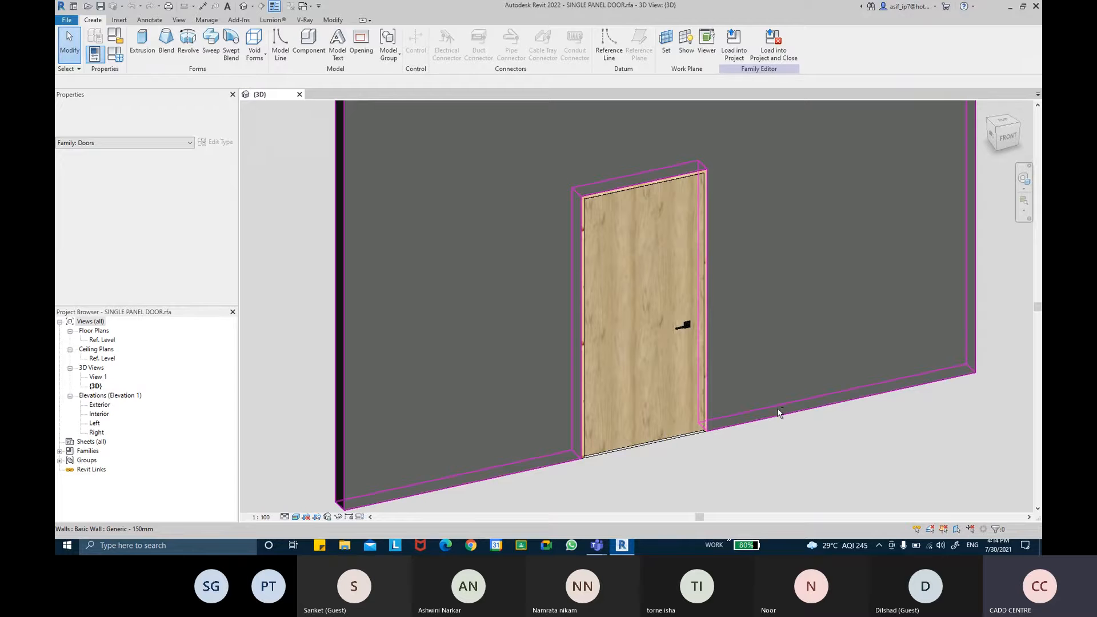
{"action": "middle_click_drag", "start_coordinate": [778, 409], "coordinate": [649, 440], "text": "shift"}
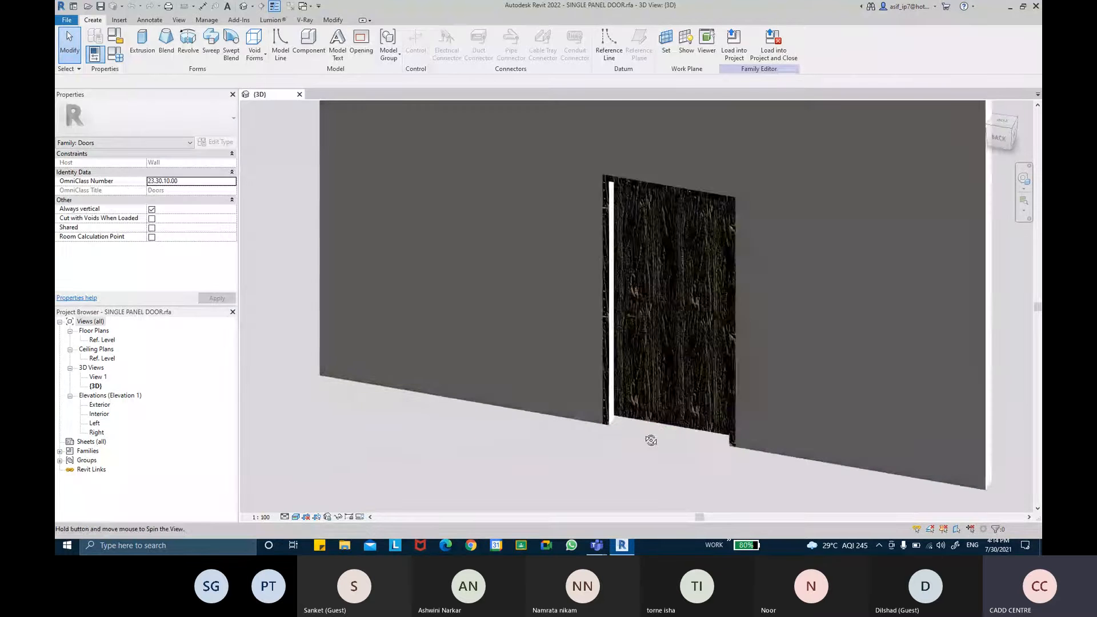
{"action": "middle_click_drag", "start_coordinate": [728, 366], "coordinate": [690, 263], "text": "shift"}
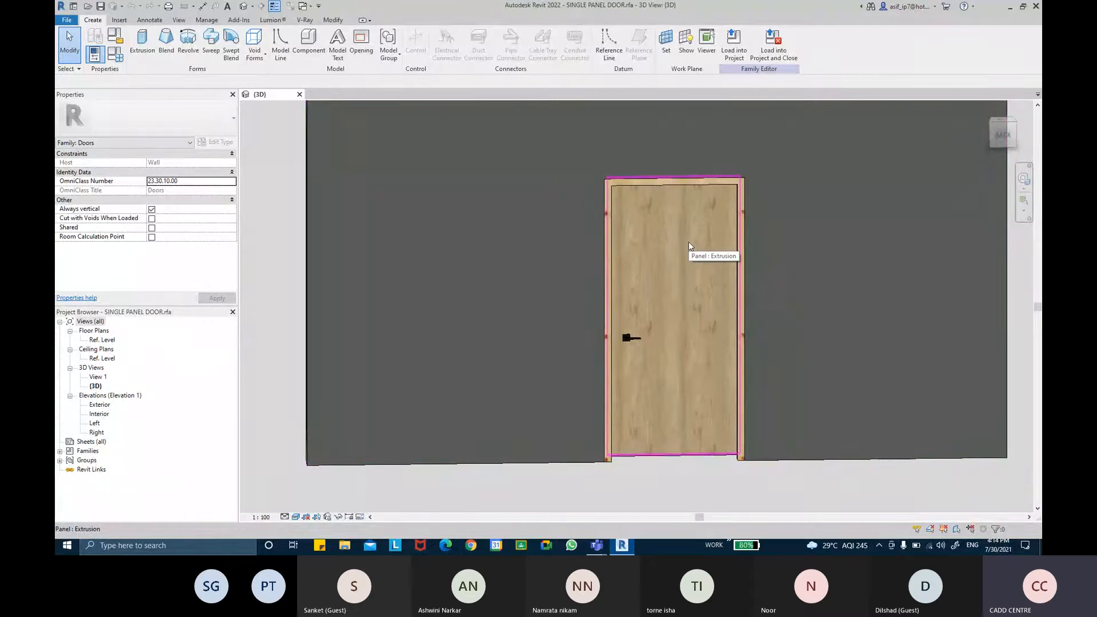
Open the Ref. Level floor plan and start the Symbolic Line command with the Doors [projection] subcategory.
{"action": "double_click", "coordinate": [103, 341]}
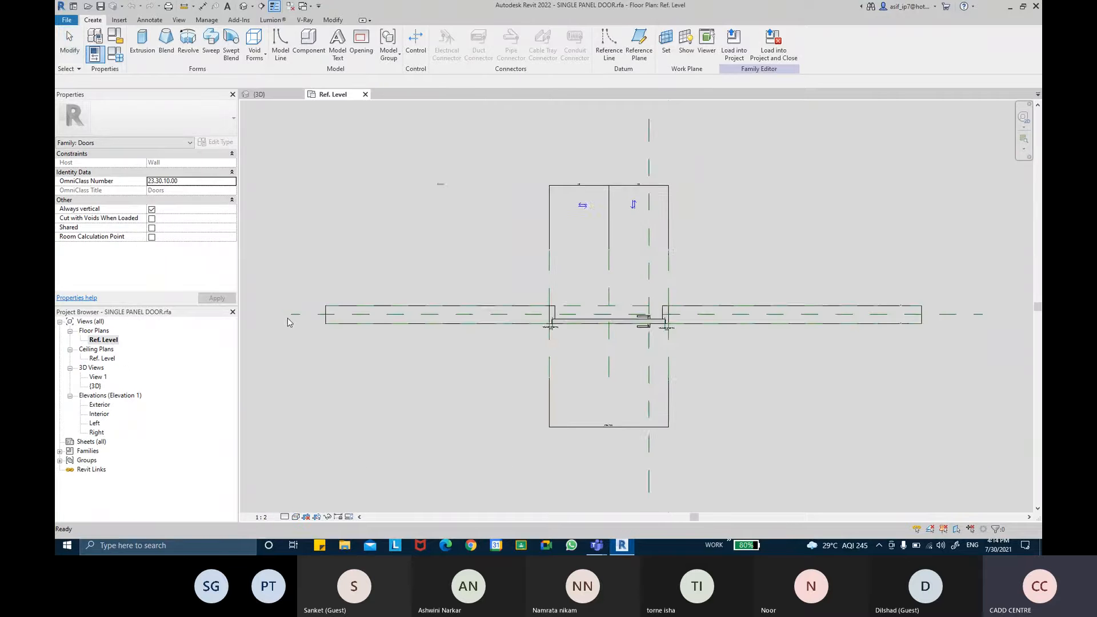
{"action": "scroll", "coordinate": [656, 305], "scroll_direction": "up", "scroll_amount": 2}
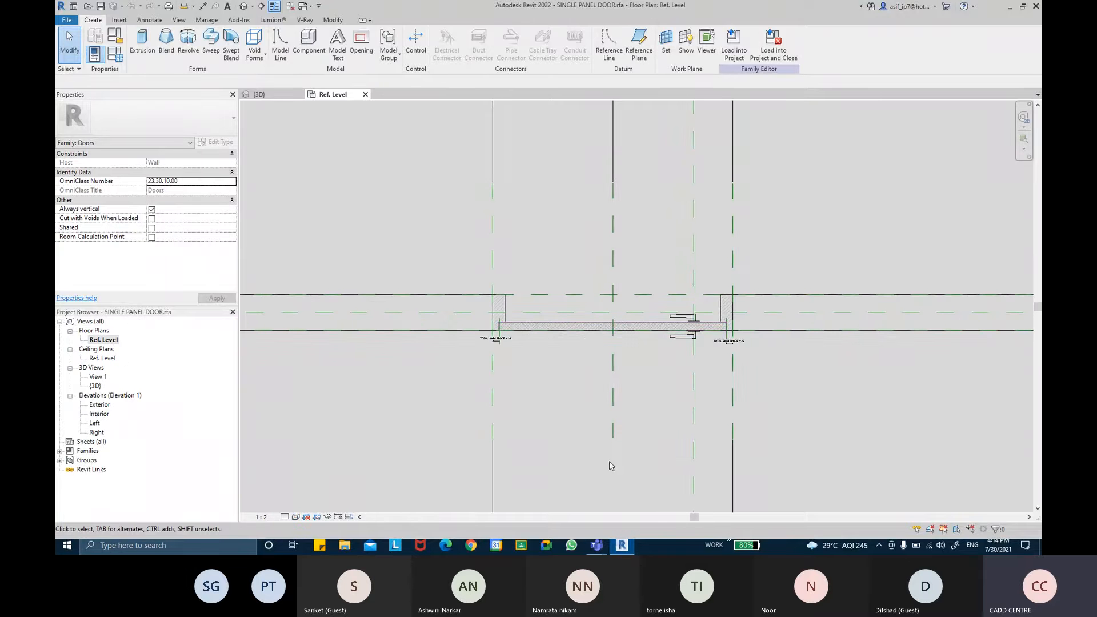
{"action": "middle_click_drag", "start_coordinate": [528, 502], "coordinate": [536, 366]}
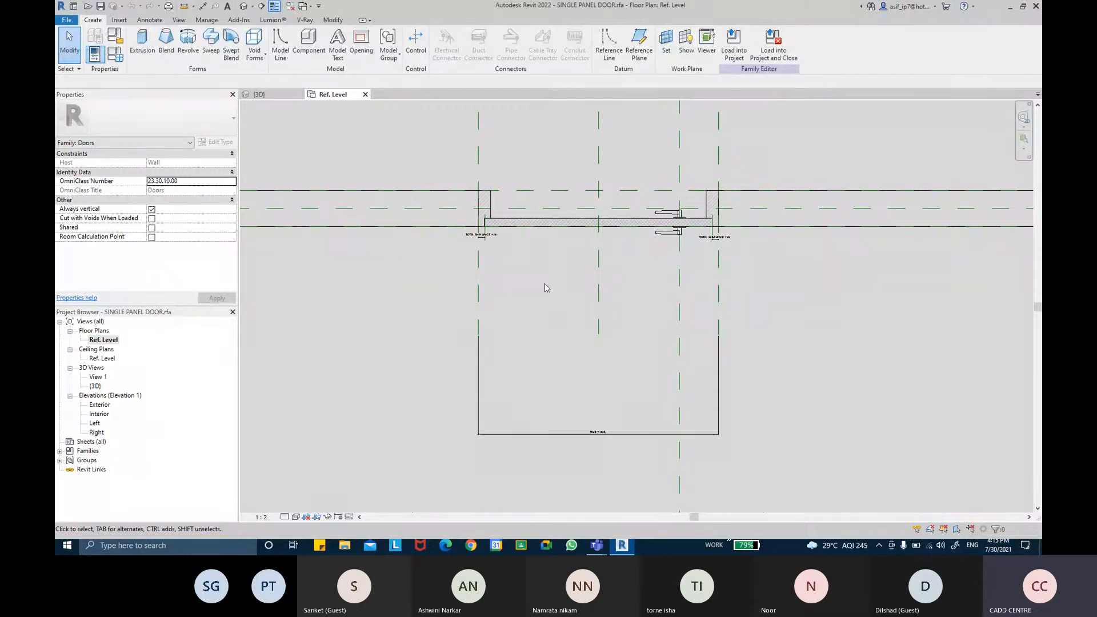
{"action": "scroll", "coordinate": [580, 188], "scroll_direction": "up", "scroll_amount": 2}
{"action": "scroll", "coordinate": [686, 217], "scroll_direction": "up", "scroll_amount": 3}
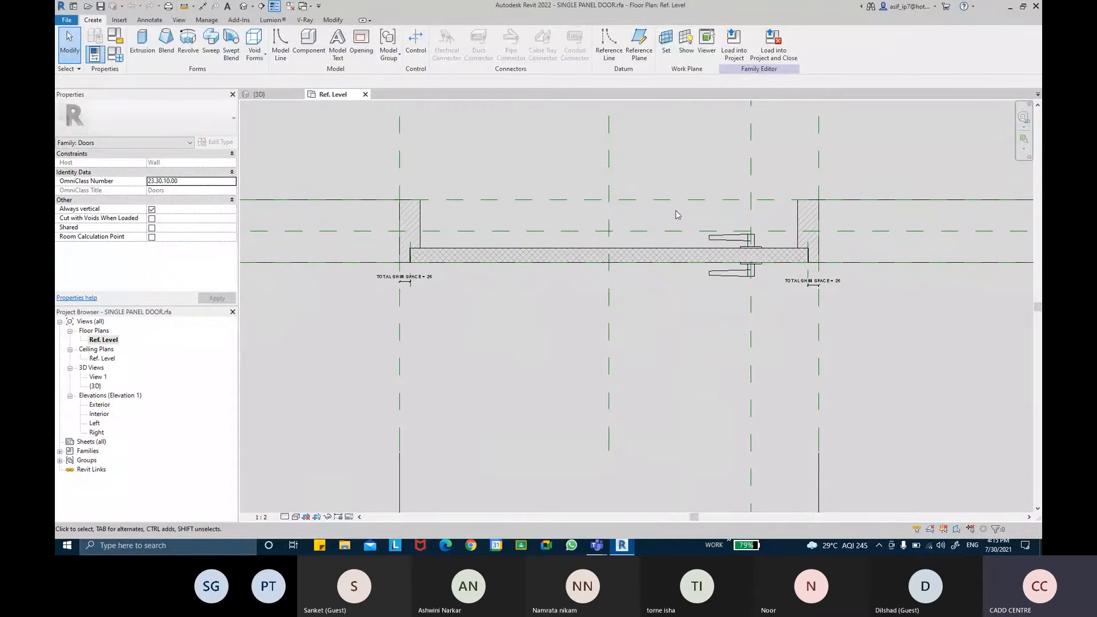
{"action": "scroll", "coordinate": [641, 228], "scroll_direction": "up", "scroll_amount": 3}
{"action": "scroll", "coordinate": [660, 245], "scroll_direction": "down", "scroll_amount": 1}
{"action": "middle_click_drag", "start_coordinate": [659, 245], "coordinate": [594, 233]}
{"action": "scroll", "coordinate": [594, 233], "scroll_direction": "up", "scroll_amount": 1}
{"action": "left_click", "coordinate": [274, 6]}
{"action": "mouse_move", "coordinate": [624, 177]}
{"action": "middle_mouse_down"}
{"action": "mouse_move", "coordinate": [607, 169]}
{"action": "mouse_move", "coordinate": [612, 179]}
{"action": "middle_mouse_up"}
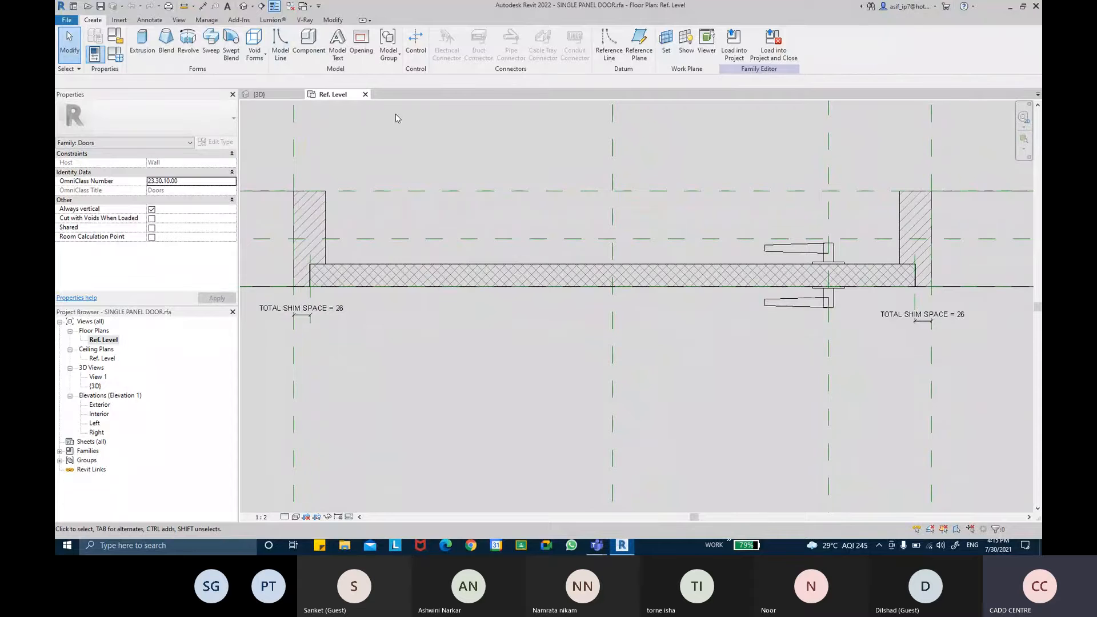
{"action": "middle_click_drag", "start_coordinate": [575, 192], "coordinate": [568, 194]}
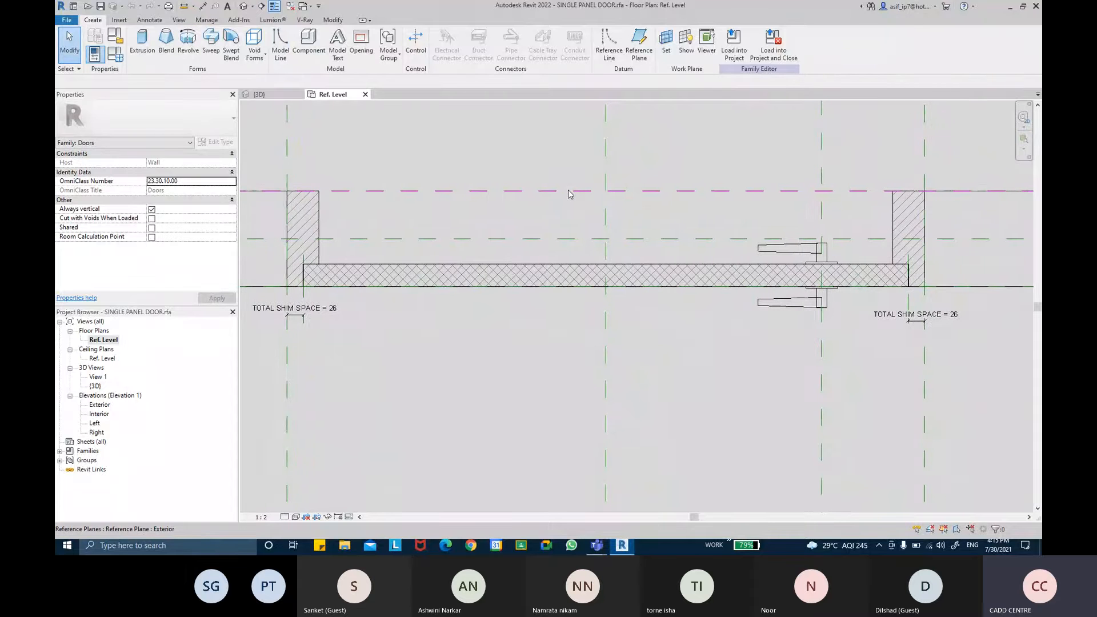
{"action": "left_click", "coordinate": [142, 23]}
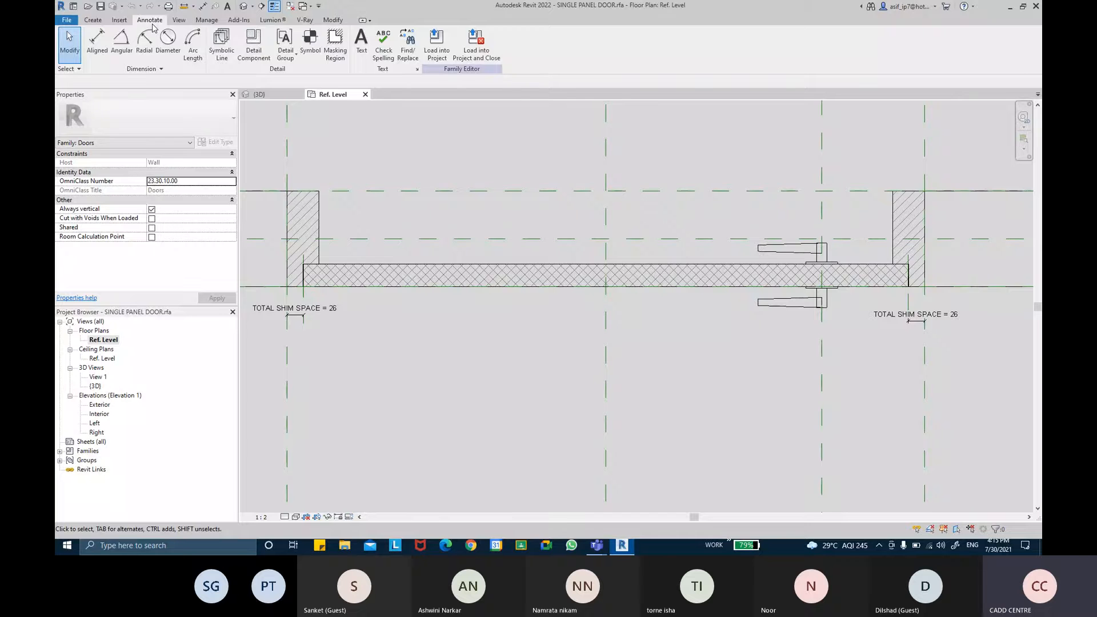
{"action": "left_click", "coordinate": [220, 66]}
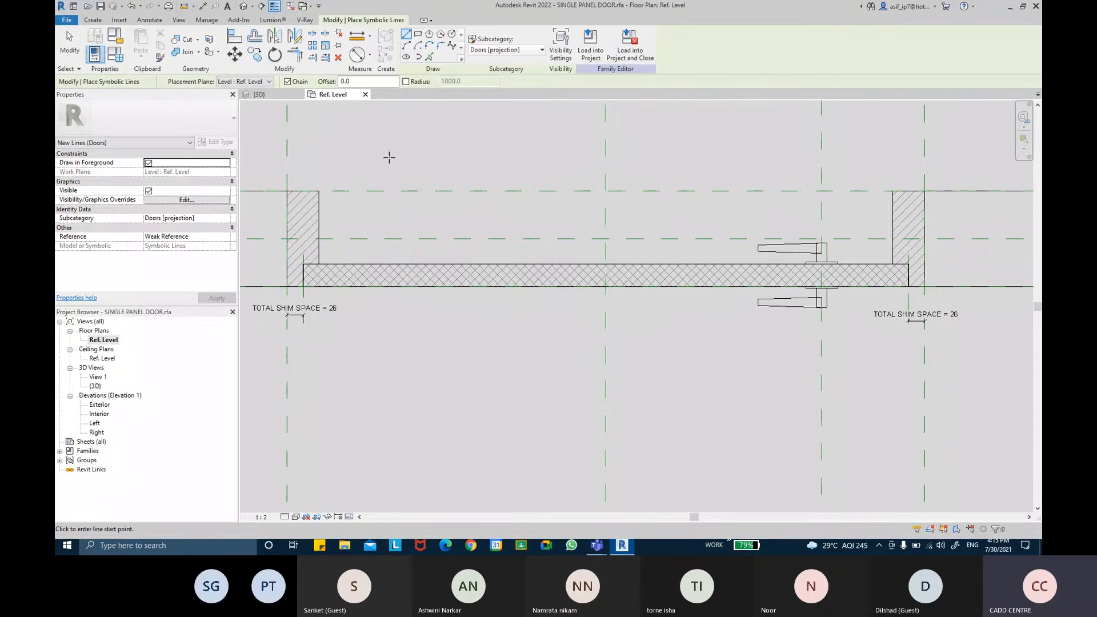
Switch to the Microsoft Teams meeting, admit the waiting guest, and return to the Revit door family.
{"action": "left_click", "coordinate": [597, 546]}
{"action": "left_click", "coordinate": [592, 504]}
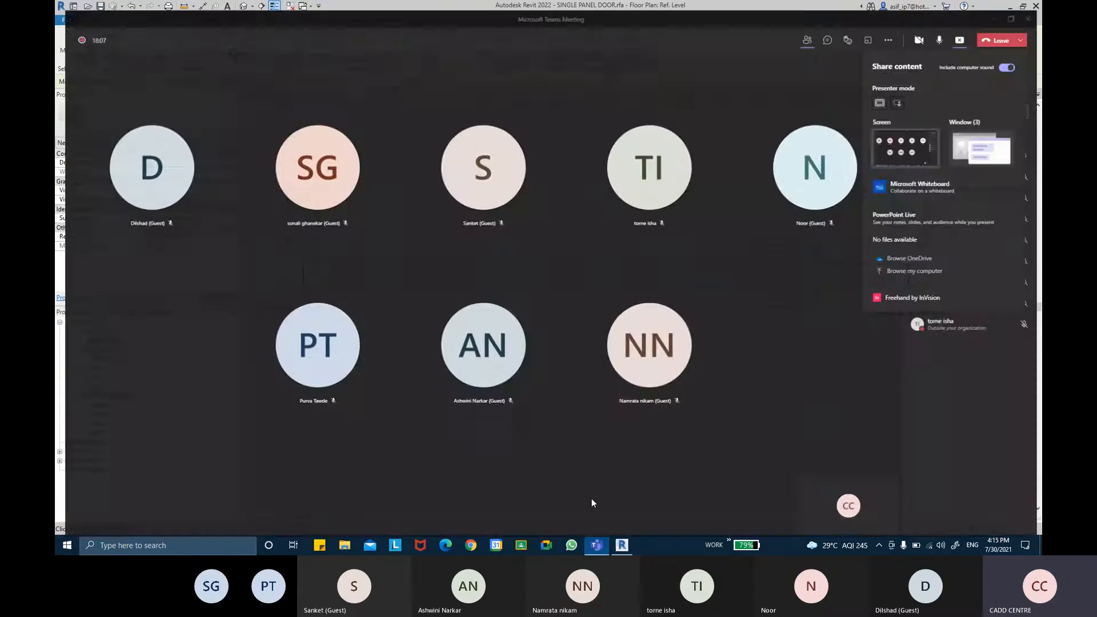
{"action": "left_click", "coordinate": [1013, 147]}
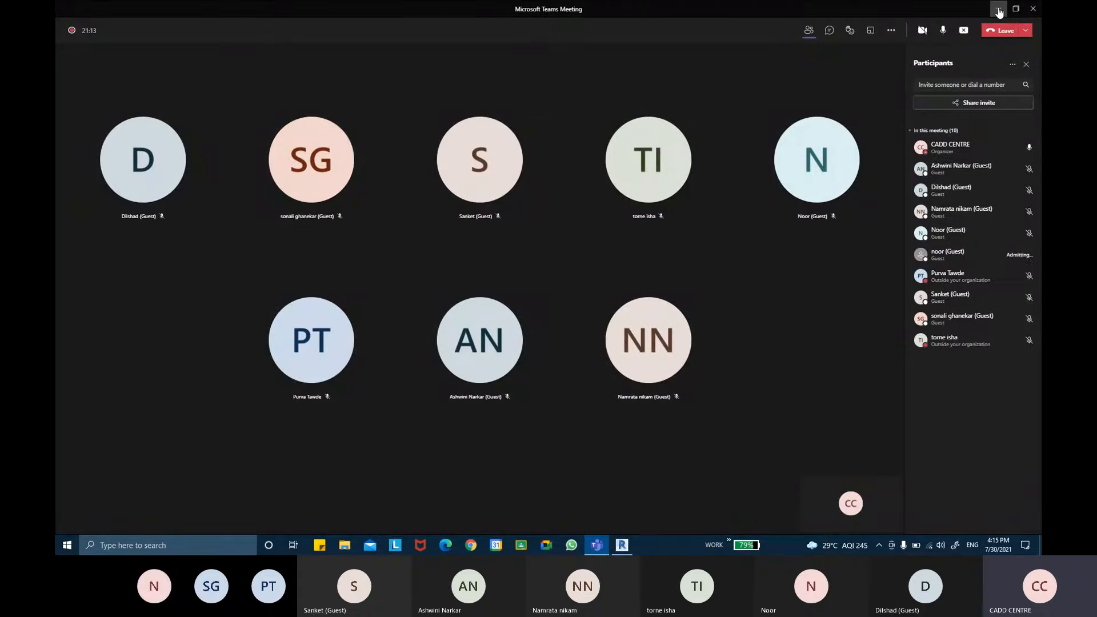
{"action": "left_click", "coordinate": [998, 10]}
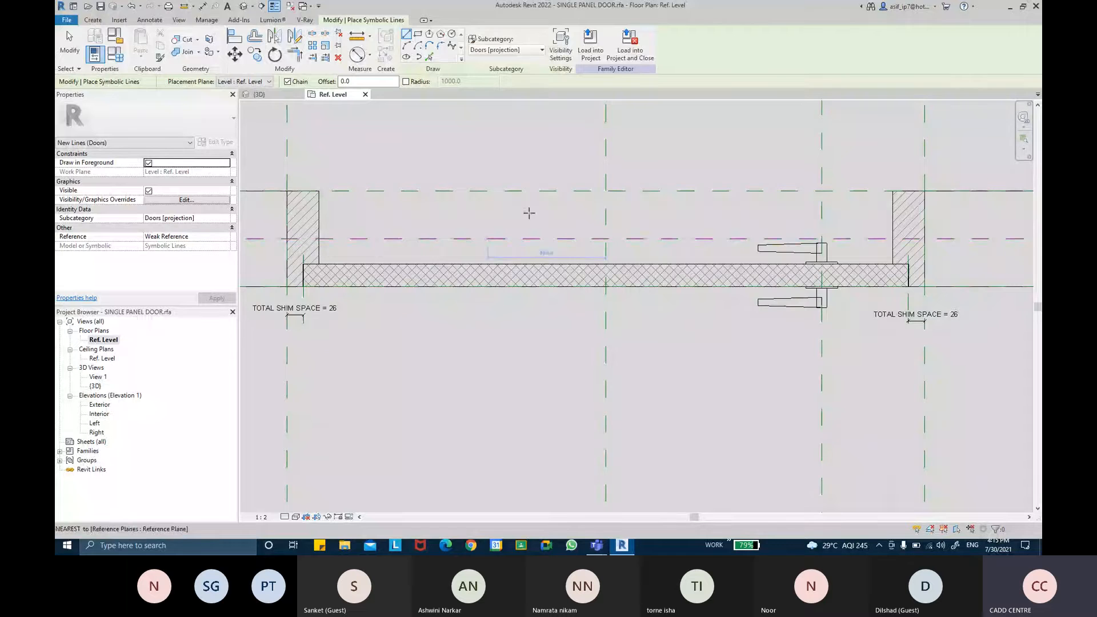
Draw a symbolic-line rectangle over the door panel in plan, from its upper-left corner to its lower-right corner.
{"action": "middle_click_drag", "start_coordinate": [474, 284], "coordinate": [488, 281]}
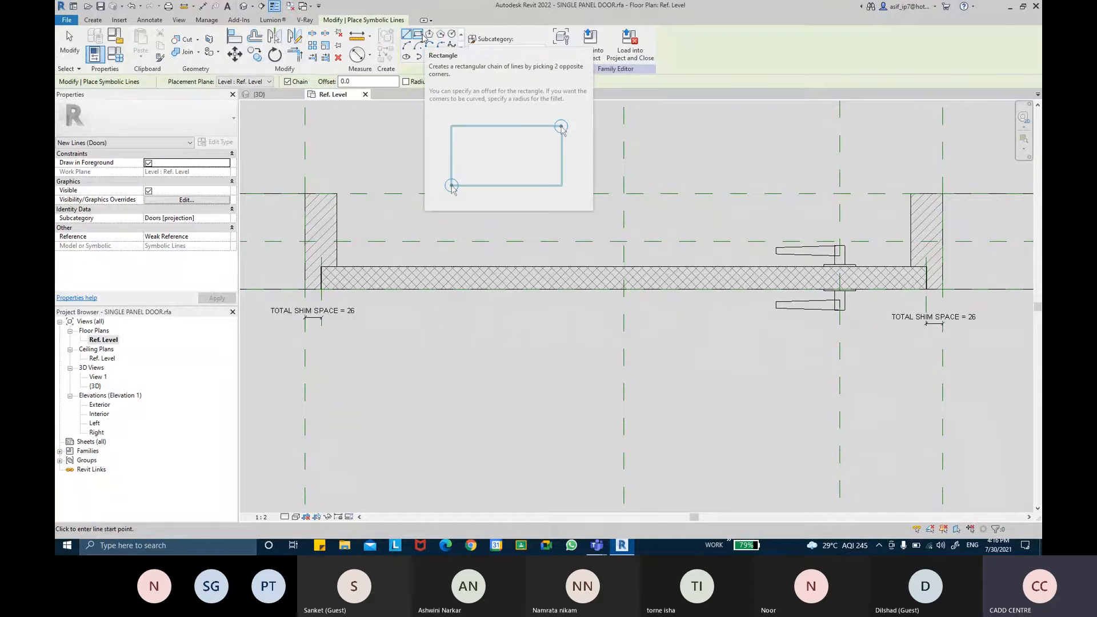
{"action": "left_click", "coordinate": [419, 35]}
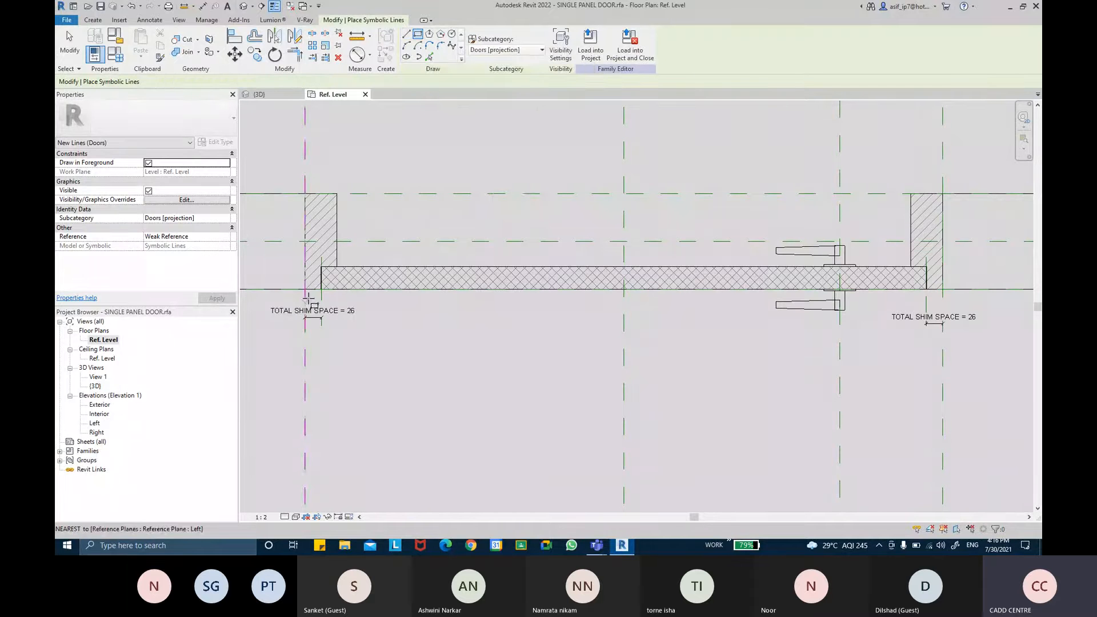
{"action": "scroll", "coordinate": [323, 282], "scroll_direction": "up", "scroll_amount": 5}
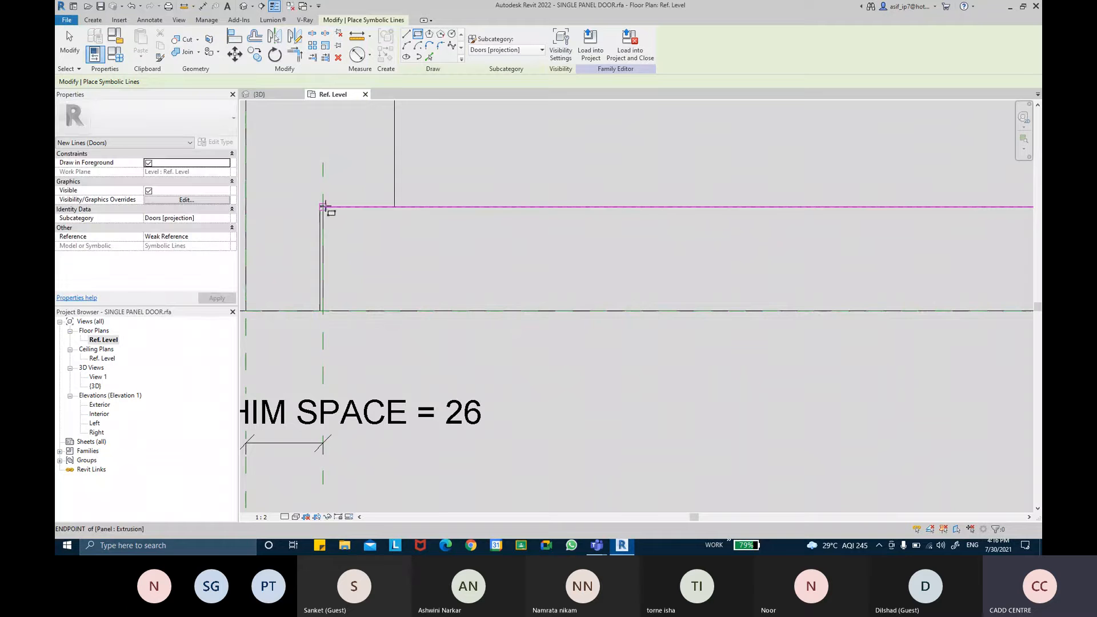
{"action": "scroll", "coordinate": [326, 208], "scroll_direction": "up", "scroll_amount": 4}
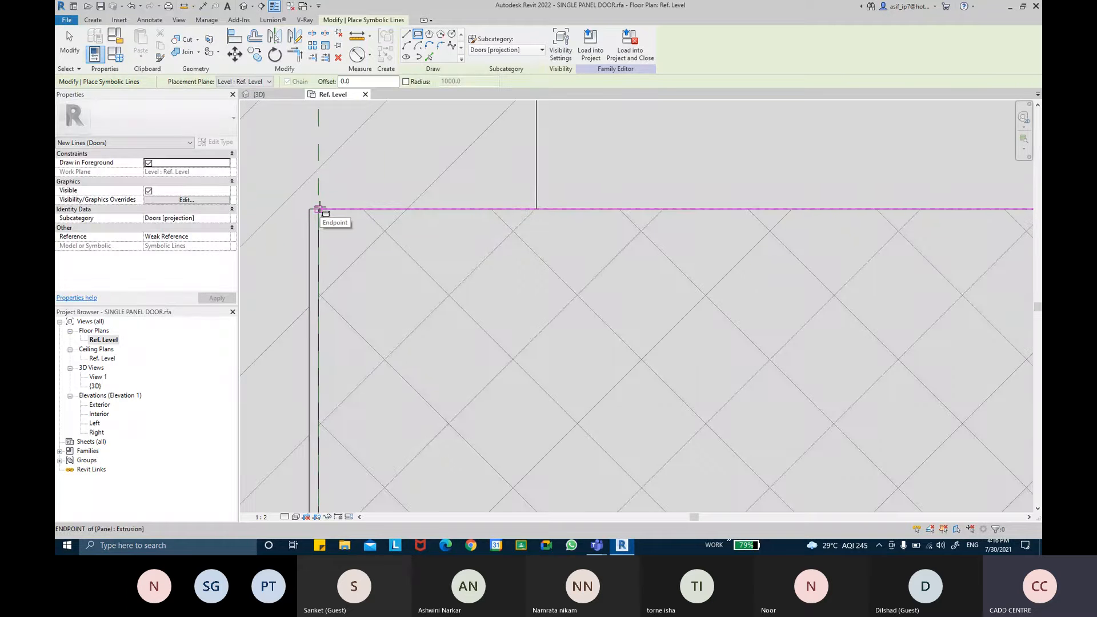
{"action": "left_click", "coordinate": [320, 208]}
{"action": "scroll", "coordinate": [457, 392], "scroll_direction": "down", "scroll_amount": 5}
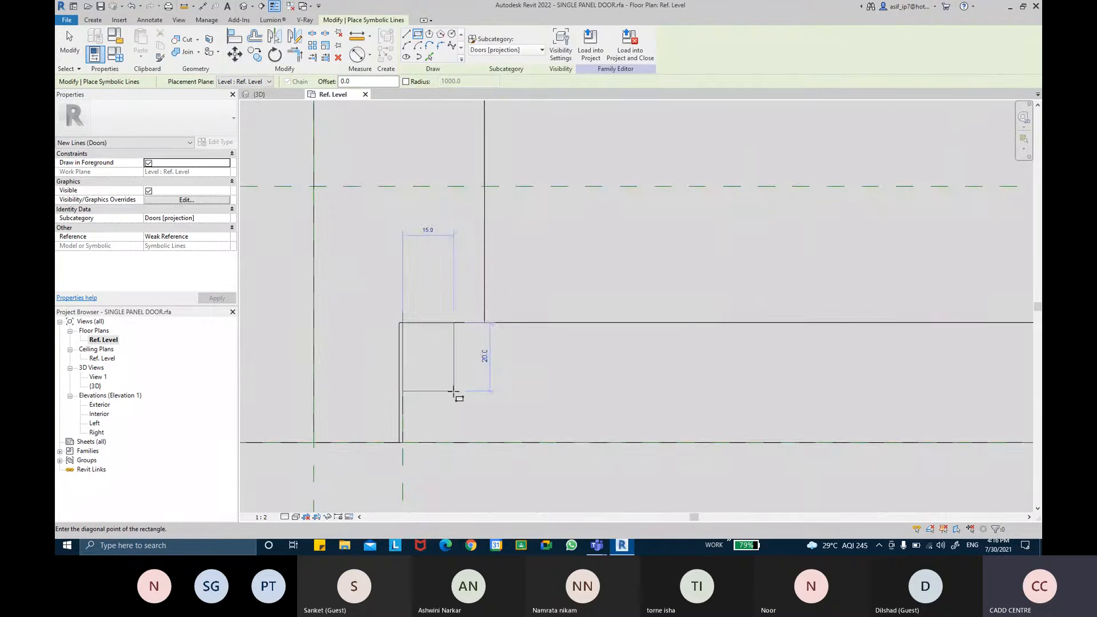
{"action": "scroll", "coordinate": [805, 337], "scroll_direction": "up", "scroll_amount": 4}
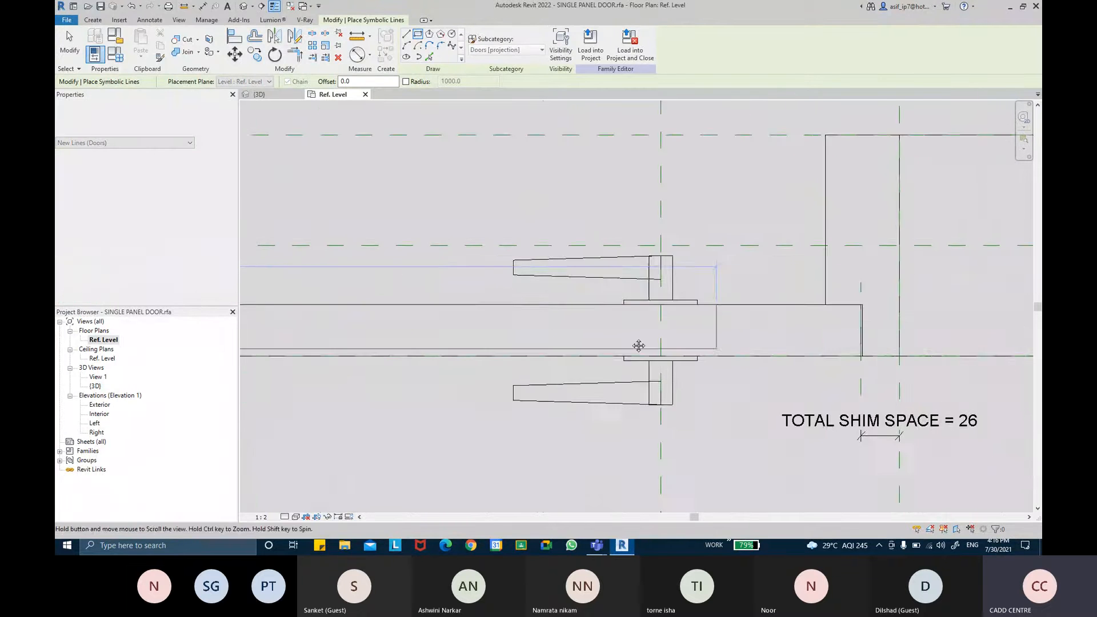
{"action": "scroll", "coordinate": [731, 354], "scroll_direction": "up", "scroll_amount": 3}
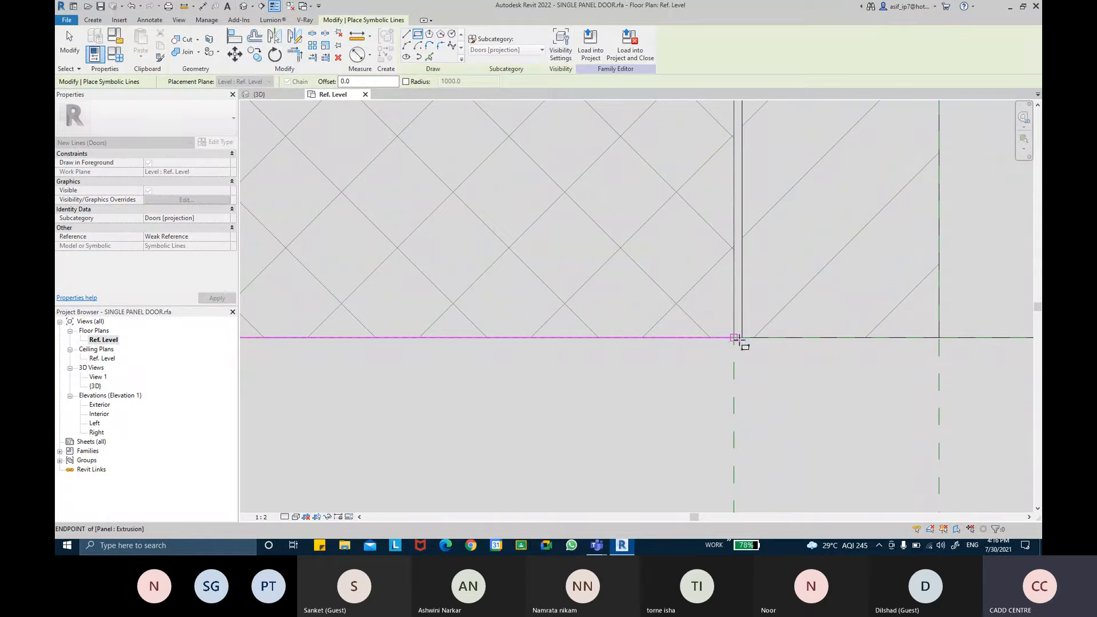
{"action": "left_click", "coordinate": [733, 338]}
{"action": "scroll", "coordinate": [707, 389], "scroll_direction": "down", "scroll_amount": 3}
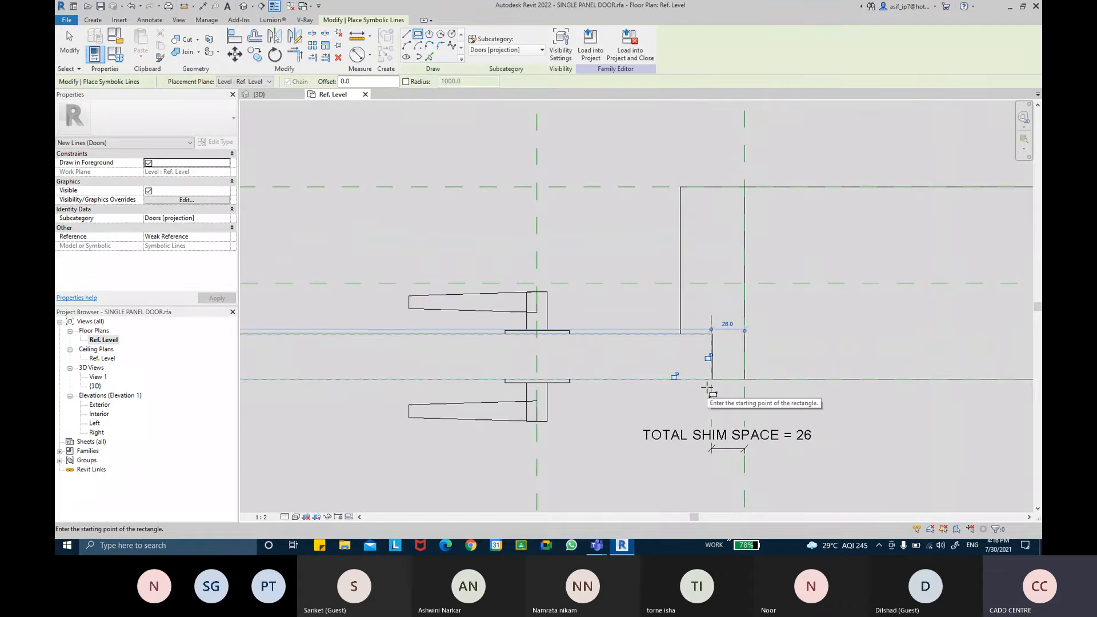
{"action": "scroll", "coordinate": [520, 390], "scroll_direction": "down", "scroll_amount": 2}
{"action": "middle_click_drag", "start_coordinate": [488, 397], "coordinate": [690, 364]}
{"action": "middle_click_drag", "start_coordinate": [632, 384], "coordinate": [736, 372]}
{"action": "scroll", "coordinate": [700, 368], "scroll_direction": "down", "scroll_amount": 2}
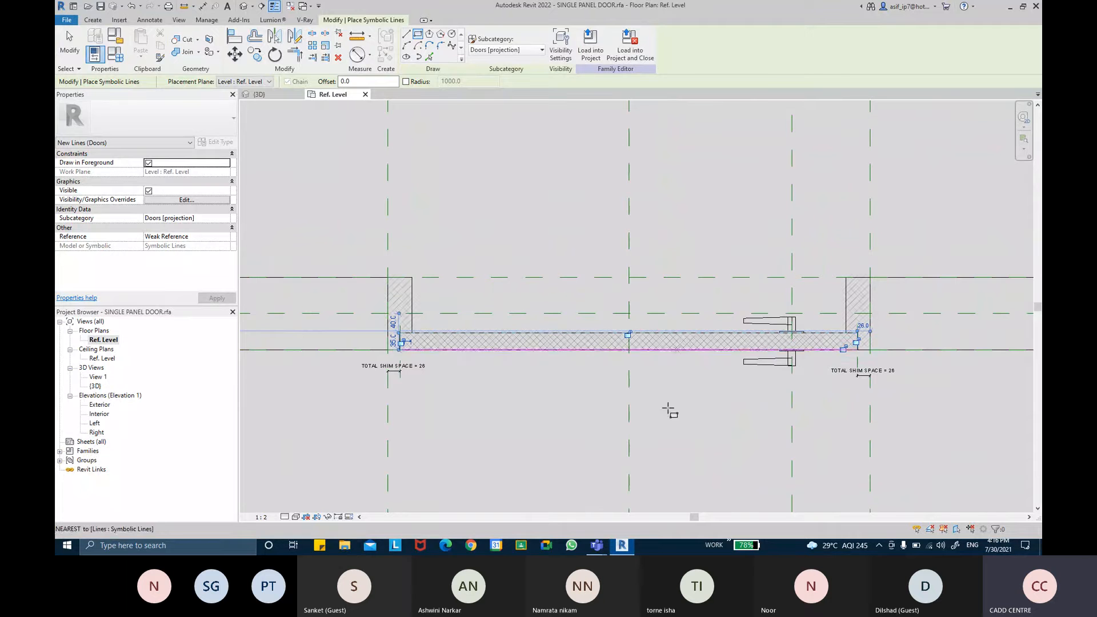
{"action": "middle_click_drag", "start_coordinate": [509, 455], "coordinate": [548, 374]}
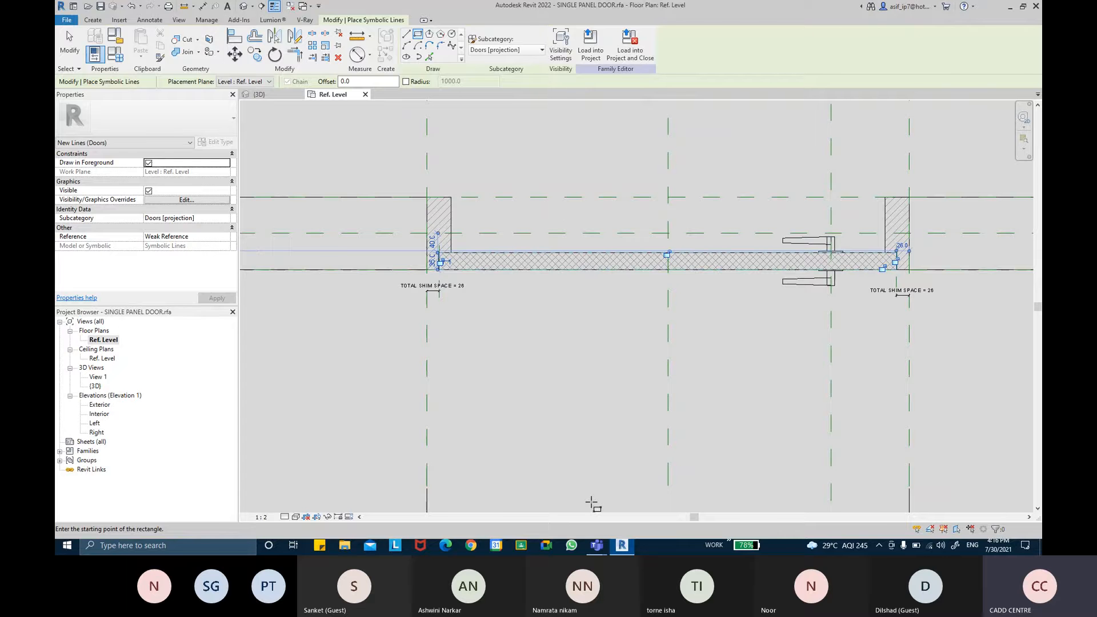
{"action": "left_click", "coordinate": [67, 45]}
Rotate a copy of the four-line symbolic rectangle 90° clockwise about the door panel's lower-left corner.
{"action": "scroll", "coordinate": [409, 262], "scroll_direction": "up", "scroll_amount": 2}
{"action": "scroll", "coordinate": [409, 262], "scroll_direction": "up", "scroll_amount": 1}
{"action": "middle_click_drag", "start_coordinate": [518, 295], "coordinate": [428, 289]}
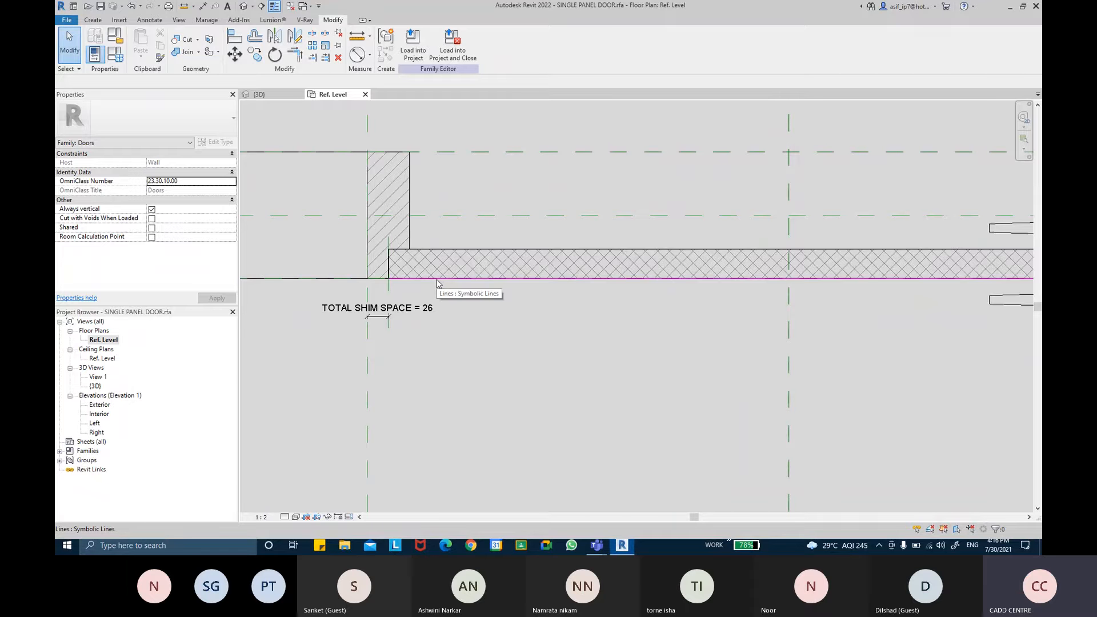
{"action": "key", "text": "Tab"}
{"action": "scroll", "coordinate": [437, 283], "scroll_direction": "down", "scroll_amount": 2}
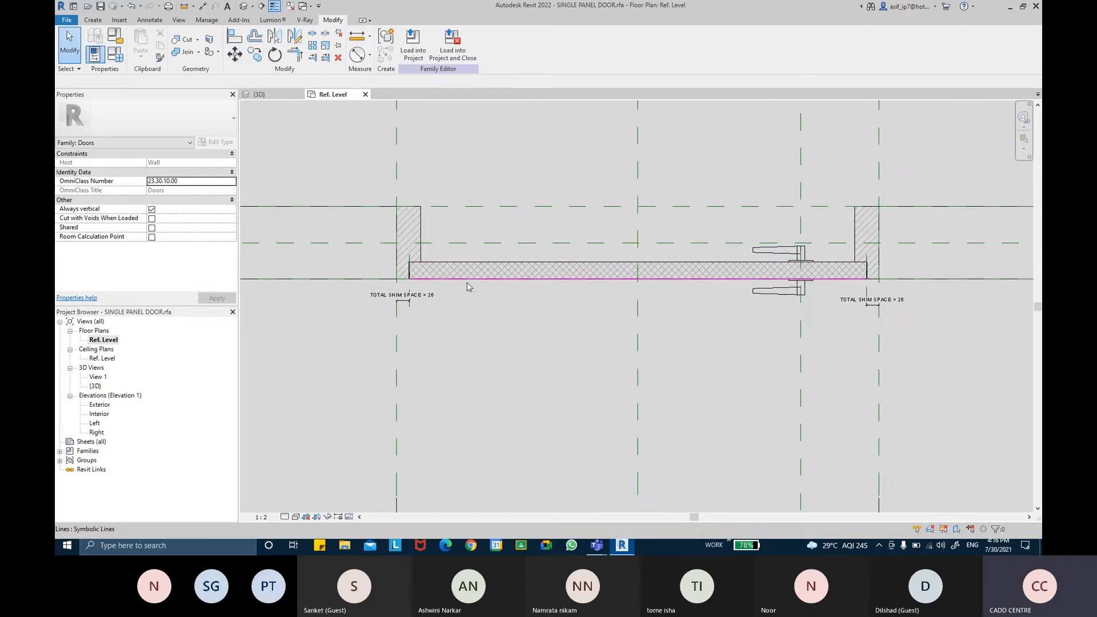
{"action": "key", "text": "Tab"}
{"action": "left_click", "coordinate": [467, 287]}
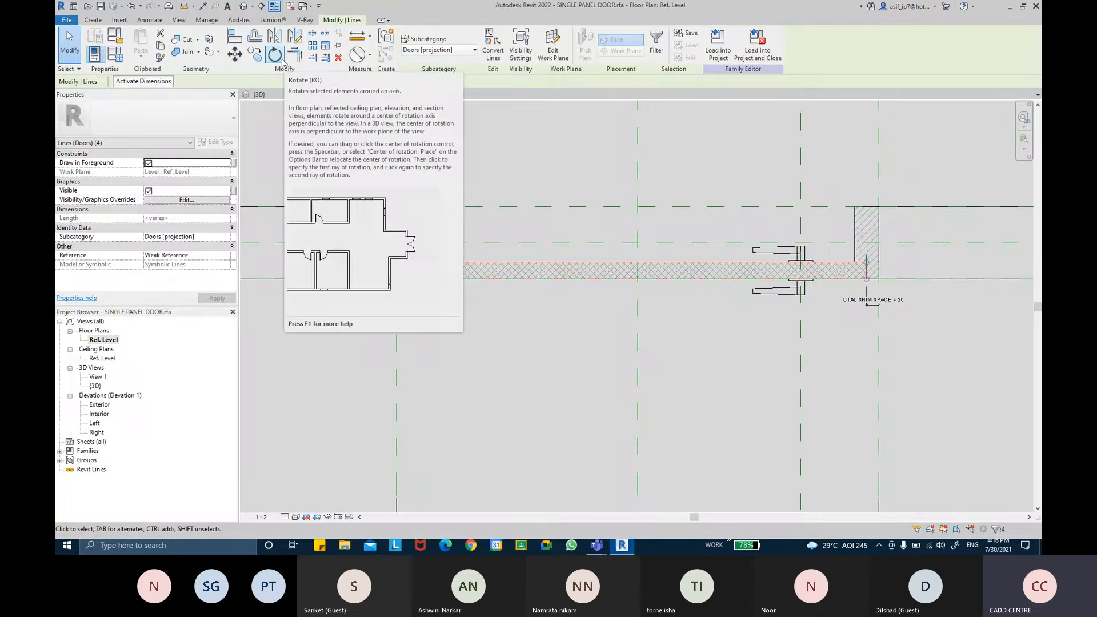
{"action": "left_click", "coordinate": [281, 58]}
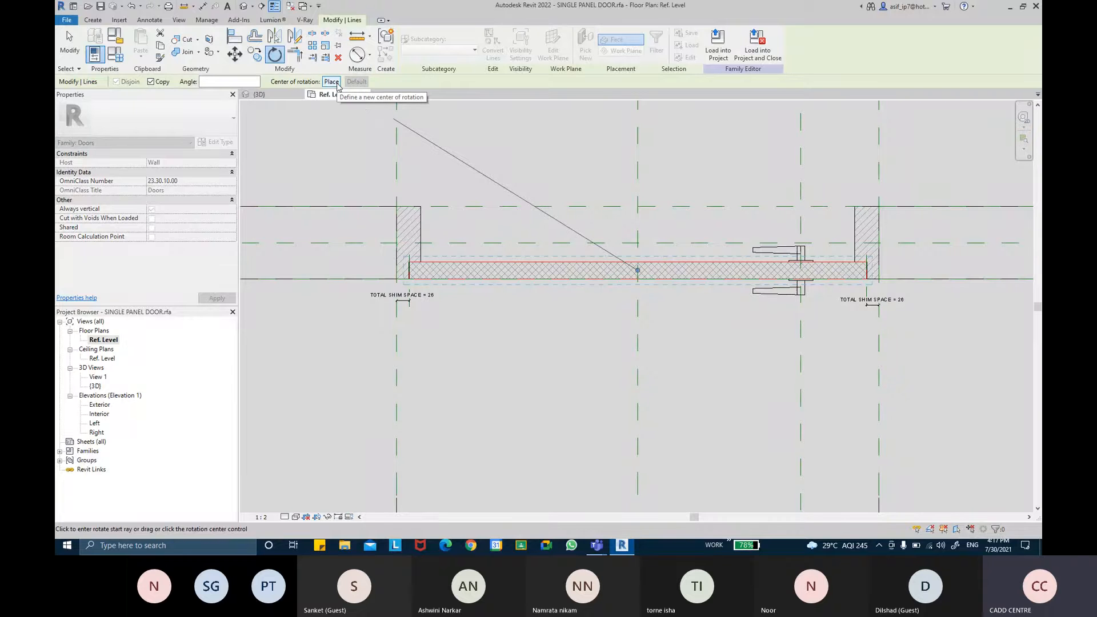
{"action": "left_click", "coordinate": [331, 81]}
{"action": "scroll", "coordinate": [406, 282], "scroll_direction": "up", "scroll_amount": 5}
{"action": "scroll", "coordinate": [406, 217], "scroll_direction": "up", "scroll_amount": 4}
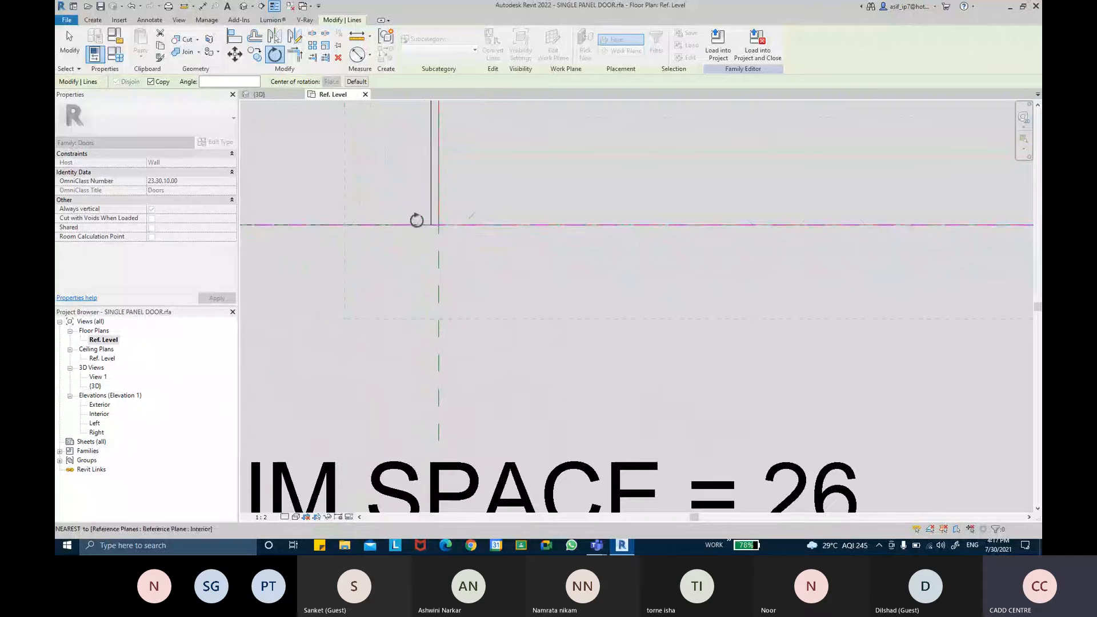
{"action": "left_click", "coordinate": [427, 220]}
{"action": "left_click", "coordinate": [574, 225]}
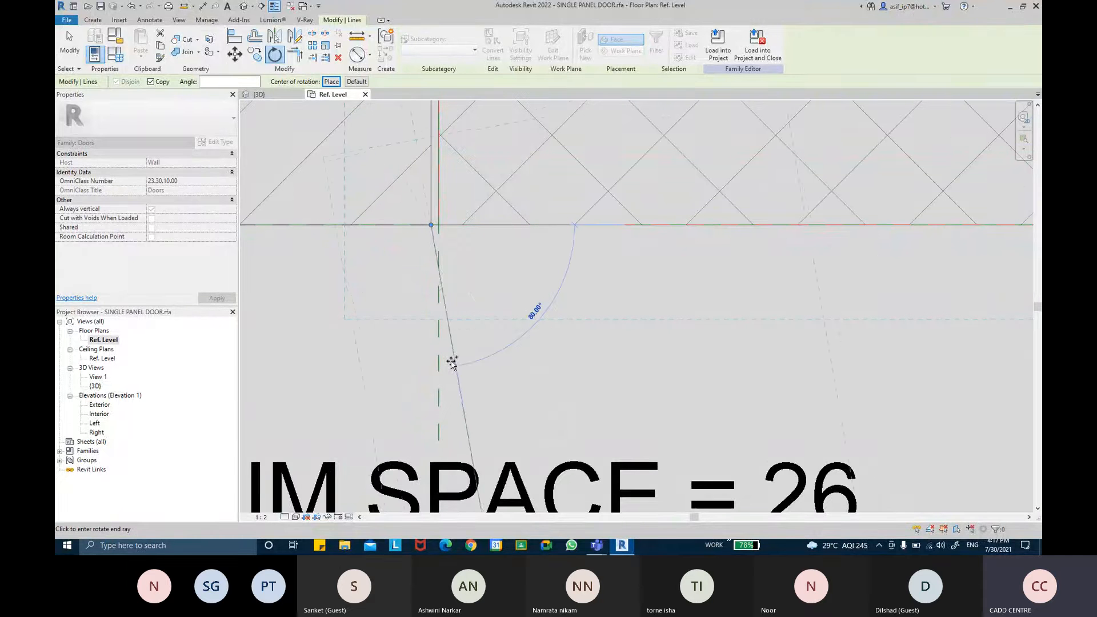
{"action": "type", "text": "90"}
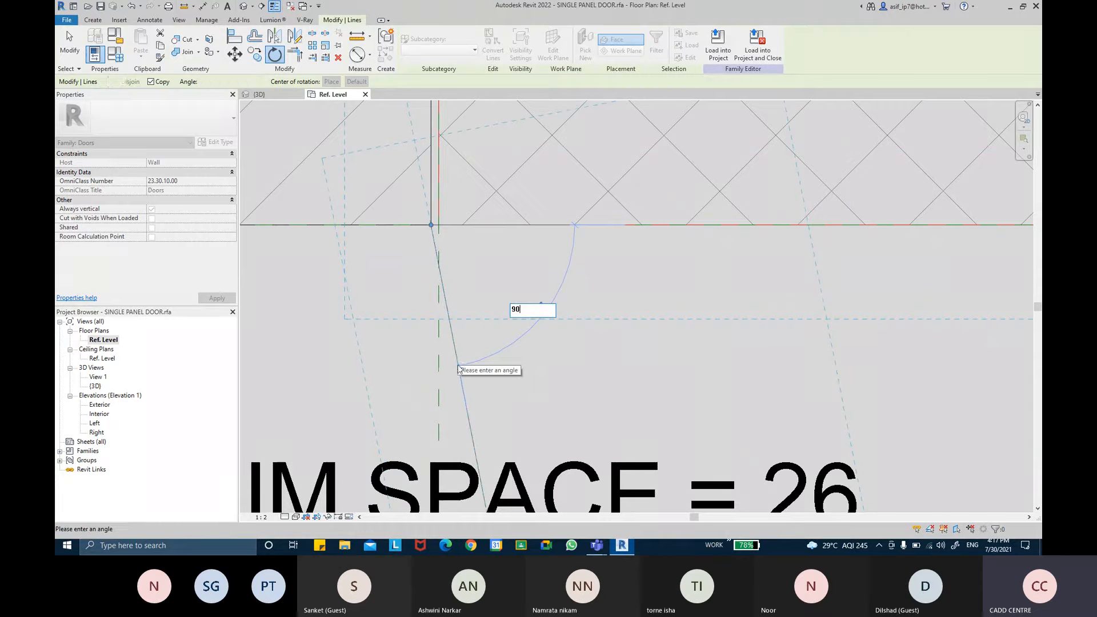
{"action": "key", "text": "Return"}
{"action": "scroll", "coordinate": [698, 336], "scroll_direction": "down", "scroll_amount": 5}
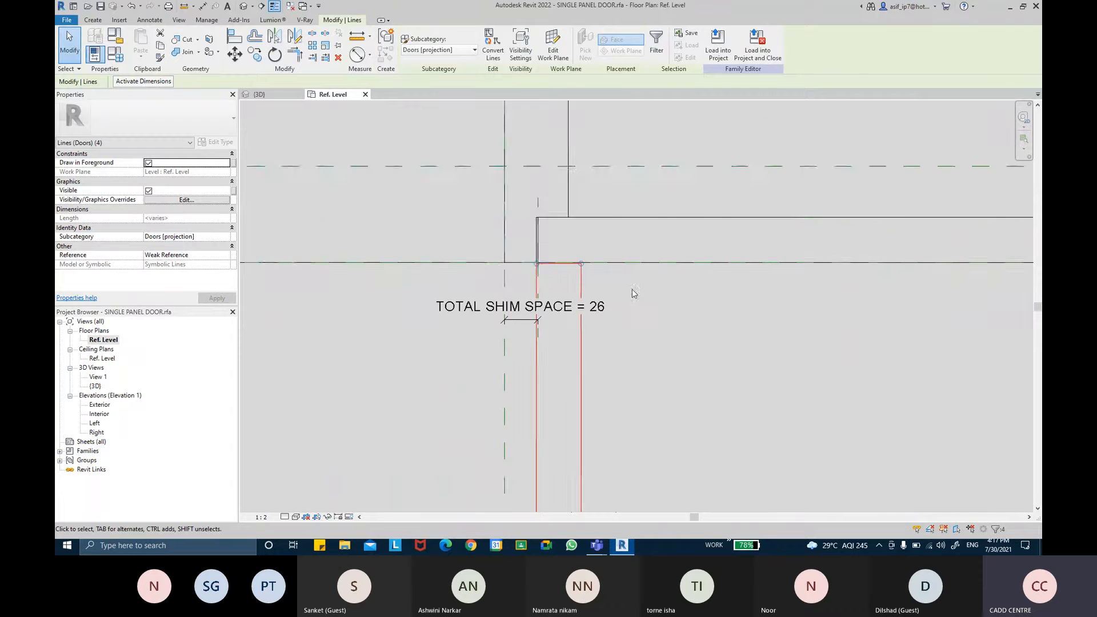
{"action": "scroll", "coordinate": [643, 309], "scroll_direction": "down", "scroll_amount": 4}
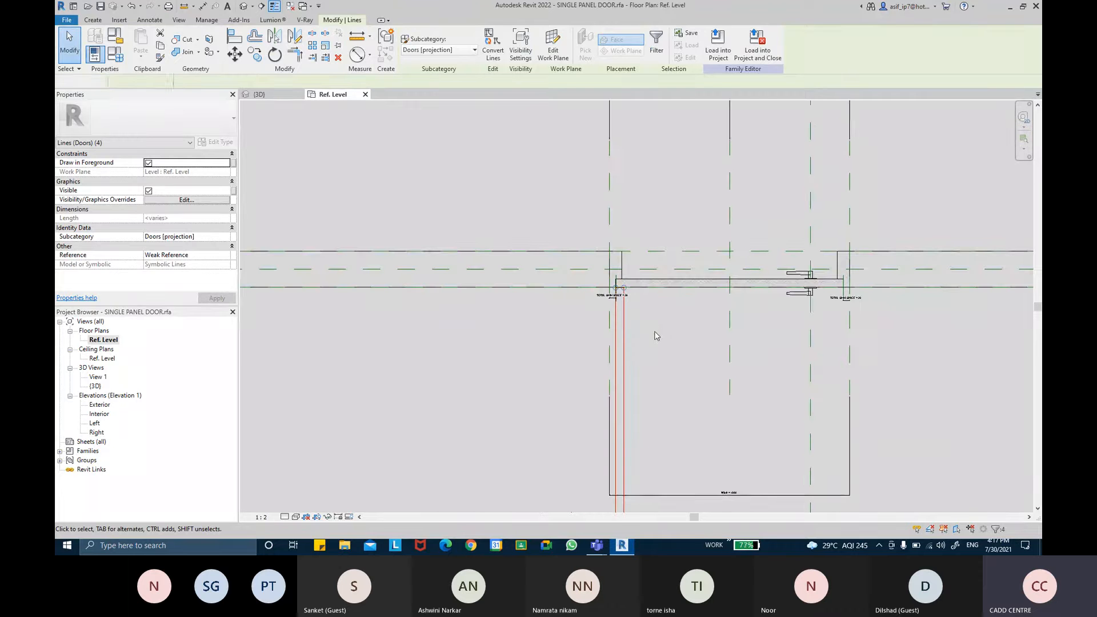
Move the Width dimension from below the door opening to just above the wall, clear of the open panel.
{"action": "key", "text": "Escape"}
{"action": "scroll", "coordinate": [646, 297], "scroll_direction": "up", "scroll_amount": 5}
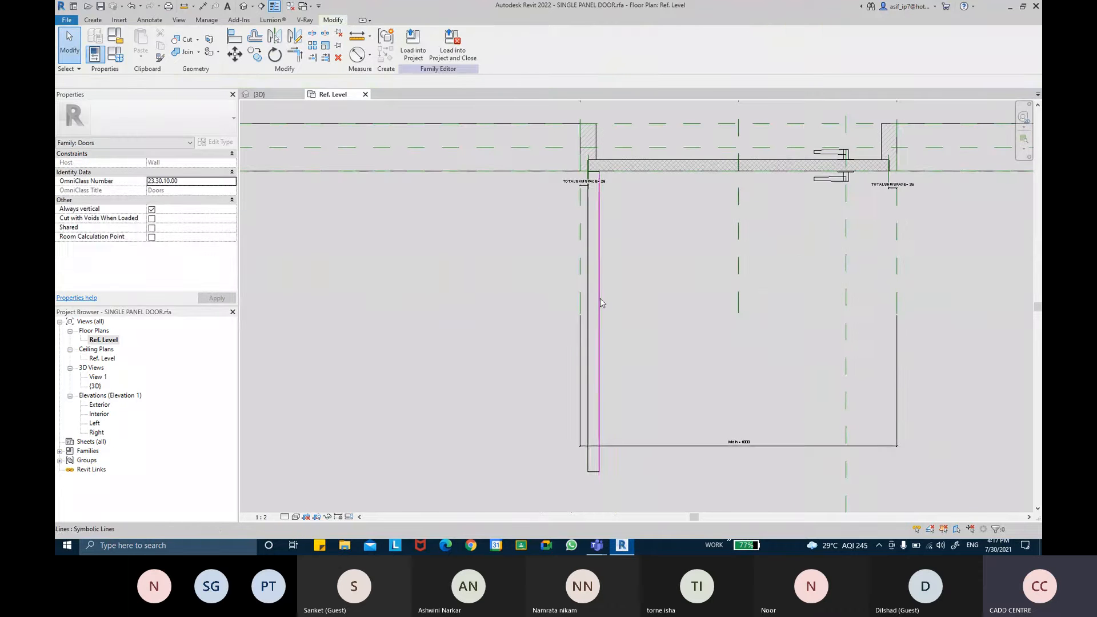
{"action": "left_click_drag", "start_coordinate": [669, 448], "coordinate": [674, 183]}
{"action": "middle_click_drag", "start_coordinate": [682, 210], "coordinate": [666, 344]}
{"action": "left_click_drag", "start_coordinate": [659, 316], "coordinate": [718, 183]}
{"action": "left_click", "coordinate": [683, 215]}
{"action": "middle_click_drag", "start_coordinate": [665, 411], "coordinate": [583, 362]}
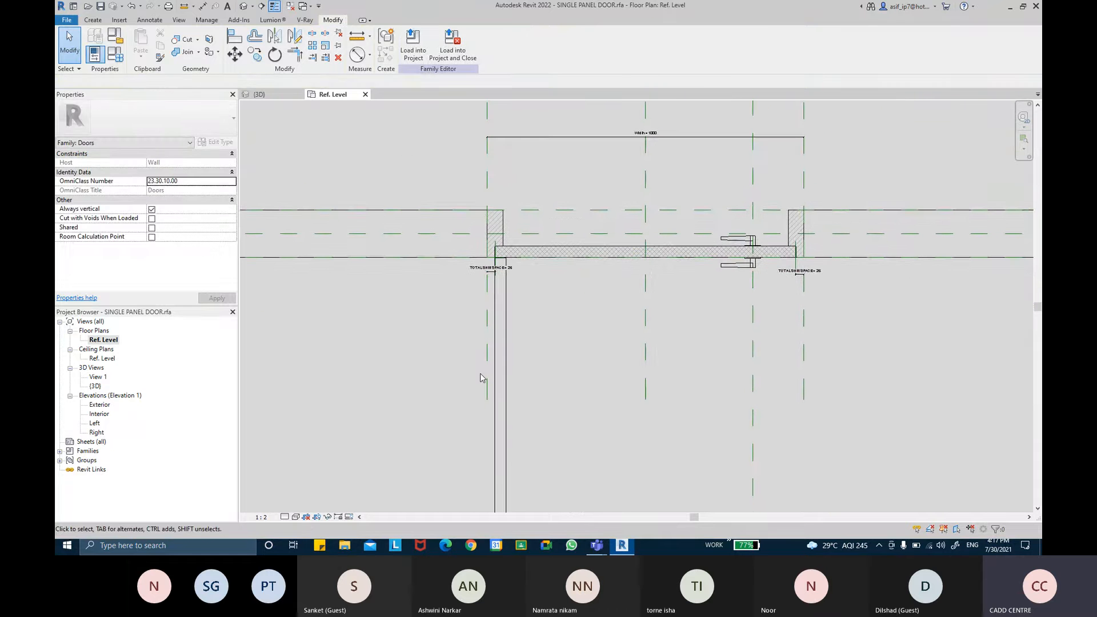
Shorten the vertical reference plane through the lever handle at both ends so that it stops close to the wall.
{"action": "scroll", "coordinate": [676, 305], "scroll_direction": "down", "scroll_amount": 5}
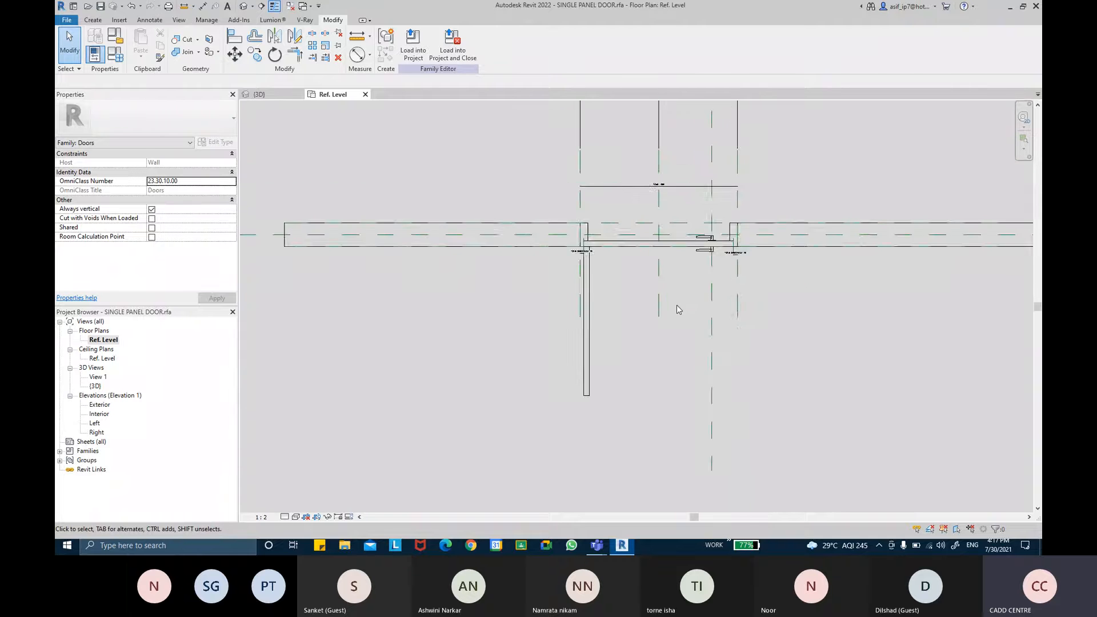
{"action": "scroll", "coordinate": [678, 310], "scroll_direction": "up", "scroll_amount": 2}
{"action": "left_click", "coordinate": [703, 357]}
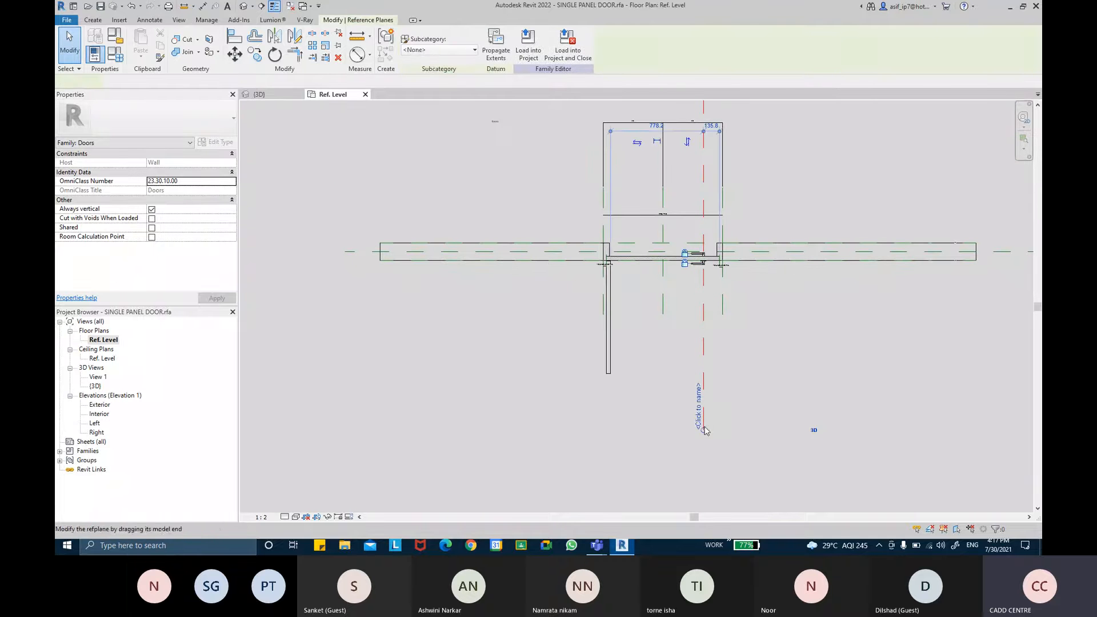
{"action": "left_click_drag", "start_coordinate": [707, 394], "coordinate": [703, 263]}
{"action": "middle_click_drag", "start_coordinate": [771, 231], "coordinate": [759, 319]}
{"action": "left_click", "coordinate": [695, 168]}
{"action": "left_click_drag", "start_coordinate": [691, 144], "coordinate": [690, 315]}
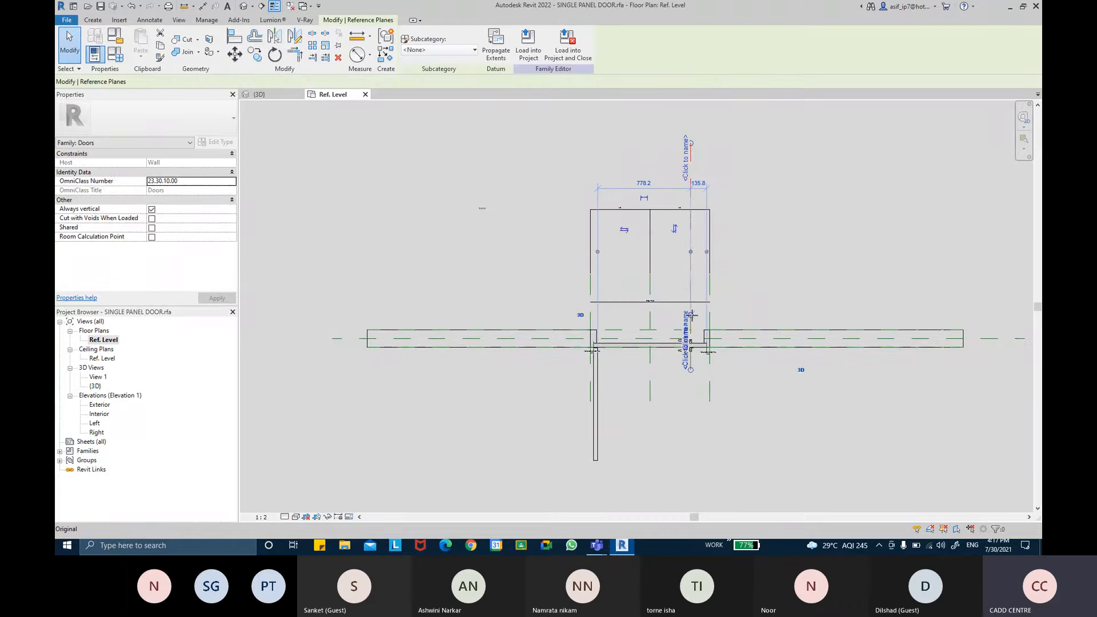
{"action": "left_click", "coordinate": [745, 313]}
Try an aligned dimension across the open door panel's thickness, placed near its free end.
{"action": "scroll", "coordinate": [745, 314], "scroll_direction": "up", "scroll_amount": 2}
{"action": "middle_click_drag", "start_coordinate": [744, 298], "coordinate": [760, 203]}
{"action": "middle_click_drag", "start_coordinate": [688, 346], "coordinate": [682, 251]}
{"action": "scroll", "coordinate": [640, 189], "scroll_direction": "up", "scroll_amount": 2}
{"action": "middle_click_drag", "start_coordinate": [639, 189], "coordinate": [722, 289]}
{"action": "scroll", "coordinate": [489, 343], "scroll_direction": "up", "scroll_amount": 2}
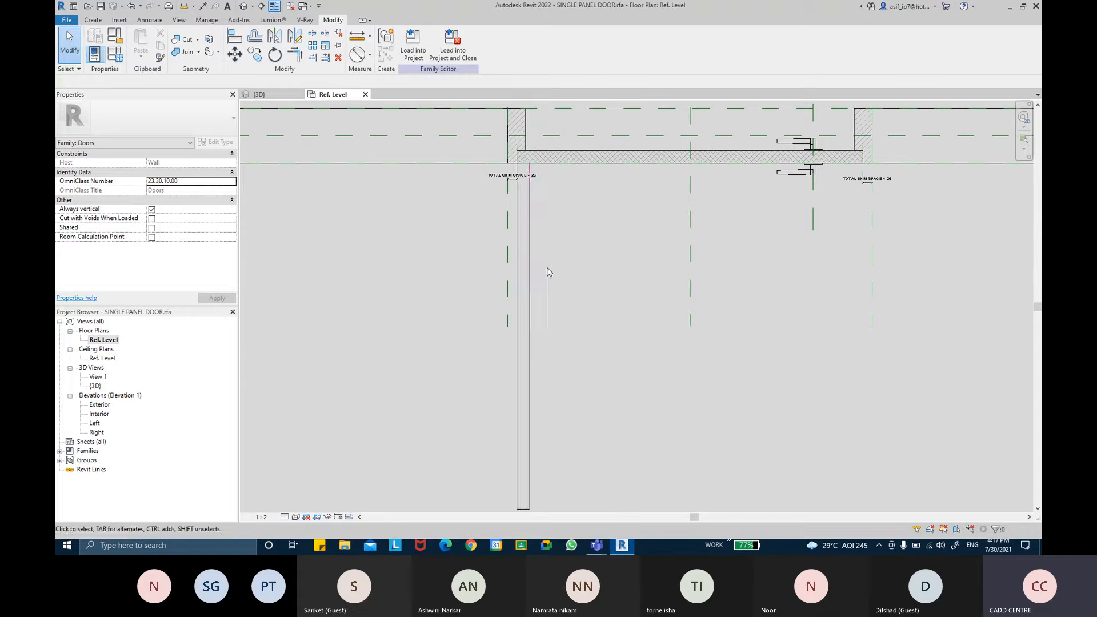
{"action": "middle_click_drag", "start_coordinate": [542, 348], "coordinate": [541, 325]}
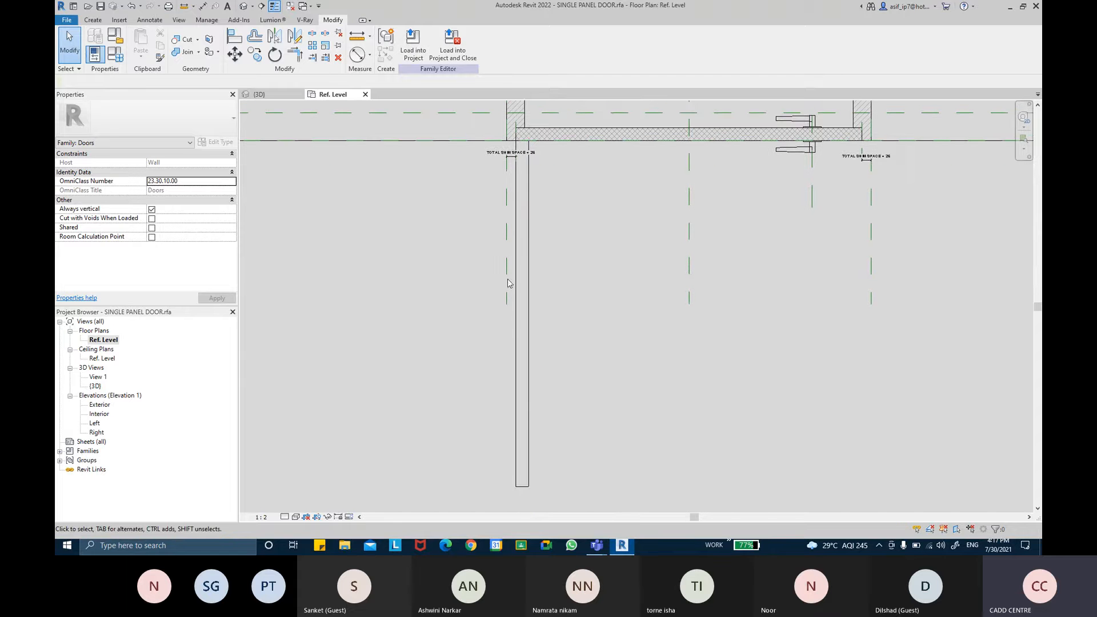
{"action": "left_click", "coordinate": [357, 55]}
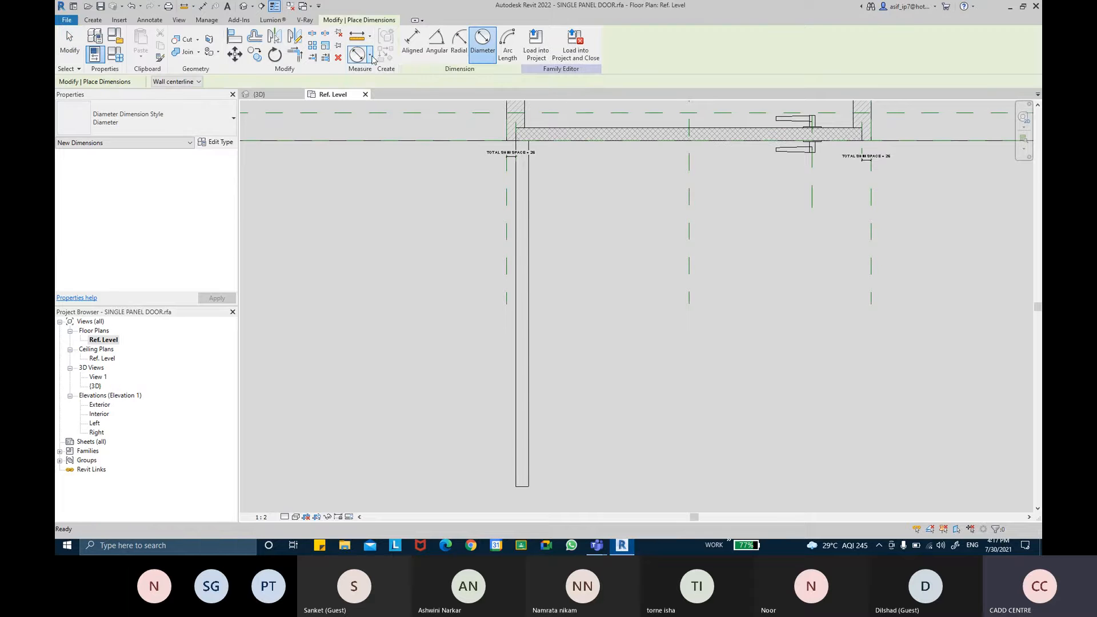
{"action": "left_click", "coordinate": [369, 55]}
{"action": "left_click", "coordinate": [385, 76]}
{"action": "scroll", "coordinate": [573, 327], "scroll_direction": "up", "scroll_amount": 2}
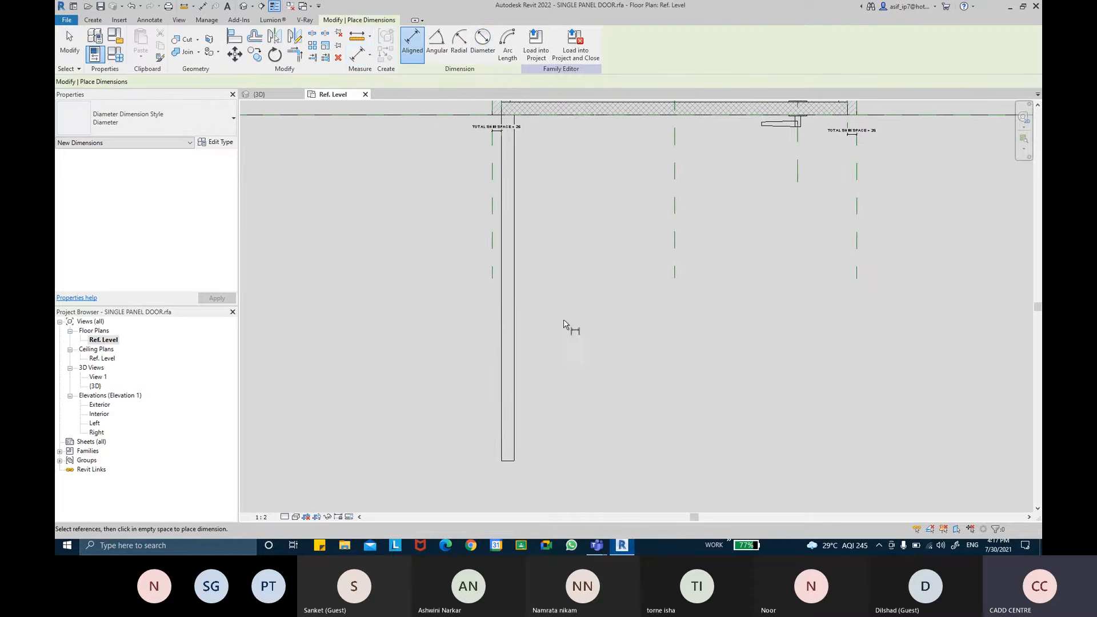
{"action": "scroll", "coordinate": [533, 400], "scroll_direction": "up", "scroll_amount": 1}
{"action": "middle_click_drag", "start_coordinate": [536, 426], "coordinate": [530, 386]}
{"action": "key", "text": "ctrl"}
{"action": "key", "text": "ctrl"}
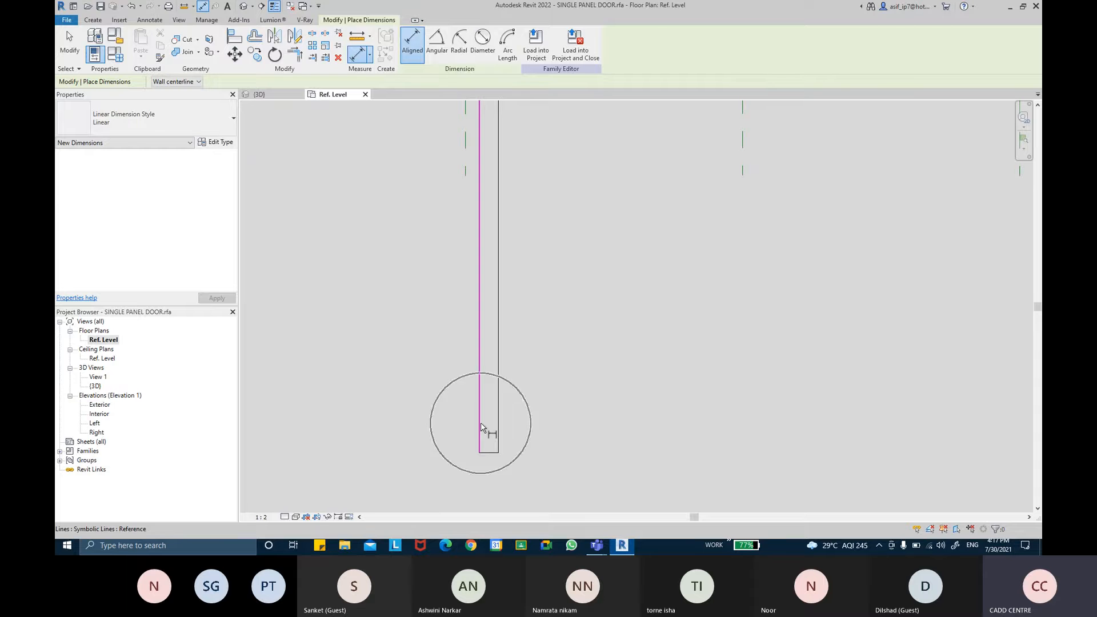
{"action": "left_click", "coordinate": [482, 428]}
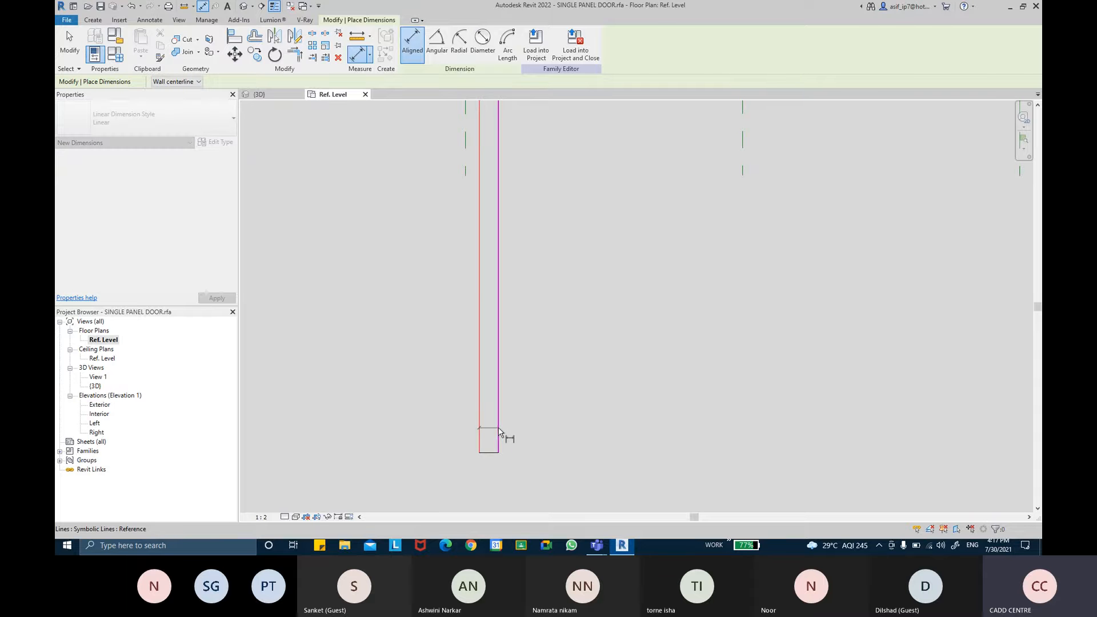
{"action": "left_click", "coordinate": [499, 432]}
{"action": "left_click", "coordinate": [517, 423]}
{"action": "scroll", "coordinate": [512, 421], "scroll_direction": "up", "scroll_amount": 1}
{"action": "scroll", "coordinate": [512, 422], "scroll_direction": "up", "scroll_amount": 1}
{"action": "key", "text": "Escape"}
{"action": "key", "text": "Escape"}
Delete the thickness dimension at the open panel's free end.
{"action": "left_click_drag", "start_coordinate": [514, 443], "coordinate": [441, 396]}
{"action": "key", "text": "Delete"}
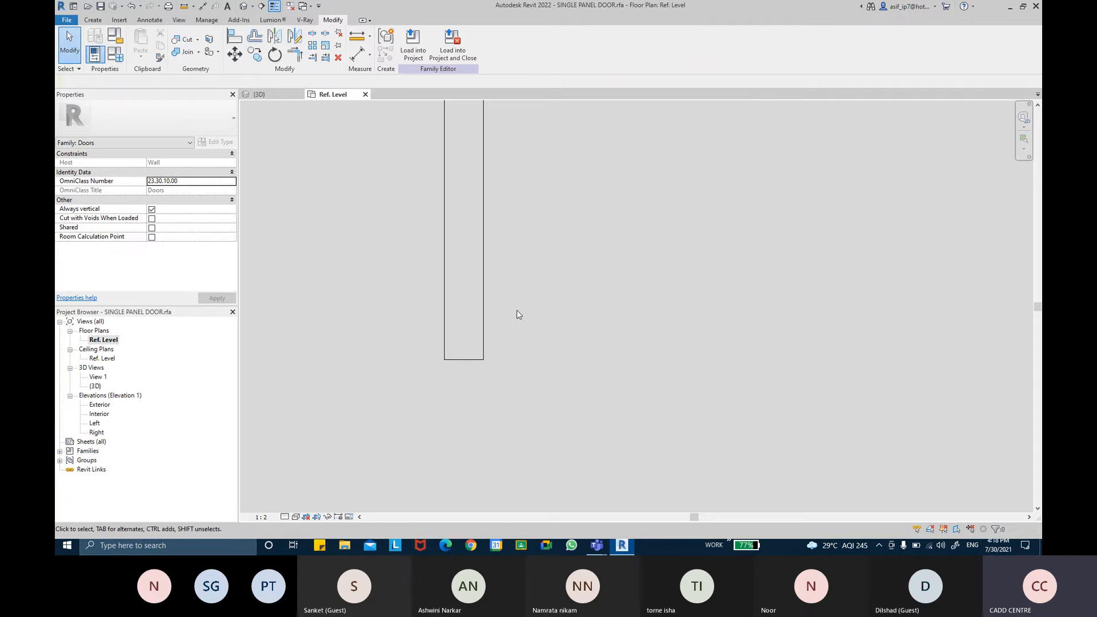
{"action": "left_click", "coordinate": [504, 318]}
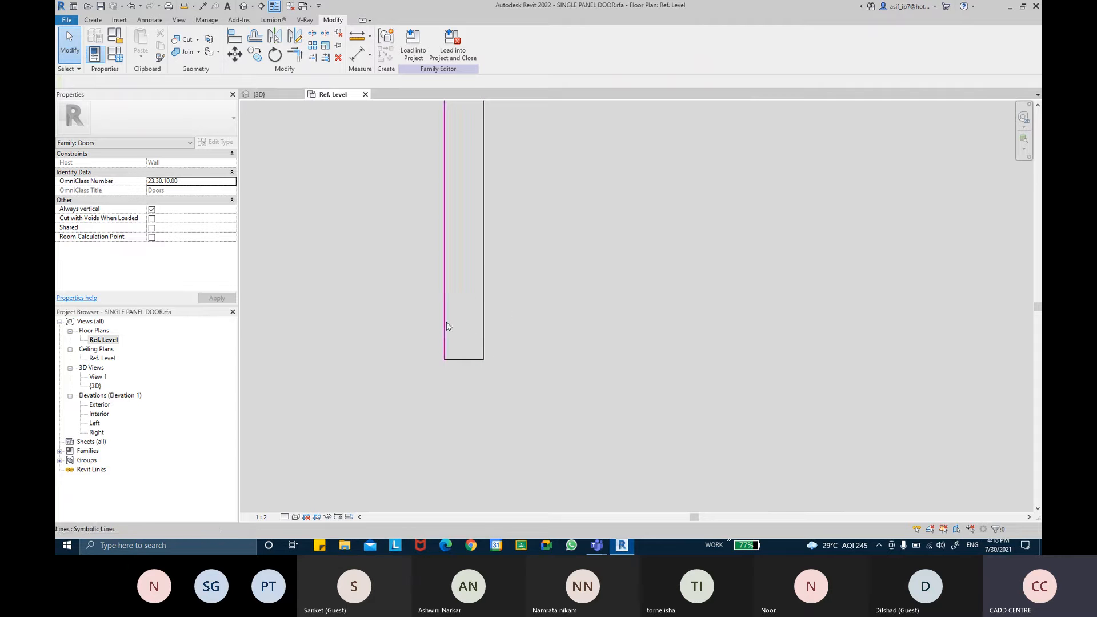
{"action": "left_click", "coordinate": [383, 335]}
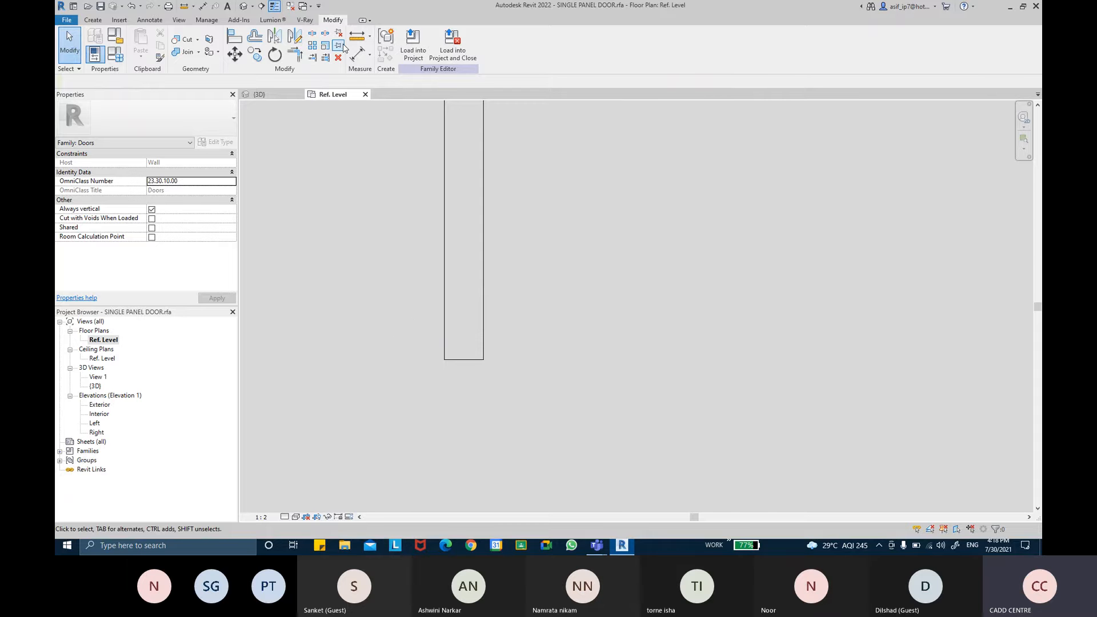
Dimension the open panel's thickness just below its free end and label the dimension with the DOOR THICKNESS parameter.
{"action": "left_click", "coordinate": [356, 54]}
{"action": "left_click", "coordinate": [444, 301]}
{"action": "left_click", "coordinate": [484, 300]}
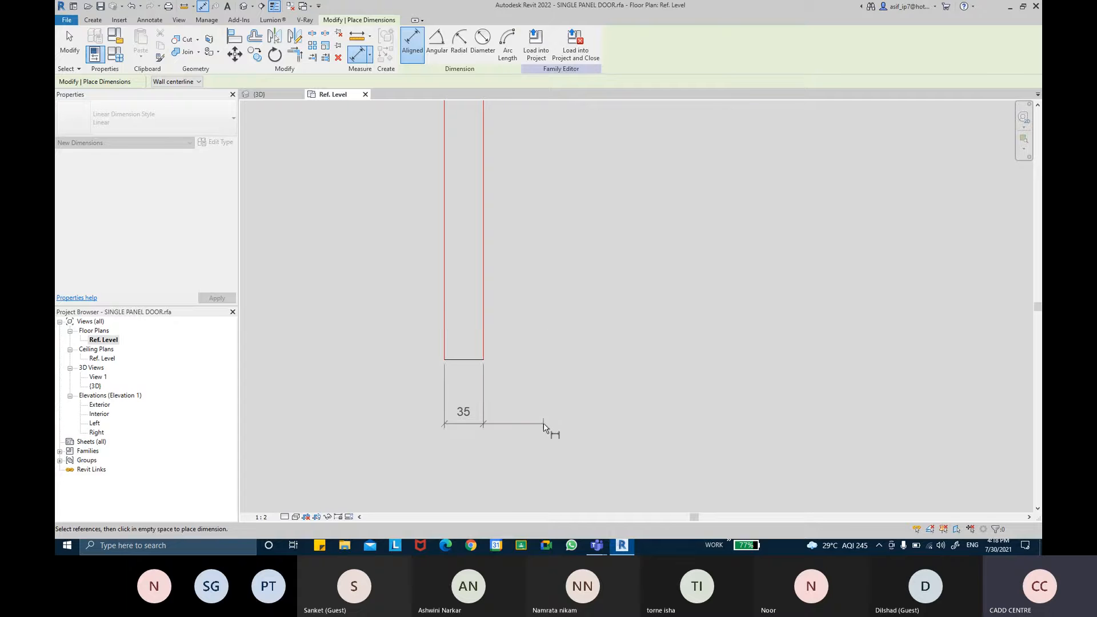
{"action": "left_click", "coordinate": [530, 405]}
{"action": "key", "text": "Escape"}
{"action": "key", "text": "Escape"}
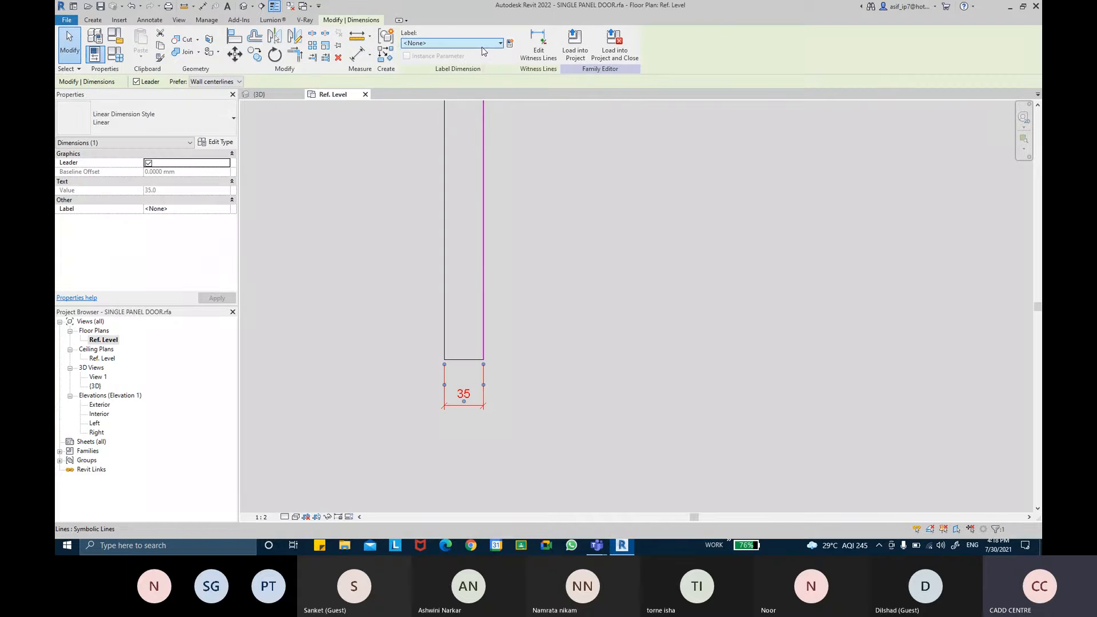
{"action": "left_click", "coordinate": [483, 45]}
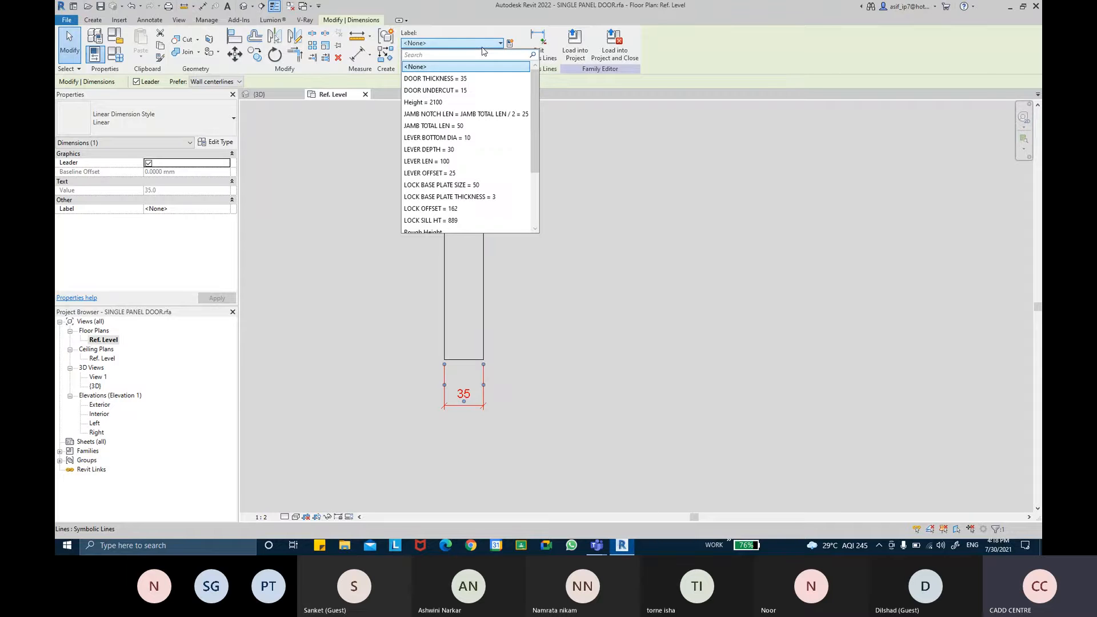
{"action": "left_click", "coordinate": [466, 78]}
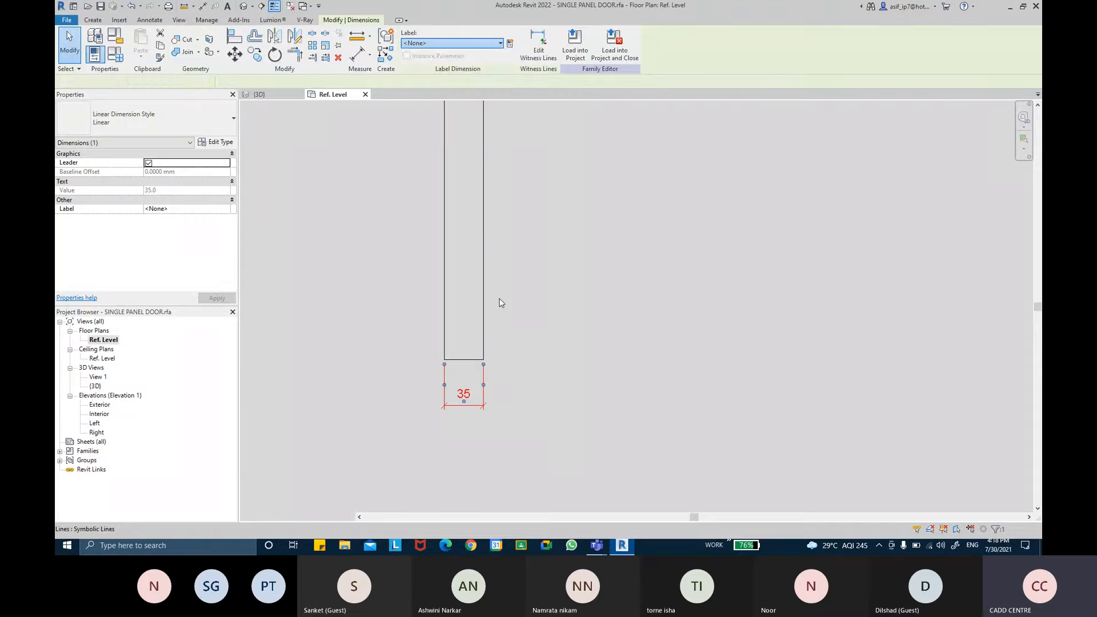
{"action": "left_click", "coordinate": [498, 308]}
Examine the closed door panel and the labelled thickness dimension of the open symbolic panel in plan.
{"action": "scroll", "coordinate": [523, 298], "scroll_direction": "down", "scroll_amount": 3}
{"action": "middle_click_drag", "start_coordinate": [581, 255], "coordinate": [582, 344]}
{"action": "scroll", "coordinate": [581, 347], "scroll_direction": "down", "scroll_amount": 2}
{"action": "scroll", "coordinate": [681, 245], "scroll_direction": "up", "scroll_amount": 2}
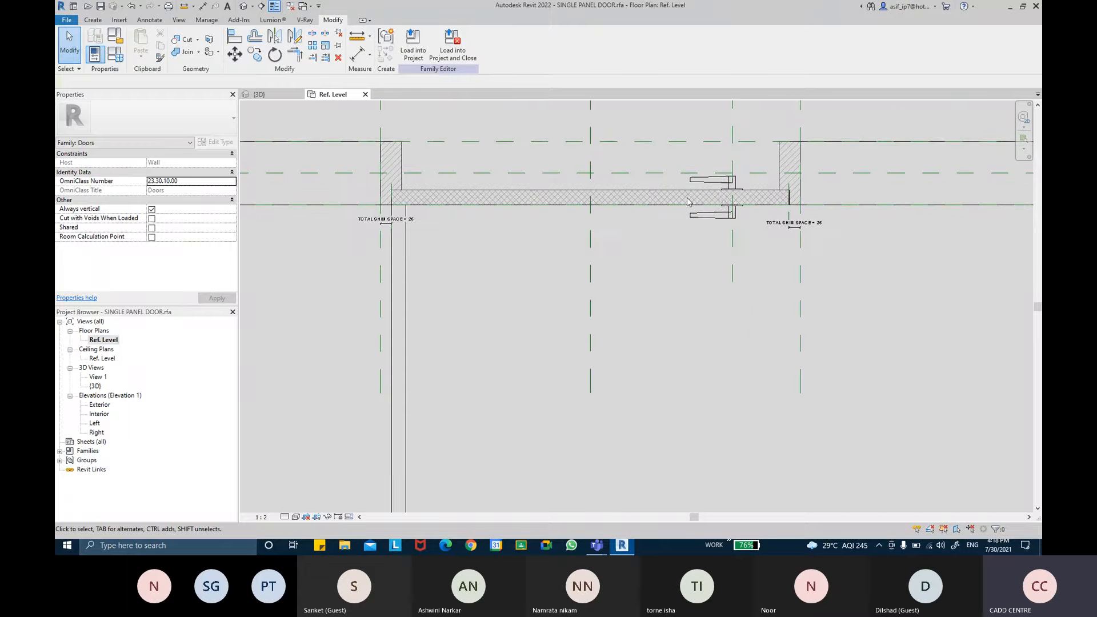
{"action": "middle_click_drag", "start_coordinate": [559, 385], "coordinate": [617, 223]}
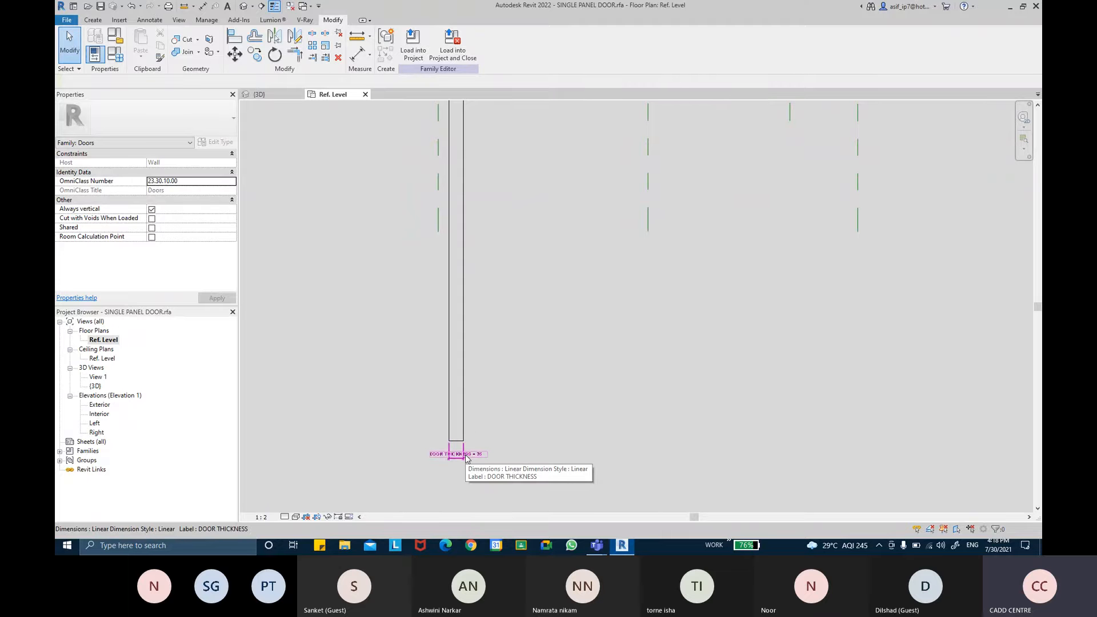
{"action": "scroll", "coordinate": [467, 454], "scroll_direction": "up", "scroll_amount": 2}
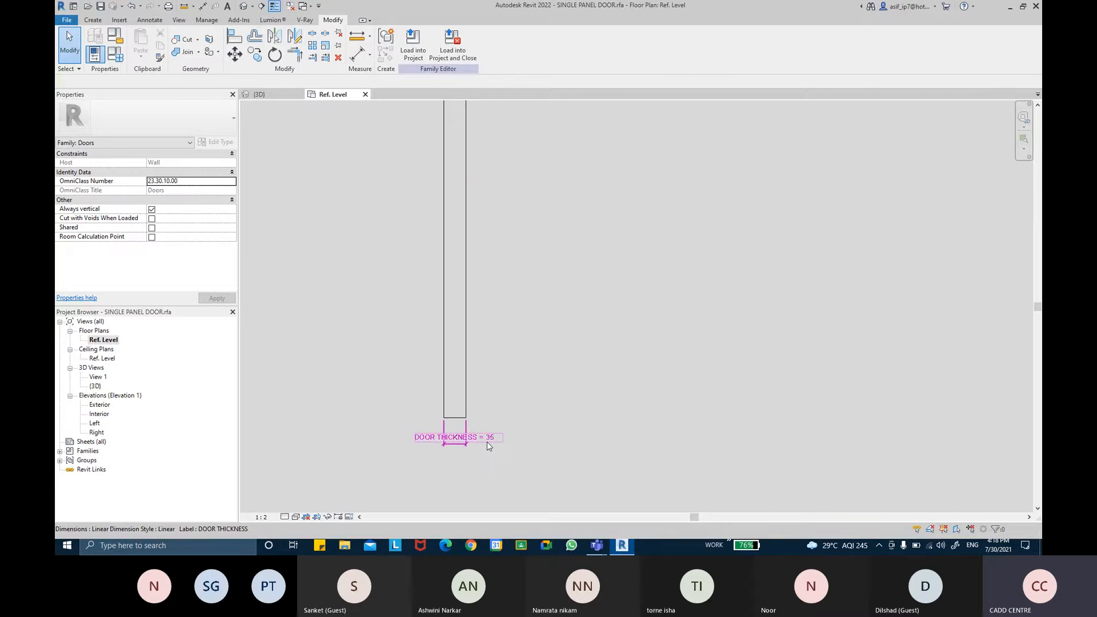
{"action": "middle_click_drag", "start_coordinate": [633, 361], "coordinate": [618, 372]}
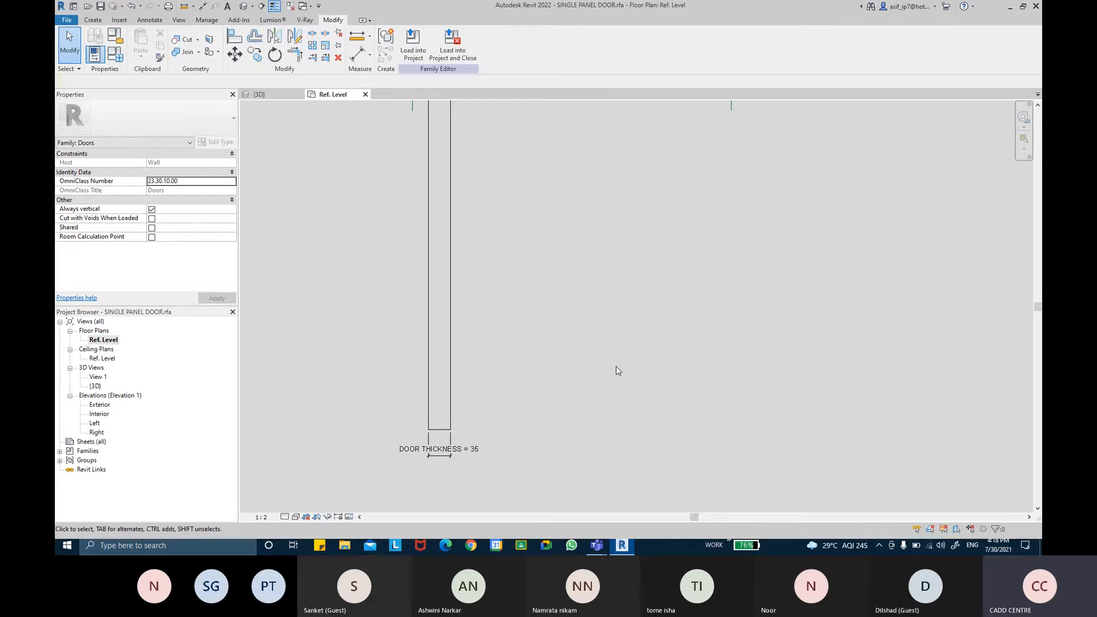
{"action": "scroll", "coordinate": [616, 366], "scroll_direction": "down", "scroll_amount": 2}
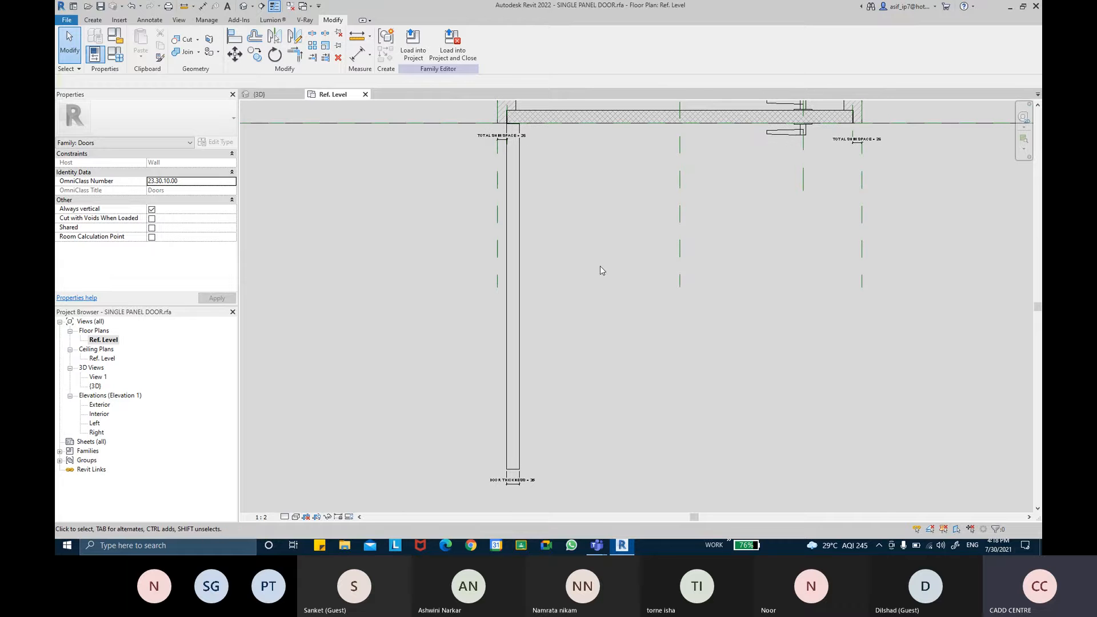
Add an aligned dimension for the open symbolic panel's length between its two short end lines, placed to the panel's left.
{"action": "left_click", "coordinate": [359, 54]}
{"action": "scroll", "coordinate": [528, 135], "scroll_direction": "up", "scroll_amount": 10}
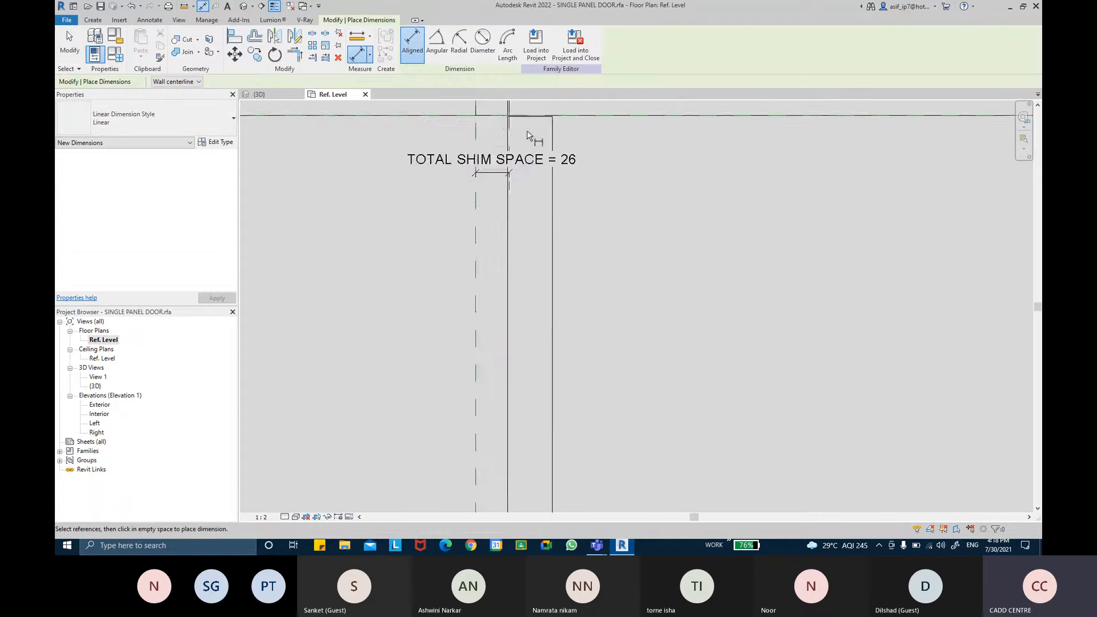
{"action": "middle_click_drag", "start_coordinate": [528, 133], "coordinate": [521, 259]}
{"action": "scroll", "coordinate": [530, 202], "scroll_direction": "up", "scroll_amount": 6}
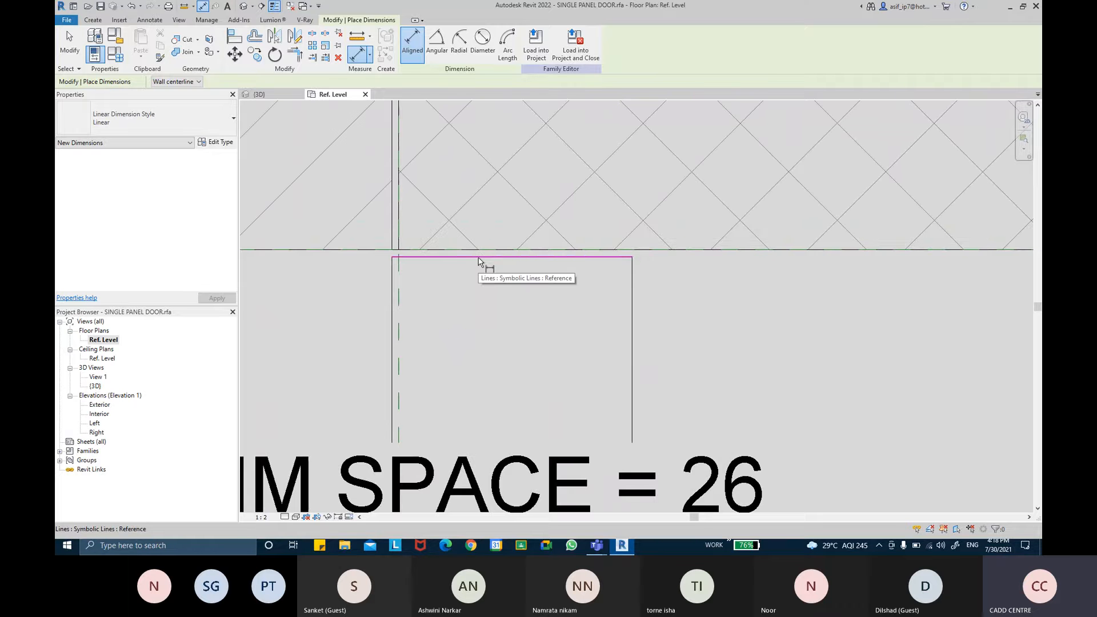
{"action": "scroll", "coordinate": [477, 394], "scroll_direction": "down", "scroll_amount": 5}
{"action": "middle_click_drag", "start_coordinate": [483, 436], "coordinate": [502, 114]}
{"action": "scroll", "coordinate": [487, 384], "scroll_direction": "up", "scroll_amount": 6}
{"action": "left_click", "coordinate": [496, 428]}
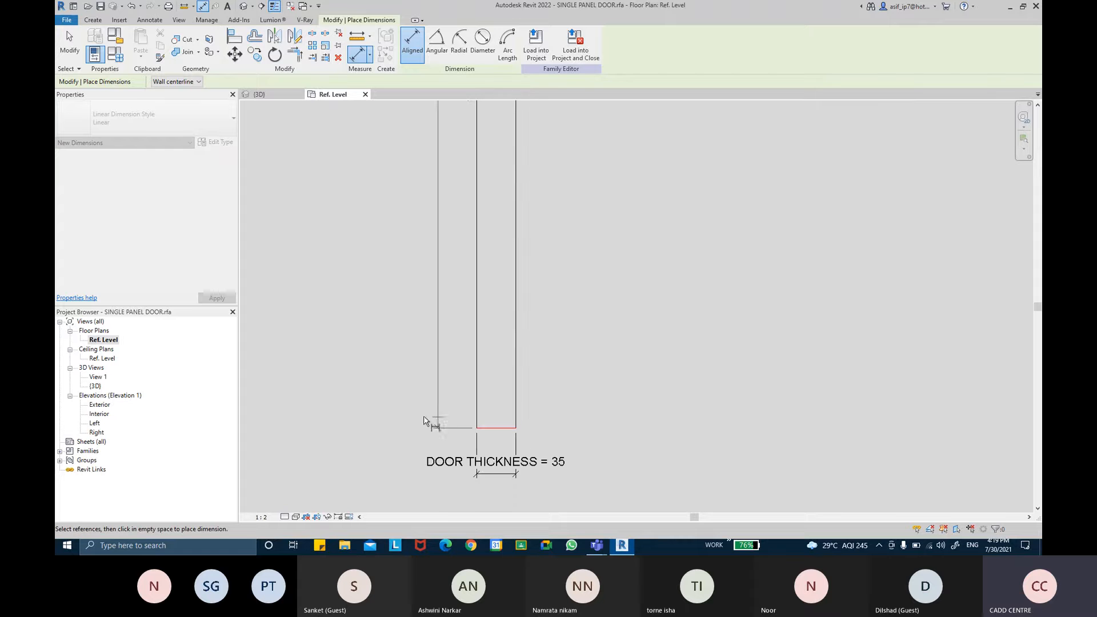
{"action": "scroll", "coordinate": [423, 307], "scroll_direction": "down", "scroll_amount": 4}
{"action": "middle_click_drag", "start_coordinate": [424, 298], "coordinate": [406, 313]}
{"action": "scroll", "coordinate": [417, 309], "scroll_direction": "up", "scroll_amount": 8}
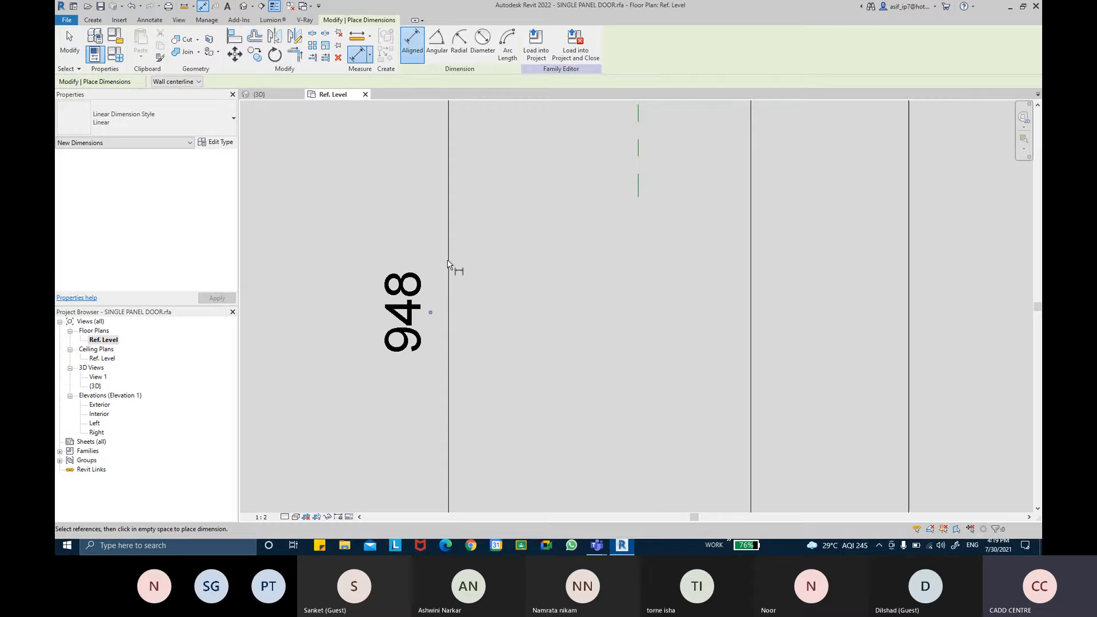
{"action": "key", "text": "Escape"}
{"action": "key", "text": "Escape"}
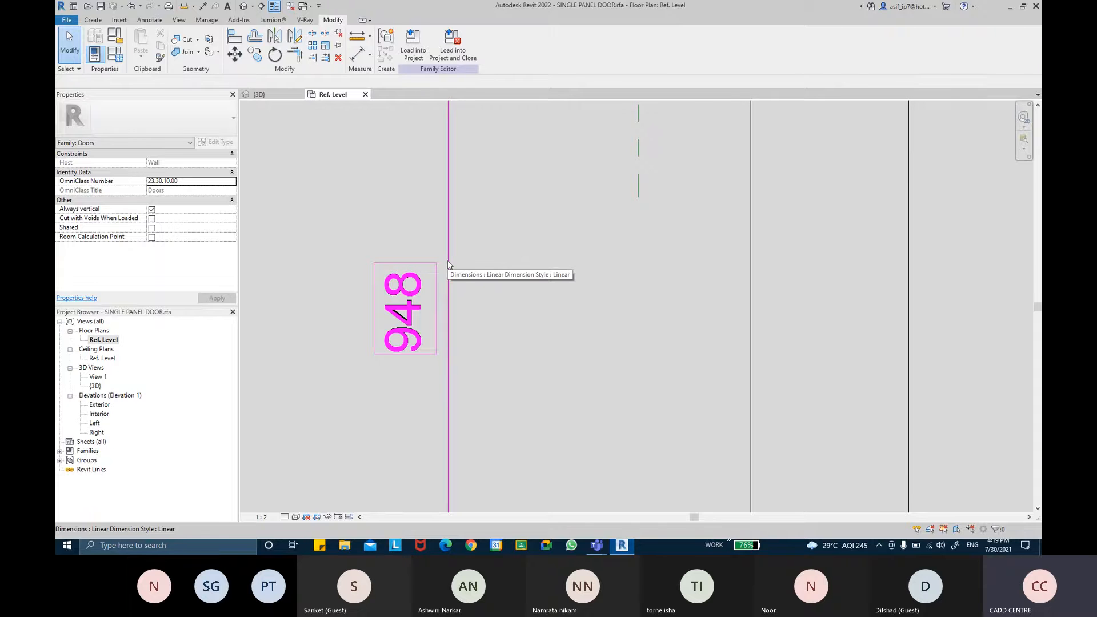
Label the open panel's length dimension with a new family type parameter named 2D DOOR LENGTH, grouped under Dimensions.
{"action": "left_click", "coordinate": [448, 264]}
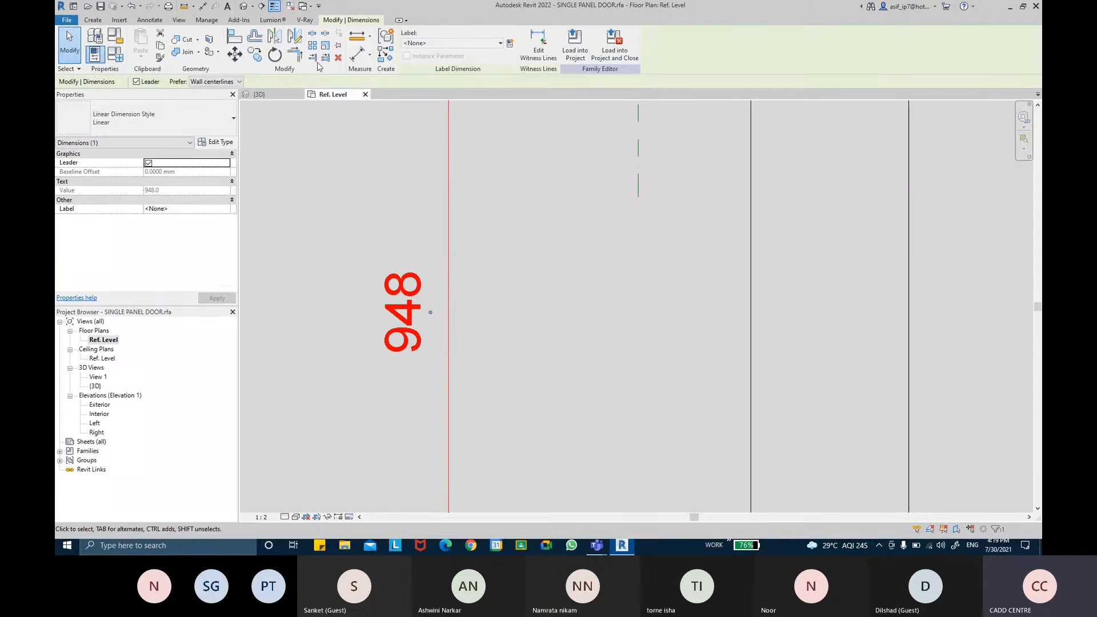
{"action": "left_click", "coordinate": [512, 49]}
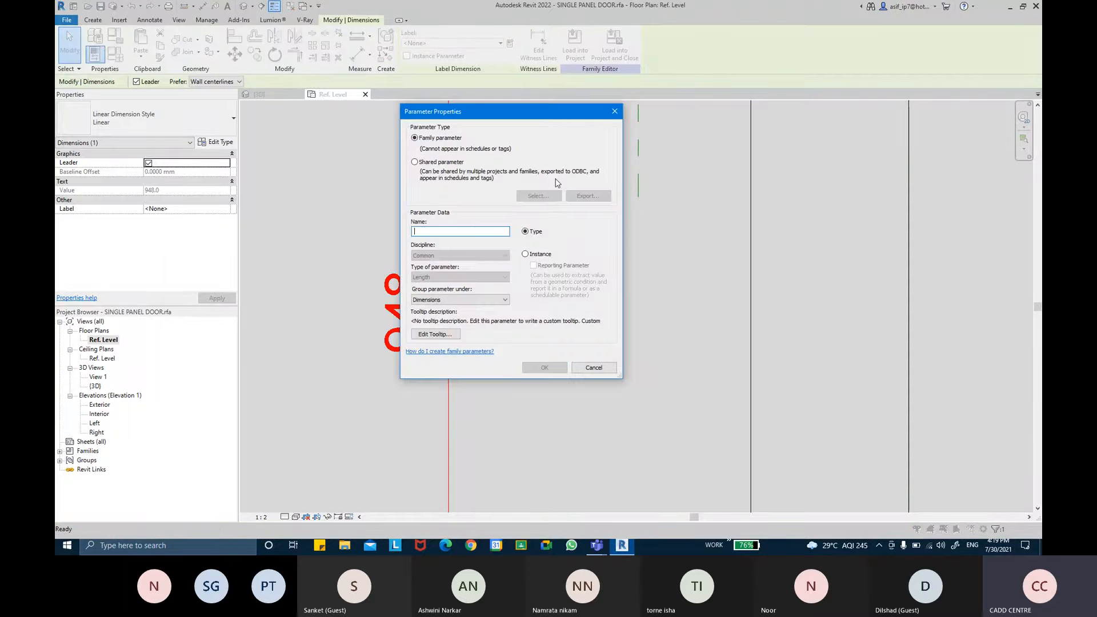
{"action": "type", "text": "2D DOOR"}
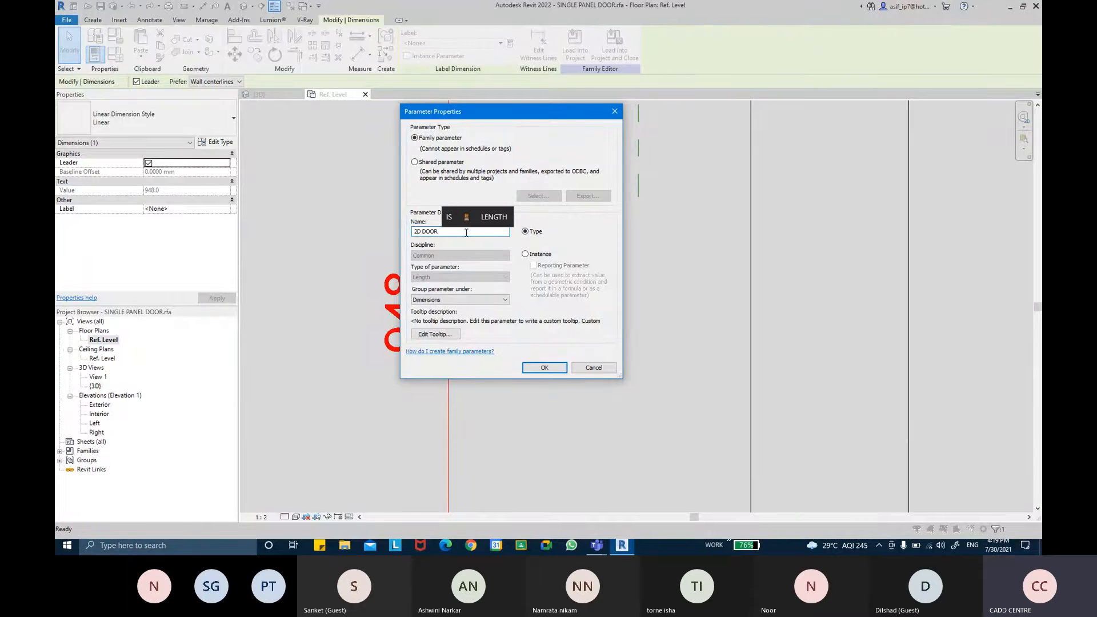
{"action": "type", "text": " LENGTH"}
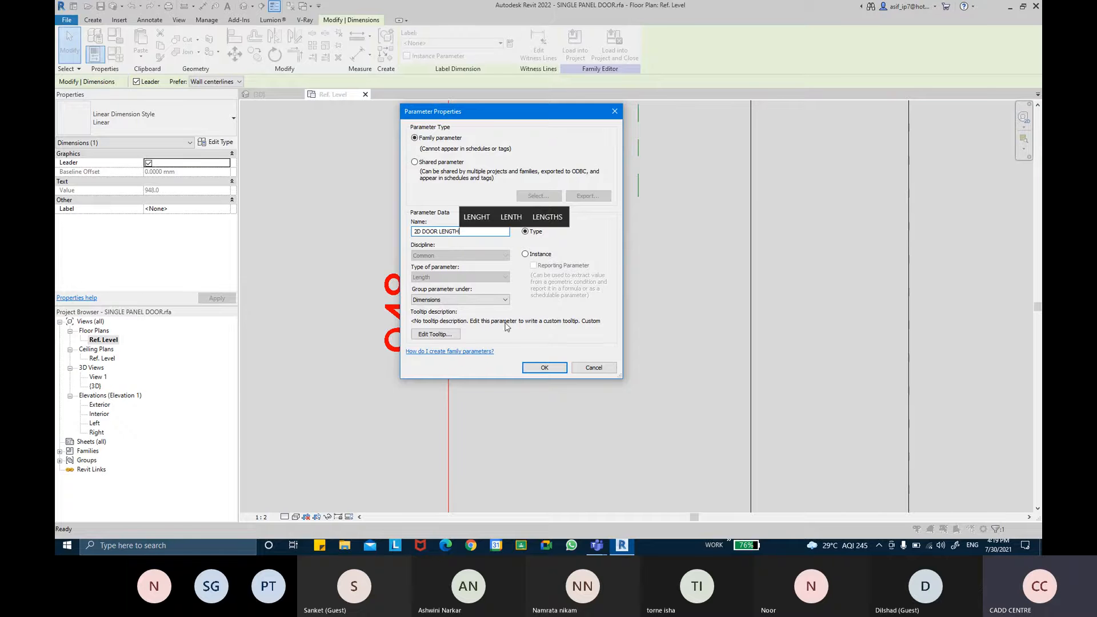
{"action": "left_click", "coordinate": [526, 366]}
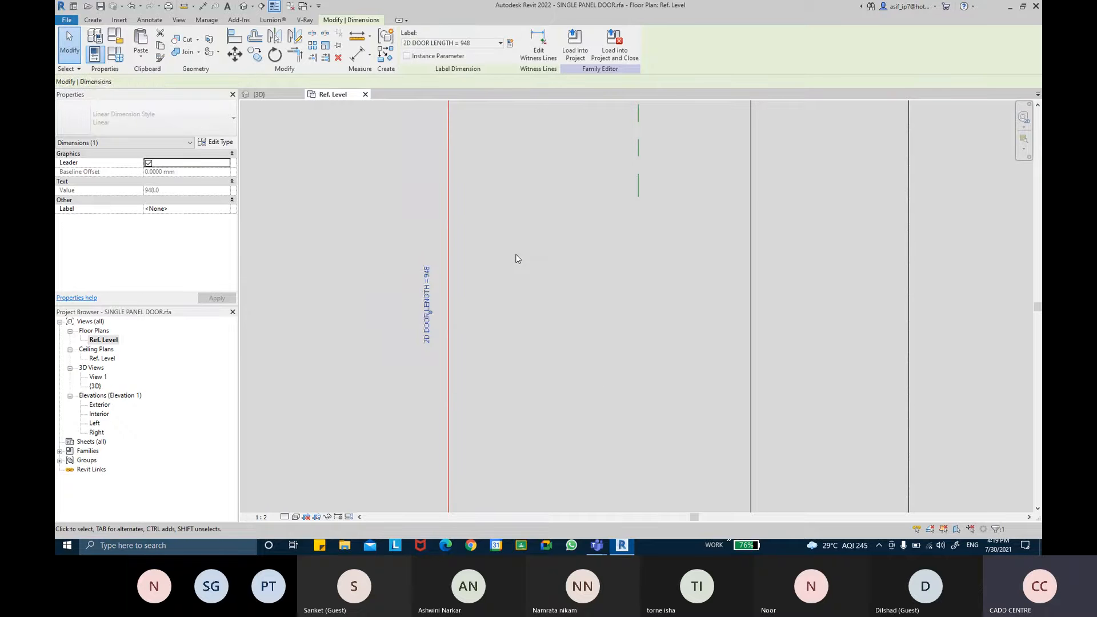
{"action": "scroll", "coordinate": [515, 253], "scroll_direction": "down", "scroll_amount": 2}
{"action": "left_click", "coordinate": [404, 307]}
{"action": "scroll", "coordinate": [387, 229], "scroll_direction": "down", "scroll_amount": 1}
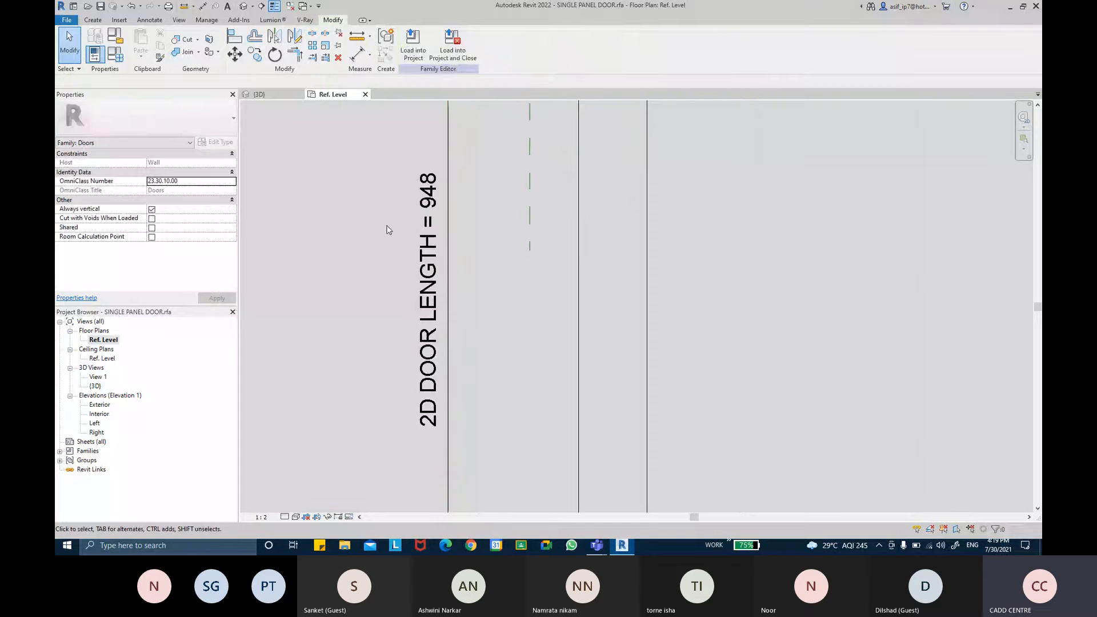
{"action": "scroll", "coordinate": [388, 230], "scroll_direction": "down", "scroll_amount": 4}
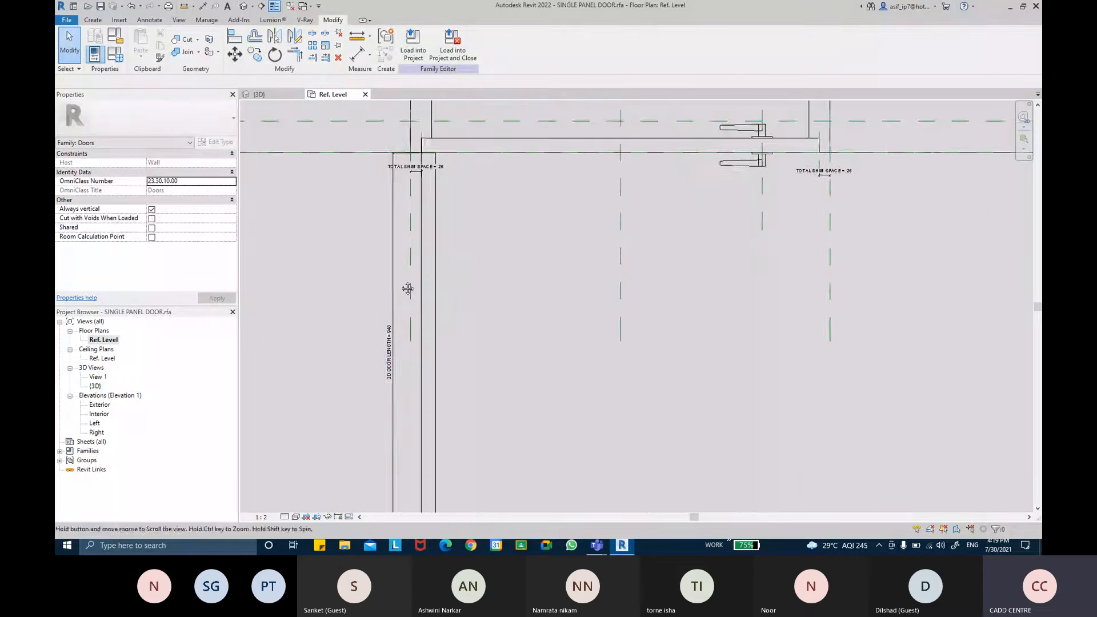
Examine the jamb notches and shim gaps at both ends of the closed door panel in plan.
{"action": "middle_click_drag", "start_coordinate": [451, 229], "coordinate": [435, 272]}
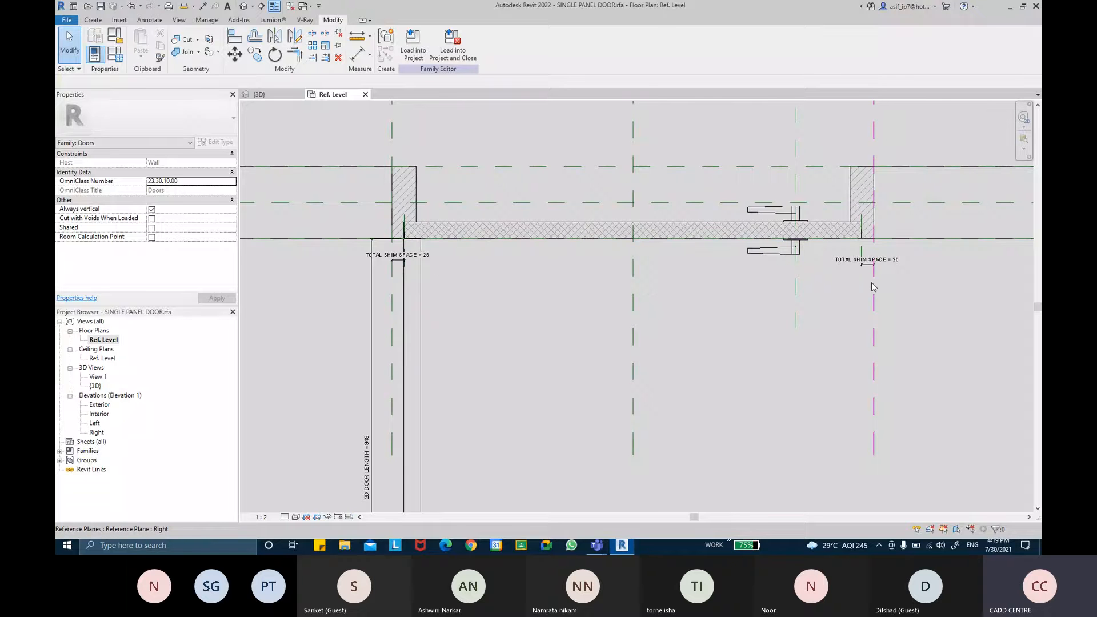
{"action": "scroll", "coordinate": [400, 237], "scroll_direction": "up", "scroll_amount": 4}
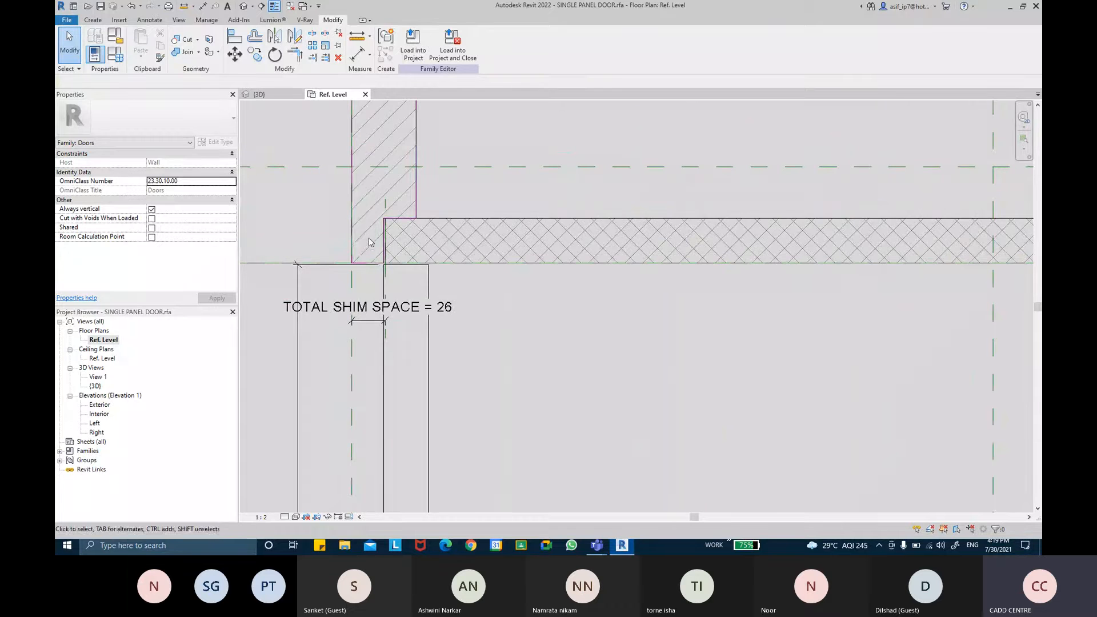
{"action": "middle_click_drag", "start_coordinate": [482, 245], "coordinate": [217, 233]}
{"action": "middle_click_drag", "start_coordinate": [714, 237], "coordinate": [568, 255]}
{"action": "middle_click_drag", "start_coordinate": [830, 248], "coordinate": [748, 245]}
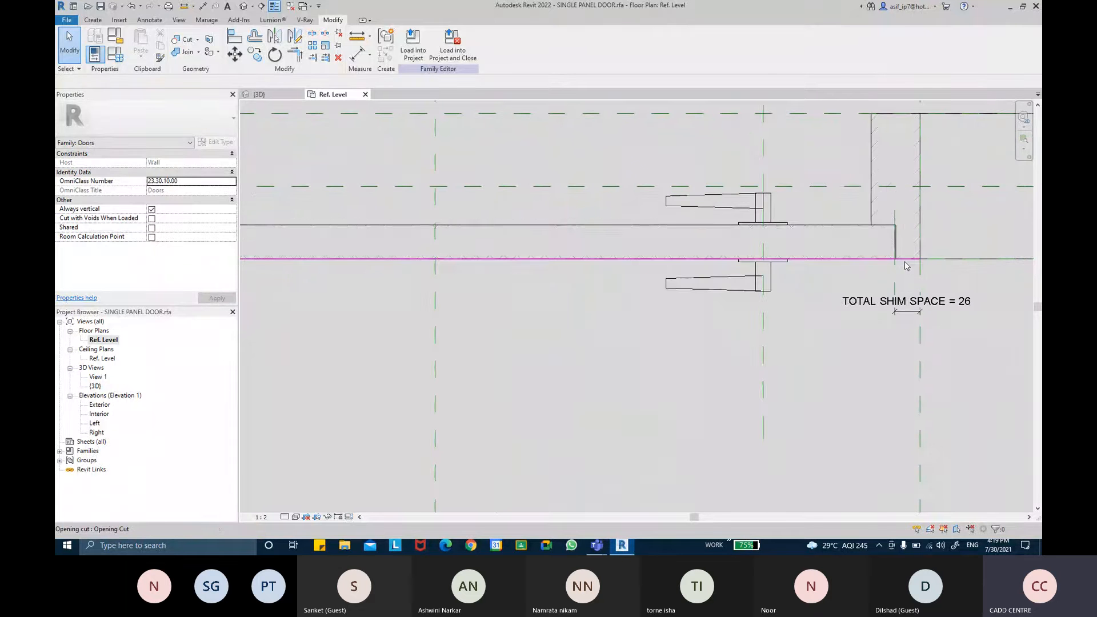
{"action": "scroll", "coordinate": [901, 264], "scroll_direction": "up", "scroll_amount": 2}
{"action": "scroll", "coordinate": [901, 264], "scroll_direction": "up", "scroll_amount": 1}
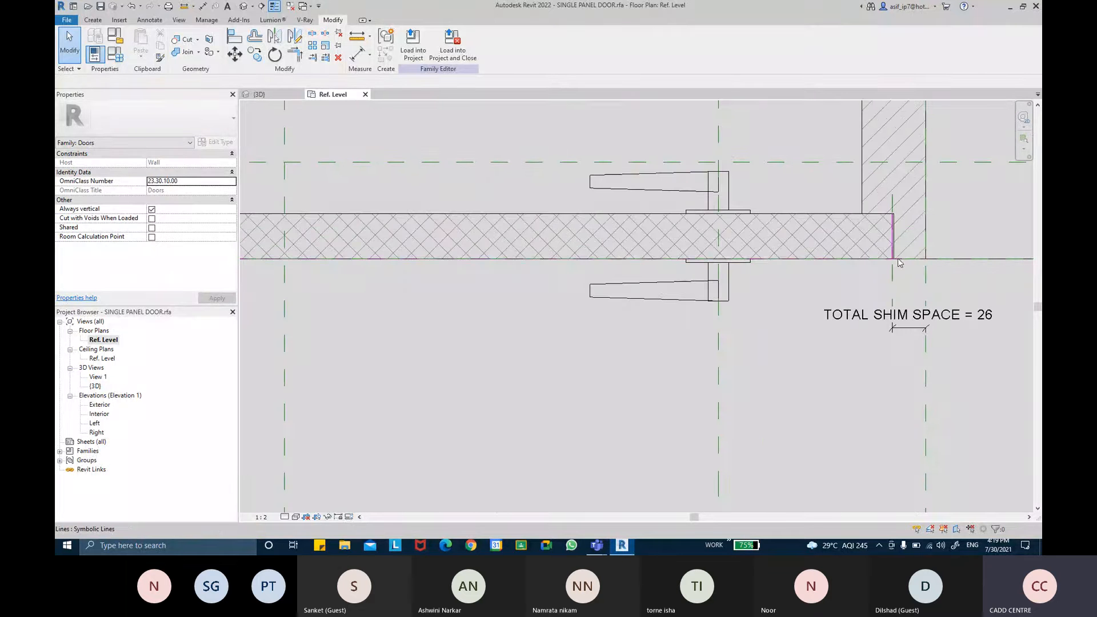
{"action": "middle_click_drag", "start_coordinate": [257, 271], "coordinate": [721, 300]}
{"action": "scroll", "coordinate": [634, 302], "scroll_direction": "up", "scroll_amount": 2}
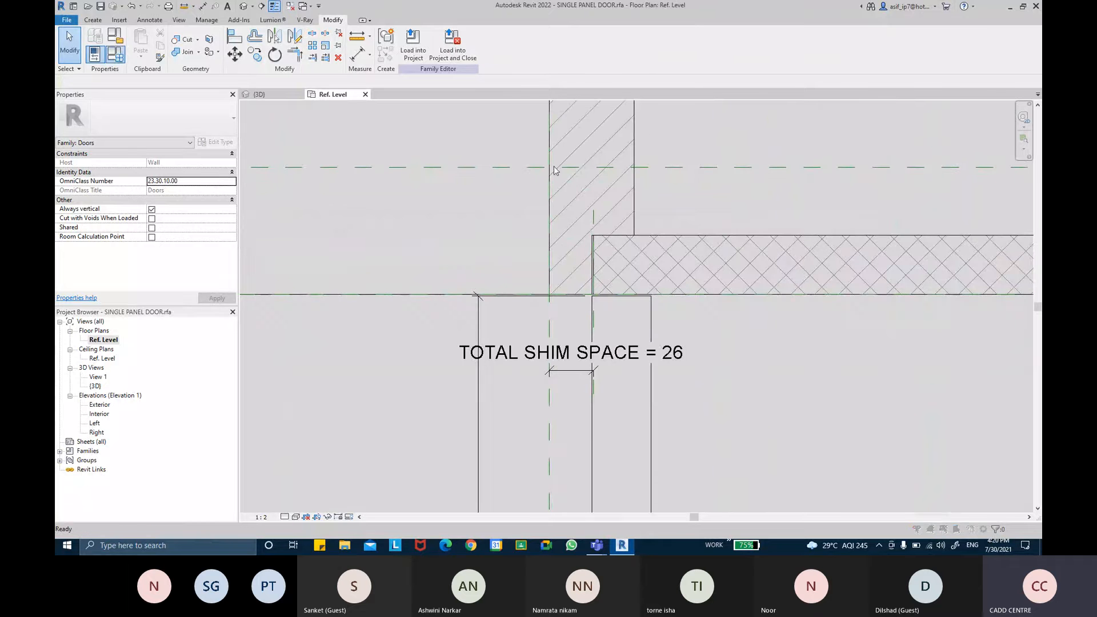
Open the family types settings and enlarge the window and its Formula column to make room for long formulas.
{"action": "key", "text": "f"}
{"action": "key", "text": "t"}
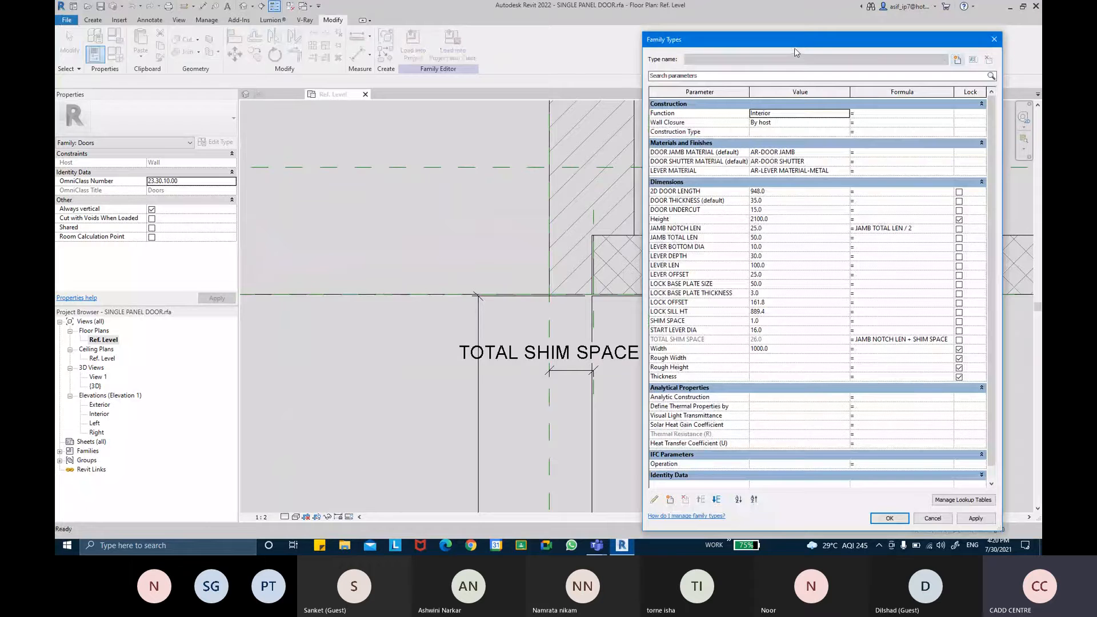
{"action": "left_click_drag", "start_coordinate": [797, 52], "coordinate": [518, 53]}
{"action": "left_click_drag", "start_coordinate": [724, 307], "coordinate": [902, 297]}
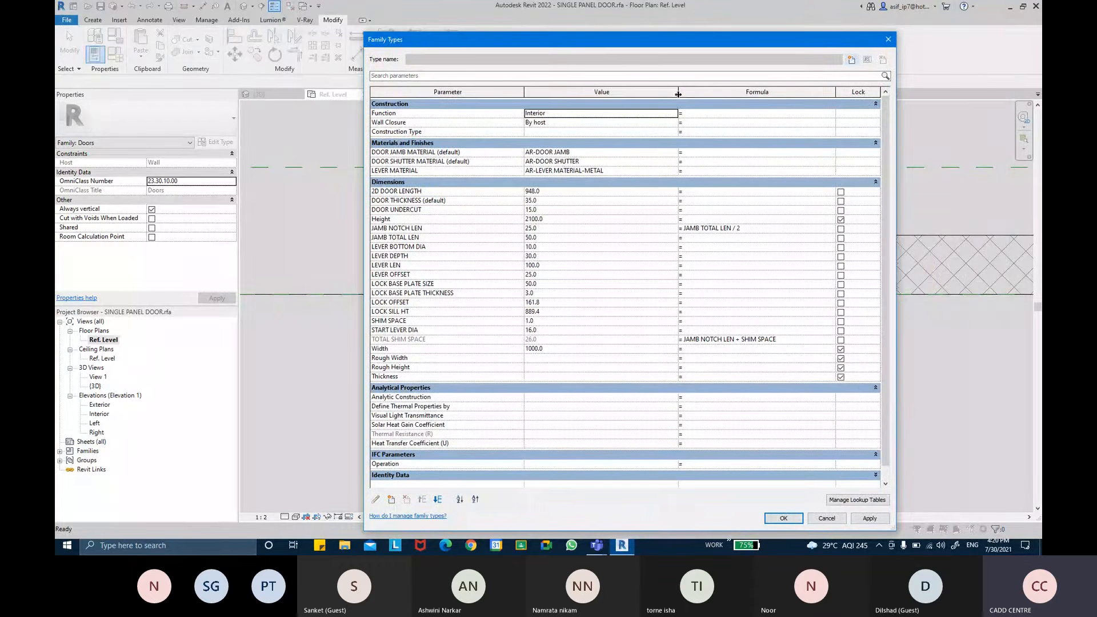
{"action": "left_click_drag", "start_coordinate": [677, 92], "coordinate": [584, 92]}
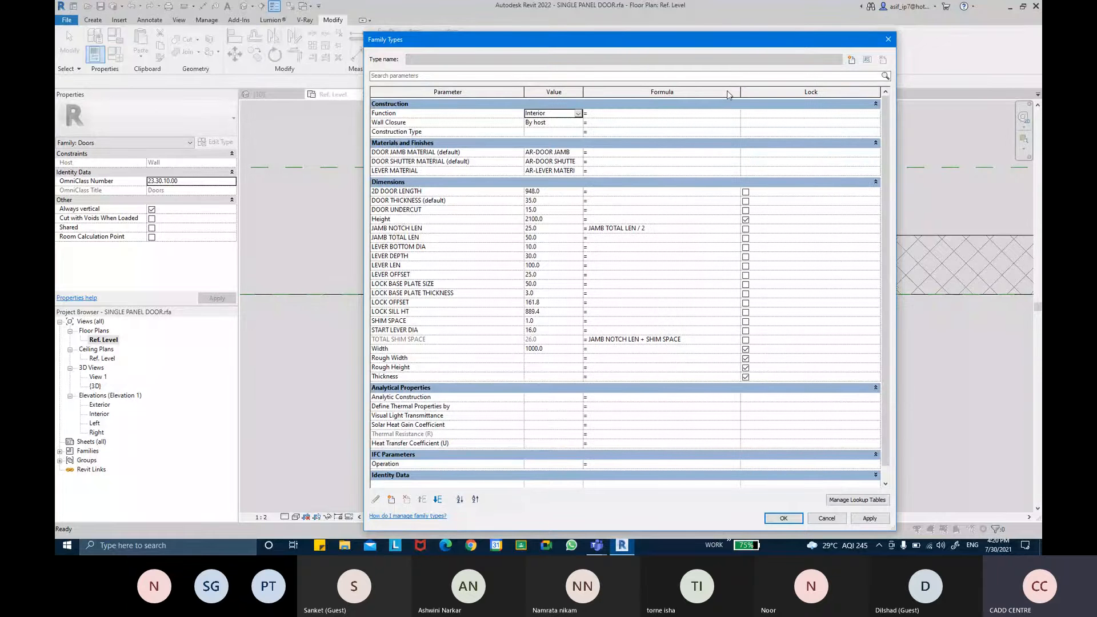
{"action": "left_click_drag", "start_coordinate": [741, 92], "coordinate": [837, 92]}
{"action": "left_click_drag", "start_coordinate": [897, 286], "coordinate": [992, 285]}
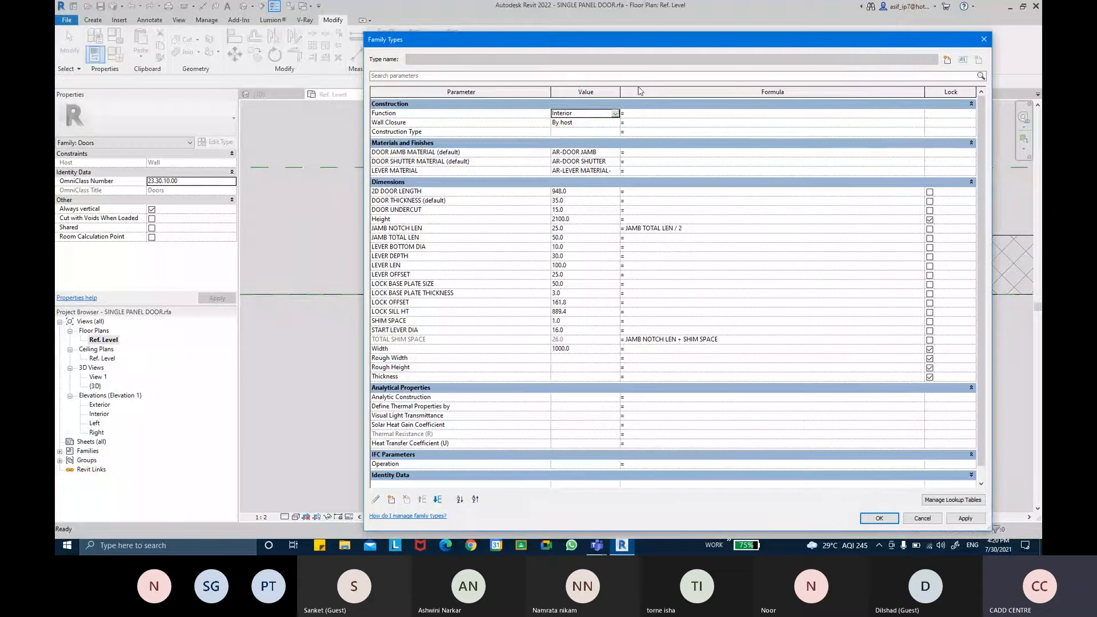
{"action": "left_click_drag", "start_coordinate": [621, 90], "coordinate": [602, 90]}
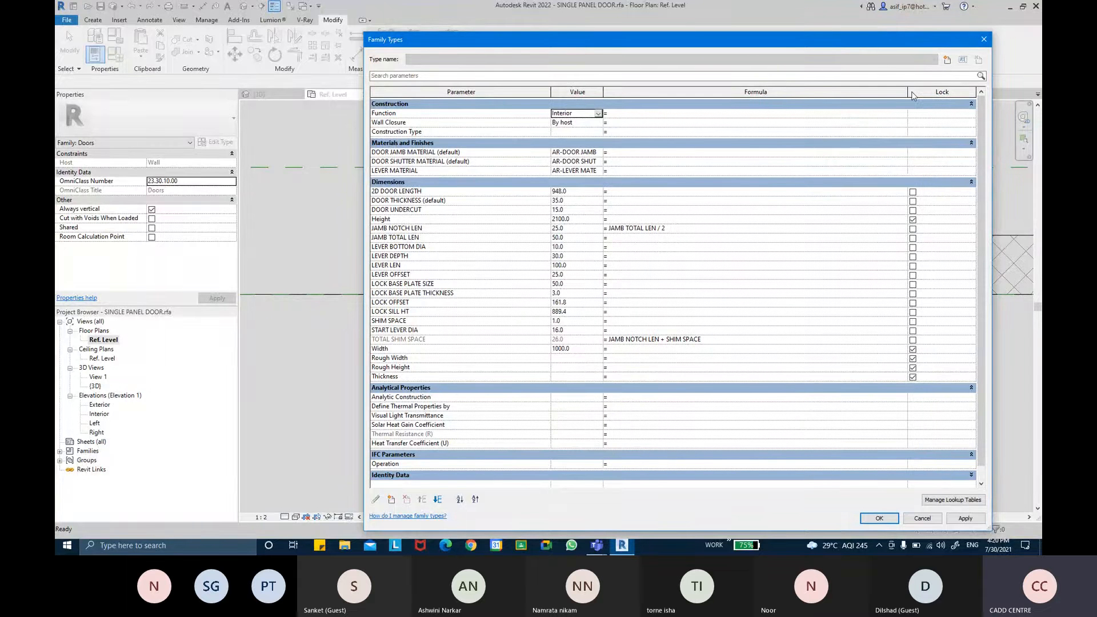
{"action": "left_click_drag", "start_coordinate": [912, 96], "coordinate": [948, 95]}
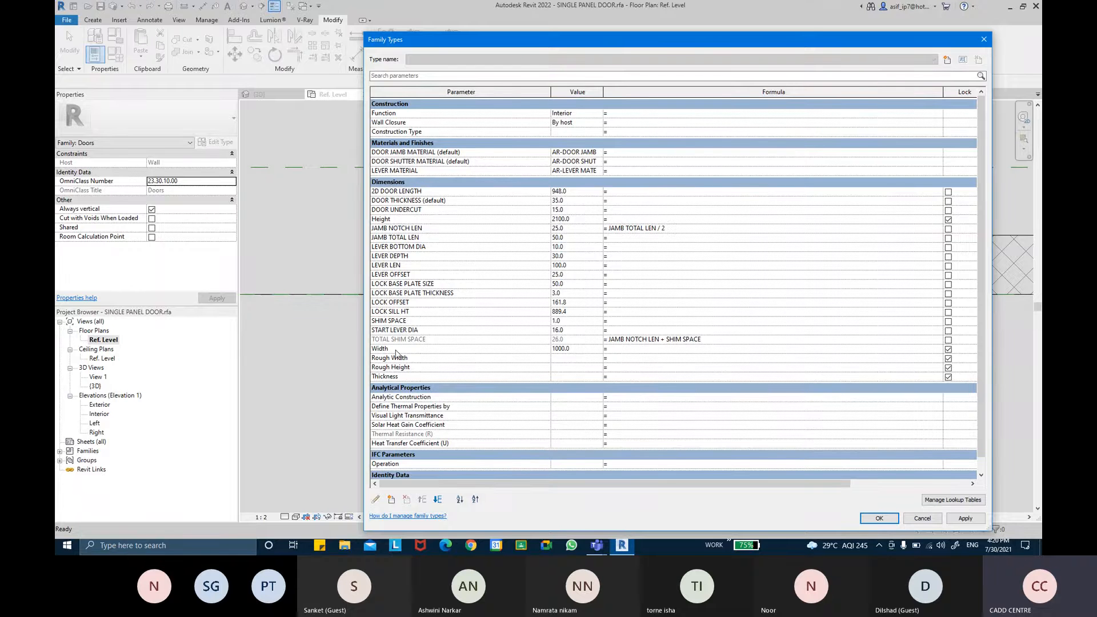
Set the 2D DOOR LENGTH formula to Width - JAMB NOTCH LEN - JAMB NOTCH LEN.
{"action": "left_click", "coordinate": [396, 349]}
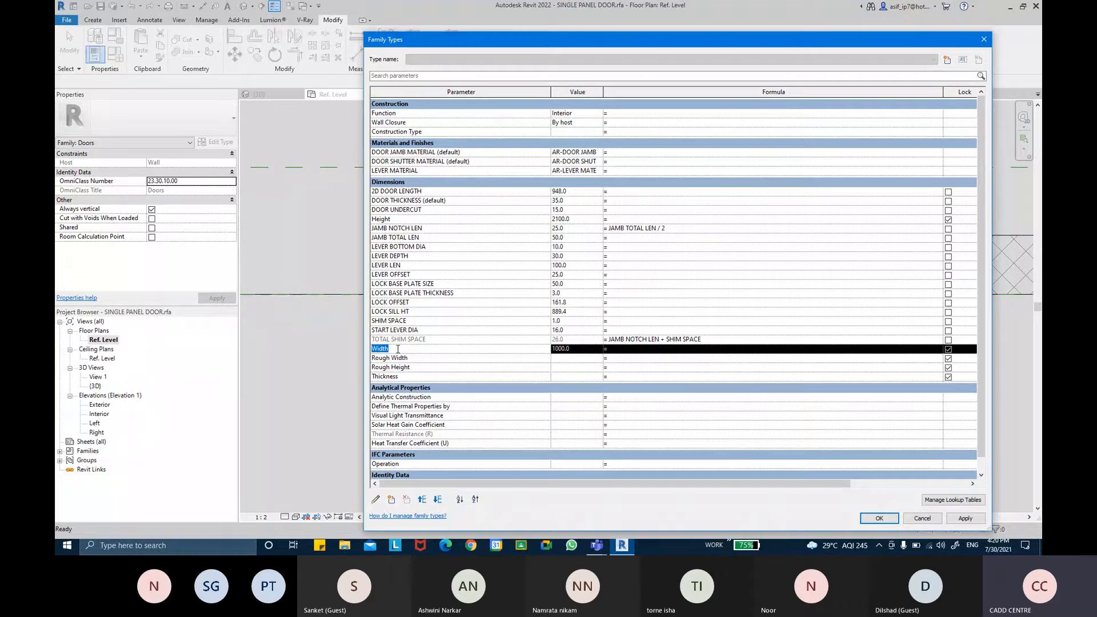
{"action": "left_click", "coordinate": [639, 193]}
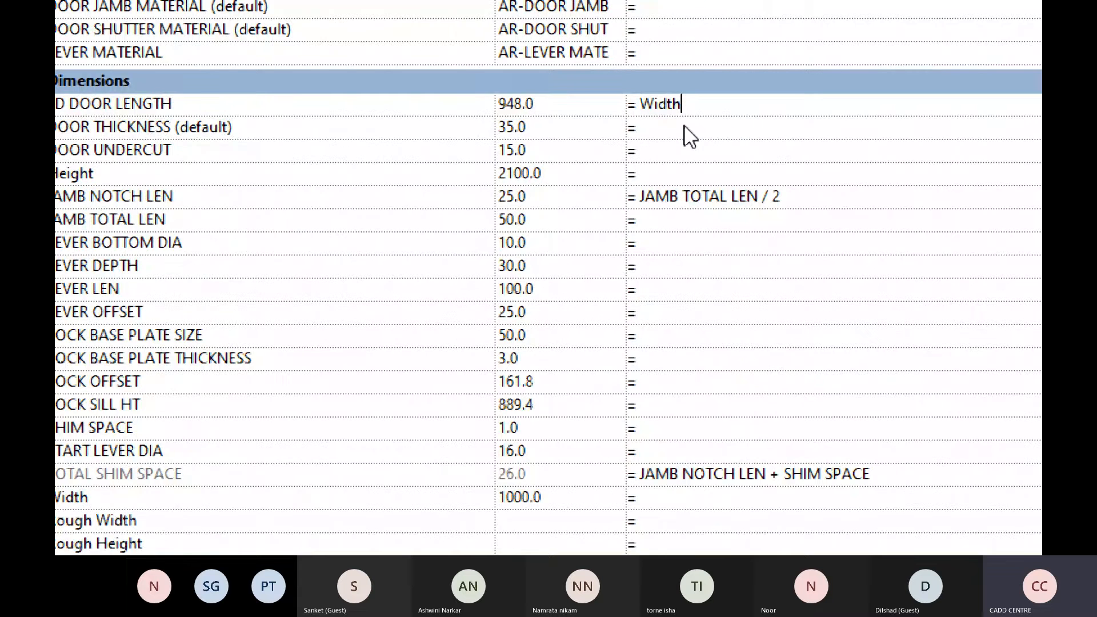
{"action": "key", "text": "Return"}
{"action": "left_click", "coordinate": [331, 200]}
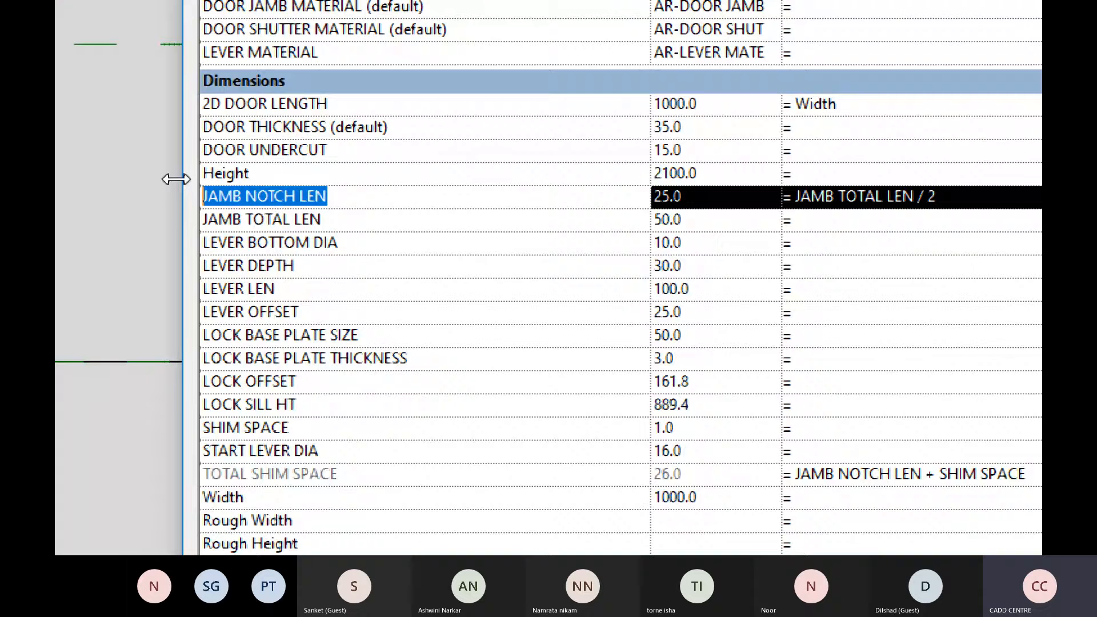
{"action": "left_click", "coordinate": [905, 111]}
{"action": "left_click", "coordinate": [908, 110]}
{"action": "type", "text": "-"}
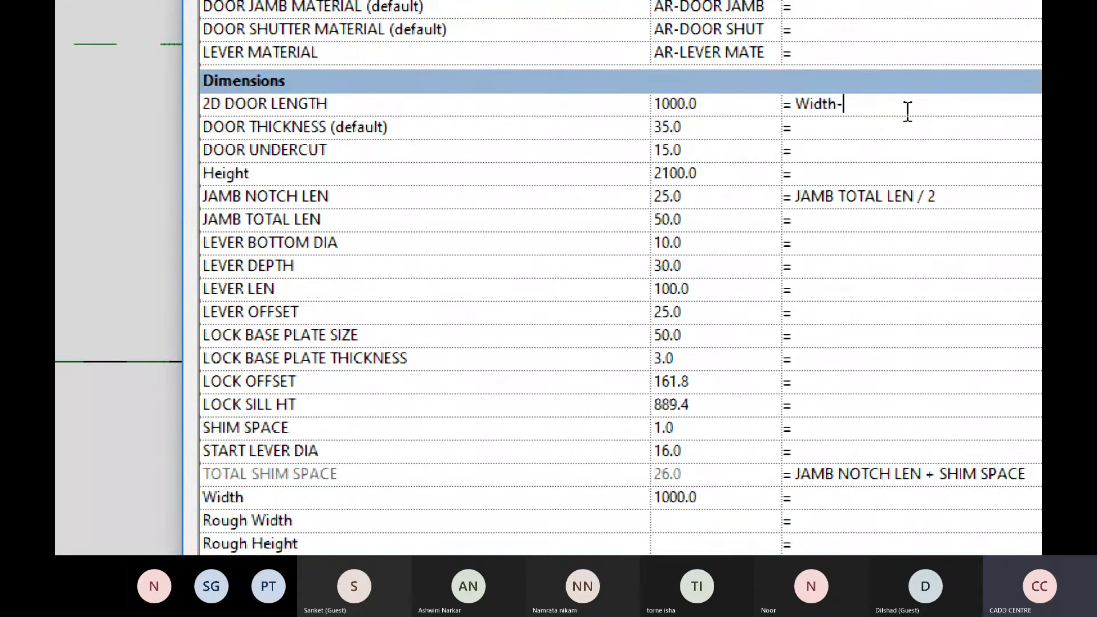
{"action": "type", "text": "JAMB NOTCH LEN-JAMB NOTCH LEN"}
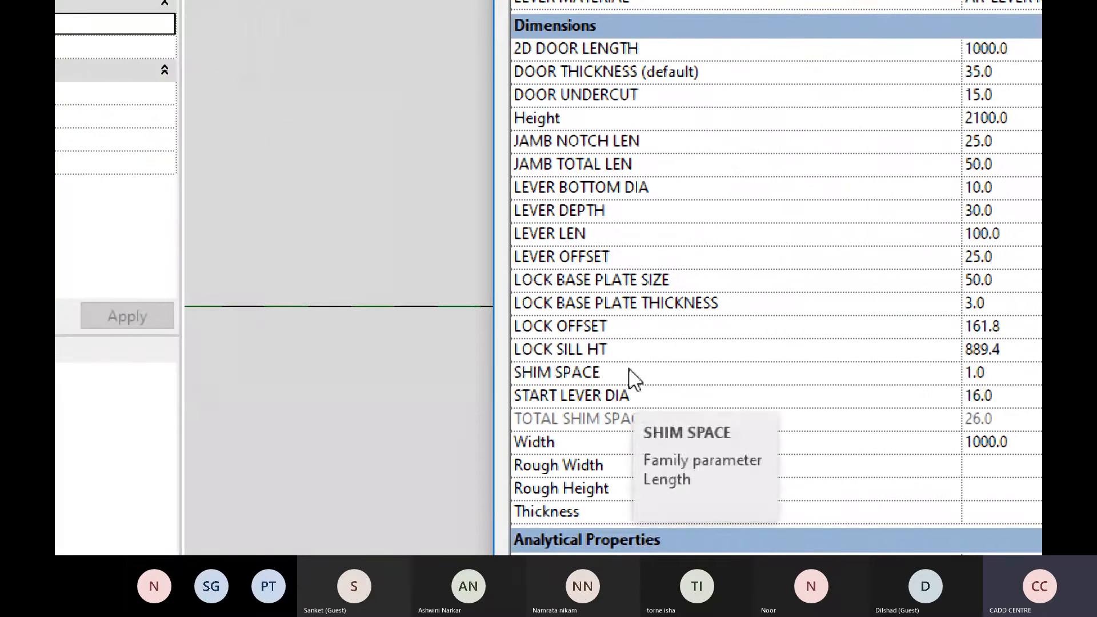
Extend the 2D DOOR LENGTH formula with - SHIM SPACE - SHIM SPACE and apply the family type changes.
{"action": "left_click", "coordinate": [630, 372]}
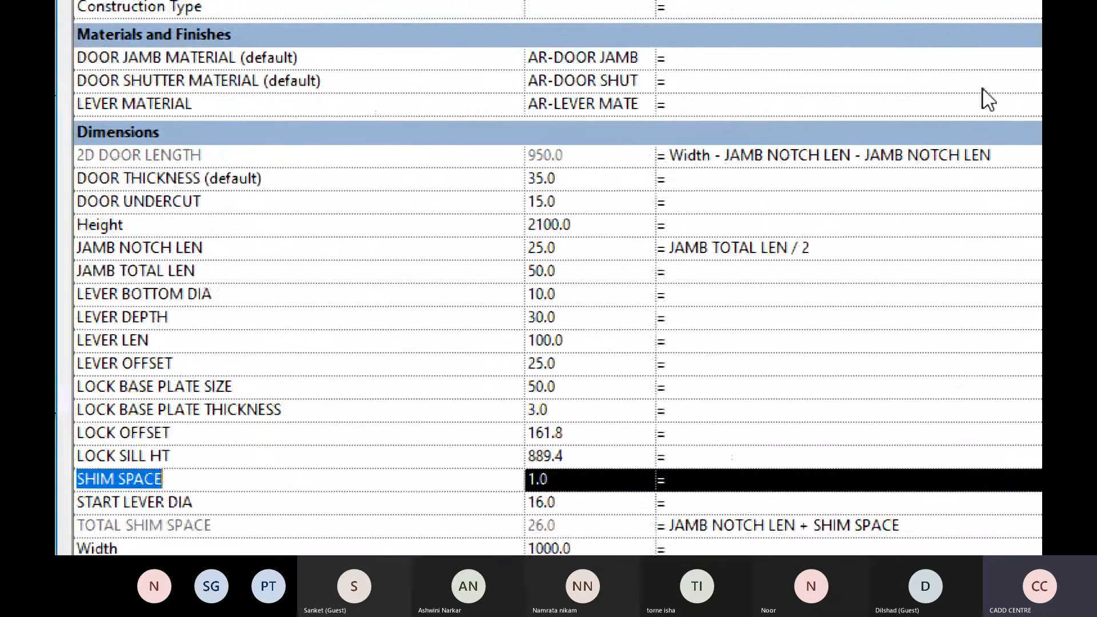
{"action": "left_click", "coordinate": [911, 161]}
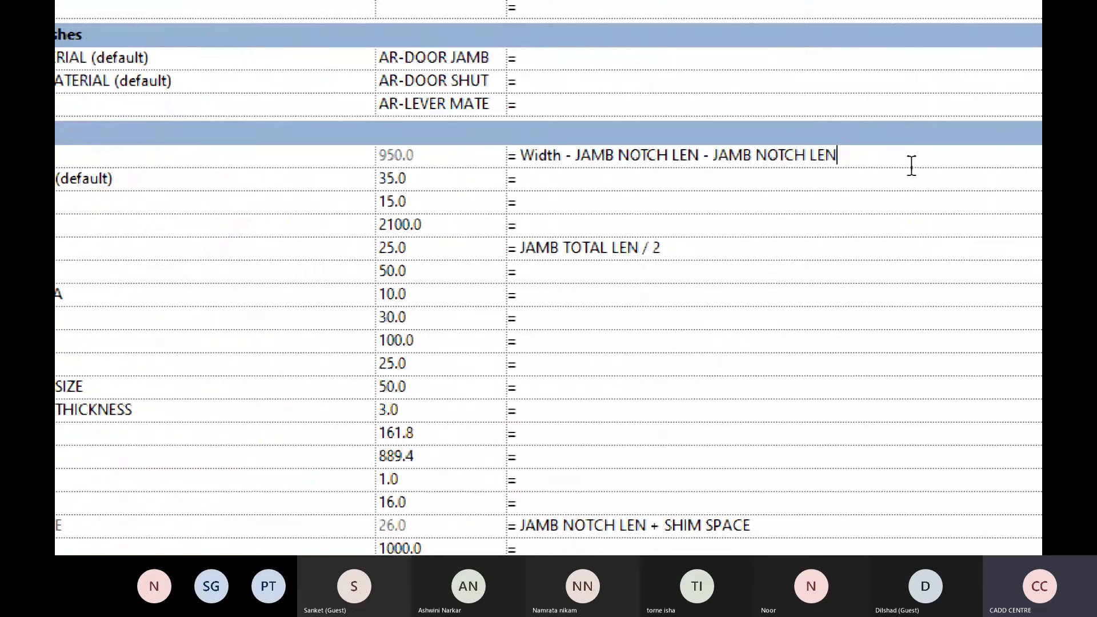
{"action": "type", "text": "-"}
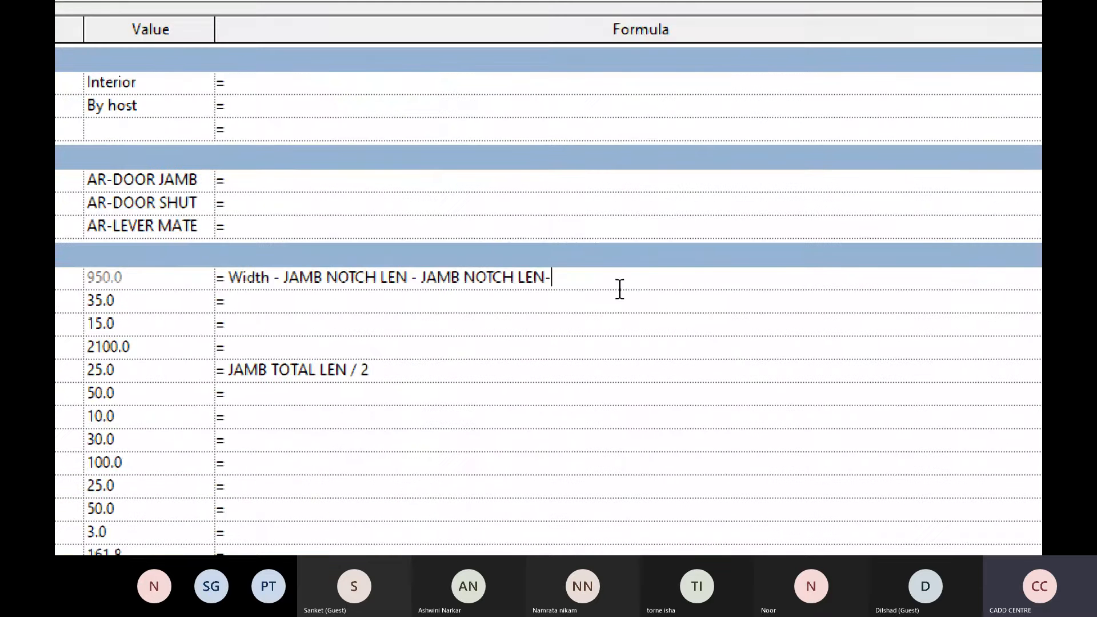
{"action": "type", "text": "SHIM SPACE"}
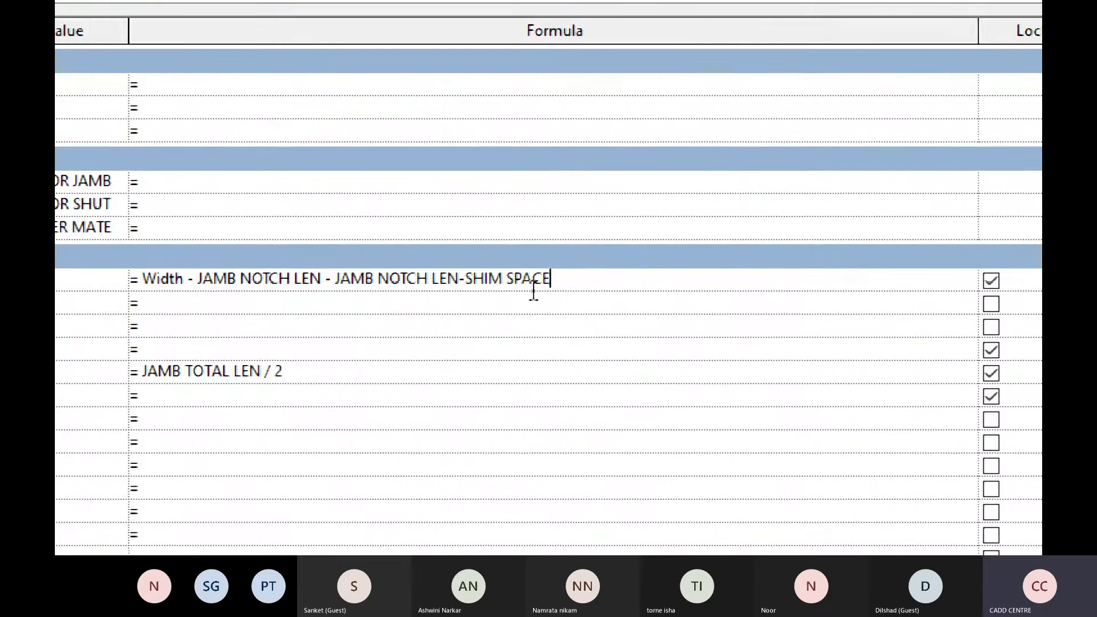
{"action": "type", "text": "-SHIM SPACE"}
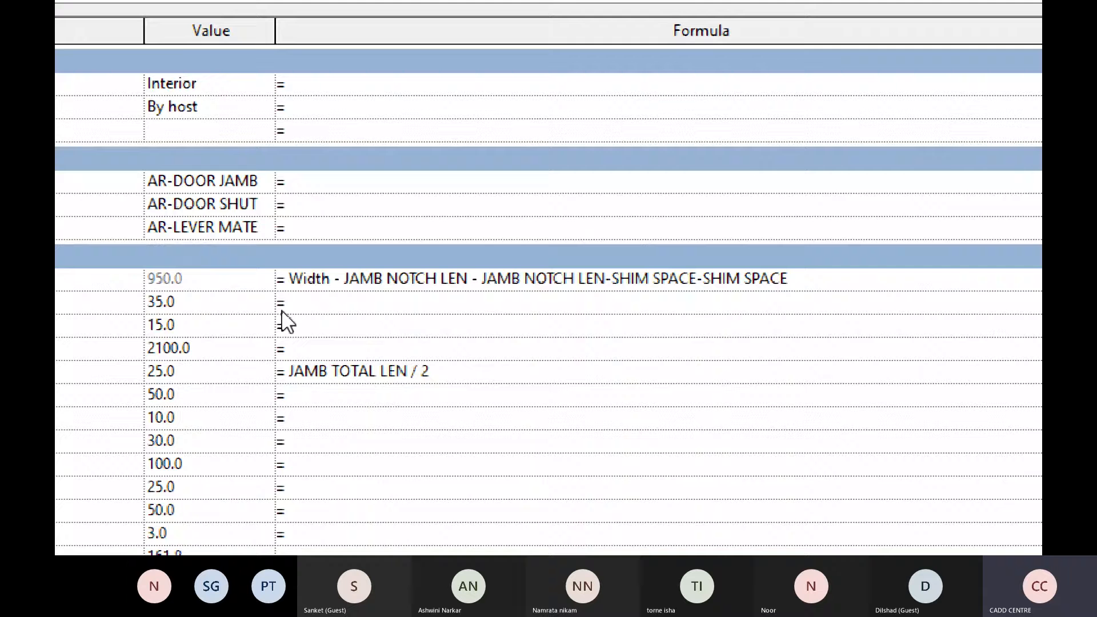
{"action": "key", "text": "ctrl"}
{"action": "key", "text": "ctrl"}
{"action": "key", "text": "ctrl"}
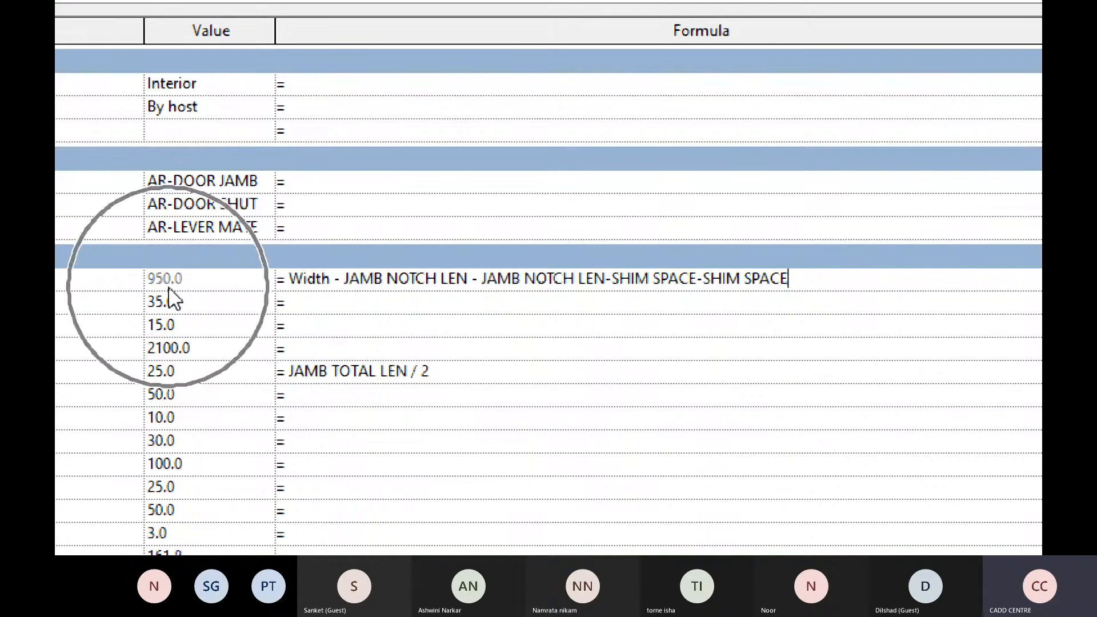
{"action": "key", "text": "Tab"}
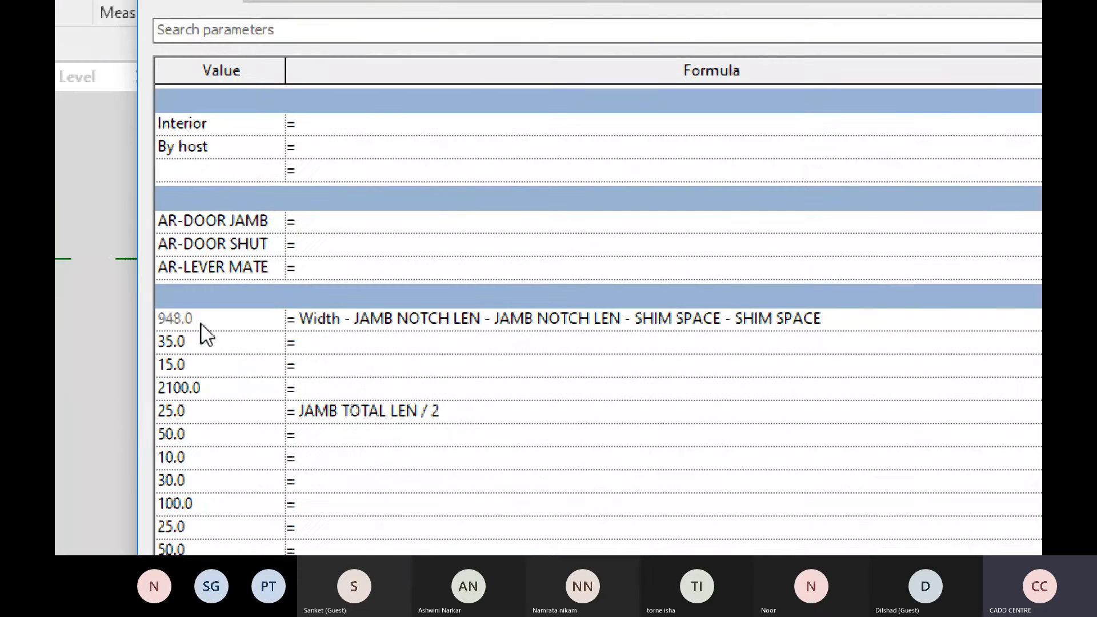
{"action": "key", "text": "ctrl"}
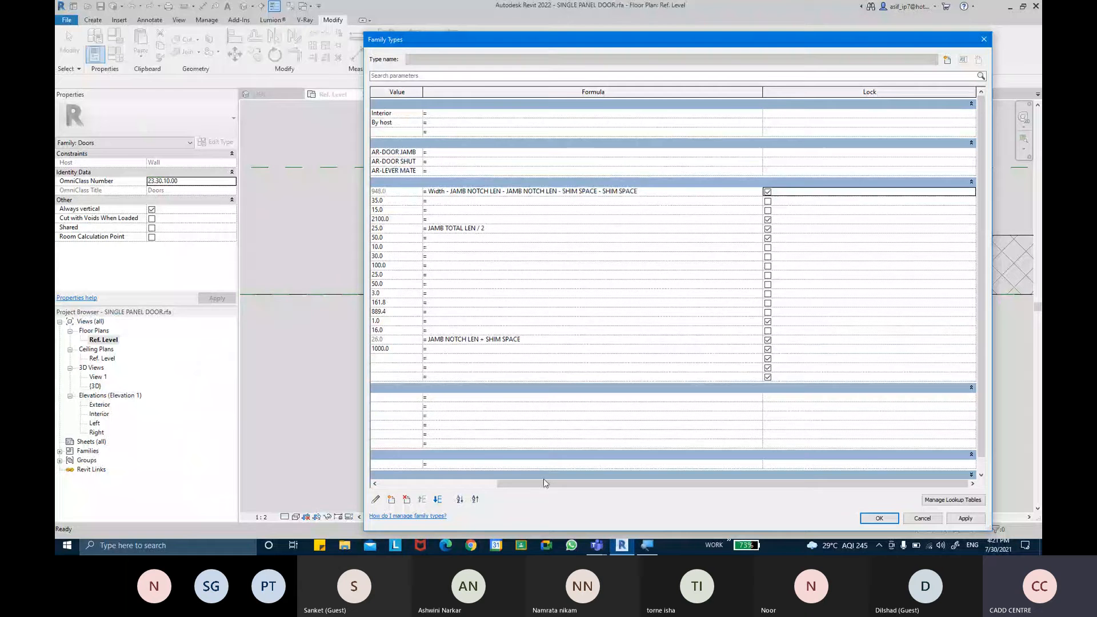
{"action": "left_click_drag", "start_coordinate": [543, 484], "coordinate": [426, 477]}
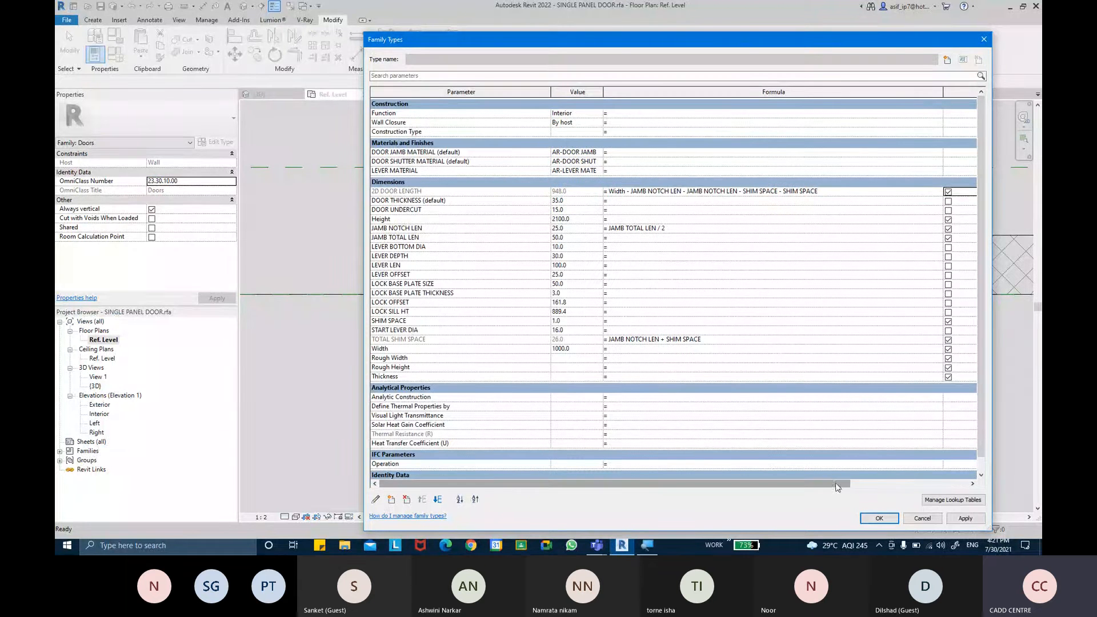
{"action": "left_click", "coordinate": [1027, 461]}
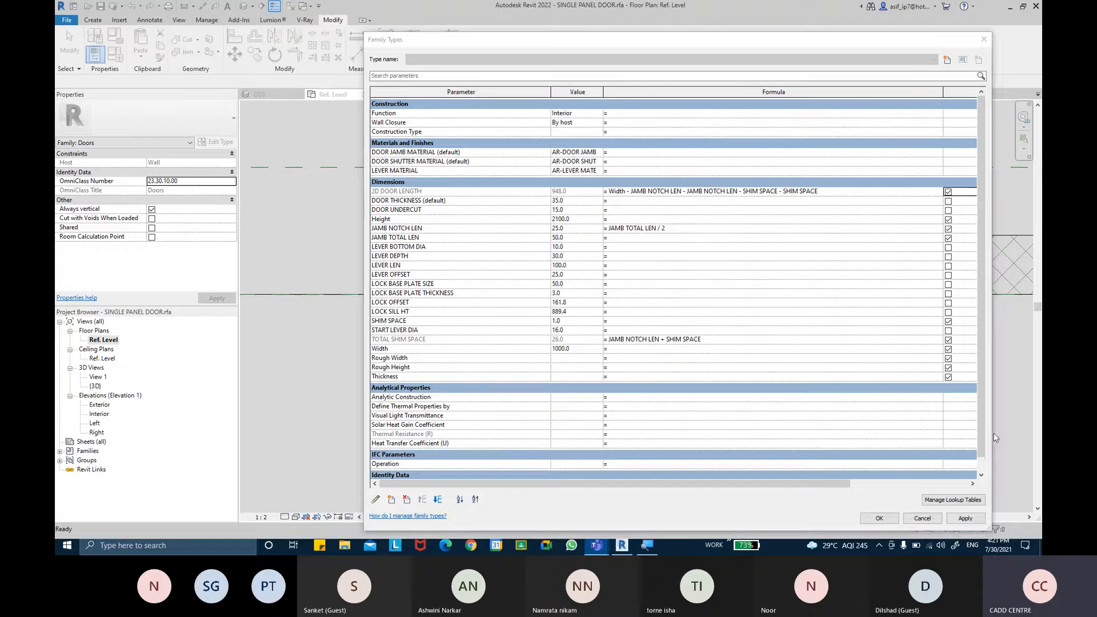
{"action": "left_click", "coordinate": [967, 520]}
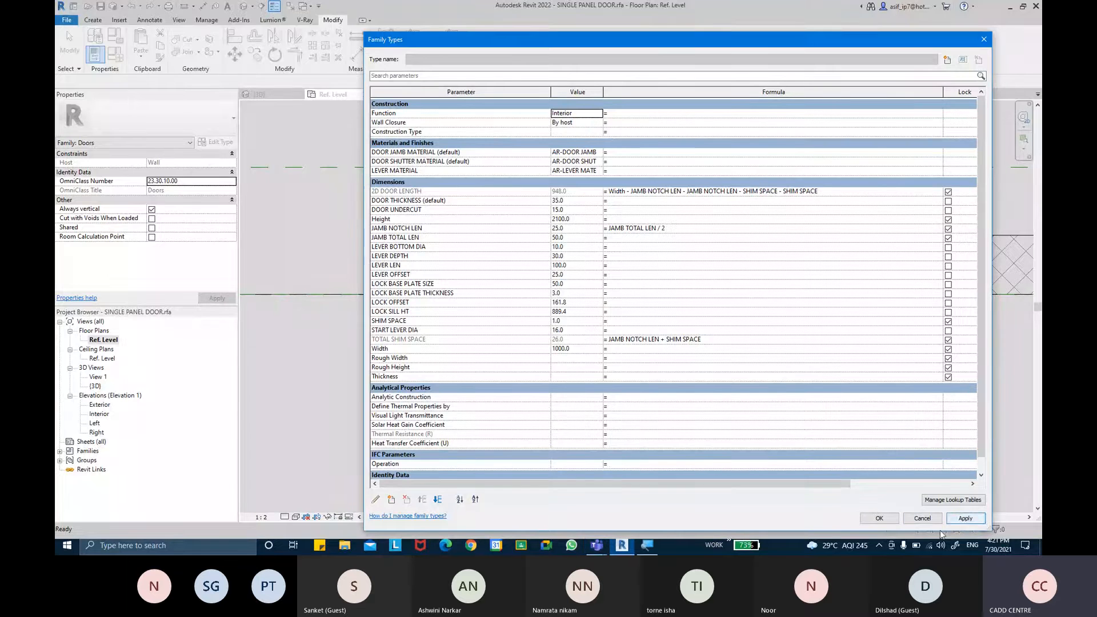
{"action": "left_click", "coordinate": [879, 518]}
Add an aligned dimension across the small gap between the Interior reference plane and the open symbolic panel's nearest short end line.
{"action": "scroll", "coordinate": [739, 412], "scroll_direction": "up", "scroll_amount": 4}
{"action": "scroll", "coordinate": [647, 298], "scroll_direction": "down", "scroll_amount": 5}
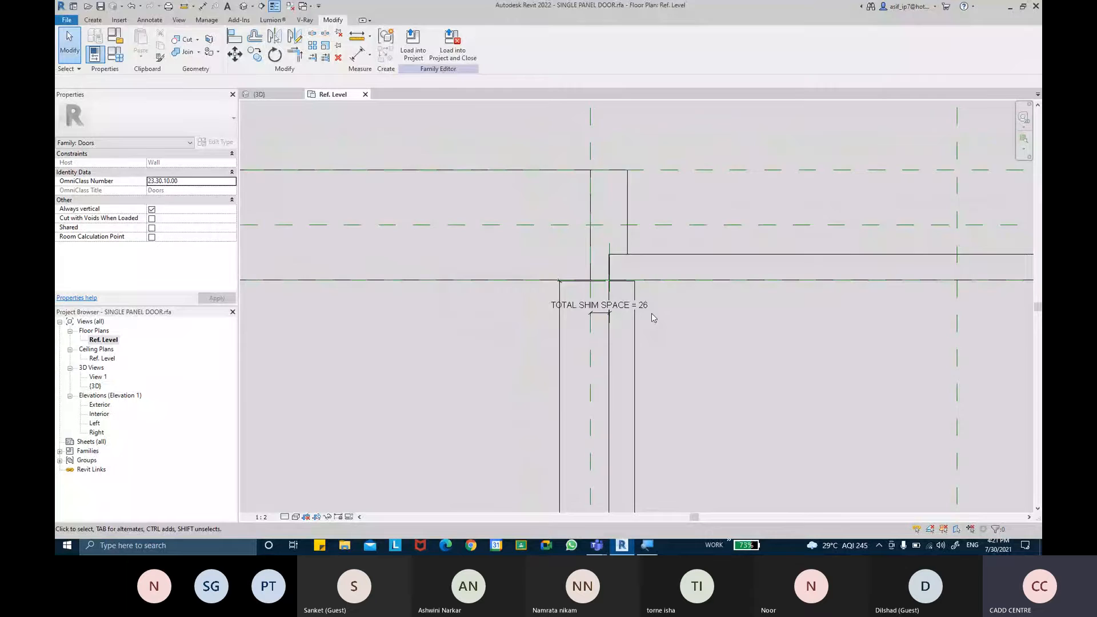
{"action": "scroll", "coordinate": [617, 342], "scroll_direction": "up", "scroll_amount": 7}
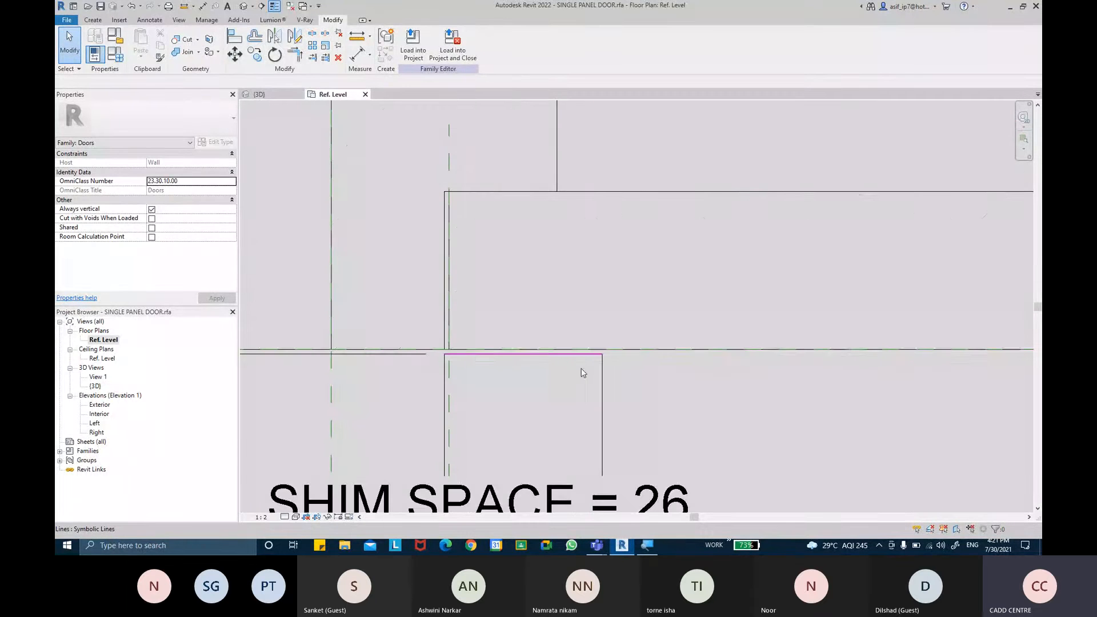
{"action": "left_click", "coordinate": [358, 54]}
{"action": "scroll", "coordinate": [539, 319], "scroll_direction": "up", "scroll_amount": 3}
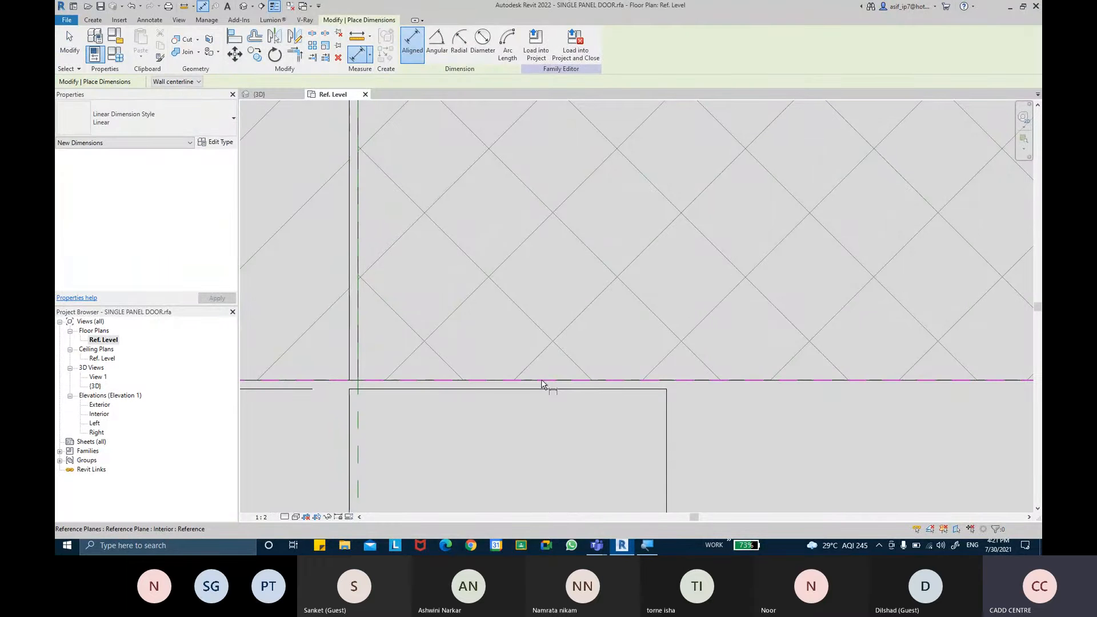
{"action": "left_click", "coordinate": [543, 381]}
{"action": "scroll", "coordinate": [545, 440], "scroll_direction": "down", "scroll_amount": 3}
{"action": "key", "text": "Escape"}
{"action": "key", "text": "Escape"}
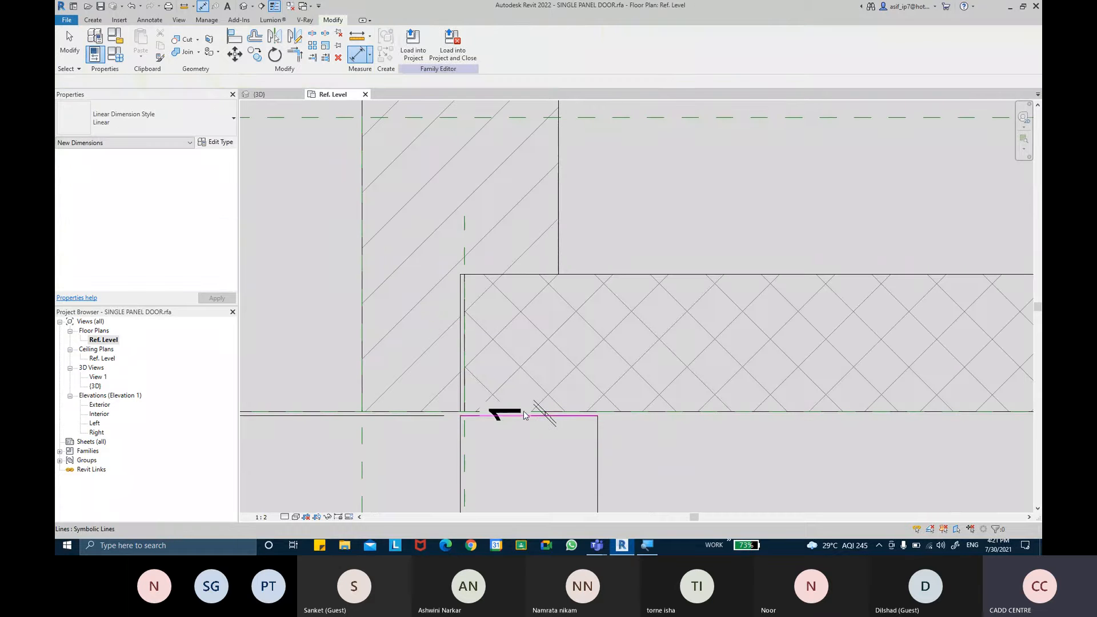
Select the gap dimension between the Interior reference plane and the open symbolic panel and lock it.
{"action": "scroll", "coordinate": [510, 415], "scroll_direction": "up", "scroll_amount": 2}
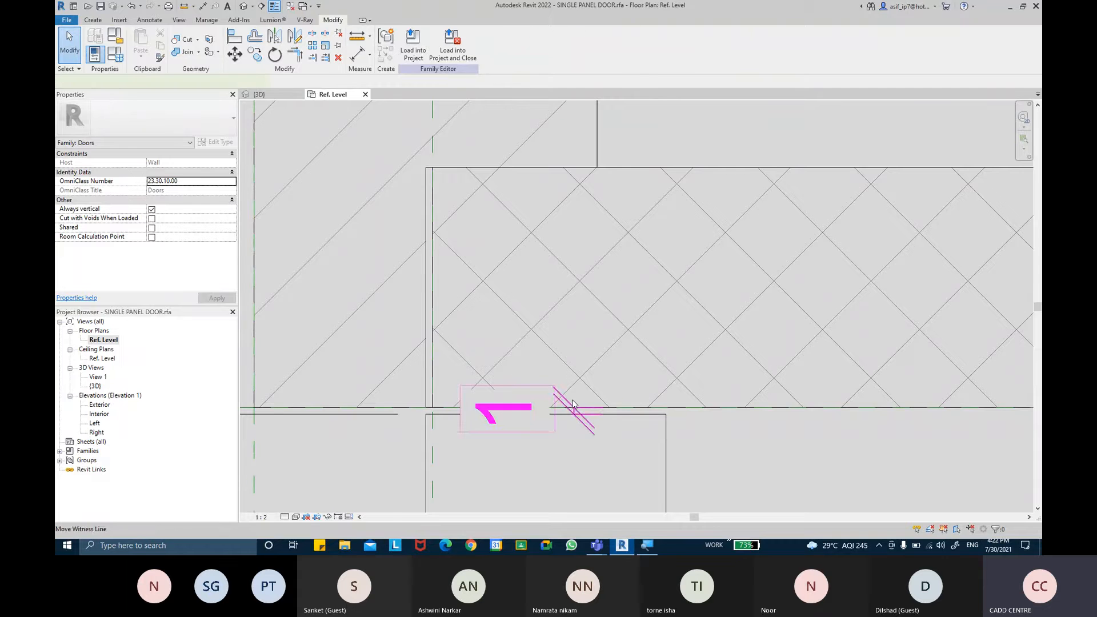
{"action": "left_click", "coordinate": [578, 415]}
{"action": "scroll", "coordinate": [653, 412], "scroll_direction": "down", "scroll_amount": 4}
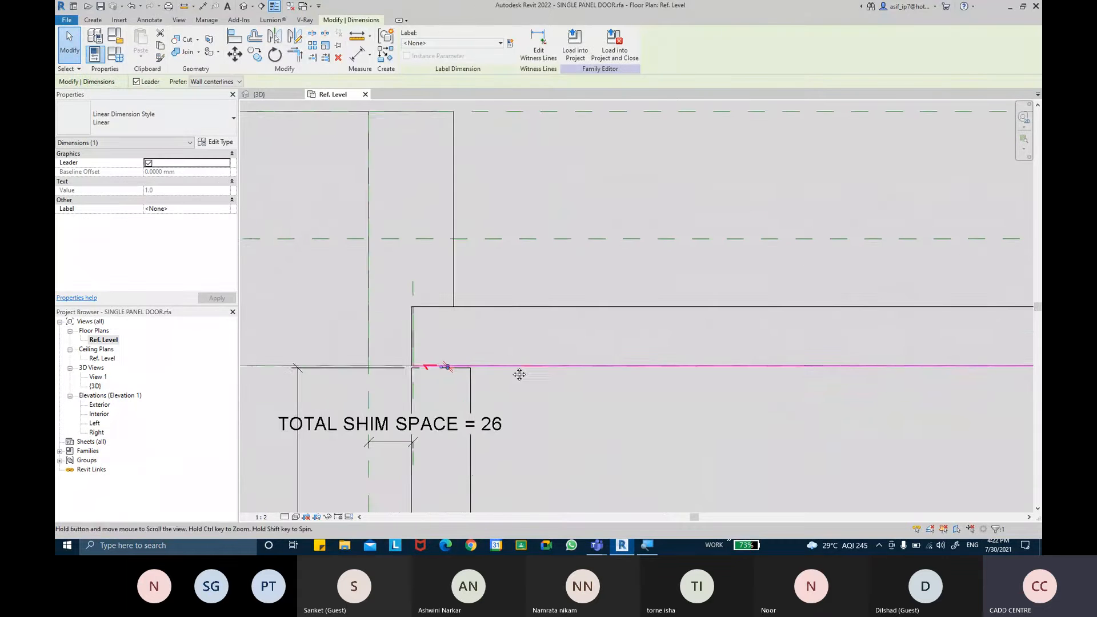
{"action": "scroll", "coordinate": [613, 379], "scroll_direction": "down", "scroll_amount": 3}
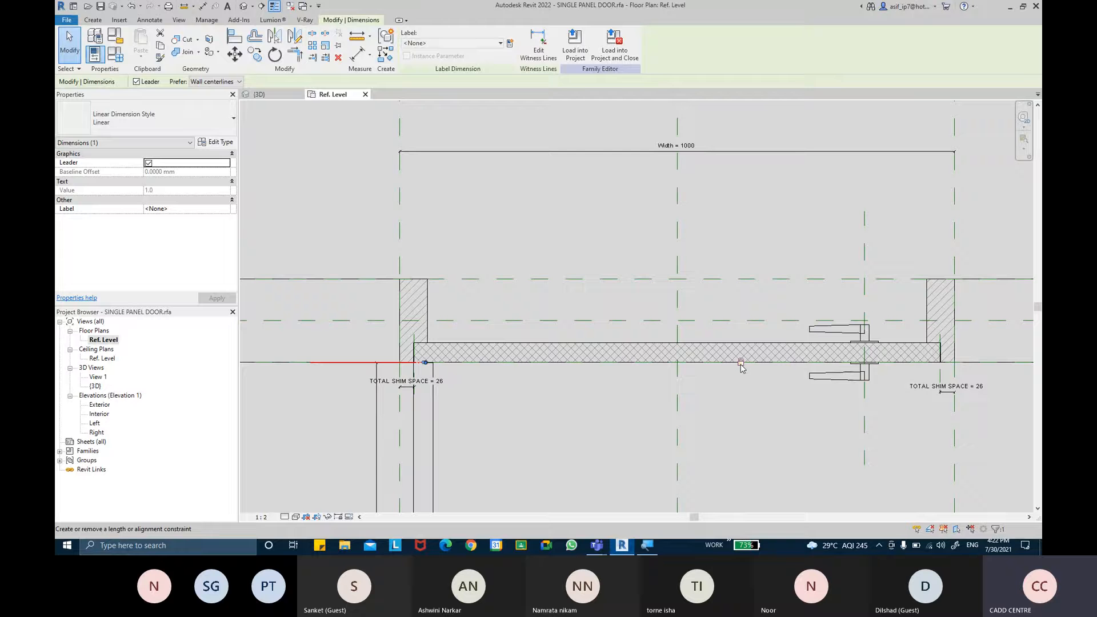
{"action": "middle_click_drag", "start_coordinate": [515, 413], "coordinate": [499, 362]}
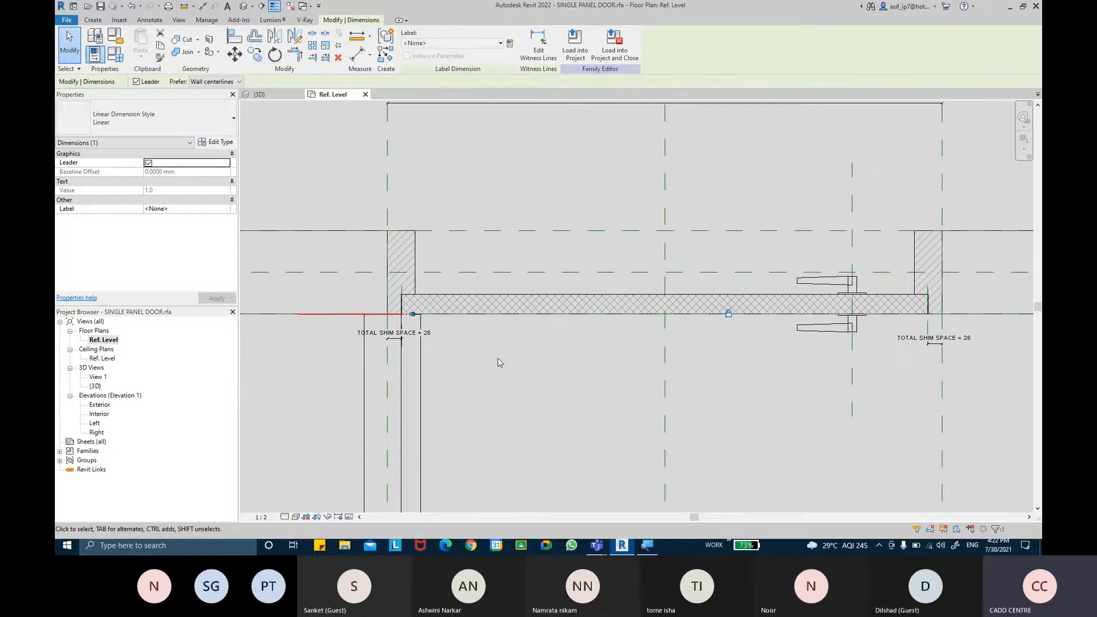
Label the gap dimension between the Interior reference plane and the open symbolic panel with the SHIM SPACE parameter.
{"action": "left_click", "coordinate": [500, 362]}
{"action": "scroll", "coordinate": [502, 363], "scroll_direction": "down", "scroll_amount": 2}
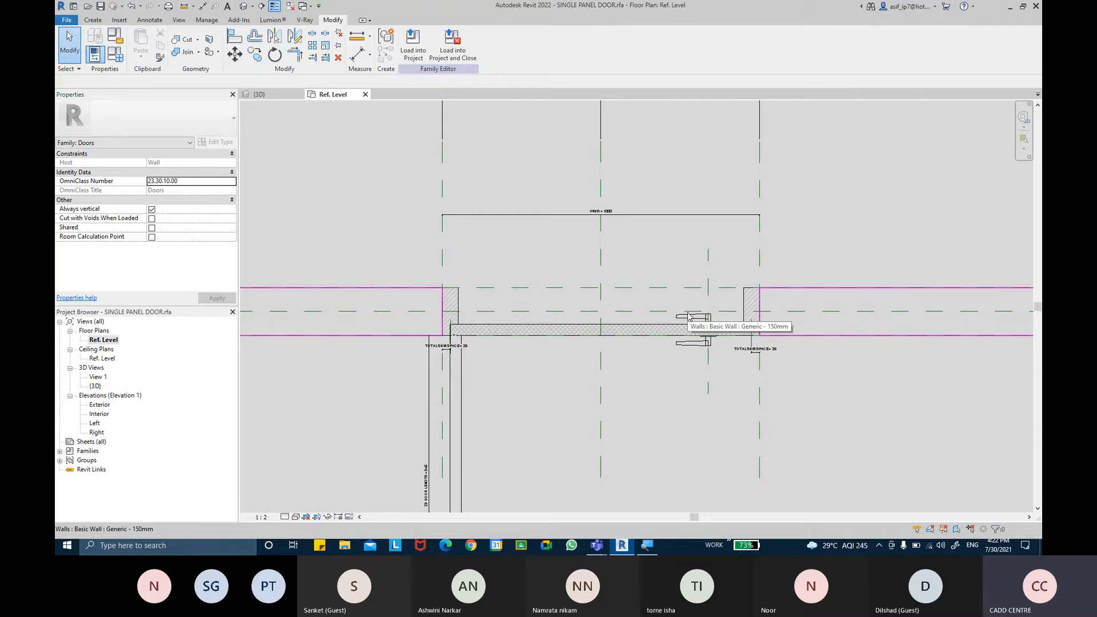
{"action": "middle_click_drag", "start_coordinate": [622, 367], "coordinate": [587, 245]}
{"action": "scroll", "coordinate": [444, 234], "scroll_direction": "up", "scroll_amount": 8}
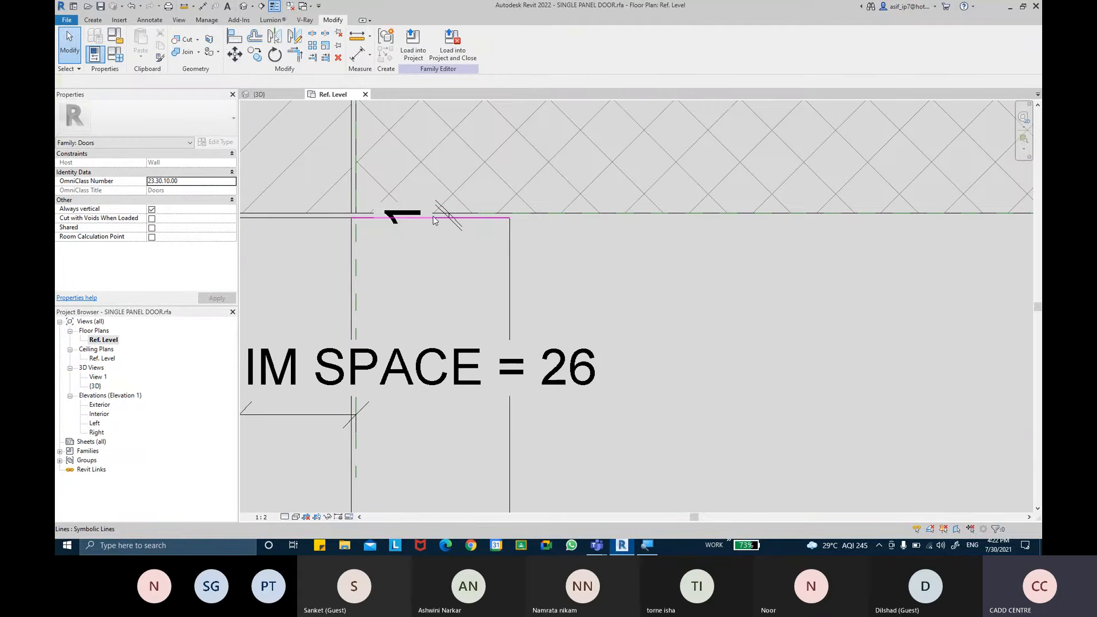
{"action": "scroll", "coordinate": [495, 250], "scroll_direction": "down", "scroll_amount": 7}
{"action": "scroll", "coordinate": [502, 256], "scroll_direction": "down", "scroll_amount": 2}
{"action": "scroll", "coordinate": [491, 251], "scroll_direction": "up", "scroll_amount": 8}
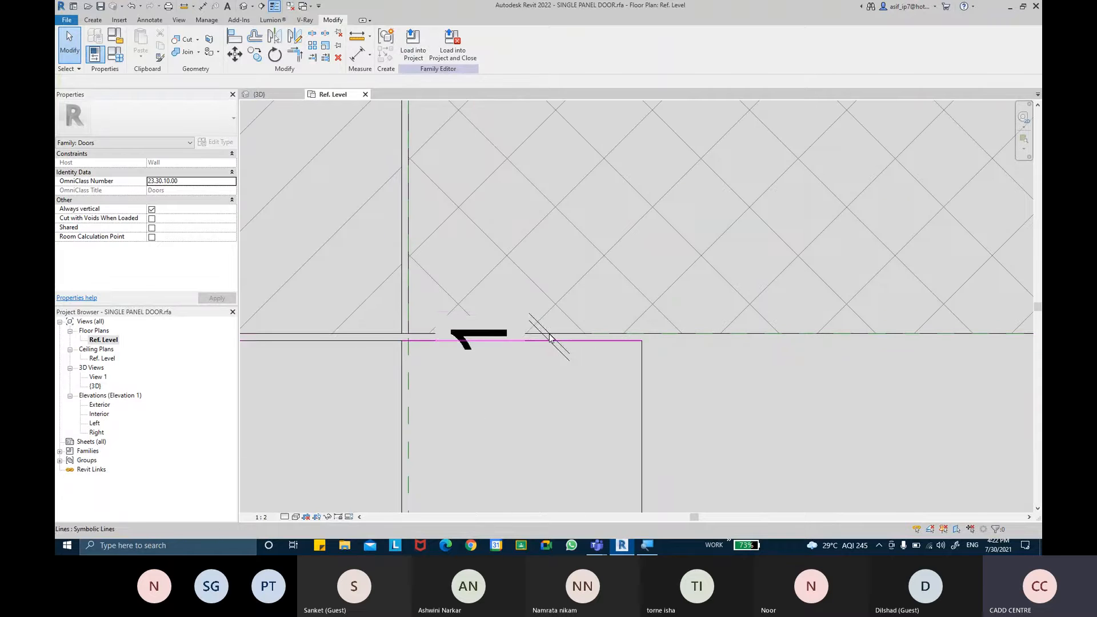
{"action": "left_click", "coordinate": [542, 318]}
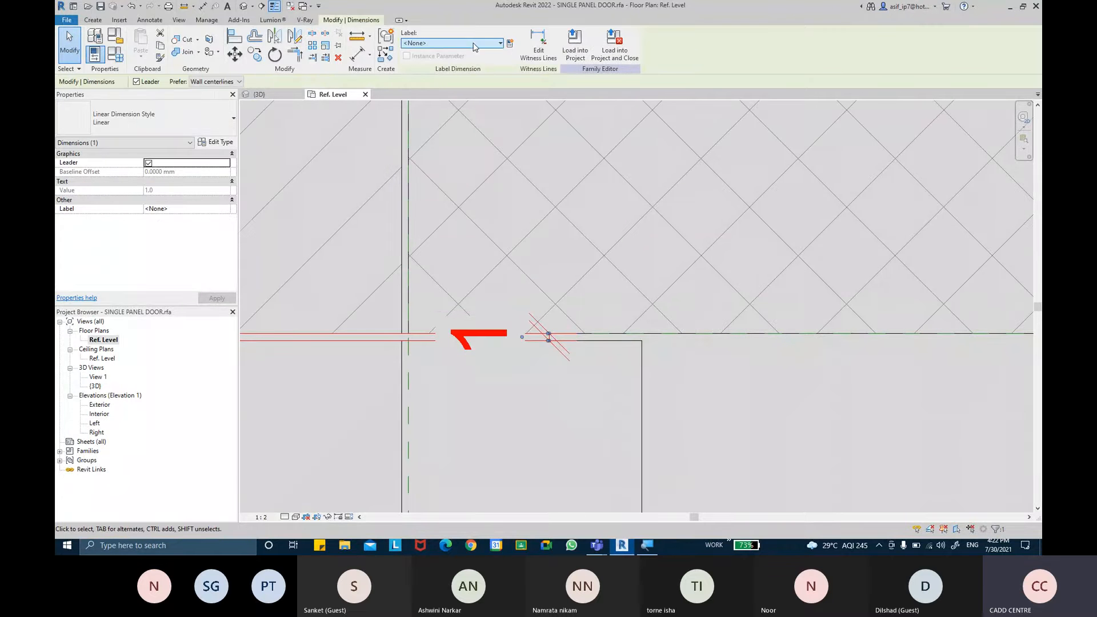
{"action": "left_click", "coordinate": [473, 44]}
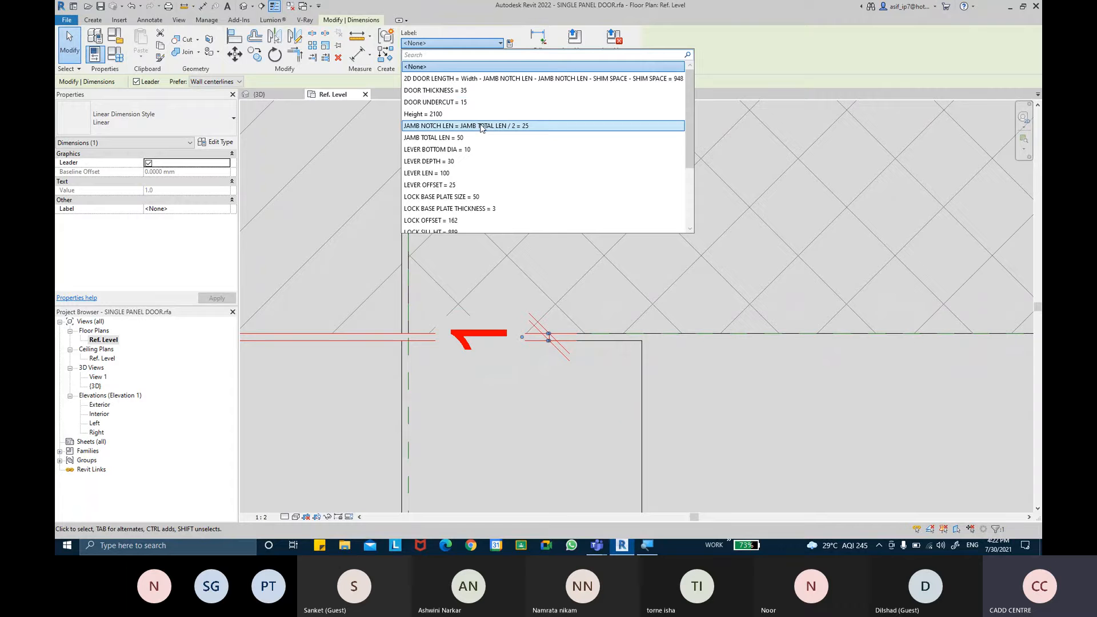
{"action": "scroll", "coordinate": [480, 143], "scroll_direction": "down", "scroll_amount": 1}
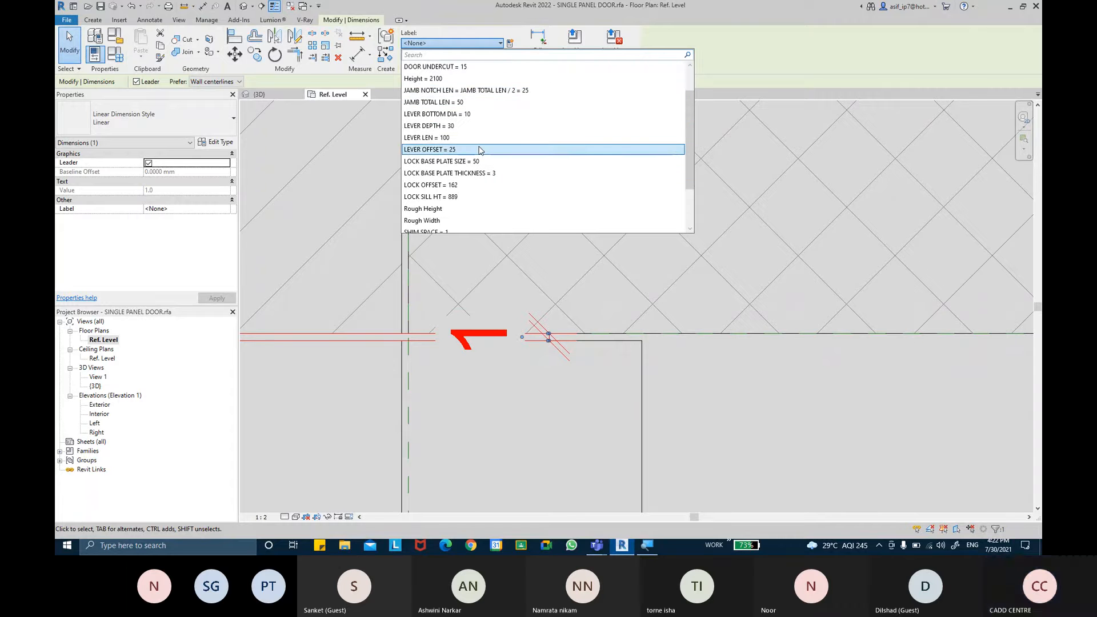
{"action": "scroll", "coordinate": [456, 201], "scroll_direction": "down", "scroll_amount": 1}
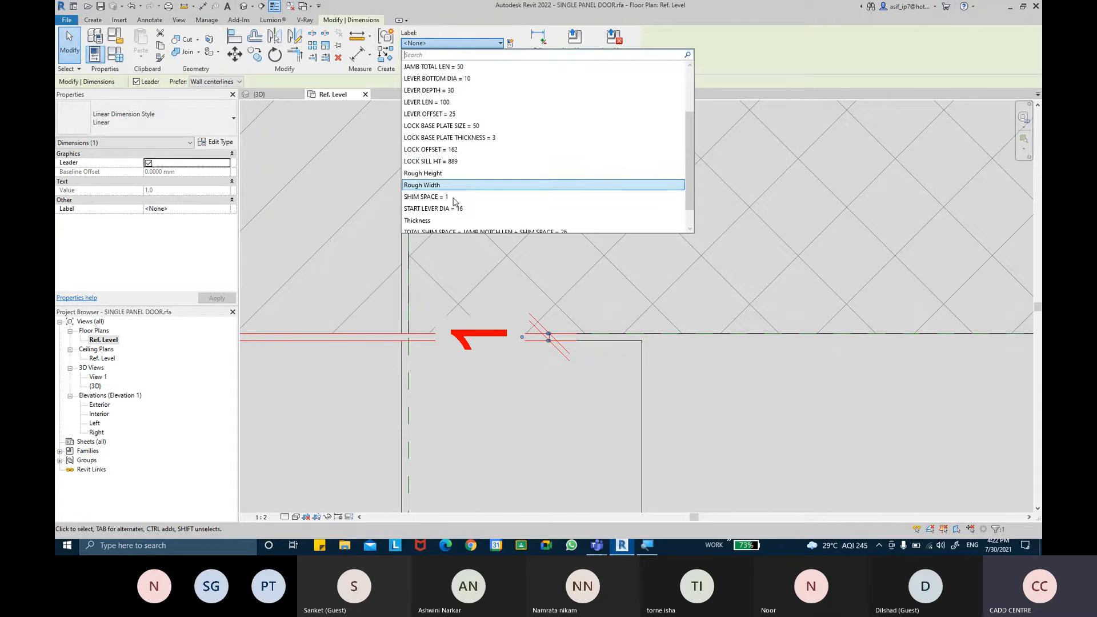
{"action": "left_click", "coordinate": [455, 201]}
{"action": "key", "text": "Escape"}
{"action": "scroll", "coordinate": [721, 402], "scroll_direction": "up", "scroll_amount": 5}
{"action": "scroll", "coordinate": [649, 383], "scroll_direction": "down", "scroll_amount": 4}
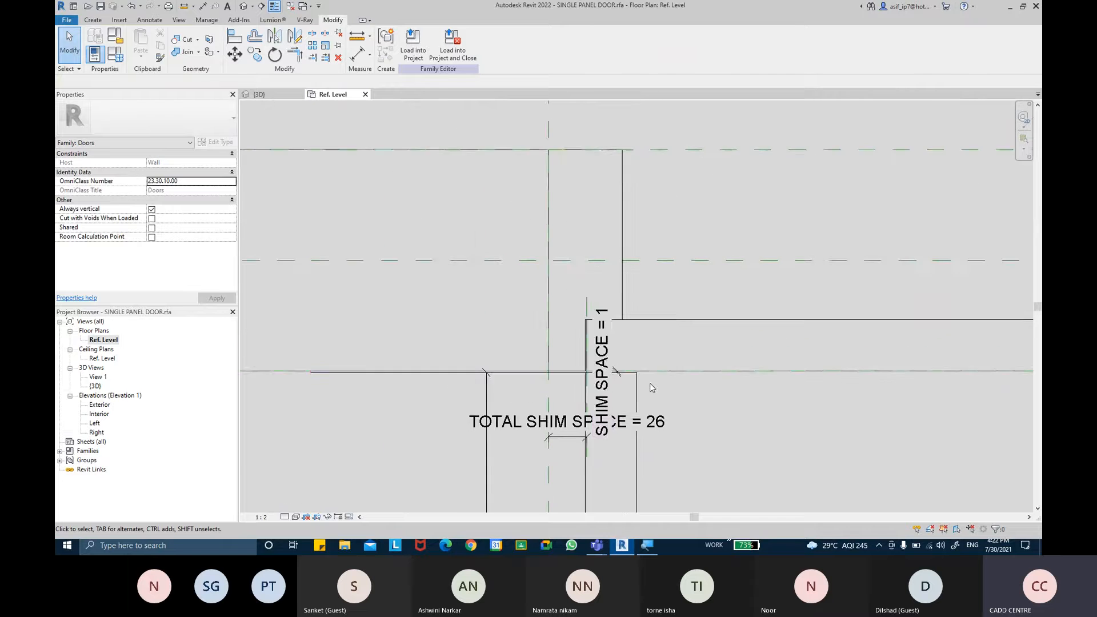
{"action": "scroll", "coordinate": [591, 383], "scroll_direction": "up", "scroll_amount": 4}
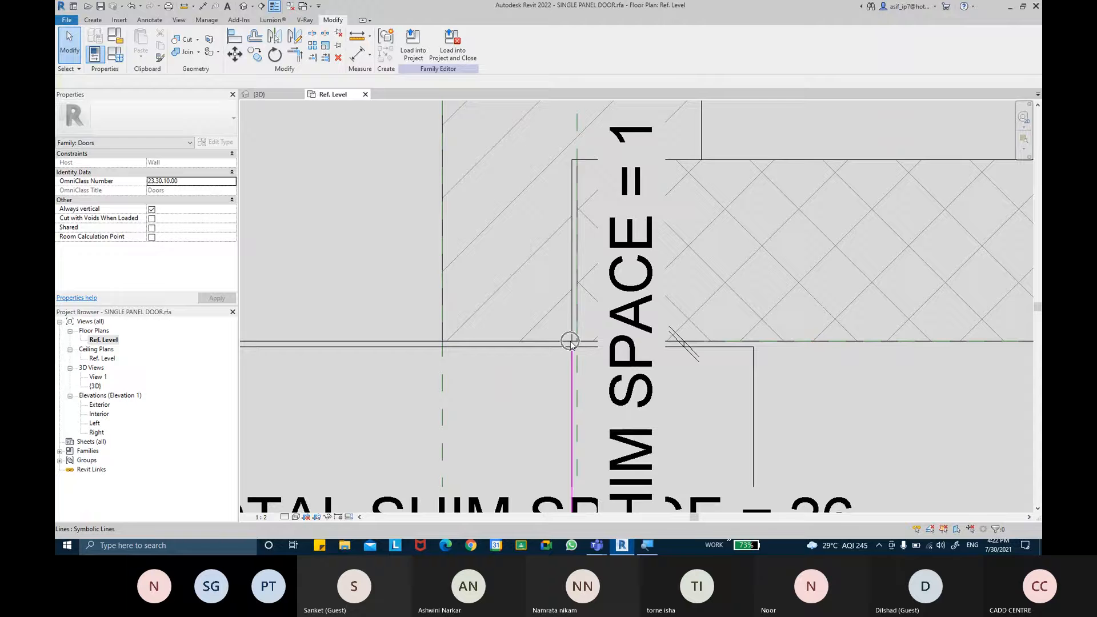
Place the ends of a start-end-radius symbolic arc from the open panel's inner free corner to the closed panel's latch-side corner.
{"action": "scroll", "coordinate": [571, 337], "scroll_direction": "down", "scroll_amount": 5}
{"action": "middle_click_drag", "start_coordinate": [584, 294], "coordinate": [615, 302]}
{"action": "scroll", "coordinate": [663, 342], "scroll_direction": "up", "scroll_amount": 1}
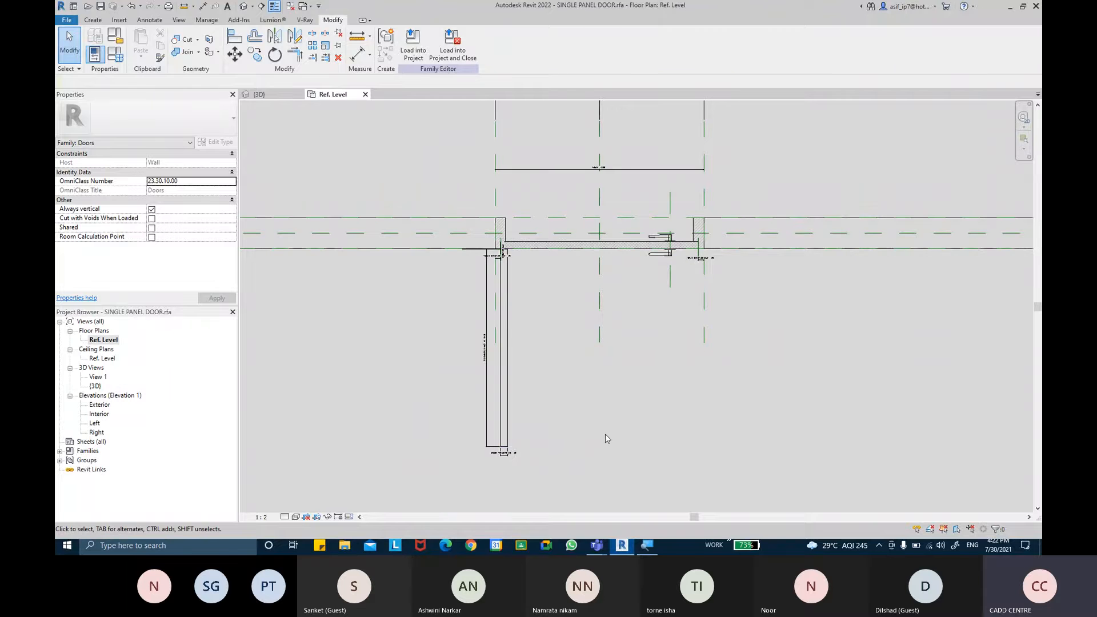
{"action": "left_click", "coordinate": [149, 20]}
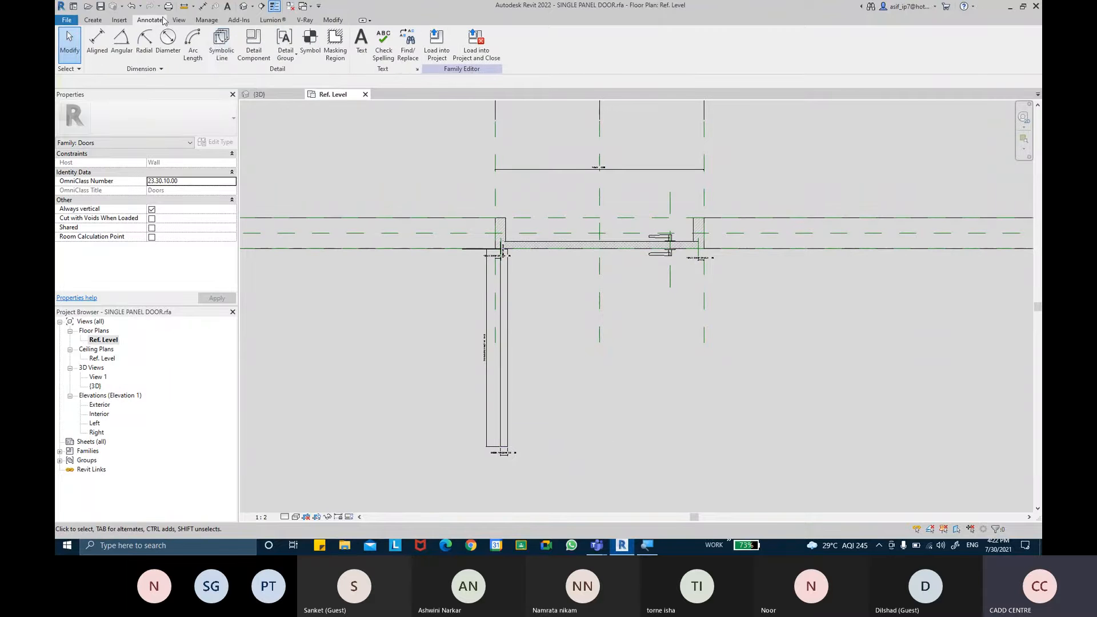
{"action": "left_click", "coordinate": [217, 46]}
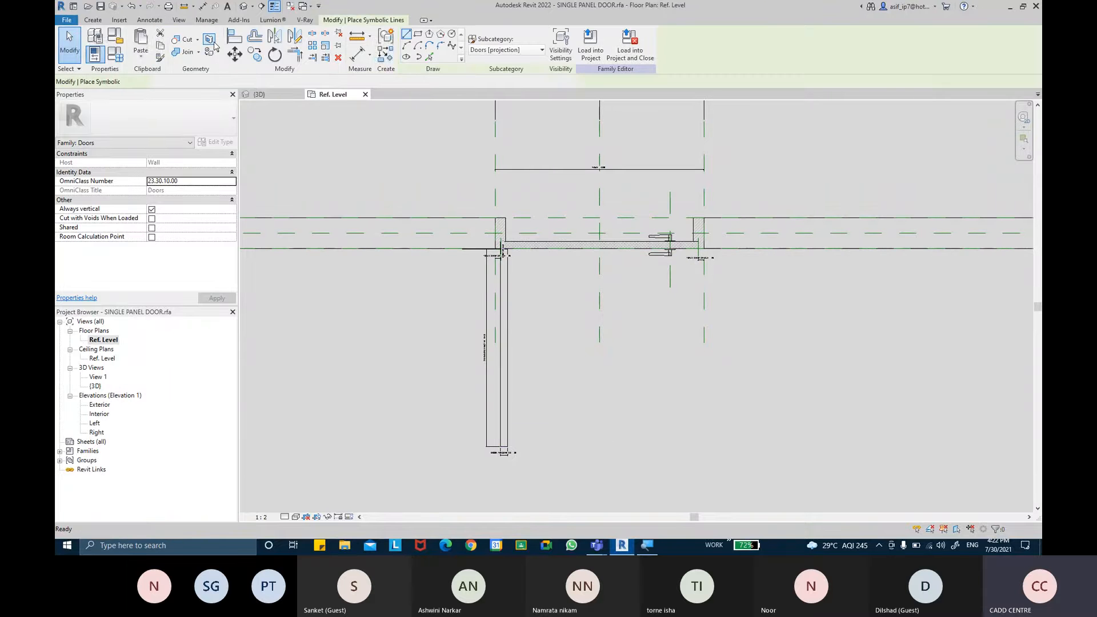
{"action": "left_click", "coordinate": [408, 46]}
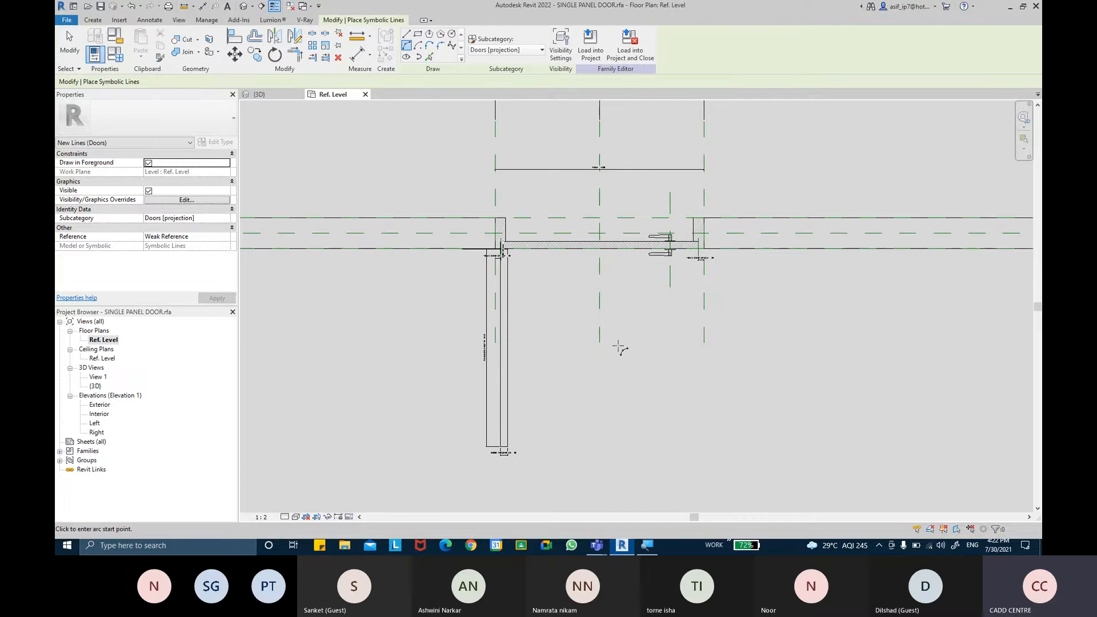
{"action": "scroll", "coordinate": [525, 453], "scroll_direction": "up", "scroll_amount": 4}
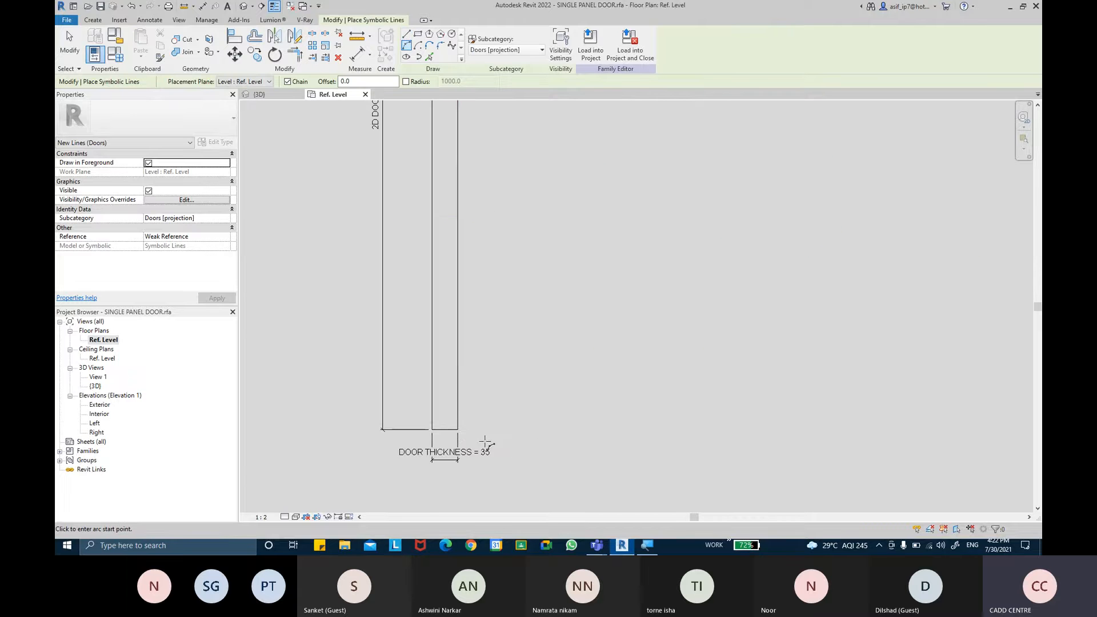
{"action": "left_click", "coordinate": [458, 428]}
{"action": "middle_click_drag", "start_coordinate": [685, 253], "coordinate": [528, 427]}
{"action": "middle_click_drag", "start_coordinate": [702, 214], "coordinate": [575, 404]}
{"action": "middle_click_drag", "start_coordinate": [705, 293], "coordinate": [614, 446]}
{"action": "scroll", "coordinate": [761, 253], "scroll_direction": "up", "scroll_amount": 6}
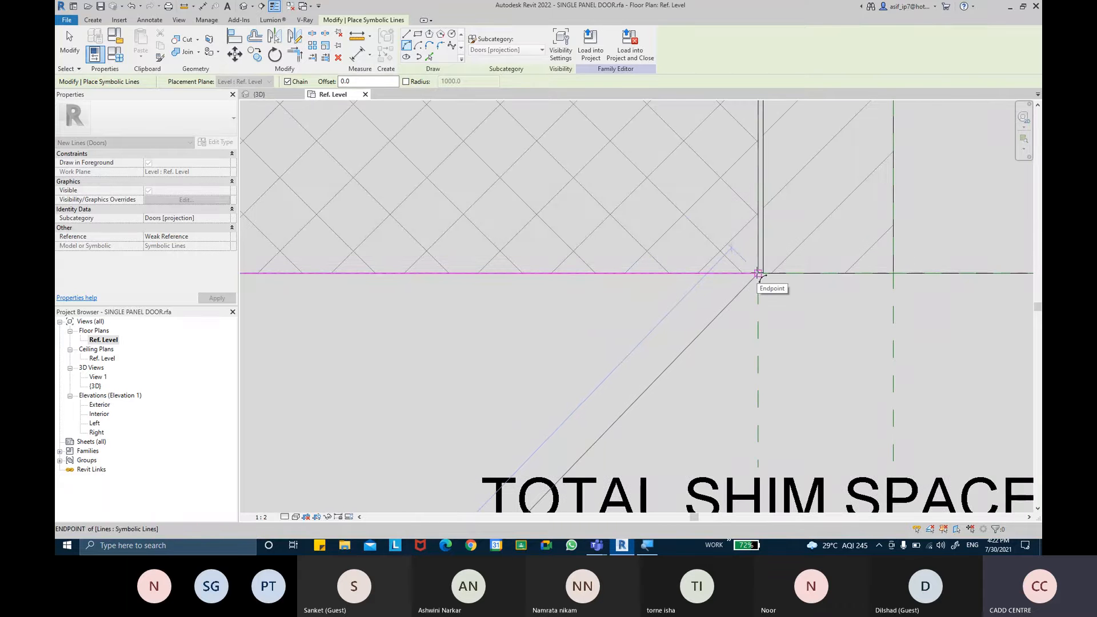
Bow the symbolic arc outward as the door swing with a radius of 948 mm and finish drawing lines.
{"action": "scroll", "coordinate": [757, 273], "scroll_direction": "down", "scroll_amount": 8}
{"action": "middle_click_drag", "start_coordinate": [693, 320], "coordinate": [676, 203]}
{"action": "scroll", "coordinate": [676, 203], "scroll_direction": "down", "scroll_amount": 2}
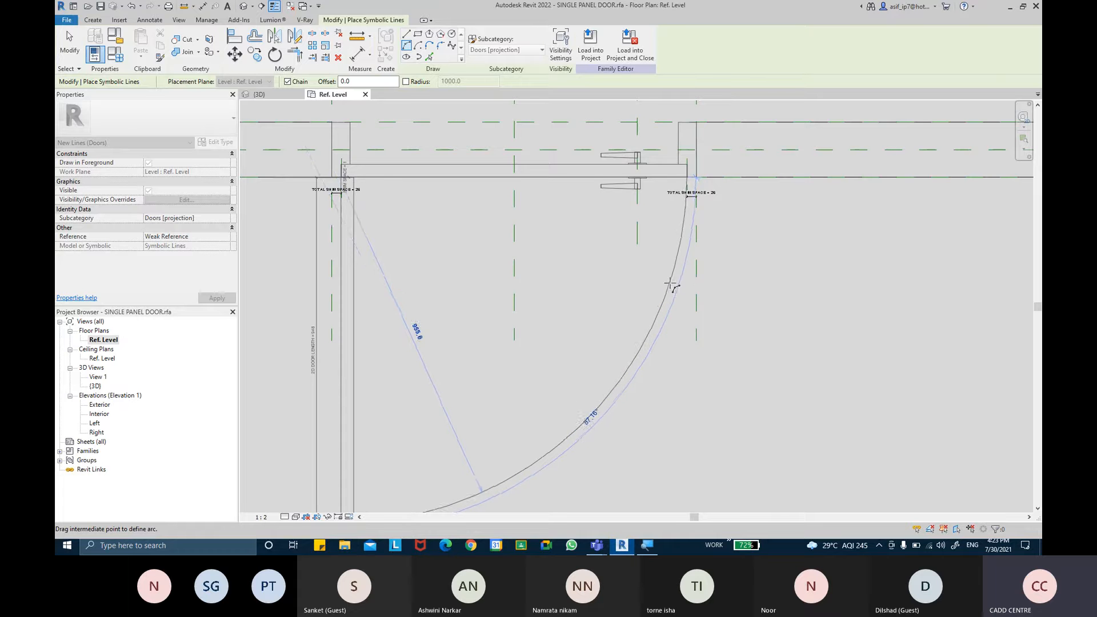
{"action": "scroll", "coordinate": [667, 281], "scroll_direction": "down", "scroll_amount": 1}
{"action": "middle_click_drag", "start_coordinate": [668, 282], "coordinate": [666, 244]}
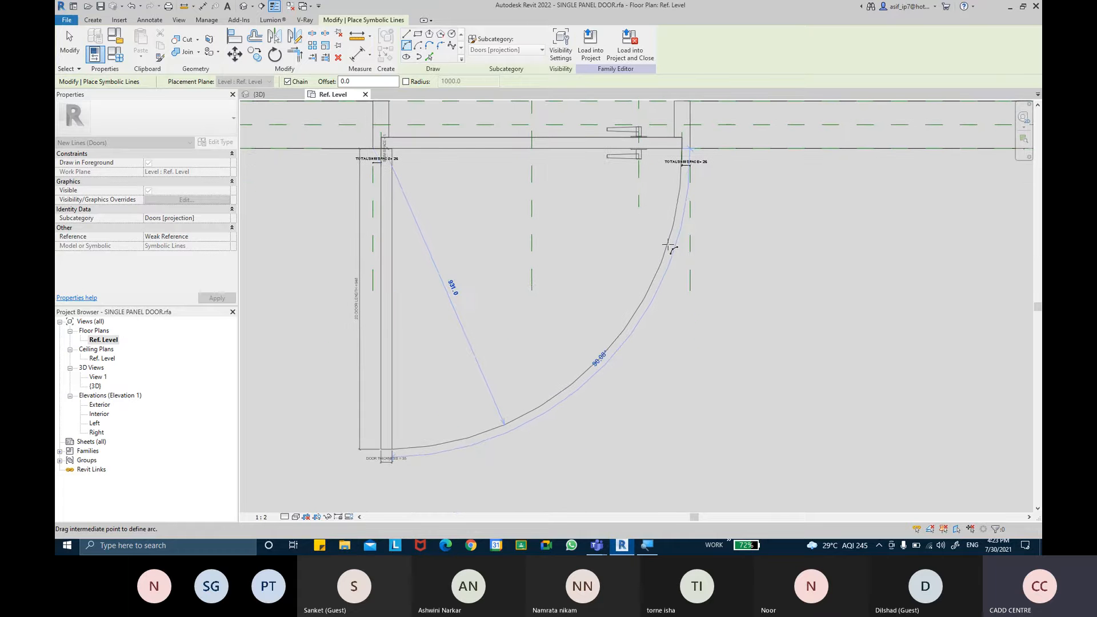
{"action": "type", "text": "948"}
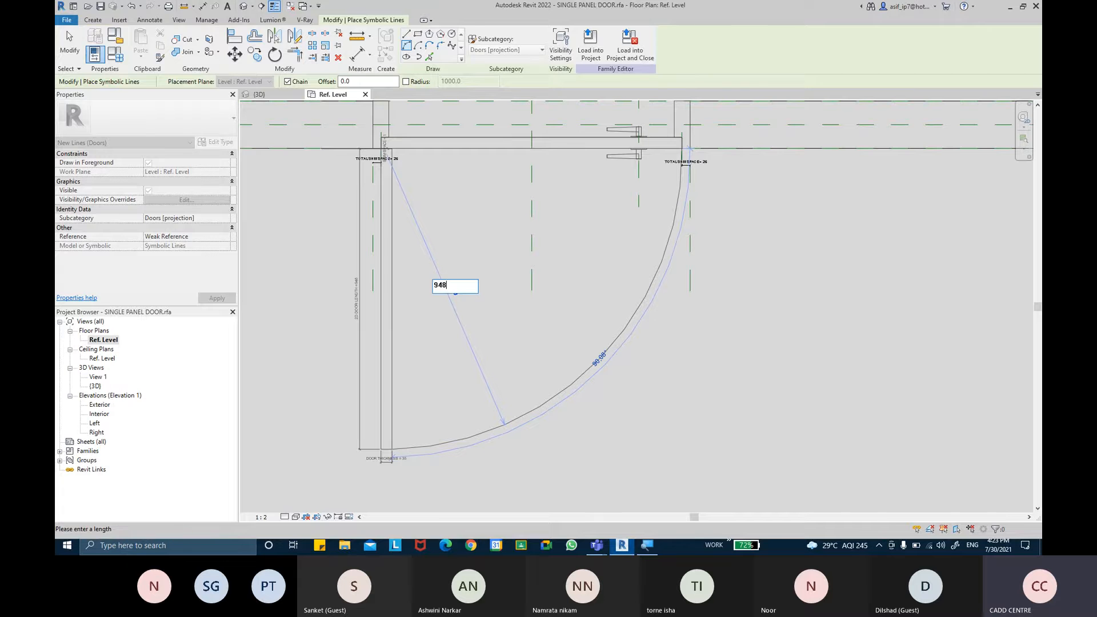
{"action": "key", "text": "Return"}
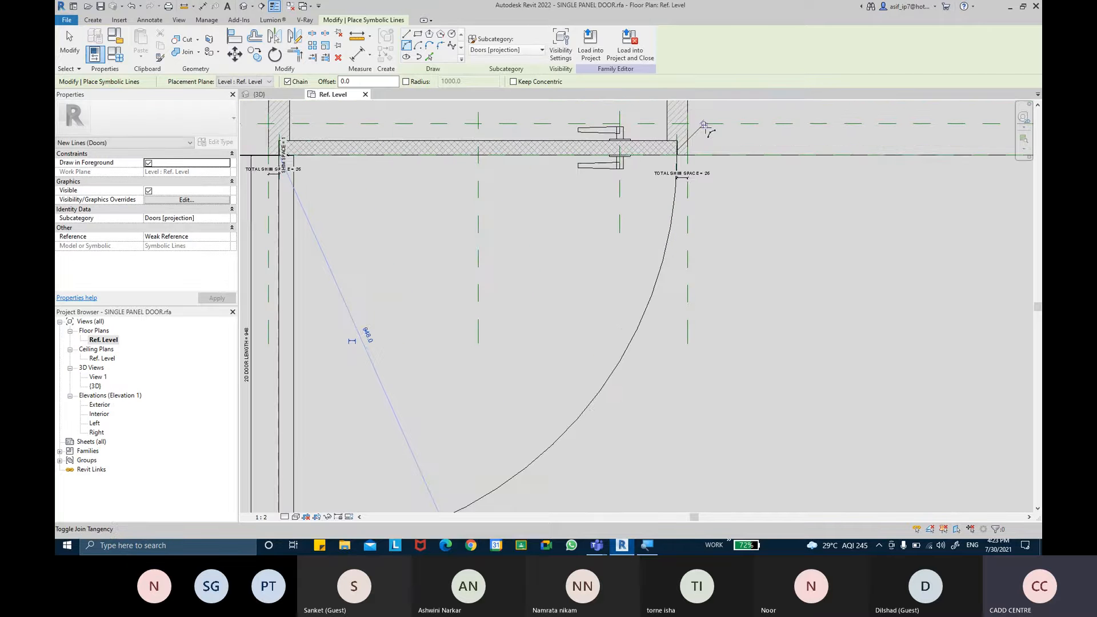
{"action": "middle_click_drag", "start_coordinate": [573, 314], "coordinate": [666, 217]}
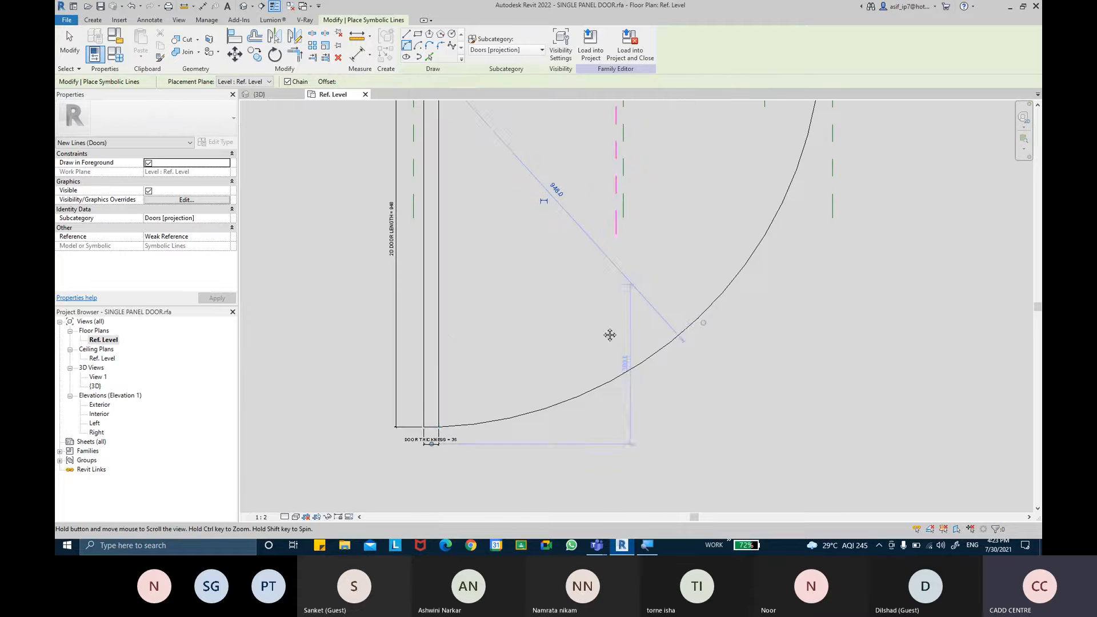
{"action": "middle_click_drag", "start_coordinate": [607, 330], "coordinate": [575, 433]}
{"action": "left_click", "coordinate": [69, 46]}
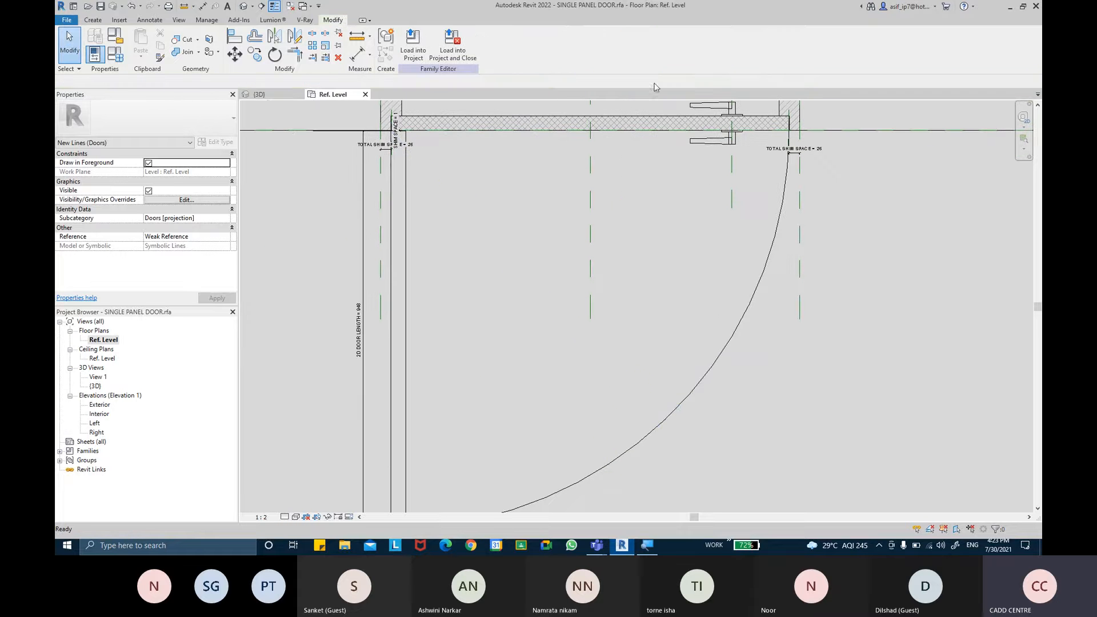
Try to align and lock the swing arc's latch-side endpoint to the Interior reference plane, removing the conflicting constraints.
{"action": "scroll", "coordinate": [806, 112], "scroll_direction": "up", "scroll_amount": 3}
{"action": "scroll", "coordinate": [762, 294], "scroll_direction": "up", "scroll_amount": 2}
{"action": "left_click", "coordinate": [759, 295]}
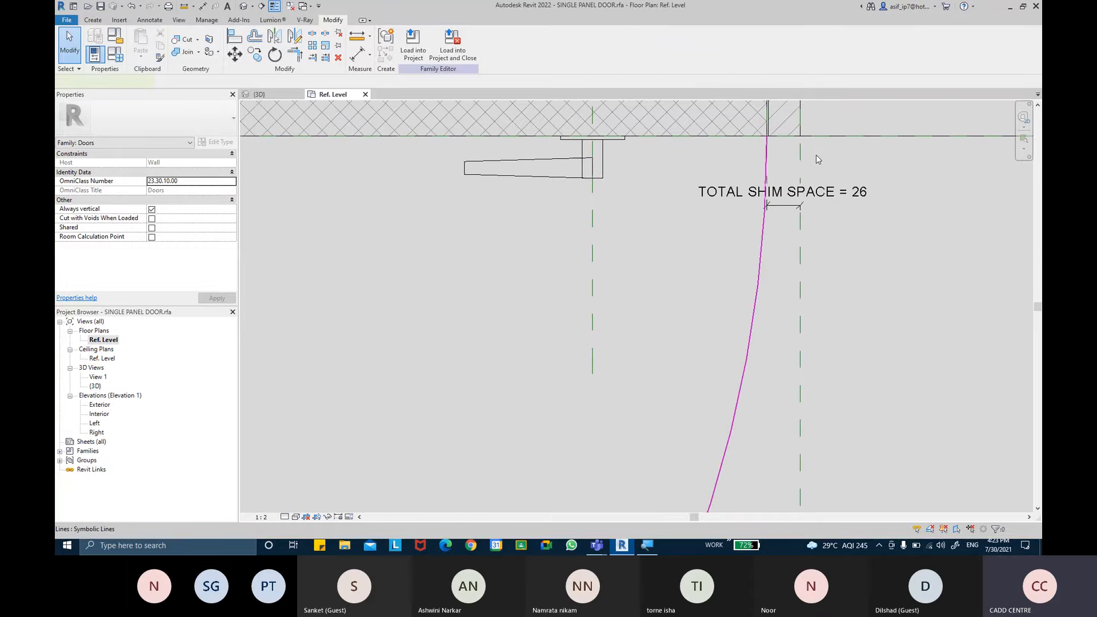
{"action": "scroll", "coordinate": [816, 155], "scroll_direction": "down", "scroll_amount": 5}
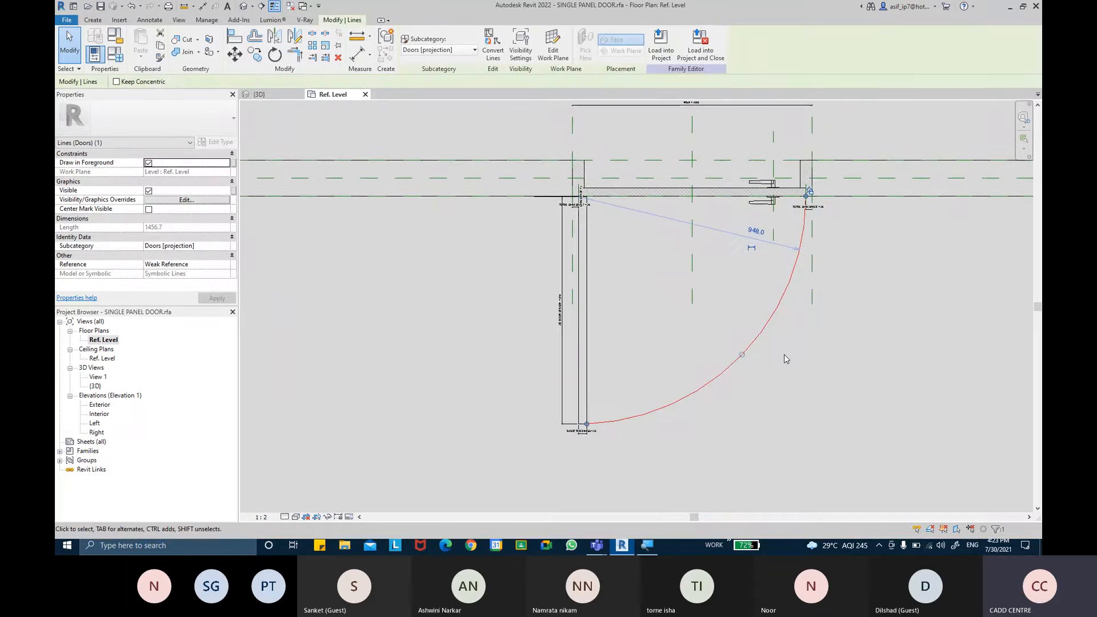
{"action": "left_click", "coordinate": [784, 359]}
{"action": "scroll", "coordinate": [823, 177], "scroll_direction": "up", "scroll_amount": 5}
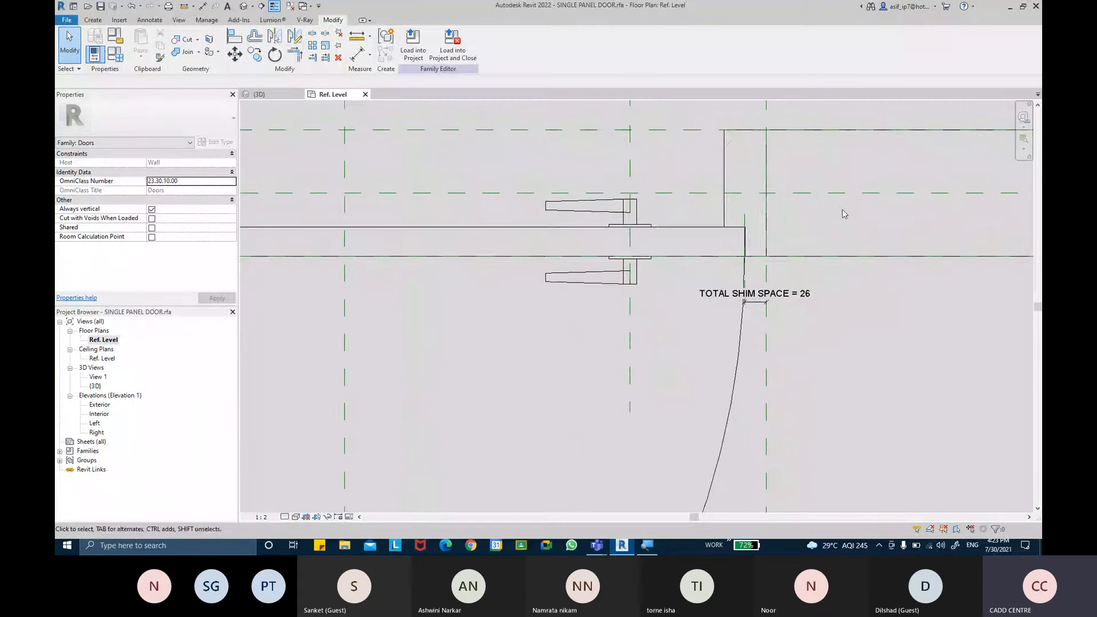
{"action": "key", "text": "a"}
{"action": "key", "text": "l"}
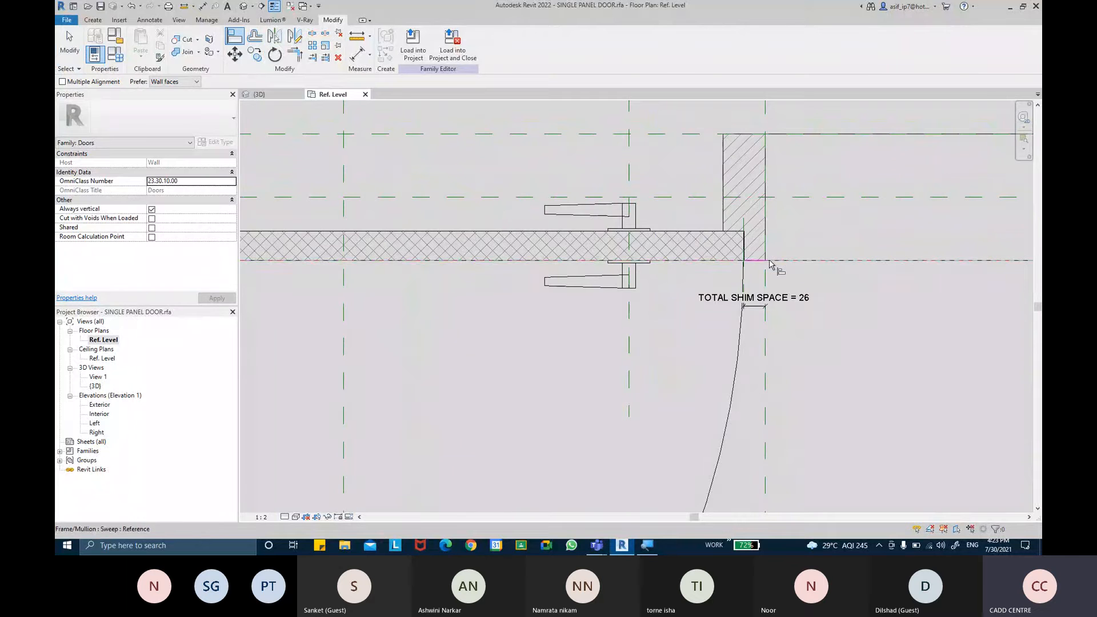
{"action": "scroll", "coordinate": [744, 261], "scroll_direction": "up", "scroll_amount": 4}
{"action": "key", "text": "Tab"}
{"action": "key", "text": "Tab"}
{"action": "left_click", "coordinate": [744, 261]}
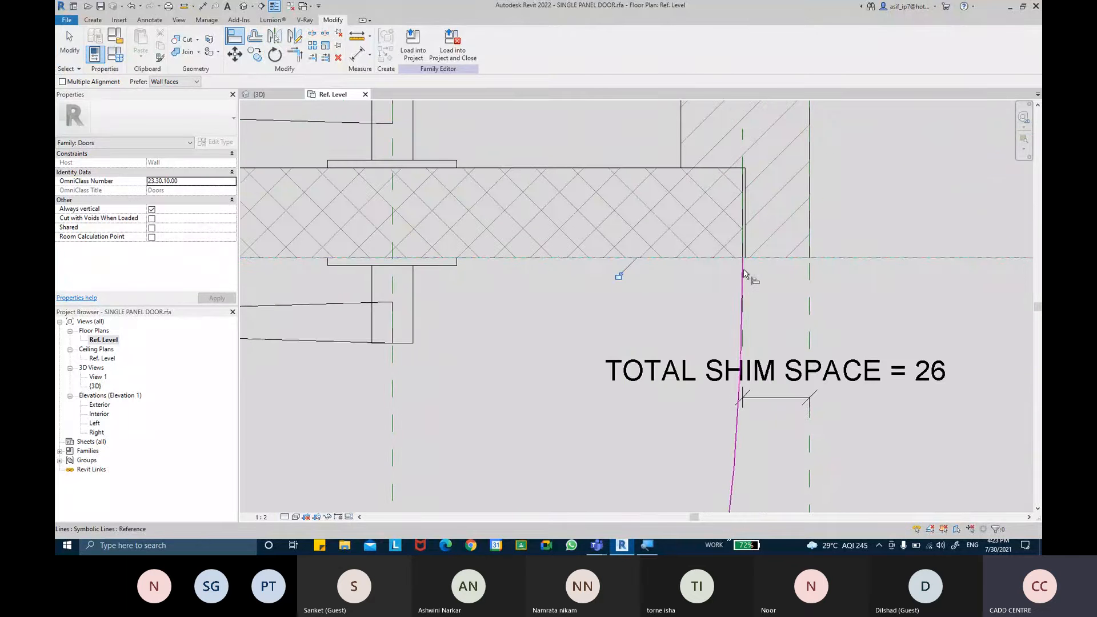
{"action": "left_click", "coordinate": [618, 276]}
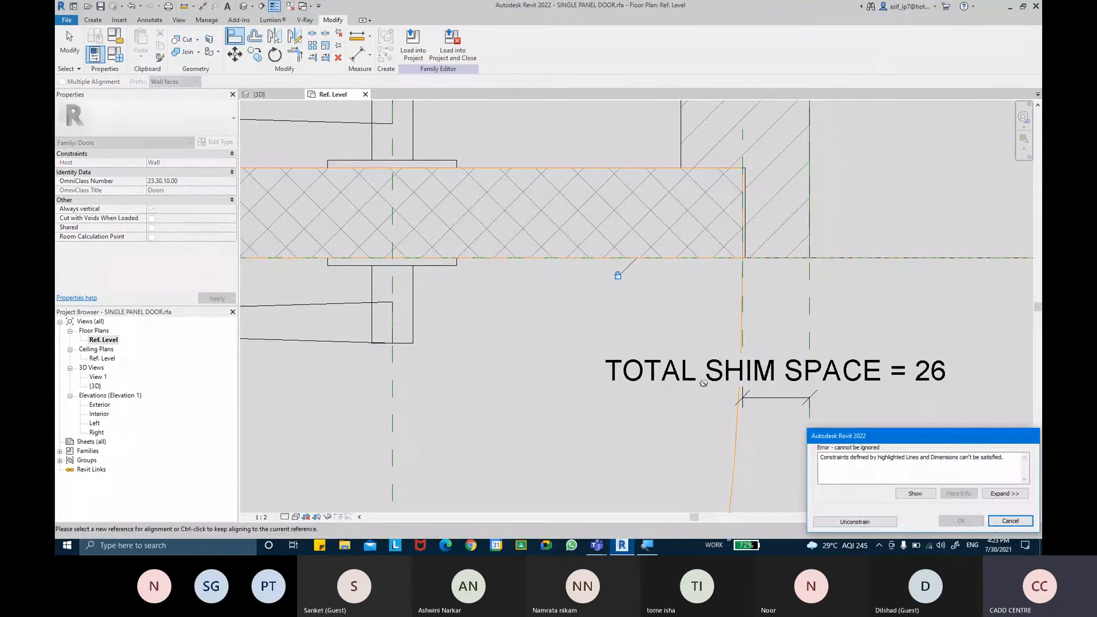
{"action": "left_click", "coordinate": [846, 522]}
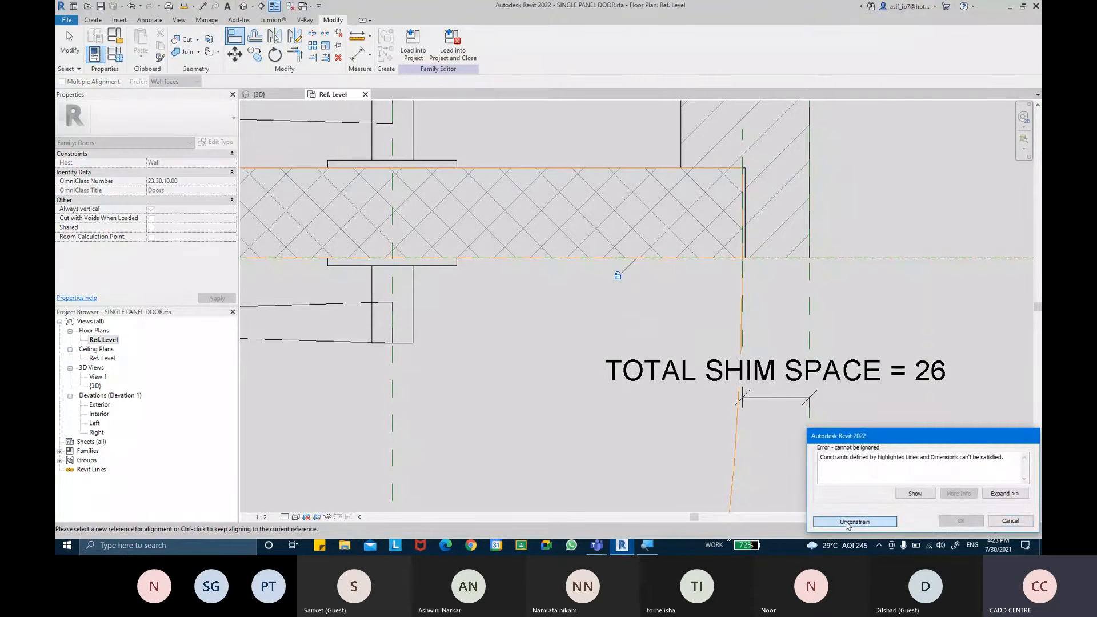
{"action": "left_click", "coordinate": [854, 522]}
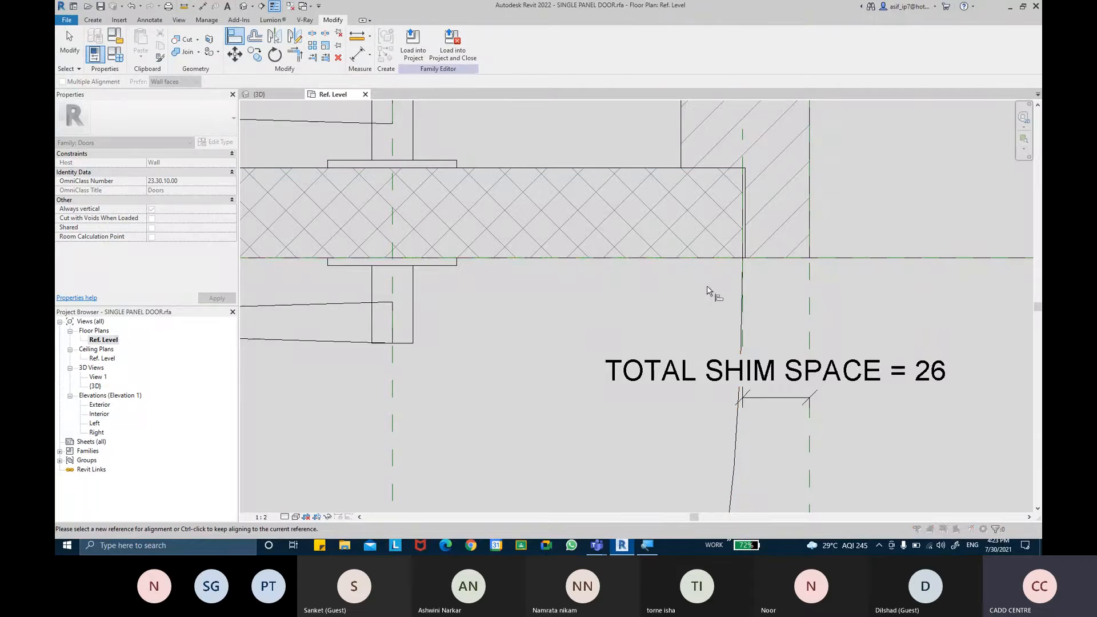
Align the swing arc's other endpoint with the open symbolic panel's inner long line.
{"action": "scroll", "coordinate": [749, 268], "scroll_direction": "down", "scroll_amount": 5}
{"action": "scroll", "coordinate": [652, 323], "scroll_direction": "down", "scroll_amount": 1}
{"action": "middle_click_drag", "start_coordinate": [565, 466], "coordinate": [640, 258]}
{"action": "scroll", "coordinate": [542, 354], "scroll_direction": "up", "scroll_amount": 2}
{"action": "scroll", "coordinate": [513, 280], "scroll_direction": "up", "scroll_amount": 1}
{"action": "left_click", "coordinate": [506, 284]}
{"action": "left_click", "coordinate": [509, 362]}
{"action": "scroll", "coordinate": [587, 245], "scroll_direction": "down", "scroll_amount": 2}
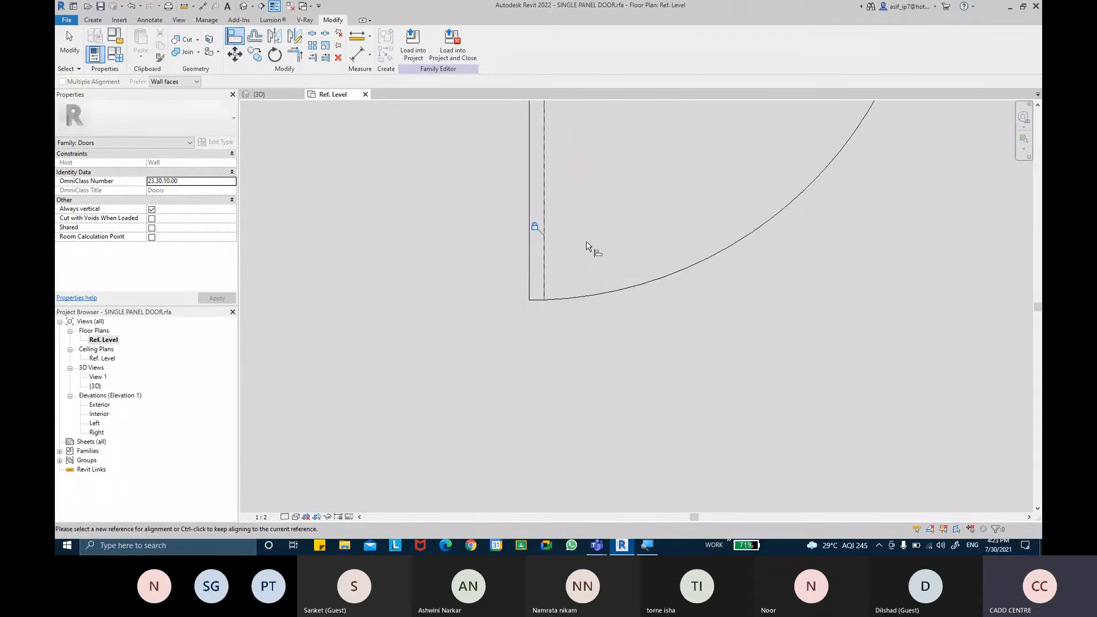
{"action": "scroll", "coordinate": [553, 355], "scroll_direction": "down", "scroll_amount": 2}
{"action": "key", "text": "Escape"}
{"action": "key", "text": "Escape"}
Try the swing arc in the <Invisible lines> subcategory and in Plan Swing [cut].
{"action": "scroll", "coordinate": [580, 313], "scroll_direction": "up", "scroll_amount": 2}
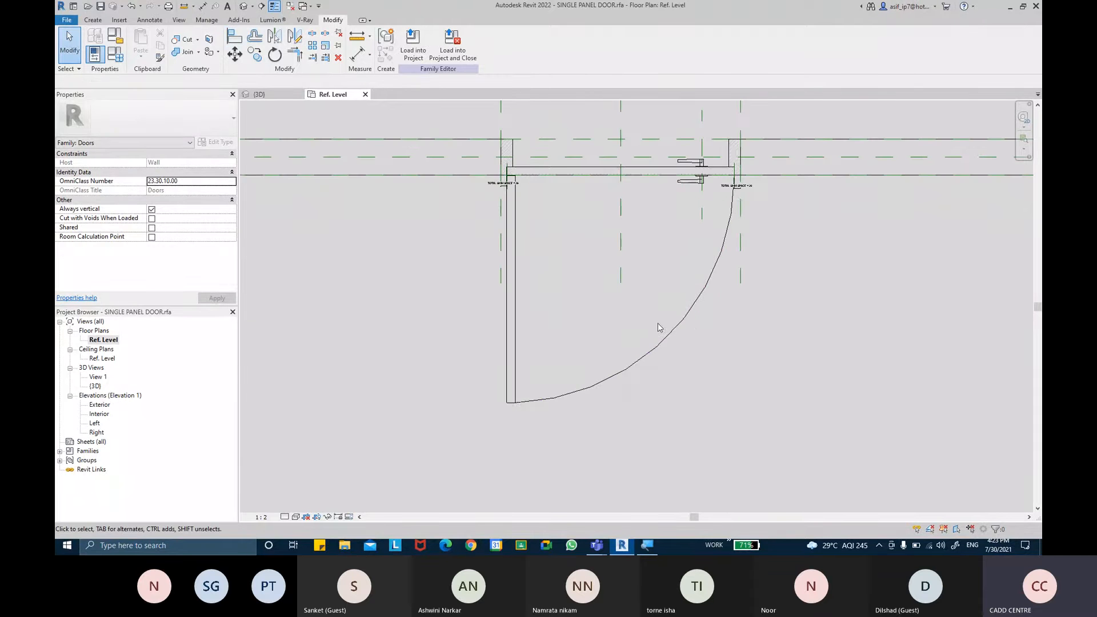
{"action": "middle_click_drag", "start_coordinate": [695, 277], "coordinate": [682, 322]}
{"action": "left_click", "coordinate": [685, 341]}
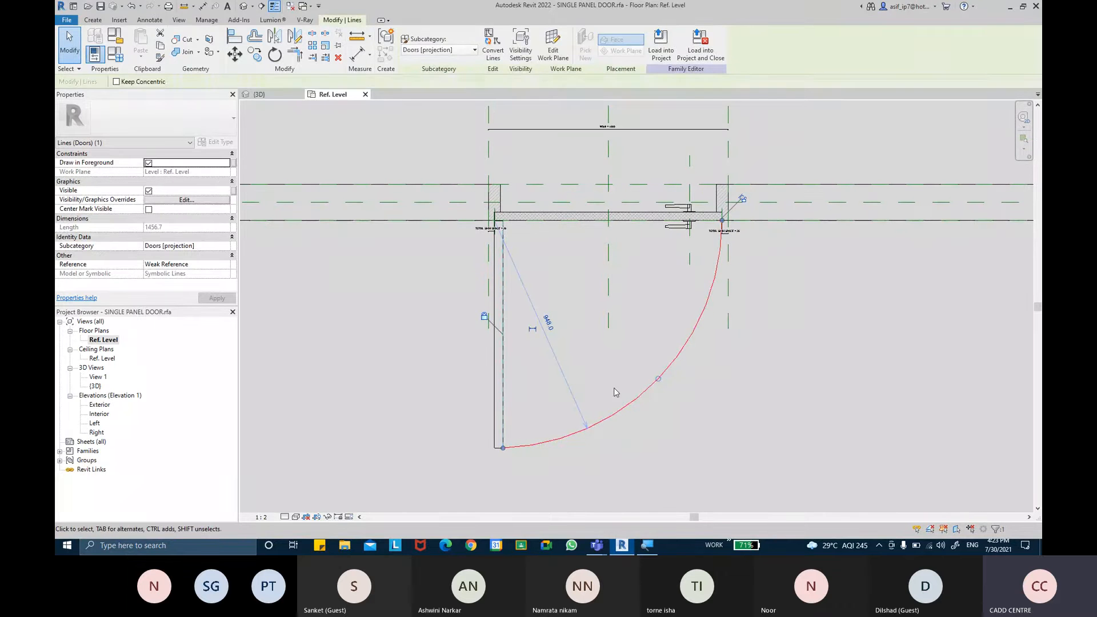
{"action": "left_click", "coordinate": [450, 50]}
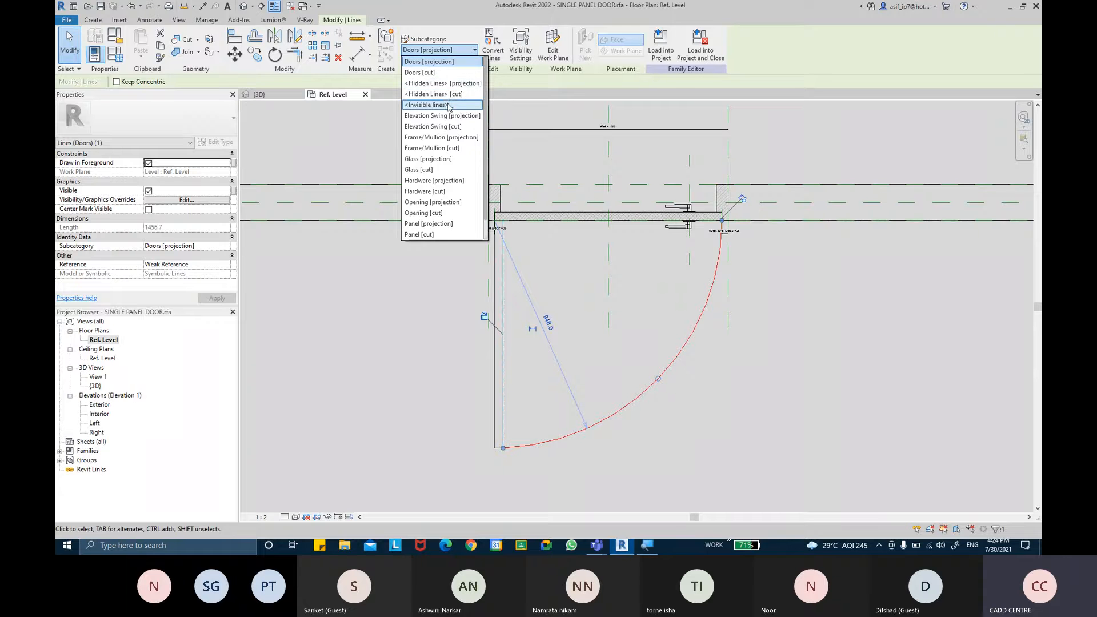
{"action": "left_click", "coordinate": [440, 105]}
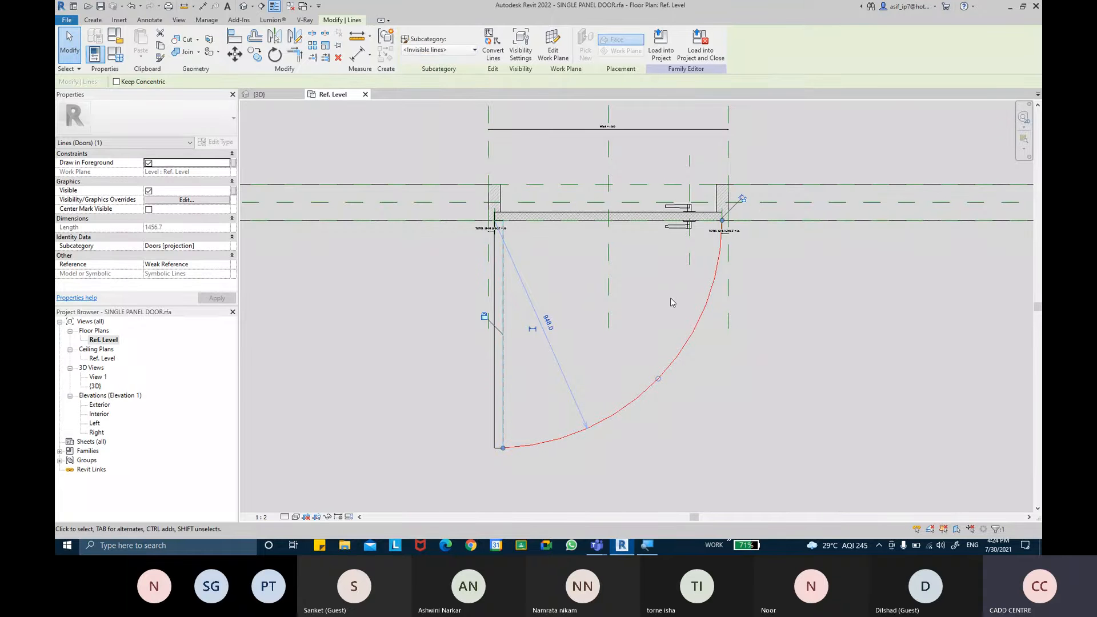
{"action": "left_click", "coordinate": [457, 50]}
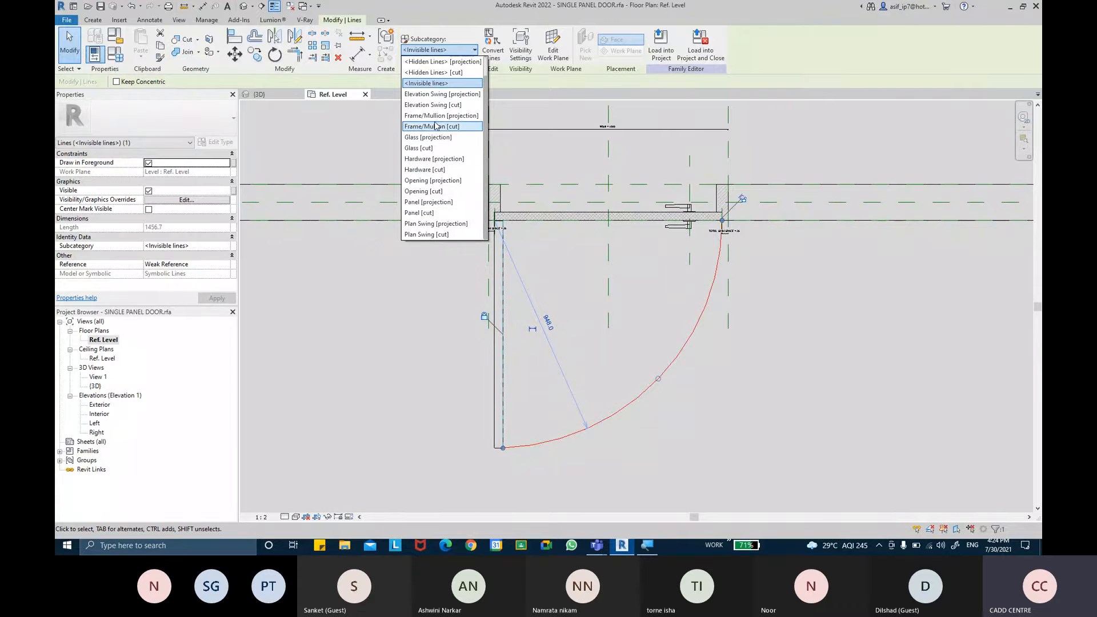
{"action": "left_click", "coordinate": [444, 236]}
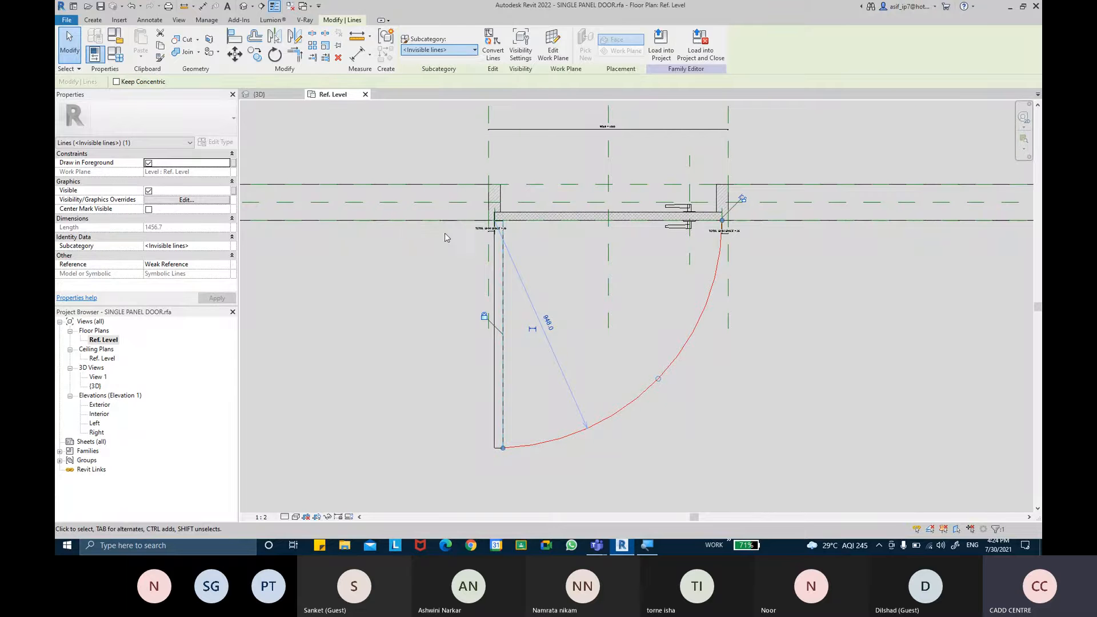
Assign the swing arc to the <Hidden Lines> [cut] subcategory and deselect it.
{"action": "left_click", "coordinate": [438, 50]}
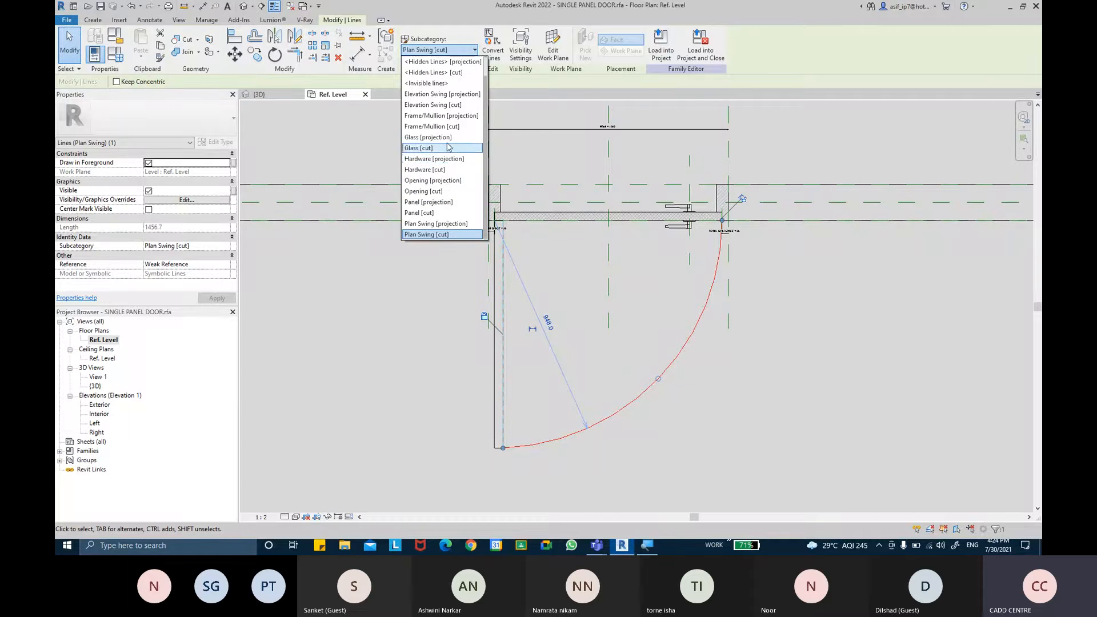
{"action": "scroll", "coordinate": [447, 133], "scroll_direction": "up", "scroll_amount": 1}
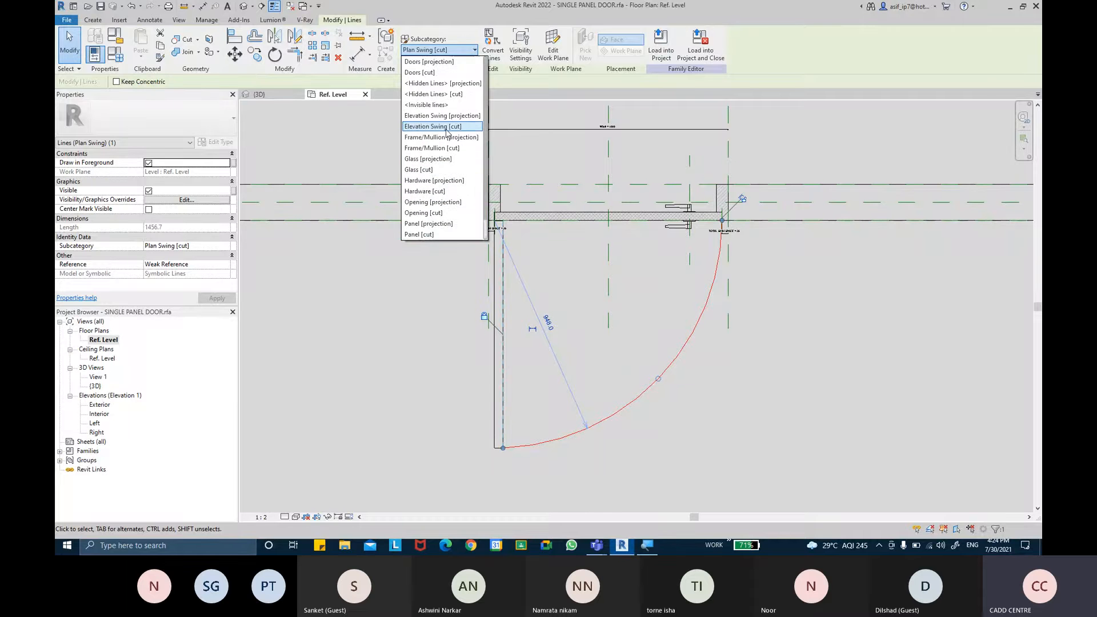
{"action": "left_click", "coordinate": [447, 94]}
{"action": "key", "text": "Escape"}
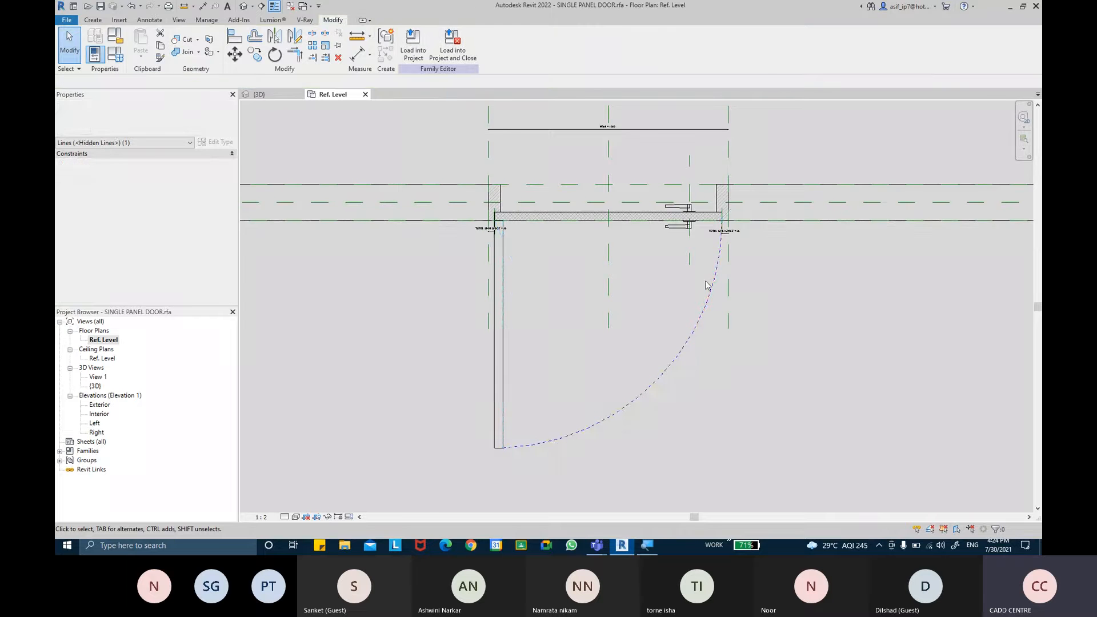
Change the door swing arc's subcategory to <Hidden Lines> [projection] and deselect it.
{"action": "scroll", "coordinate": [713, 383], "scroll_direction": "up", "scroll_amount": 2}
{"action": "middle_click_drag", "start_coordinate": [818, 303], "coordinate": [850, 301]}
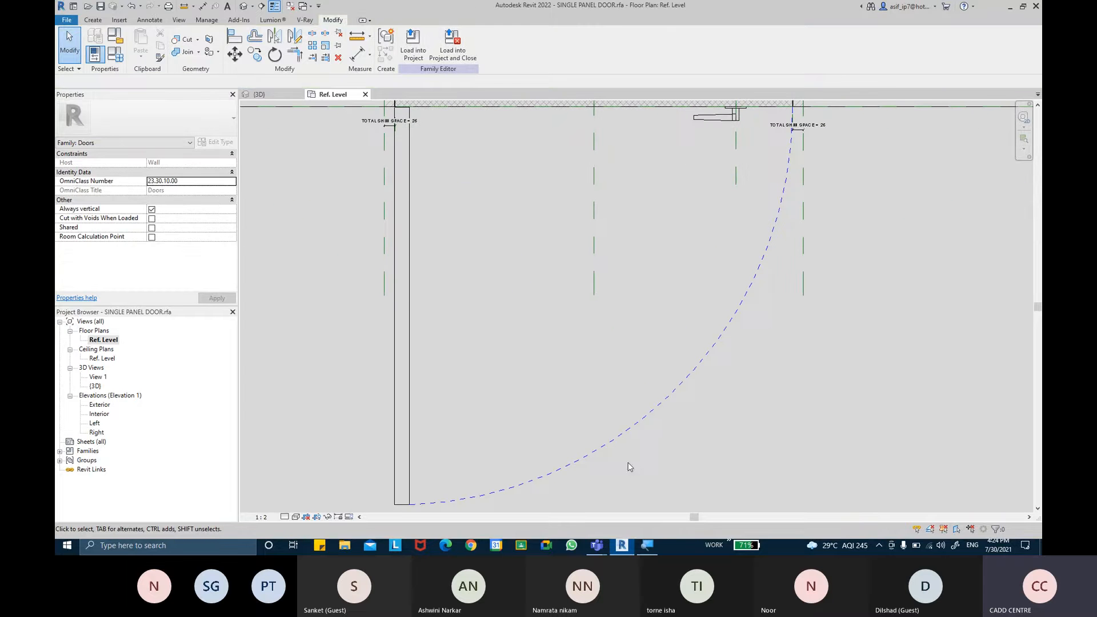
{"action": "scroll", "coordinate": [632, 465], "scroll_direction": "down", "scroll_amount": 2}
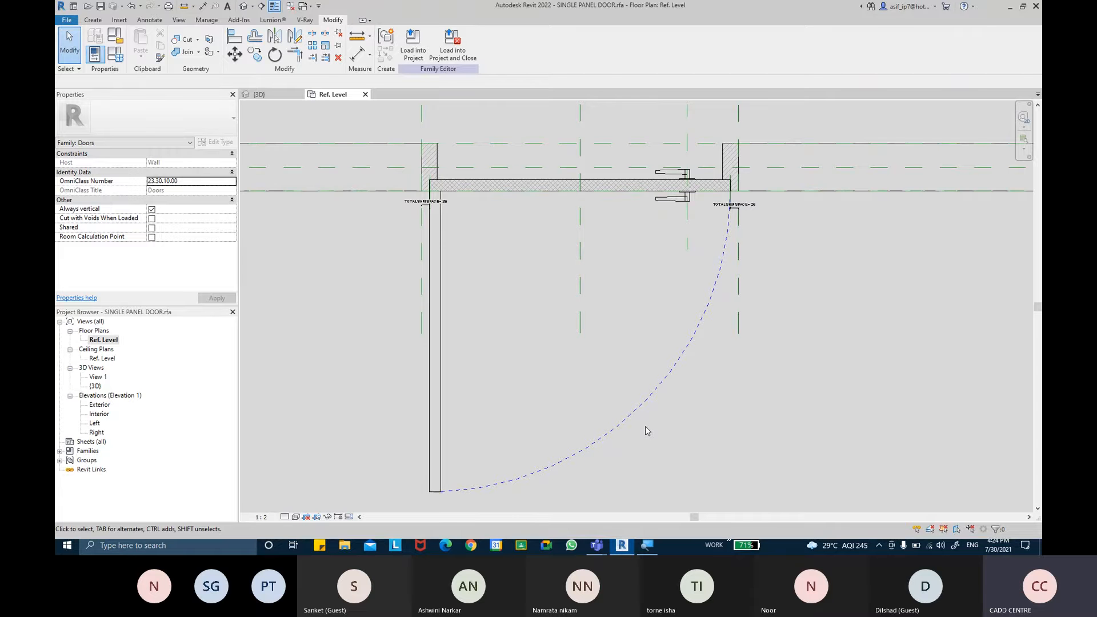
{"action": "scroll", "coordinate": [669, 320], "scroll_direction": "down", "scroll_amount": 2}
{"action": "middle_click_drag", "start_coordinate": [634, 157], "coordinate": [627, 312]}
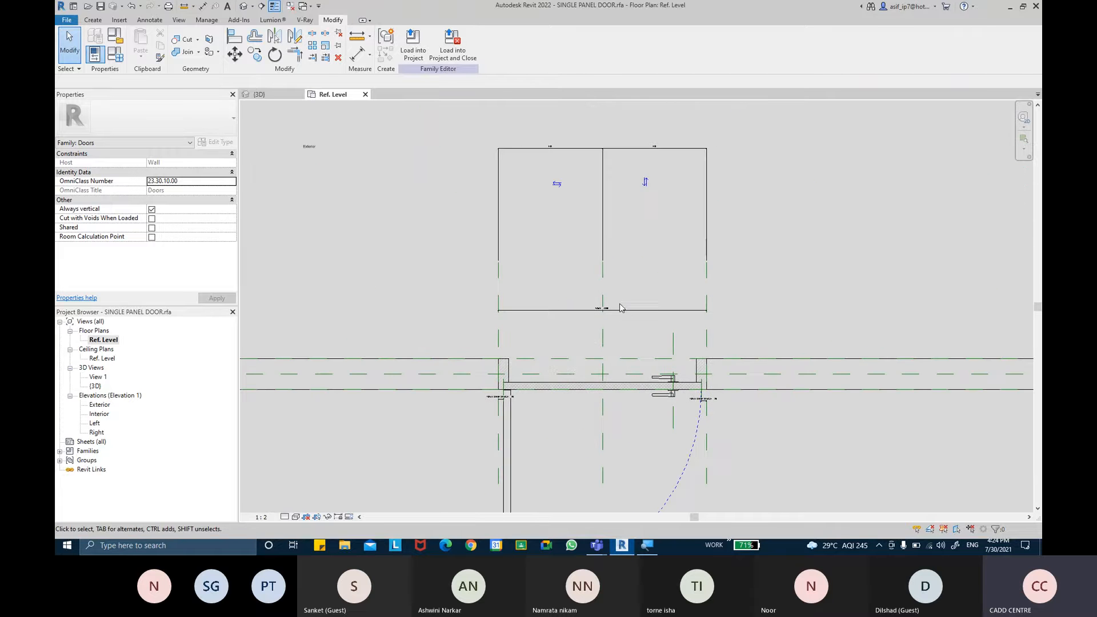
{"action": "middle_click_drag", "start_coordinate": [616, 229], "coordinate": [605, 204]}
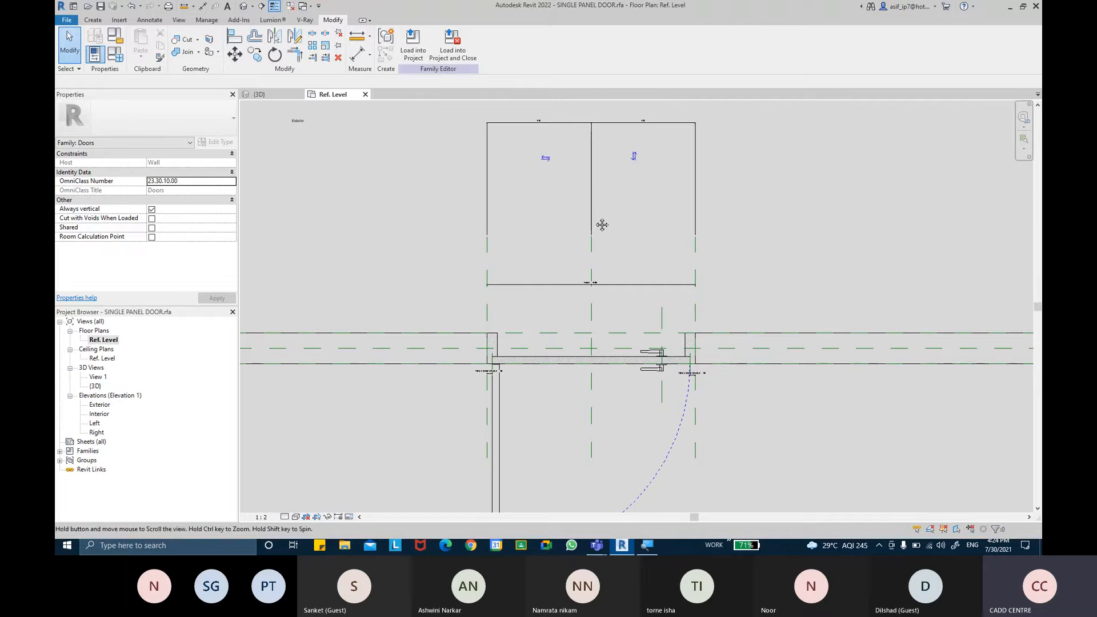
{"action": "middle_click_drag", "start_coordinate": [614, 248], "coordinate": [586, 185]}
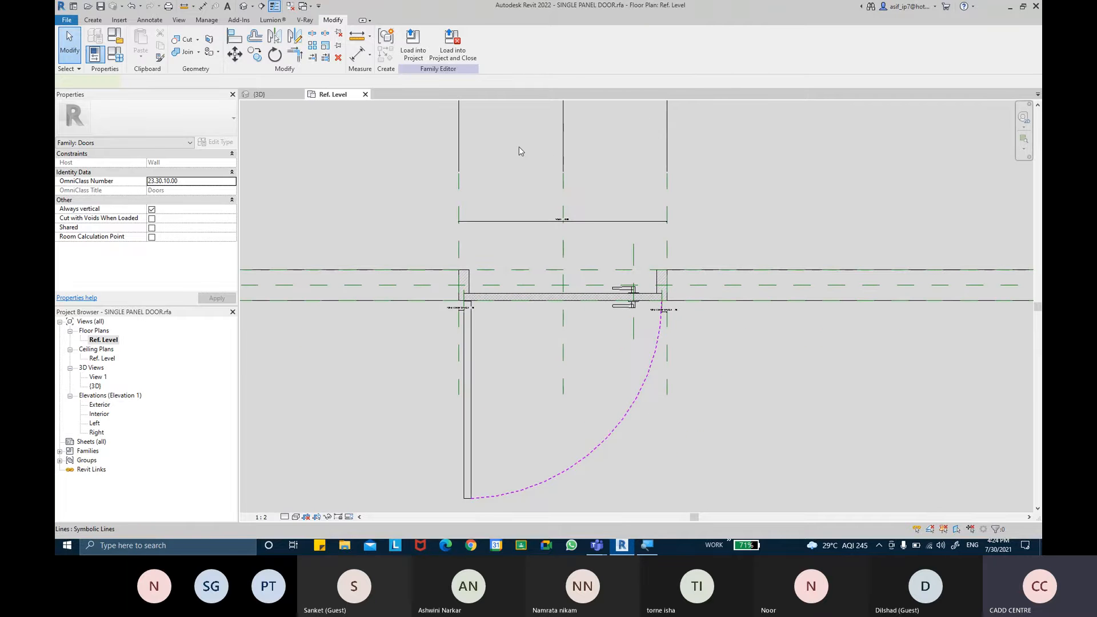
{"action": "left_click", "coordinate": [640, 397]}
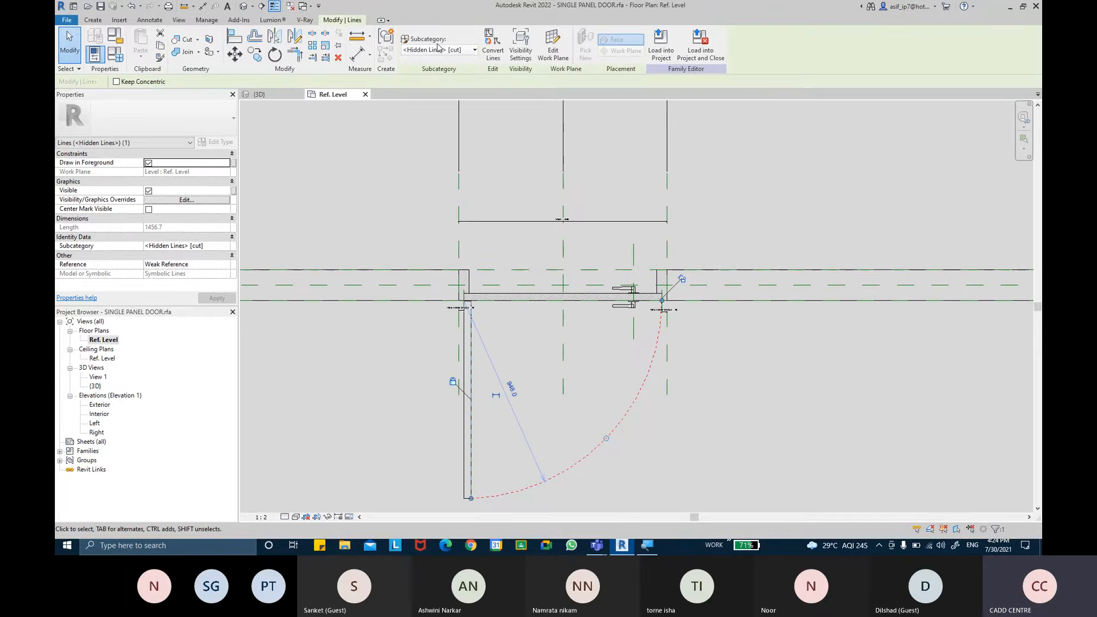
{"action": "left_click", "coordinate": [435, 51]}
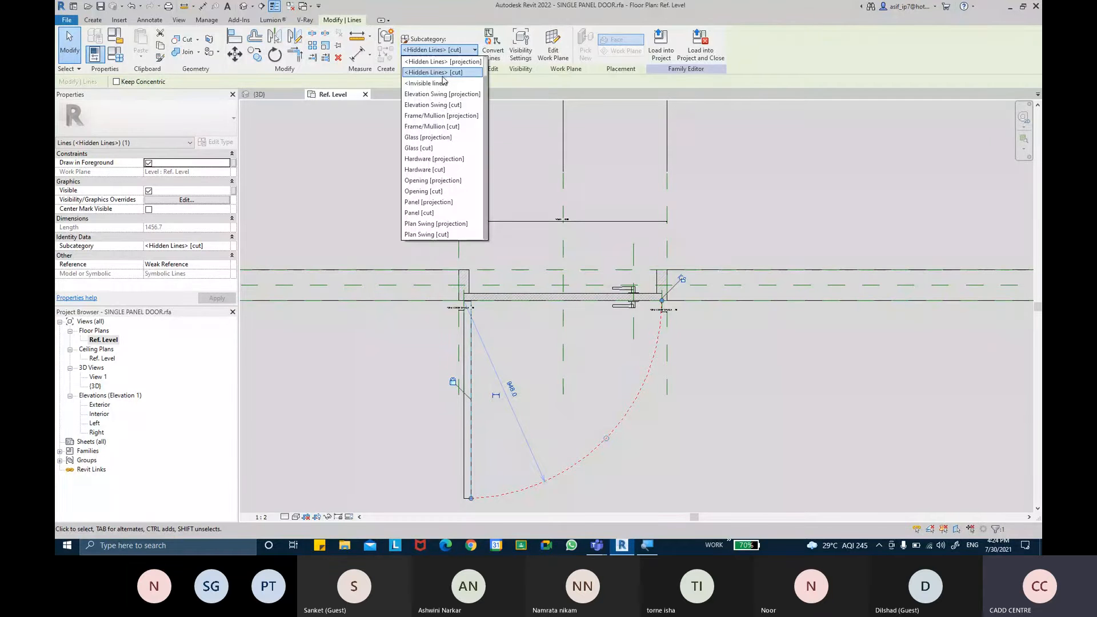
{"action": "left_click", "coordinate": [452, 62]}
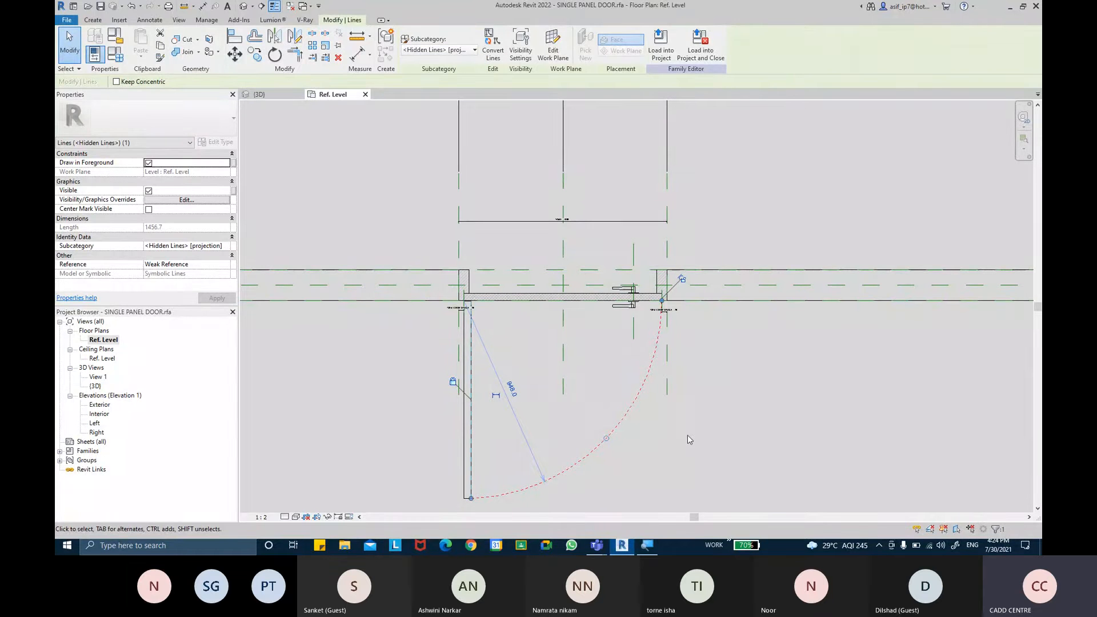
{"action": "left_click", "coordinate": [656, 444]}
{"action": "scroll", "coordinate": [641, 409], "scroll_direction": "up", "scroll_amount": 4}
{"action": "middle_click_drag", "start_coordinate": [641, 350], "coordinate": [650, 340]}
{"action": "middle_click_drag", "start_coordinate": [604, 249], "coordinate": [622, 275]}
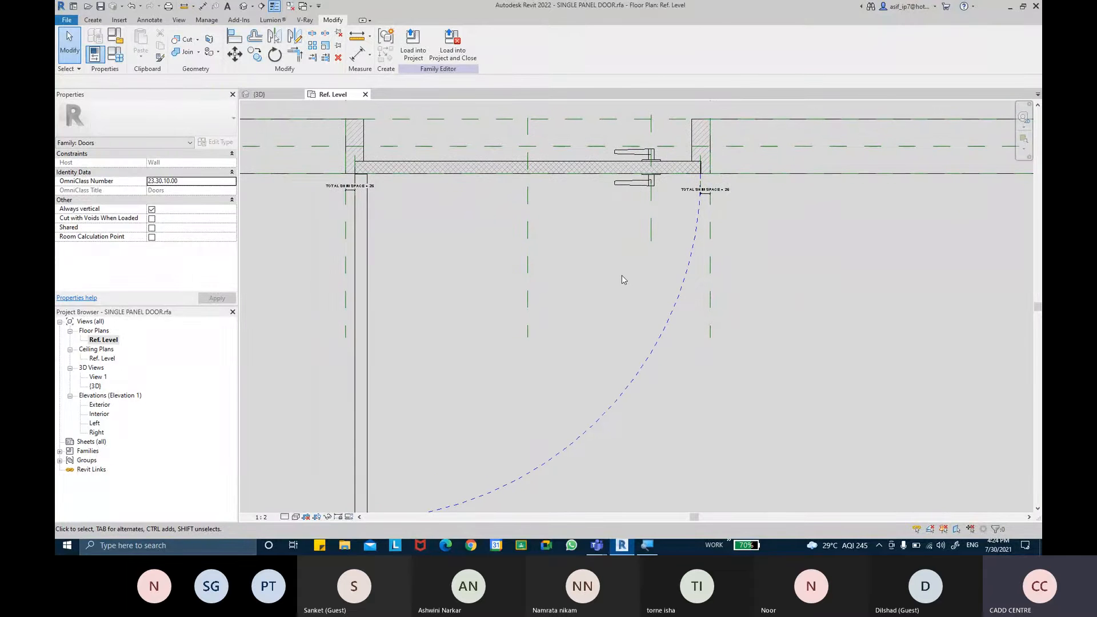
{"action": "middle_click_drag", "start_coordinate": [592, 310], "coordinate": [607, 249]}
{"action": "mouse_move", "coordinate": [511, 315]}
{"action": "middle_mouse_down"}
{"action": "mouse_move", "coordinate": [487, 286]}
{"action": "mouse_move", "coordinate": [482, 238]}
{"action": "middle_mouse_up"}
{"action": "left_click", "coordinate": [148, 20]}
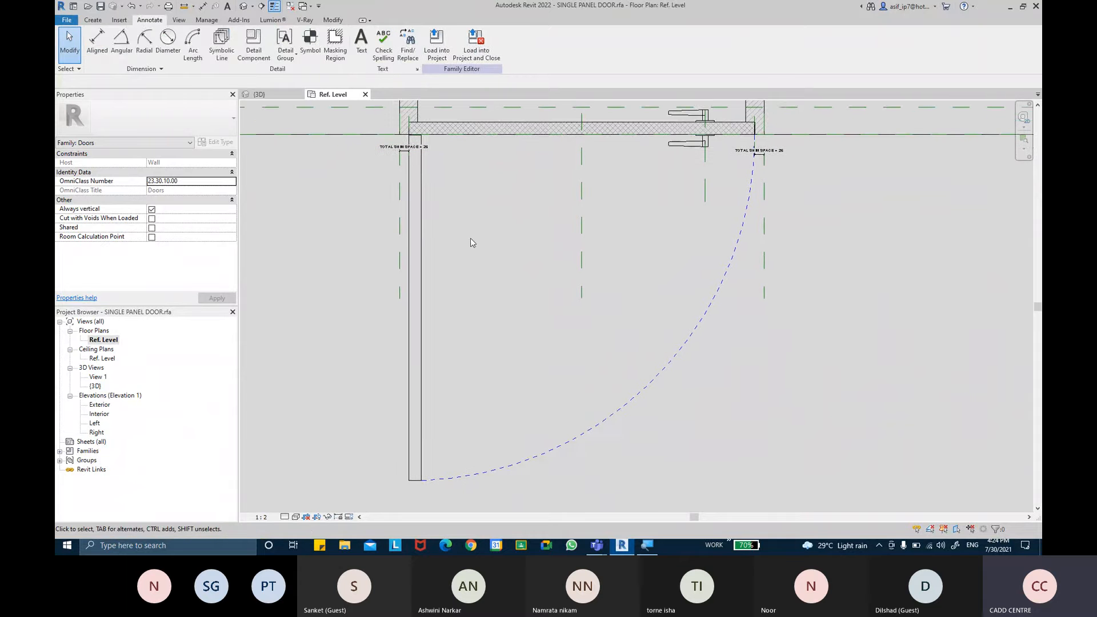
{"action": "middle_click_drag", "start_coordinate": [489, 261], "coordinate": [499, 280]}
{"action": "scroll", "coordinate": [500, 259], "scroll_direction": "down", "scroll_amount": 1}
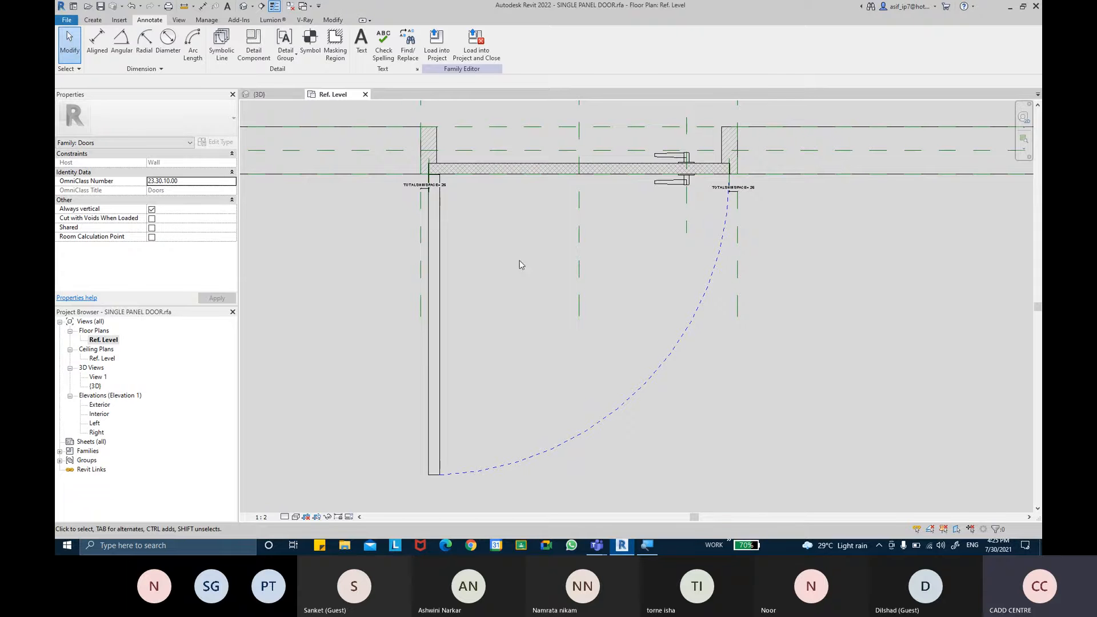
{"action": "middle_click_drag", "start_coordinate": [519, 261], "coordinate": [501, 265]}
{"action": "scroll", "coordinate": [510, 181], "scroll_direction": "up", "scroll_amount": 1}
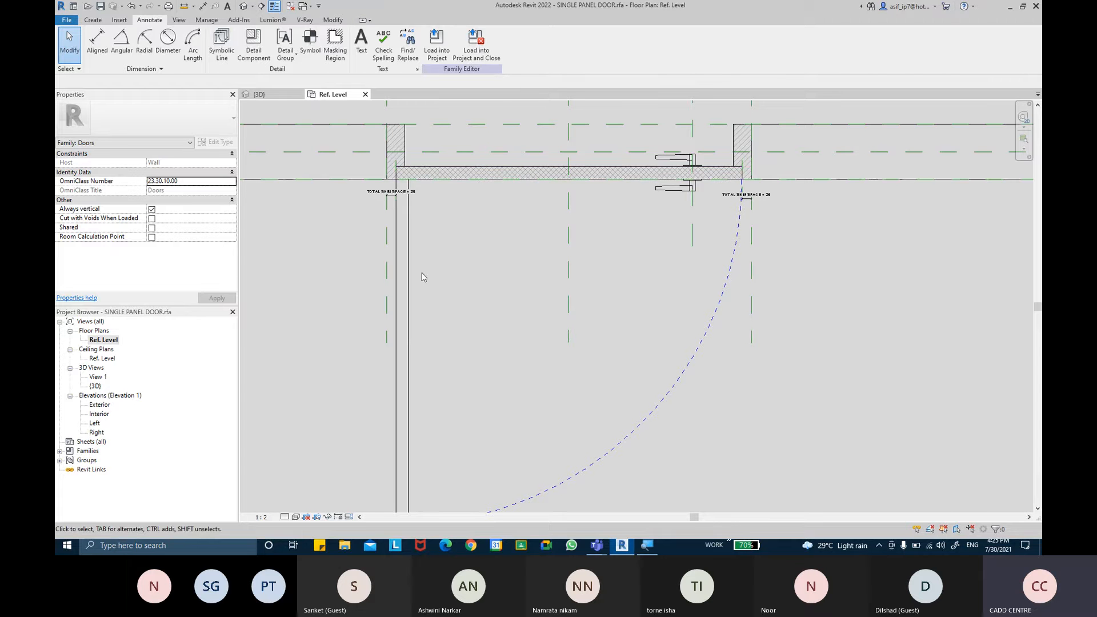
{"action": "left_click", "coordinate": [674, 186]}
{"action": "left_click", "coordinate": [685, 159], "text": "ctrl"}
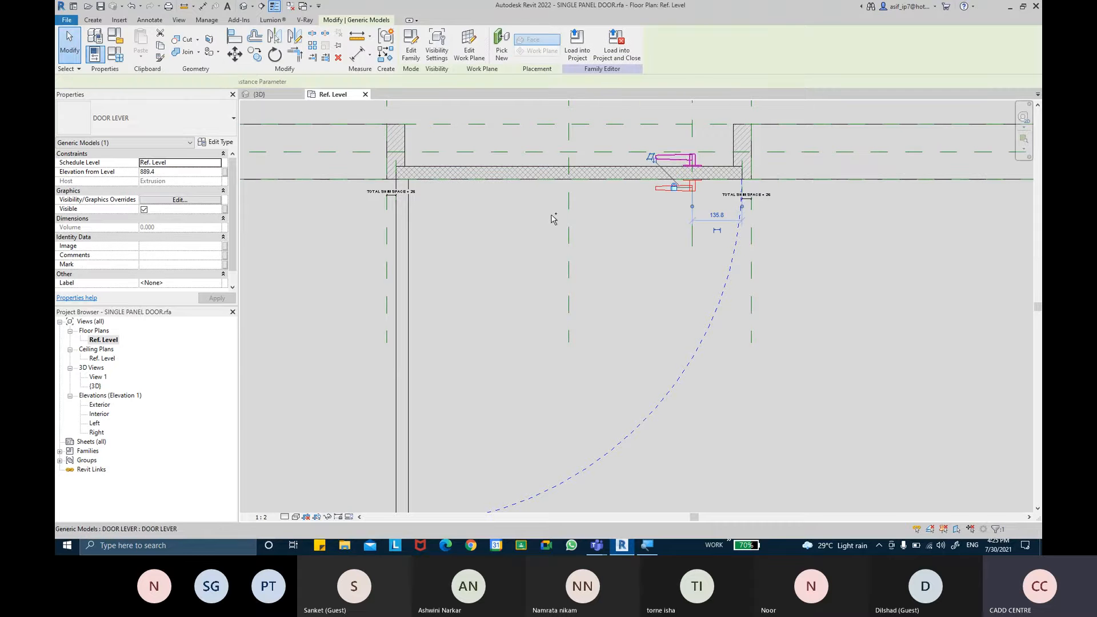
{"action": "scroll", "coordinate": [736, 124], "scroll_direction": "up", "scroll_amount": 3}
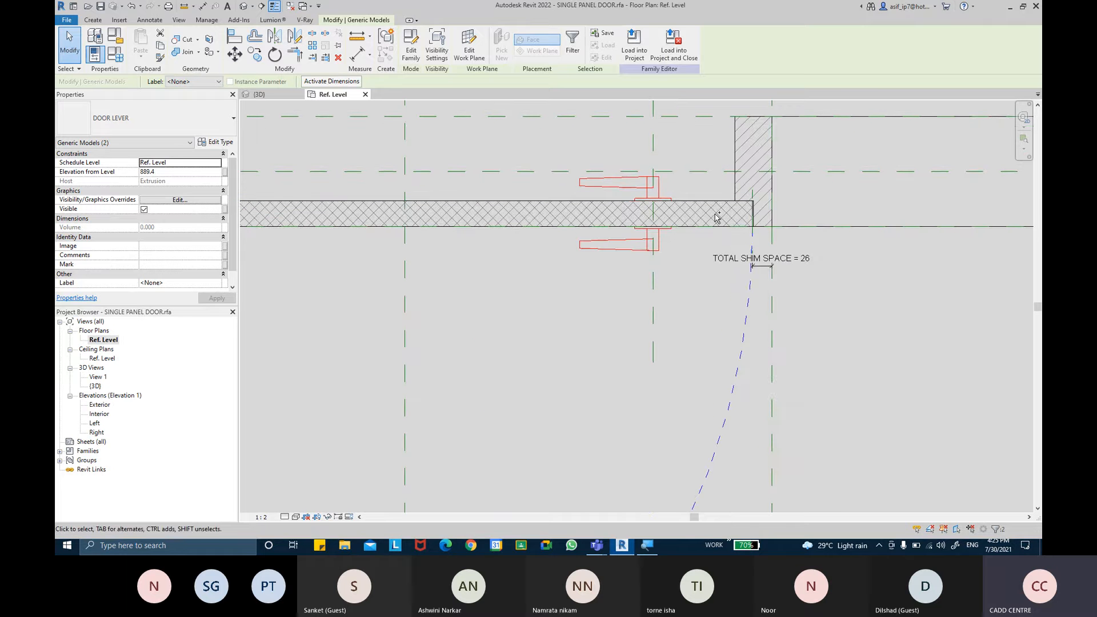
{"action": "scroll", "coordinate": [694, 197], "scroll_direction": "up", "scroll_amount": 2}
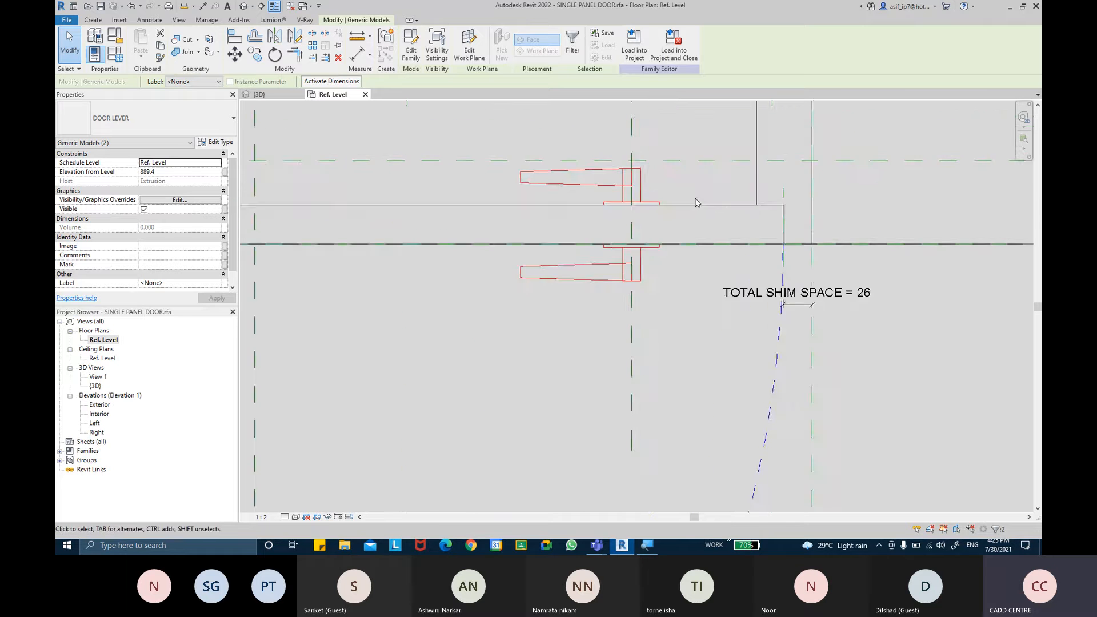
{"action": "key", "text": "Tab"}
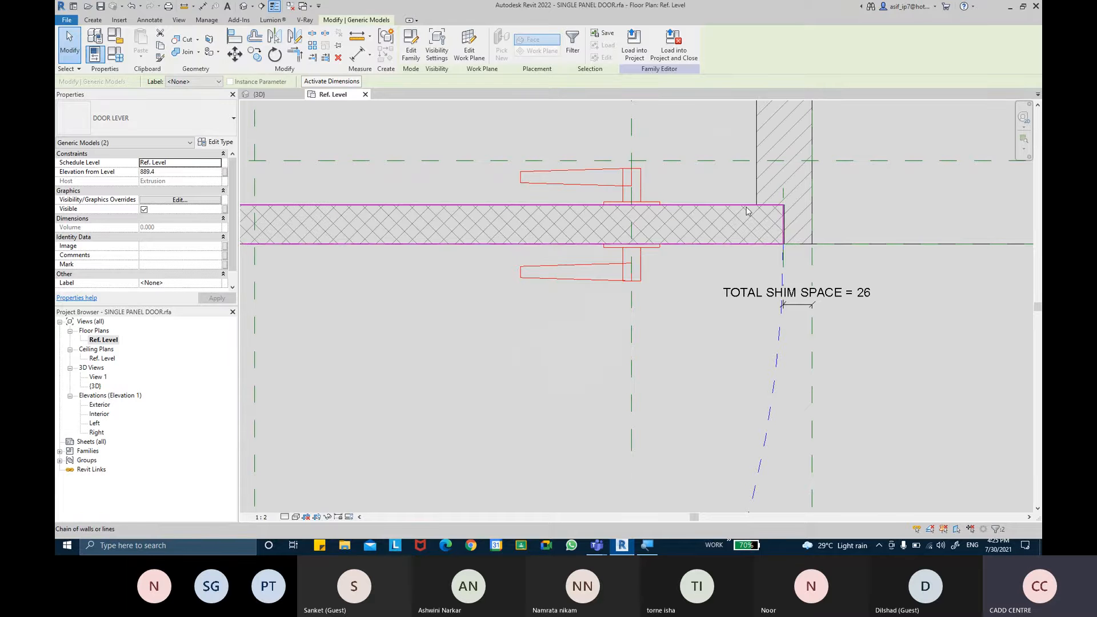
{"action": "key", "text": "Tab"}
{"action": "left_click", "coordinate": [728, 246]}
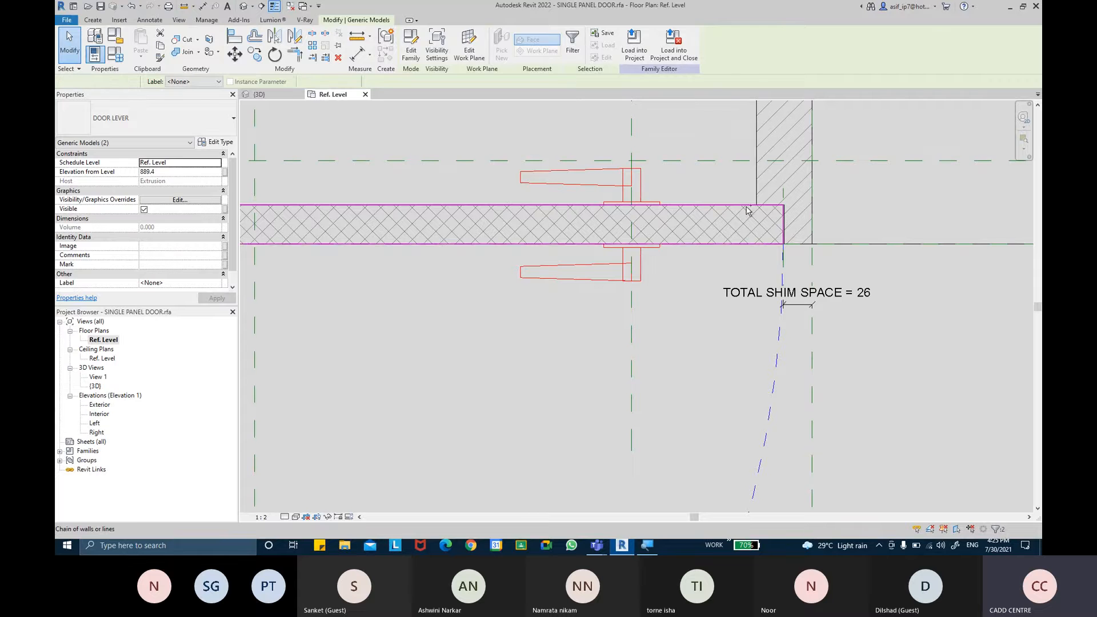
{"action": "left_click", "coordinate": [701, 280]}
Turn off Plan/RCP display for both door levers in their visibility settings, keeping Front/Back and Left/Right enabled.
{"action": "left_click", "coordinate": [640, 268]}
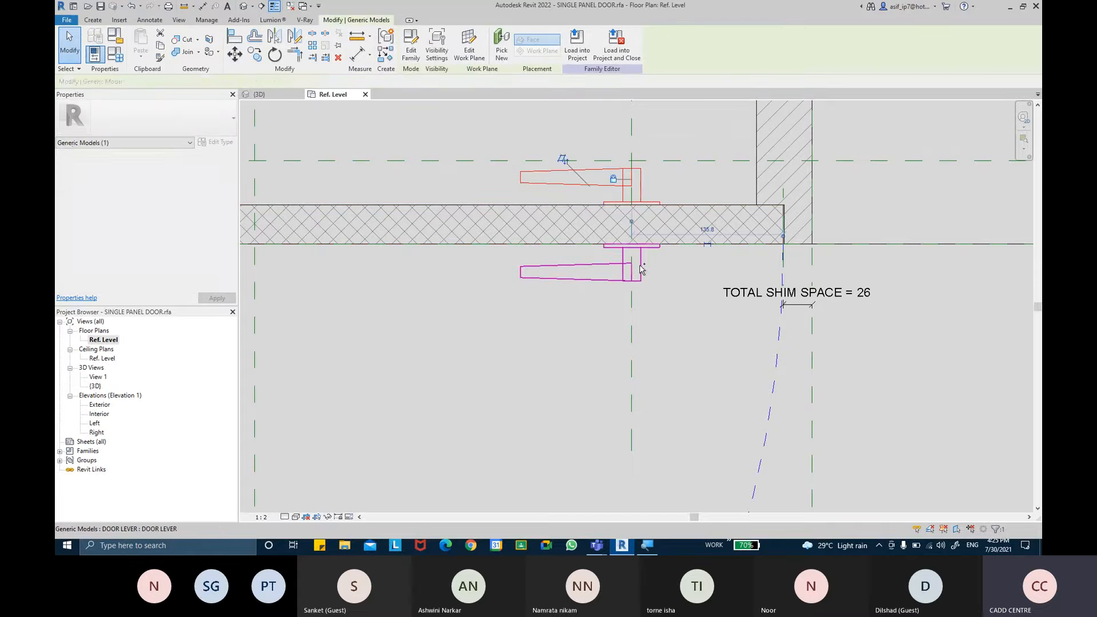
{"action": "left_click", "coordinate": [640, 268], "text": "ctrl"}
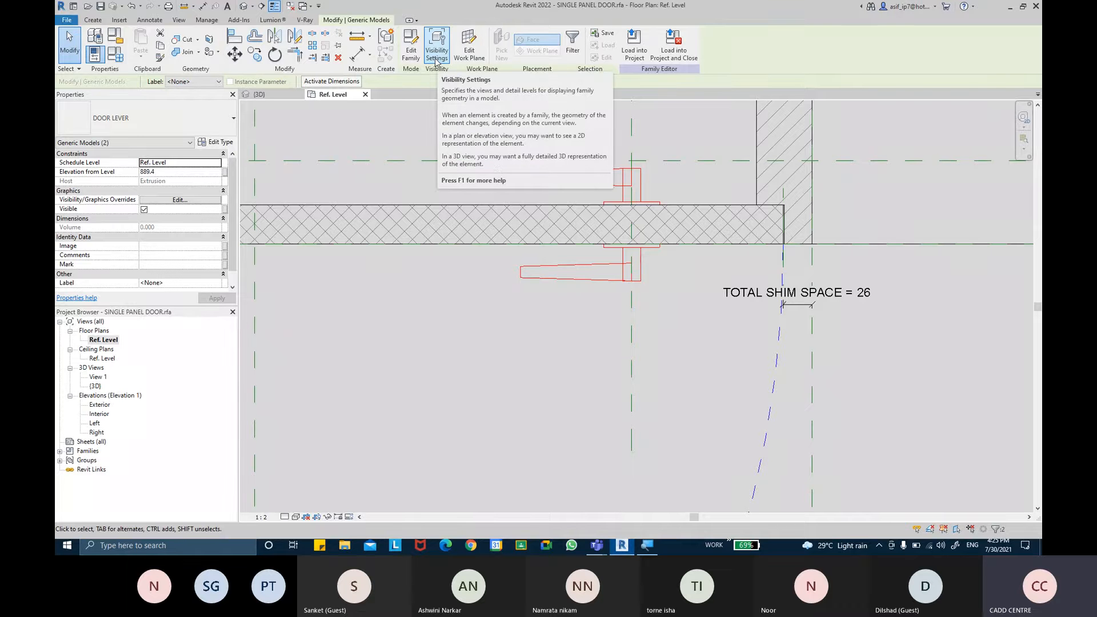
{"action": "left_click", "coordinate": [435, 61]}
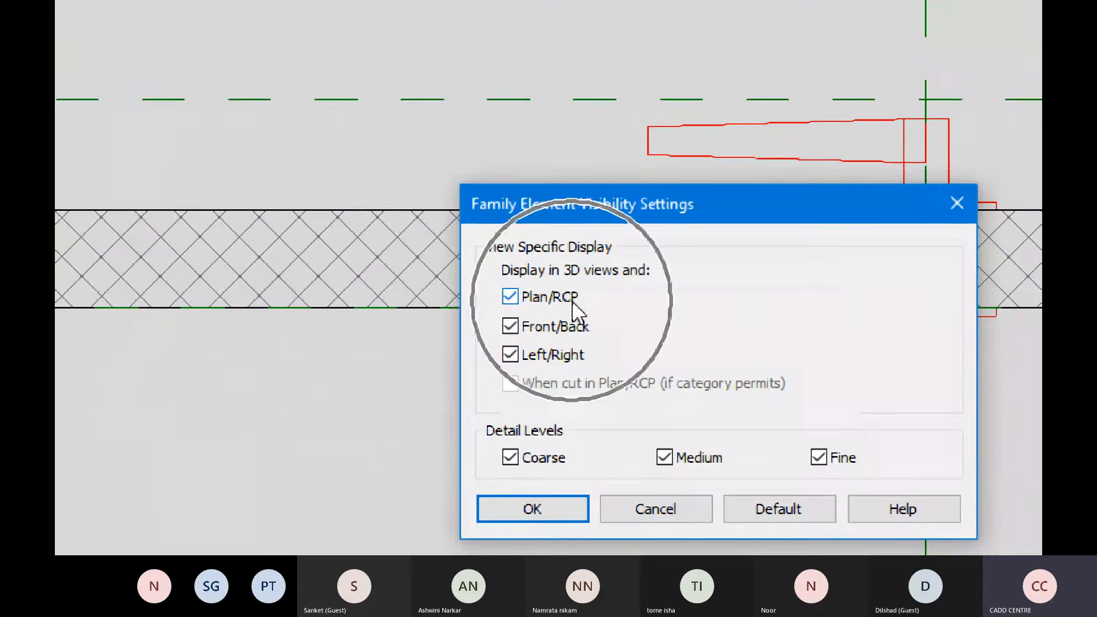
{"action": "left_click", "coordinate": [572, 303]}
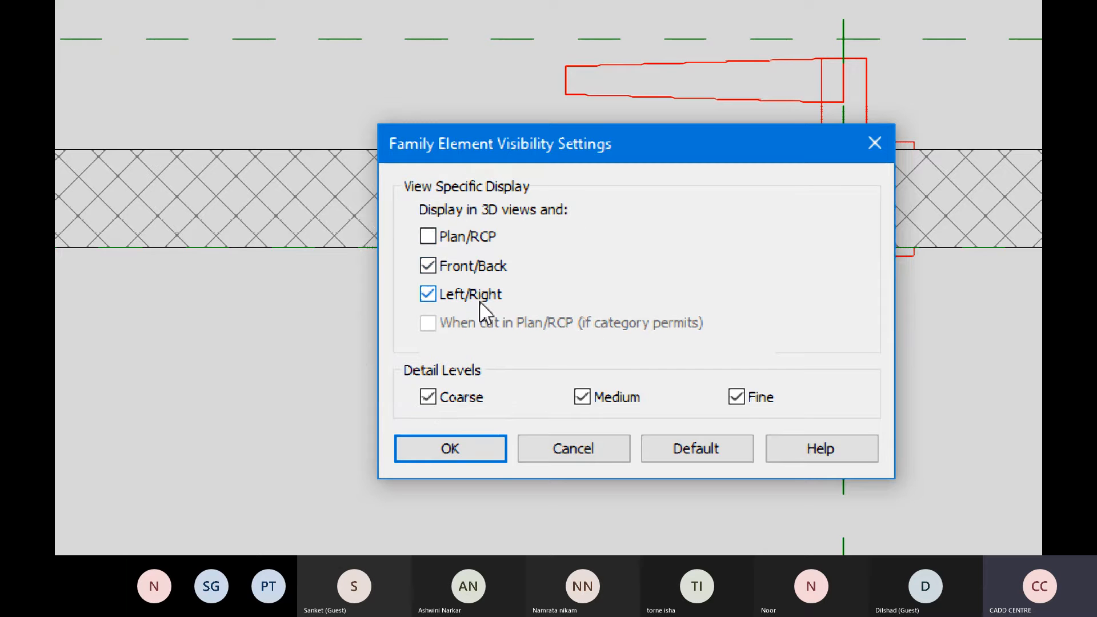
{"action": "left_click", "coordinate": [485, 265]}
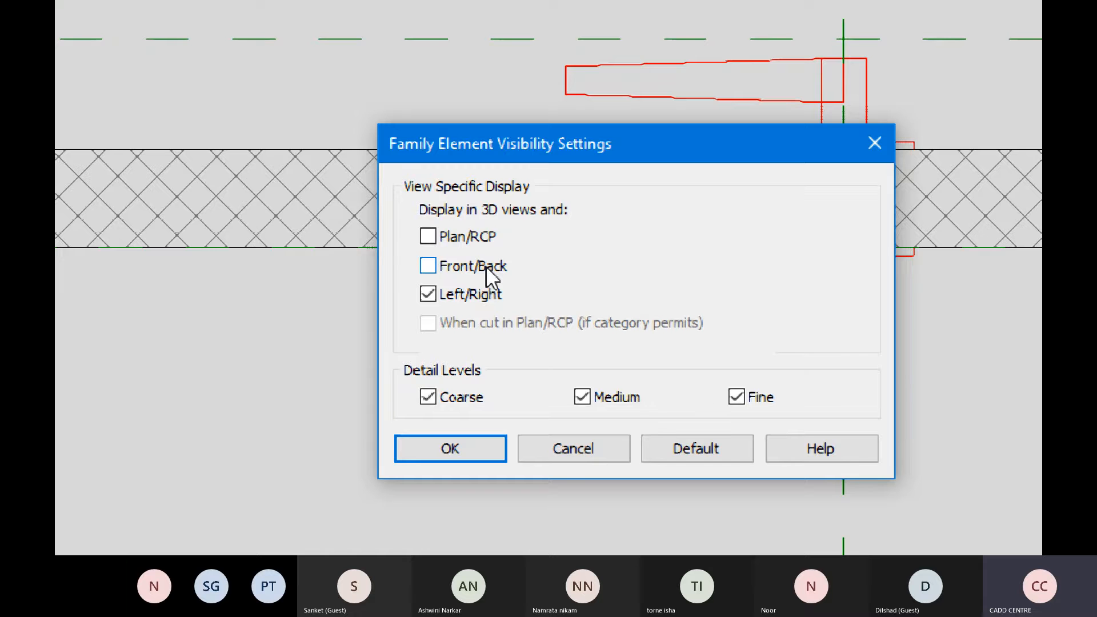
{"action": "left_click", "coordinate": [486, 265]}
{"action": "left_click", "coordinate": [465, 446]}
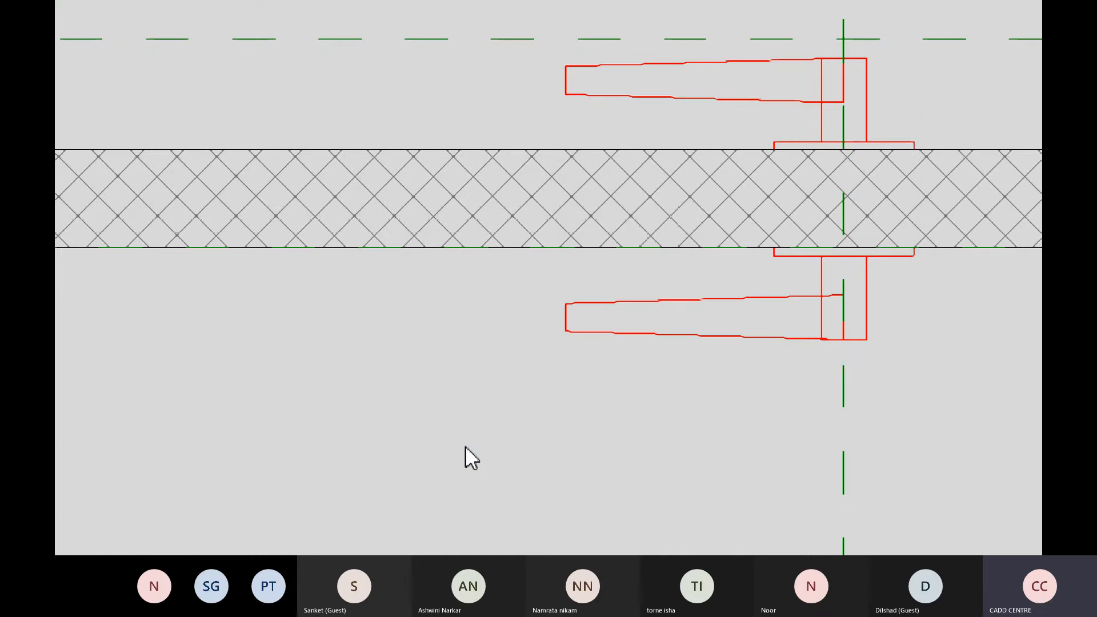
Turn off Plan/RCP display for the wooden door panel extrusion in its visibility settings, keeping the other view options enabled.
{"action": "scroll", "coordinate": [514, 307], "scroll_direction": "down", "scroll_amount": 4}
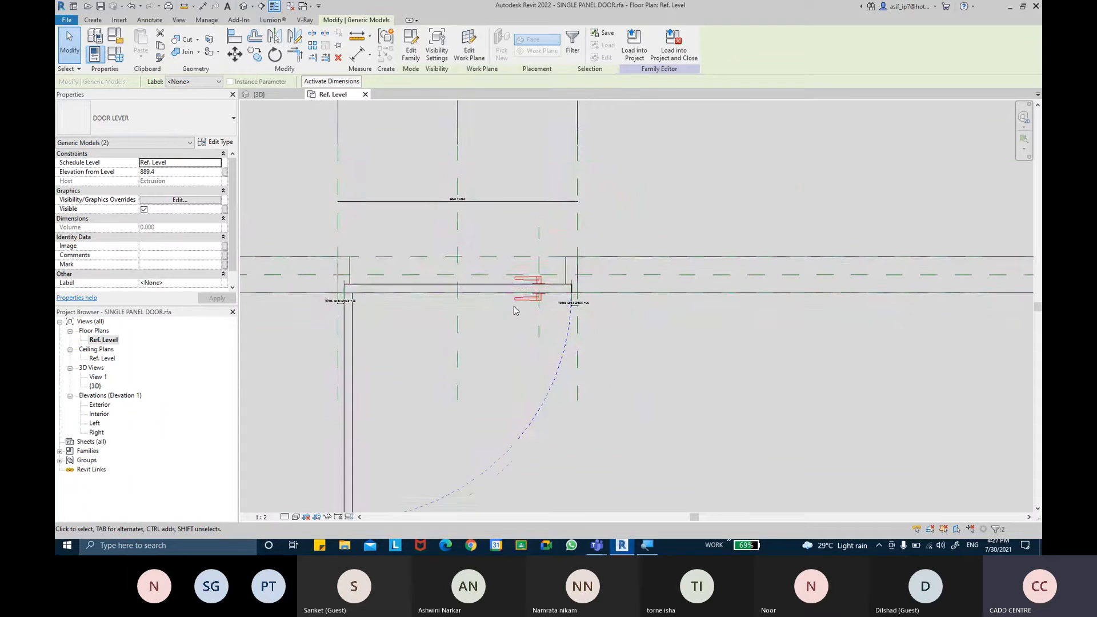
{"action": "middle_click_drag", "start_coordinate": [486, 347], "coordinate": [497, 331]}
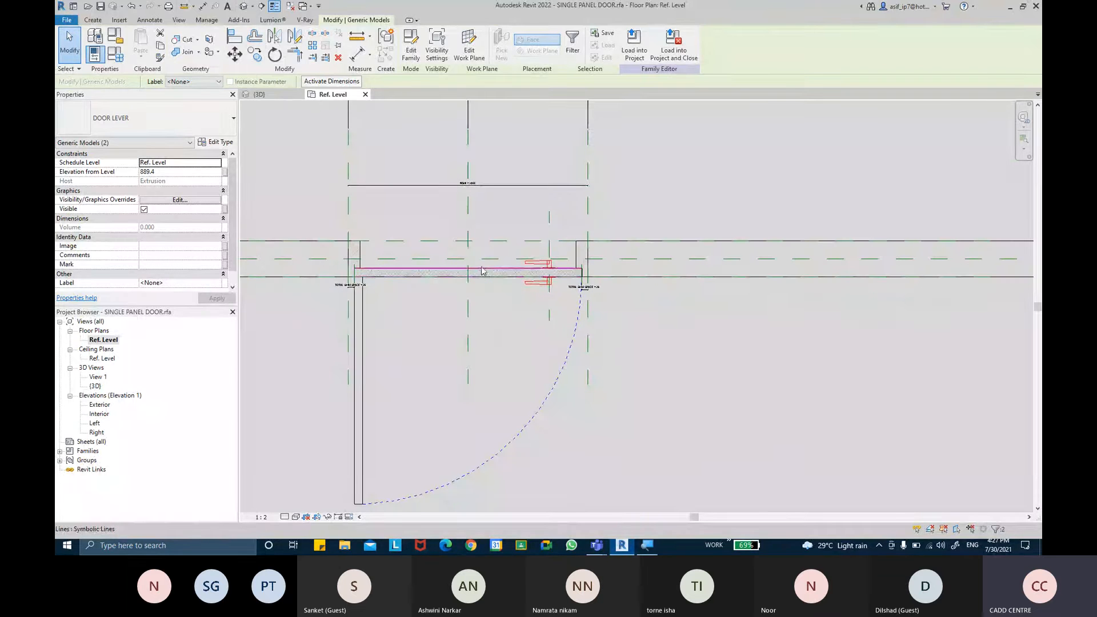
{"action": "key", "text": "ctrl+Tab"}
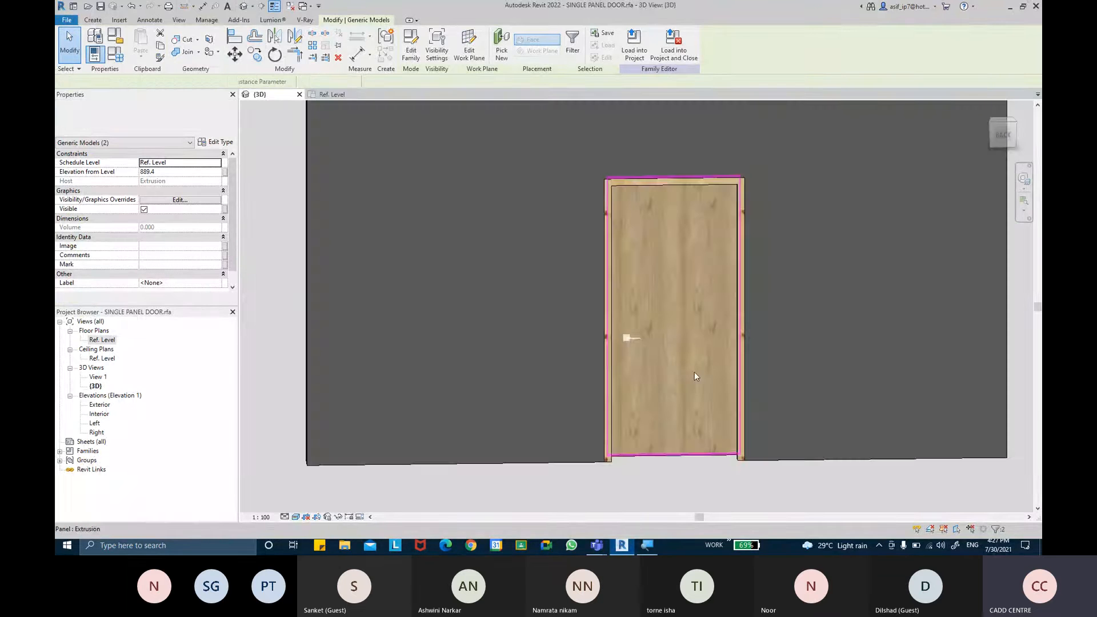
{"action": "left_click", "coordinate": [693, 375]}
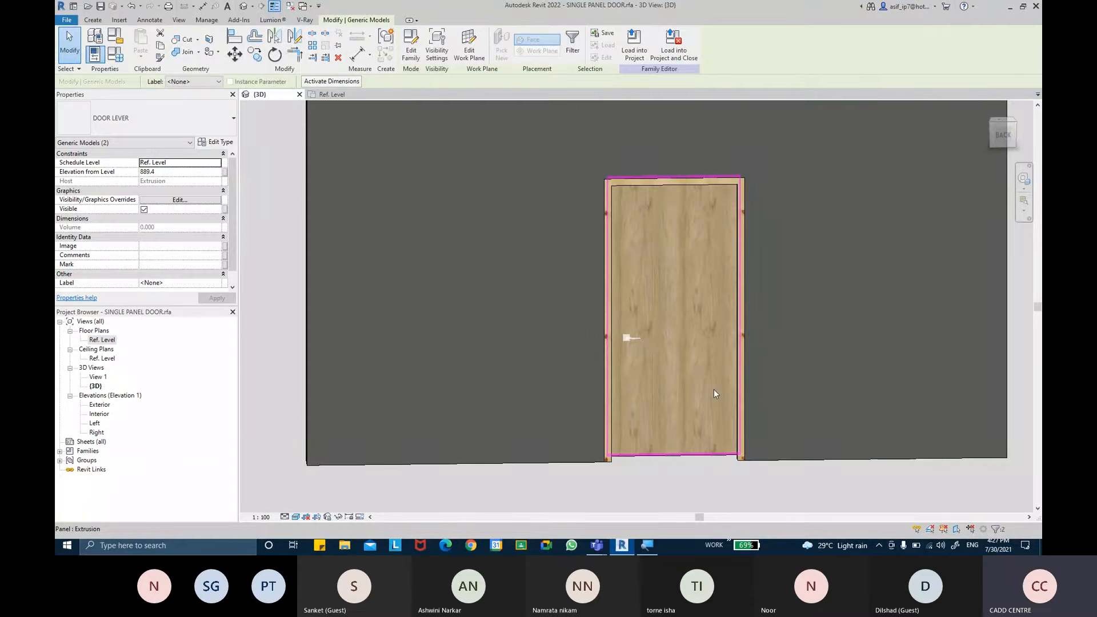
{"action": "left_click", "coordinate": [442, 54]}
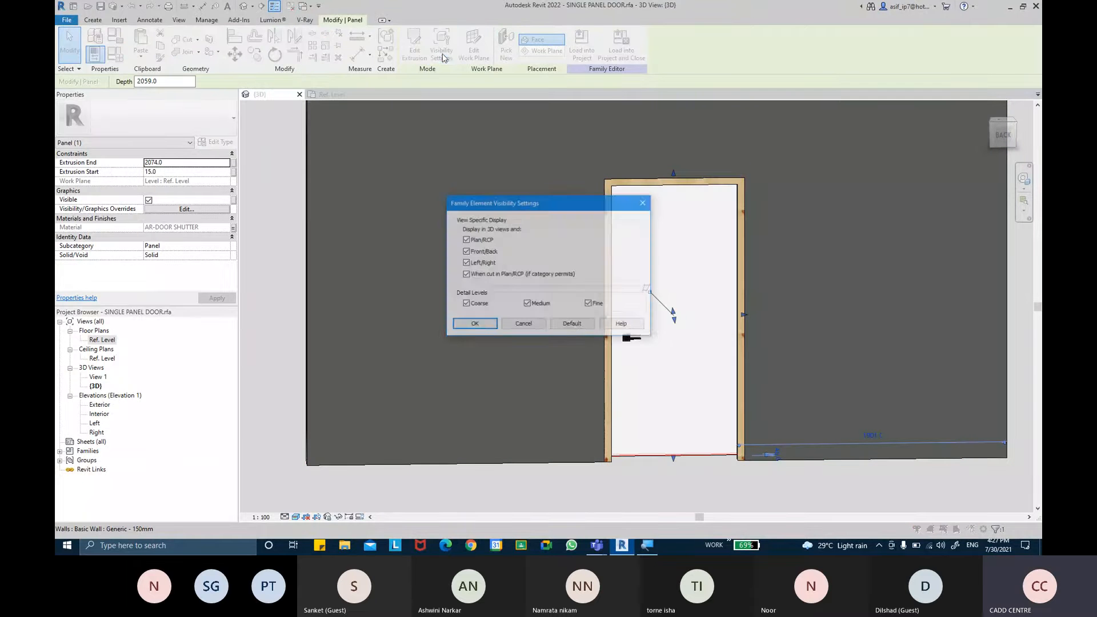
{"action": "left_click", "coordinate": [482, 240]}
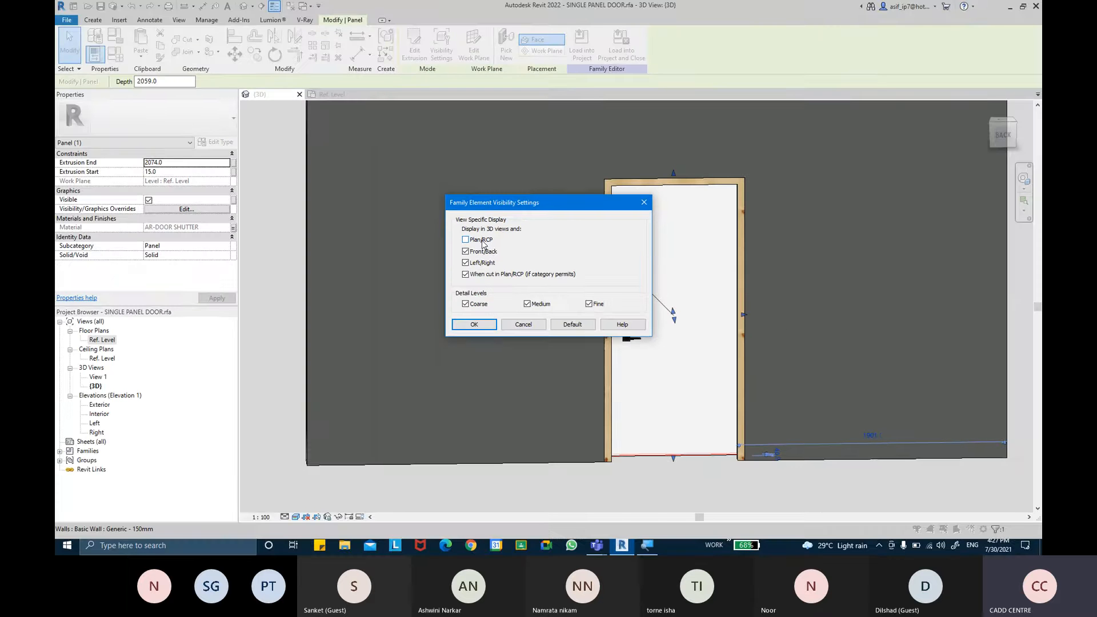
{"action": "left_click", "coordinate": [474, 324]}
{"action": "left_click", "coordinate": [701, 494]}
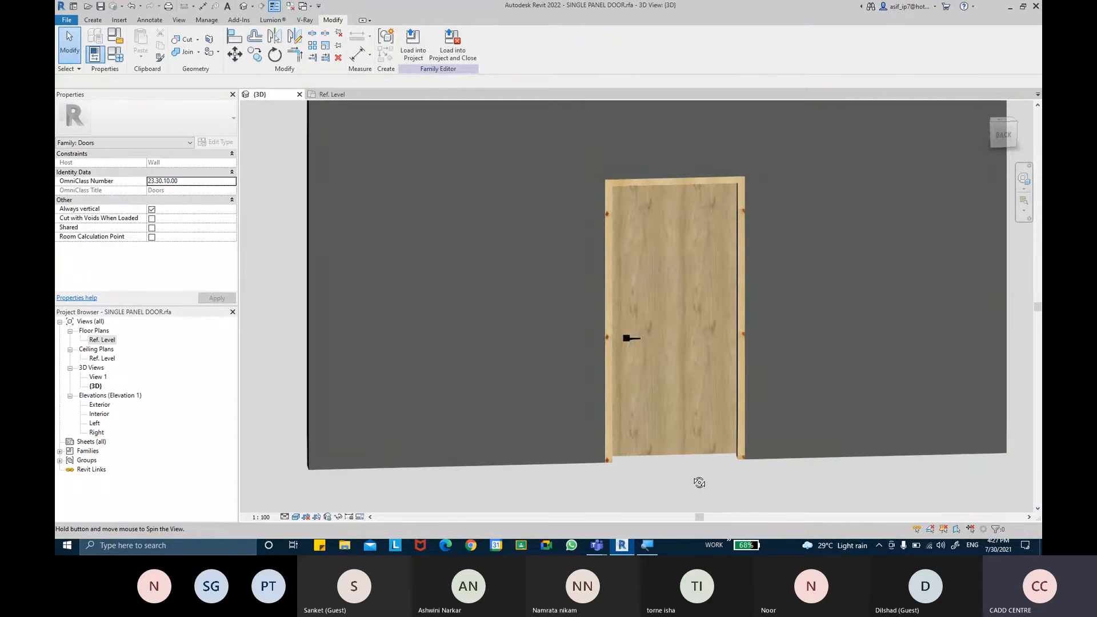
Examine the door panel, levers and dashed swing arc in the family's Ref. Level floor plan.
{"action": "mouse_move", "coordinate": [707, 482]}
{"action": "middle_mouse_down", "text": "shift"}
{"action": "mouse_move", "coordinate": [835, 489]}
{"action": "mouse_move", "coordinate": [487, 455]}
{"action": "mouse_move", "coordinate": [709, 481]}
{"action": "middle_mouse_up", "text": "shift"}
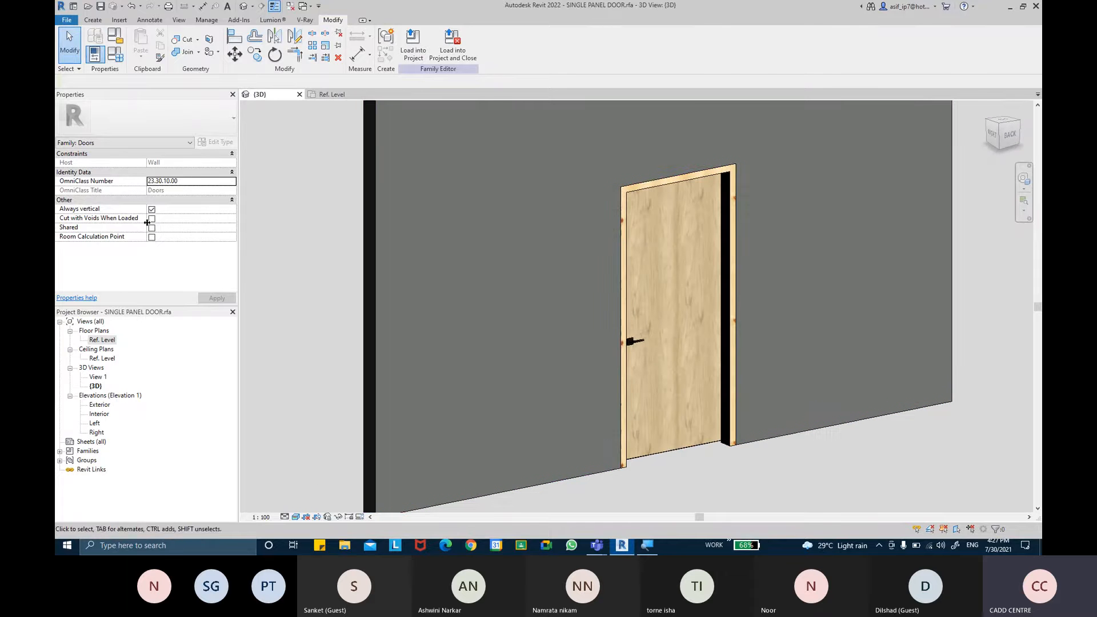
{"action": "double_click", "coordinate": [109, 341]}
{"action": "middle_click_drag", "start_coordinate": [453, 269], "coordinate": [521, 216]}
{"action": "scroll", "coordinate": [435, 197], "scroll_direction": "up", "scroll_amount": 3}
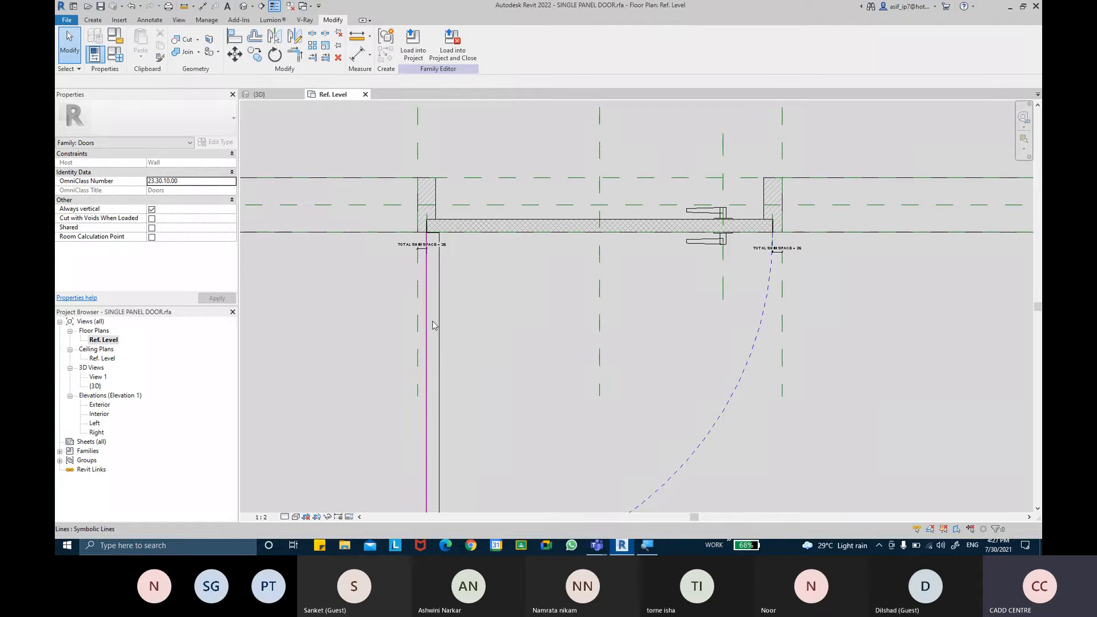
{"action": "scroll", "coordinate": [501, 382], "scroll_direction": "down", "scroll_amount": 4}
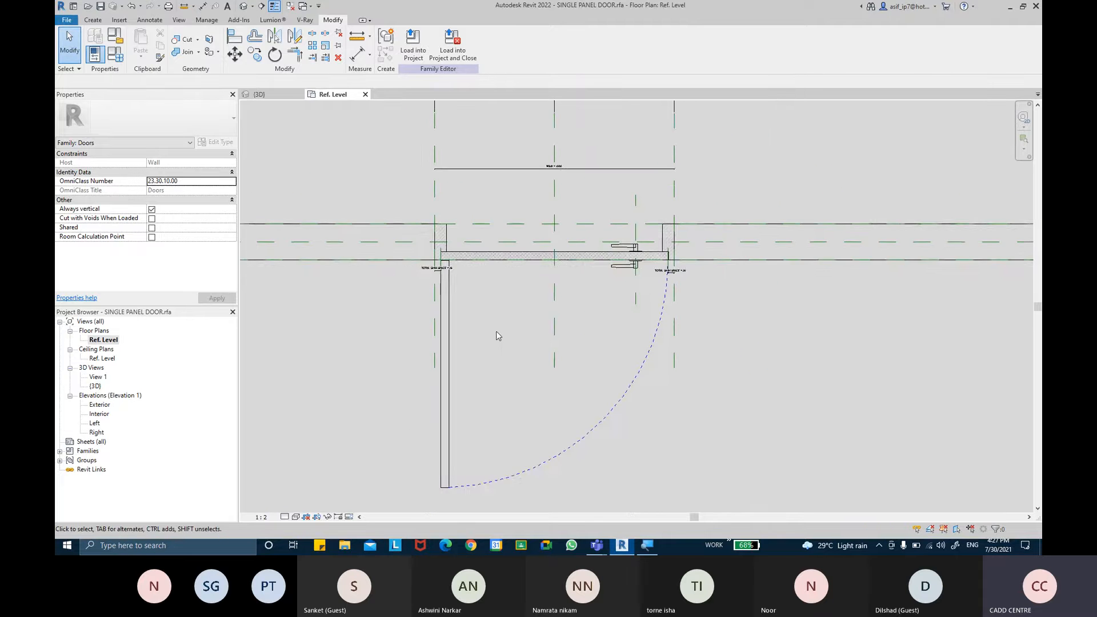
{"action": "mouse_move", "coordinate": [485, 308]}
{"action": "middle_mouse_down"}
{"action": "mouse_move", "coordinate": [482, 287]}
{"action": "mouse_move", "coordinate": [486, 308]}
{"action": "middle_mouse_up"}
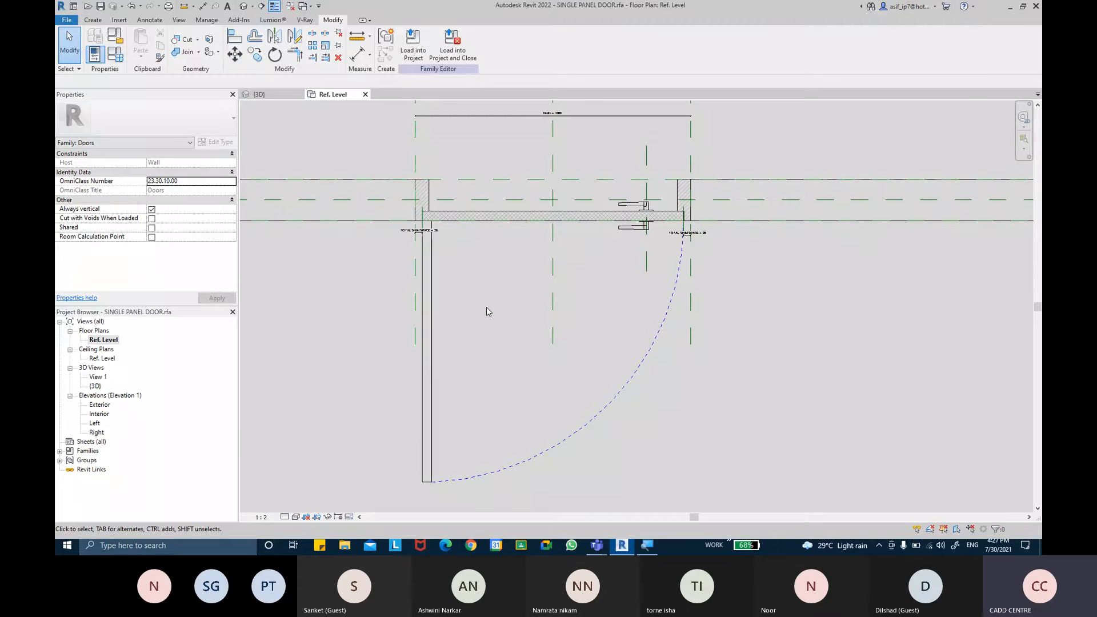
{"action": "middle_click_drag", "start_coordinate": [487, 310], "coordinate": [492, 324]}
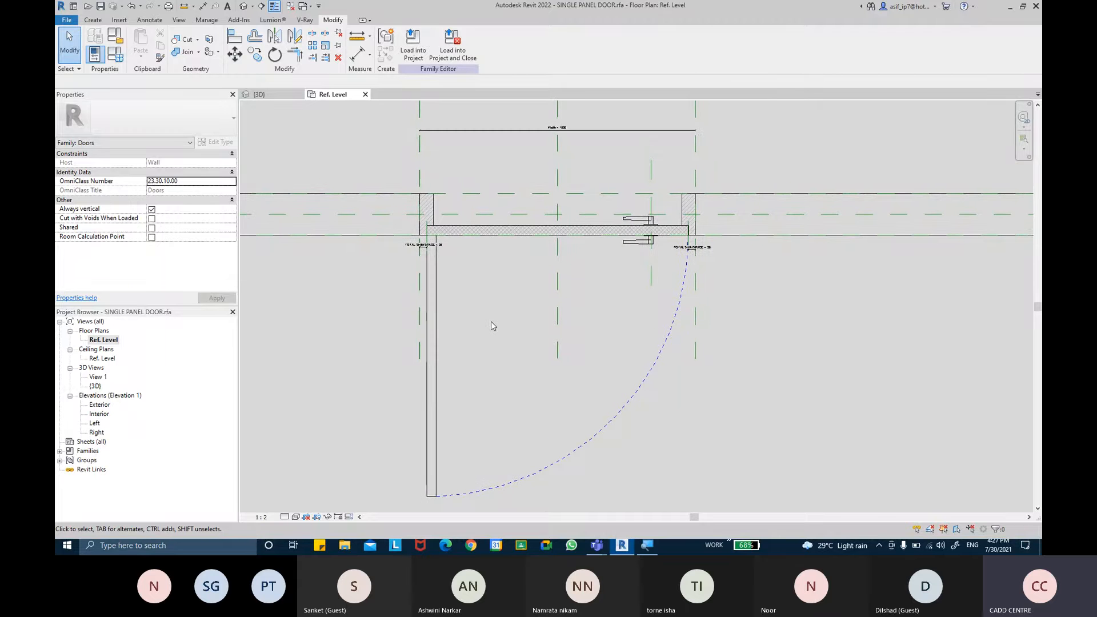
{"action": "middle_click_drag", "start_coordinate": [491, 322], "coordinate": [486, 312]}
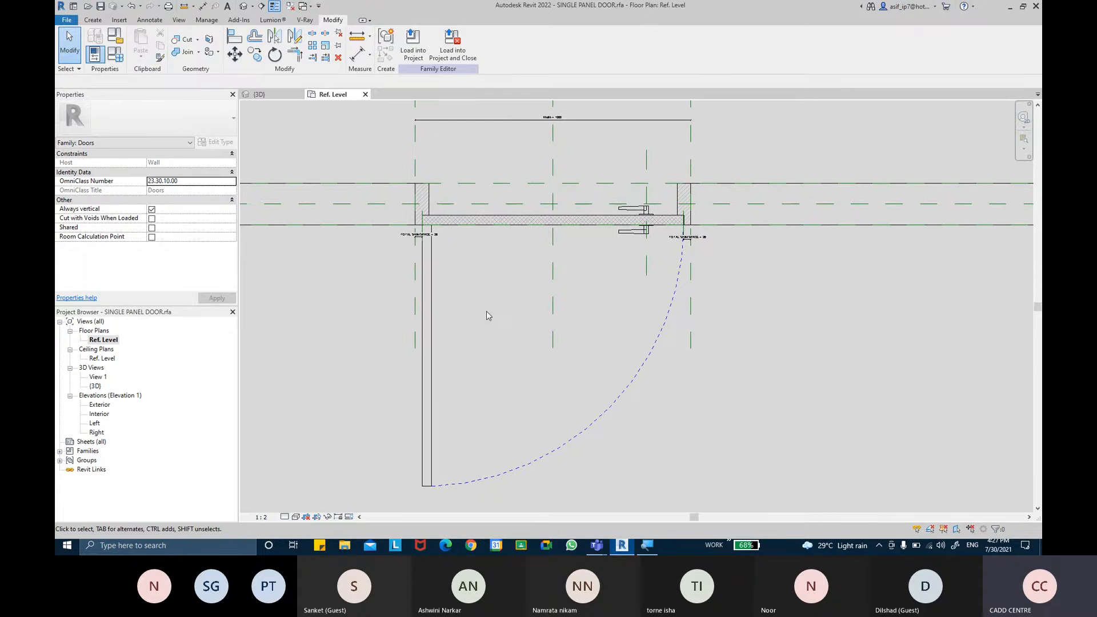
Switch to the GROUND FLOOR plan of Project2.rvt and locate the existing single panel door.
{"action": "left_click", "coordinate": [73, 6]}
{"action": "left_click", "coordinate": [271, 230]}
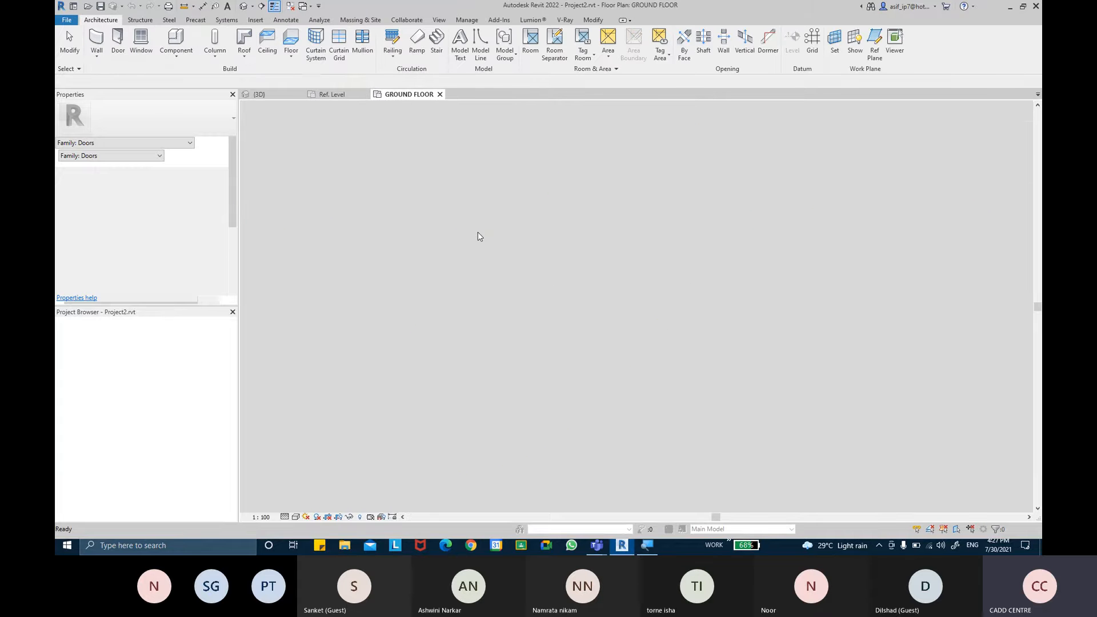
{"action": "scroll", "coordinate": [691, 215], "scroll_direction": "up", "scroll_amount": 10}
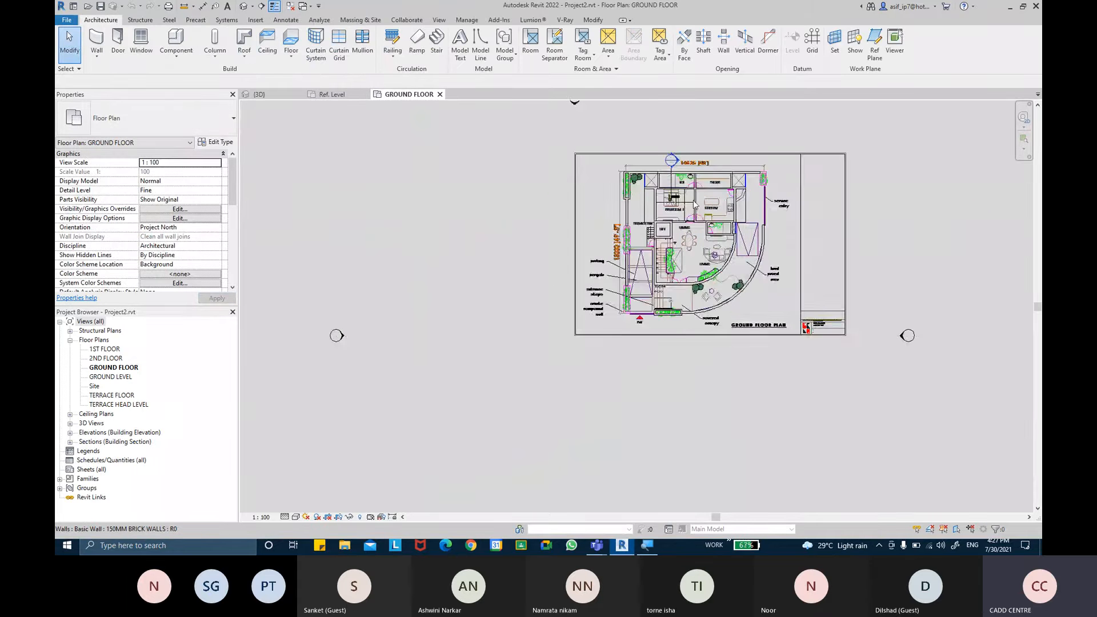
{"action": "scroll", "coordinate": [681, 295], "scroll_direction": "up", "scroll_amount": 4}
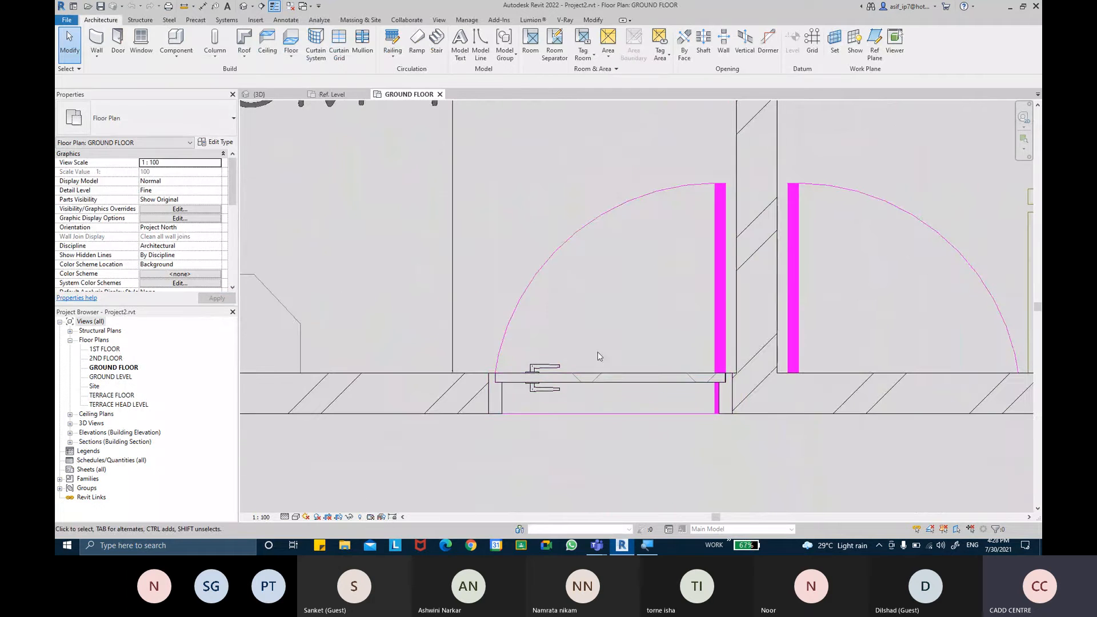
Try moving the single panel door along its wall in the GROUND FLOOR plan and undo the move.
{"action": "key", "text": "ctrl"}
{"action": "left_click_drag", "start_coordinate": [607, 382], "coordinate": [465, 355]}
{"action": "key", "text": "Escape"}
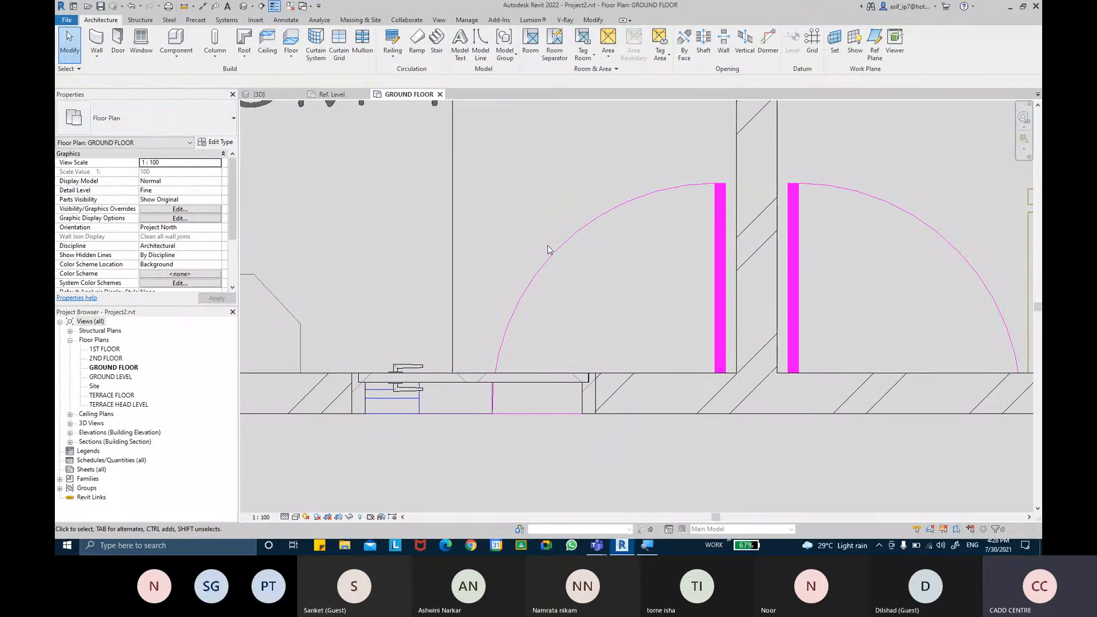
{"action": "key", "text": "ctrl+z"}
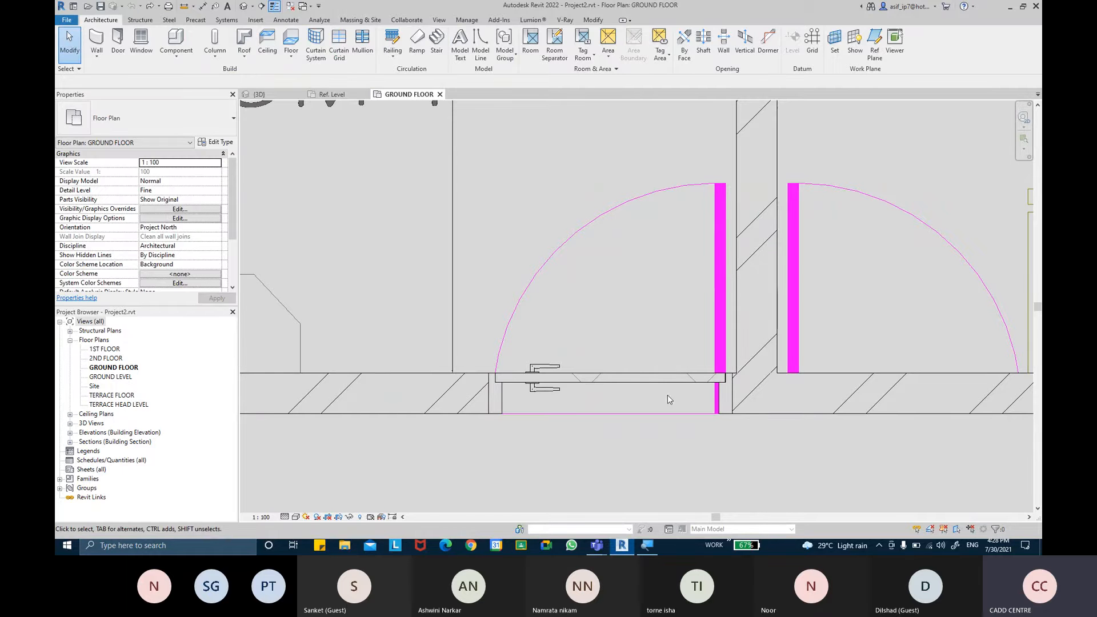
Hide the imported CAD drawing in the GROUND FLOOR plan through the view's Visibility/Graphic Overrides.
{"action": "left_click", "coordinate": [642, 380]}
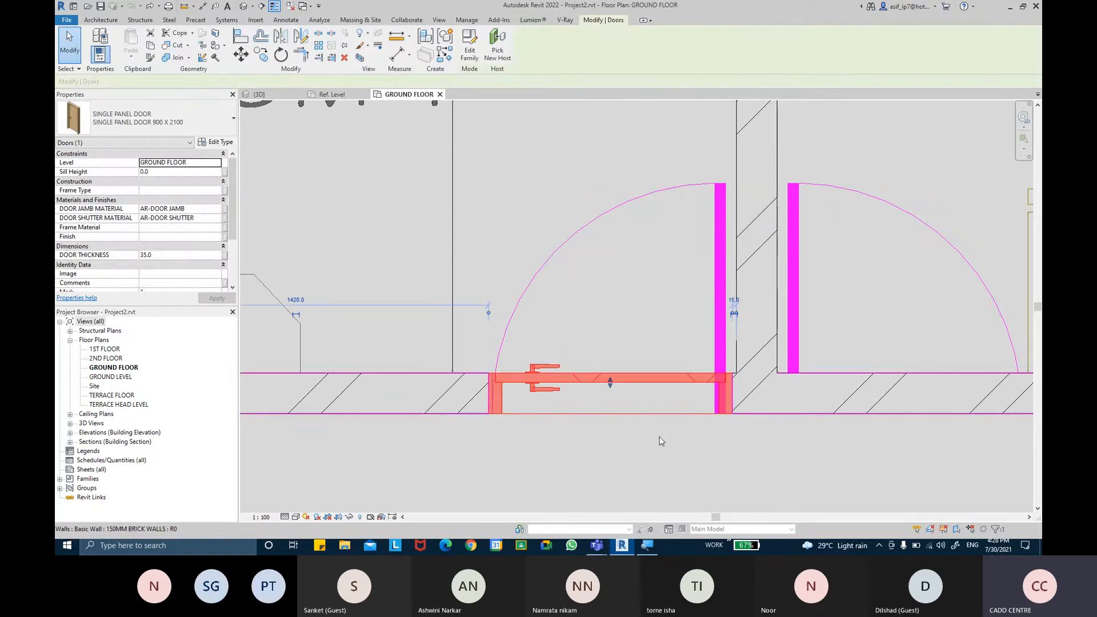
{"action": "left_click", "coordinate": [660, 450]}
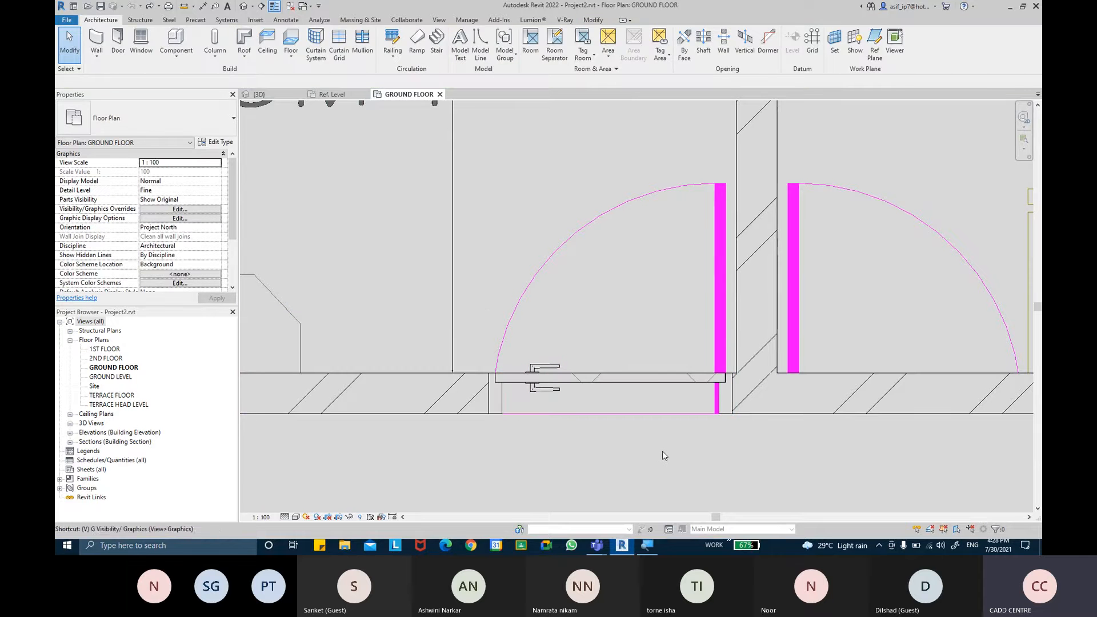
{"action": "key", "text": "v"}
{"action": "key", "text": "g"}
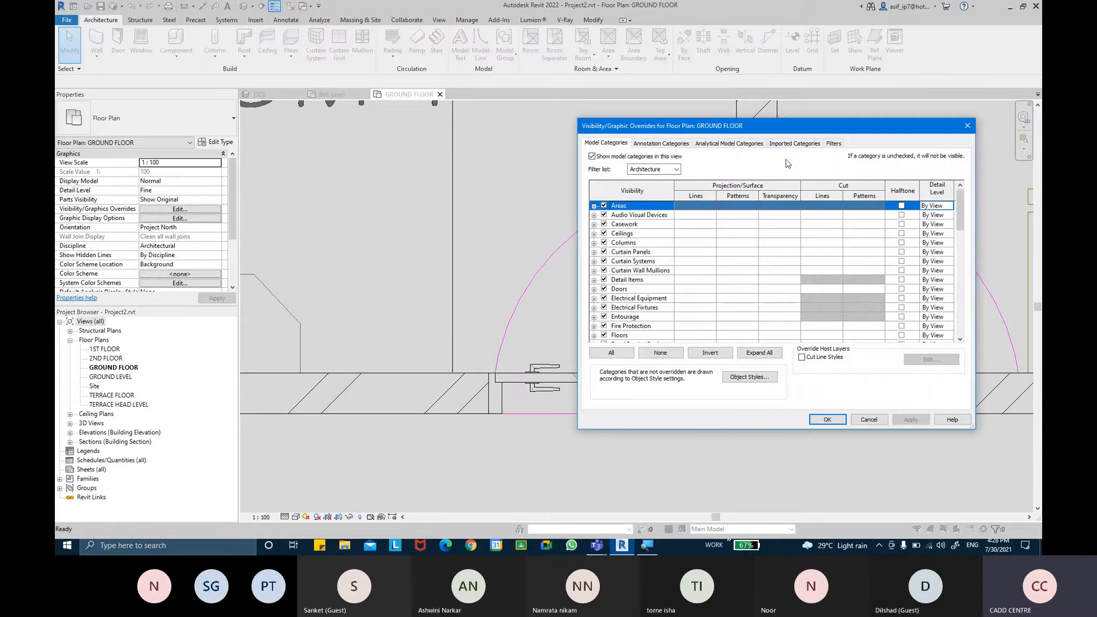
{"action": "left_click", "coordinate": [792, 146]}
{"action": "left_click", "coordinate": [604, 198]}
{"action": "left_click", "coordinate": [827, 419]}
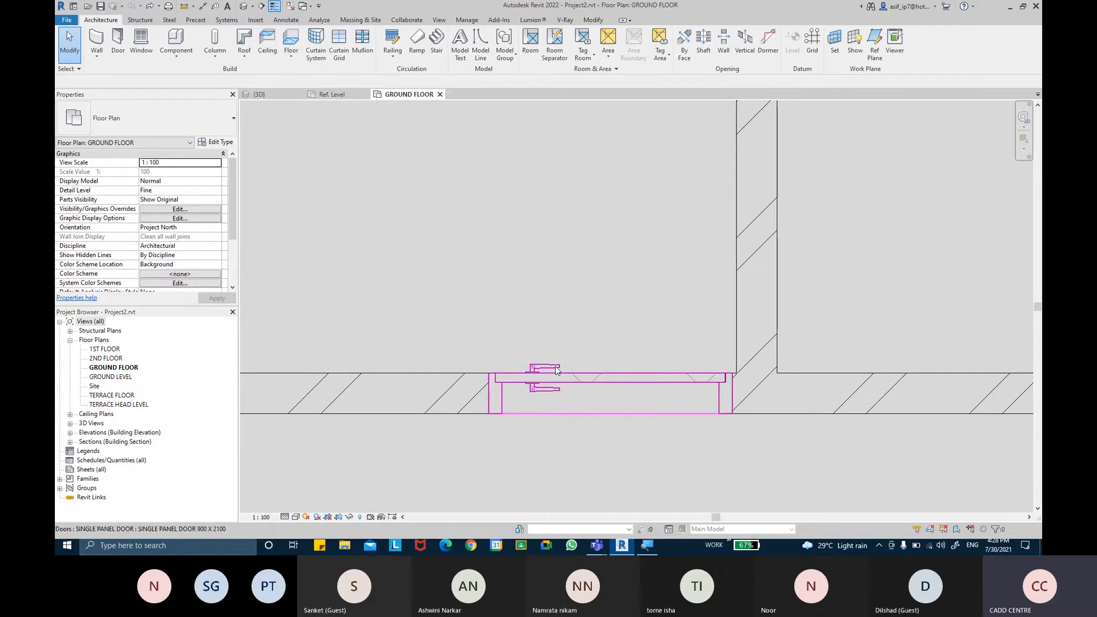
Load the SINGLE PANEL DOOR family into the project, overwriting the existing version and its parameter values.
{"action": "scroll", "coordinate": [710, 378], "scroll_direction": "down", "scroll_amount": 3}
{"action": "middle_click_drag", "start_coordinate": [855, 269], "coordinate": [775, 269]}
{"action": "scroll", "coordinate": [776, 267], "scroll_direction": "down", "scroll_amount": 4}
{"action": "middle_click_drag", "start_coordinate": [831, 249], "coordinate": [798, 241]}
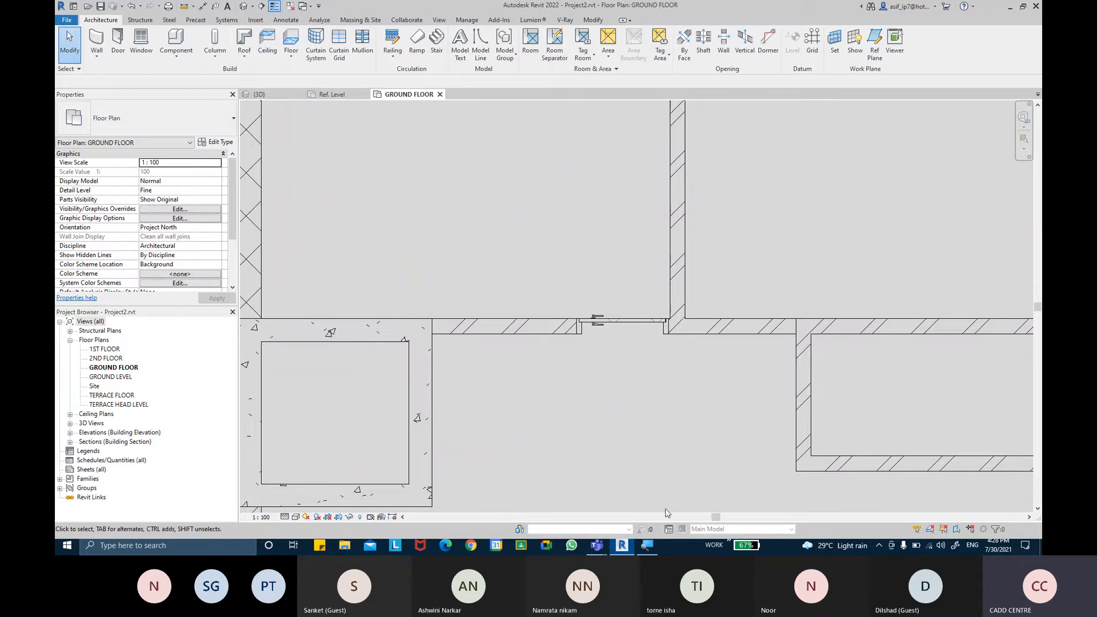
{"action": "left_click", "coordinate": [346, 95]}
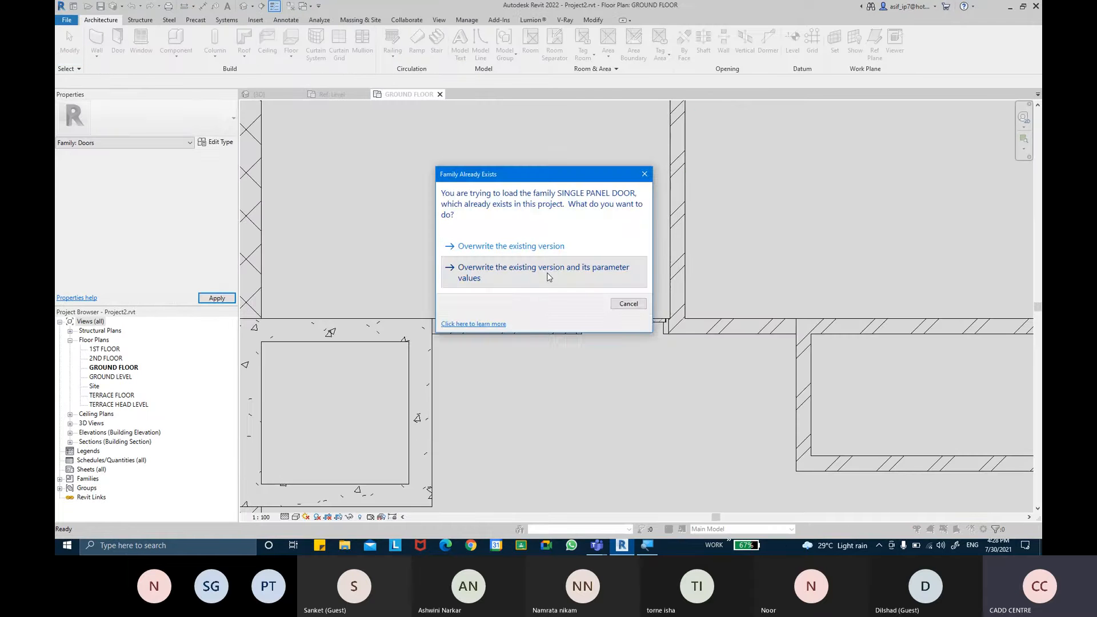
{"action": "left_click", "coordinate": [547, 275]}
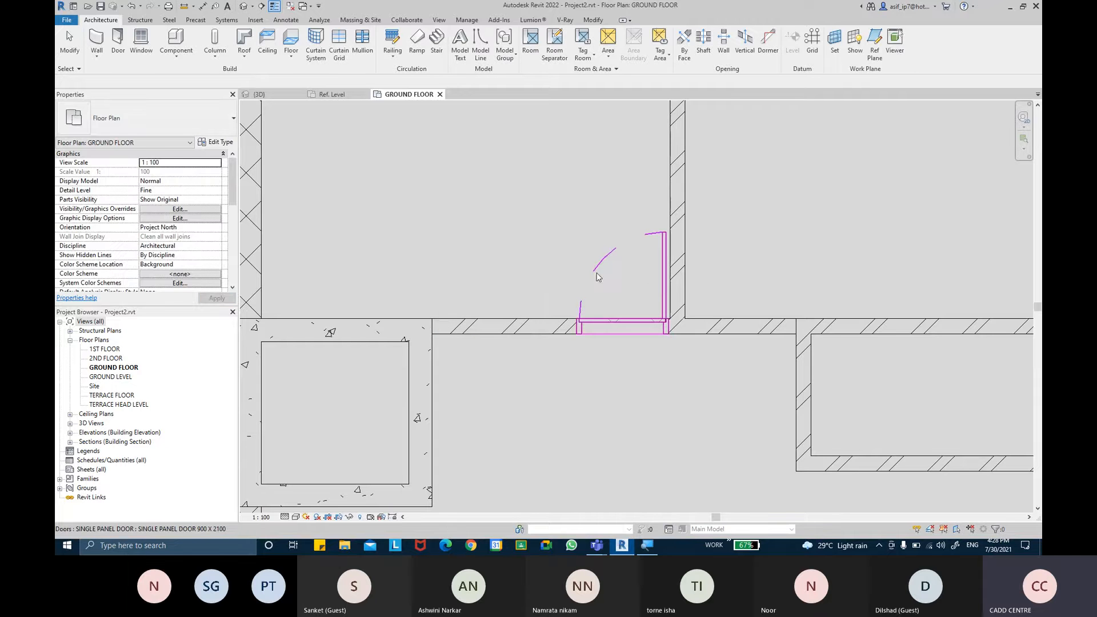
Examine the reloaded door's open panel, swing arc and levers in the GROUND FLOOR plan.
{"action": "scroll", "coordinate": [714, 272], "scroll_direction": "up", "scroll_amount": 3}
{"action": "scroll", "coordinate": [714, 272], "scroll_direction": "up", "scroll_amount": 2}
{"action": "middle_click_drag", "start_coordinate": [714, 271], "coordinate": [822, 279]}
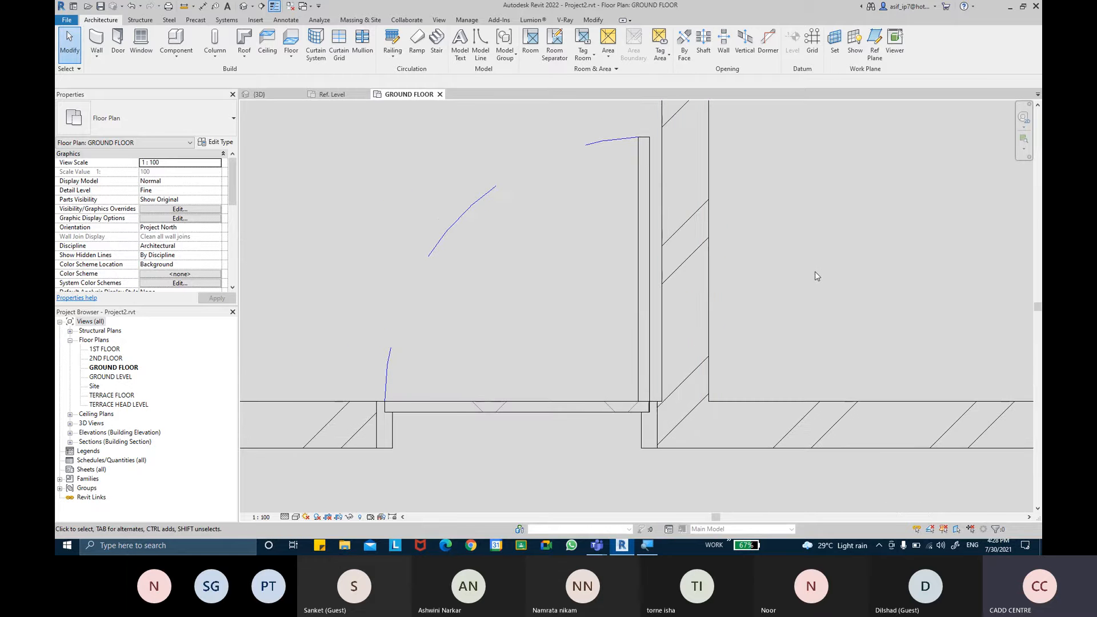
{"action": "left_click", "coordinate": [635, 208]}
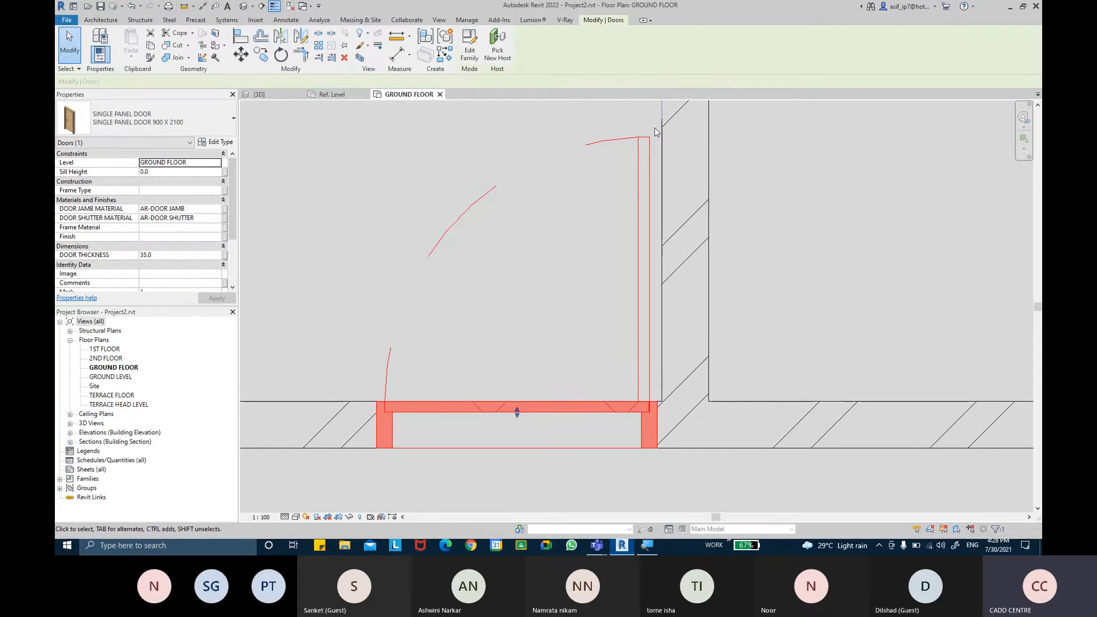
{"action": "left_click", "coordinate": [599, 211]}
{"action": "middle_click_drag", "start_coordinate": [605, 222], "coordinate": [604, 217]}
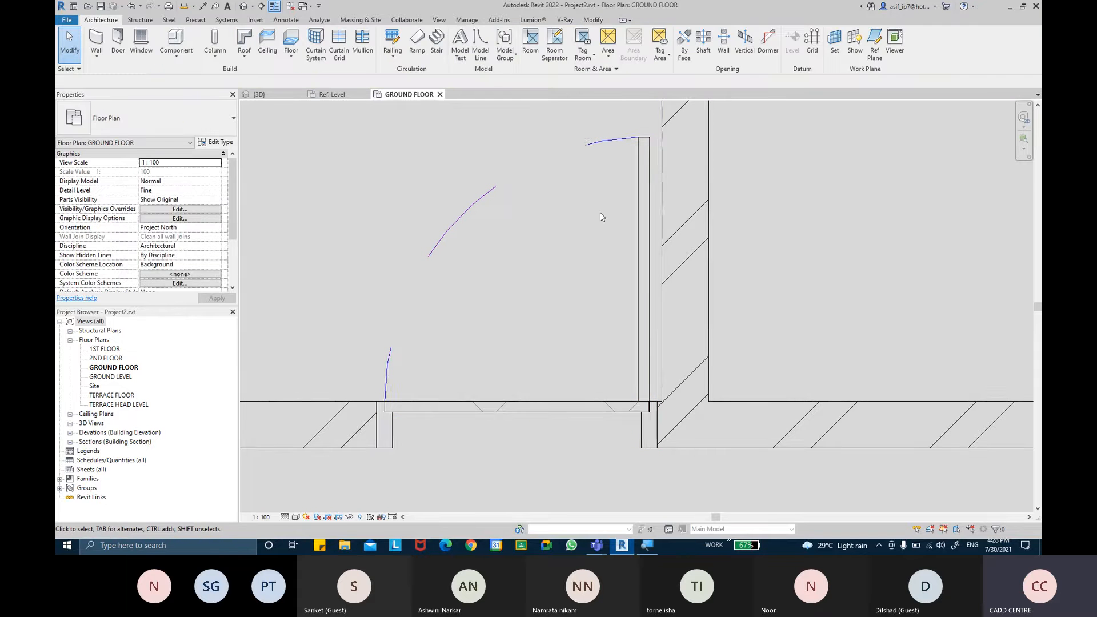
{"action": "middle_click_drag", "start_coordinate": [649, 139], "coordinate": [650, 151]}
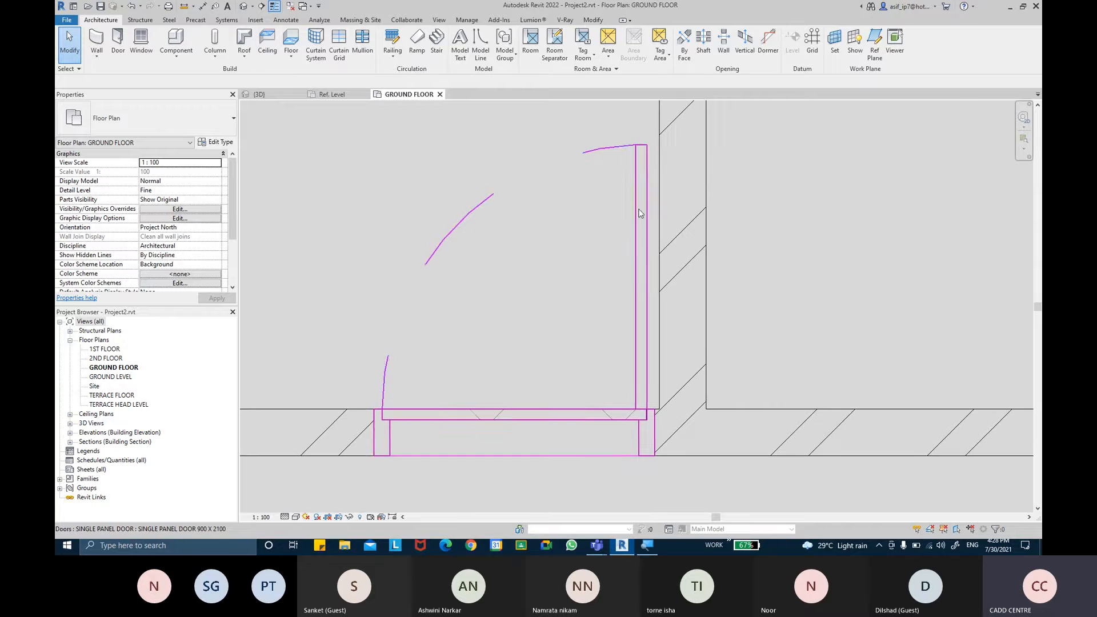
{"action": "middle_click_drag", "start_coordinate": [594, 267], "coordinate": [619, 244]}
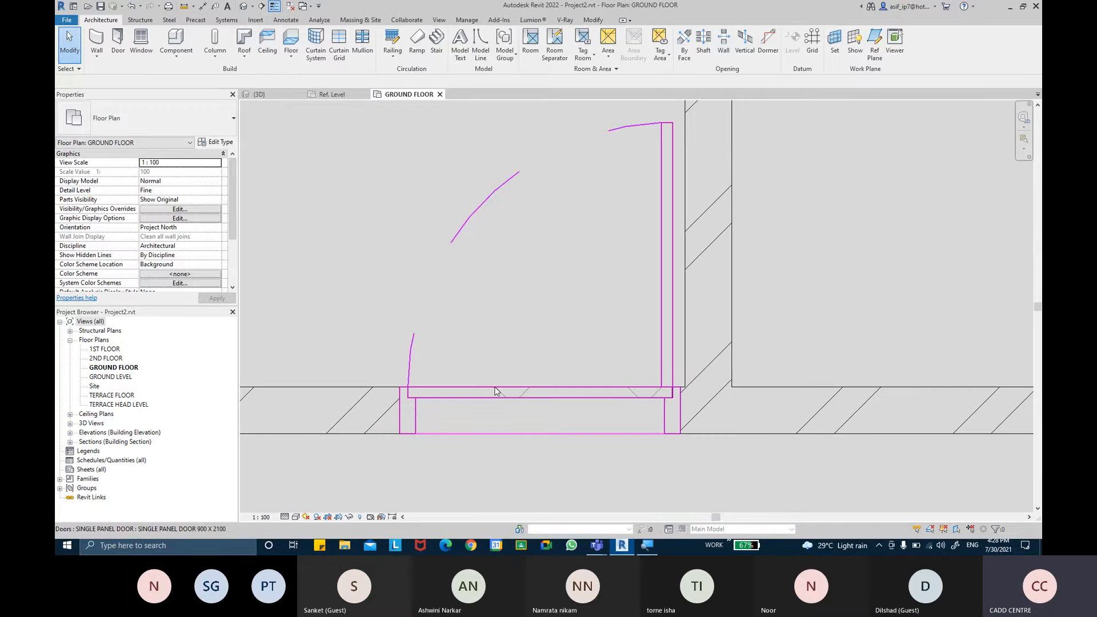
Try shifting the reloaded single panel door along the wall and undo the shift.
{"action": "left_click", "coordinate": [428, 422]}
{"action": "left_click_drag", "start_coordinate": [429, 422], "coordinate": [378, 422]}
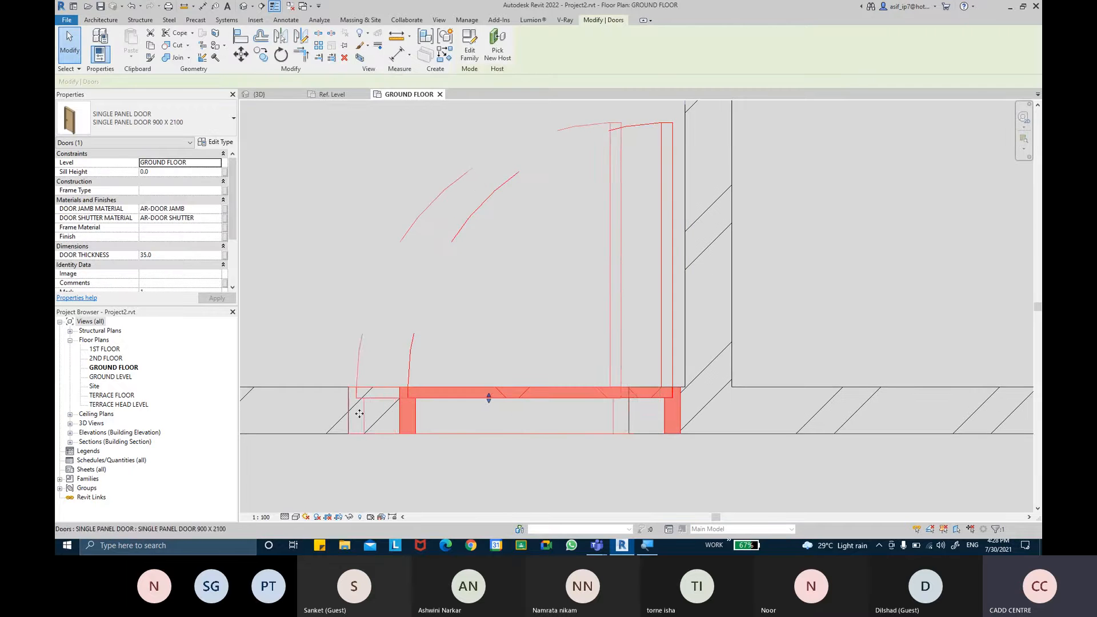
{"action": "key", "text": "ctrl+z"}
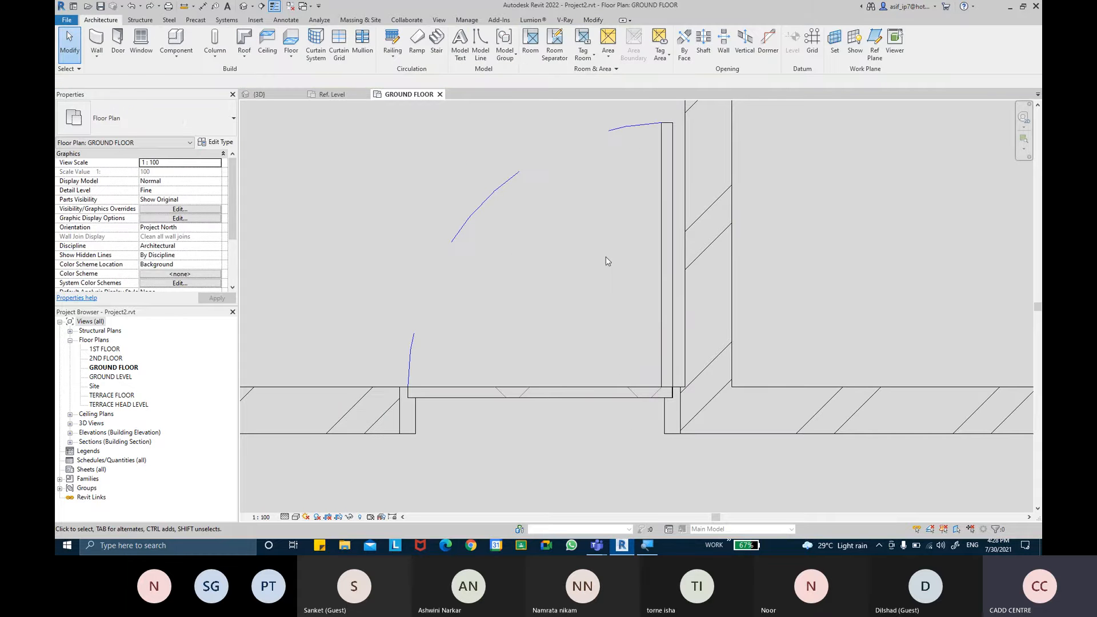
Flip the single panel door's facing across the wall and back, and flip its hand to hinge on the opposite jamb.
{"action": "left_click", "coordinate": [661, 263]}
{"action": "scroll", "coordinate": [631, 267], "scroll_direction": "down", "scroll_amount": 3}
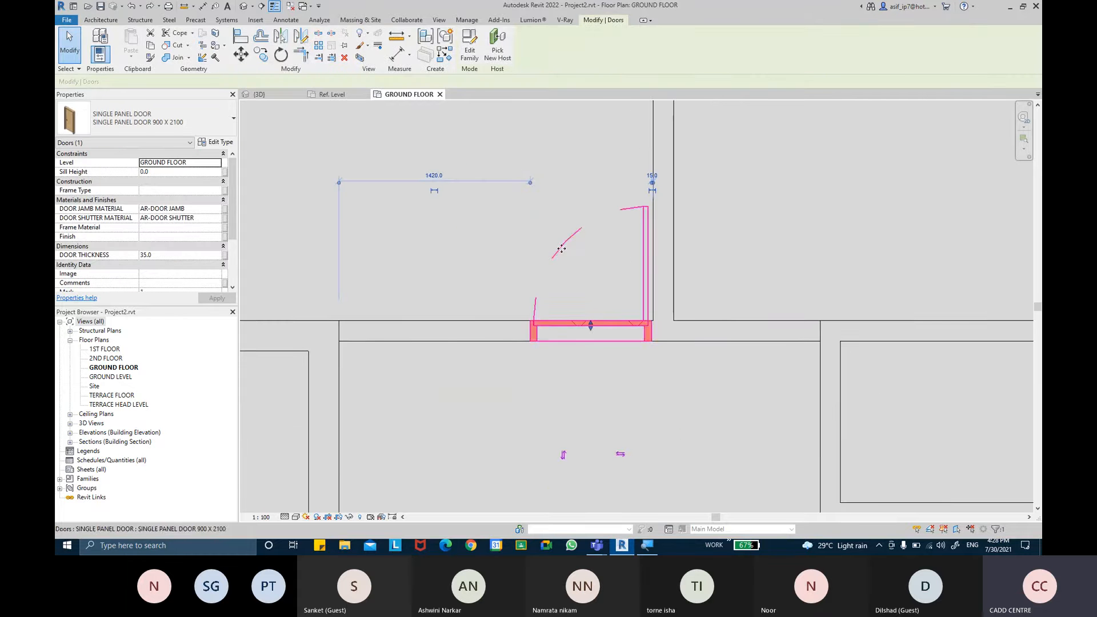
{"action": "left_click", "coordinate": [562, 454]}
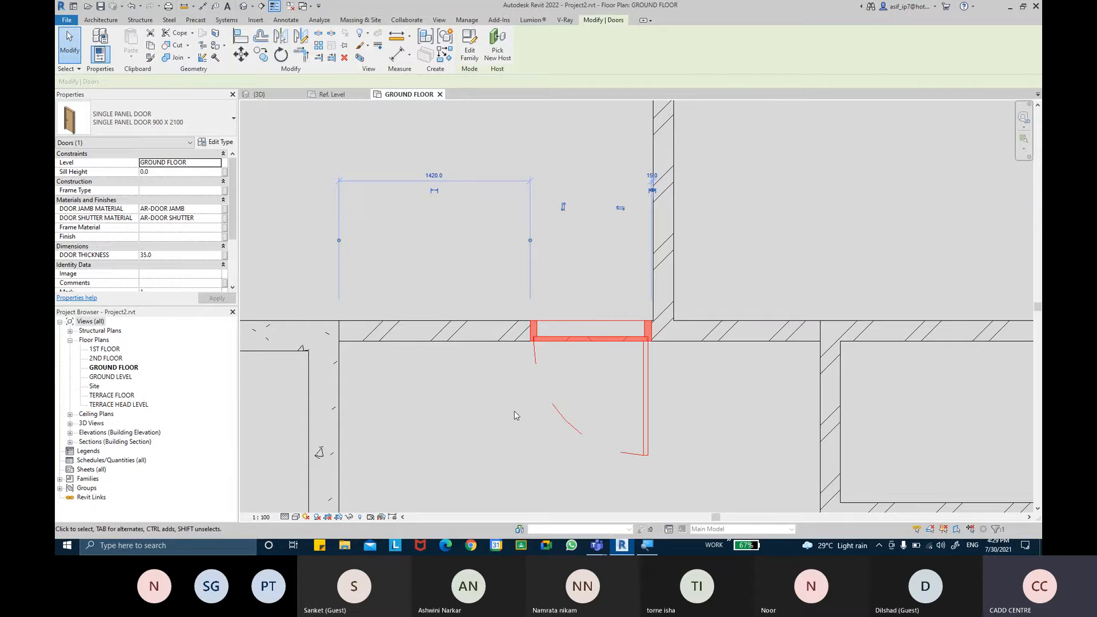
{"action": "middle_click_drag", "start_coordinate": [514, 410], "coordinate": [564, 313]}
{"action": "scroll", "coordinate": [583, 355], "scroll_direction": "down", "scroll_amount": 2}
{"action": "left_click", "coordinate": [564, 167]}
{"action": "left_click", "coordinate": [564, 307]}
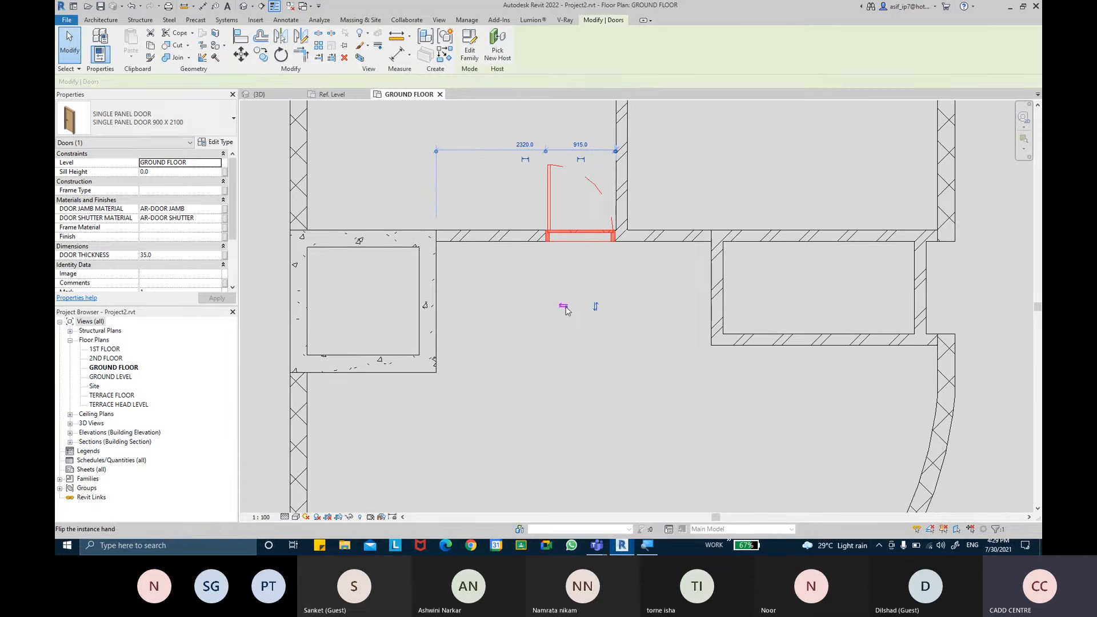
Create a cropped 3D view around the single panel door in the GROUND FLOOR plan with Selection Box.
{"action": "left_click", "coordinate": [697, 116]}
{"action": "scroll", "coordinate": [686, 143], "scroll_direction": "up", "scroll_amount": 2}
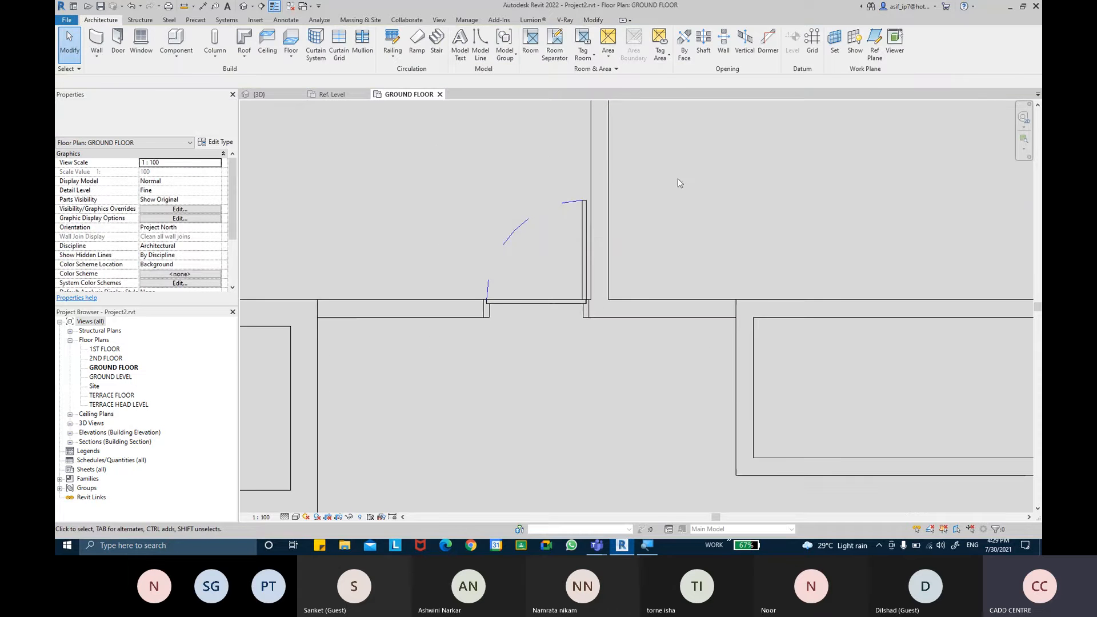
{"action": "middle_click_drag", "start_coordinate": [679, 182], "coordinate": [700, 218]}
{"action": "left_click", "coordinate": [244, 6]}
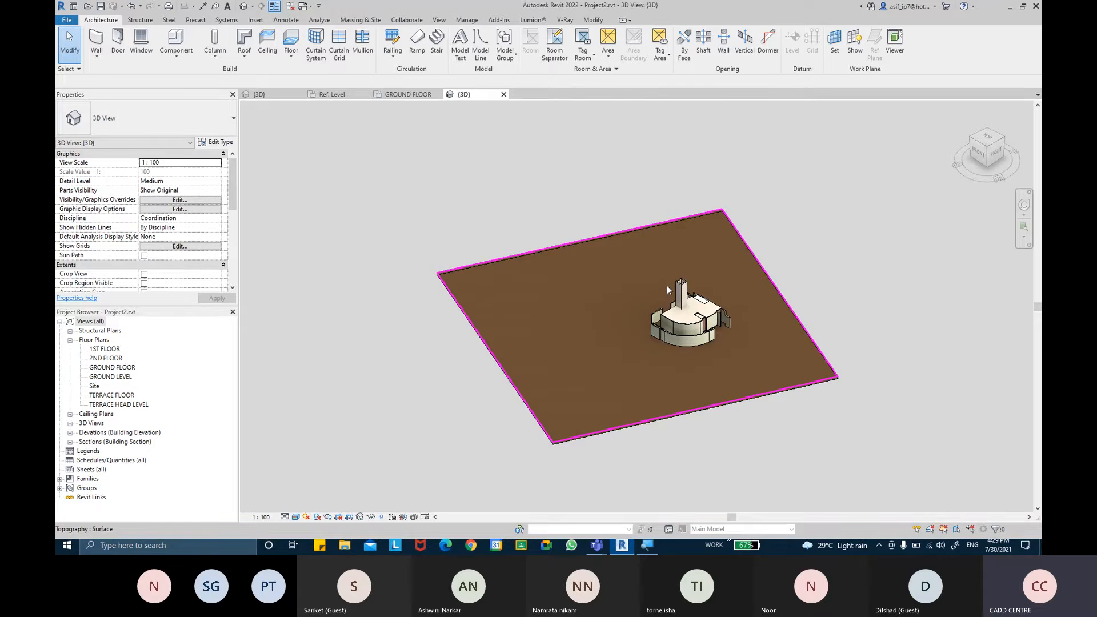
{"action": "left_click", "coordinate": [408, 94]}
{"action": "left_click", "coordinate": [558, 232]}
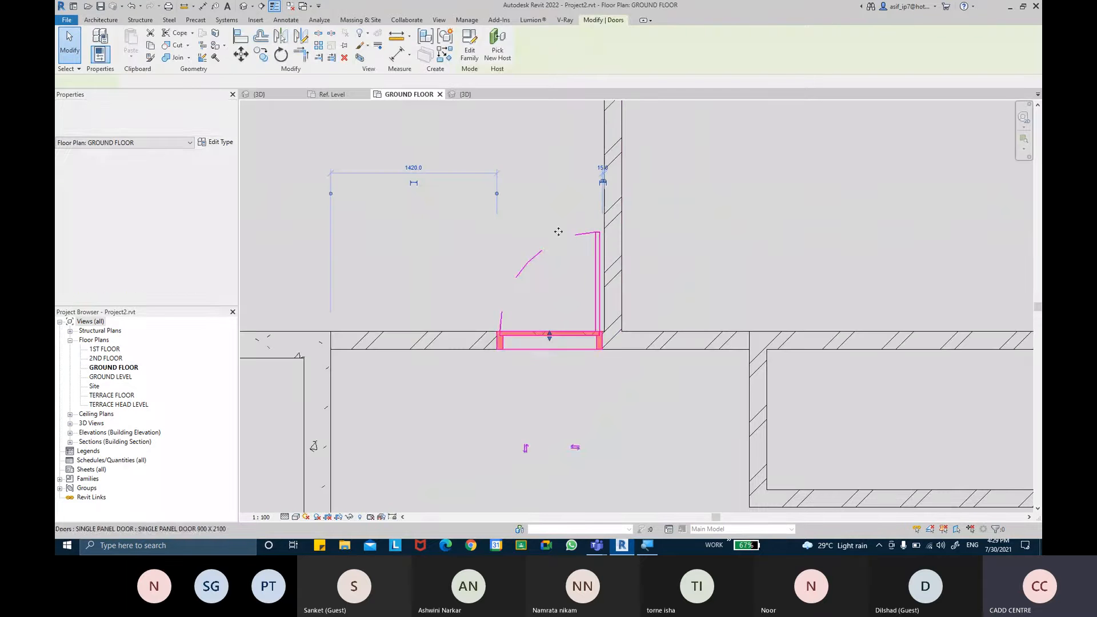
{"action": "left_click", "coordinate": [359, 58]}
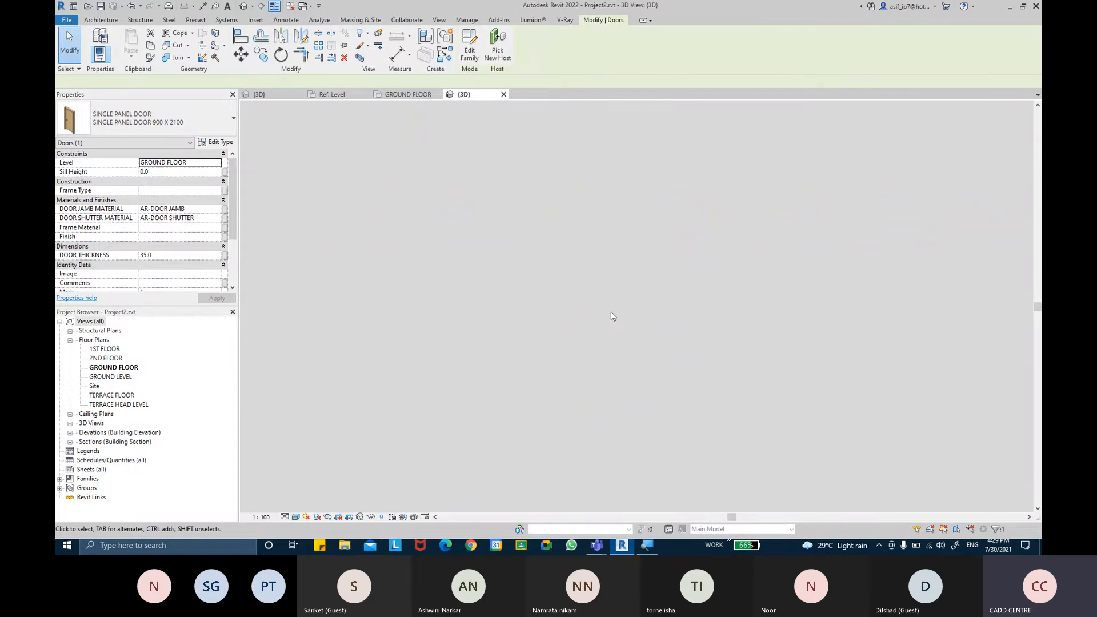
Inspect the door's jamb, panel and lever up close in the cropped 3D view.
{"action": "left_click", "coordinate": [681, 341]}
{"action": "scroll", "coordinate": [575, 455], "scroll_direction": "up", "scroll_amount": 6}
{"action": "left_click", "coordinate": [568, 402]}
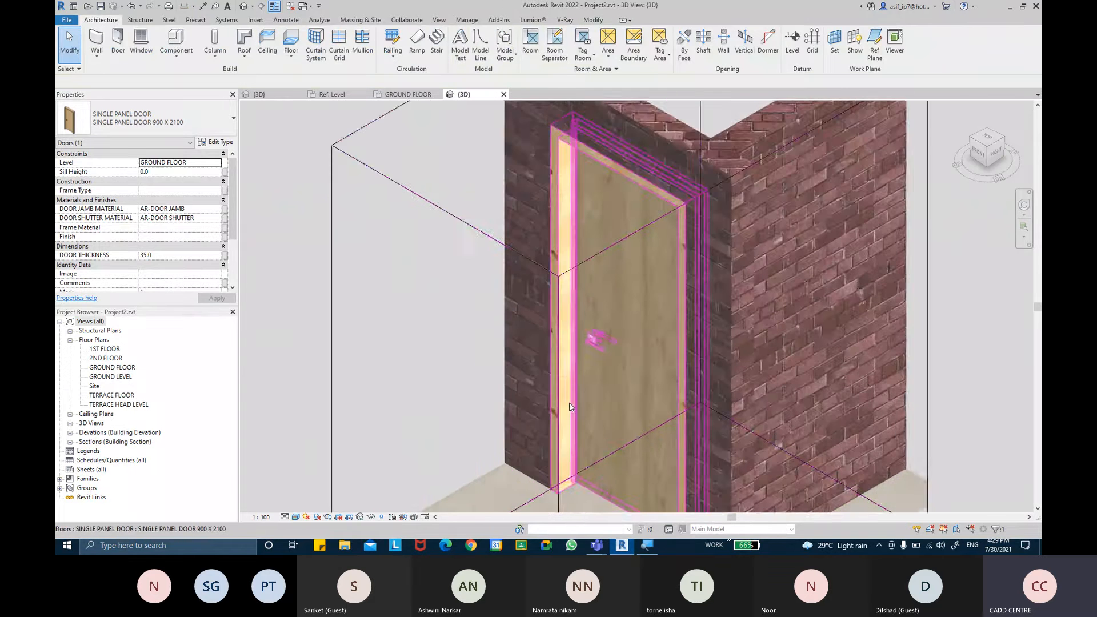
{"action": "scroll", "coordinate": [569, 402], "scroll_direction": "up", "scroll_amount": 2}
{"action": "key", "text": "Escape"}
{"action": "middle_click_drag", "start_coordinate": [649, 391], "coordinate": [577, 301], "text": "shift"}
Review the material and dimension type parameters of the SINGLE PANEL DOOR 900 X 2100 type.
{"action": "left_click", "coordinate": [580, 313]}
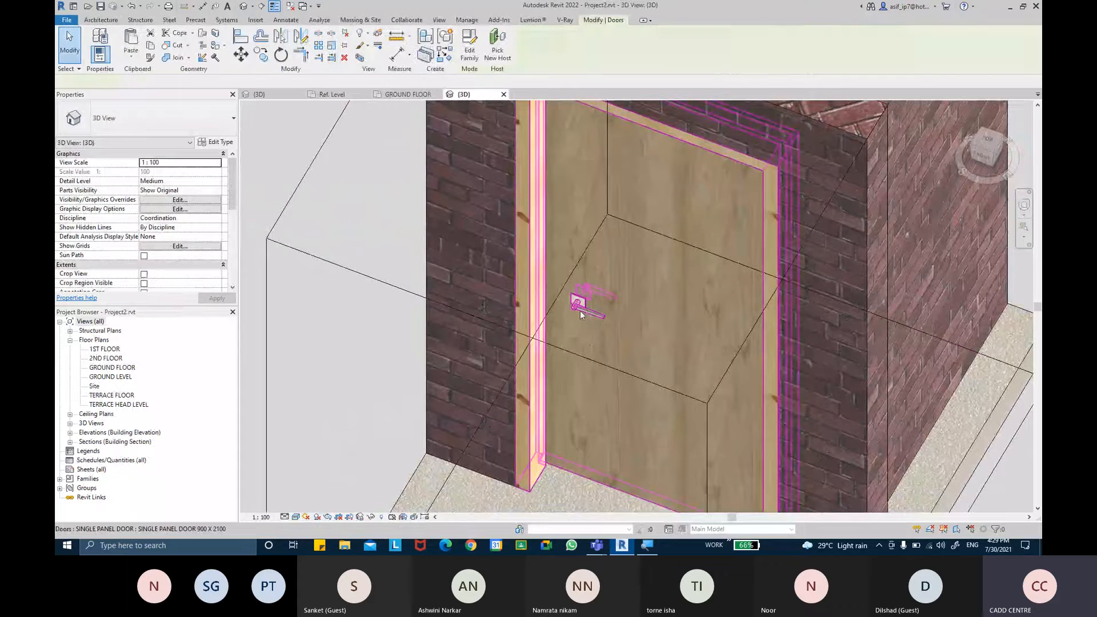
{"action": "left_click", "coordinate": [206, 143]}
{"action": "scroll", "coordinate": [578, 215], "scroll_direction": "down", "scroll_amount": 1}
{"action": "scroll", "coordinate": [579, 217], "scroll_direction": "down", "scroll_amount": 3}
{"action": "scroll", "coordinate": [578, 223], "scroll_direction": "up", "scroll_amount": 2}
{"action": "scroll", "coordinate": [579, 224], "scroll_direction": "down", "scroll_amount": 2}
{"action": "scroll", "coordinate": [579, 225], "scroll_direction": "up", "scroll_amount": 3}
{"action": "scroll", "coordinate": [579, 224], "scroll_direction": "down", "scroll_amount": 3}
{"action": "scroll", "coordinate": [579, 224], "scroll_direction": "up", "scroll_amount": 2}
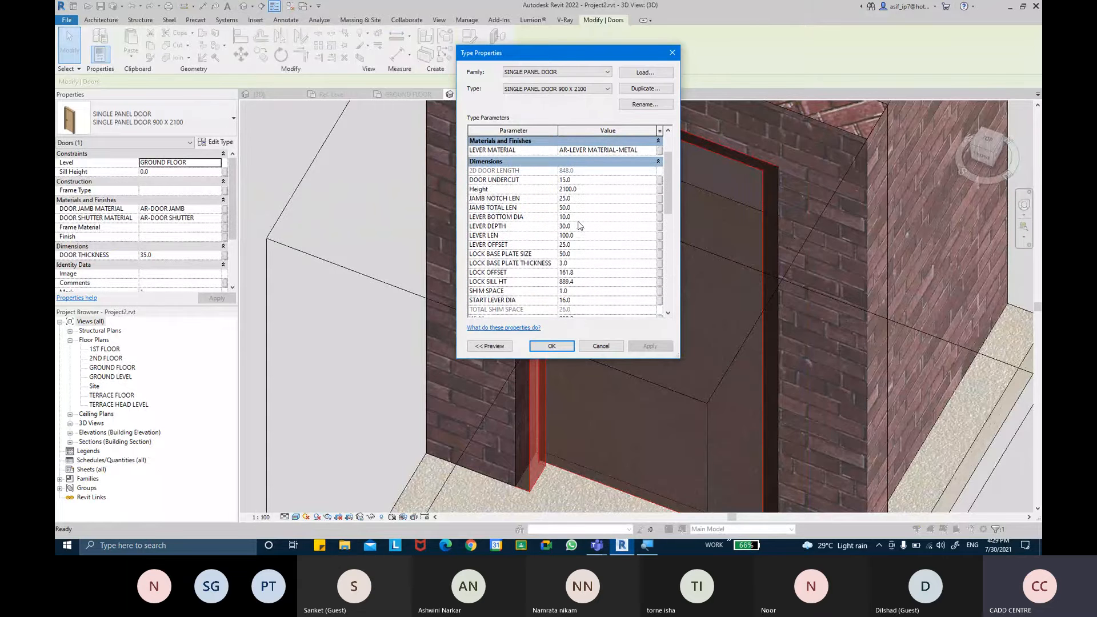
{"action": "left_click", "coordinate": [558, 347]}
Open the SINGLE PANEL DOOR family for editing and examine the door panel in its Exterior elevation.
{"action": "mouse_move", "coordinate": [624, 547]}
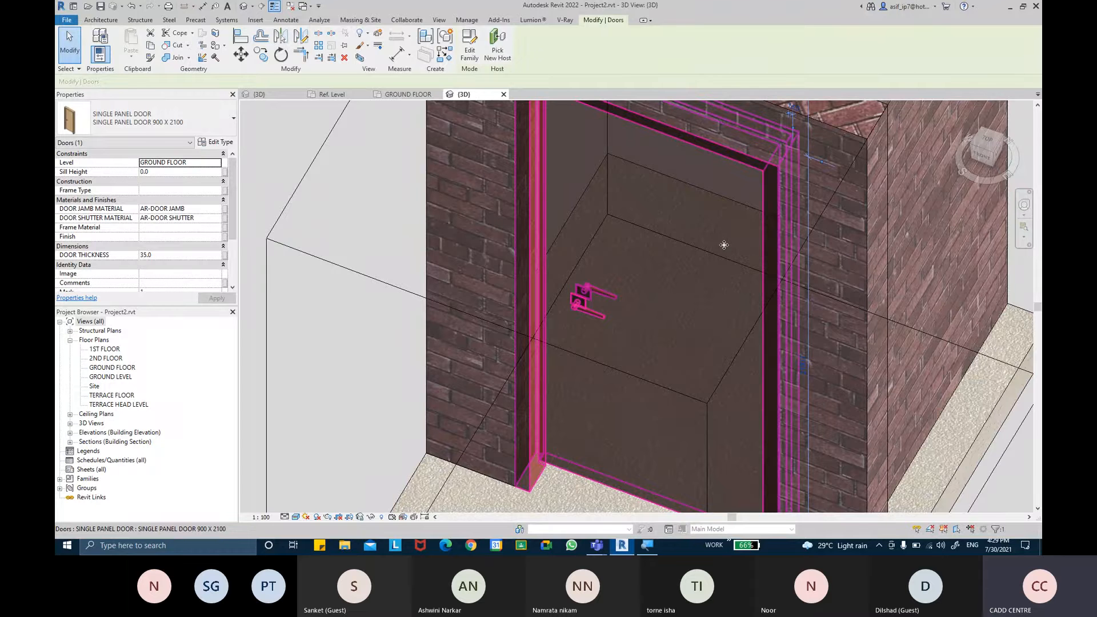
{"action": "double_click", "coordinate": [554, 231]}
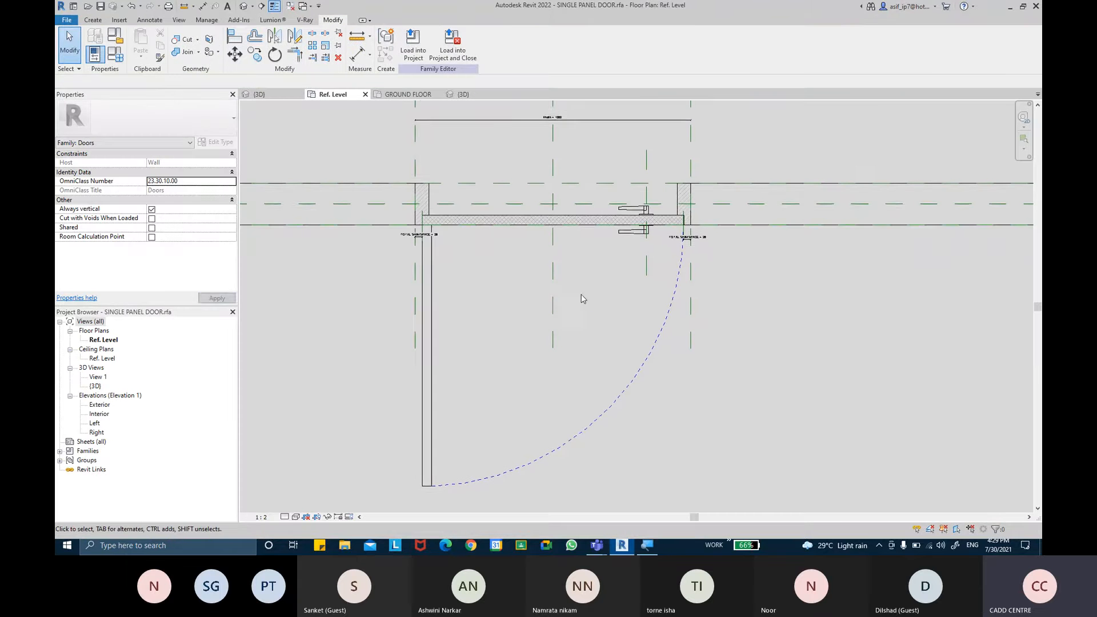
{"action": "middle_click_drag", "start_coordinate": [583, 299], "coordinate": [595, 285]}
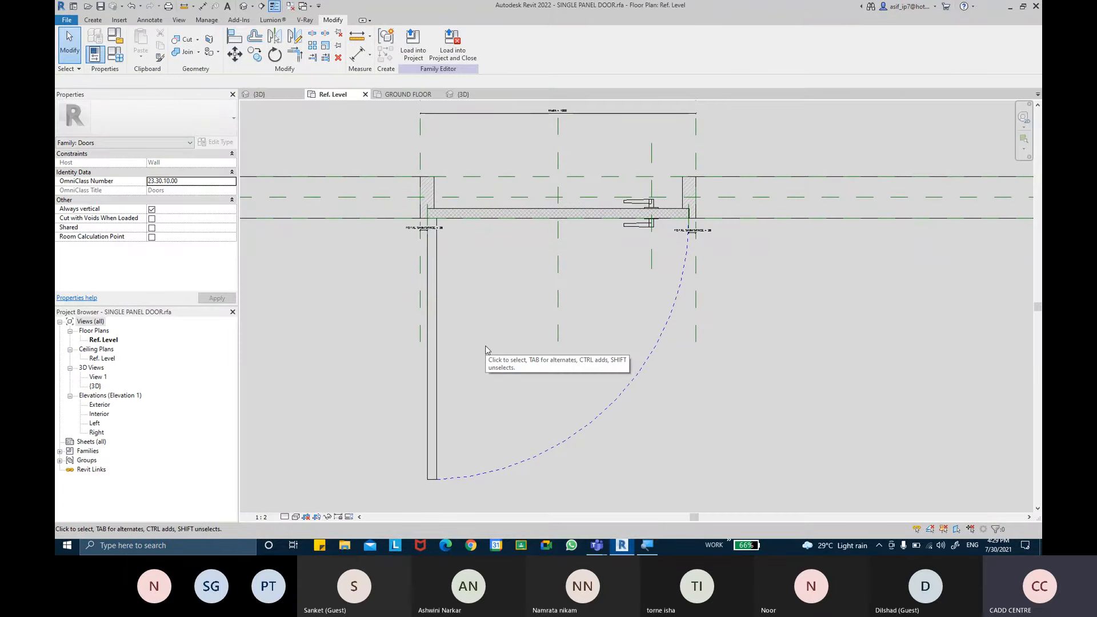
{"action": "double_click", "coordinate": [100, 404]}
{"action": "scroll", "coordinate": [599, 296], "scroll_direction": "up", "scroll_amount": 3}
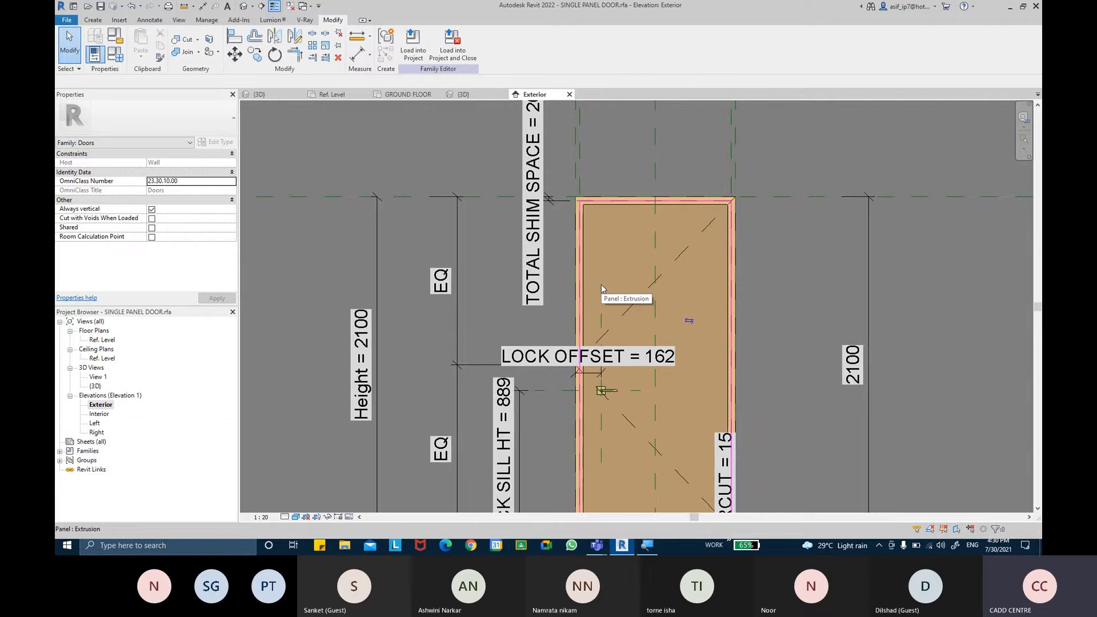
{"action": "scroll", "coordinate": [657, 245], "scroll_direction": "up", "scroll_amount": 3}
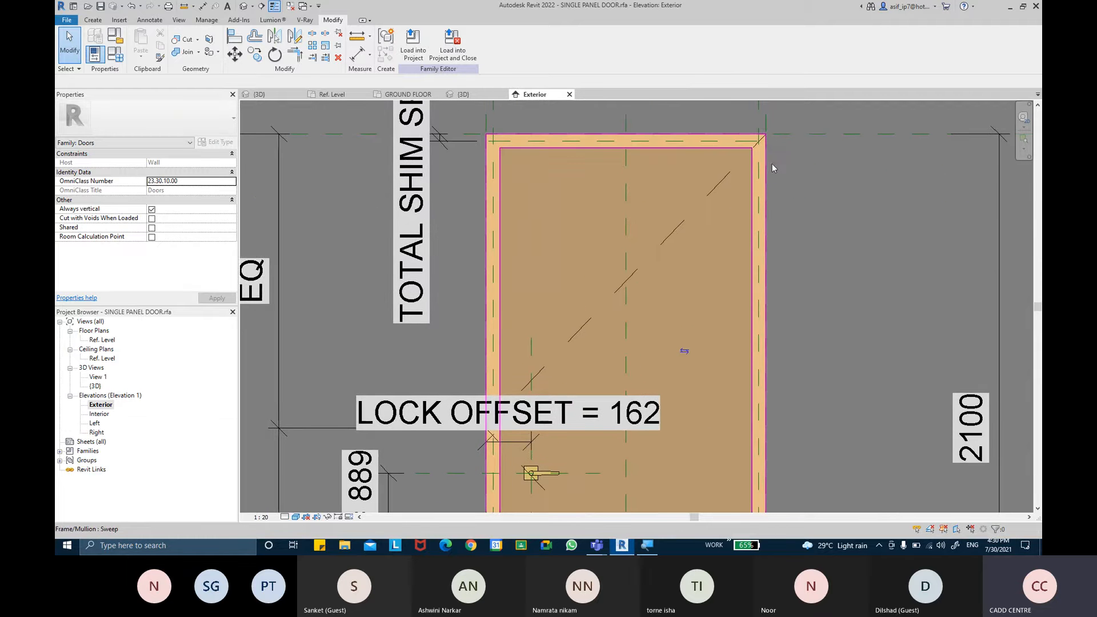
{"action": "scroll", "coordinate": [771, 183], "scroll_direction": "down", "scroll_amount": 4}
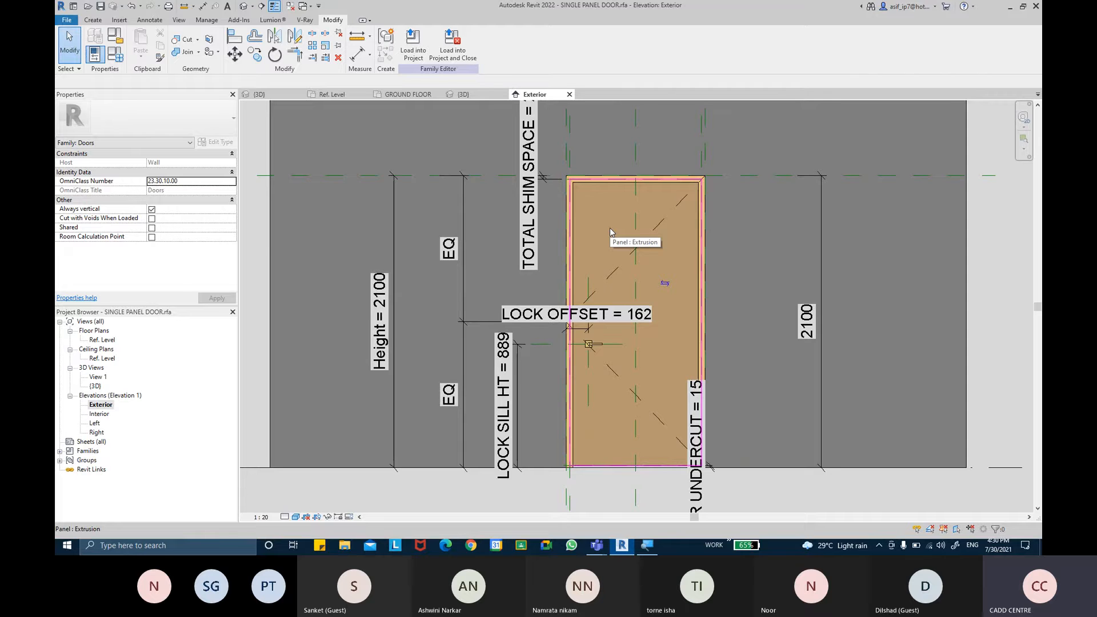
{"action": "scroll", "coordinate": [608, 225], "scroll_direction": "up", "scroll_amount": 4}
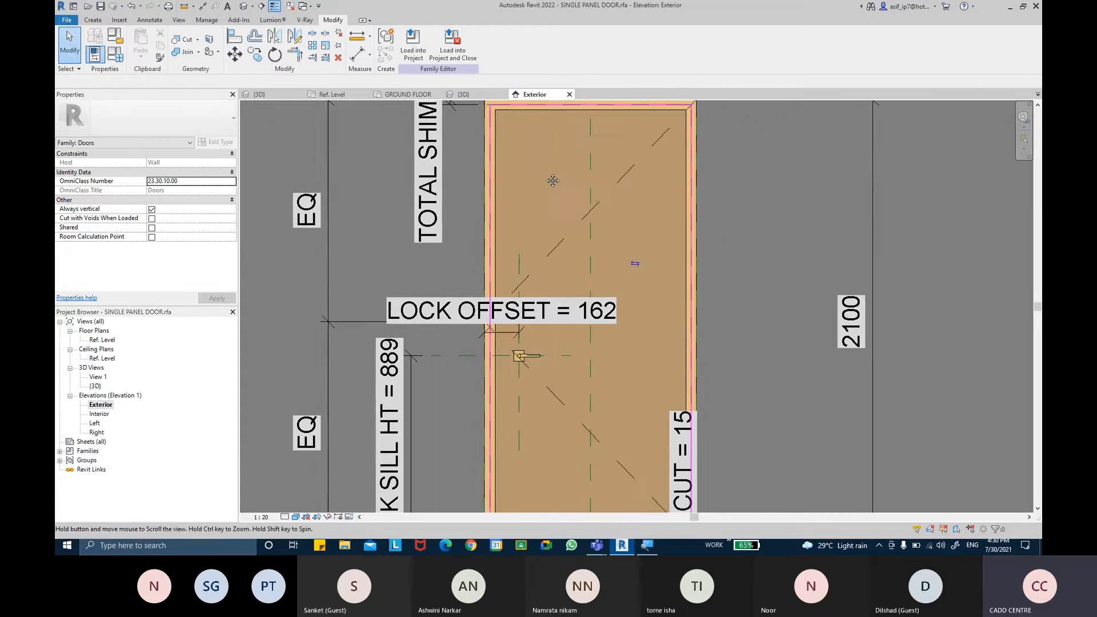
{"action": "middle_click_drag", "start_coordinate": [540, 173], "coordinate": [537, 207]}
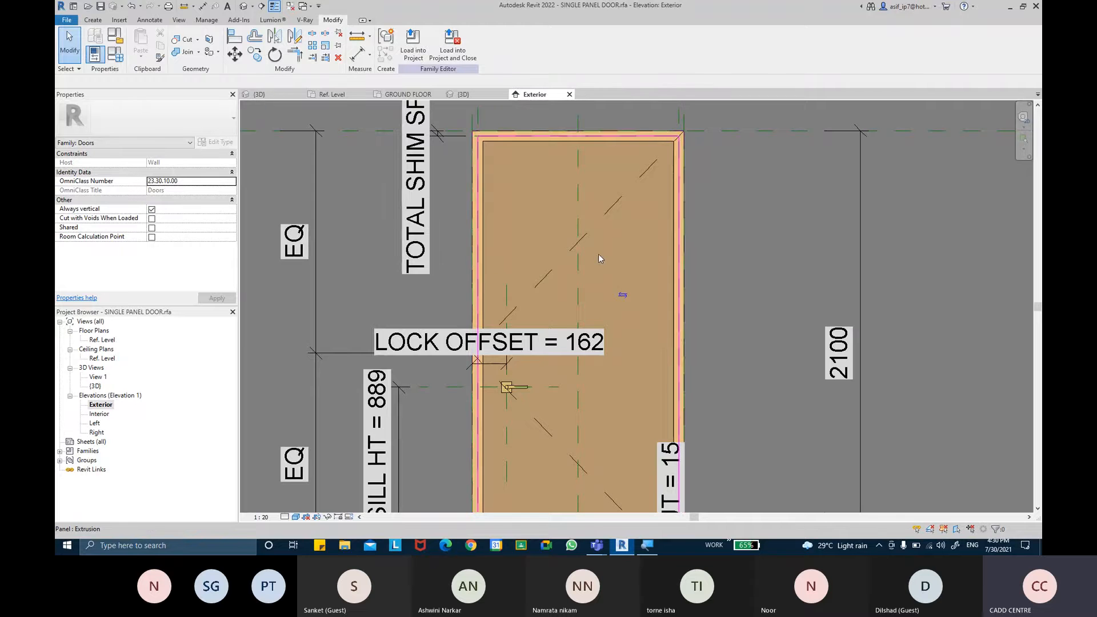
{"action": "scroll", "coordinate": [586, 259], "scroll_direction": "down", "scroll_amount": 3}
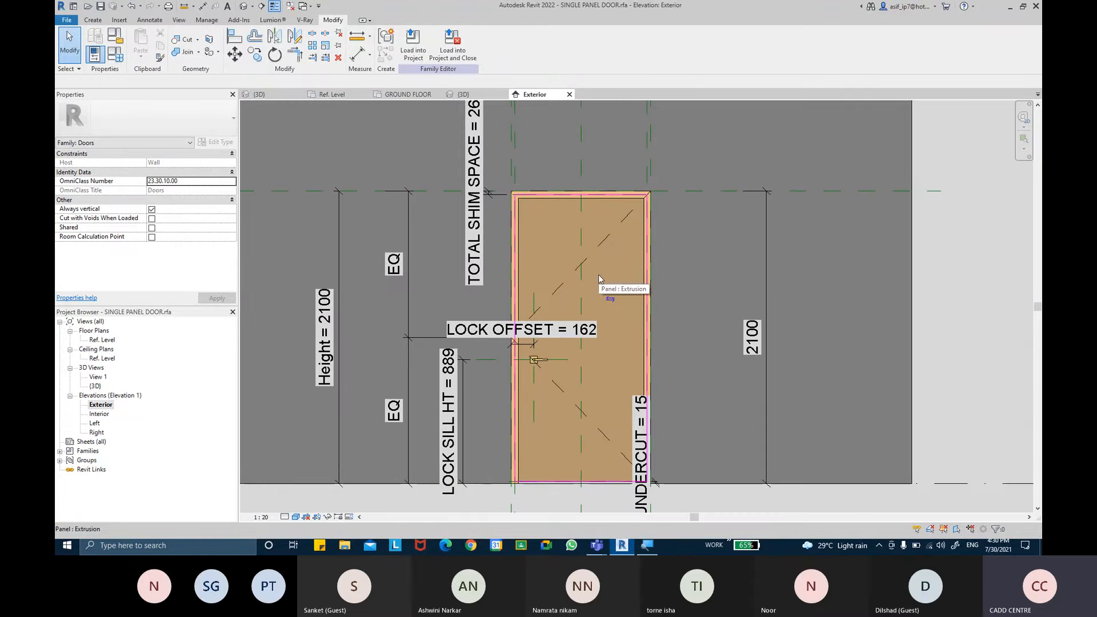
Temporarily isolate the door panel extrusion in the Exterior elevation, and reset the isolation.
{"action": "left_click", "coordinate": [618, 253]}
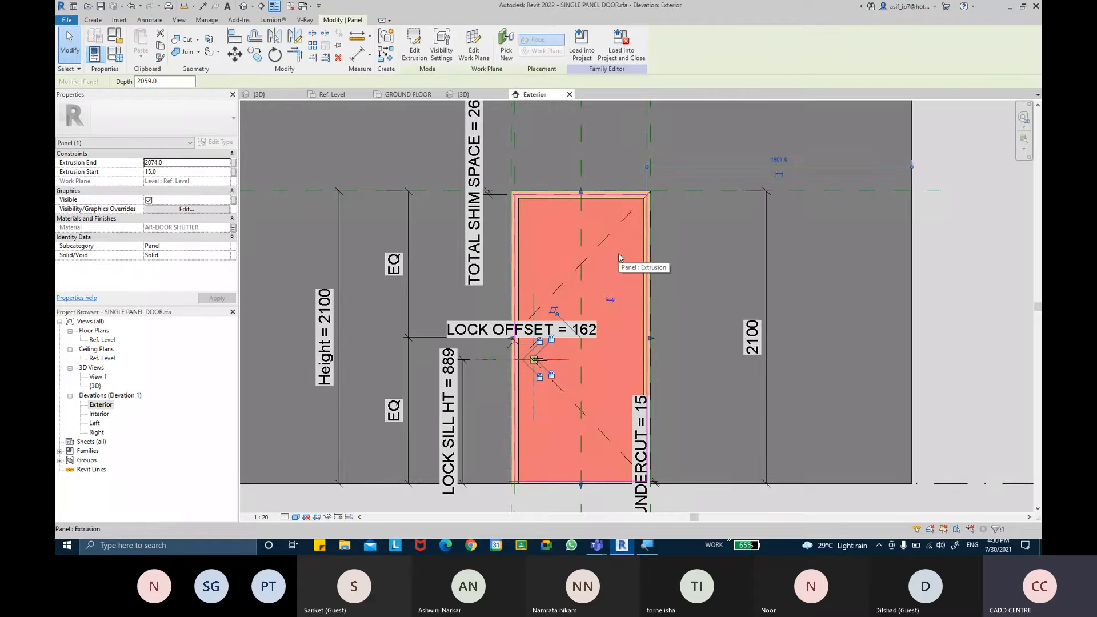
{"action": "left_click", "coordinate": [328, 517]}
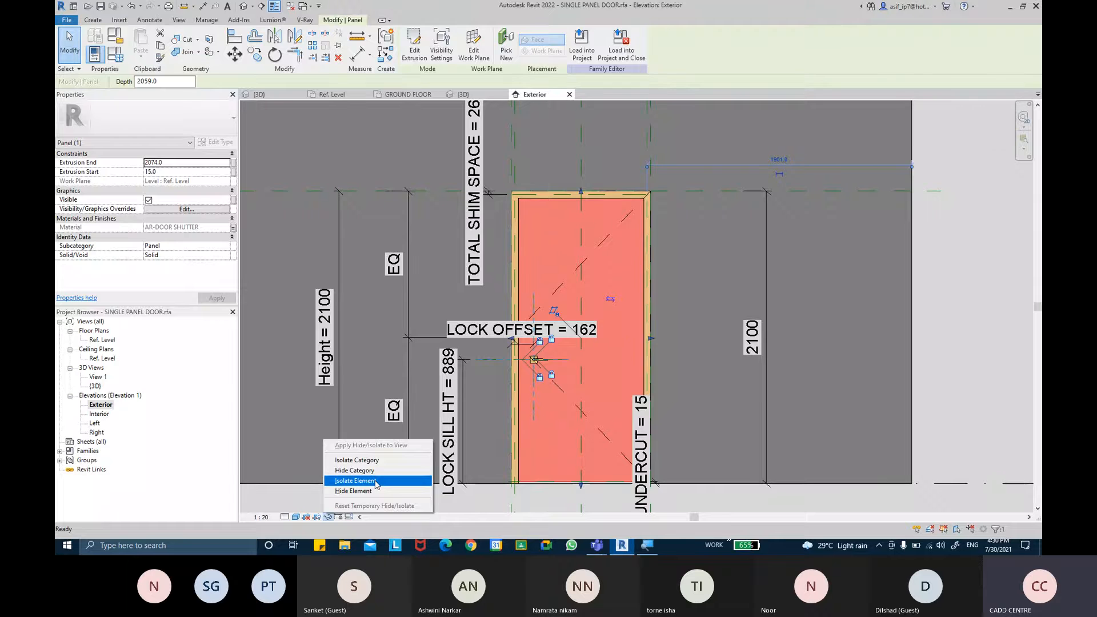
{"action": "left_click", "coordinate": [377, 484]}
{"action": "left_click", "coordinate": [698, 209]}
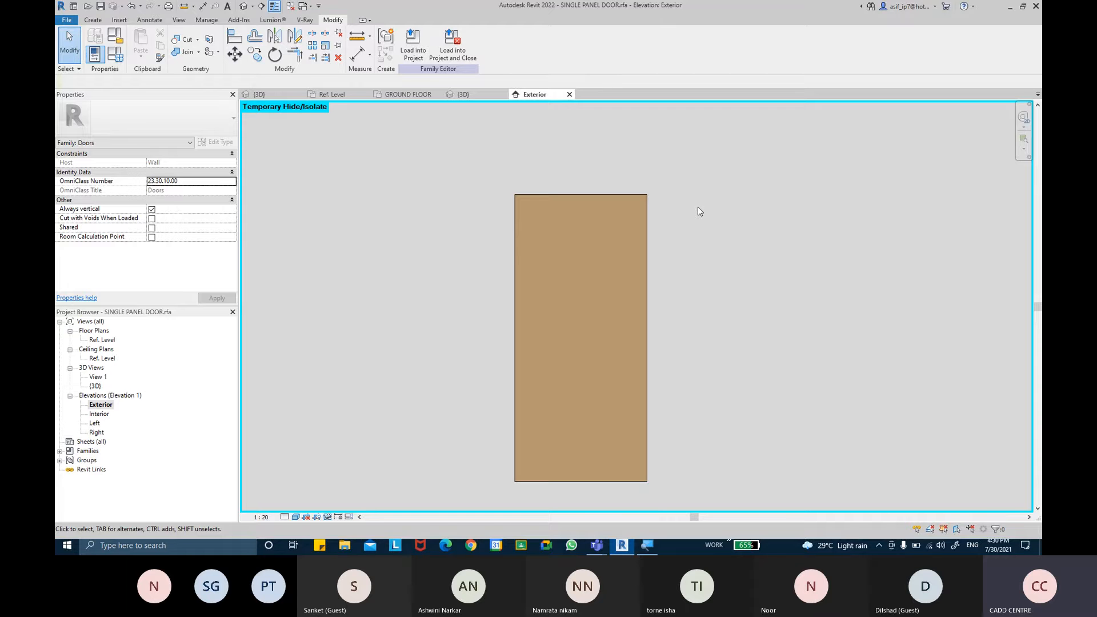
{"action": "left_click", "coordinate": [328, 516]}
{"action": "left_click", "coordinate": [353, 506]}
Temporarily isolate the door panel together with its lever in the Exterior elevation.
{"action": "left_click", "coordinate": [578, 345]}
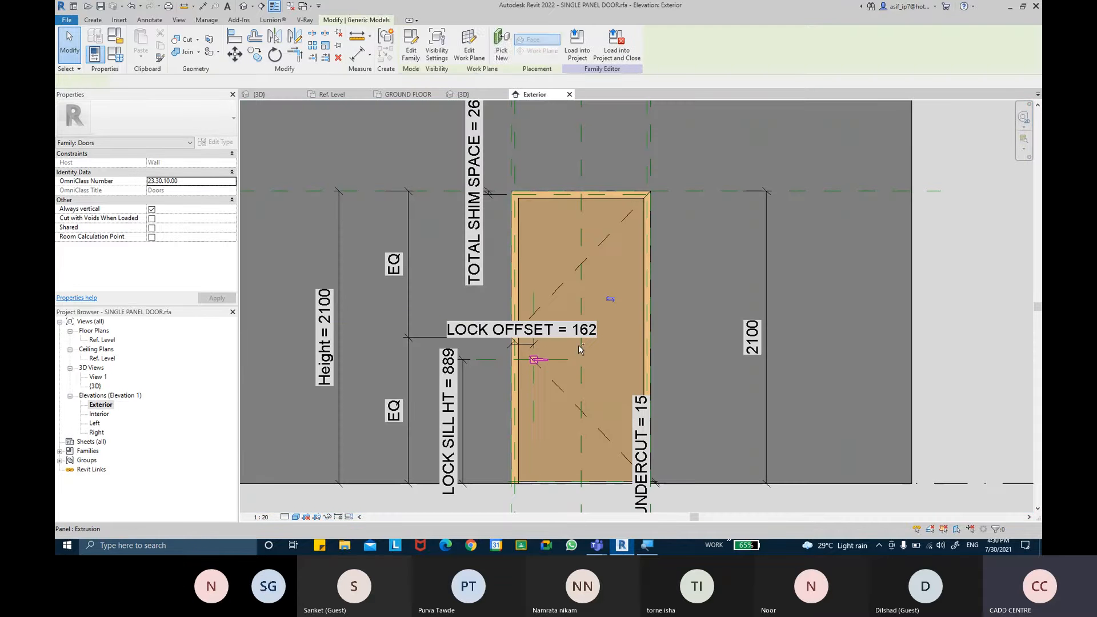
{"action": "left_click", "coordinate": [624, 354]}
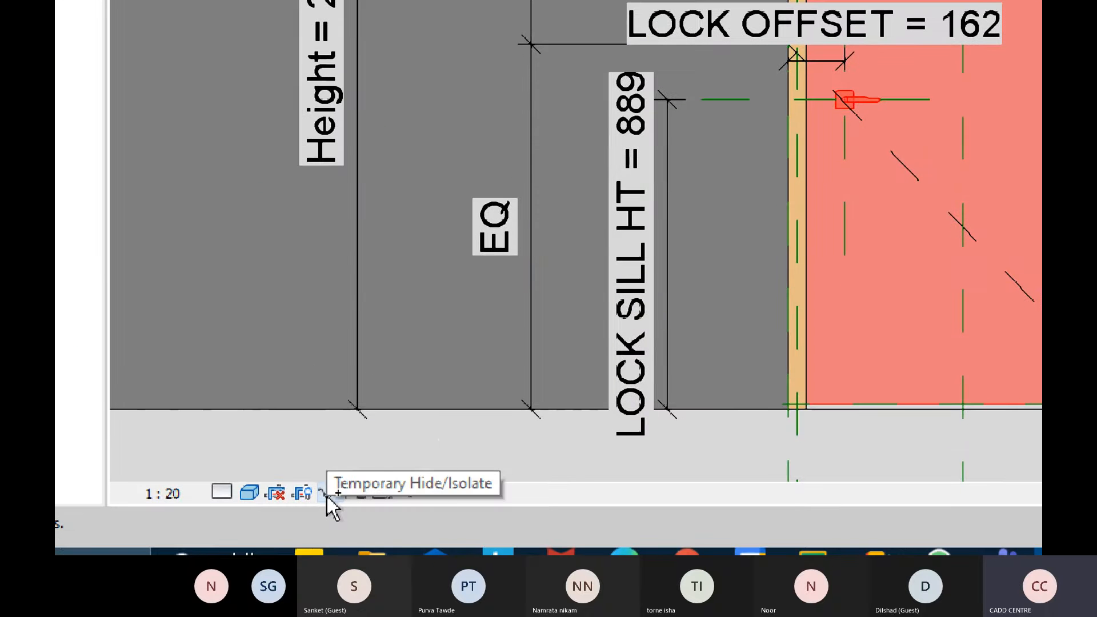
{"action": "left_click", "coordinate": [331, 495]}
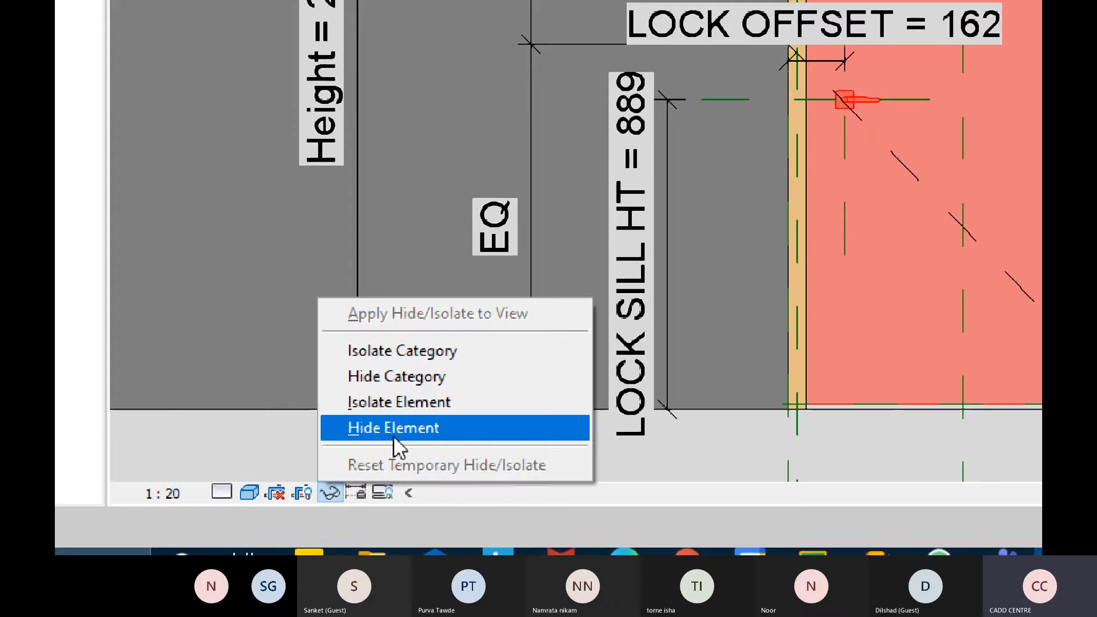
{"action": "left_click", "coordinate": [399, 403]}
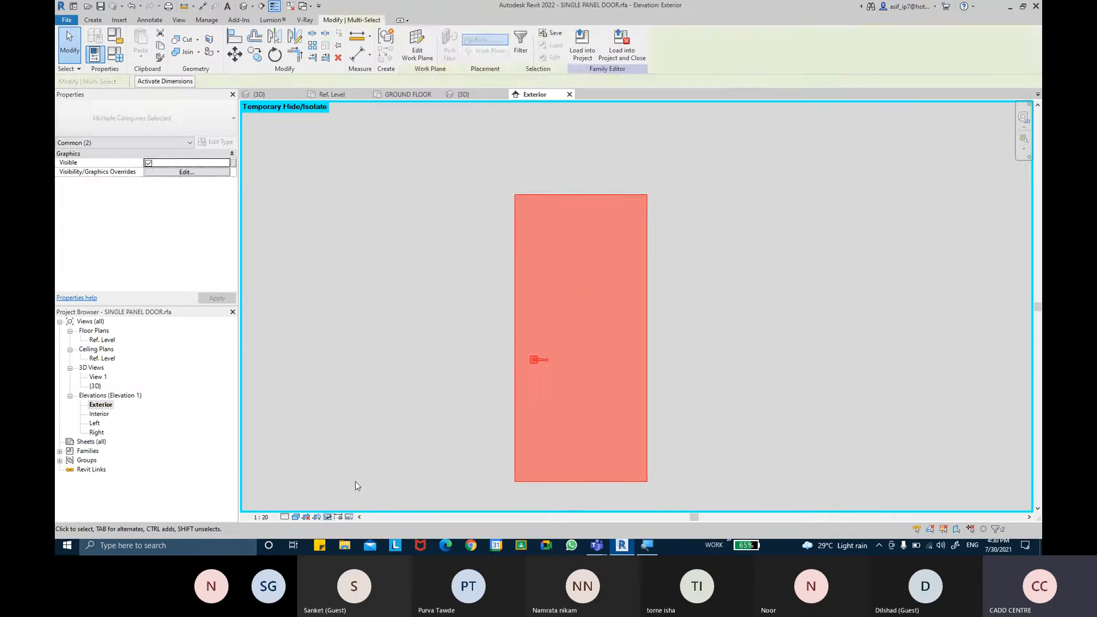
{"action": "left_click", "coordinate": [712, 285]}
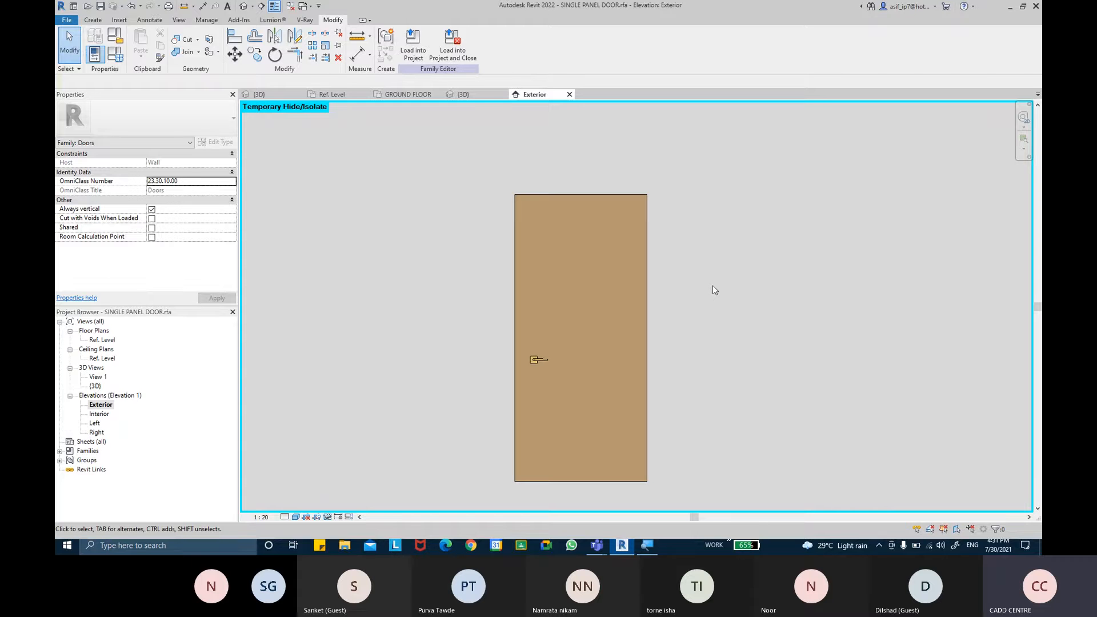
Open the family's Left elevation and frame the door panel's side profile.
{"action": "double_click", "coordinate": [94, 423]}
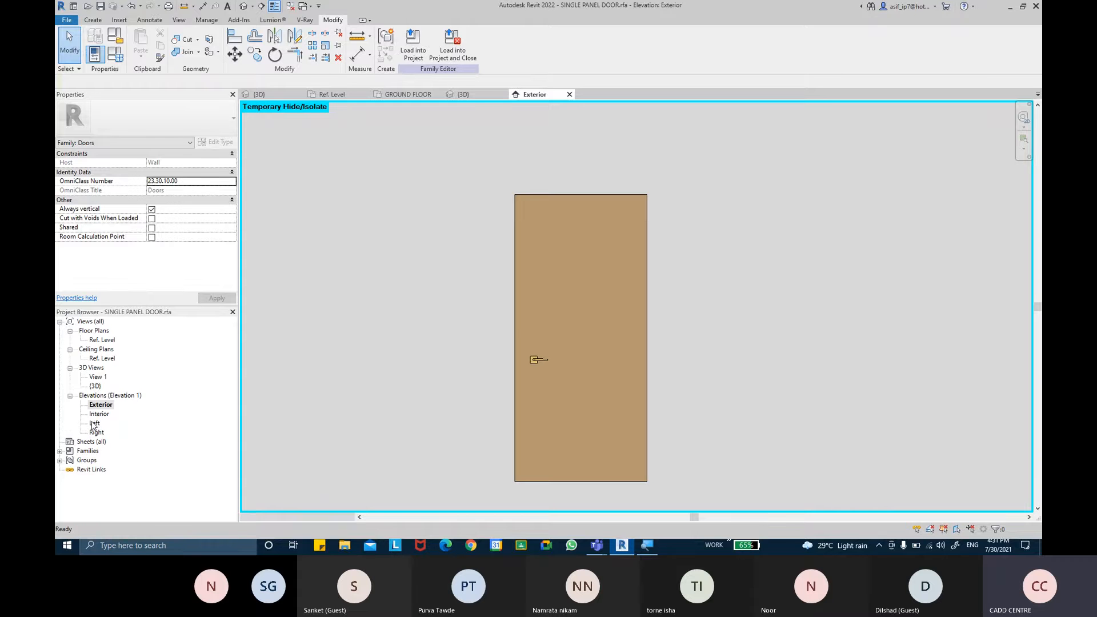
{"action": "left_click", "coordinate": [675, 323]}
{"action": "scroll", "coordinate": [668, 348], "scroll_direction": "up", "scroll_amount": 5}
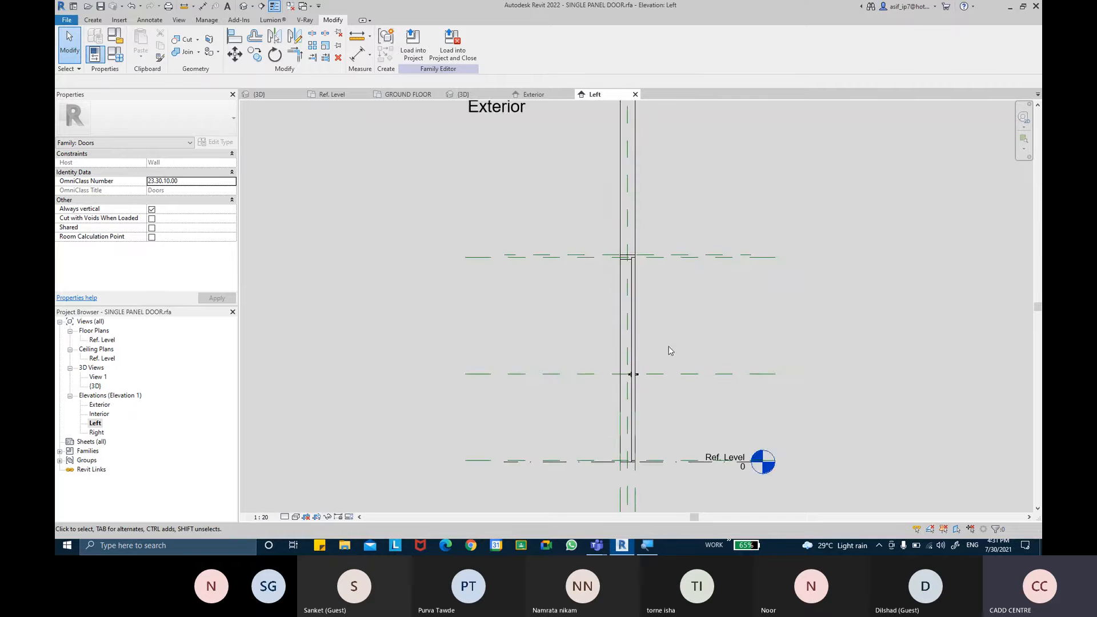
{"action": "mouse_move", "coordinate": [651, 276]}
{"action": "middle_mouse_down"}
{"action": "mouse_move", "coordinate": [656, 297]}
{"action": "mouse_move", "coordinate": [637, 230]}
{"action": "mouse_move", "coordinate": [641, 172]}
{"action": "mouse_move", "coordinate": [635, 187]}
{"action": "middle_mouse_up"}
{"action": "scroll", "coordinate": [636, 230], "scroll_direction": "down", "scroll_amount": 1}
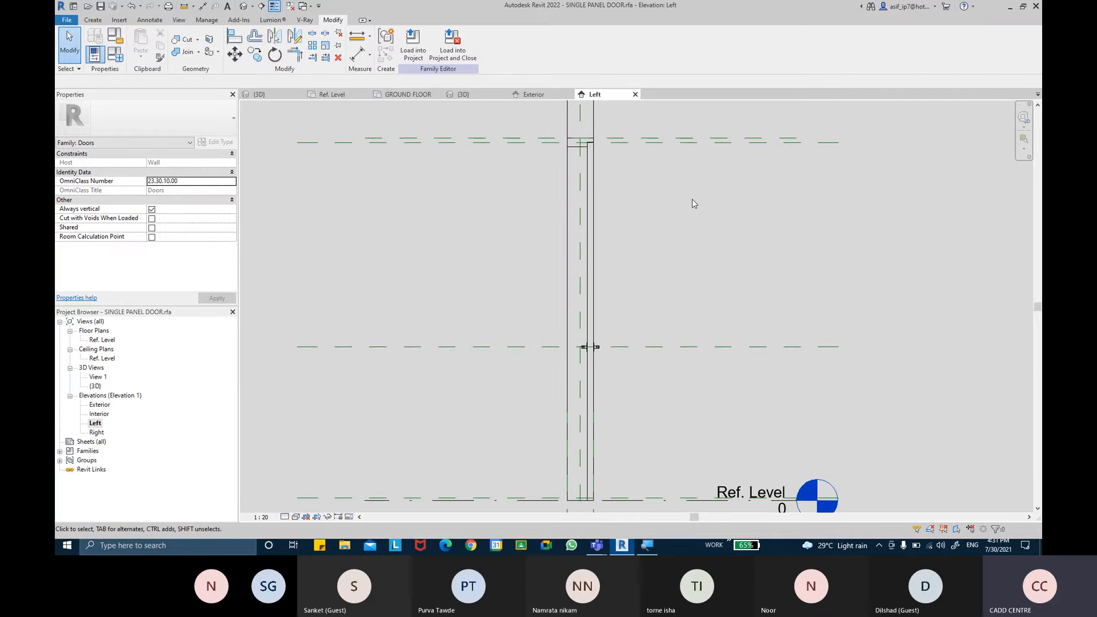
Start a Swept Blend and sketch a 10 mm horizontal path line from the panel's inner face toward the wall centre.
{"action": "left_click", "coordinate": [94, 20]}
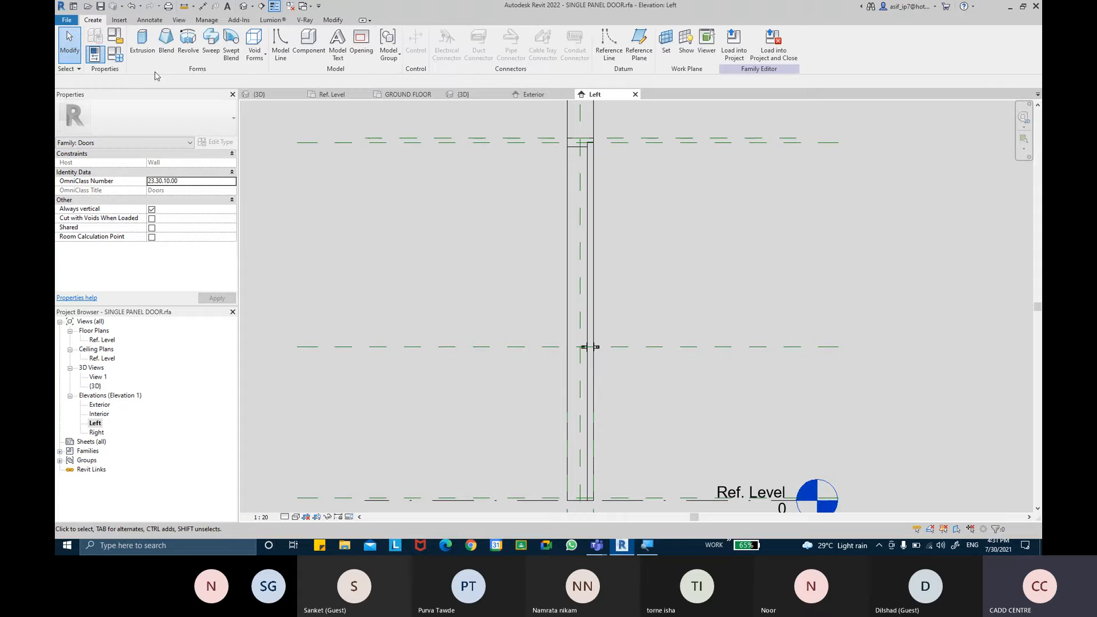
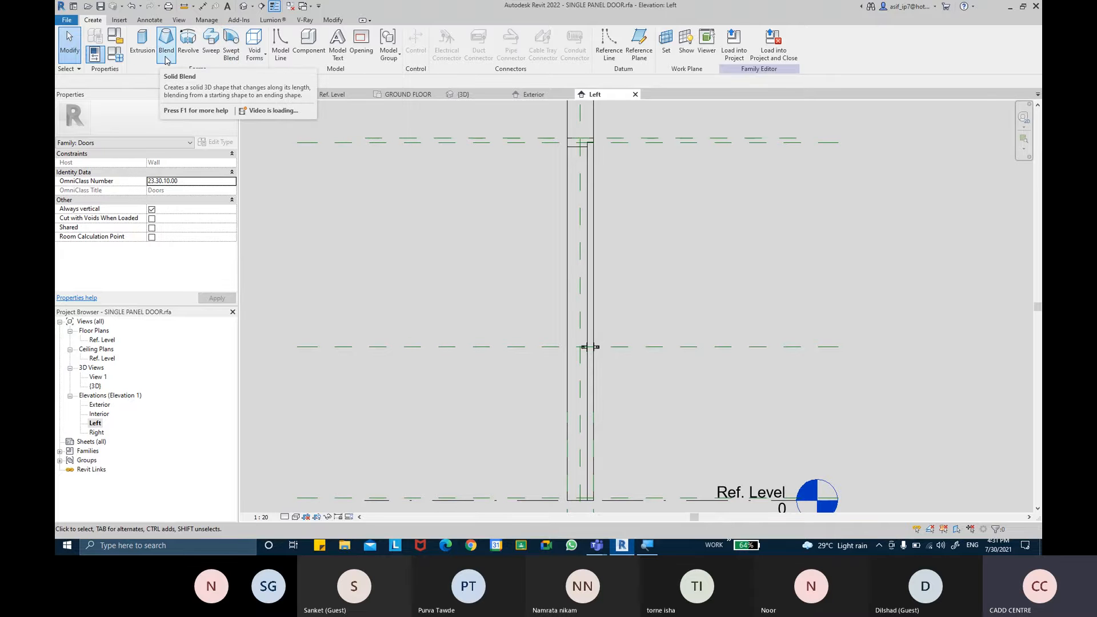
{"action": "left_click", "coordinate": [230, 57]}
{"action": "scroll", "coordinate": [594, 220], "scroll_direction": "up", "scroll_amount": 3}
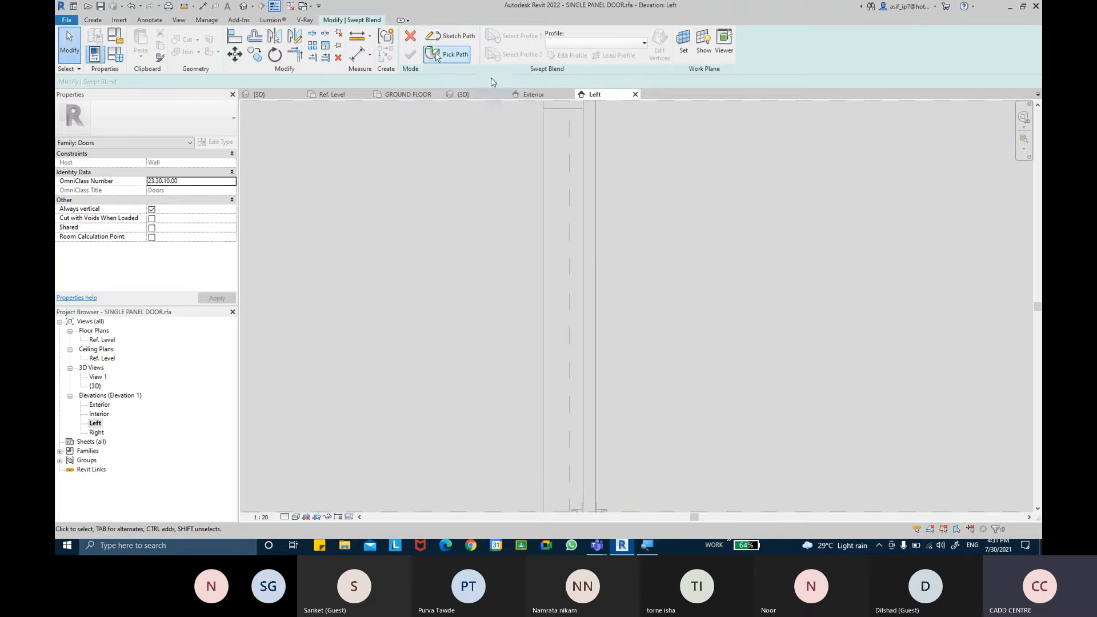
{"action": "left_click", "coordinate": [444, 37]}
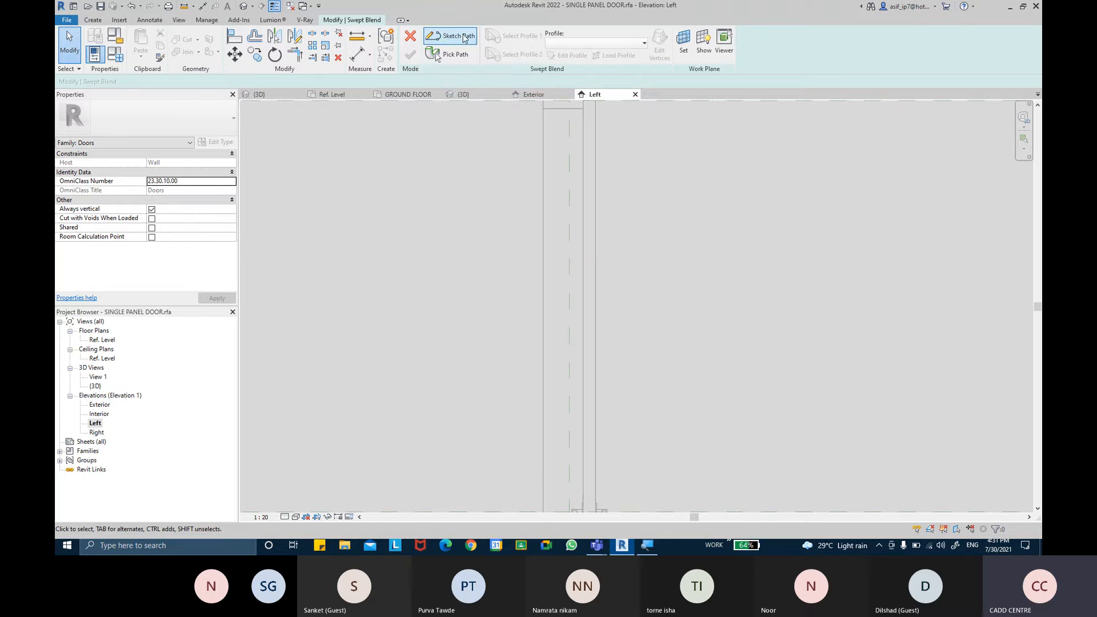
{"action": "left_click", "coordinate": [583, 276]}
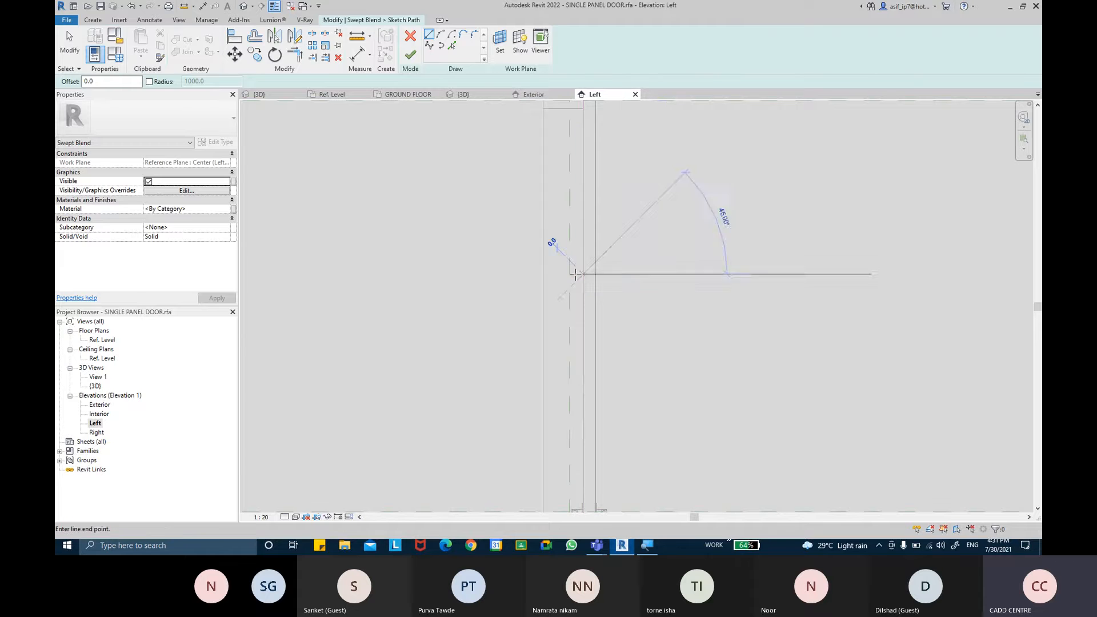
{"action": "scroll", "coordinate": [576, 274], "scroll_direction": "up", "scroll_amount": 3}
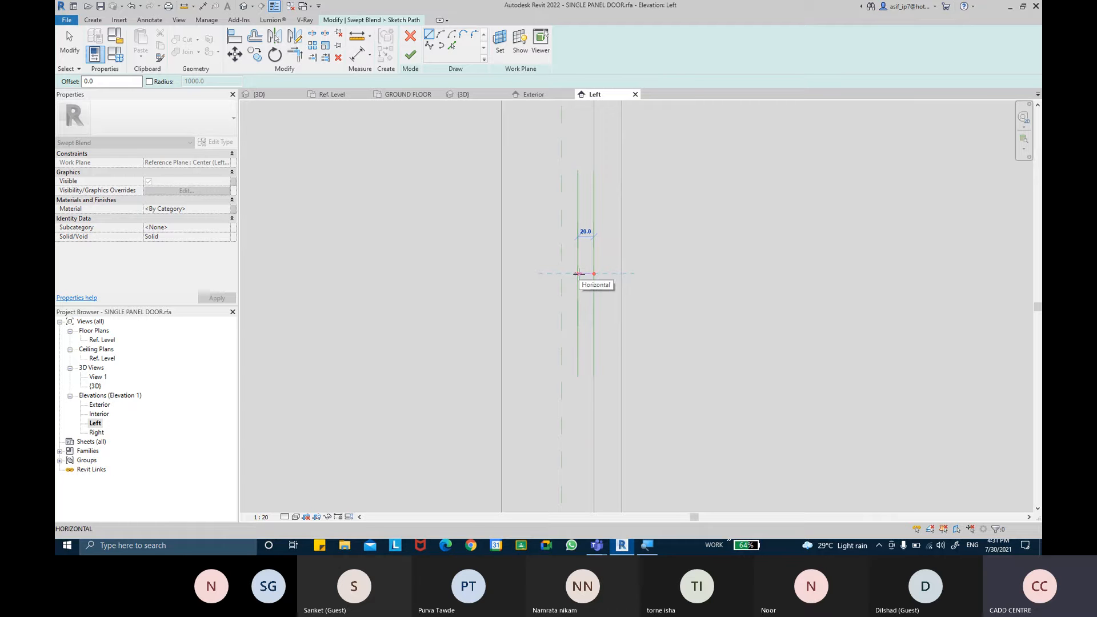
{"action": "type", "text": "10"}
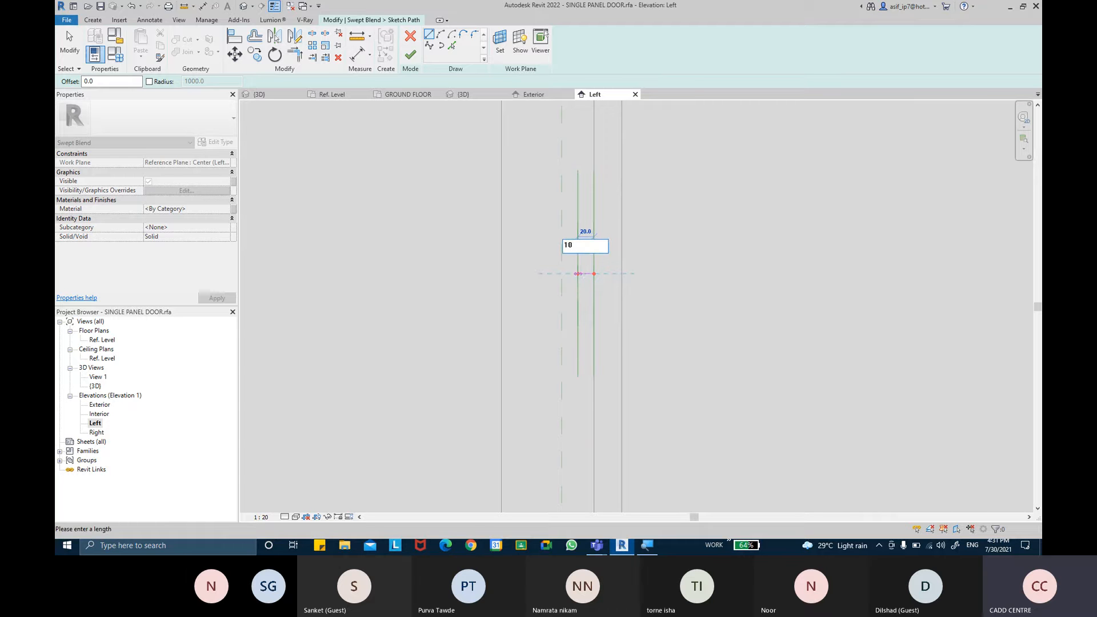
{"action": "key", "text": "Return"}
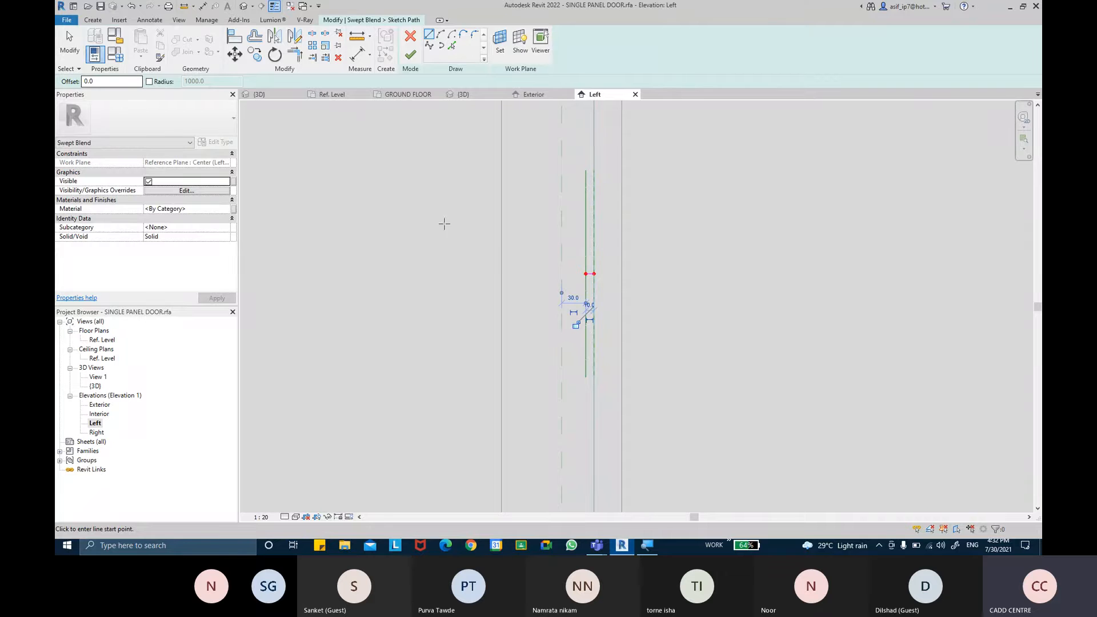
Add an aligned dimension across the ends of the horizontal swept blend path line, placed above the line.
{"action": "scroll", "coordinate": [631, 252], "scroll_direction": "up", "scroll_amount": 2}
{"action": "scroll", "coordinate": [649, 318], "scroll_direction": "up", "scroll_amount": 2}
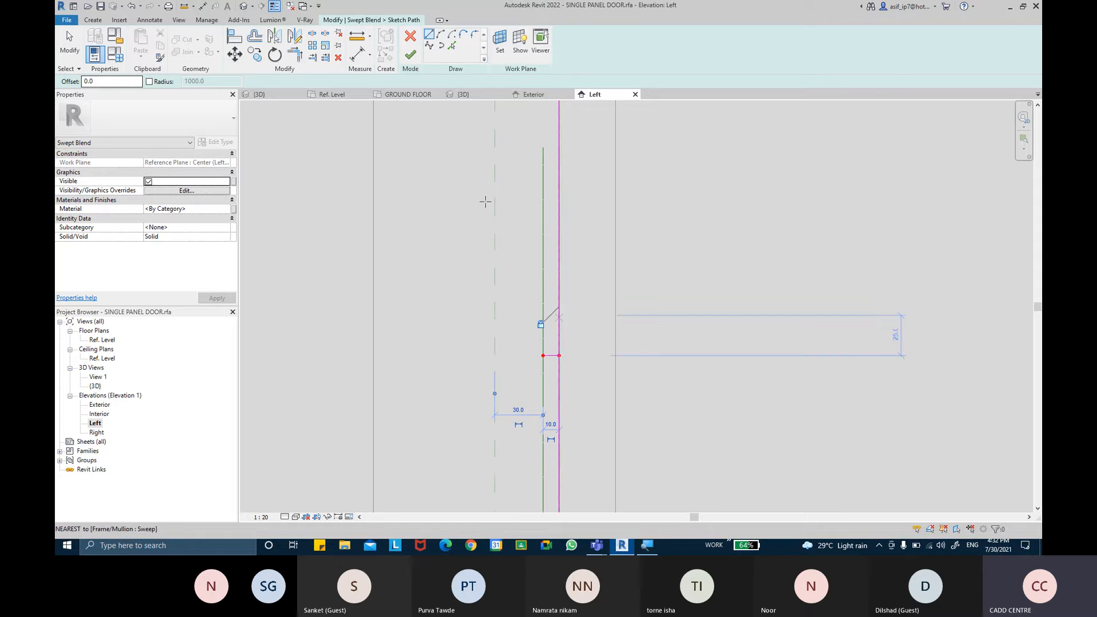
{"action": "left_click", "coordinate": [357, 54]}
{"action": "scroll", "coordinate": [565, 360], "scroll_direction": "up", "scroll_amount": 2}
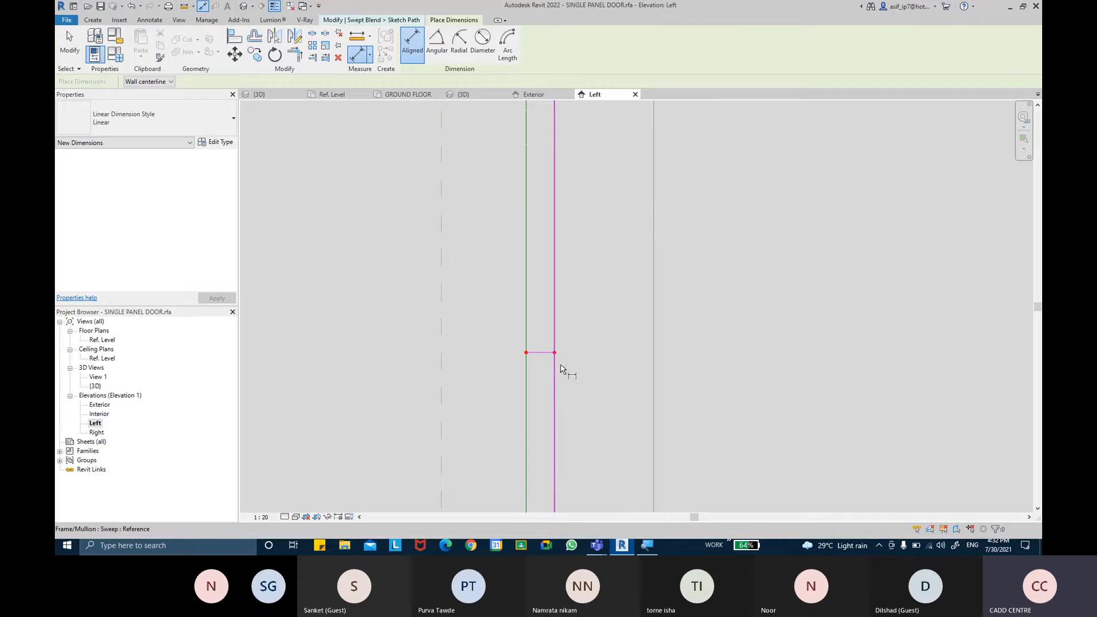
{"action": "left_click", "coordinate": [561, 380]}
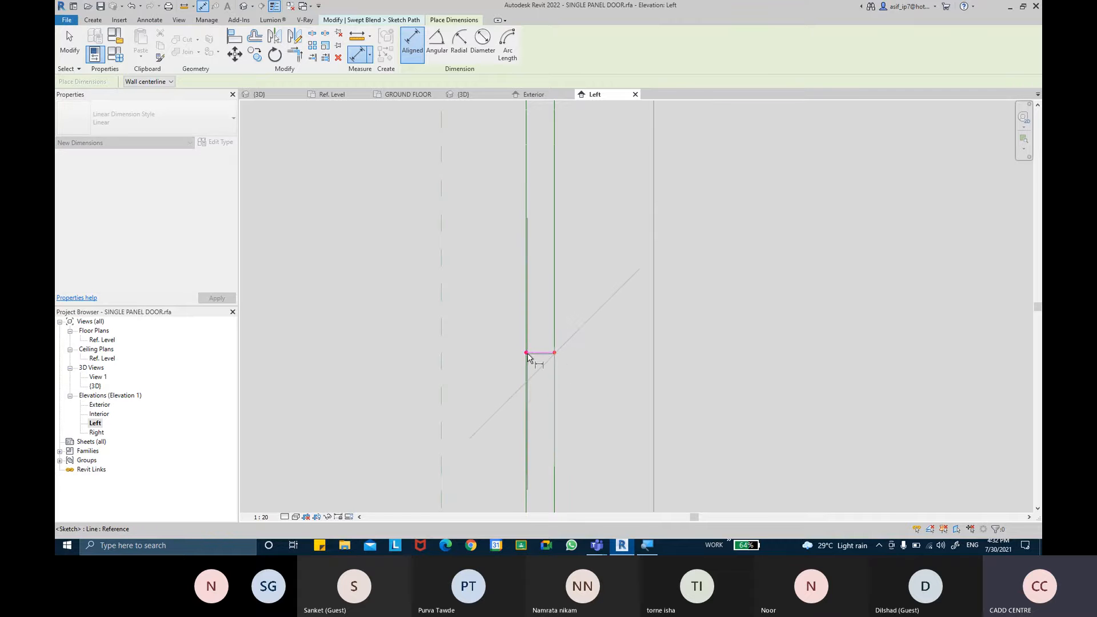
{"action": "left_click", "coordinate": [528, 358]}
{"action": "scroll", "coordinate": [528, 274], "scroll_direction": "down", "scroll_amount": 3}
{"action": "middle_click_drag", "start_coordinate": [528, 289], "coordinate": [523, 443]}
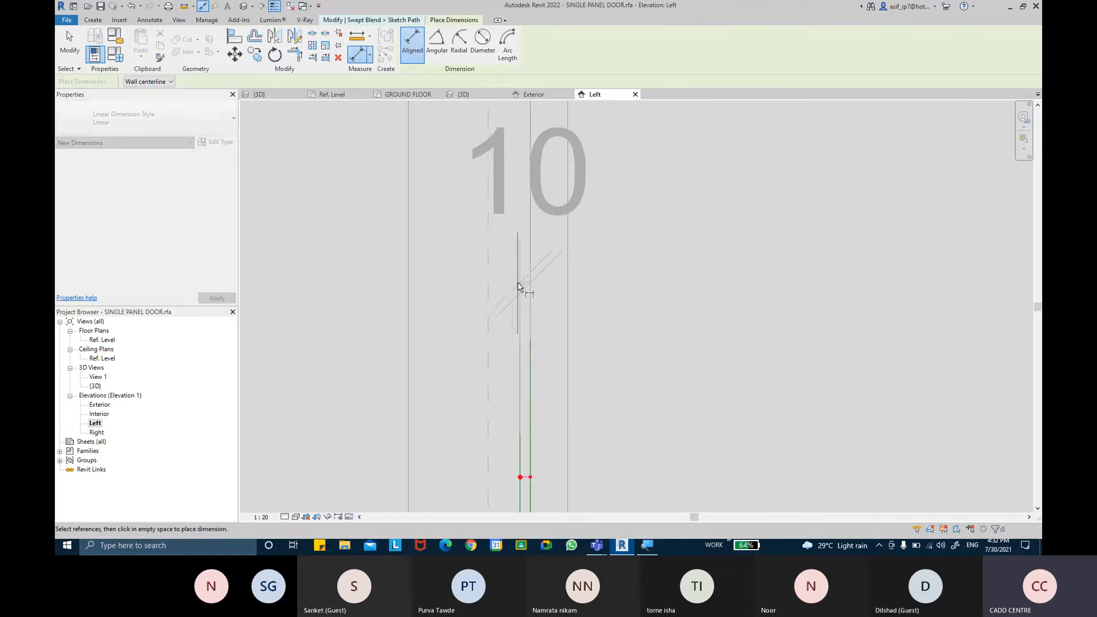
{"action": "left_click", "coordinate": [520, 289]}
Label the path length dimension with a new family type parameter named BEVEL DEPTH.
{"action": "left_click", "coordinate": [69, 44]}
{"action": "left_click", "coordinate": [528, 171]}
{"action": "left_click", "coordinate": [501, 43]}
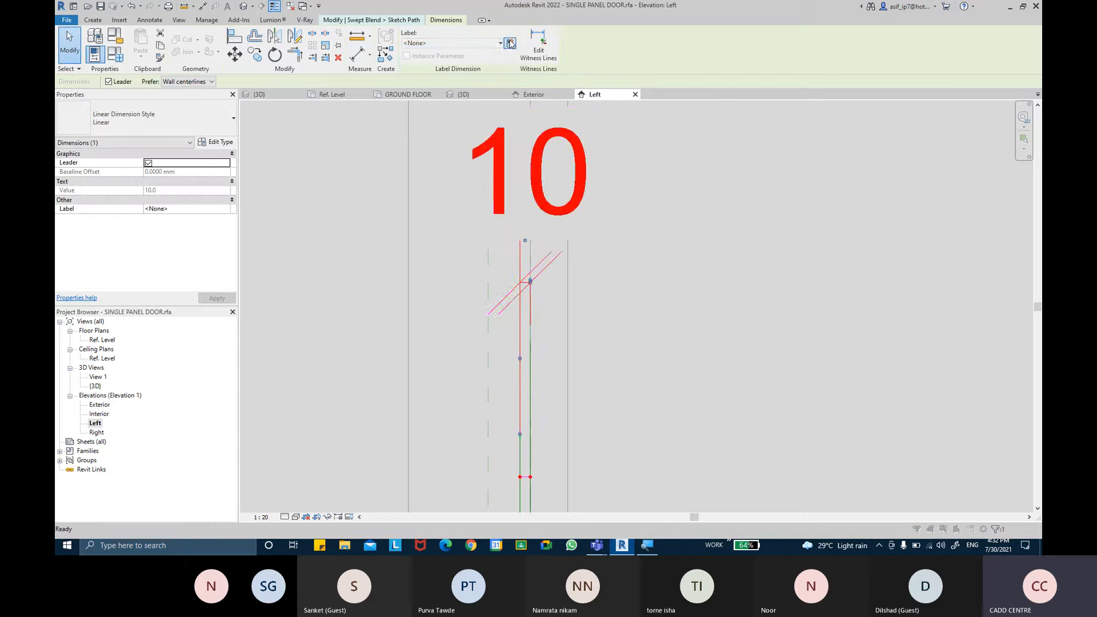
{"action": "left_click", "coordinate": [425, 60]}
{"action": "type", "text": "BEVEL "}
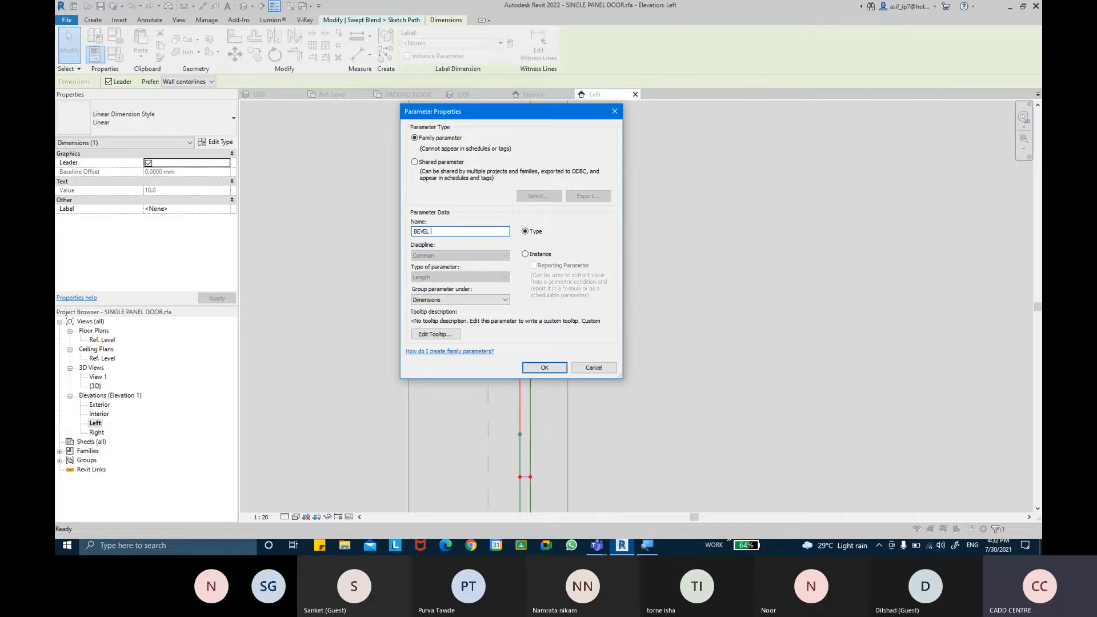
{"action": "type", "text": "DEPTH"}
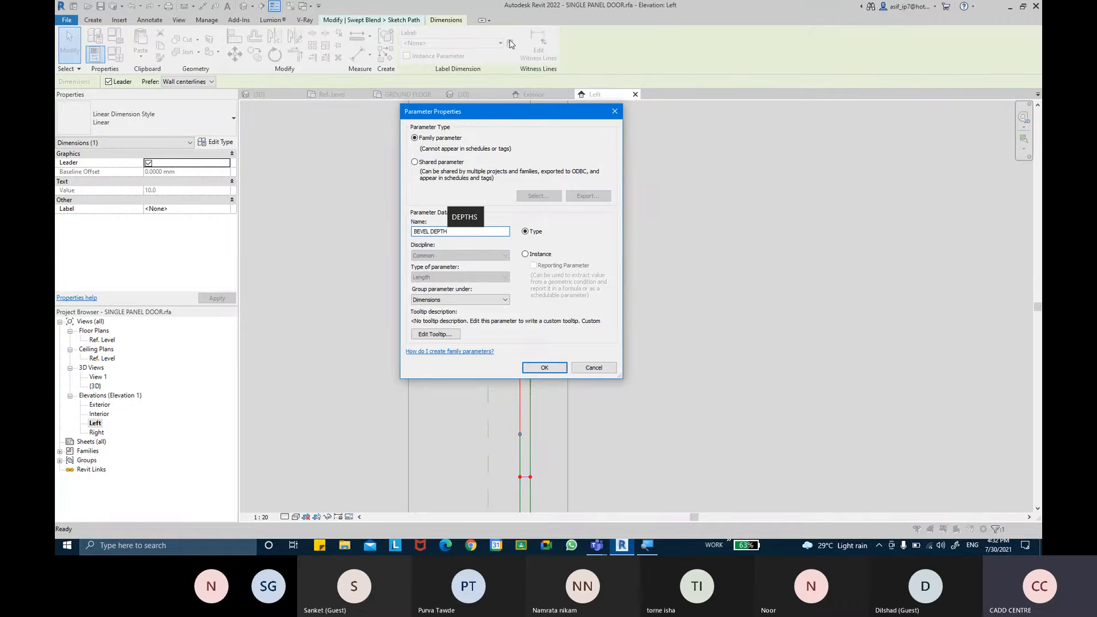
{"action": "key", "text": "Return"}
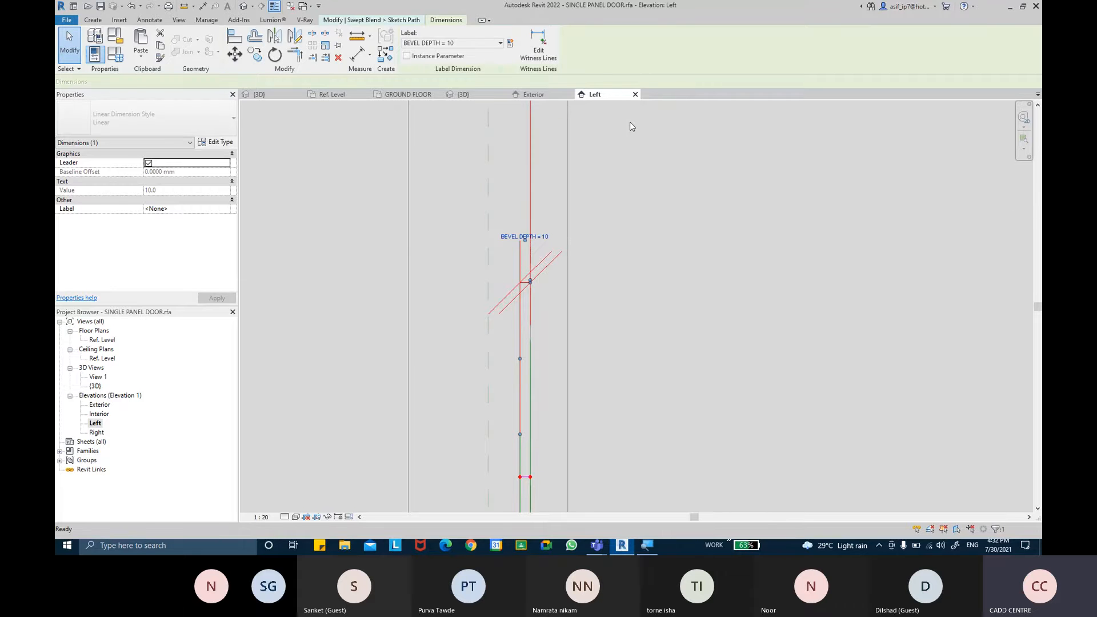
Set the Left elevation's scale to 1:2 and finish the swept blend path sketch.
{"action": "left_click", "coordinate": [629, 122]}
{"action": "left_click", "coordinate": [260, 517]}
{"action": "left_click", "coordinate": [279, 384]}
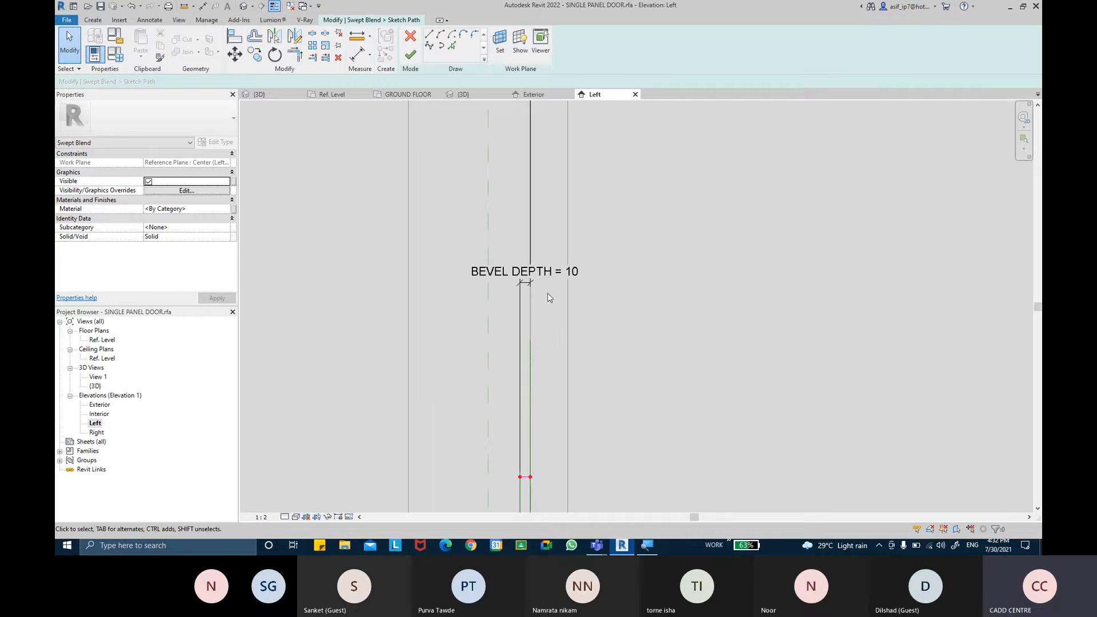
{"action": "middle_click_drag", "start_coordinate": [571, 469], "coordinate": [585, 358]}
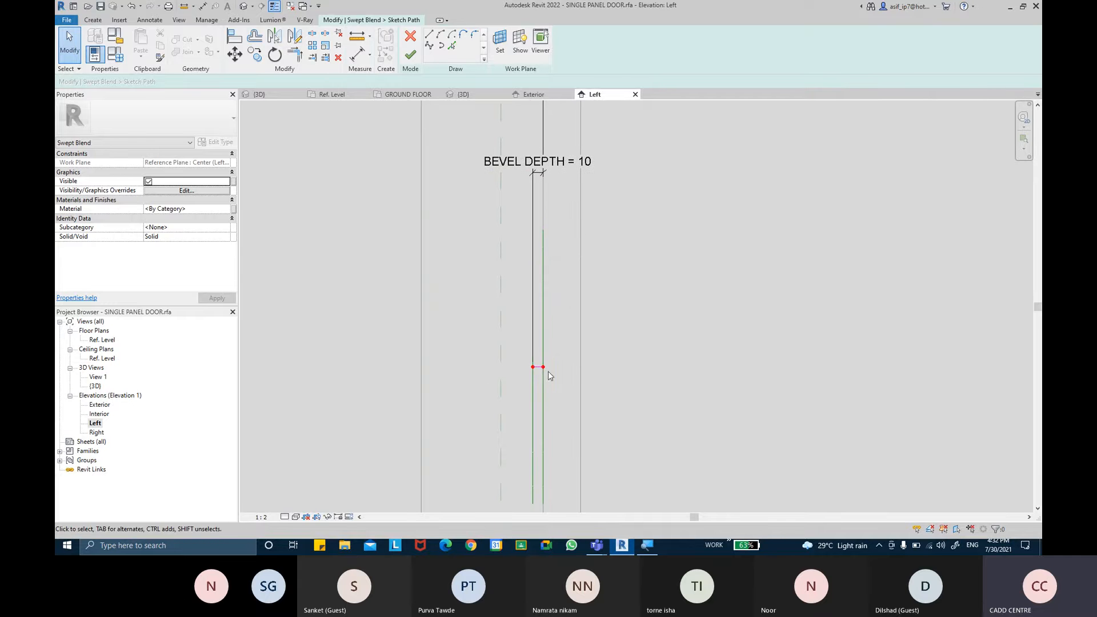
{"action": "left_click", "coordinate": [410, 55]}
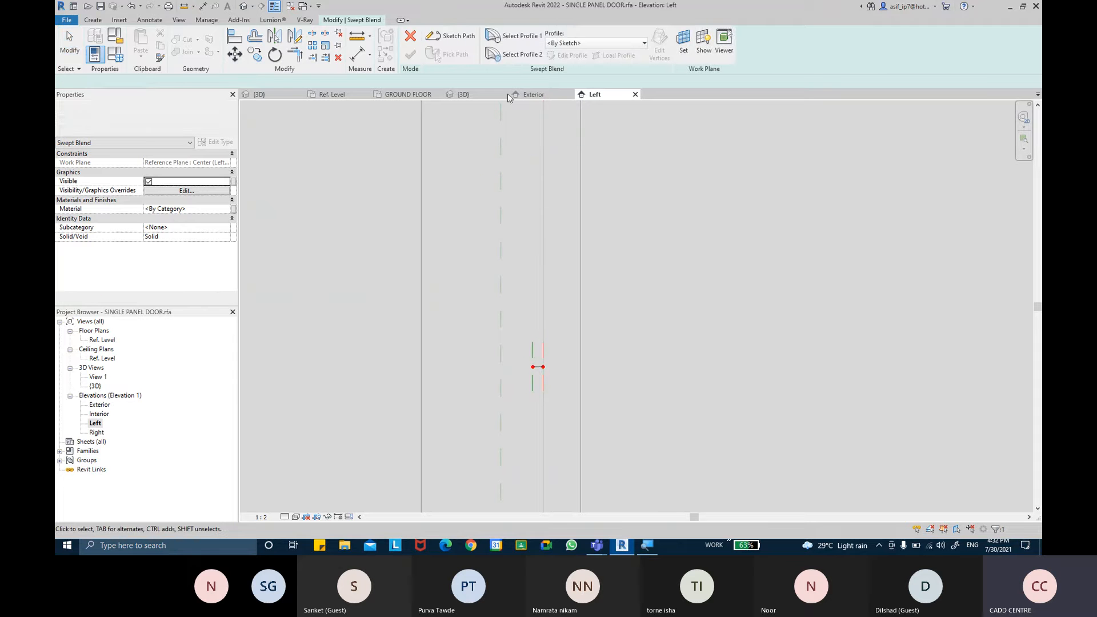
Select Profile 2 of the swept blend, switch to the Exterior elevation and start editing the profile sketch.
{"action": "left_click", "coordinate": [525, 55]}
{"action": "left_click", "coordinate": [539, 41]}
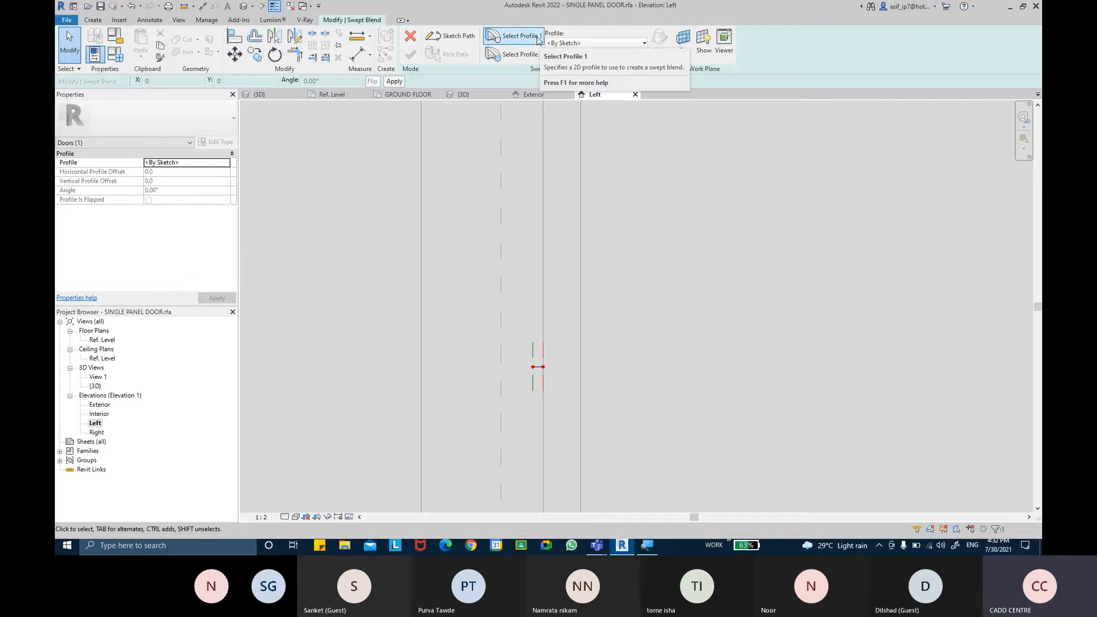
{"action": "left_click", "coordinate": [523, 60]}
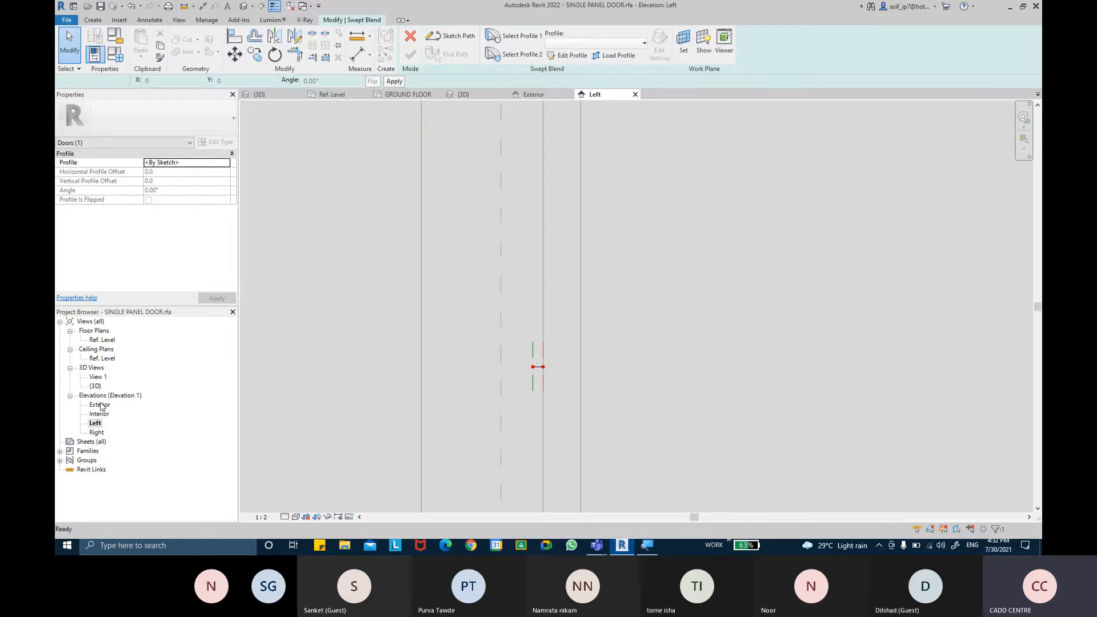
{"action": "double_click", "coordinate": [100, 404]}
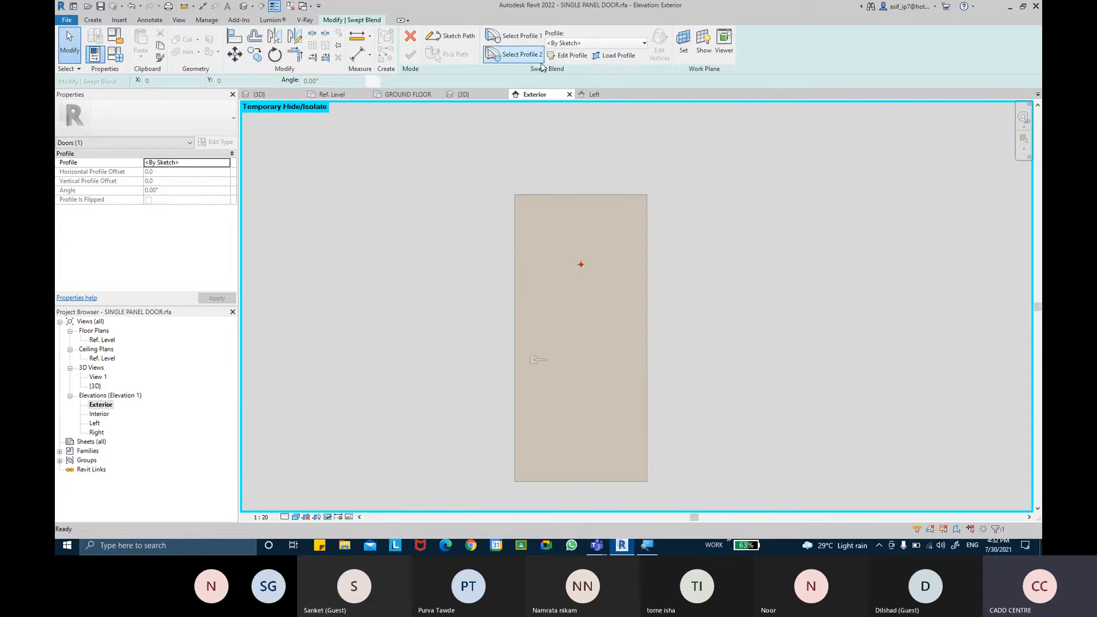
{"action": "left_click", "coordinate": [571, 56]}
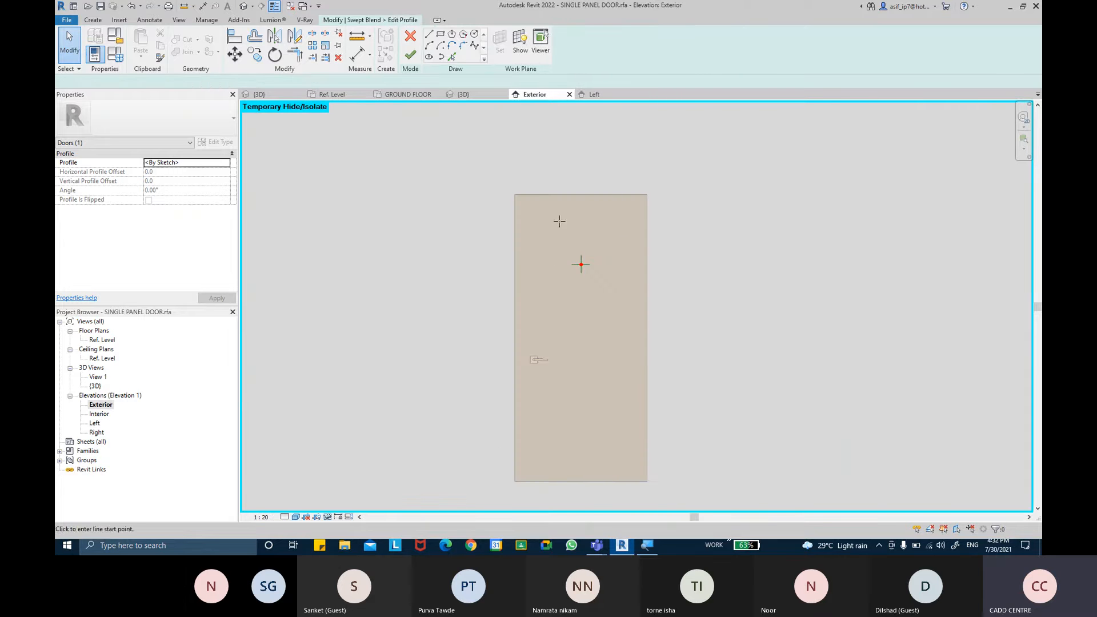
Sketch a rectangle about 280 mm wide and 920 mm high on the door panel, above the lever and left of the path point.
{"action": "key", "text": "l"}
{"action": "key", "text": "i"}
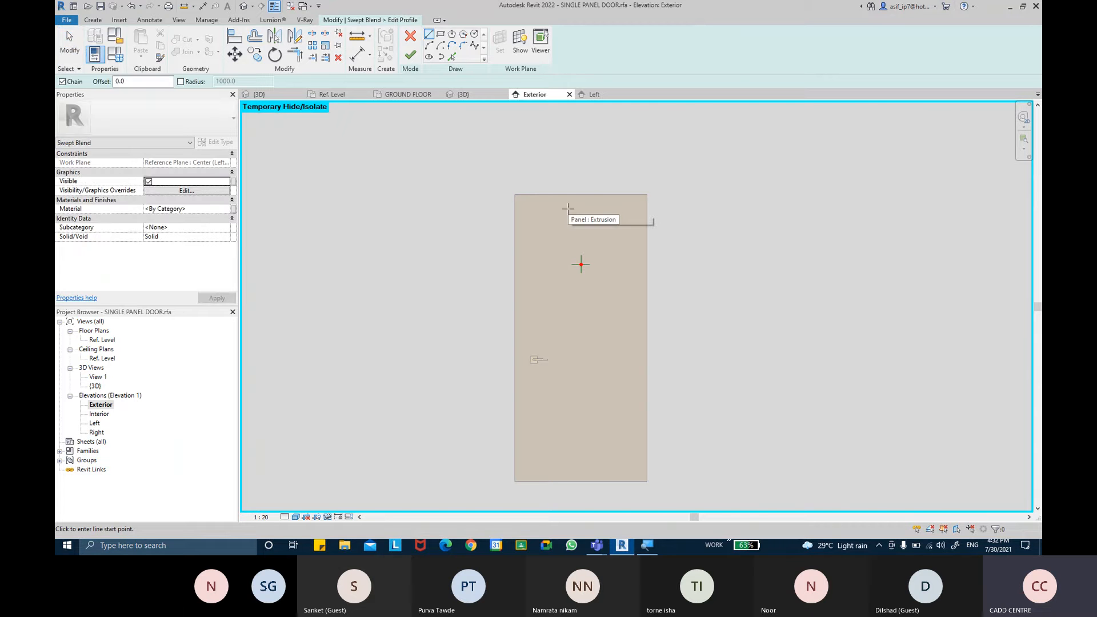
{"action": "scroll", "coordinate": [590, 234], "scroll_direction": "up", "scroll_amount": 3}
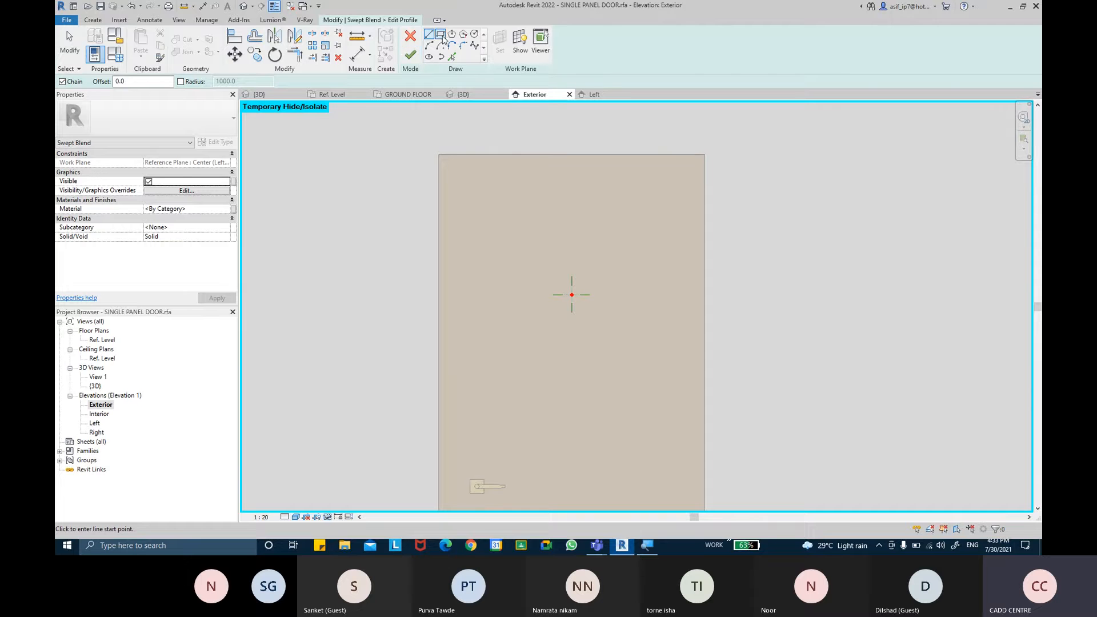
{"action": "left_click", "coordinate": [439, 35]}
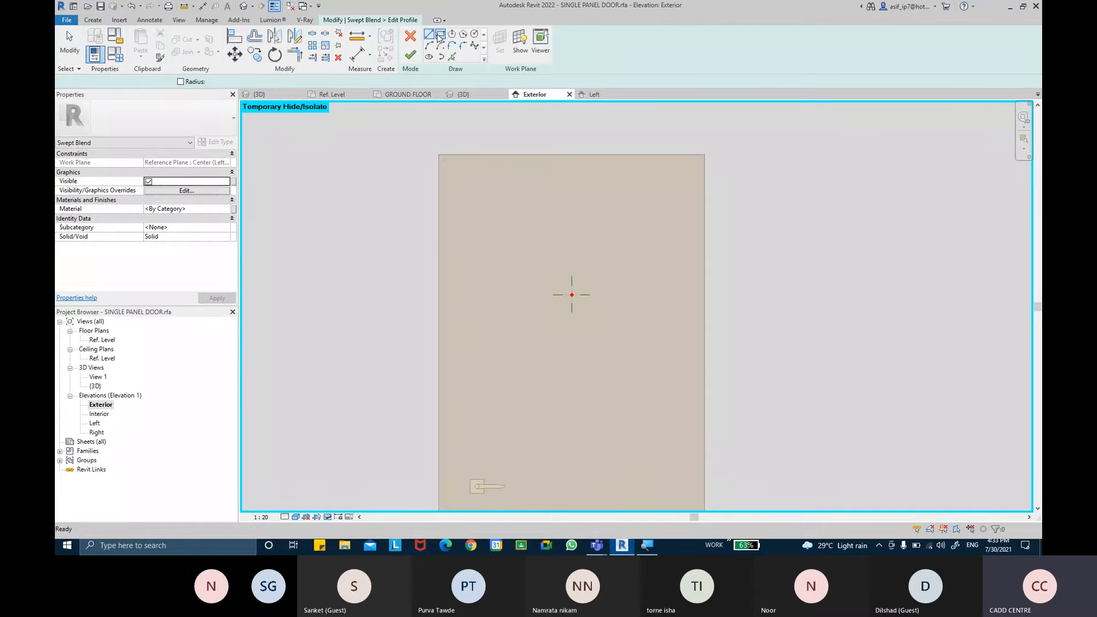
{"action": "left_click", "coordinate": [482, 198]}
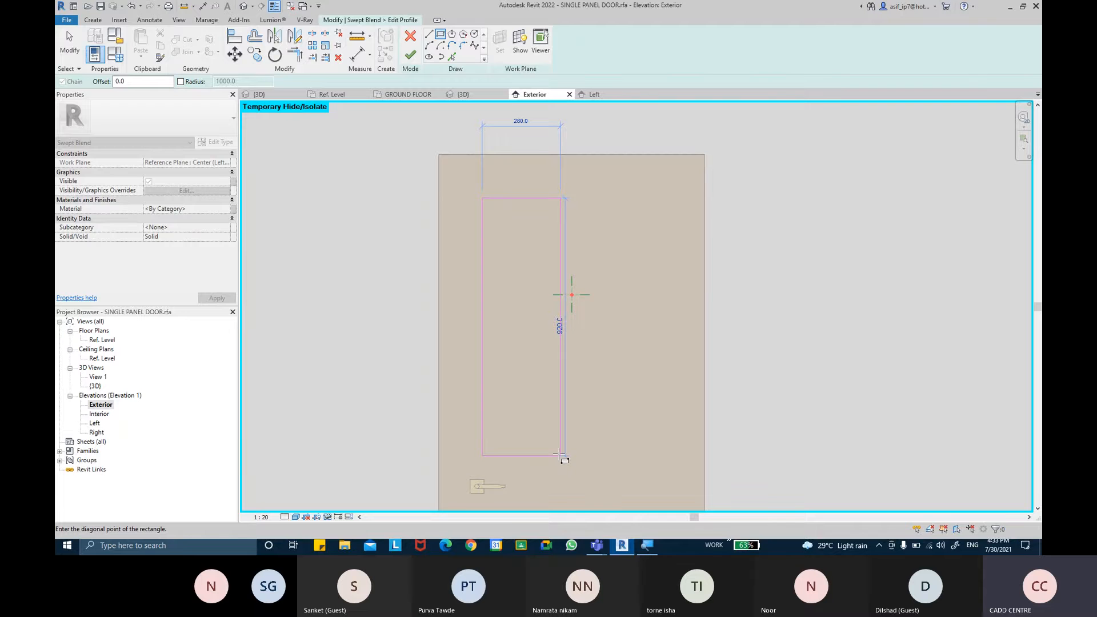
{"action": "left_click", "coordinate": [560, 456]}
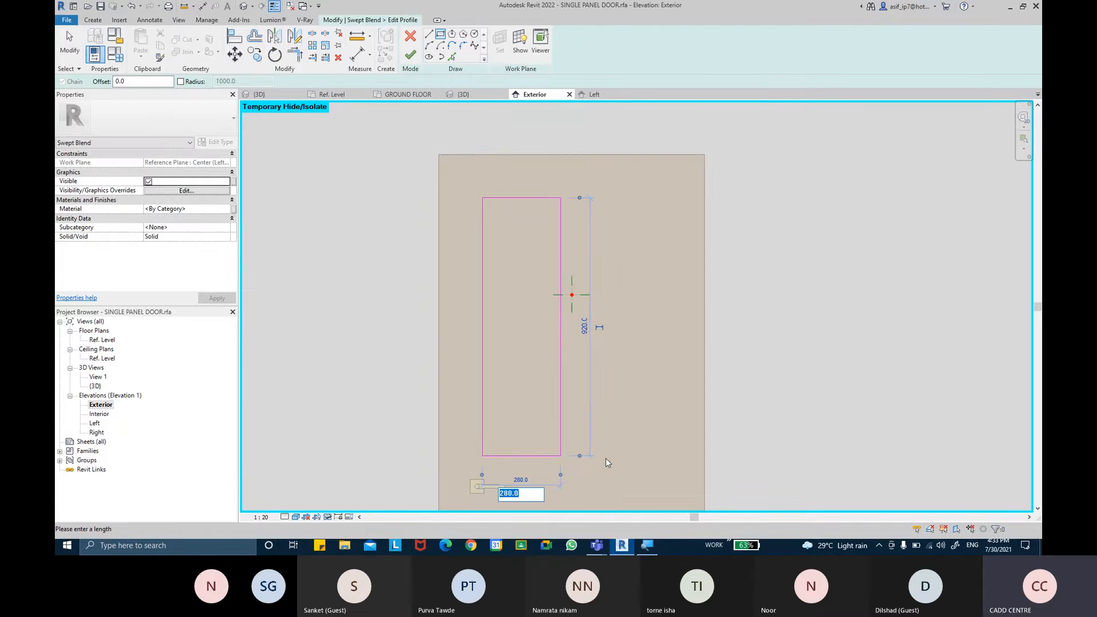
Set the profile rectangle's width to 300 mm and its height to 950 mm.
{"action": "type", "text": "300"}
{"action": "key", "text": "Return"}
{"action": "left_click", "coordinate": [590, 326]}
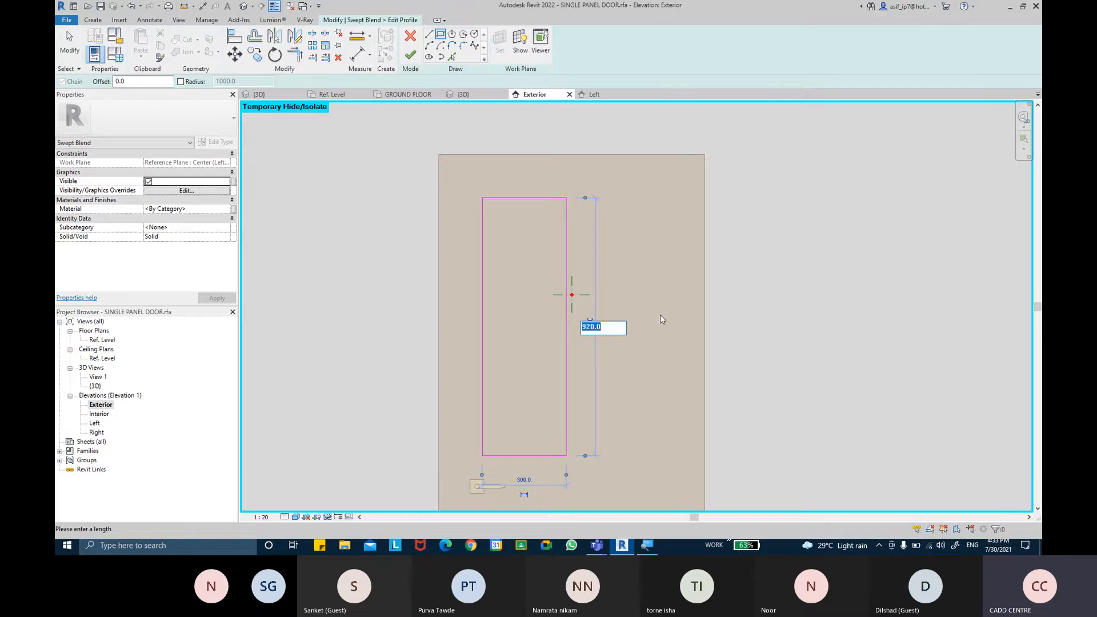
{"action": "type", "text": "95"}
{"action": "key", "text": "Return"}
{"action": "key", "text": "Escape"}
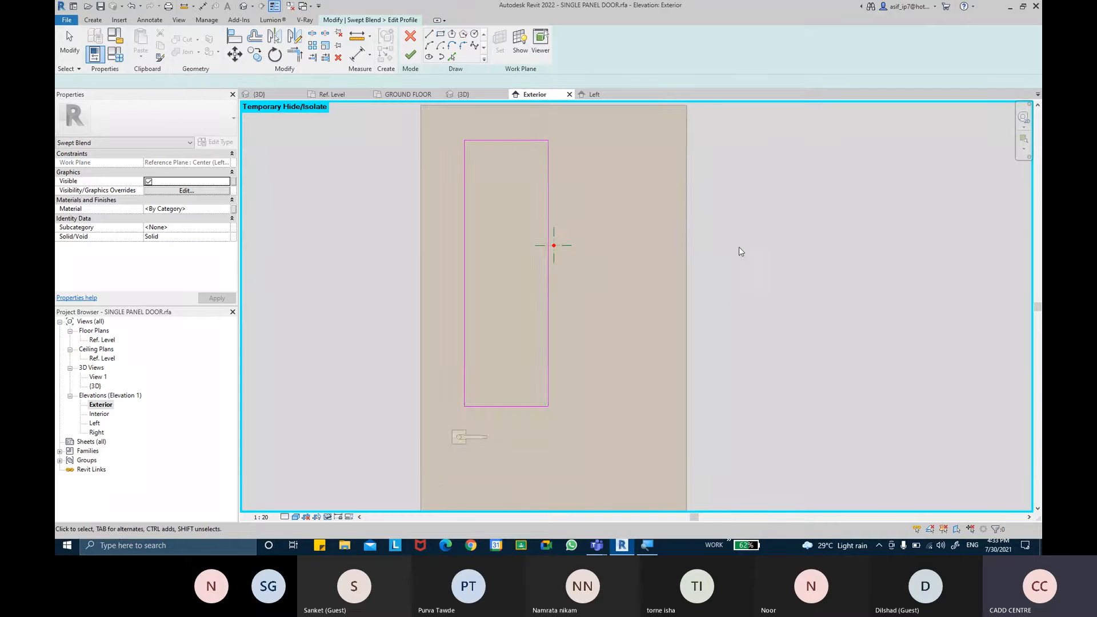
Dimension the profile rectangle's height beside the door panel and its width above the panel.
{"action": "scroll", "coordinate": [736, 248], "scroll_direction": "down", "scroll_amount": 2}
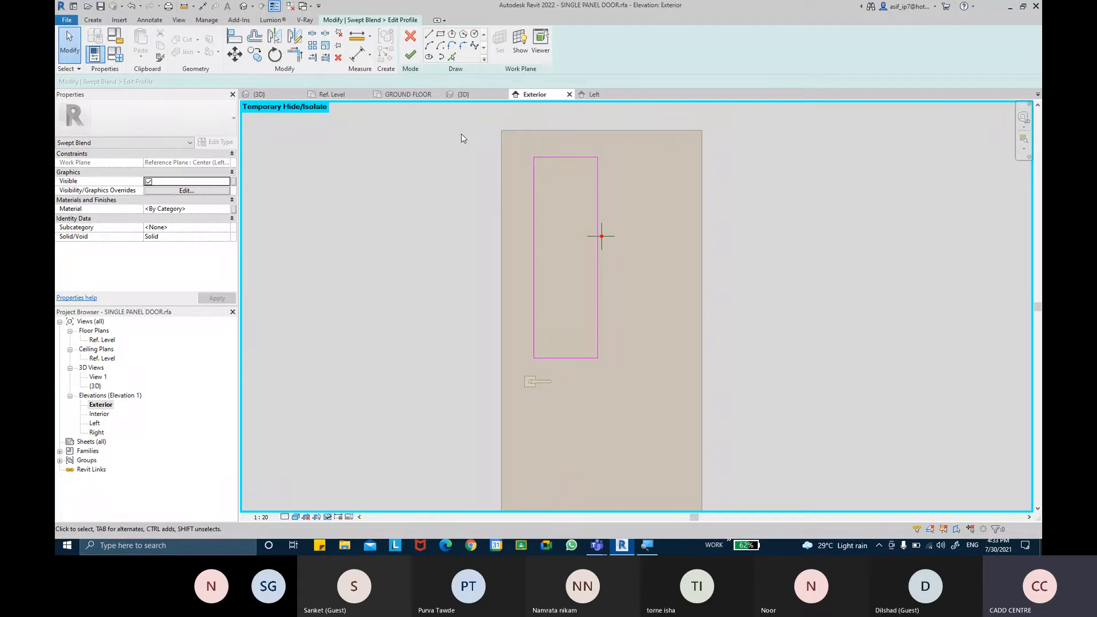
{"action": "left_click", "coordinate": [356, 54]}
{"action": "left_click", "coordinate": [534, 157]}
{"action": "left_click", "coordinate": [543, 356]}
{"action": "left_click", "coordinate": [410, 363]}
{"action": "left_click", "coordinate": [513, 240]}
{"action": "left_click", "coordinate": [577, 203]}
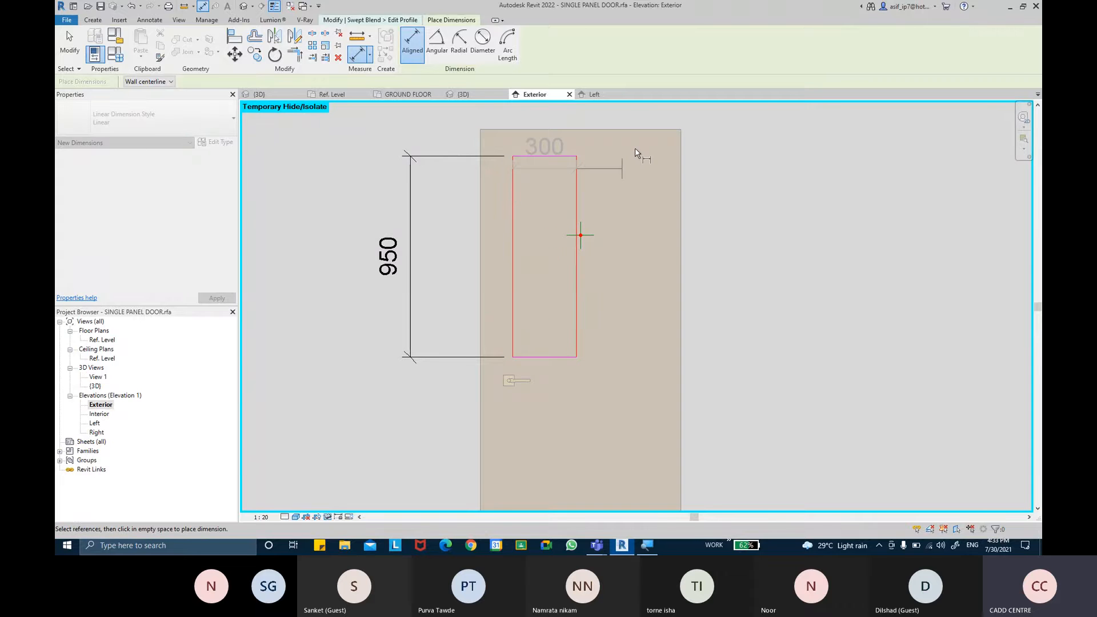
{"action": "middle_click_drag", "start_coordinate": [635, 150], "coordinate": [636, 274]}
{"action": "left_click", "coordinate": [656, 188]}
Dimension the offsets from the door panel's left and top edges to the matching sides of the profile rectangle.
{"action": "middle_click_drag", "start_coordinate": [668, 205], "coordinate": [668, 172]}
{"action": "scroll", "coordinate": [534, 309], "scroll_direction": "up", "scroll_amount": 1}
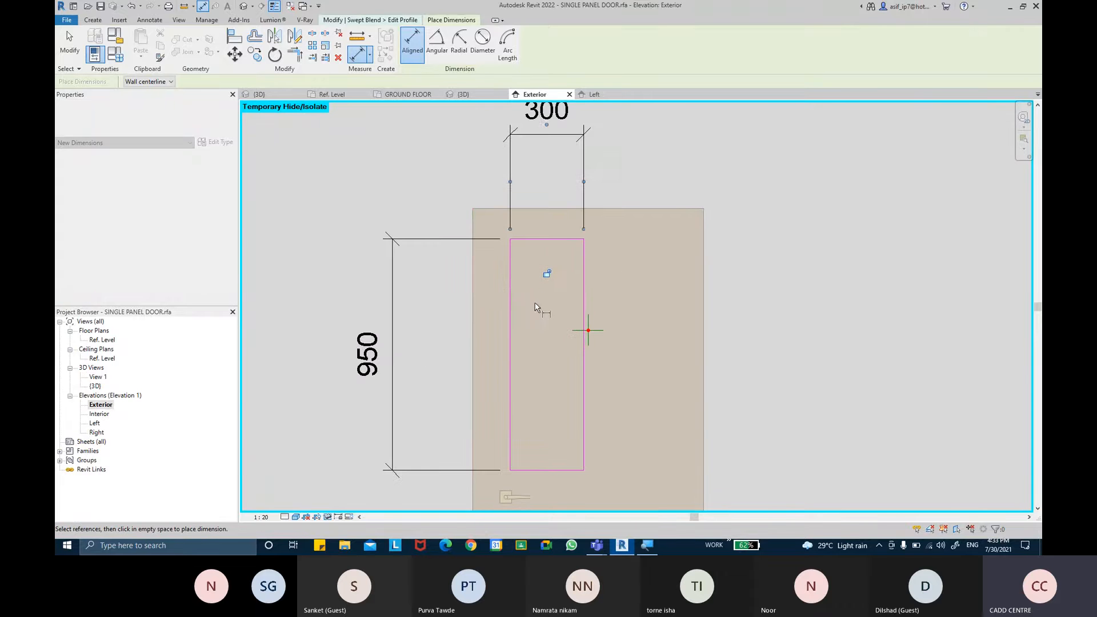
{"action": "left_click", "coordinate": [474, 300]}
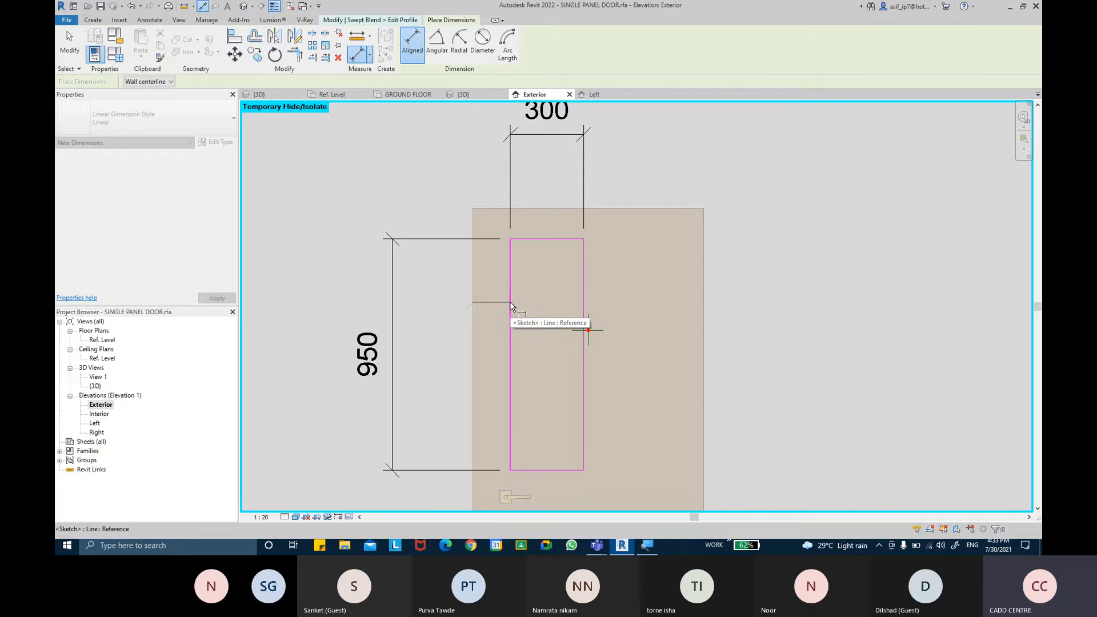
{"action": "left_click", "coordinate": [509, 300]}
{"action": "left_click", "coordinate": [473, 185]}
{"action": "left_click", "coordinate": [543, 208]}
{"action": "left_click", "coordinate": [547, 239]}
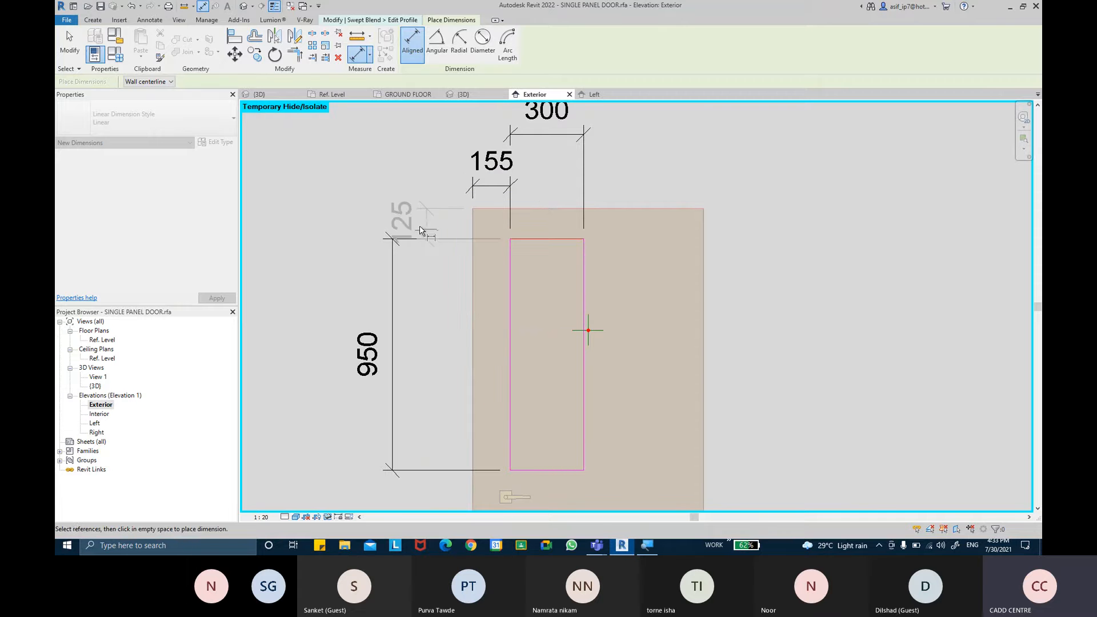
{"action": "left_click", "coordinate": [400, 229]}
{"action": "middle_click_drag", "start_coordinate": [444, 315], "coordinate": [431, 286]}
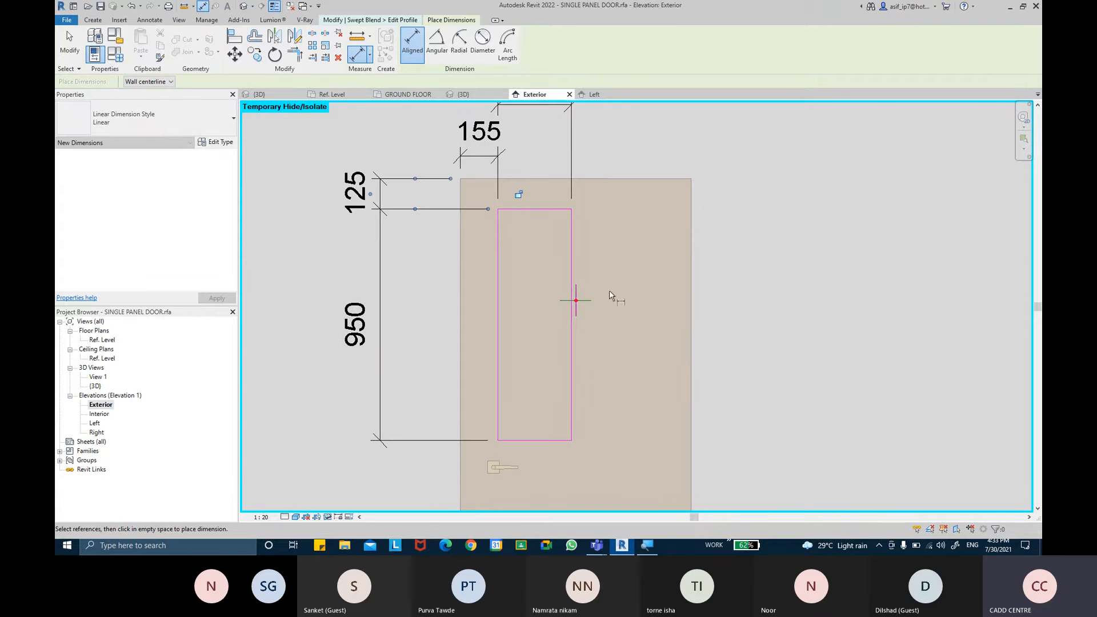
{"action": "middle_click_drag", "start_coordinate": [646, 237], "coordinate": [652, 283]}
{"action": "key", "text": "Escape"}
{"action": "key", "text": "Escape"}
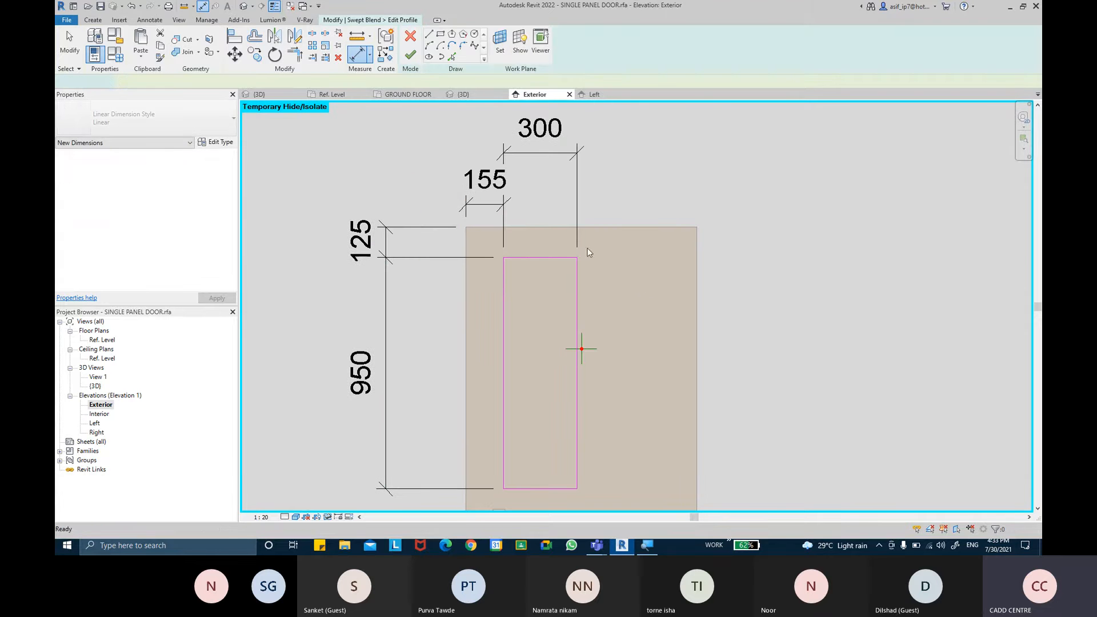
Label both edge offset dimensions of the rectangle with a new family type parameter named BEVEL OFFESETS.
{"action": "left_click", "coordinate": [498, 230]}
{"action": "left_click", "coordinate": [425, 239], "text": "ctrl"}
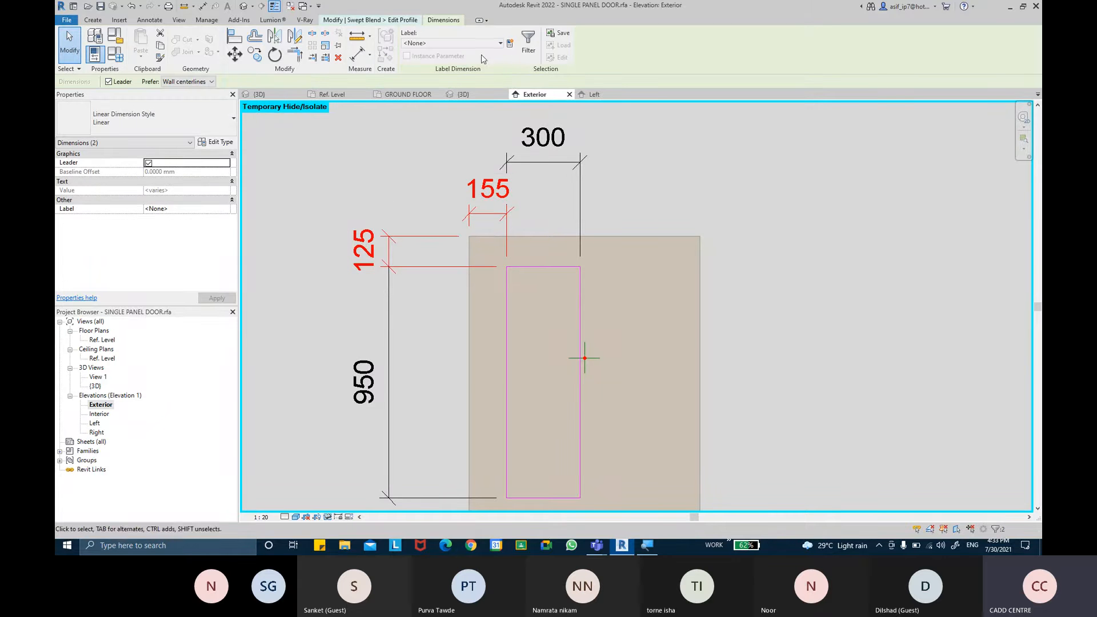
{"action": "left_click", "coordinate": [509, 43]}
{"action": "type", "text": "BE"}
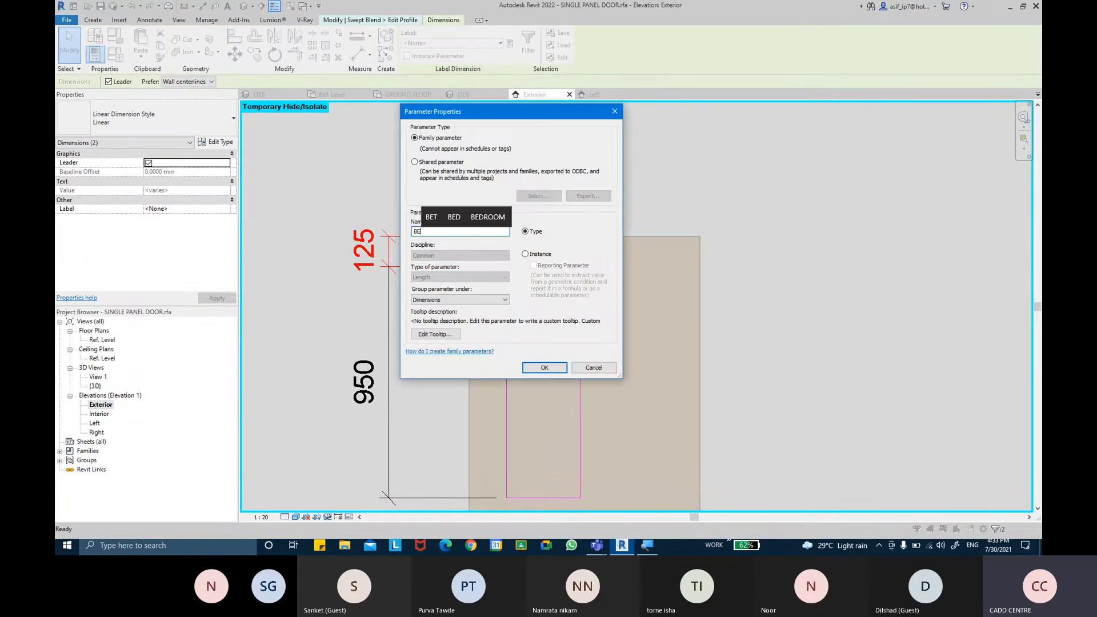
{"action": "type", "text": "VEL OF"}
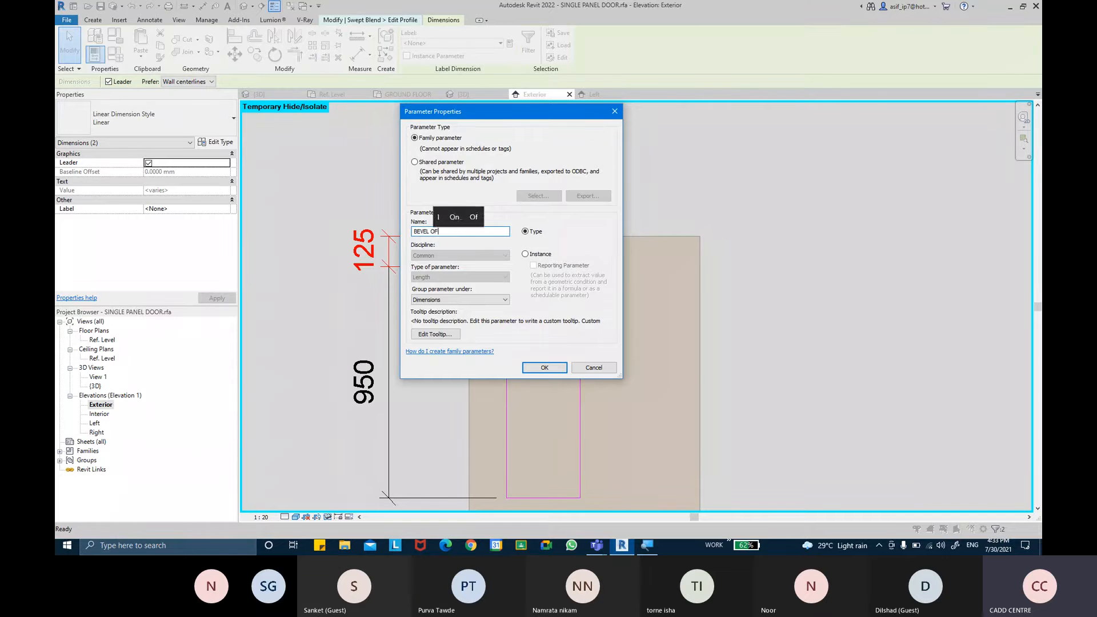
{"action": "type", "text": "FESET"}
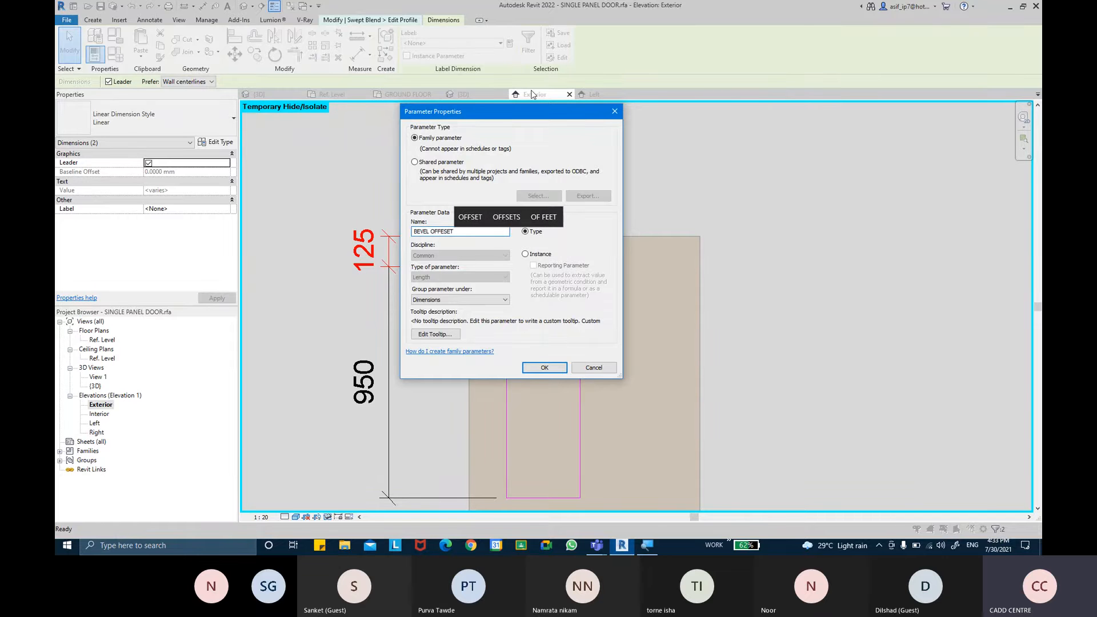
{"action": "type", "text": "S"}
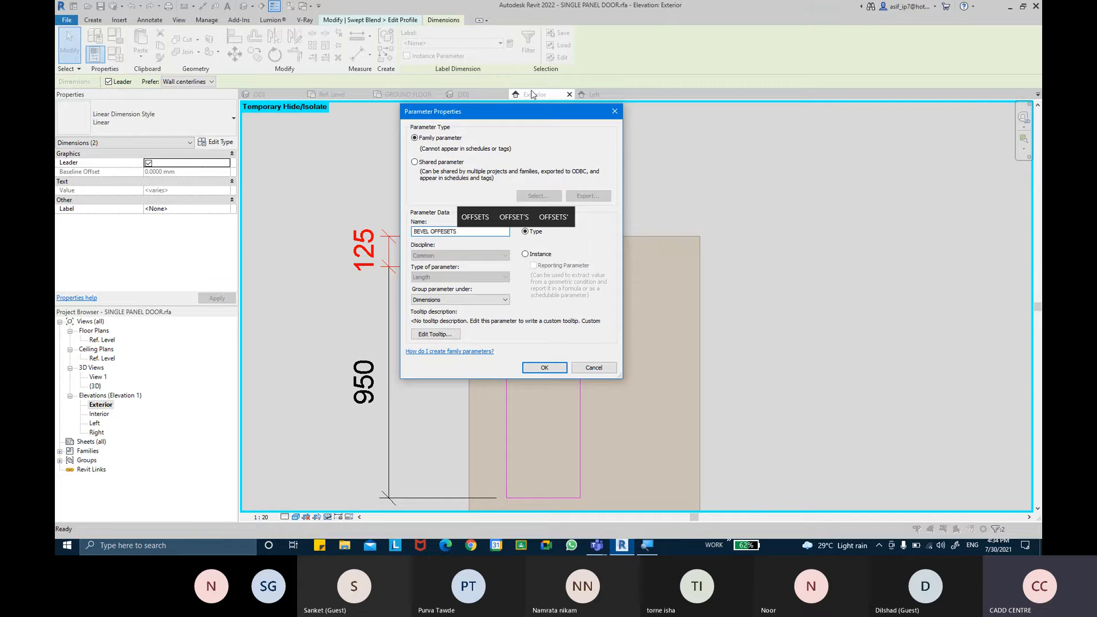
{"action": "key", "text": "Return"}
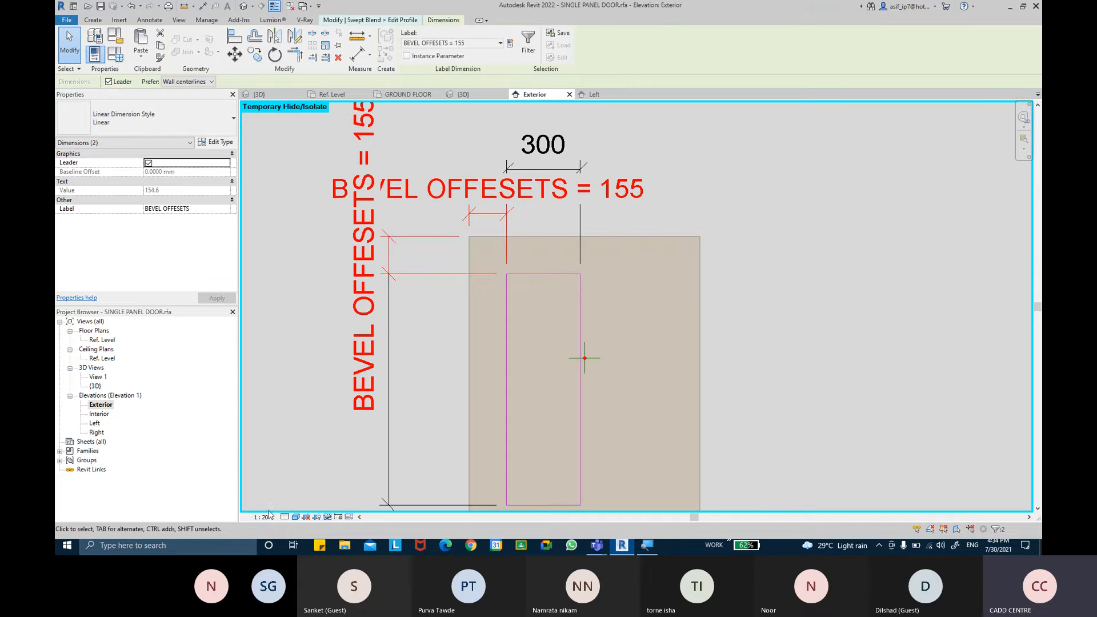
Set the exterior elevation's view scale to 1:2 so the dimension texts of the profile sketch are drawn smaller.
{"action": "left_click", "coordinate": [267, 516]}
{"action": "left_click", "coordinate": [274, 389]}
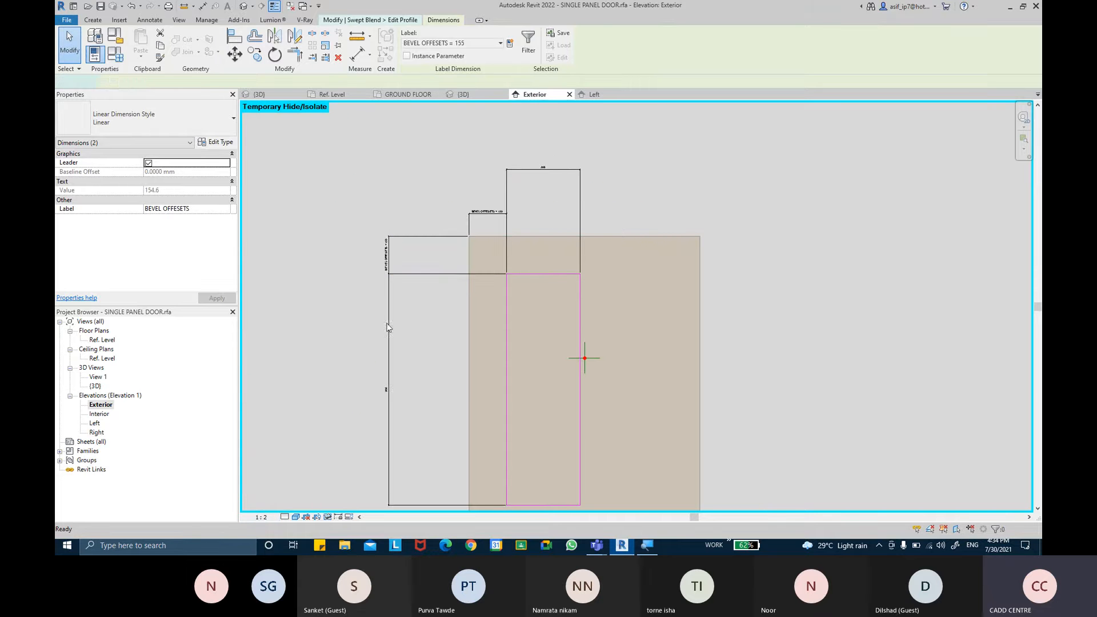
{"action": "scroll", "coordinate": [519, 211], "scroll_direction": "up", "scroll_amount": 6}
{"action": "middle_click_drag", "start_coordinate": [474, 231], "coordinate": [641, 203]}
{"action": "middle_click_drag", "start_coordinate": [372, 316], "coordinate": [558, 285]}
{"action": "scroll", "coordinate": [555, 286], "scroll_direction": "down", "scroll_amount": 2}
{"action": "middle_click_drag", "start_coordinate": [635, 281], "coordinate": [568, 256]}
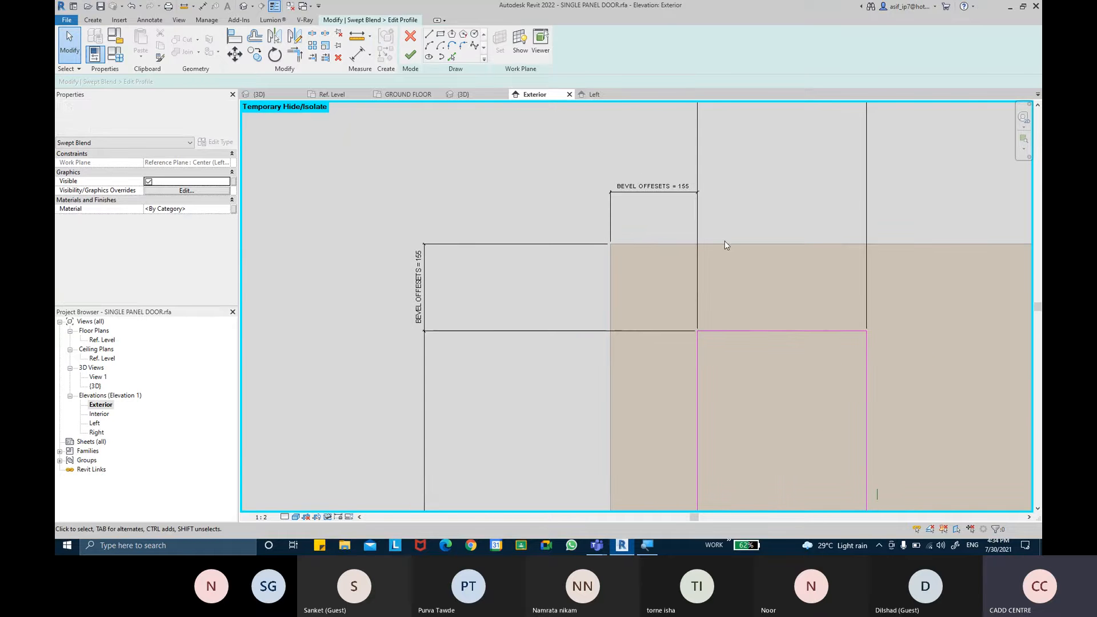
Examine the width, height and bevel offset dimensions around the first profile rectangle.
{"action": "middle_click_drag", "start_coordinate": [436, 375], "coordinate": [450, 234]}
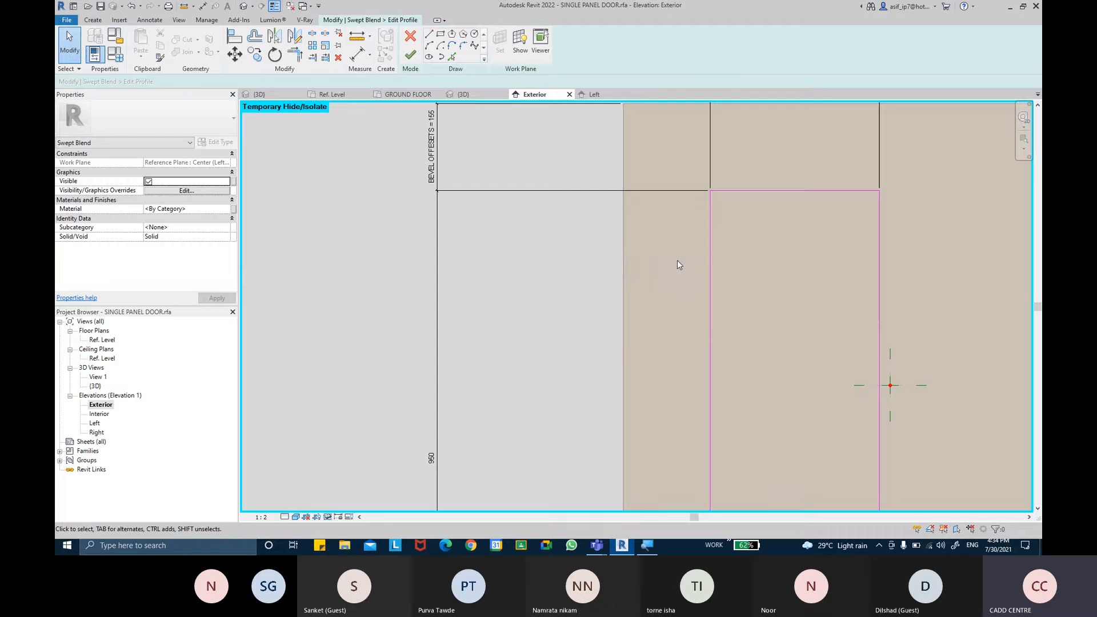
{"action": "scroll", "coordinate": [709, 259], "scroll_direction": "down", "scroll_amount": 2}
{"action": "middle_click_drag", "start_coordinate": [723, 256], "coordinate": [553, 317]}
{"action": "scroll", "coordinate": [598, 140], "scroll_direction": "up", "scroll_amount": 2}
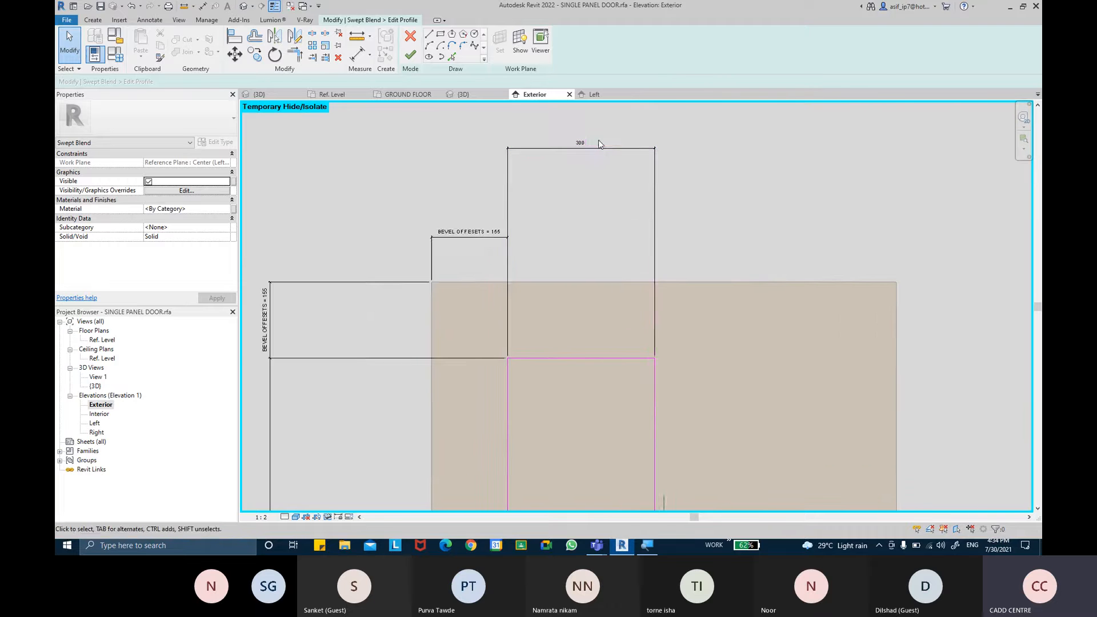
{"action": "scroll", "coordinate": [598, 141], "scroll_direction": "up", "scroll_amount": 1}
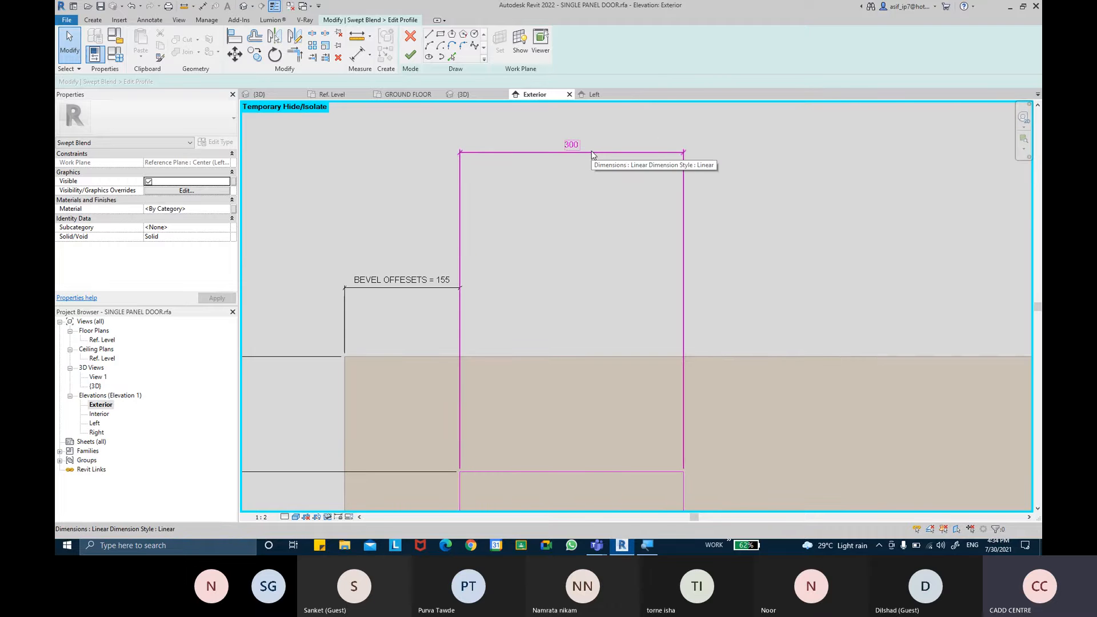
{"action": "scroll", "coordinate": [598, 380], "scroll_direction": "down", "scroll_amount": 2}
{"action": "scroll", "coordinate": [724, 261], "scroll_direction": "up", "scroll_amount": 3}
{"action": "scroll", "coordinate": [425, 331], "scroll_direction": "up", "scroll_amount": 2}
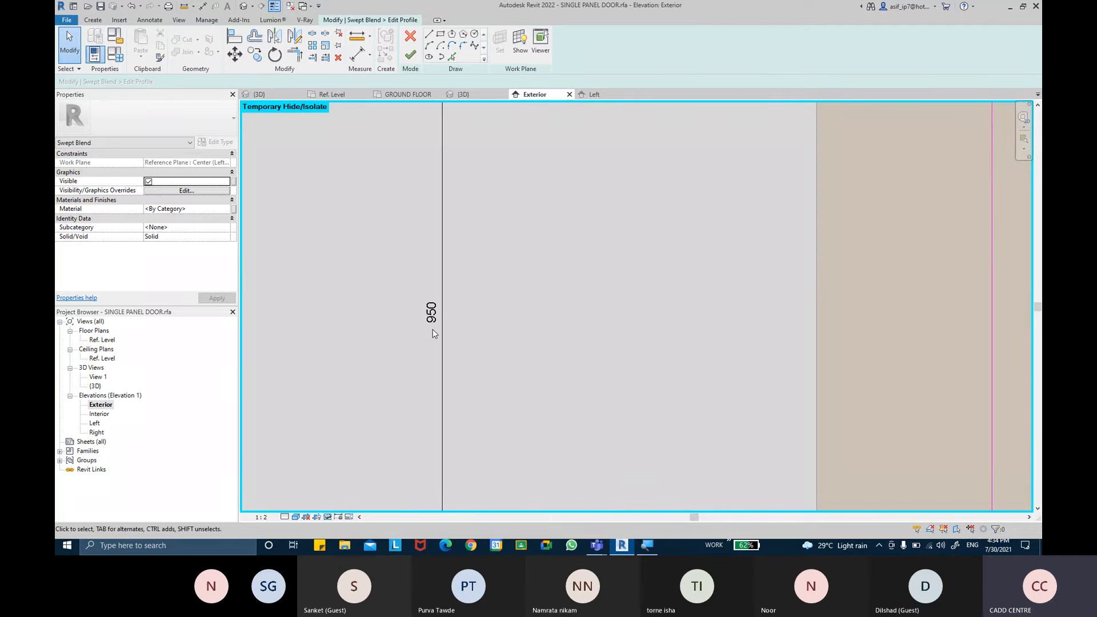
{"action": "scroll", "coordinate": [432, 333], "scroll_direction": "down", "scroll_amount": 4}
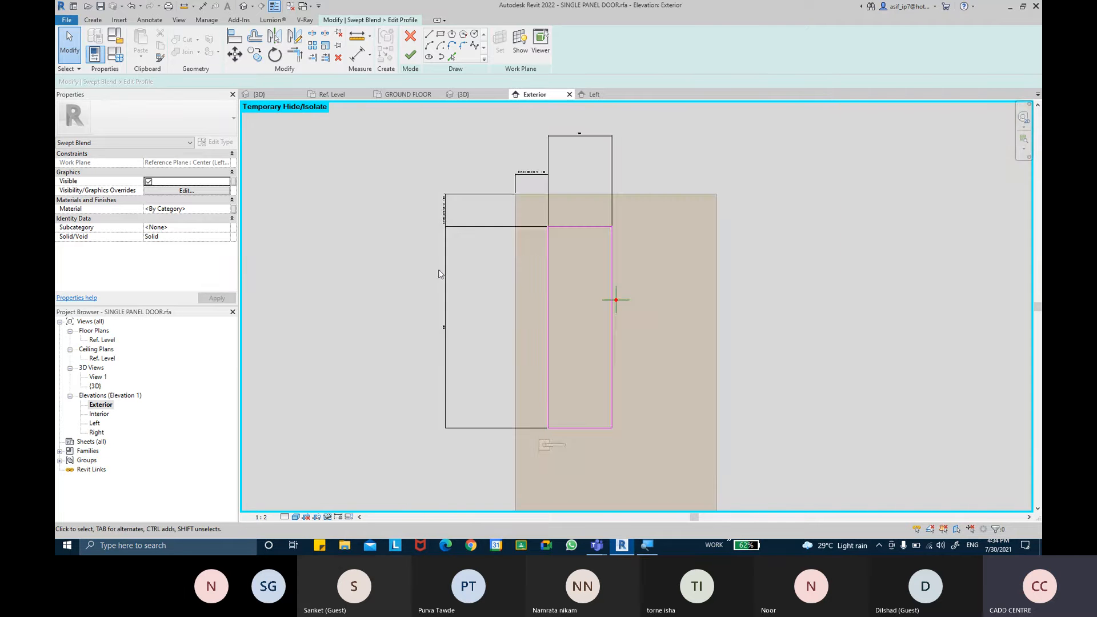
Finish the first profile sketch and open the swept blend's second profile for editing.
{"action": "left_click", "coordinate": [411, 55]}
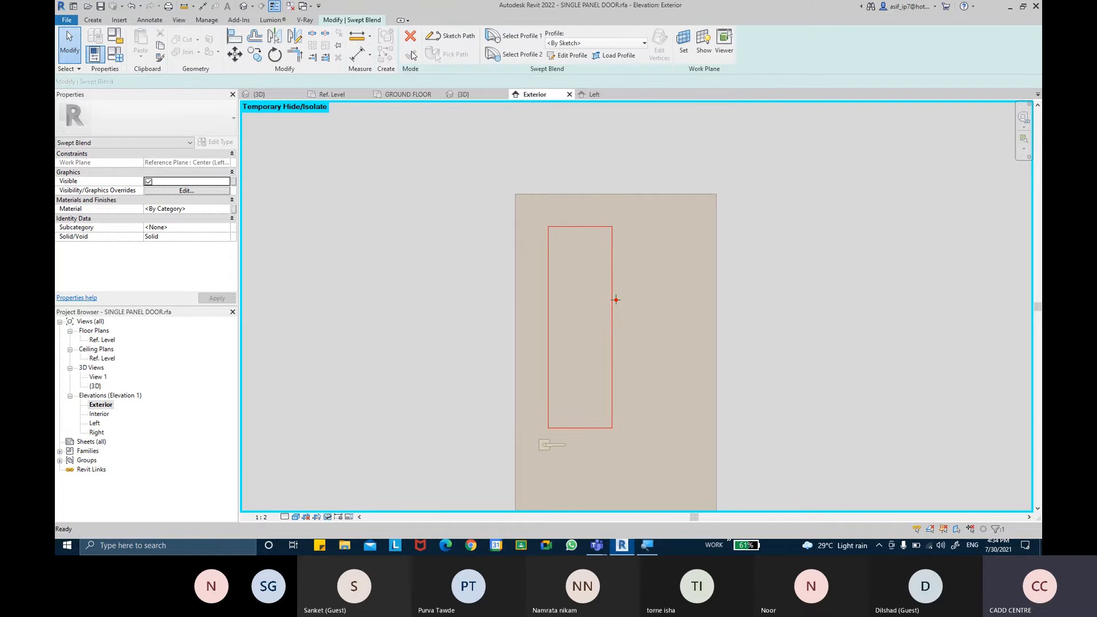
{"action": "left_click", "coordinate": [518, 54]}
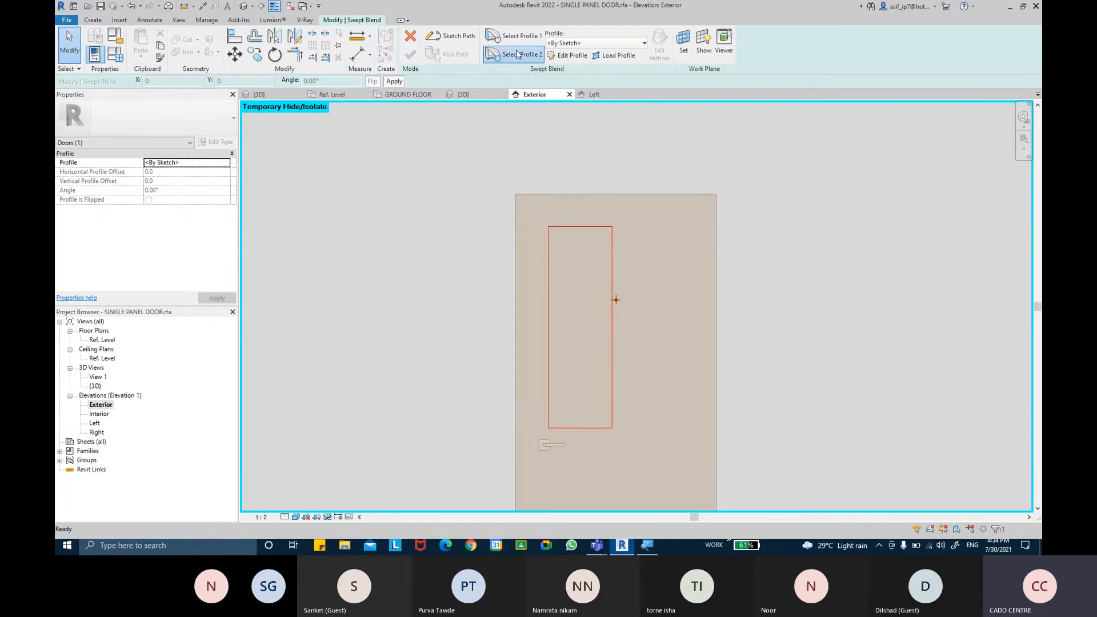
{"action": "left_click", "coordinate": [562, 55]}
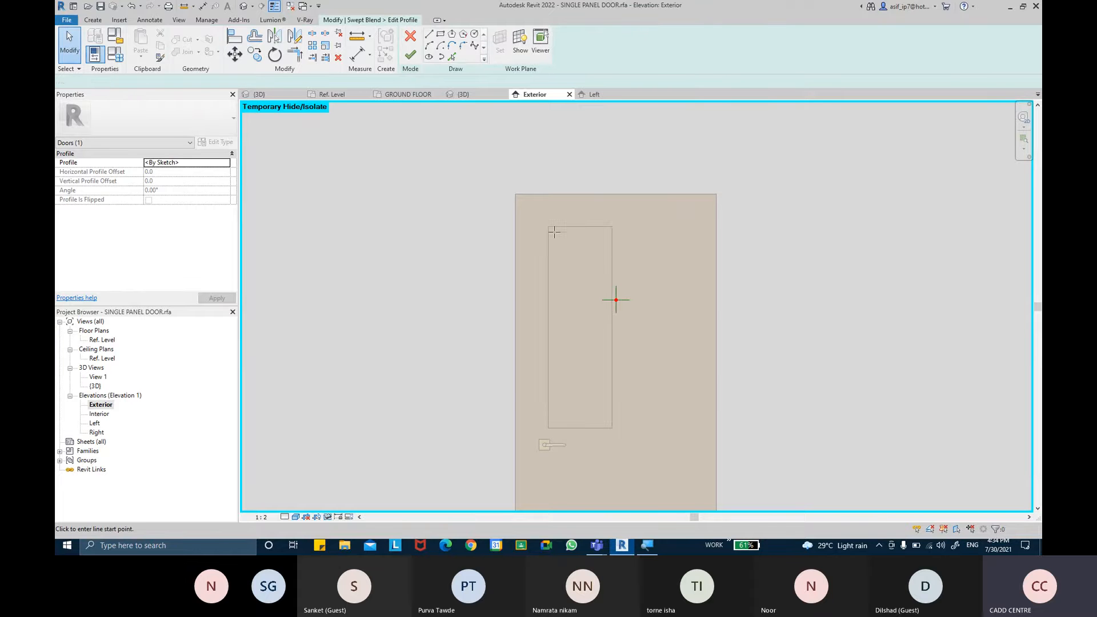
Sketch a rectangle offset 15 mm inward from the first profile, tracing that profile's opposite corners.
{"action": "left_click", "coordinate": [441, 34]}
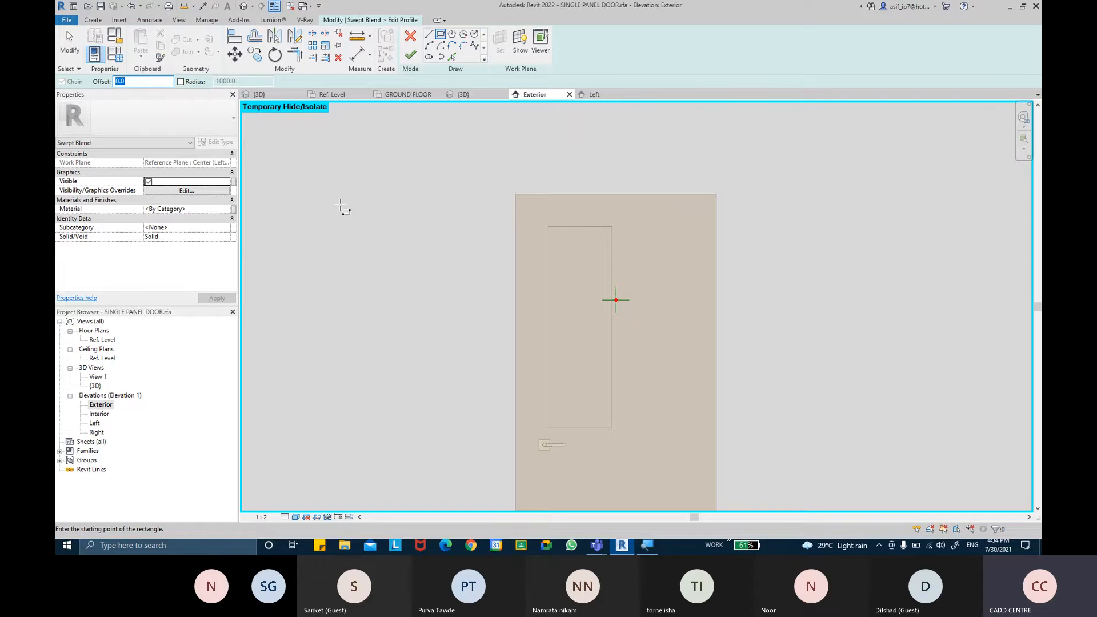
{"action": "key", "text": "Return"}
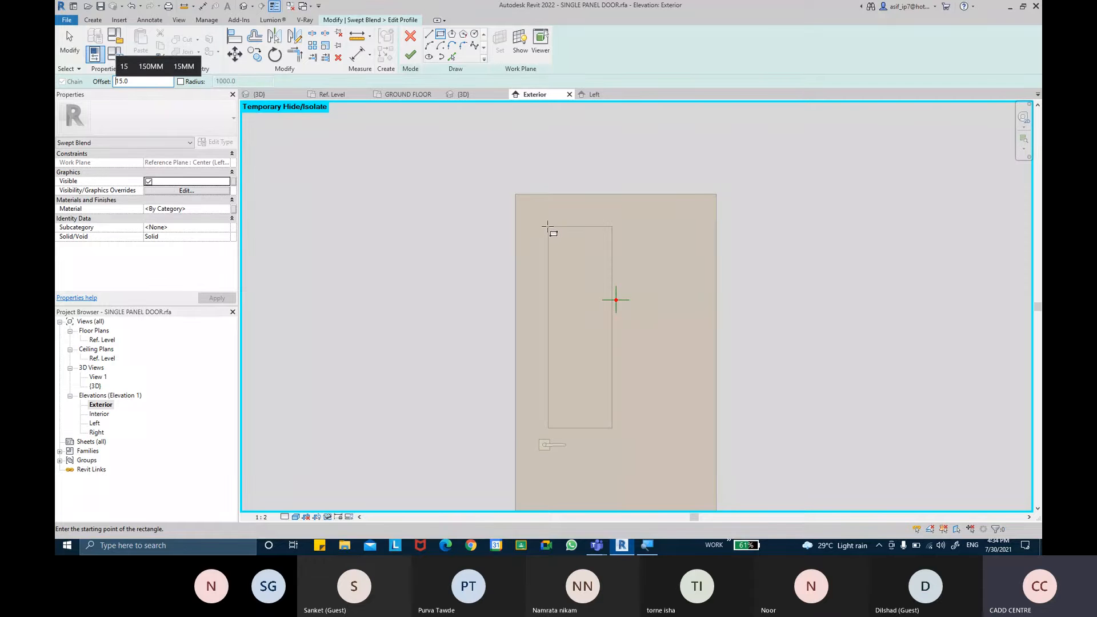
{"action": "middle_click_drag", "start_coordinate": [547, 227], "coordinate": [539, 217]}
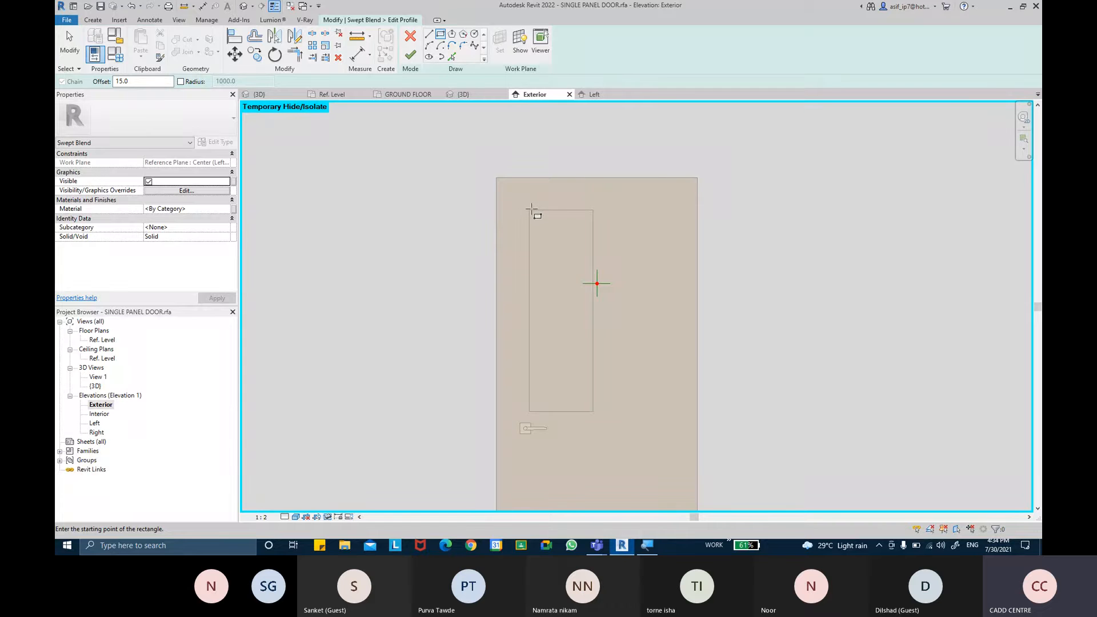
{"action": "scroll", "coordinate": [530, 209], "scroll_direction": "up", "scroll_amount": 2}
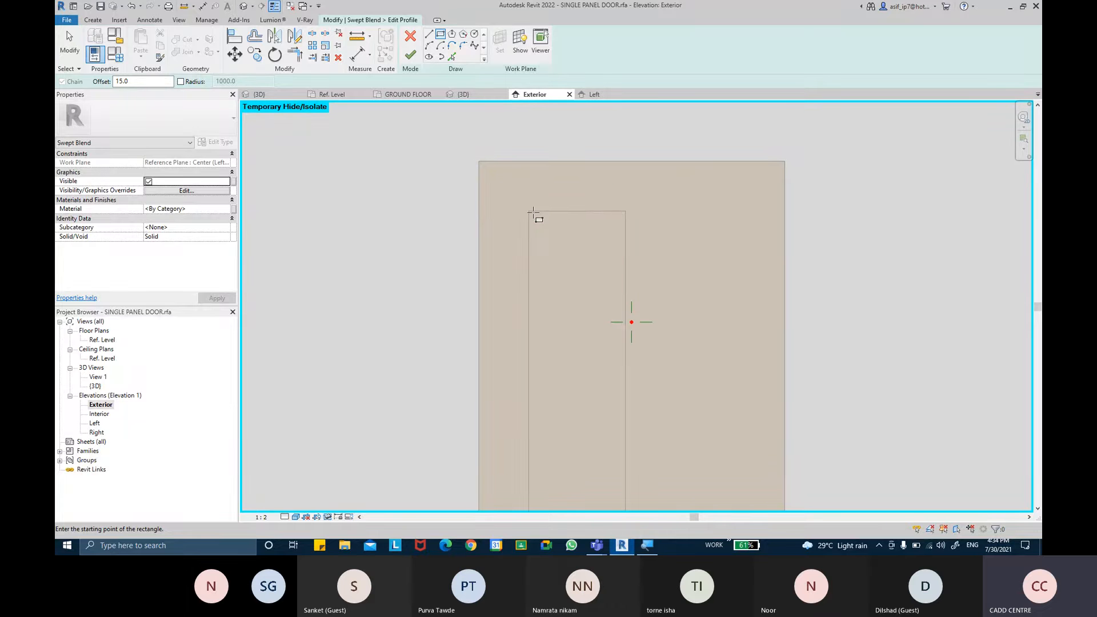
{"action": "left_click", "coordinate": [532, 213]}
{"action": "middle_click_drag", "start_coordinate": [588, 404], "coordinate": [580, 320]}
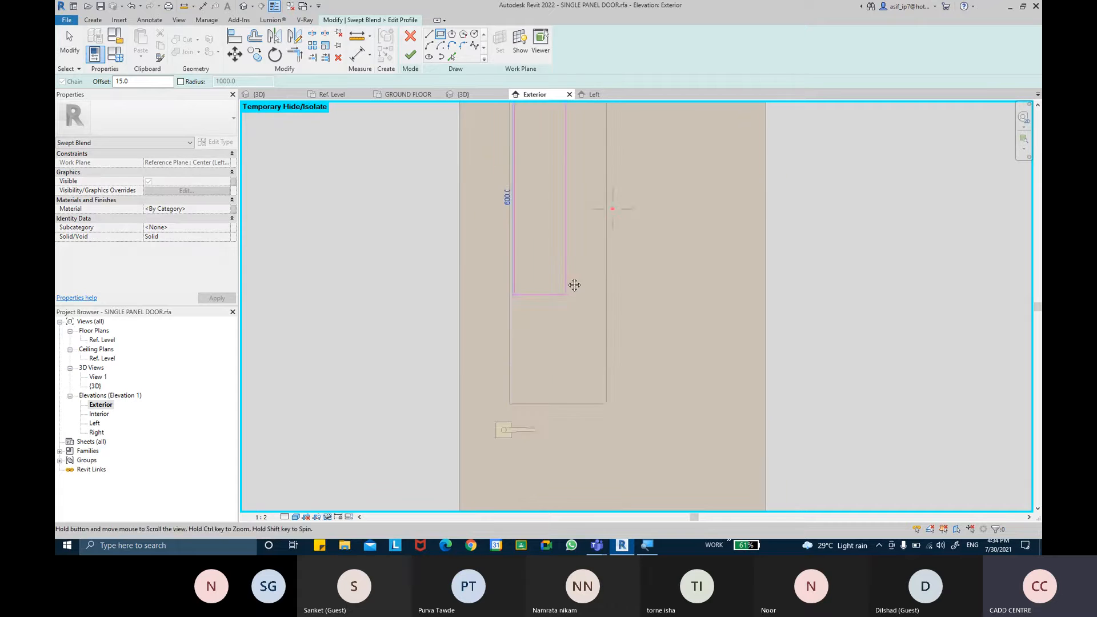
{"action": "scroll", "coordinate": [600, 378], "scroll_direction": "up", "scroll_amount": 5}
{"action": "left_click", "coordinate": [604, 382]}
{"action": "key", "text": "Escape"}
{"action": "key", "text": "Escape"}
{"action": "scroll", "coordinate": [570, 398], "scroll_direction": "down", "scroll_amount": 3}
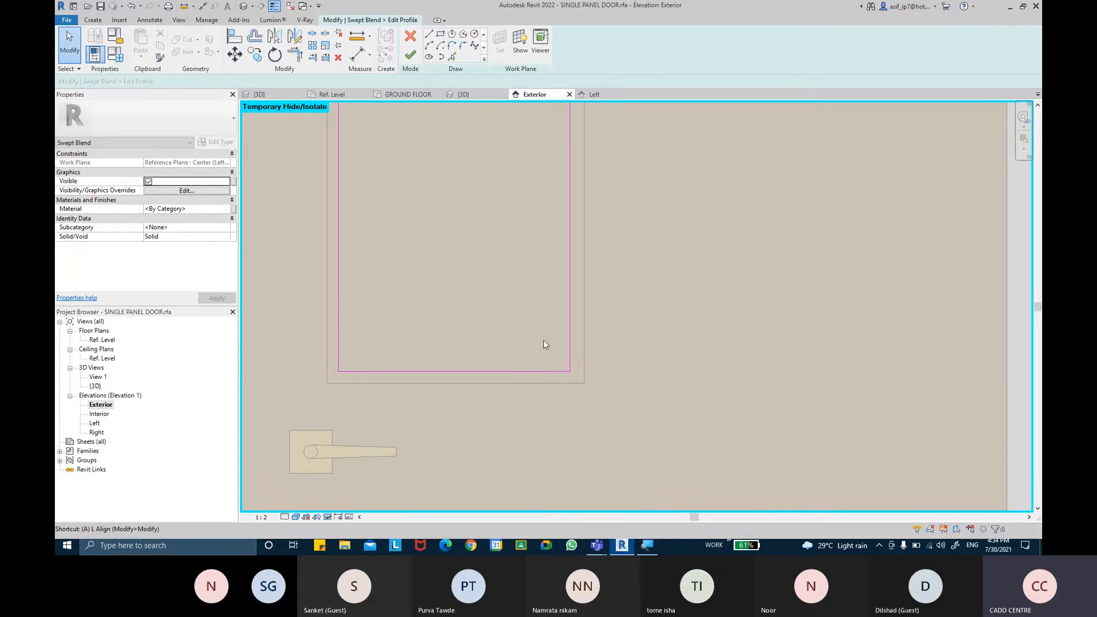
{"action": "key", "text": "a"}
{"action": "key", "text": "l"}
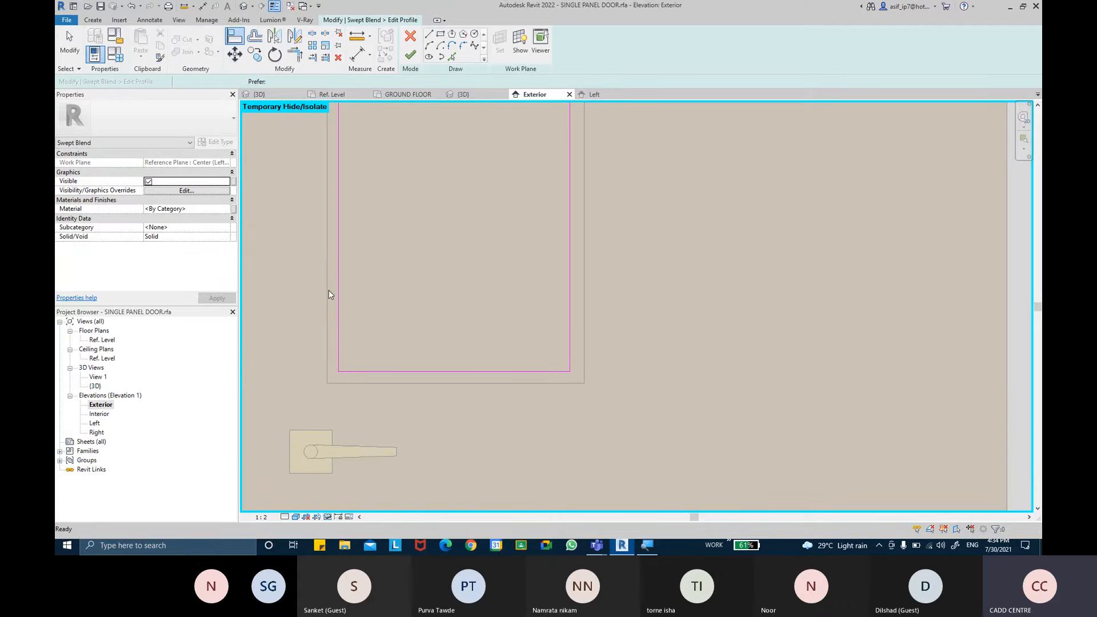
{"action": "key", "text": "Escape"}
{"action": "scroll", "coordinate": [403, 314], "scroll_direction": "down", "scroll_amount": 4}
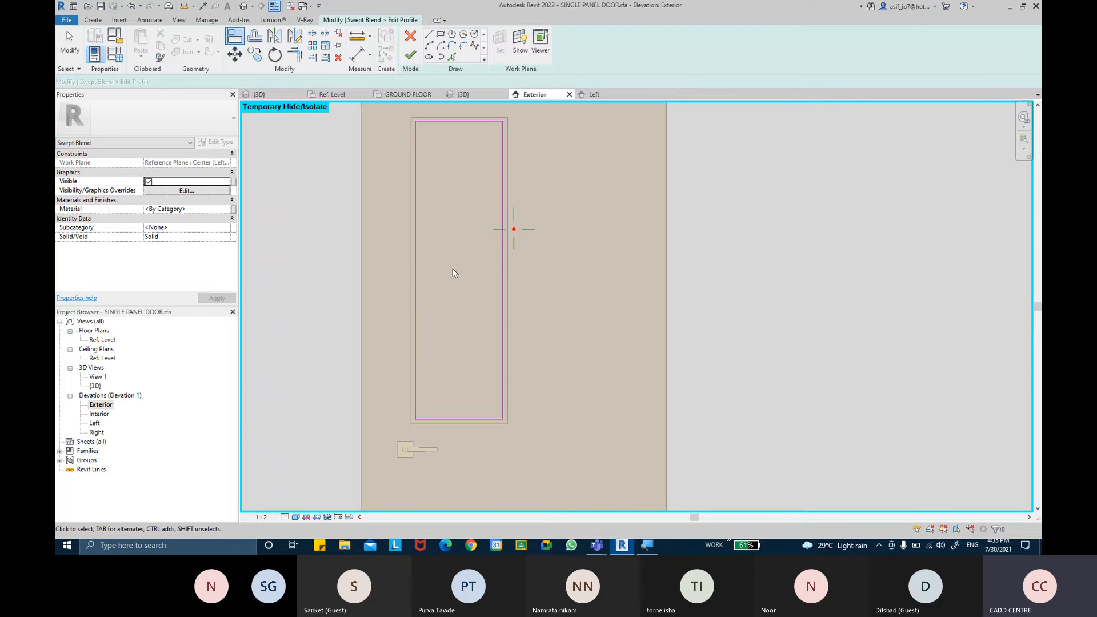
{"action": "key", "text": "d"}
{"action": "key", "text": "i"}
{"action": "scroll", "coordinate": [501, 184], "scroll_direction": "up", "scroll_amount": 4}
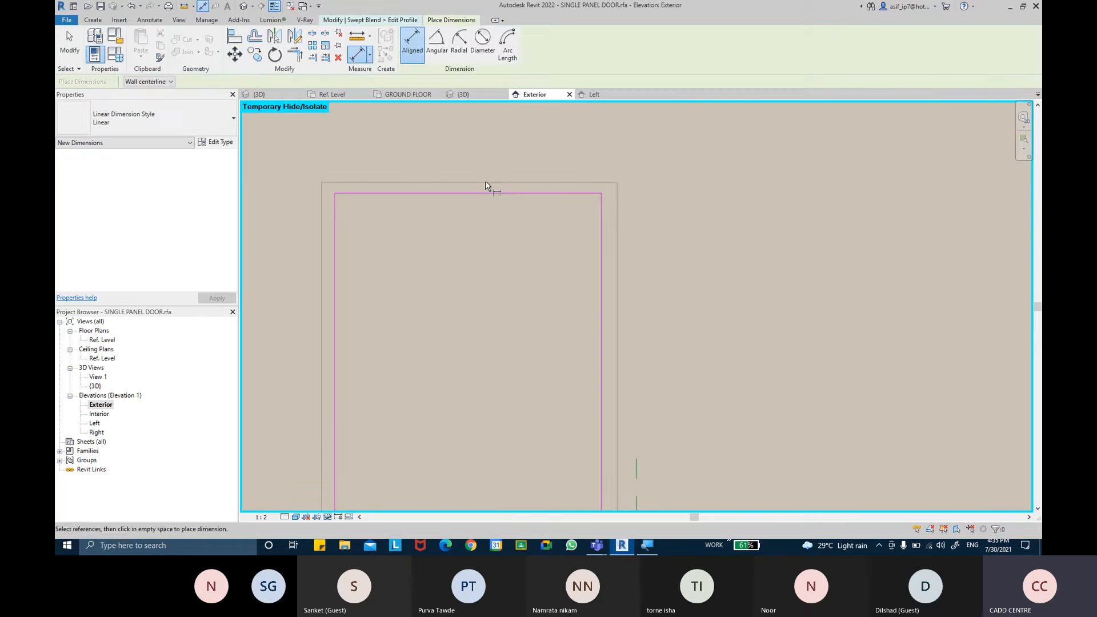
{"action": "key", "text": "Escape"}
{"action": "scroll", "coordinate": [456, 220], "scroll_direction": "down", "scroll_amount": 4}
{"action": "scroll", "coordinate": [427, 232], "scroll_direction": "down", "scroll_amount": 2}
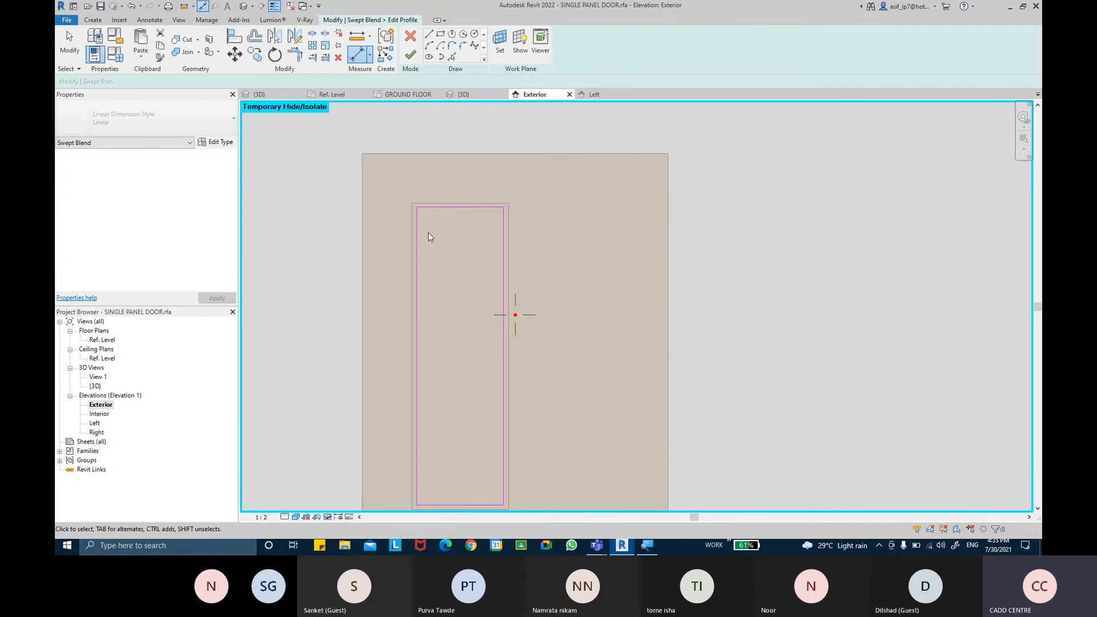
{"action": "key", "text": "d"}
{"action": "key", "text": "i"}
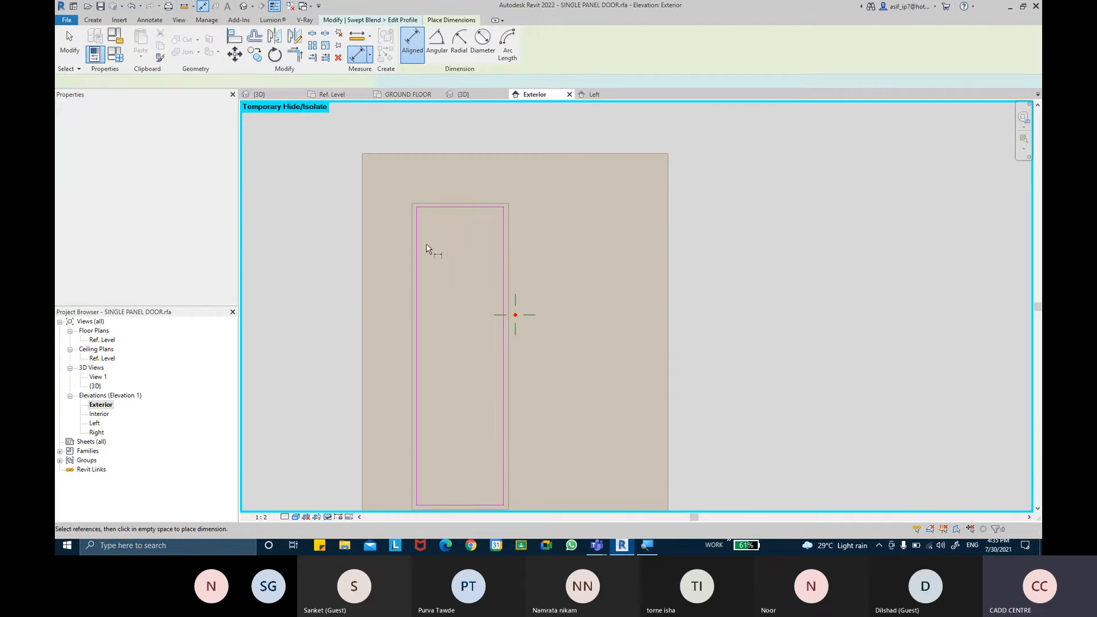
{"action": "middle_click_drag", "start_coordinate": [480, 361], "coordinate": [479, 280]}
{"action": "scroll", "coordinate": [477, 279], "scroll_direction": "down", "scroll_amount": 1}
{"action": "key", "text": "Escape"}
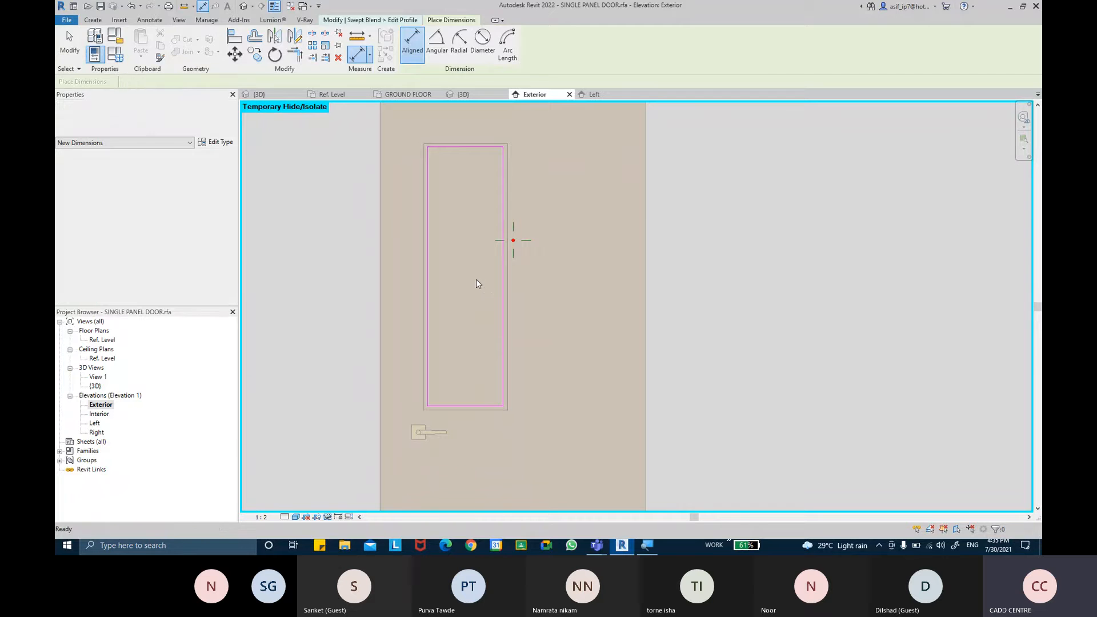
Finish the second profile sketch and complete the swept blend on the door panel.
{"action": "middle_click_drag", "start_coordinate": [473, 170], "coordinate": [479, 185]}
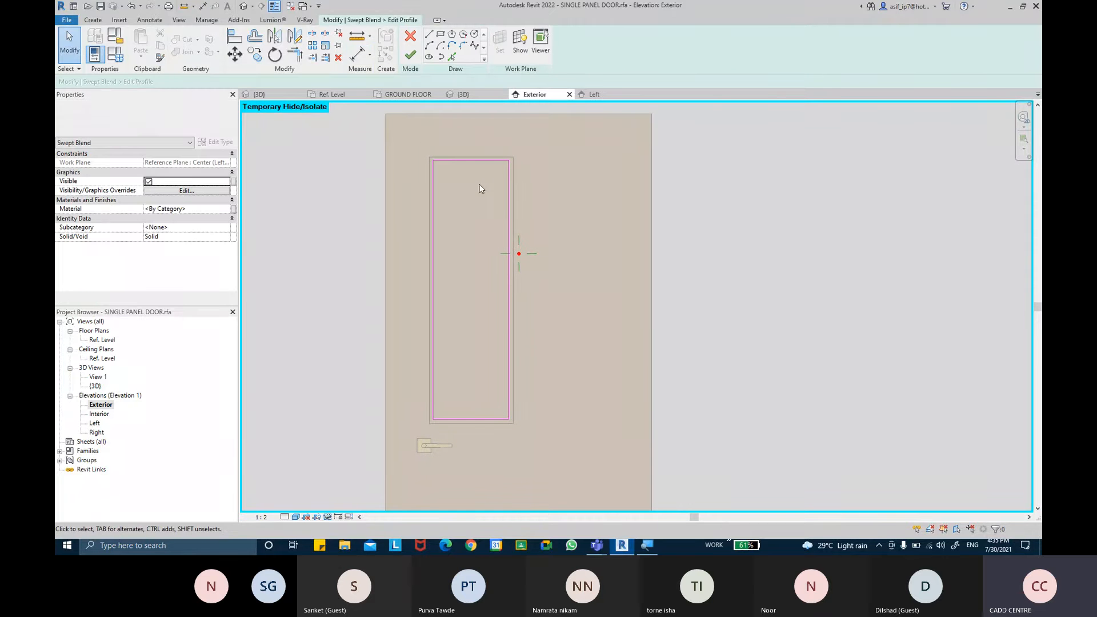
{"action": "left_click", "coordinate": [410, 55]}
{"action": "left_click", "coordinate": [502, 54]}
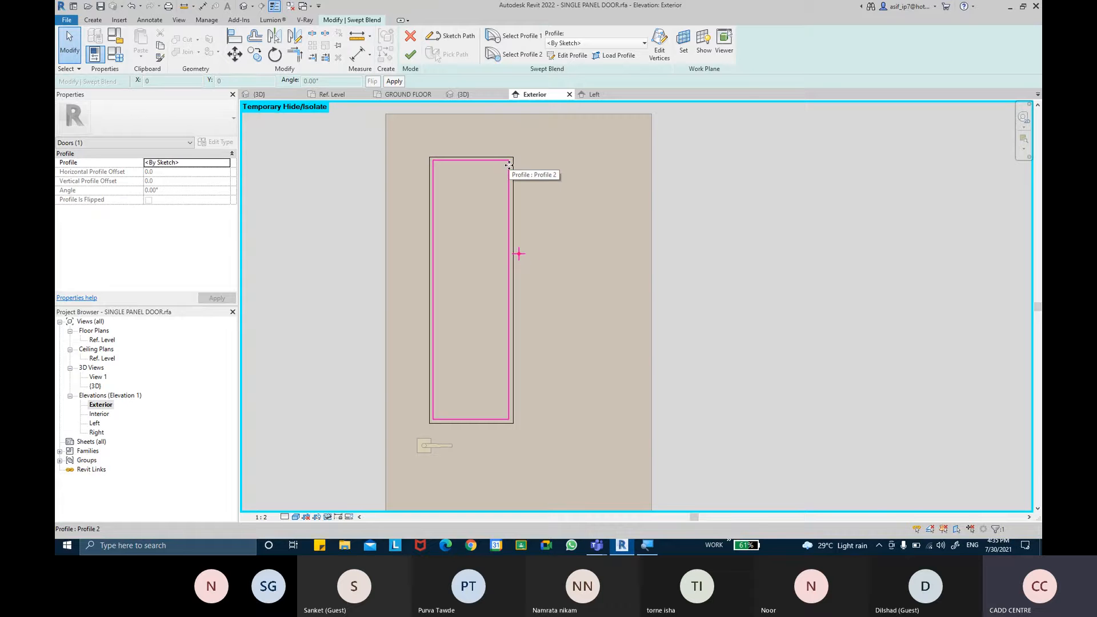
{"action": "left_click", "coordinate": [411, 55]}
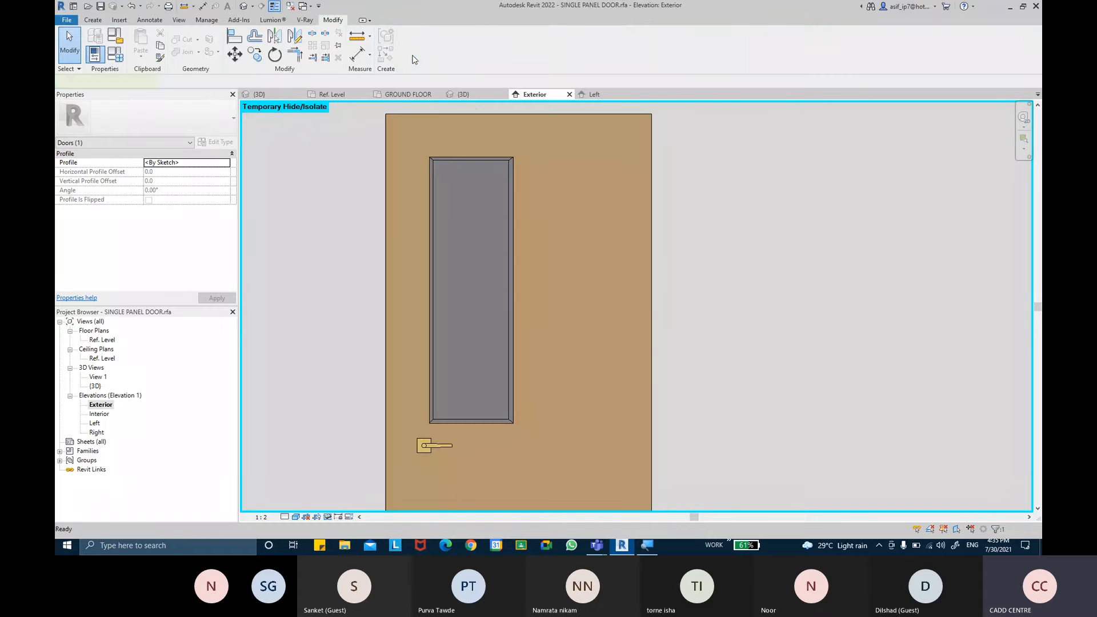
{"action": "left_click", "coordinate": [750, 293]}
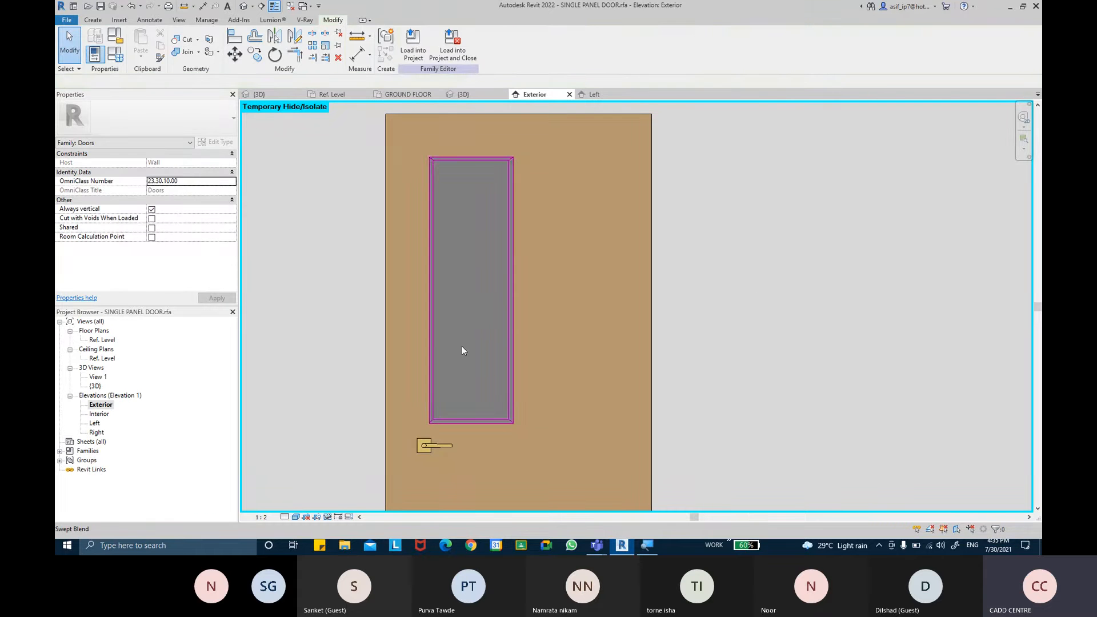
Examine the swept blend's bevelled edges up close in the exterior elevation and in the default 3D view.
{"action": "scroll", "coordinate": [461, 346], "scroll_direction": "up", "scroll_amount": 3}
{"action": "key", "text": "Escape"}
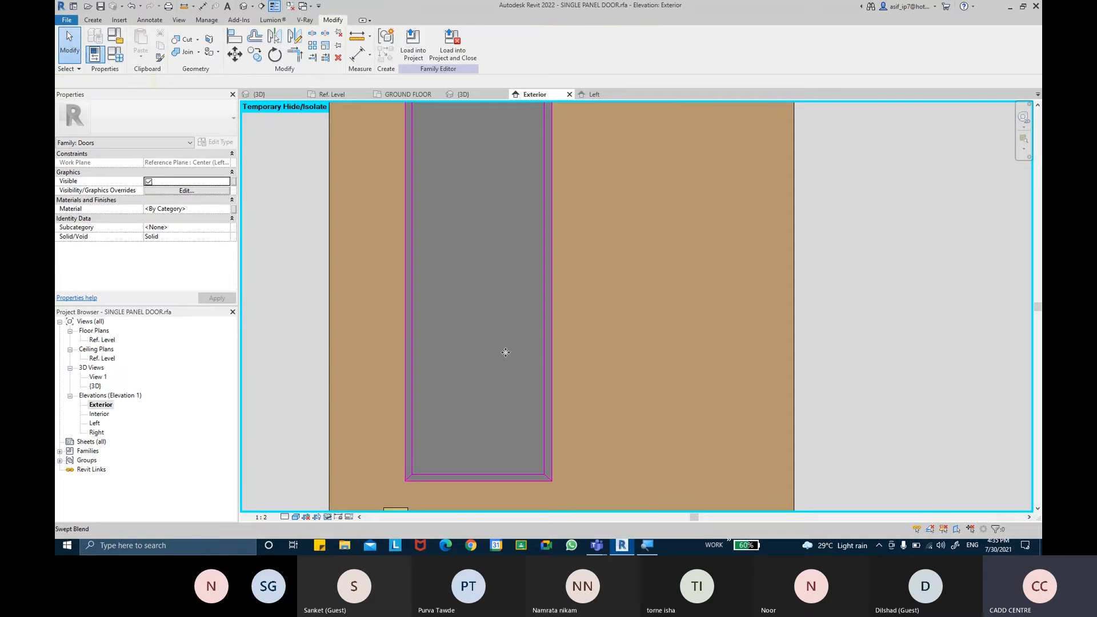
{"action": "left_click", "coordinate": [499, 355]}
{"action": "left_click", "coordinate": [839, 309]}
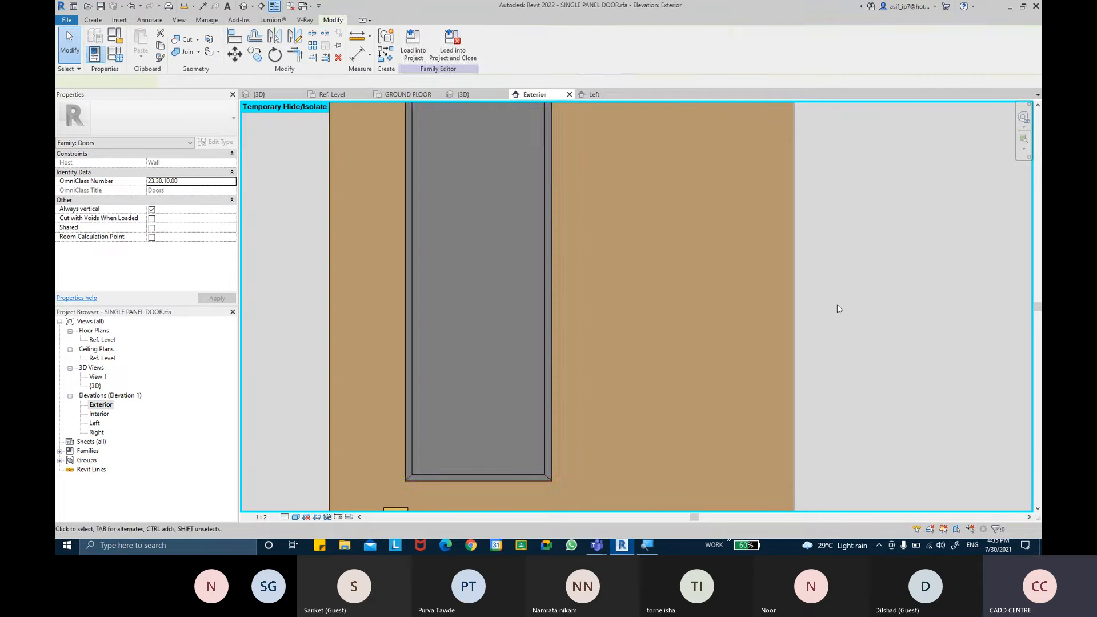
{"action": "left_click", "coordinate": [500, 294]}
{"action": "left_click", "coordinate": [244, 6]}
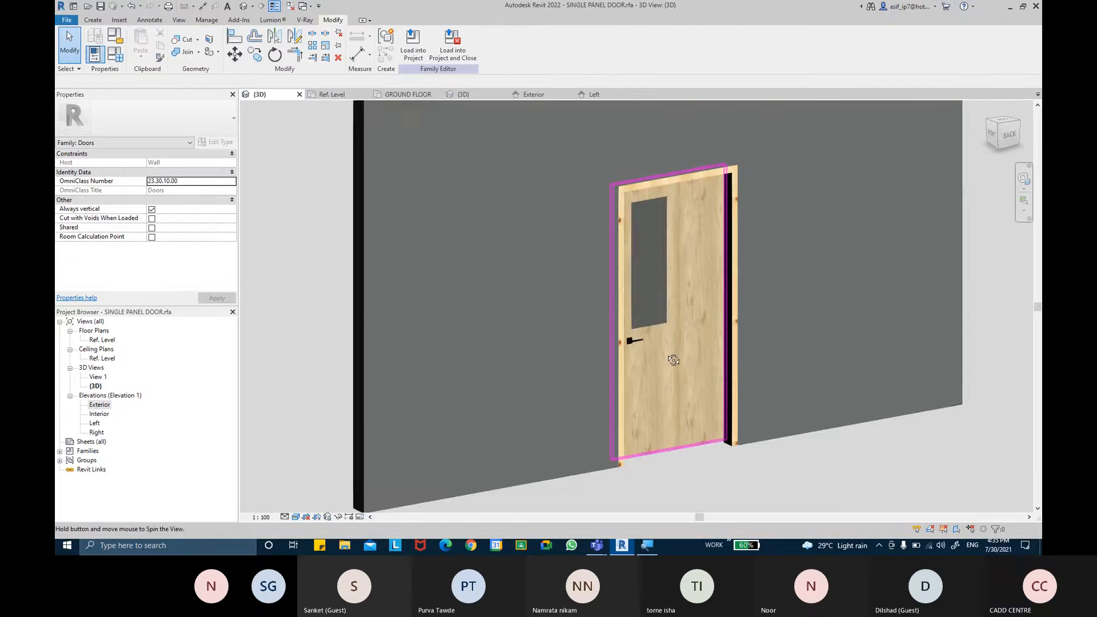
{"action": "scroll", "coordinate": [576, 289], "scroll_direction": "up", "scroll_amount": 5}
{"action": "scroll", "coordinate": [605, 319], "scroll_direction": "up", "scroll_amount": 4}
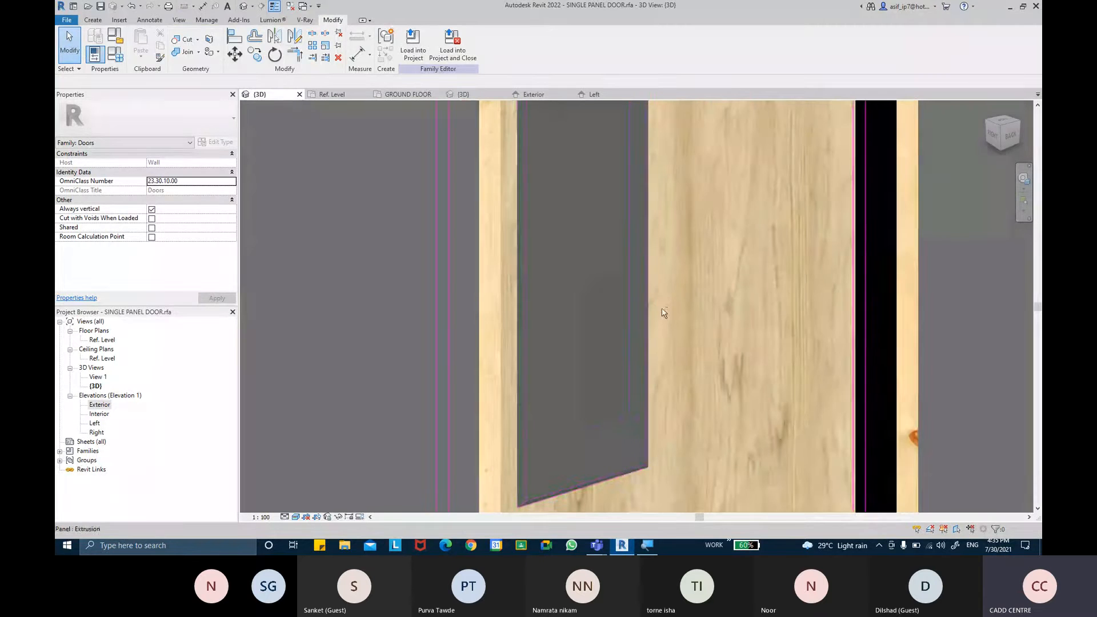
{"action": "left_click", "coordinate": [632, 364]}
{"action": "scroll", "coordinate": [537, 486], "scroll_direction": "up", "scroll_amount": 5}
{"action": "middle_click_drag", "start_coordinate": [537, 486], "coordinate": [522, 420], "text": "shift"}
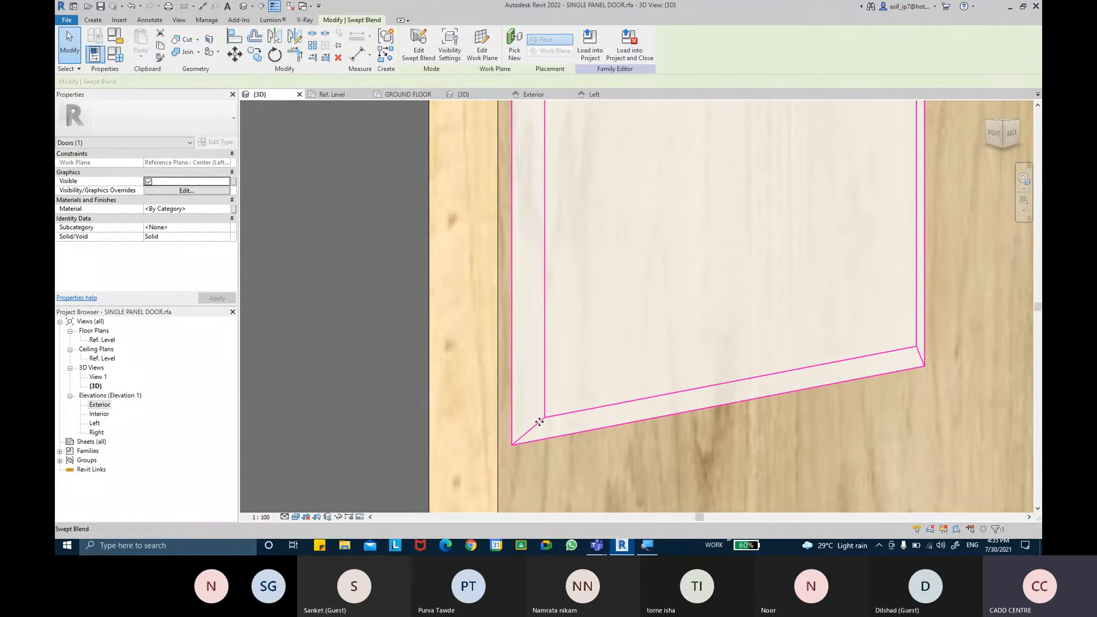
{"action": "key", "text": "Escape"}
{"action": "scroll", "coordinate": [557, 400], "scroll_direction": "down", "scroll_amount": 8}
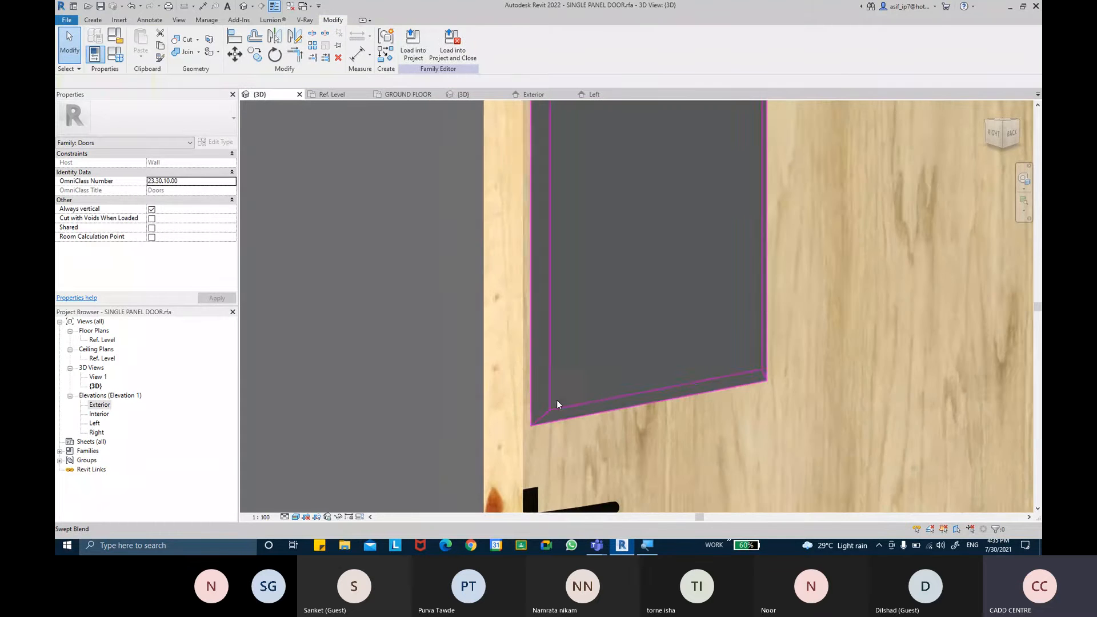
{"action": "middle_click_drag", "start_coordinate": [591, 384], "coordinate": [651, 365], "text": "shift"}
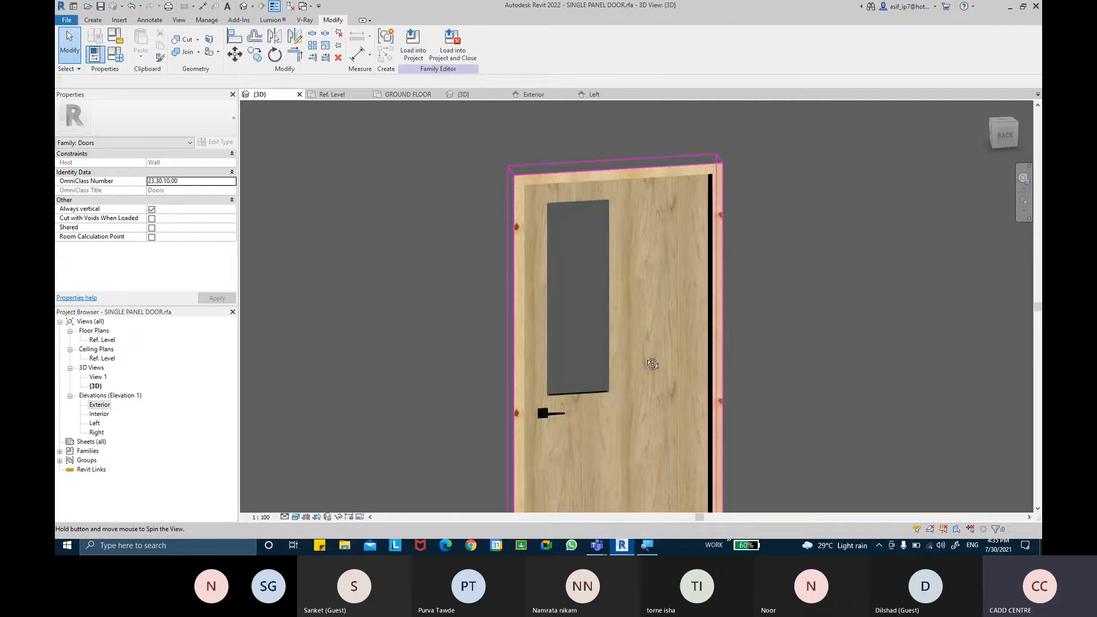
Assign the AR-DOOR SHUTTER material to the swept blend on the door panel.
{"action": "left_click", "coordinate": [587, 350]}
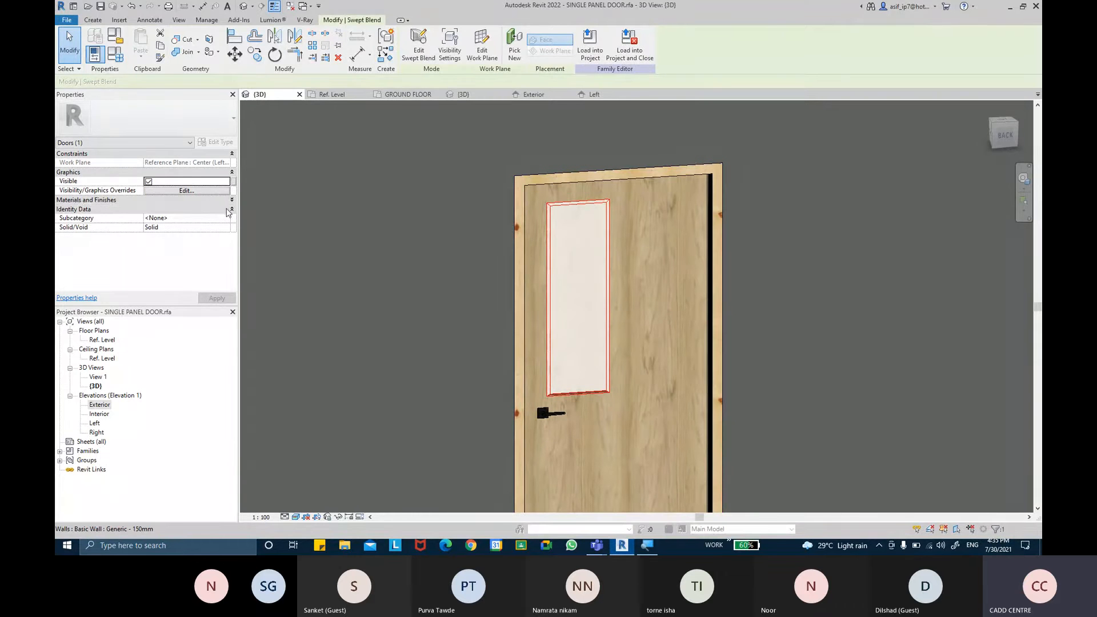
{"action": "left_click", "coordinate": [223, 209]}
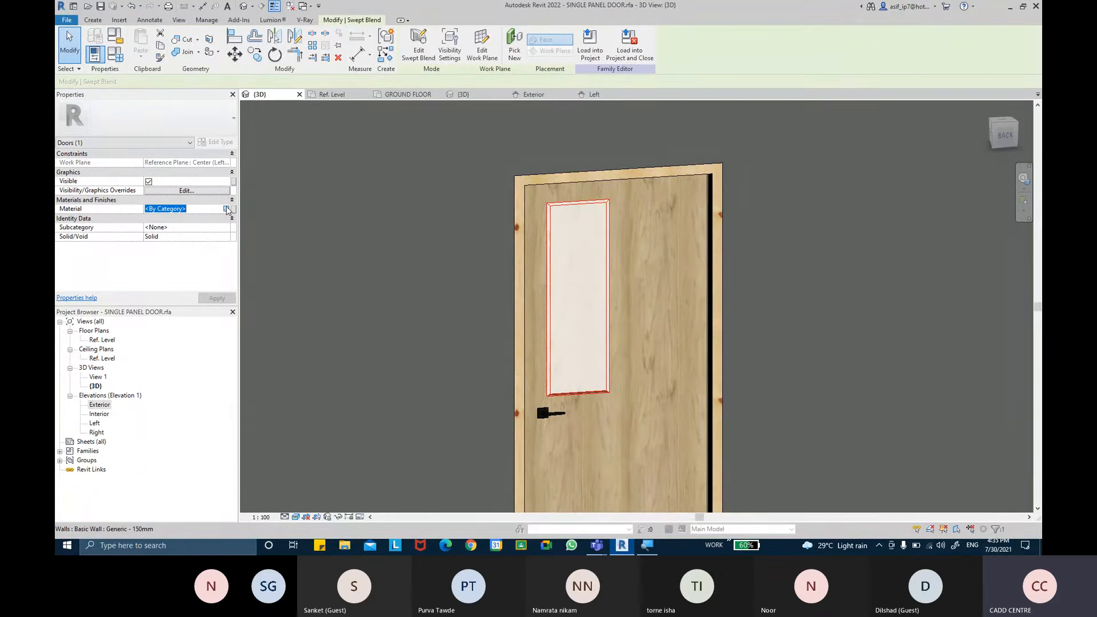
{"action": "left_click", "coordinate": [227, 209]}
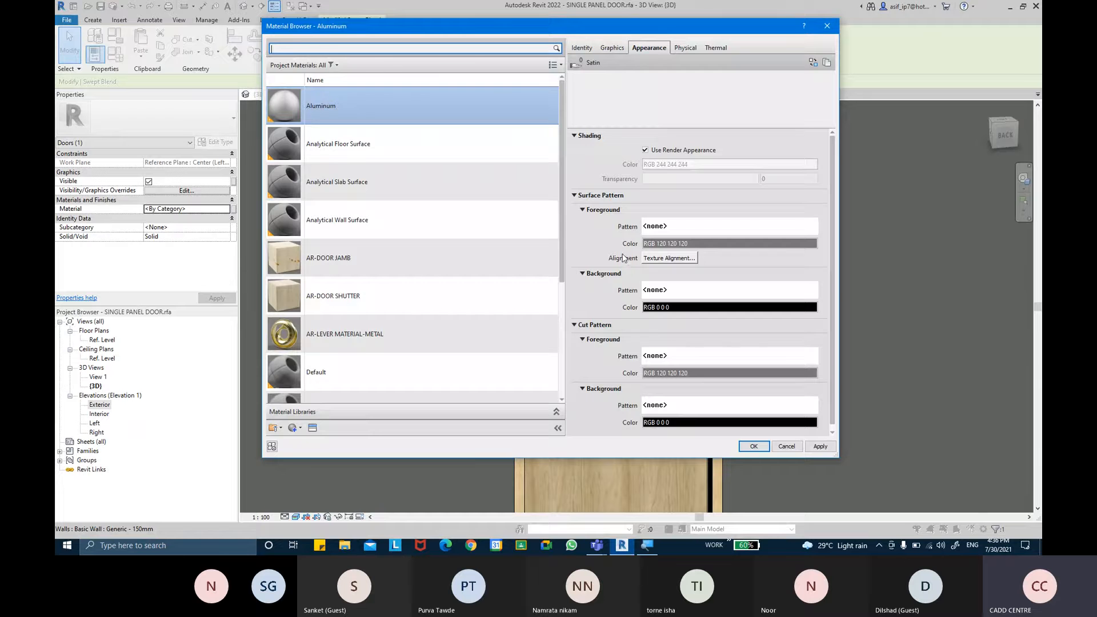
{"action": "double_click", "coordinate": [387, 306]}
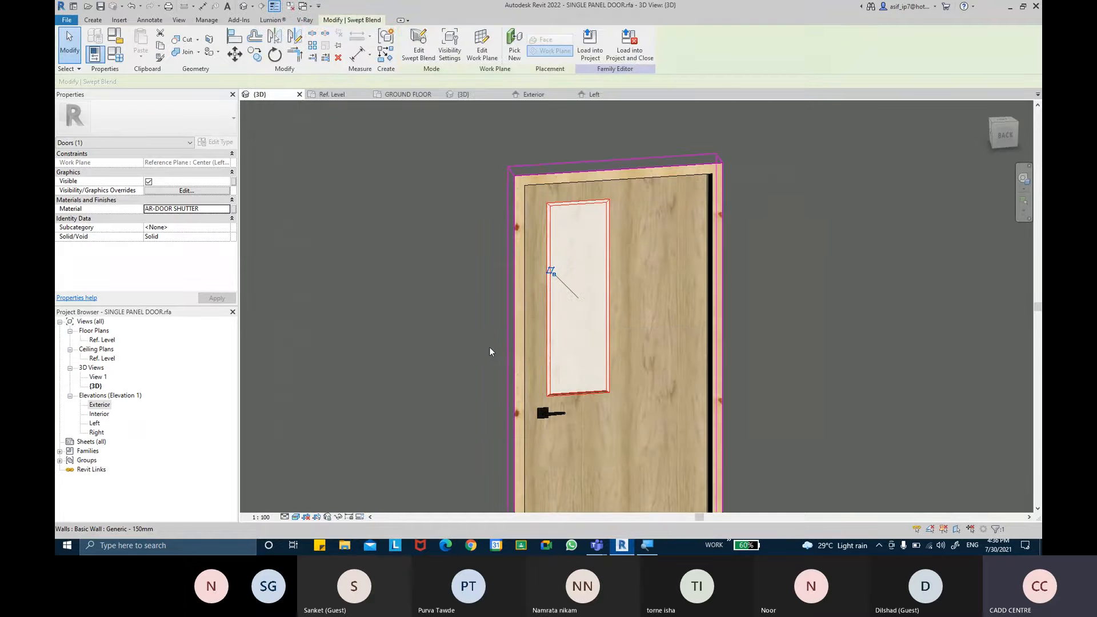
{"action": "left_click", "coordinate": [486, 347]}
{"action": "middle_click_drag", "start_coordinate": [607, 366], "coordinate": [674, 395], "text": "shift"}
{"action": "middle_click_drag", "start_coordinate": [745, 431], "coordinate": [555, 350]}
From the left elevation, set the BEVEL DEPTH family parameter to 5 and apply the change.
{"action": "double_click", "coordinate": [95, 423]}
{"action": "scroll", "coordinate": [554, 343], "scroll_direction": "down", "scroll_amount": 4}
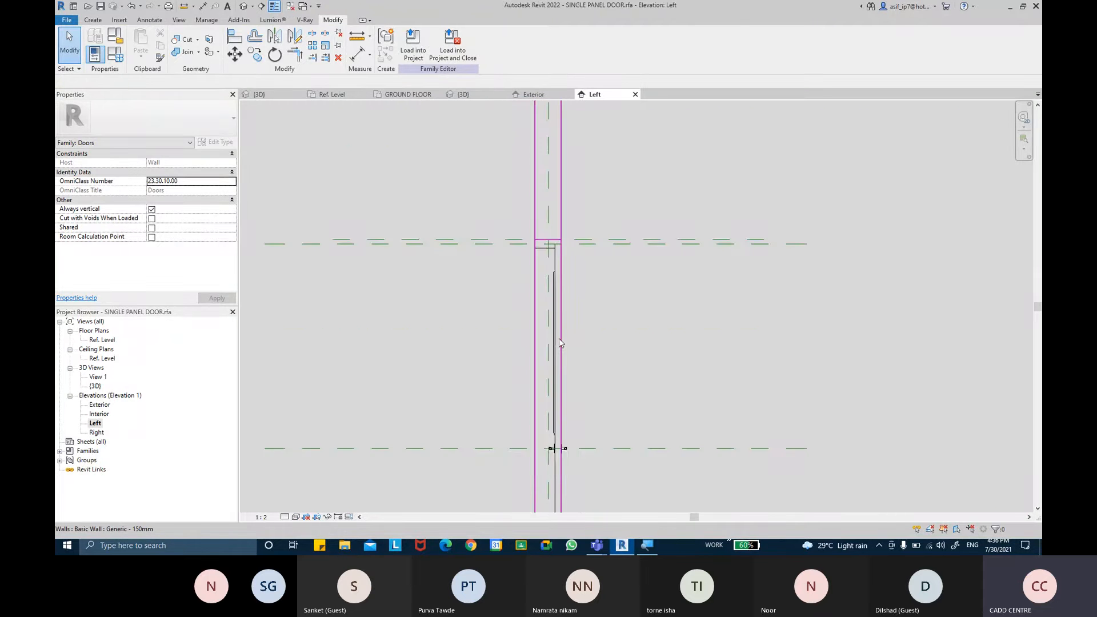
{"action": "scroll", "coordinate": [534, 366], "scroll_direction": "up", "scroll_amount": 3}
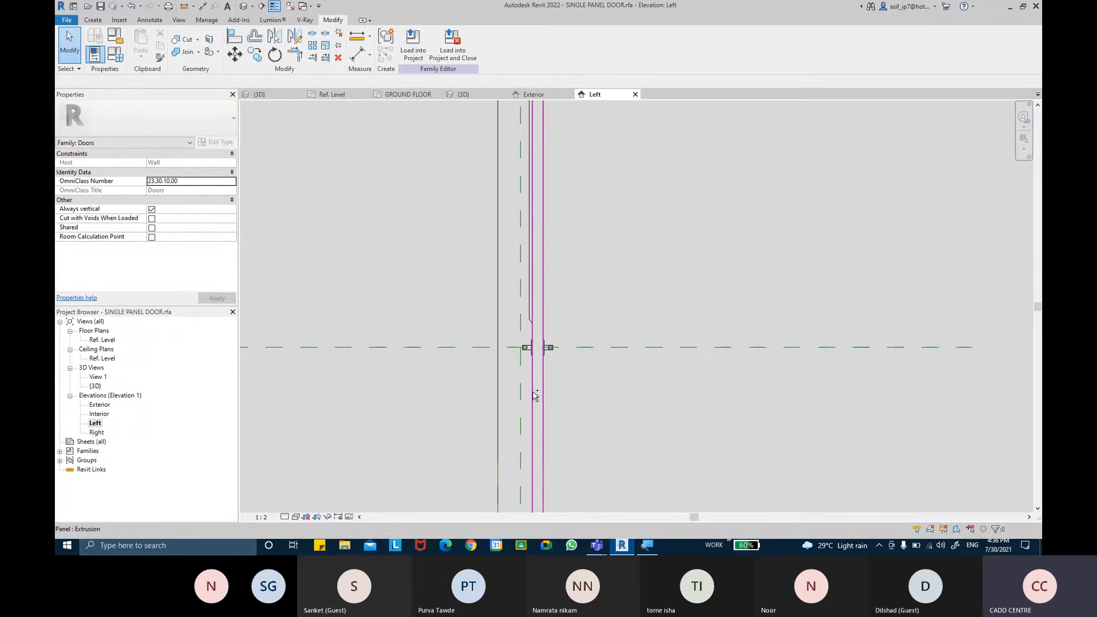
{"action": "scroll", "coordinate": [532, 394], "scroll_direction": "up", "scroll_amount": 3}
{"action": "scroll", "coordinate": [531, 262], "scroll_direction": "up", "scroll_amount": 3}
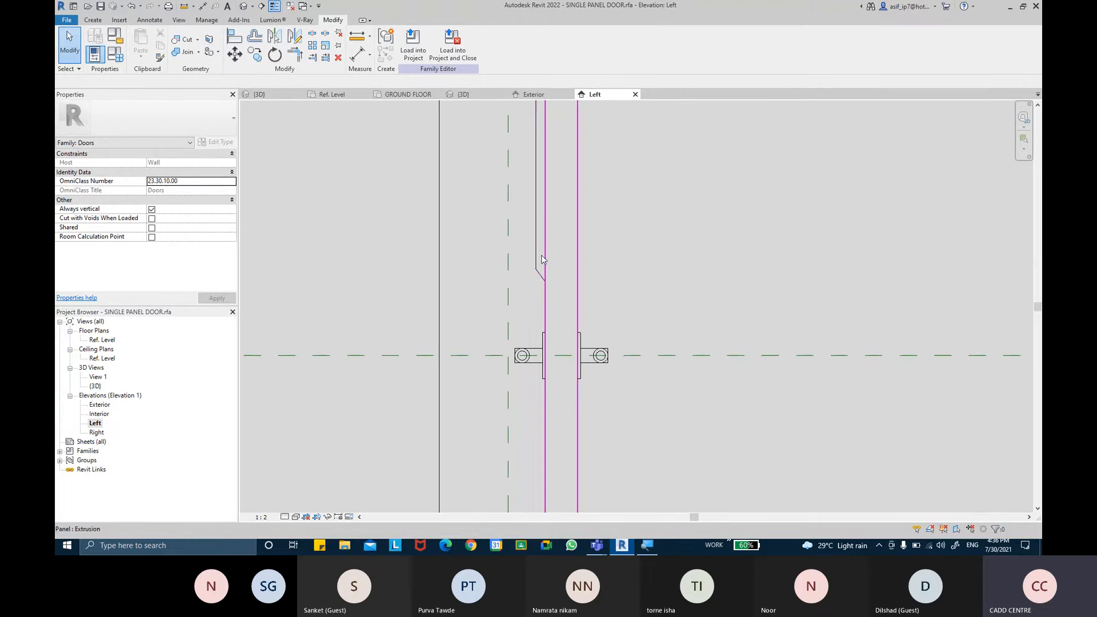
{"action": "scroll", "coordinate": [541, 251], "scroll_direction": "up", "scroll_amount": 2}
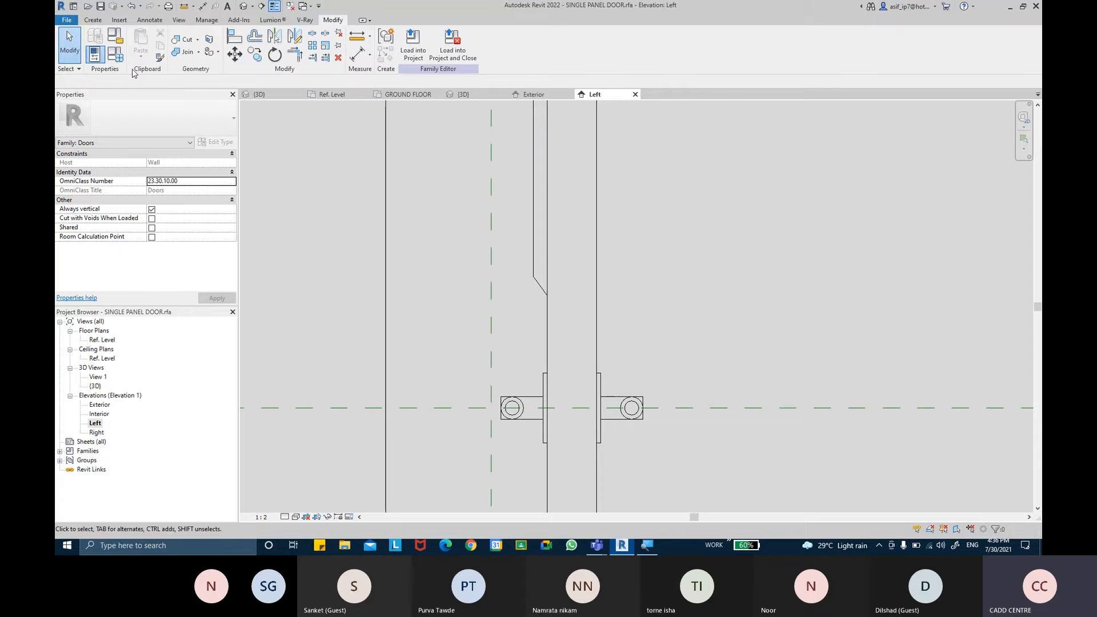
{"action": "left_click", "coordinate": [116, 54]}
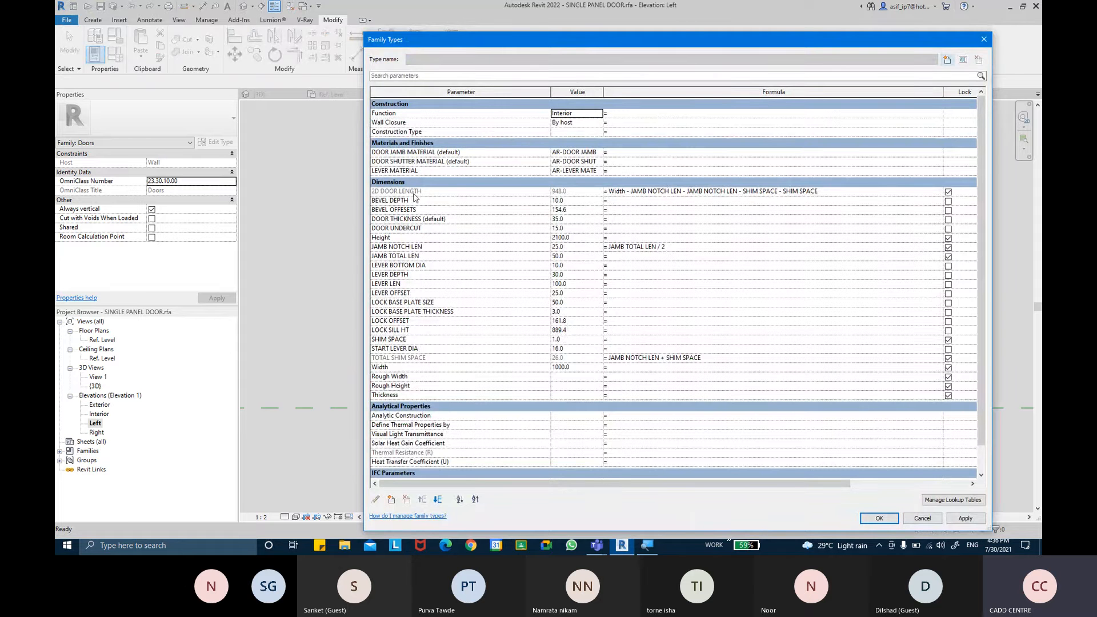
{"action": "left_click", "coordinate": [583, 203]}
{"action": "key", "text": "Tab"}
{"action": "left_click", "coordinate": [965, 518]}
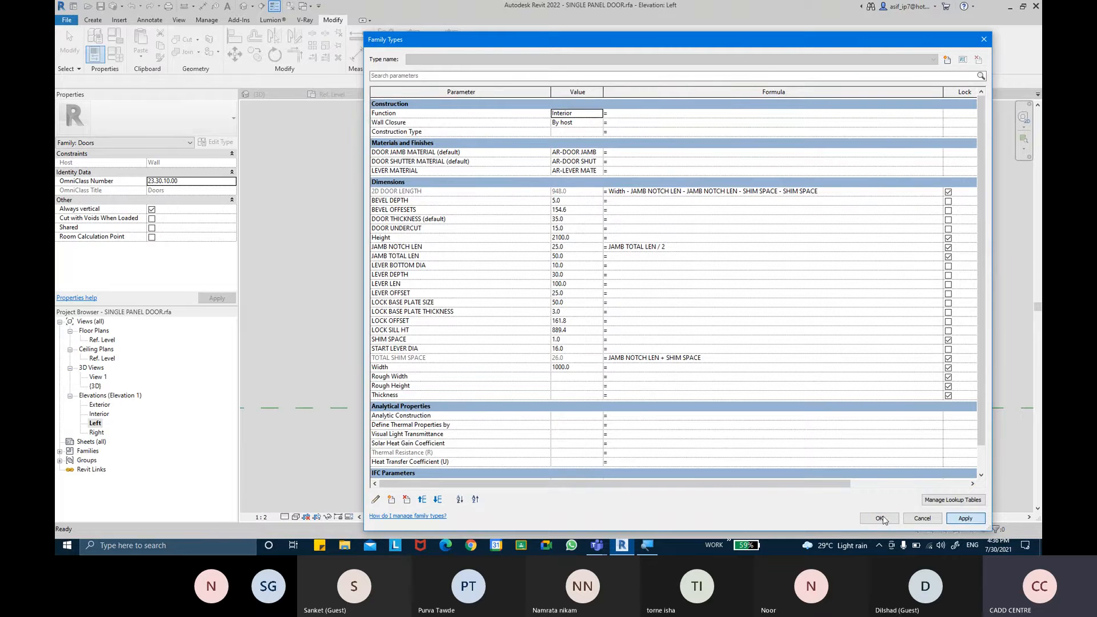
{"action": "left_click", "coordinate": [879, 518]}
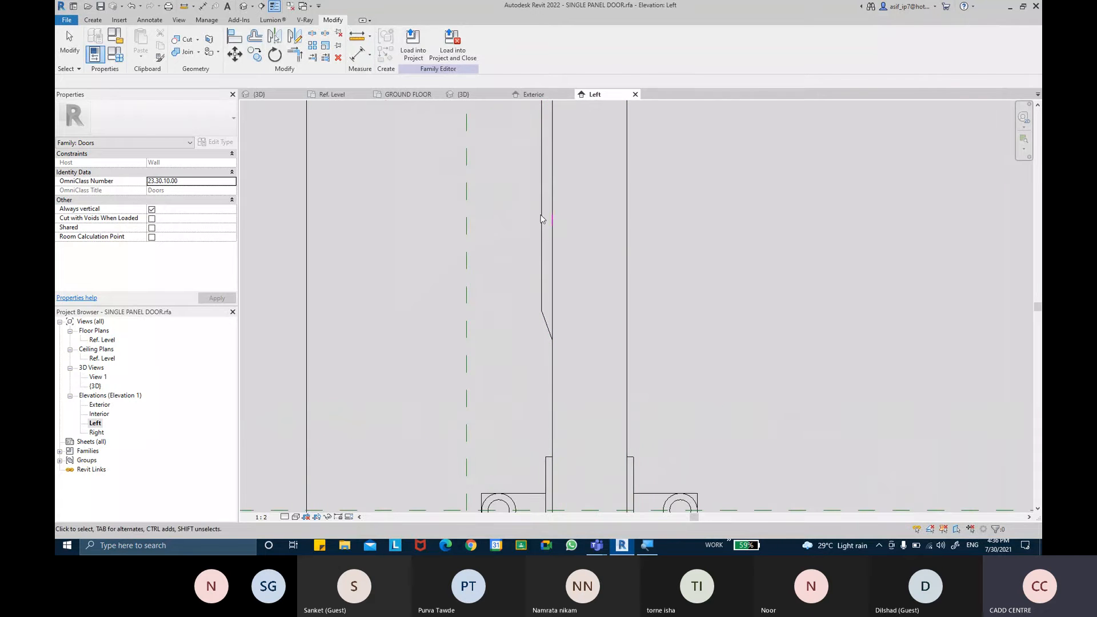
Check the bevel's depth in the left elevation with an aligned dimension, without placing it.
{"action": "left_click", "coordinate": [358, 54]}
{"action": "scroll", "coordinate": [510, 182], "scroll_direction": "up", "scroll_amount": 2}
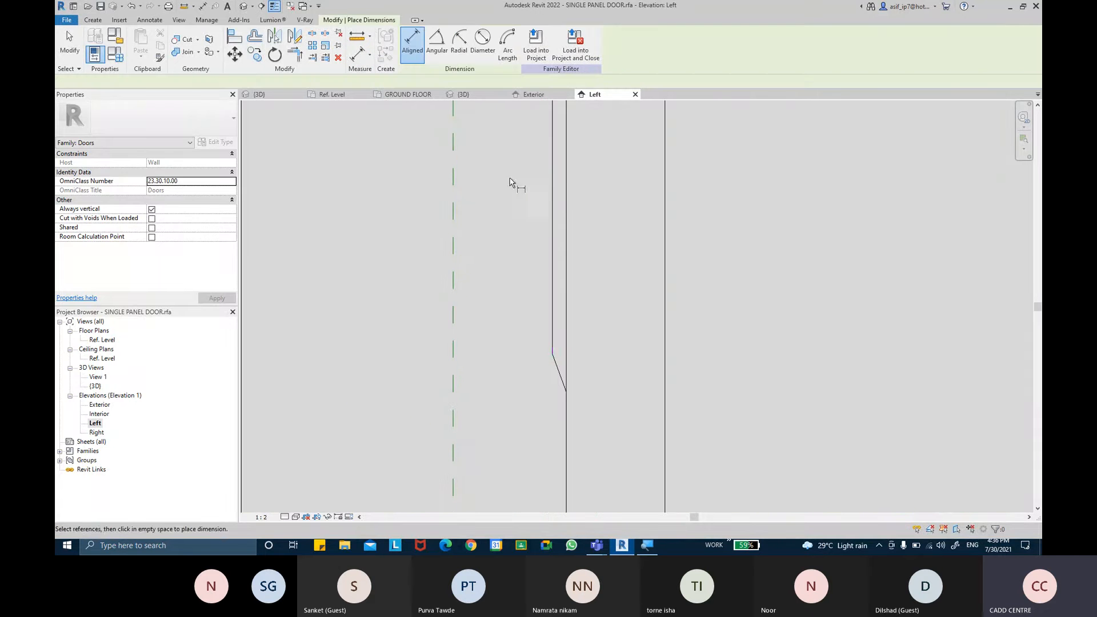
{"action": "left_click", "coordinate": [551, 197]}
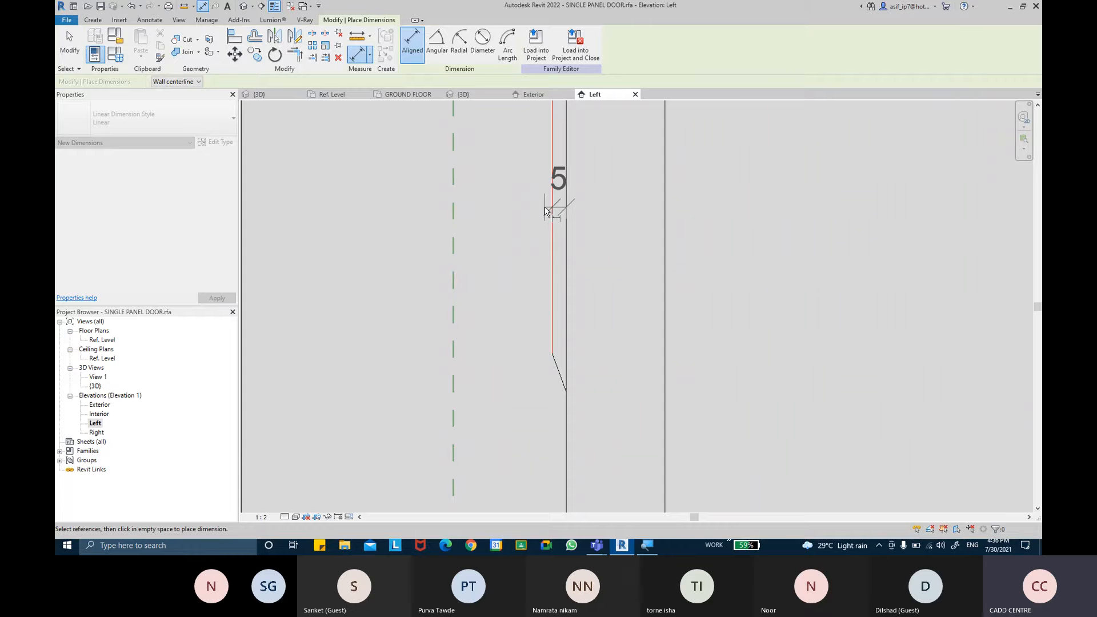
{"action": "key", "text": "Escape"}
{"action": "scroll", "coordinate": [544, 234], "scroll_direction": "down", "scroll_amount": 3}
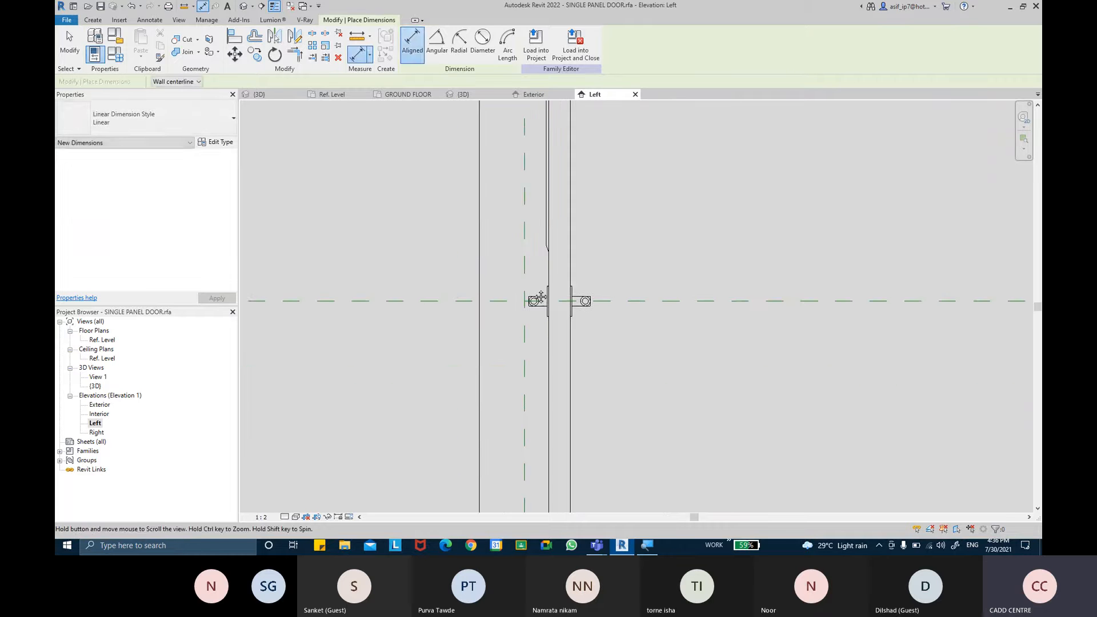
{"action": "key", "text": "Escape"}
Examine the bevelled door panel from several angles in the default 3D view.
{"action": "left_click", "coordinate": [243, 6]}
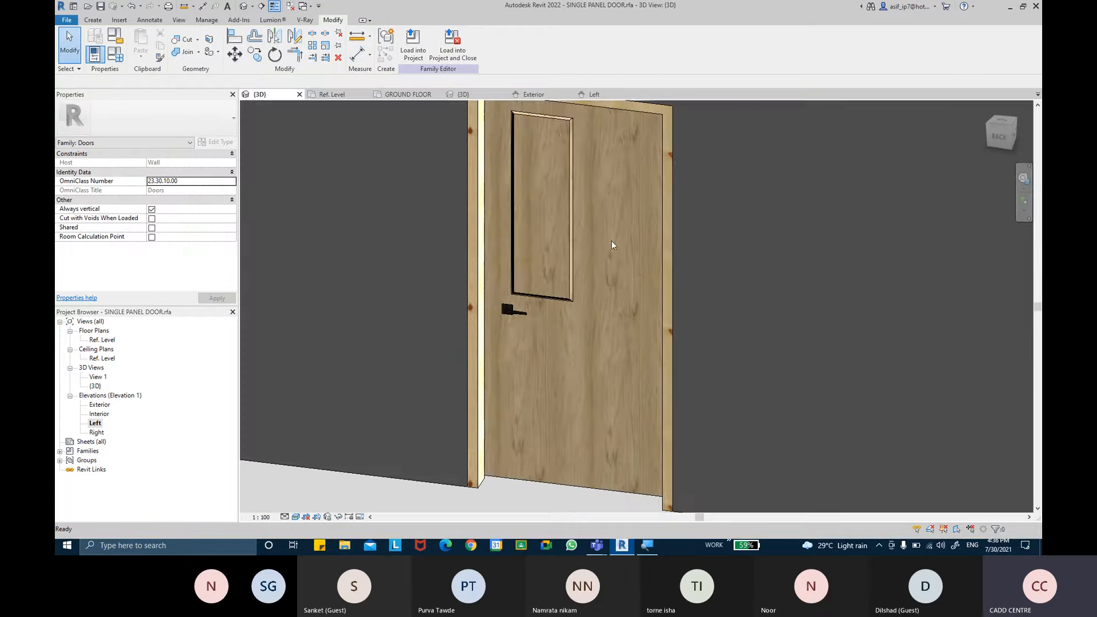
{"action": "middle_click_drag", "start_coordinate": [594, 273], "coordinate": [644, 343], "text": "shift"}
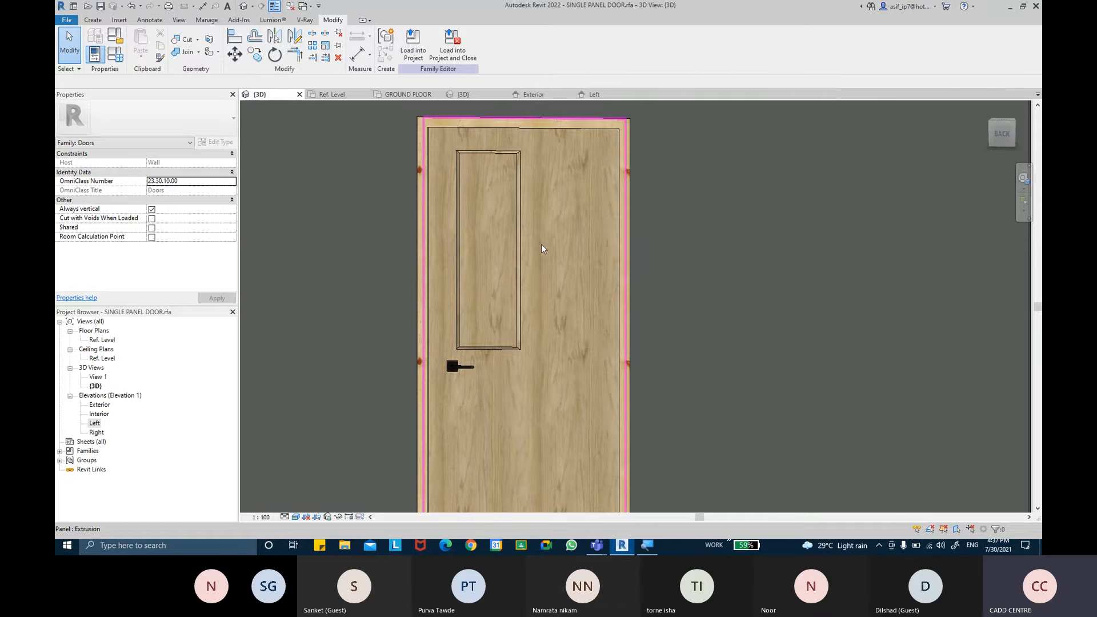
{"action": "middle_click_drag", "start_coordinate": [608, 235], "coordinate": [574, 234], "text": "shift"}
{"action": "middle_click_drag", "start_coordinate": [574, 234], "coordinate": [584, 385]}
{"action": "middle_click_drag", "start_coordinate": [584, 385], "coordinate": [565, 307]}
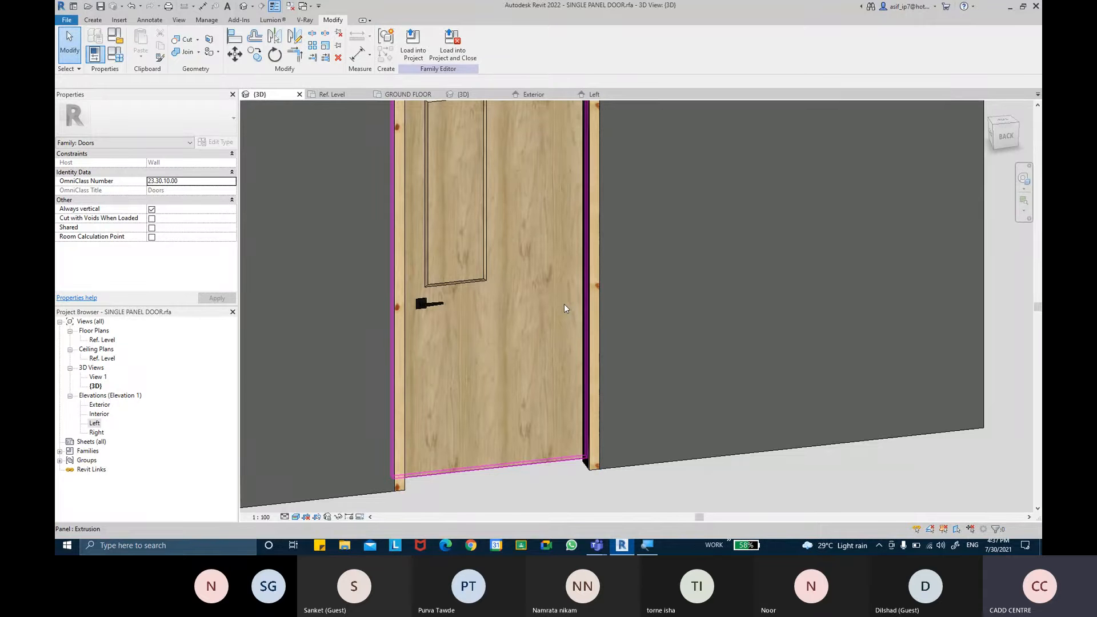
Examine the door panel, its raised inset and the surrounding frame in the 3D view.
{"action": "scroll", "coordinate": [661, 335], "scroll_direction": "down", "scroll_amount": 3}
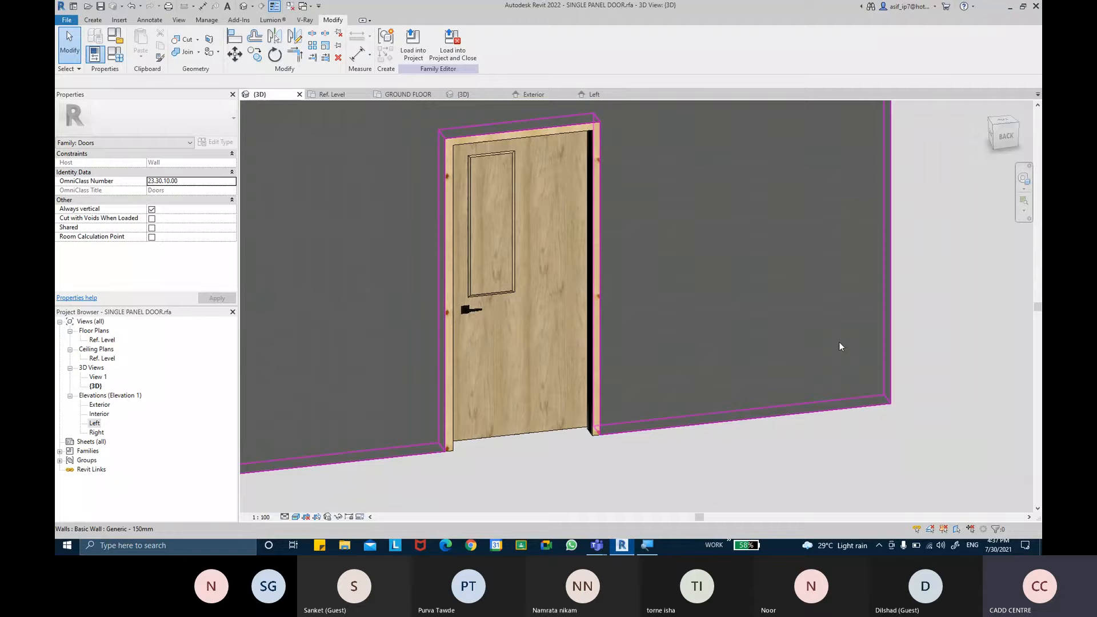
{"action": "mouse_move", "coordinate": [925, 293]}
{"action": "middle_mouse_down", "text": "shift"}
{"action": "mouse_move", "coordinate": [945, 299]}
{"action": "mouse_move", "coordinate": [903, 345]}
{"action": "mouse_move", "coordinate": [950, 314]}
{"action": "middle_mouse_up", "text": "shift"}
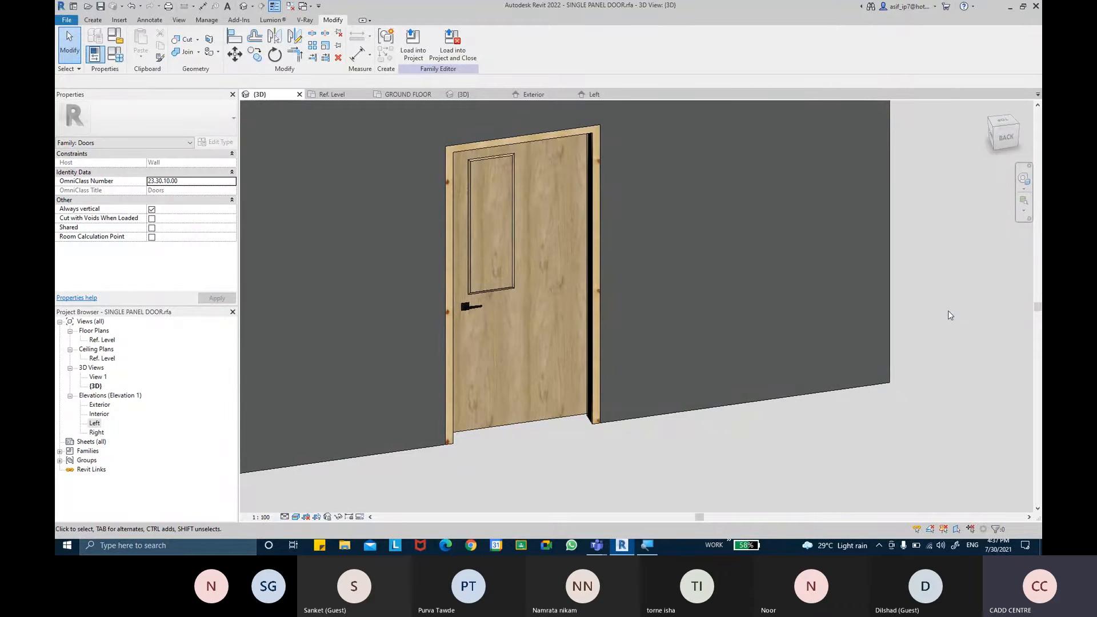
{"action": "middle_click_drag", "start_coordinate": [984, 324], "coordinate": [962, 312], "text": "shift"}
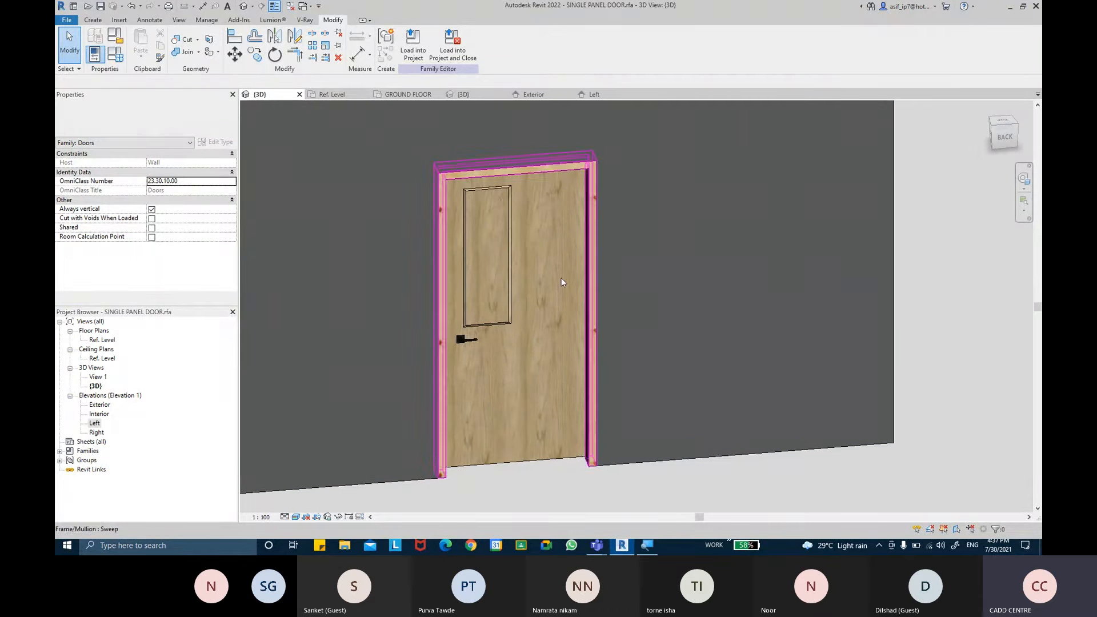
{"action": "left_click", "coordinate": [509, 283]}
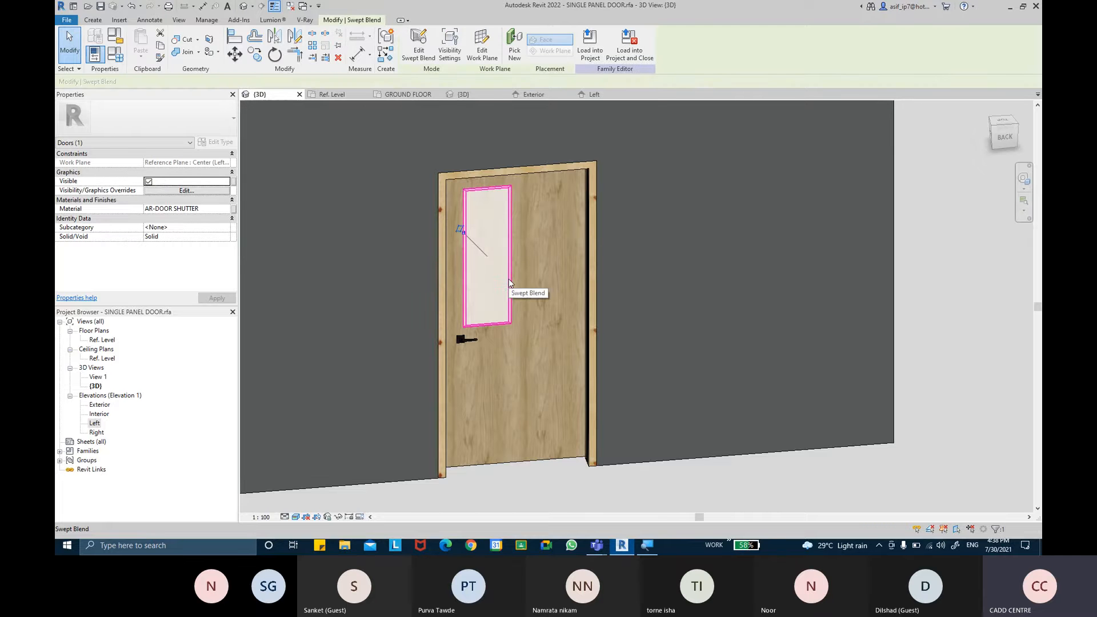
{"action": "key", "text": "Escape"}
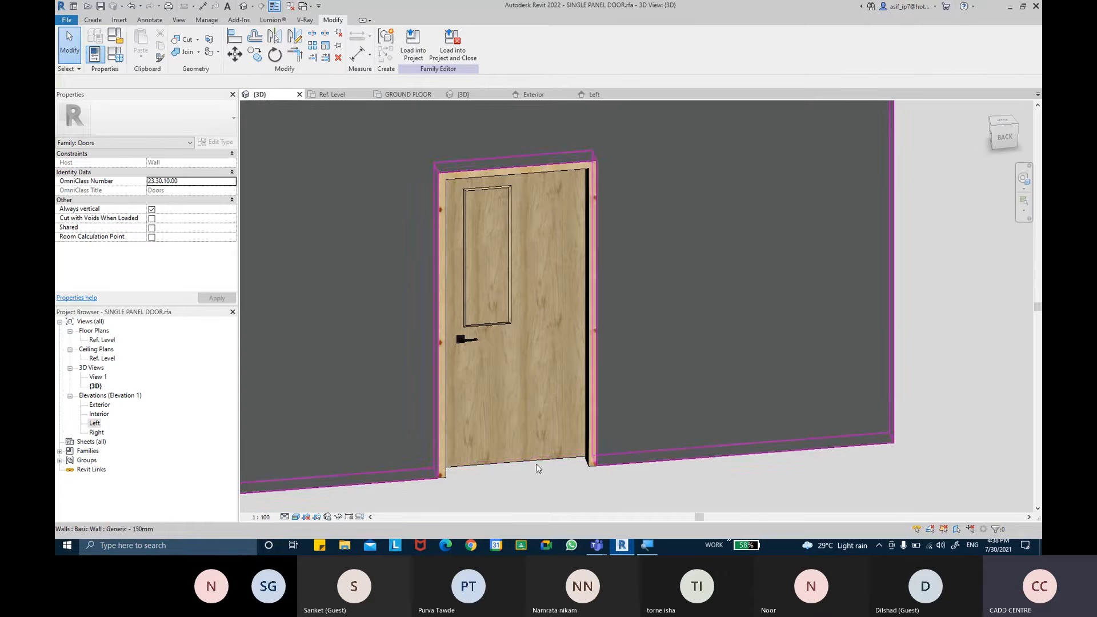
{"action": "middle_click_drag", "start_coordinate": [537, 467], "coordinate": [546, 448]}
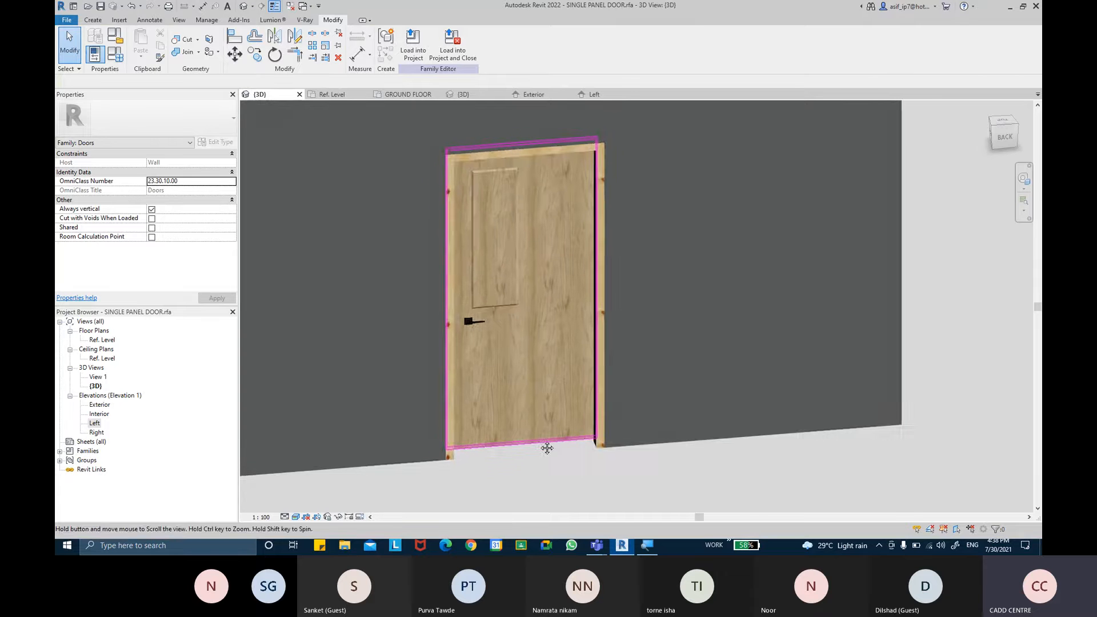
{"action": "left_click", "coordinate": [559, 223]}
{"action": "left_click", "coordinate": [569, 467]}
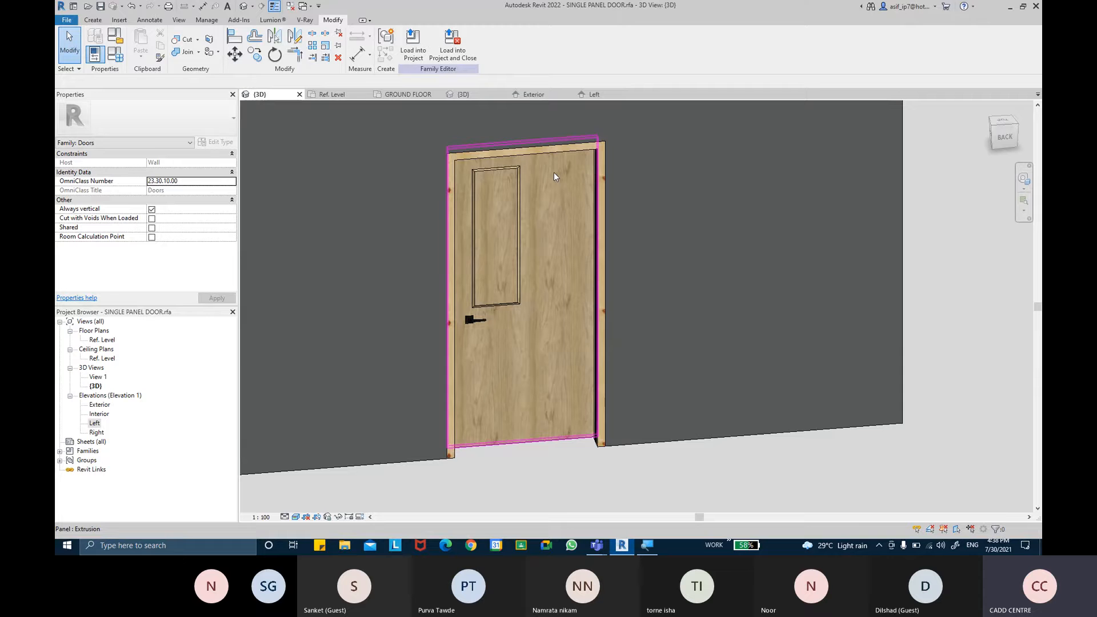
{"action": "left_click", "coordinate": [588, 278]}
{"action": "left_click", "coordinate": [572, 279]}
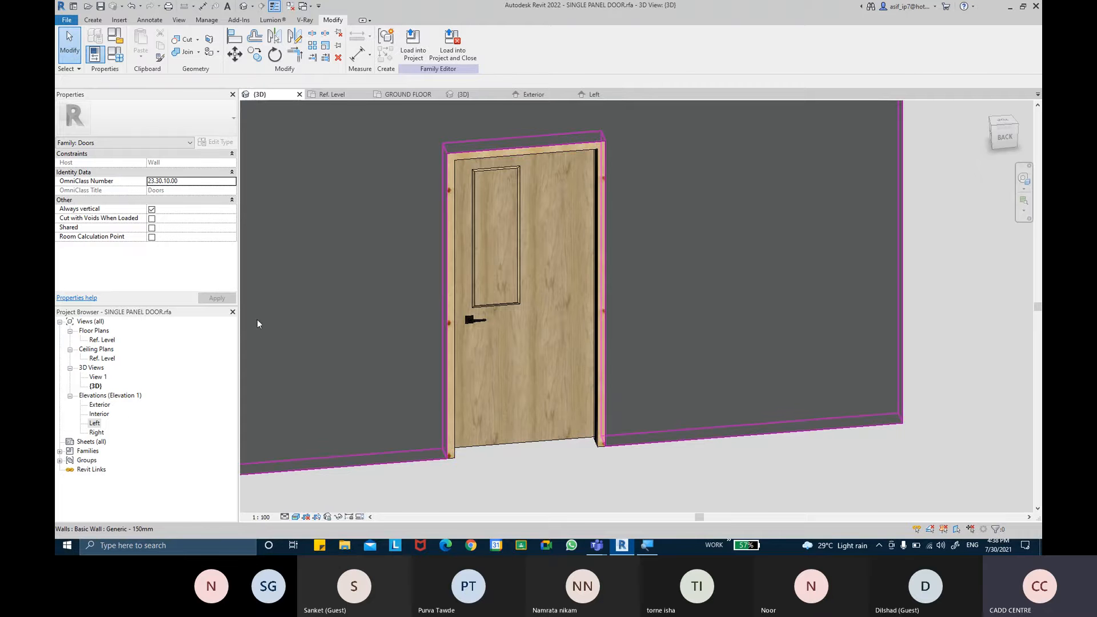
Start a void extrusion in the Exterior elevation, using the door panel's face as the work plane.
{"action": "double_click", "coordinate": [101, 405]}
{"action": "scroll", "coordinate": [559, 251], "scroll_direction": "down", "scroll_amount": 5}
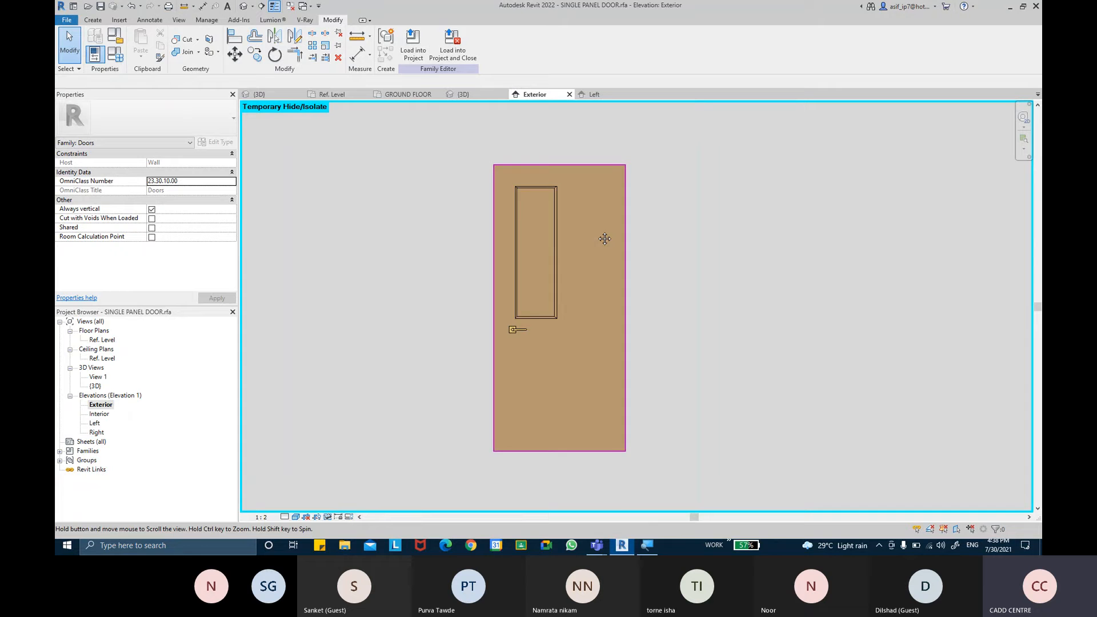
{"action": "scroll", "coordinate": [587, 232], "scroll_direction": "up", "scroll_amount": 1}
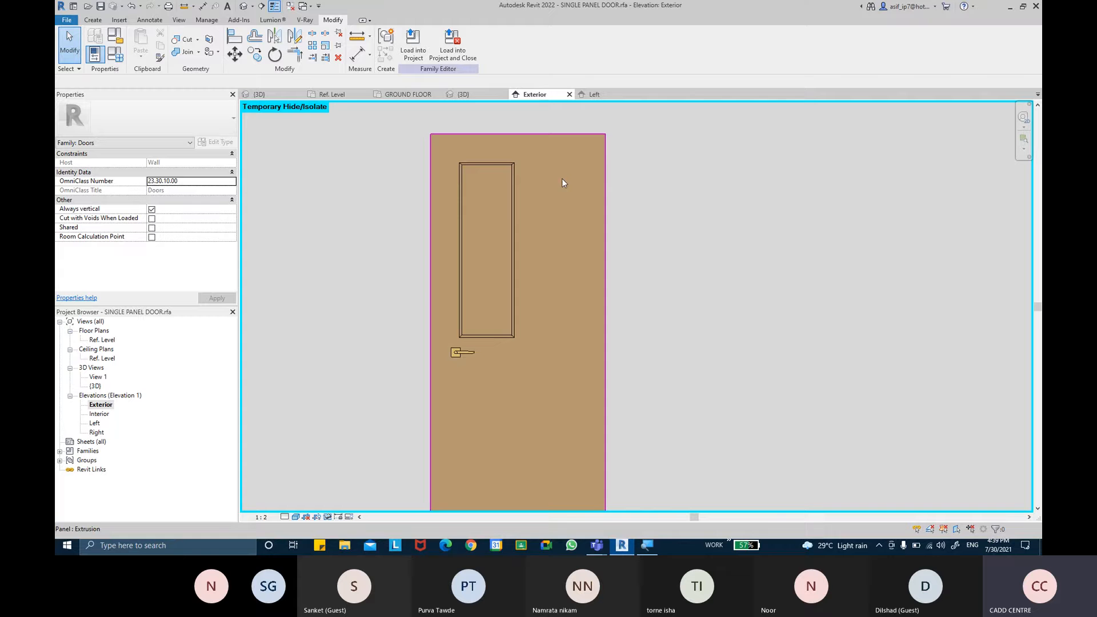
{"action": "left_click", "coordinate": [94, 21]}
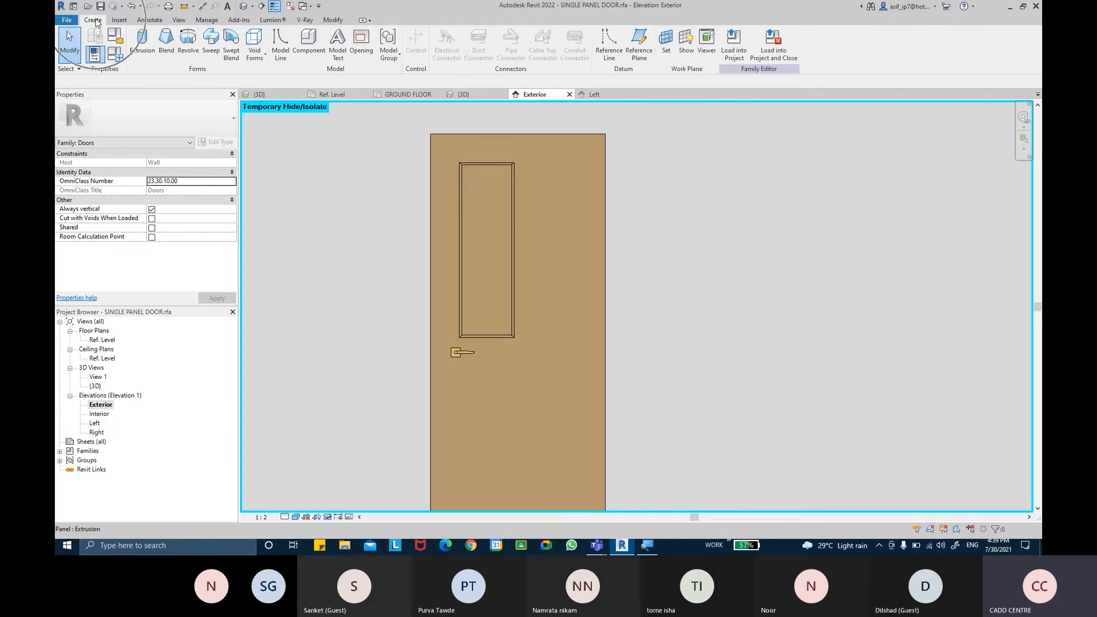
{"action": "left_click", "coordinate": [253, 57]}
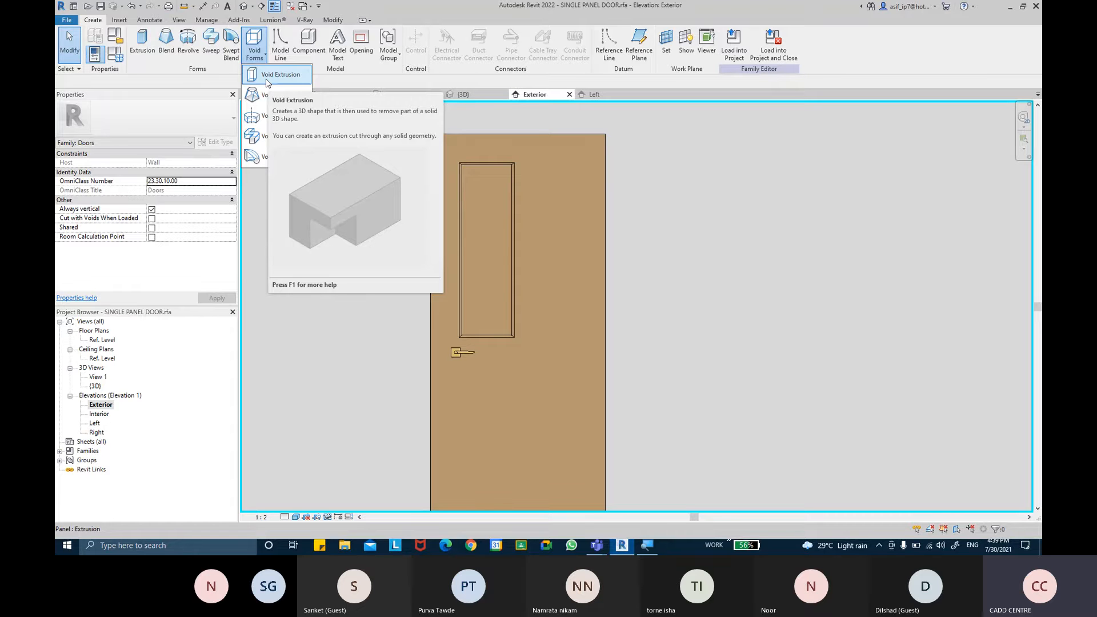
{"action": "left_click", "coordinate": [266, 82]}
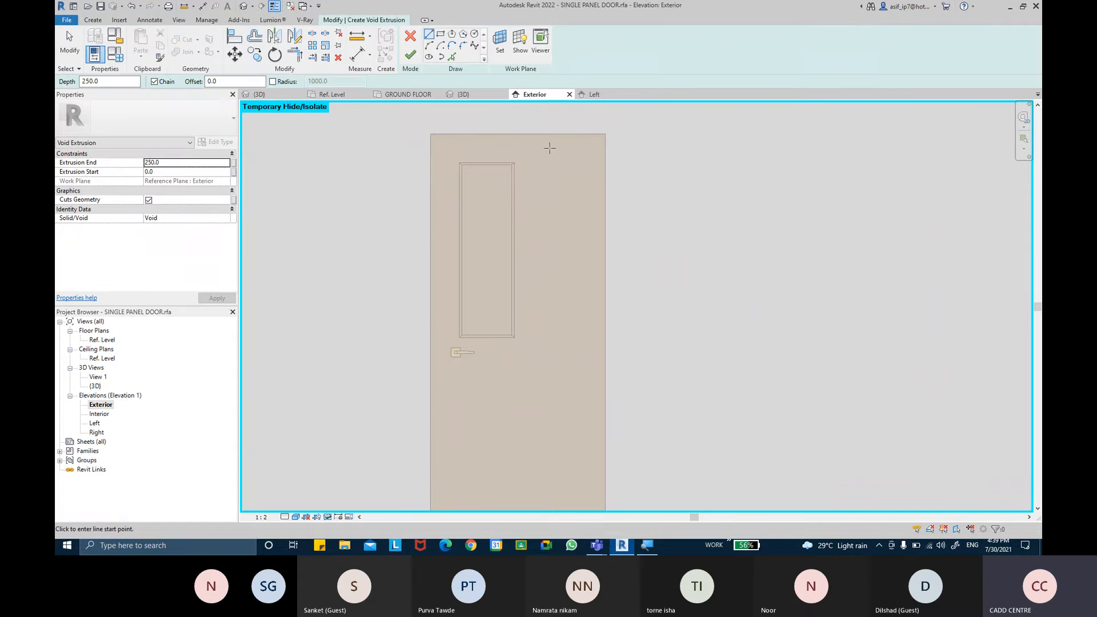
{"action": "left_click", "coordinate": [501, 54]}
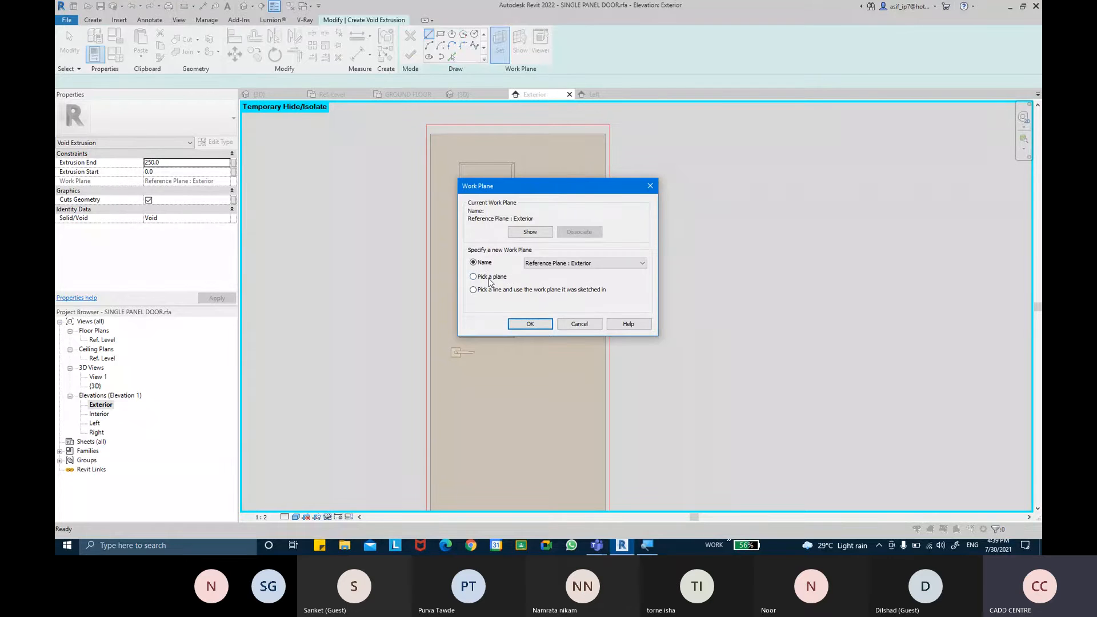
{"action": "left_click", "coordinate": [489, 278]}
{"action": "left_click", "coordinate": [530, 324]}
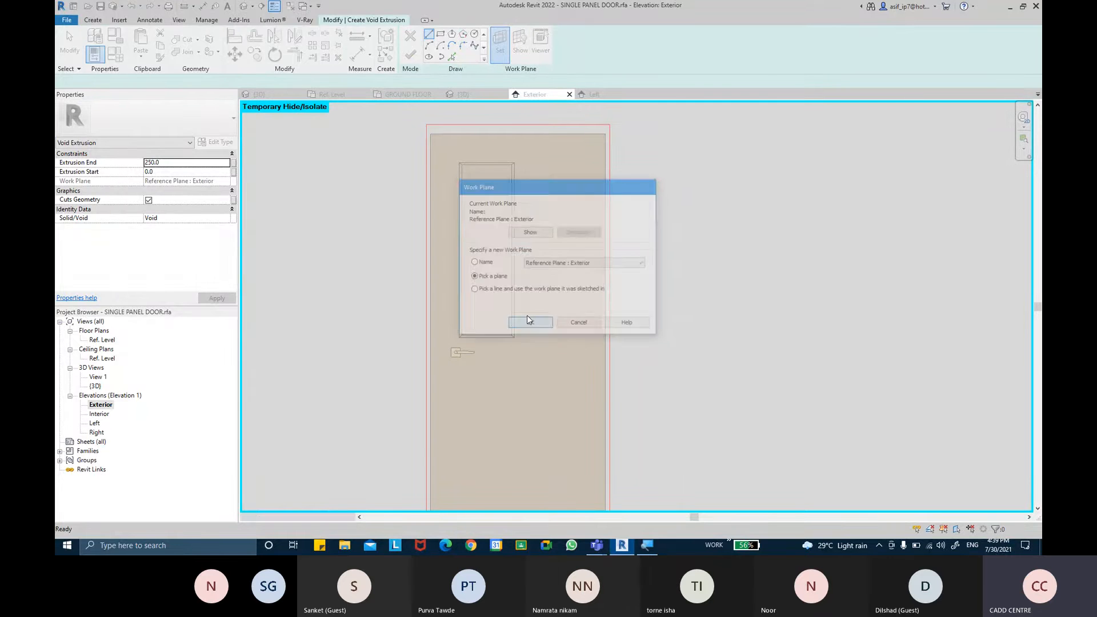
{"action": "left_click", "coordinate": [575, 186]}
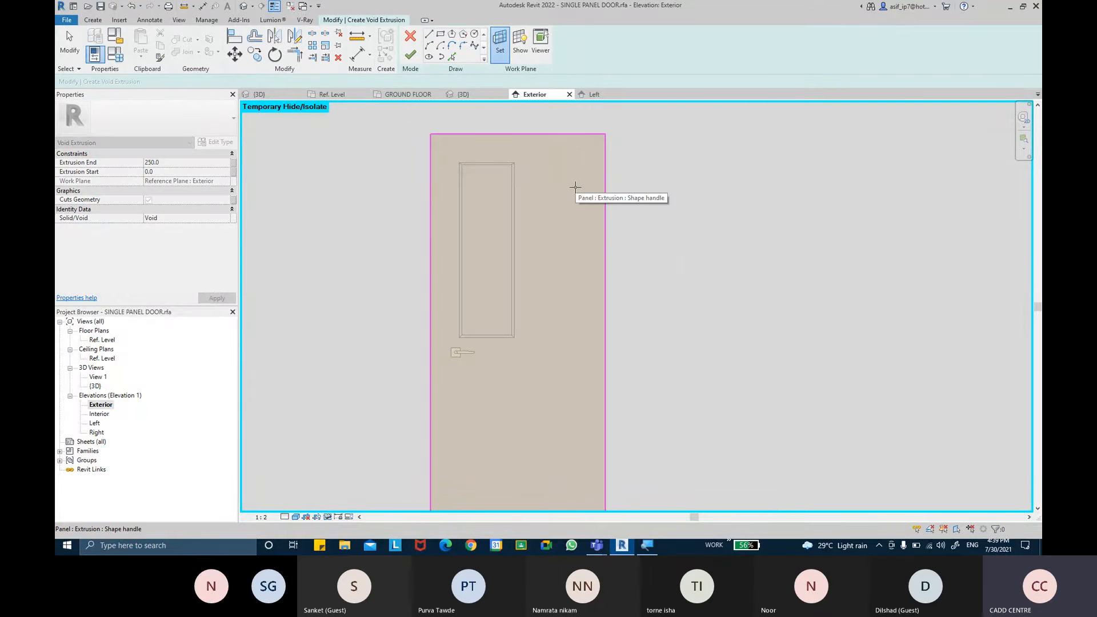
Sketch a rectangle about 260 mm wide and 920 mm high on the door panel, beside the existing inset.
{"action": "left_click", "coordinate": [442, 36]}
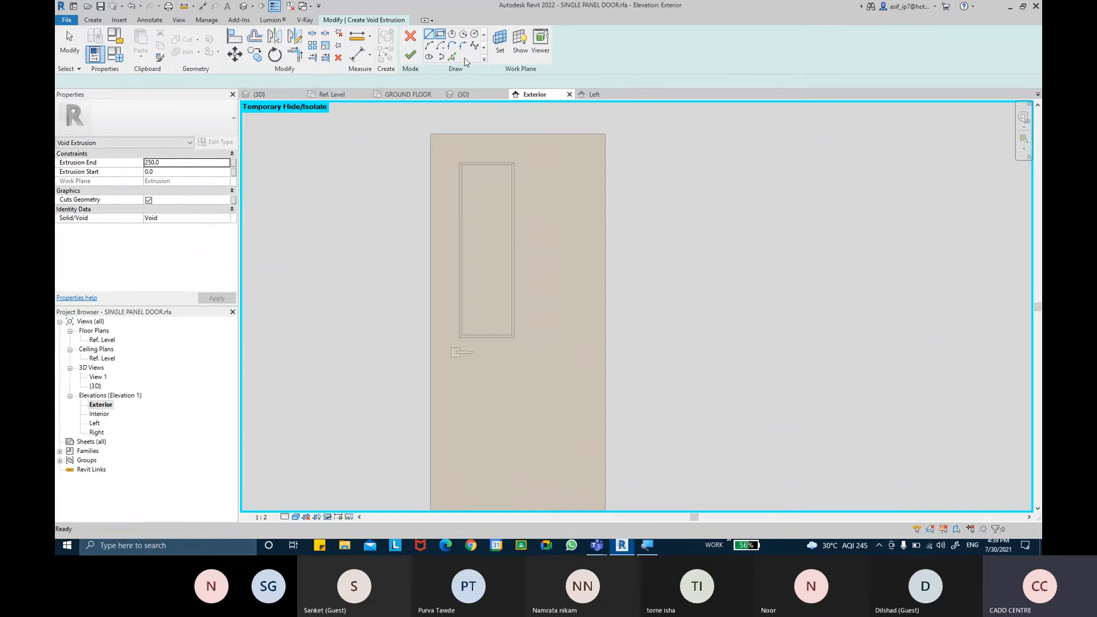
{"action": "left_click", "coordinate": [535, 169]}
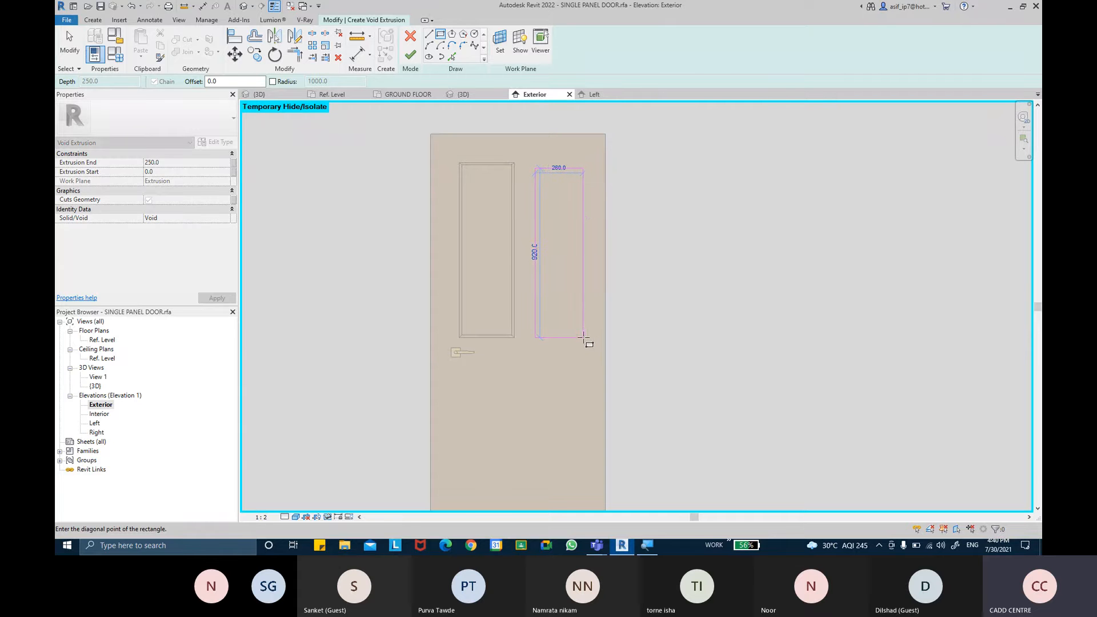
{"action": "left_click", "coordinate": [584, 337]}
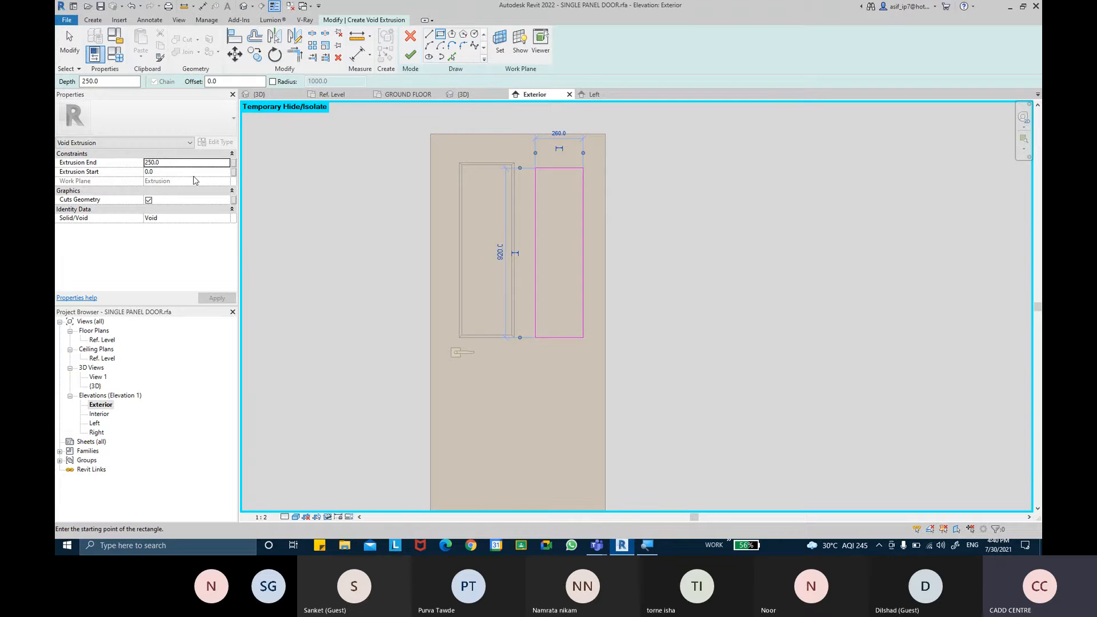
Set the void's extrusion end to 35 mm and finish the sketch to cut the door panel.
{"action": "left_click", "coordinate": [166, 164]}
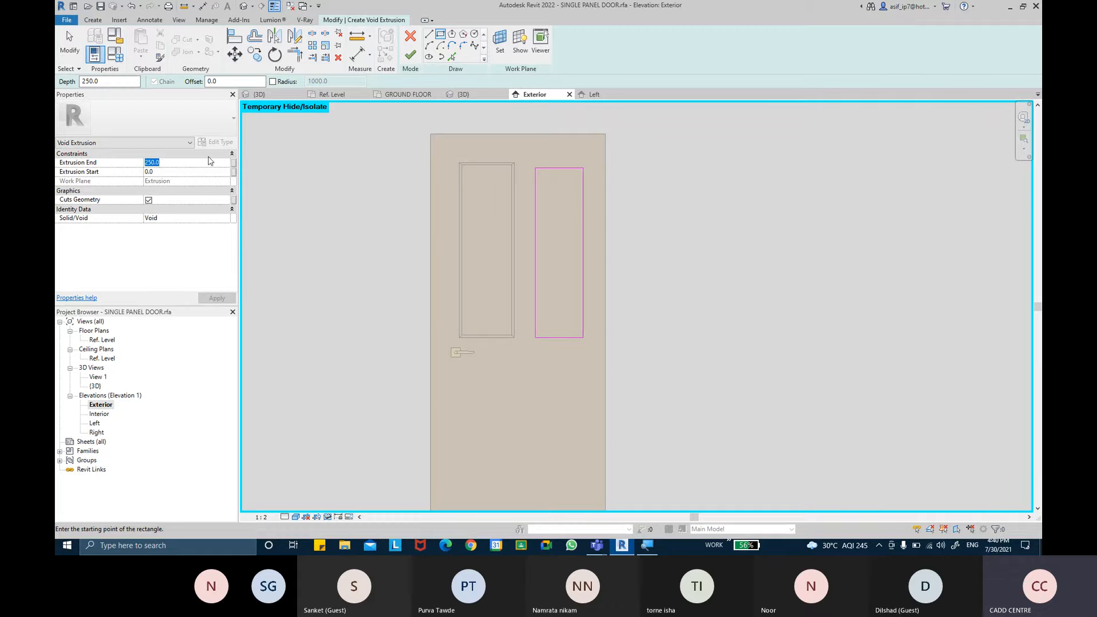
{"action": "type", "text": "35"}
{"action": "left_click", "coordinate": [155, 171]}
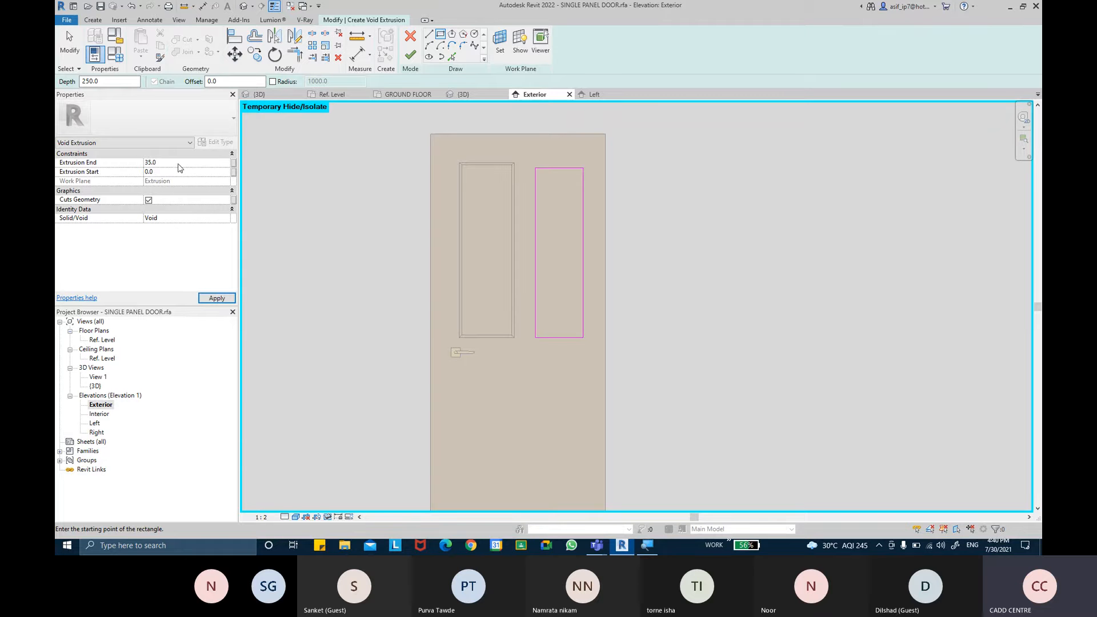
{"action": "left_click", "coordinate": [217, 298]}
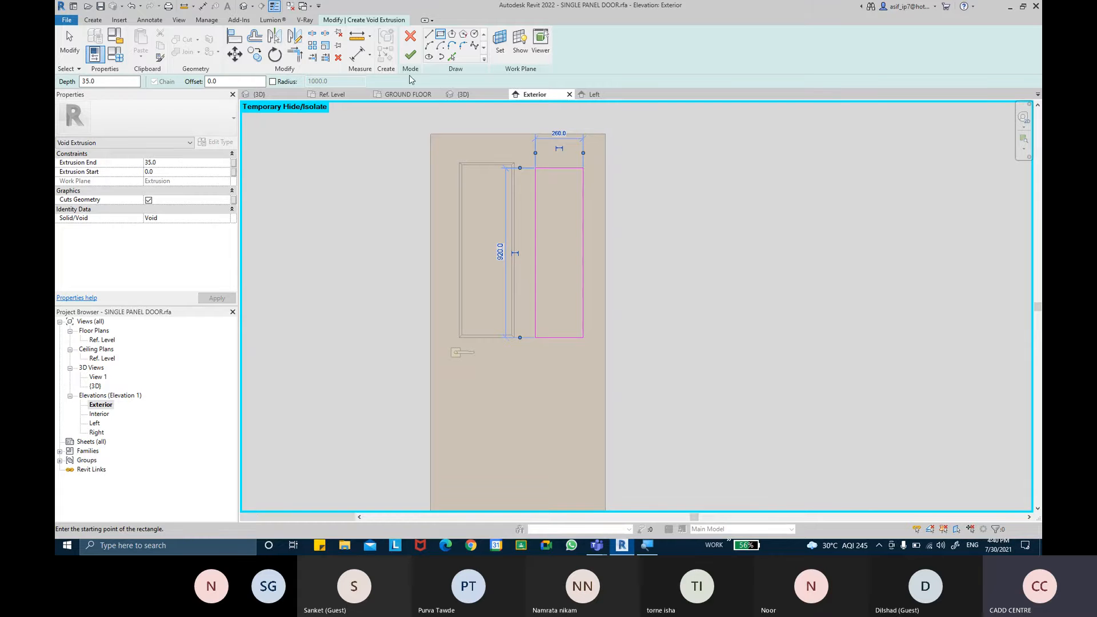
{"action": "key", "text": "Escape"}
{"action": "key", "text": "Escape"}
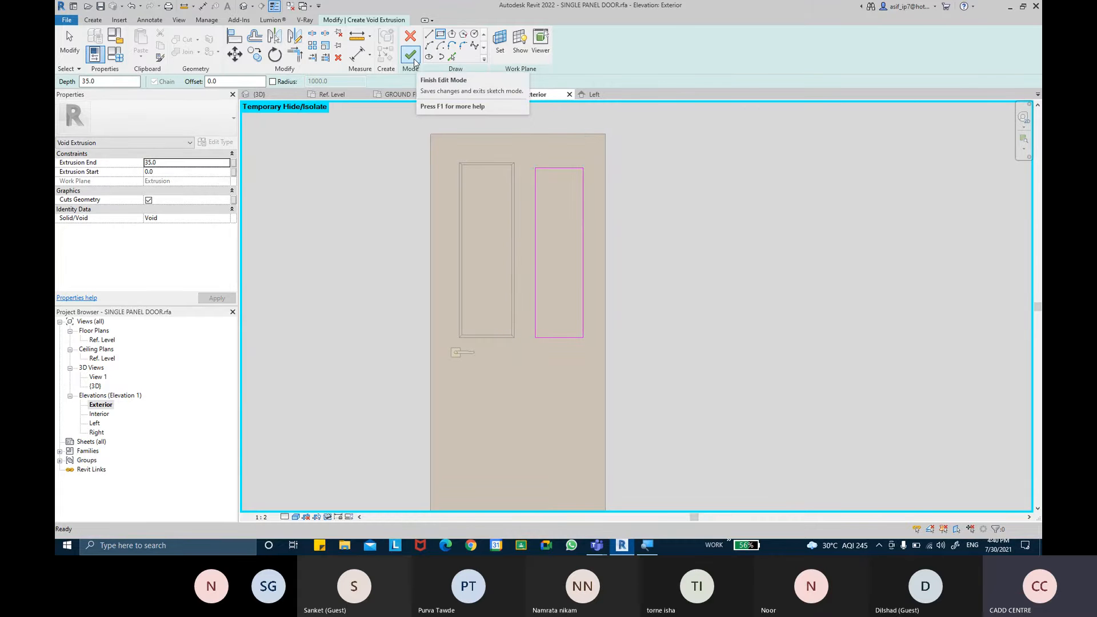
{"action": "left_click", "coordinate": [410, 56]}
{"action": "left_click", "coordinate": [734, 234]}
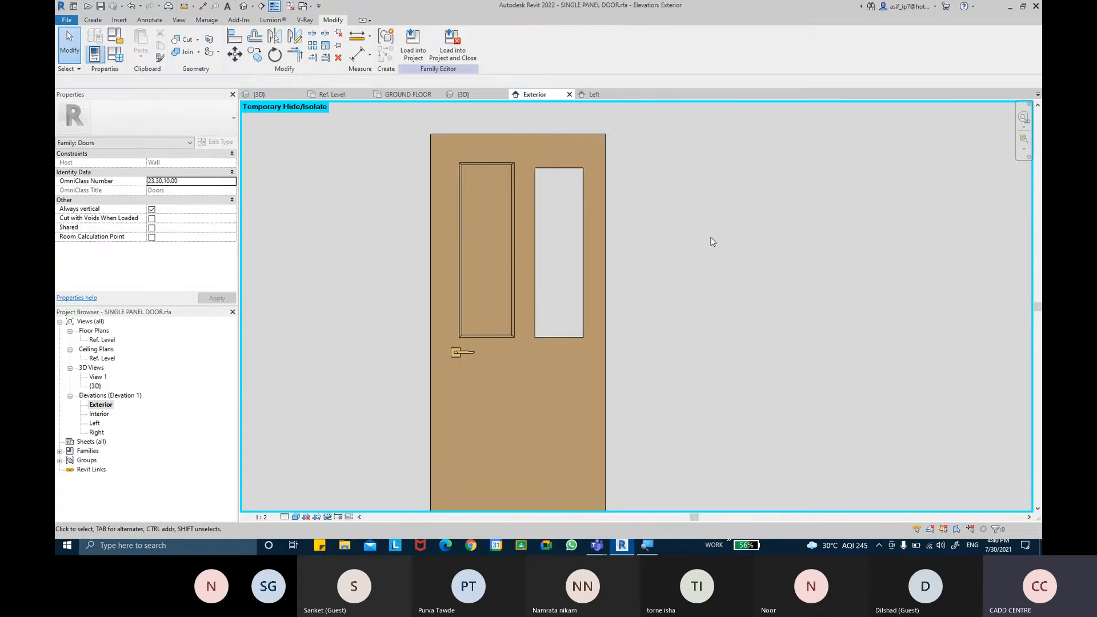
Select the new void in the 3D view and associate its Extrusion End with the DOOR THICKNESS parameter.
{"action": "left_click", "coordinate": [268, 94]}
{"action": "middle_click_drag", "start_coordinate": [741, 289], "coordinate": [675, 350], "text": "shift"}
{"action": "scroll", "coordinate": [584, 302], "scroll_direction": "up", "scroll_amount": 2}
{"action": "middle_click_drag", "start_coordinate": [582, 300], "coordinate": [657, 204], "text": "shift"}
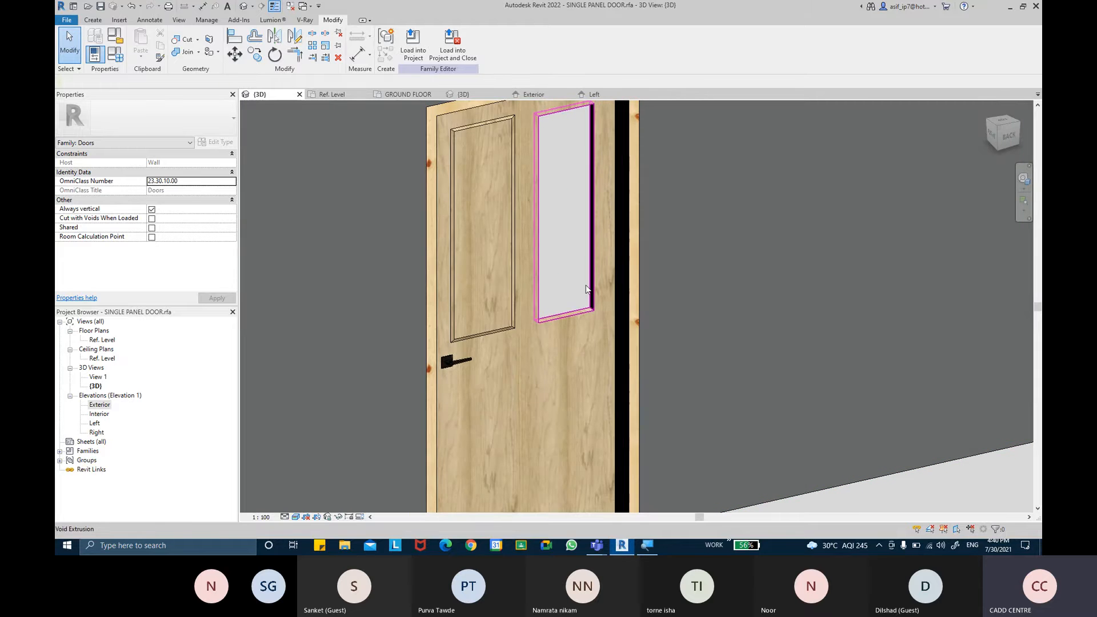
{"action": "middle_click_drag", "start_coordinate": [585, 289], "coordinate": [592, 330], "text": "shift"}
{"action": "left_click", "coordinate": [585, 318]}
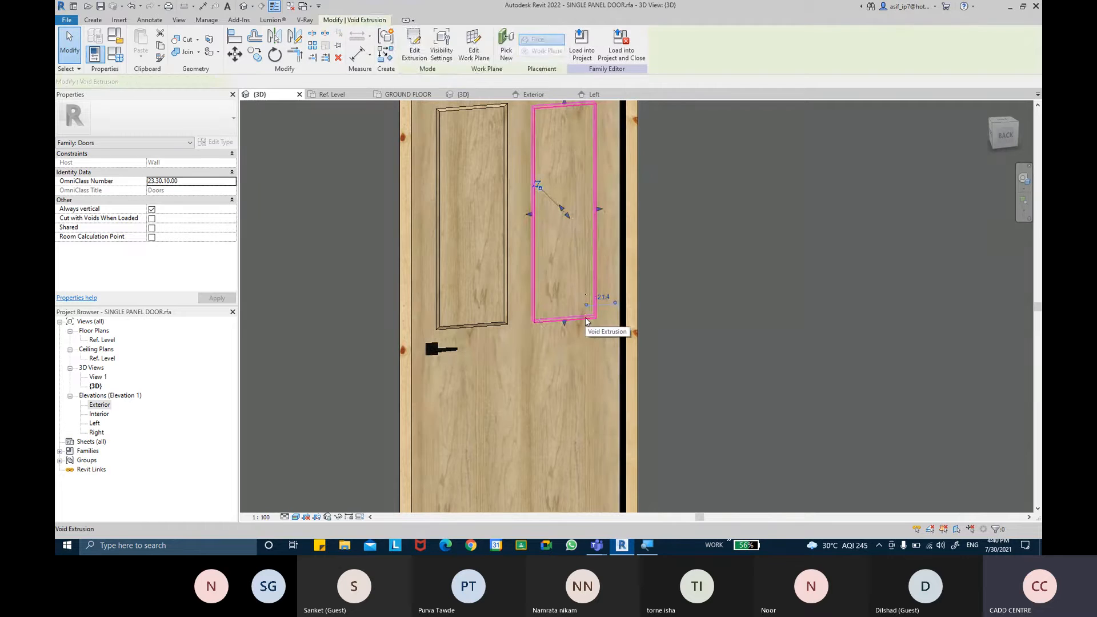
{"action": "key", "text": "ctrl"}
{"action": "key", "text": "ctrl"}
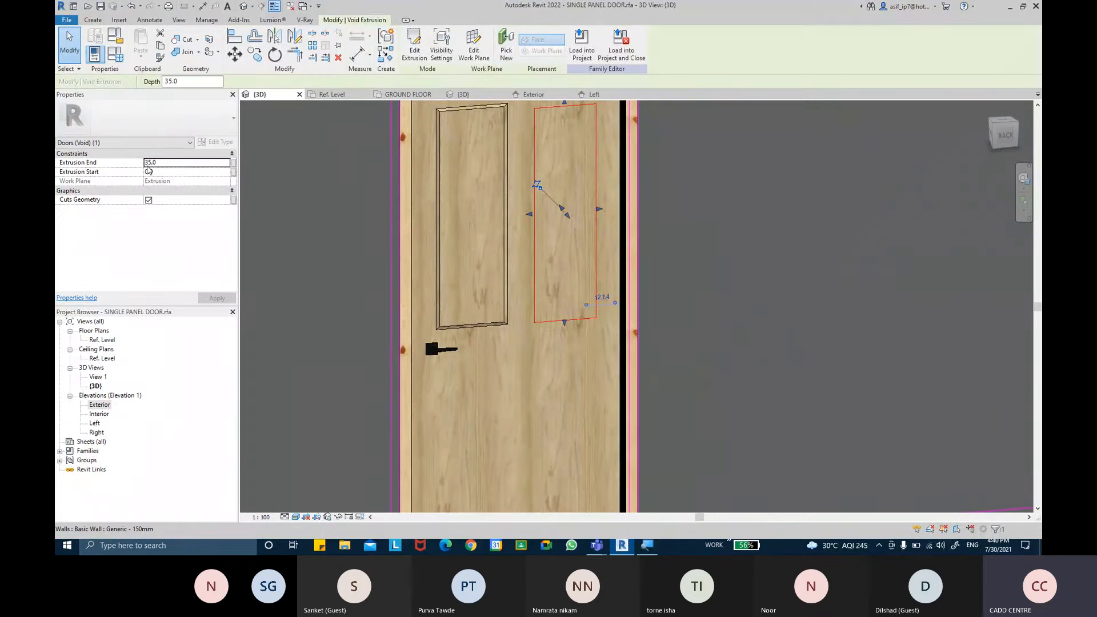
{"action": "left_click", "coordinate": [234, 166]}
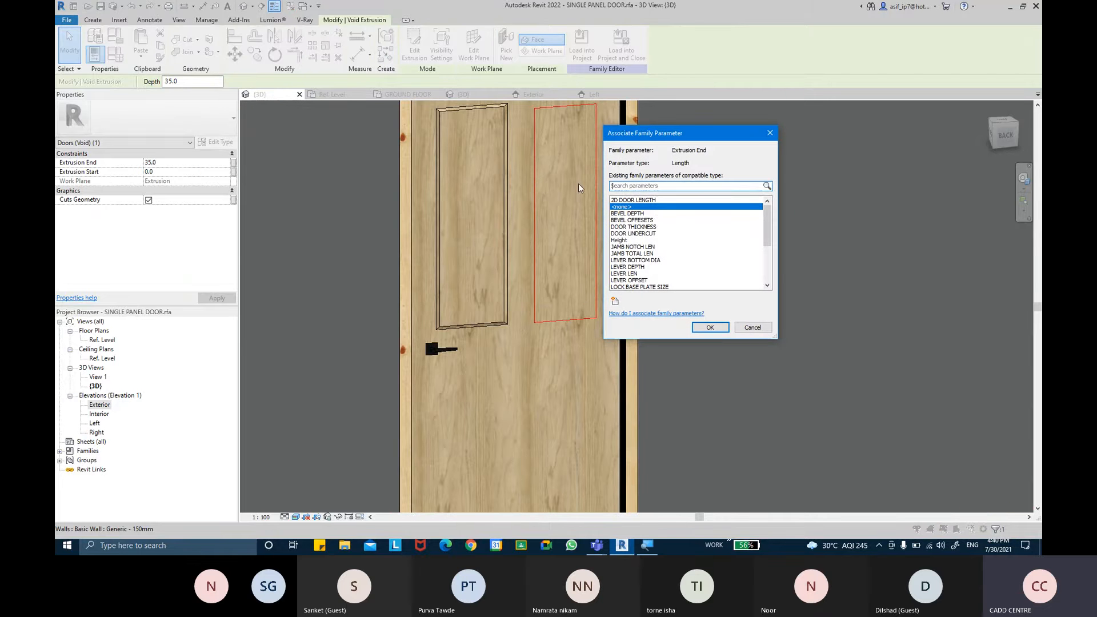
{"action": "left_click", "coordinate": [642, 227]}
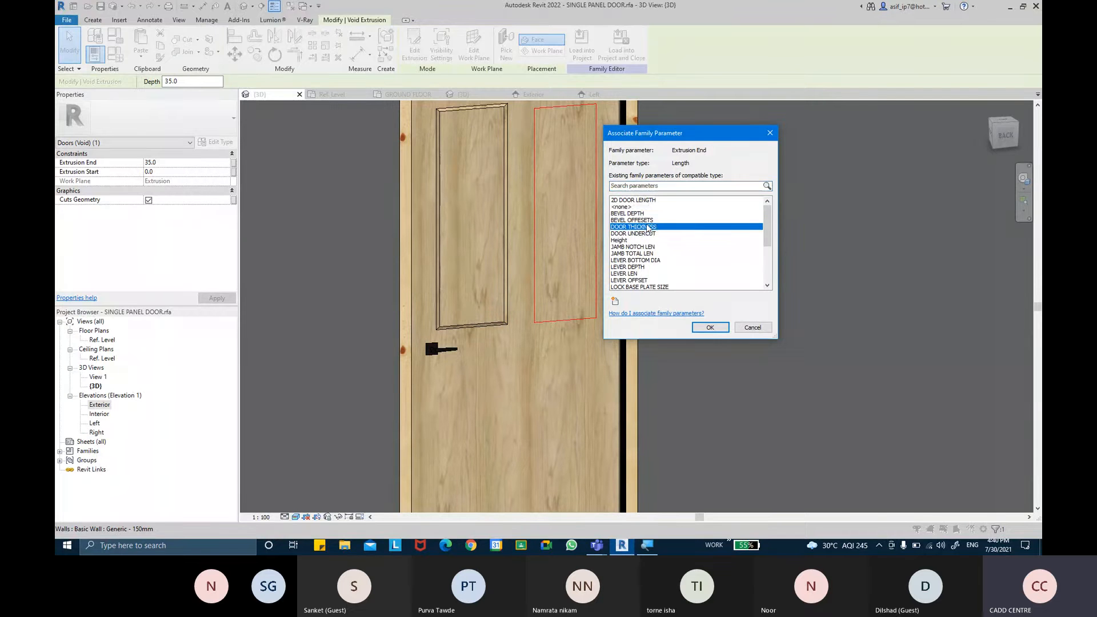
{"action": "left_click", "coordinate": [710, 327]}
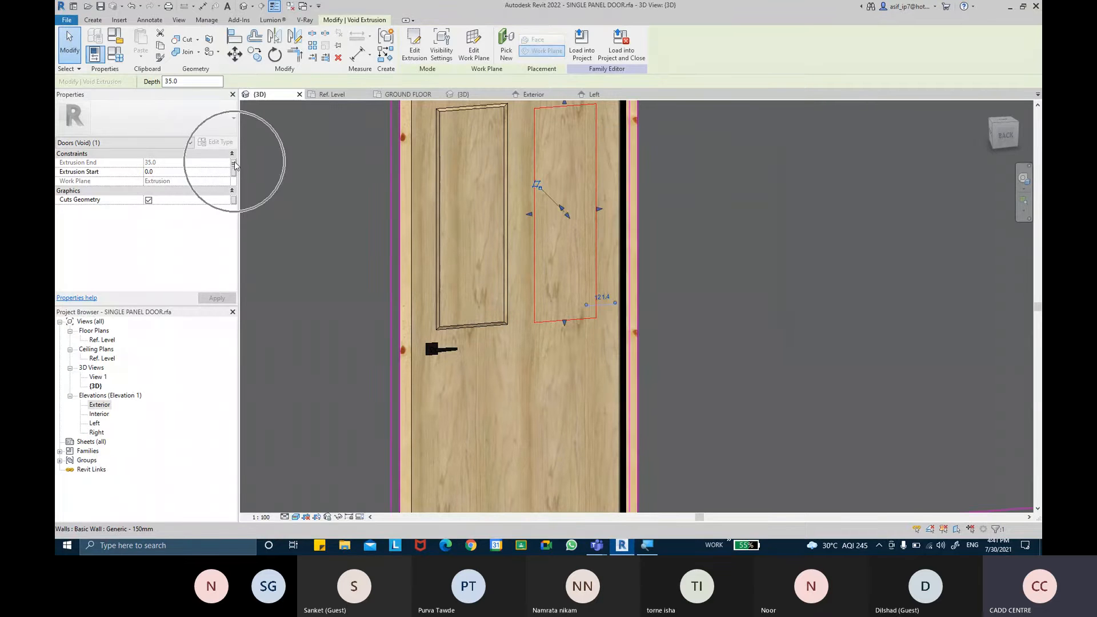
Switch to Microsoft Teams, admit the guest waiting in the lobby, and return to Revit.
{"action": "mouse_move", "coordinate": [596, 544]}
{"action": "left_click", "coordinate": [585, 500]}
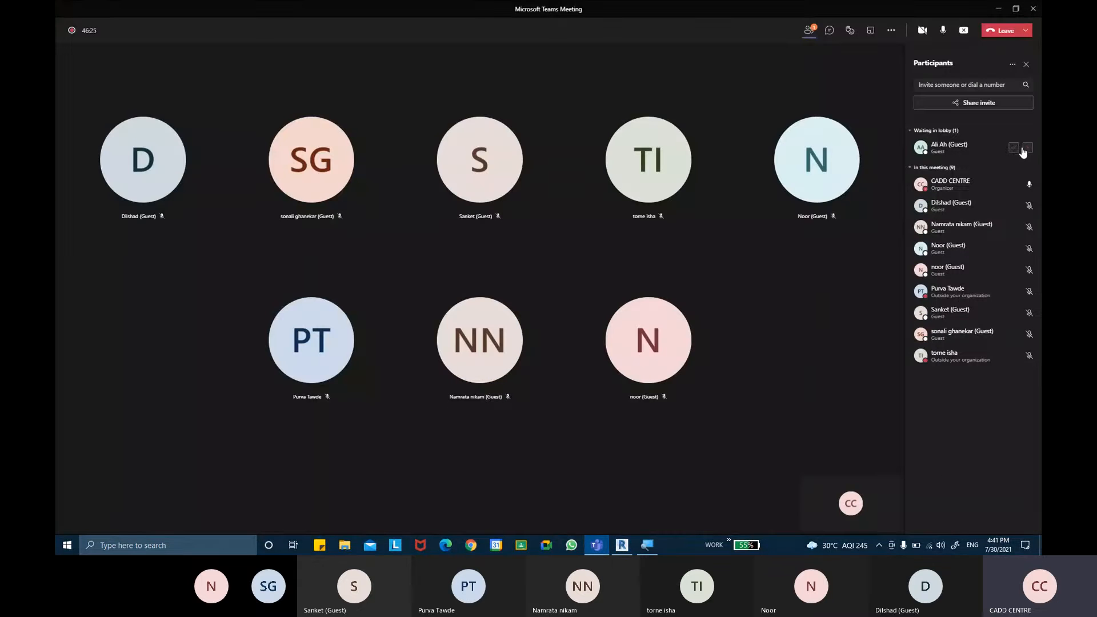
{"action": "left_click", "coordinate": [1013, 148]}
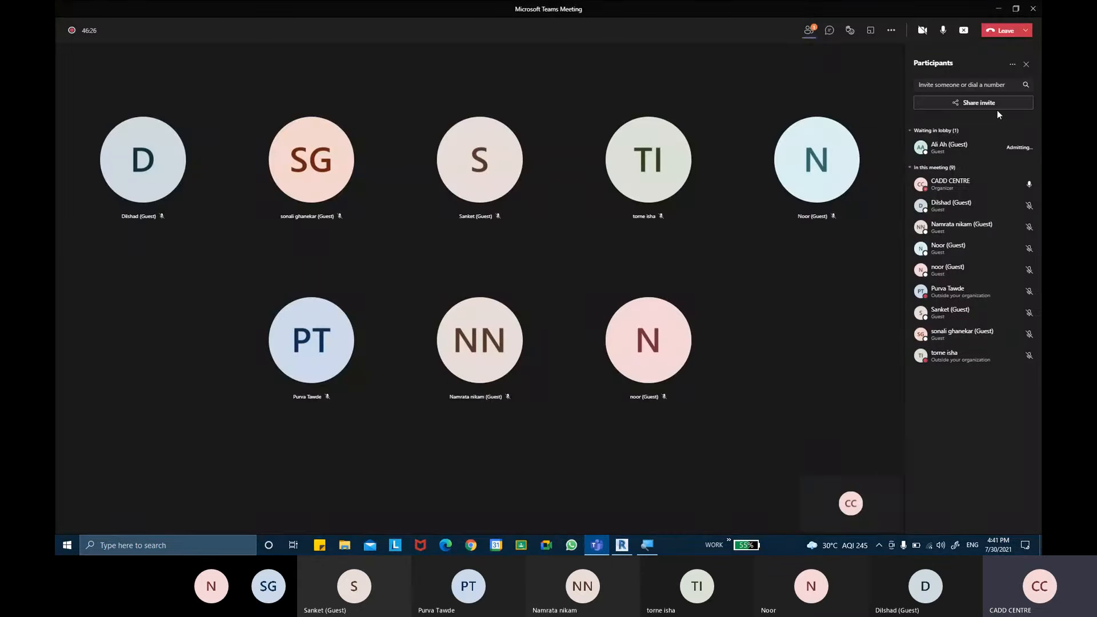
{"action": "left_click", "coordinate": [998, 8]}
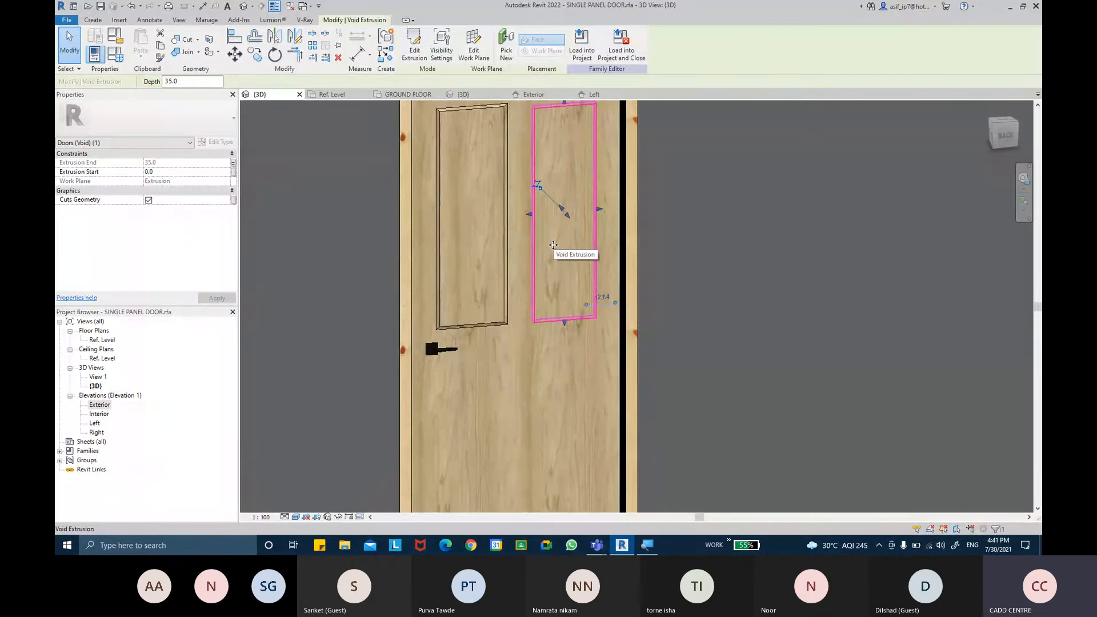
Inspect the void opening in the door panel in 3D and open the Ref. Level floor plan.
{"action": "scroll", "coordinate": [579, 286], "scroll_direction": "down", "scroll_amount": 3}
{"action": "left_click", "coordinate": [661, 428]}
{"action": "middle_click_drag", "start_coordinate": [663, 428], "coordinate": [661, 344], "text": "shift"}
{"action": "scroll", "coordinate": [562, 280], "scroll_direction": "up", "scroll_amount": 6}
{"action": "key", "text": "ctrl"}
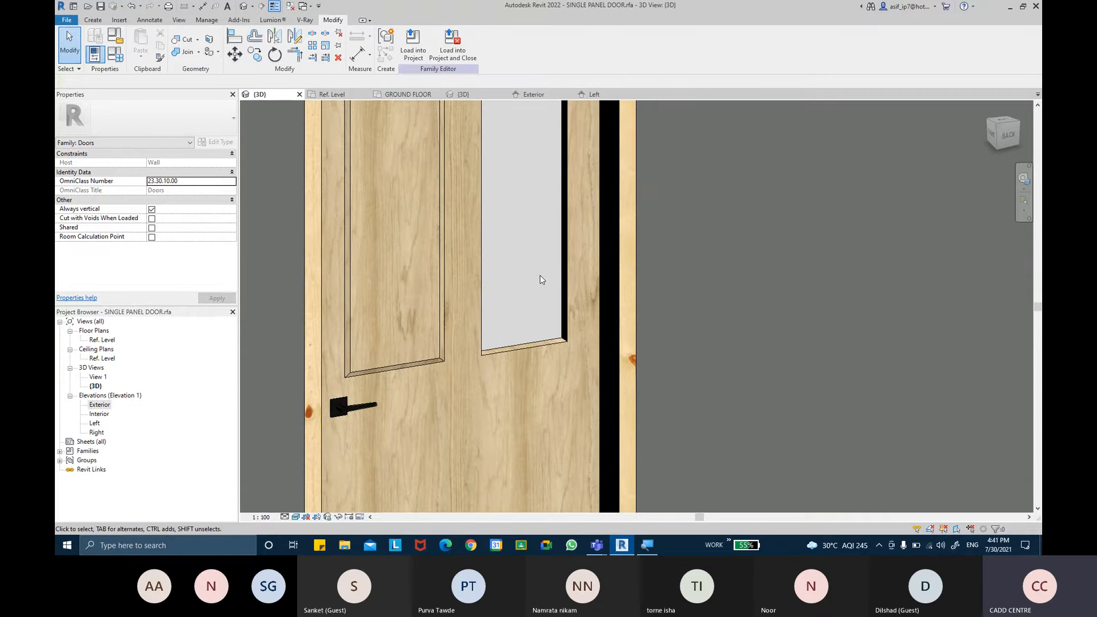
{"action": "double_click", "coordinate": [103, 340]}
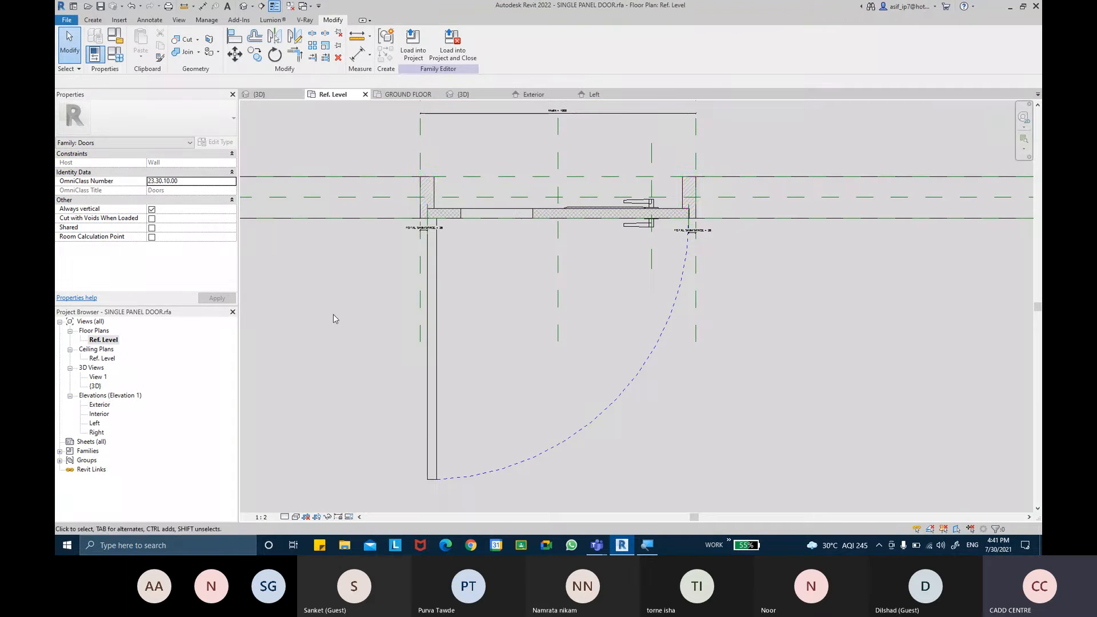
Draw a horizontal reference plane across the door opening, near the middle of the panel thickness.
{"action": "scroll", "coordinate": [513, 217], "scroll_direction": "up", "scroll_amount": 1}
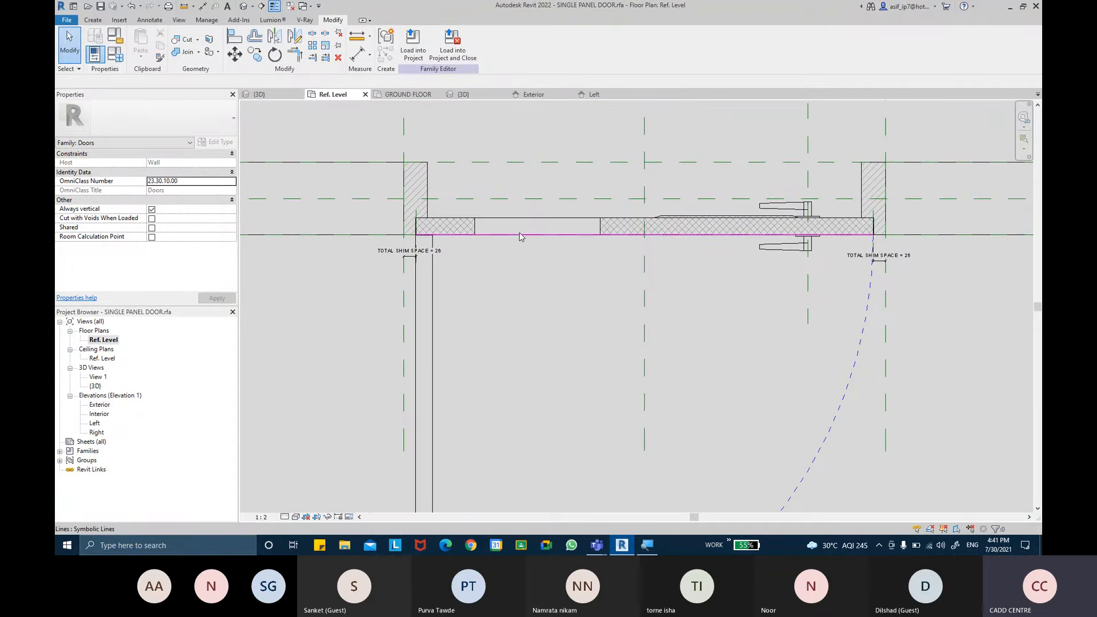
{"action": "scroll", "coordinate": [528, 230], "scroll_direction": "up", "scroll_amount": 2}
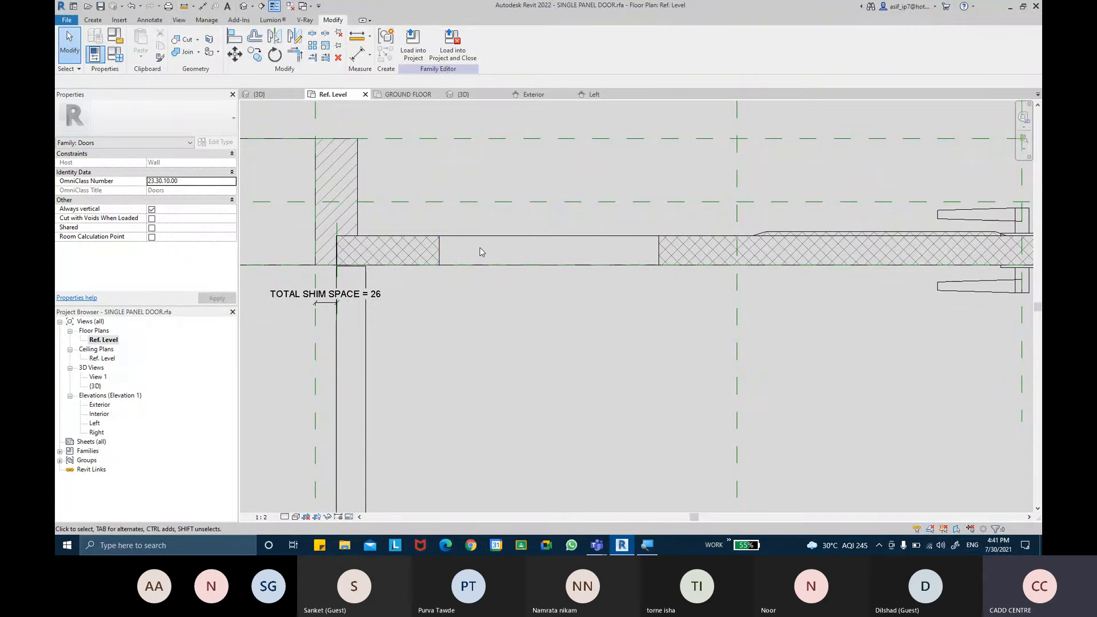
{"action": "left_click", "coordinate": [98, 21]}
{"action": "left_click", "coordinate": [642, 53]}
{"action": "left_click", "coordinate": [440, 249]}
{"action": "left_click", "coordinate": [706, 250]}
{"action": "scroll", "coordinate": [457, 254], "scroll_direction": "up", "scroll_amount": 2}
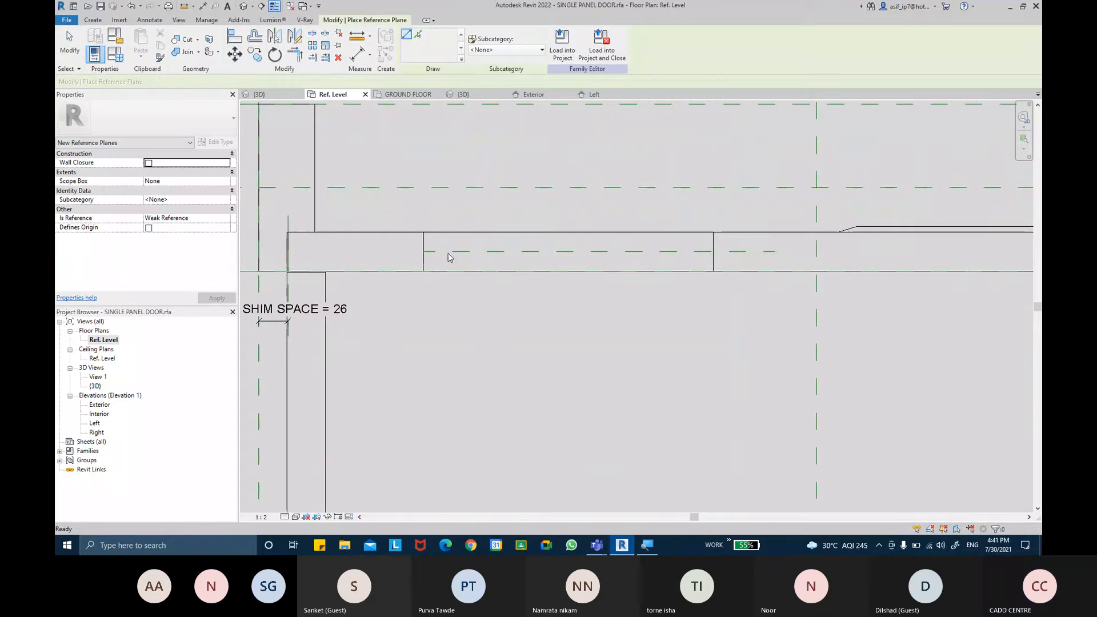
{"action": "key", "text": "Escape"}
{"action": "key", "text": "Escape"}
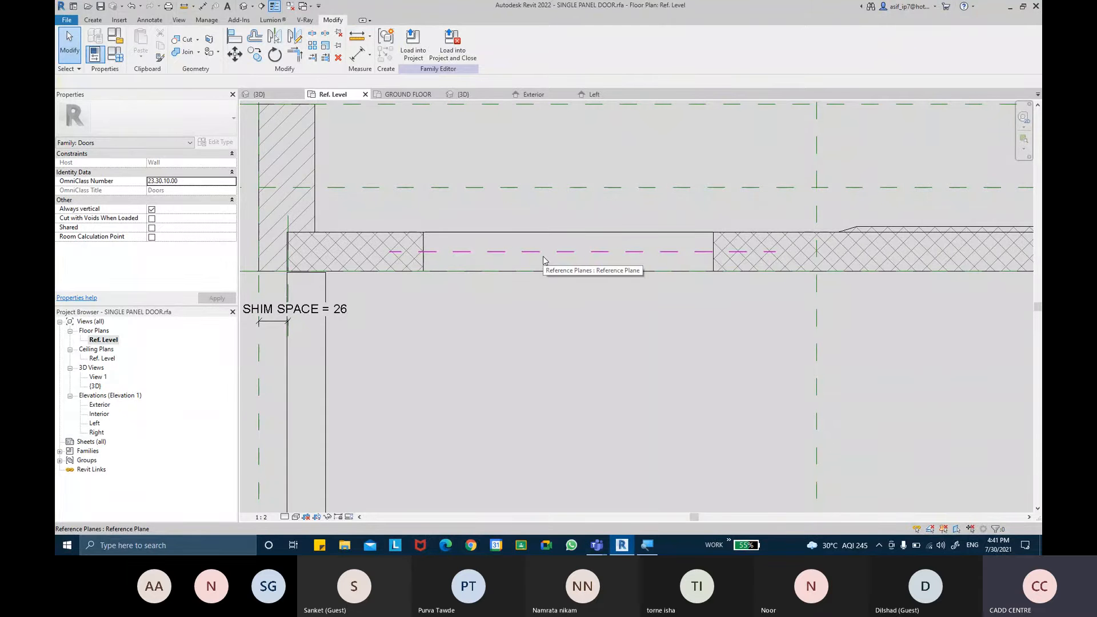
Draw two more horizontal reference planes across the opening, one on each side of the middle plane and within the panel thickness.
{"action": "left_click", "coordinate": [93, 20]}
{"action": "left_click", "coordinate": [639, 40]}
{"action": "scroll", "coordinate": [462, 221], "scroll_direction": "up", "scroll_amount": 3}
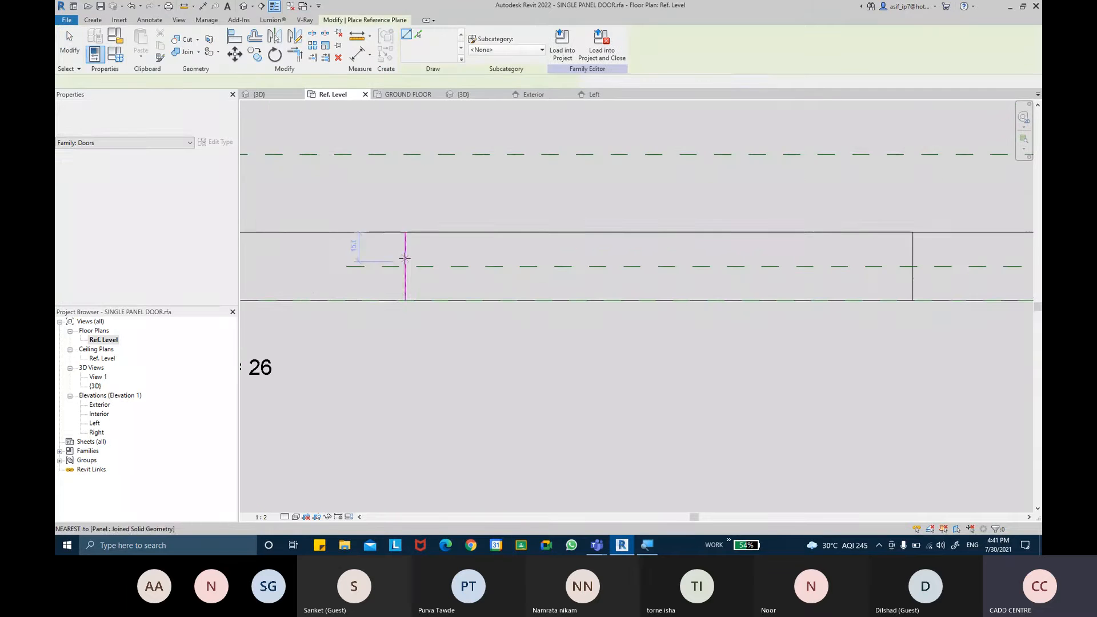
{"action": "left_click", "coordinate": [399, 256]}
{"action": "left_click", "coordinate": [928, 255]}
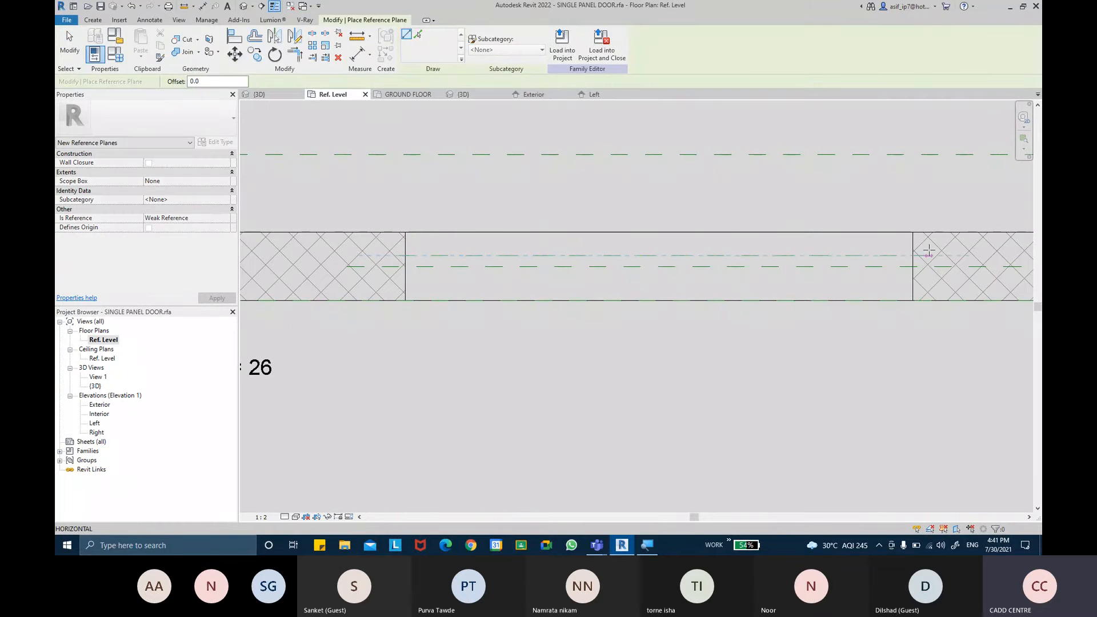
{"action": "left_click", "coordinate": [403, 280]}
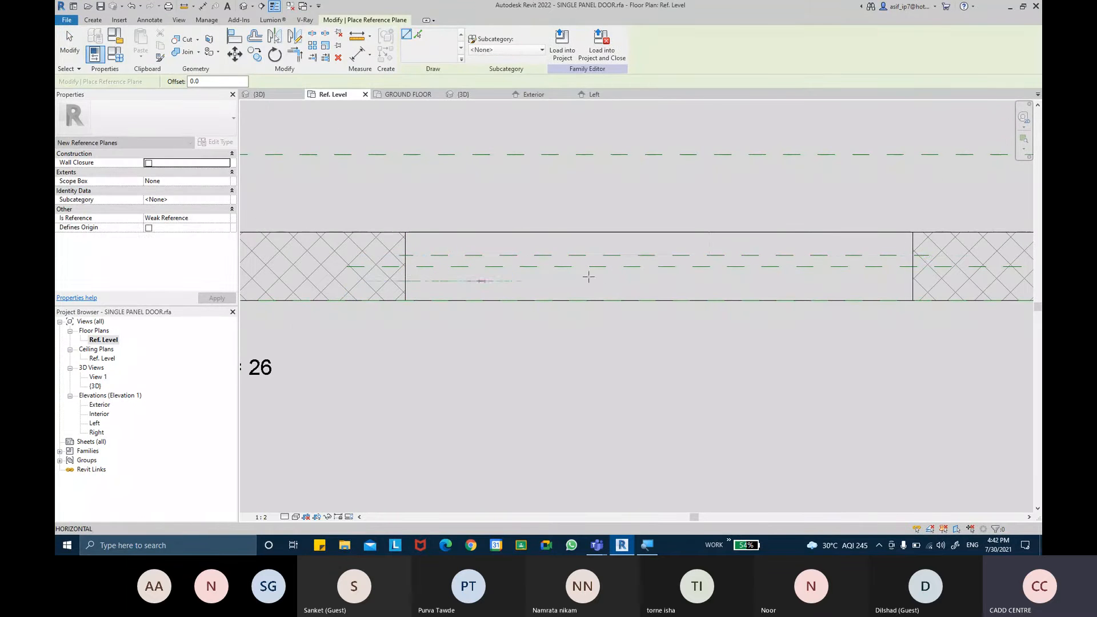
{"action": "left_click", "coordinate": [925, 280]}
{"action": "key", "text": "Escape"}
{"action": "key", "text": "Escape"}
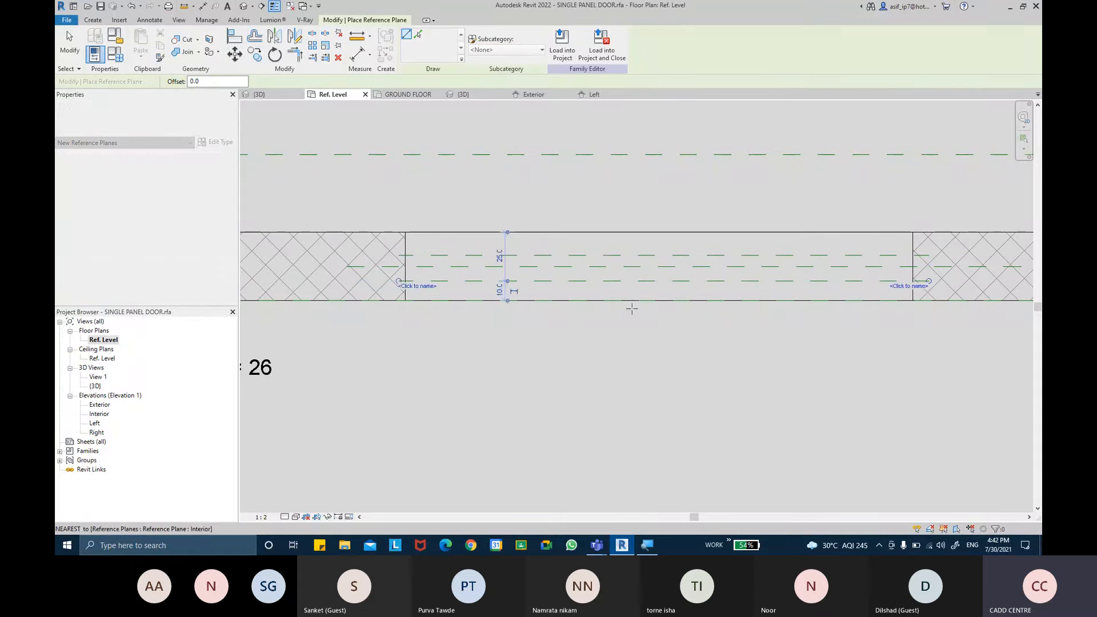
Place an aligned dimension across the three new reference planes and make their spacing equal.
{"action": "middle_click_drag", "start_coordinate": [479, 331], "coordinate": [463, 334]}
{"action": "left_click", "coordinate": [356, 54]}
{"action": "scroll", "coordinate": [403, 309], "scroll_direction": "up", "scroll_amount": 4}
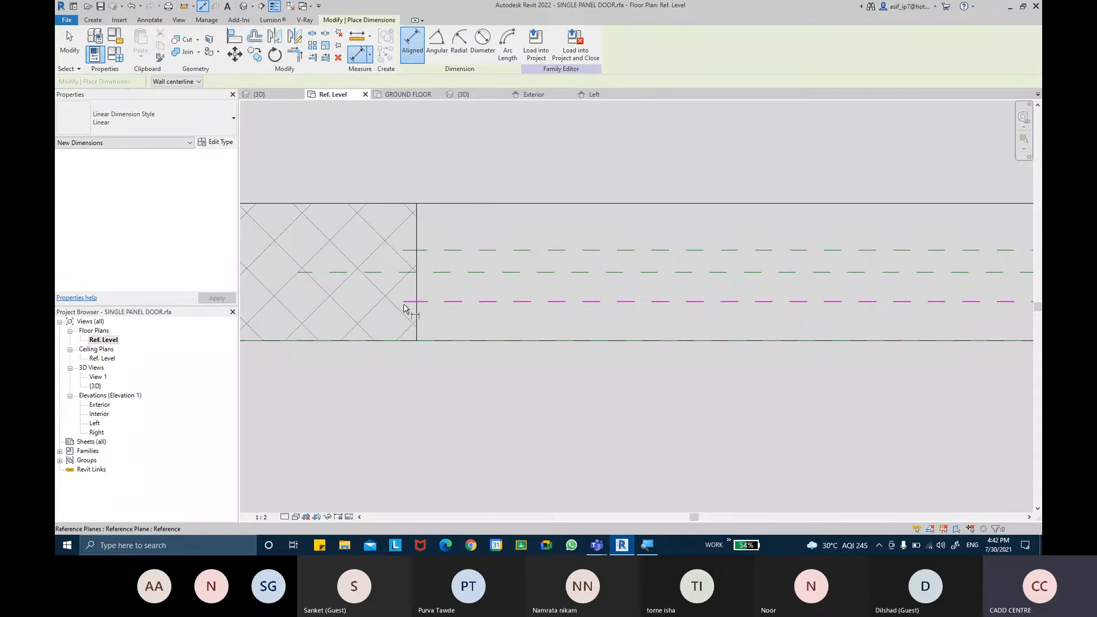
{"action": "left_click", "coordinate": [407, 302]}
{"action": "left_click", "coordinate": [405, 272]}
{"action": "left_click", "coordinate": [412, 249]}
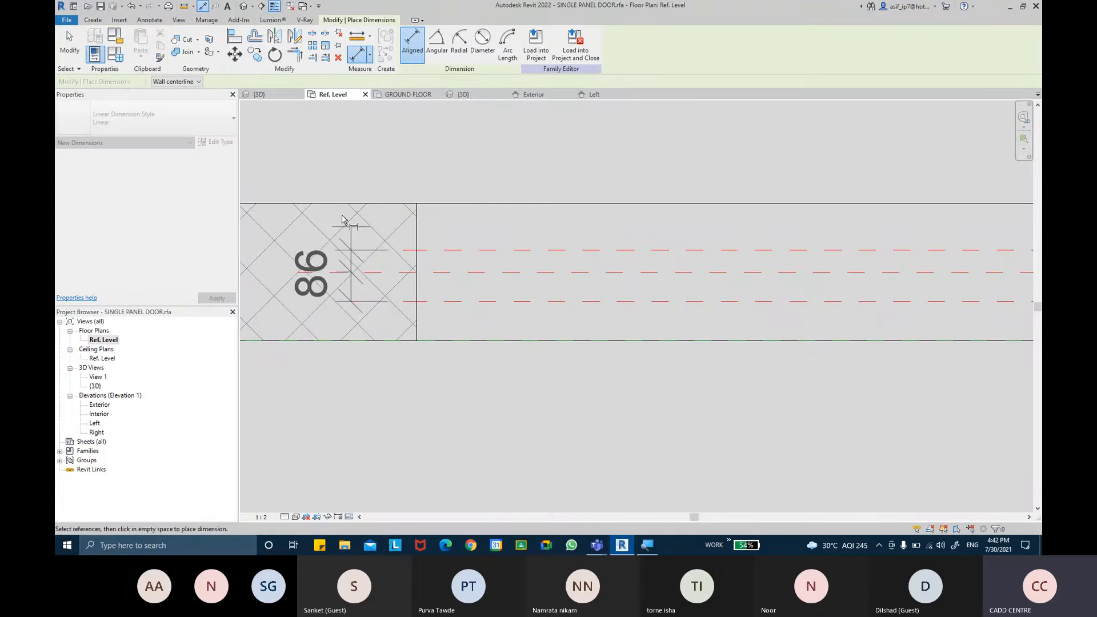
{"action": "left_click", "coordinate": [333, 229]}
{"action": "left_click", "coordinate": [433, 275]}
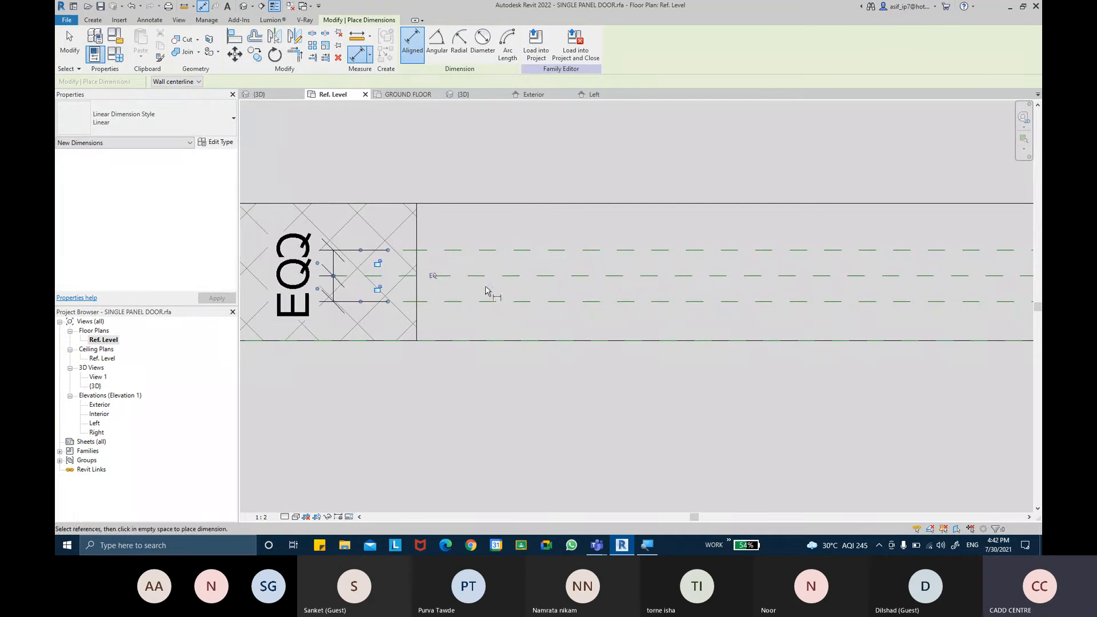
Dimension the overall distance between the two outer reference planes, placing it beside the equality dimension.
{"action": "middle_click_drag", "start_coordinate": [489, 293], "coordinate": [512, 286]}
{"action": "left_click", "coordinate": [513, 297]}
{"action": "left_click", "coordinate": [512, 245]}
{"action": "middle_click_drag", "start_coordinate": [420, 221], "coordinate": [581, 209]}
{"action": "left_click", "coordinate": [395, 257]}
{"action": "key", "text": "Escape"}
{"action": "key", "text": "Escape"}
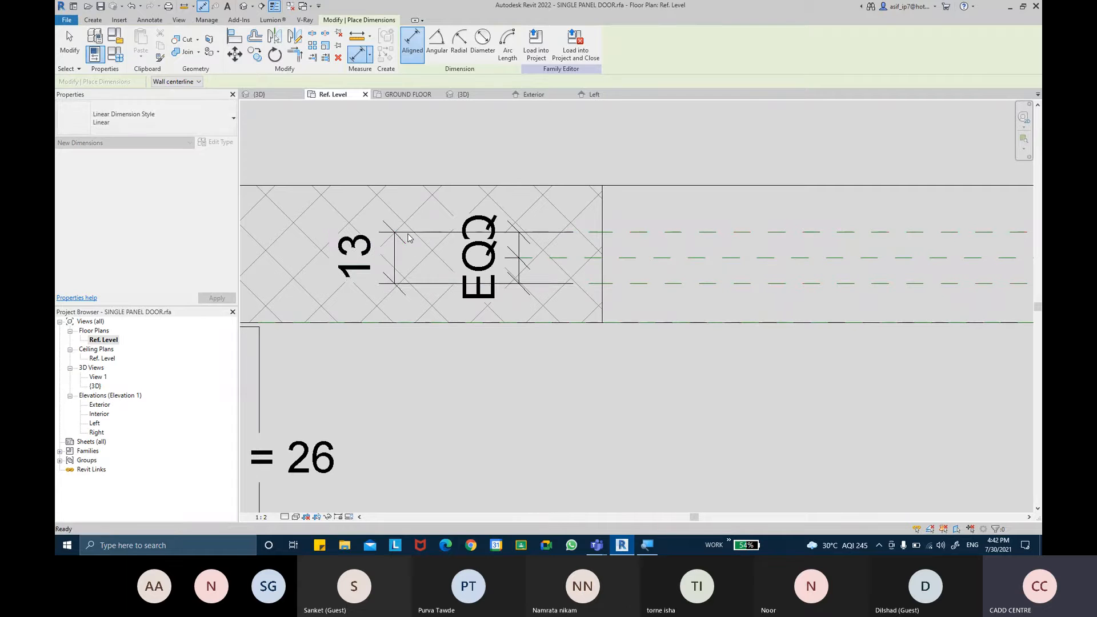
Label the overall dimension with a new type-based family parameter named GLASS THICKNESS.
{"action": "left_click", "coordinate": [407, 233]}
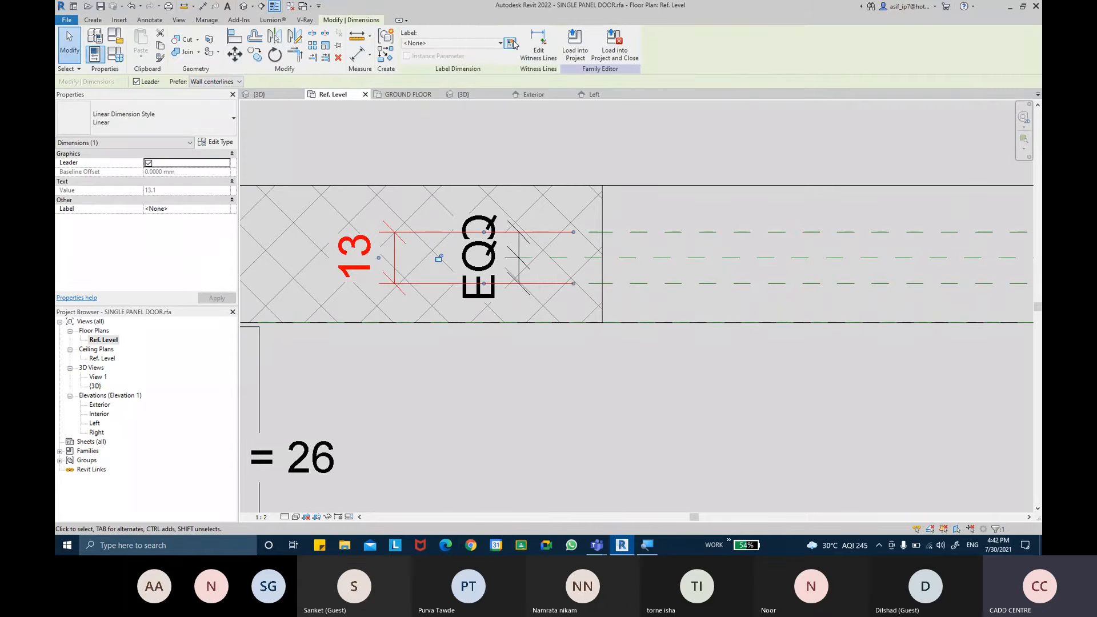
{"action": "left_click", "coordinate": [511, 43]}
{"action": "type", "text": "GLASS THIC"}
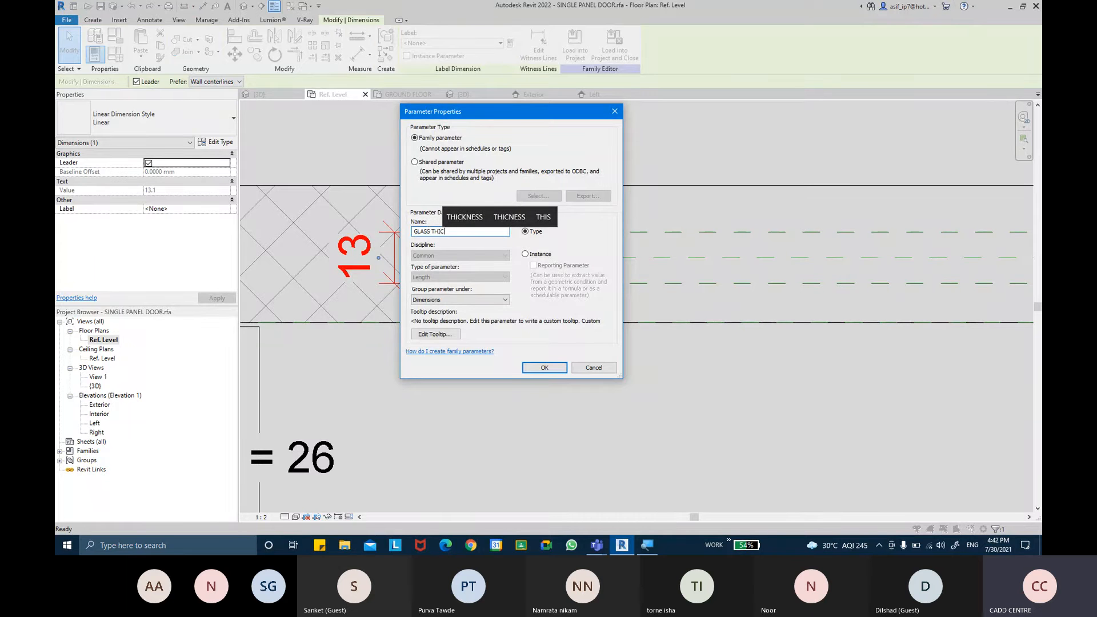
{"action": "type", "text": "KNESS"}
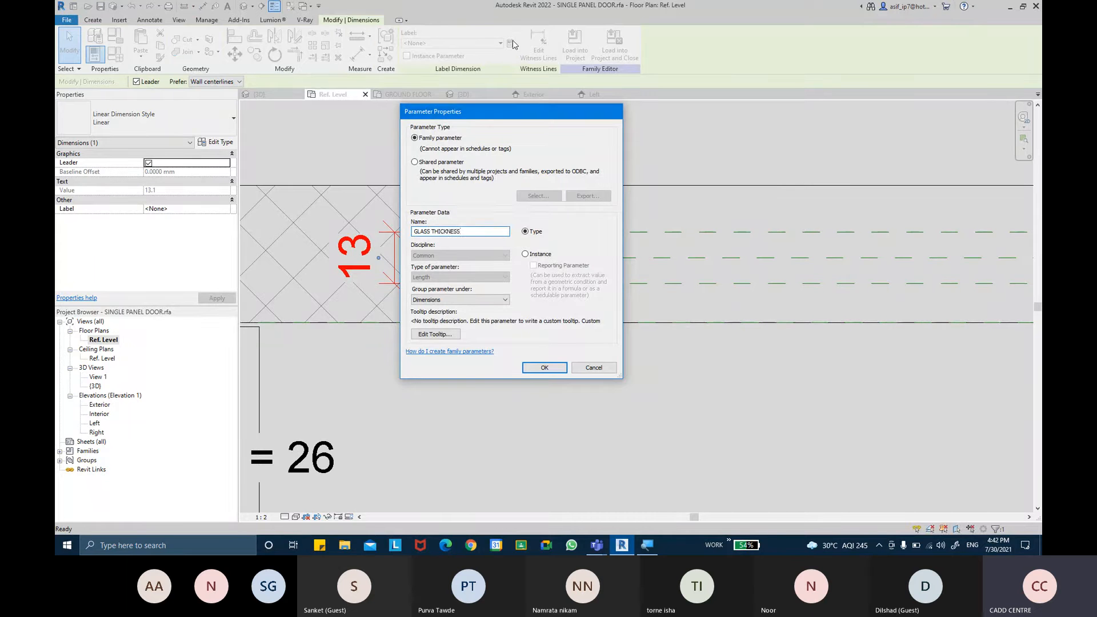
{"action": "key", "text": "Return"}
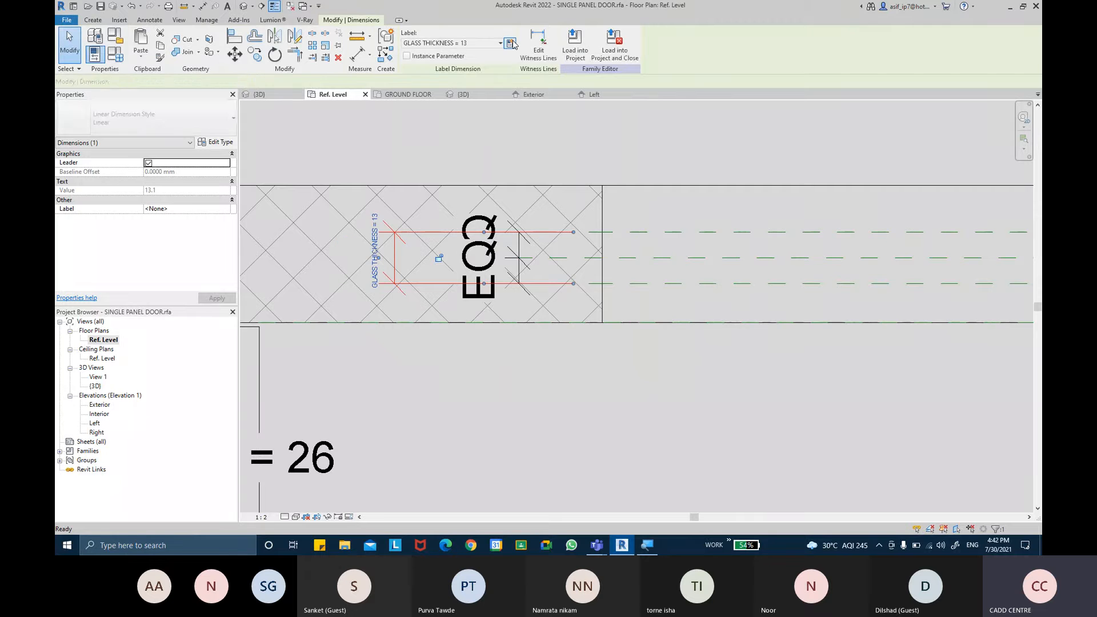
{"action": "left_click", "coordinate": [595, 120]}
{"action": "scroll", "coordinate": [596, 121], "scroll_direction": "down", "scroll_amount": 5}
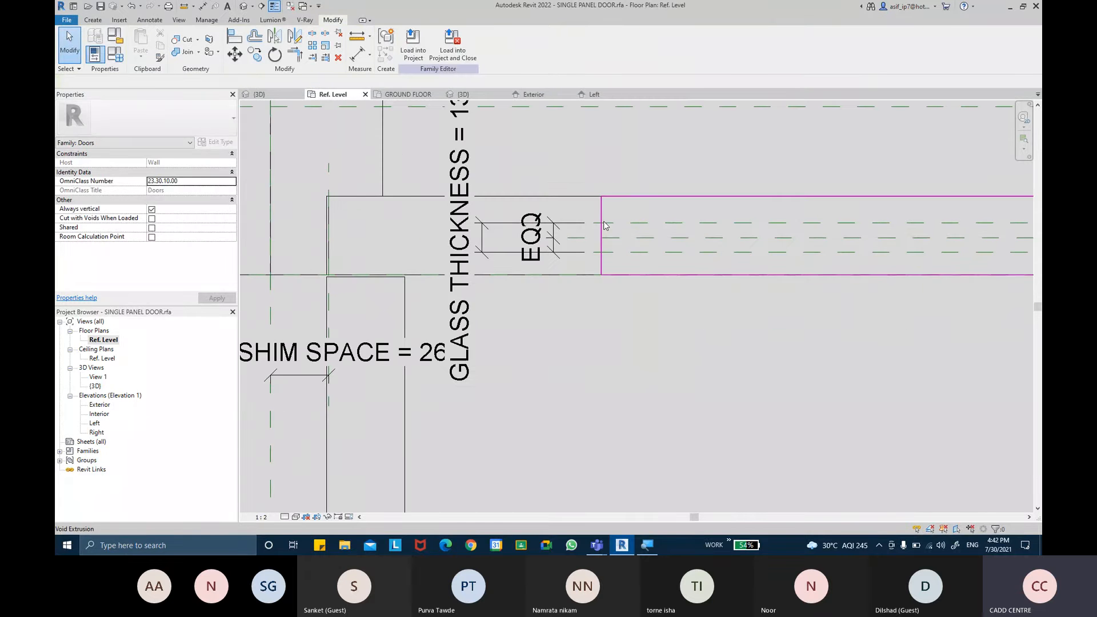
{"action": "mouse_move", "coordinate": [657, 240]}
{"action": "middle_mouse_down"}
{"action": "mouse_move", "coordinate": [688, 247]}
{"action": "mouse_move", "coordinate": [688, 264]}
{"action": "middle_mouse_up"}
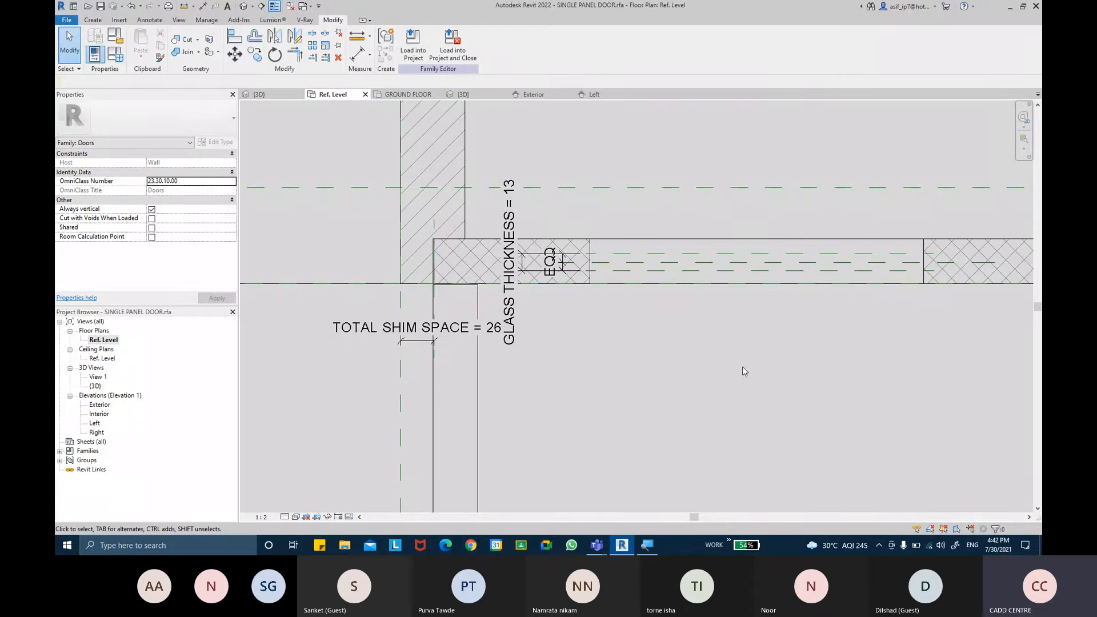
In the Exterior elevation, start a solid extrusion and sketch a rectangle that traces the door's rectangular opening from corner to corner.
{"action": "double_click", "coordinate": [100, 404]}
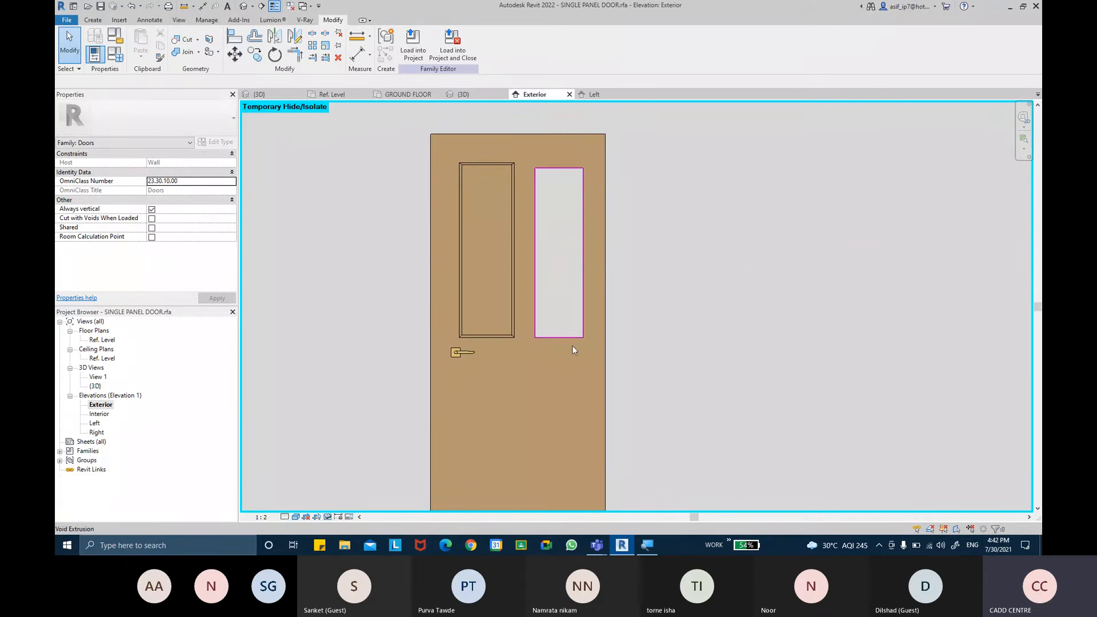
{"action": "left_click", "coordinate": [93, 20]}
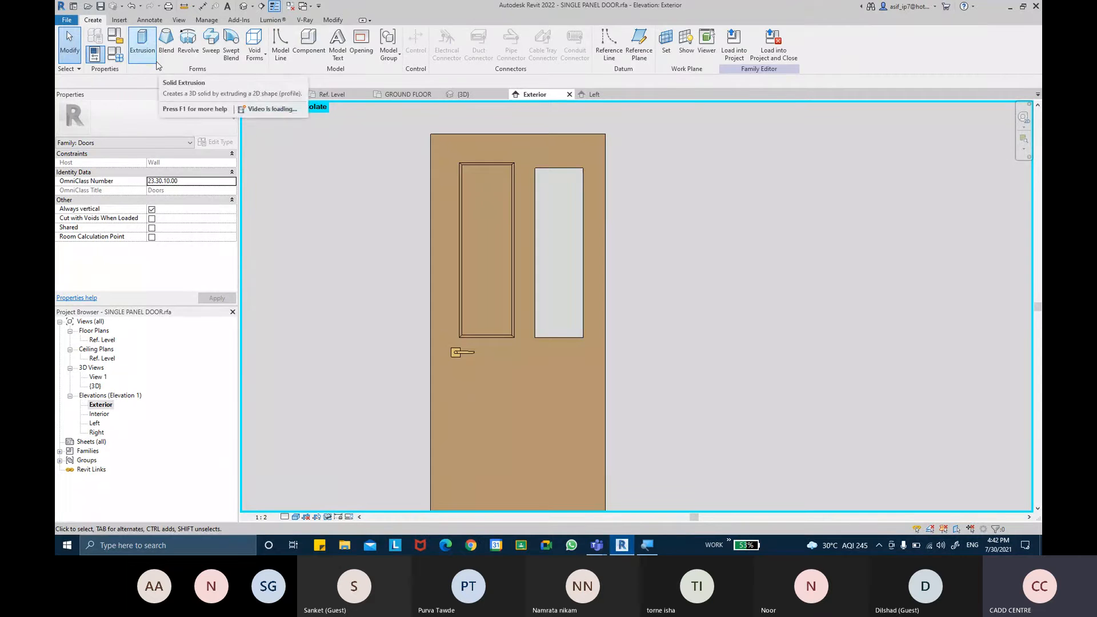
{"action": "left_click", "coordinate": [143, 44]}
{"action": "left_click", "coordinate": [440, 34]}
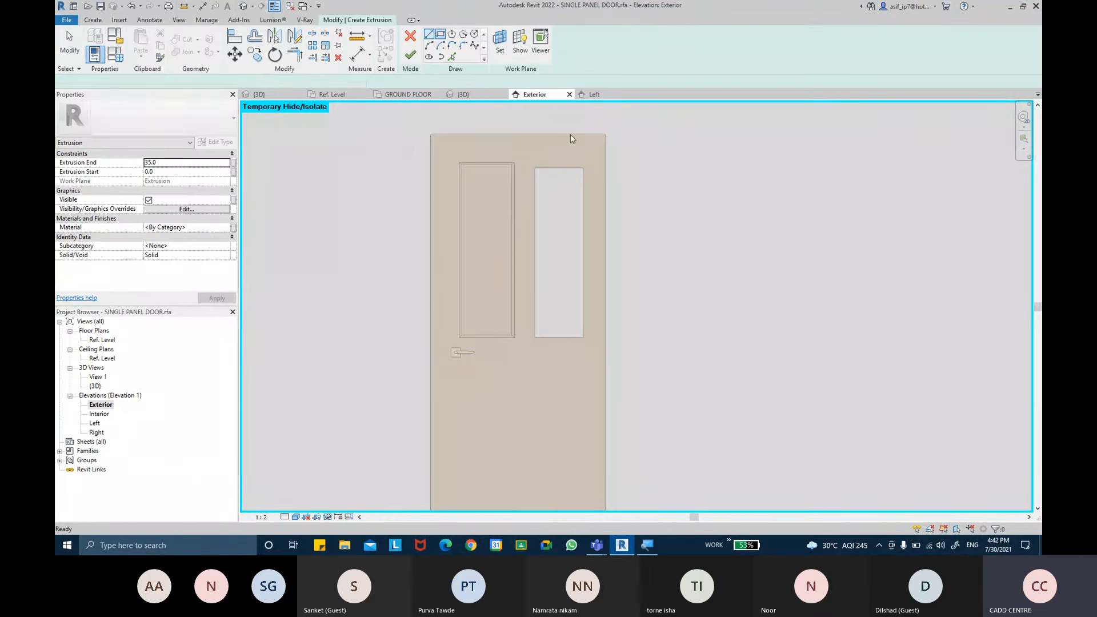
{"action": "left_click", "coordinate": [535, 167]}
{"action": "left_click", "coordinate": [583, 338]}
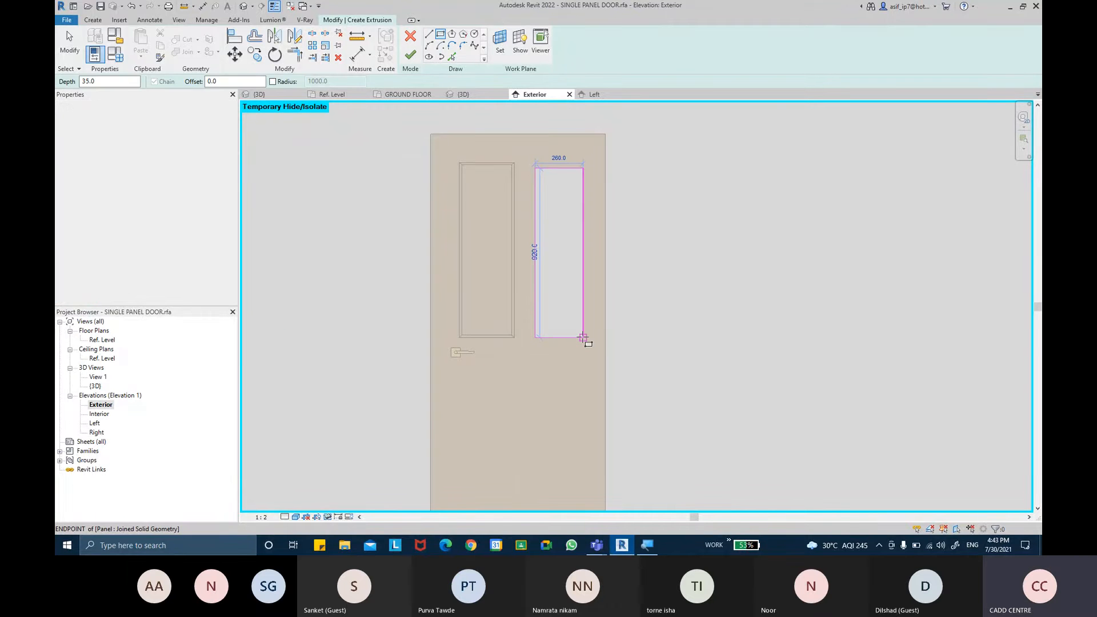
{"action": "key", "text": "ctrl"}
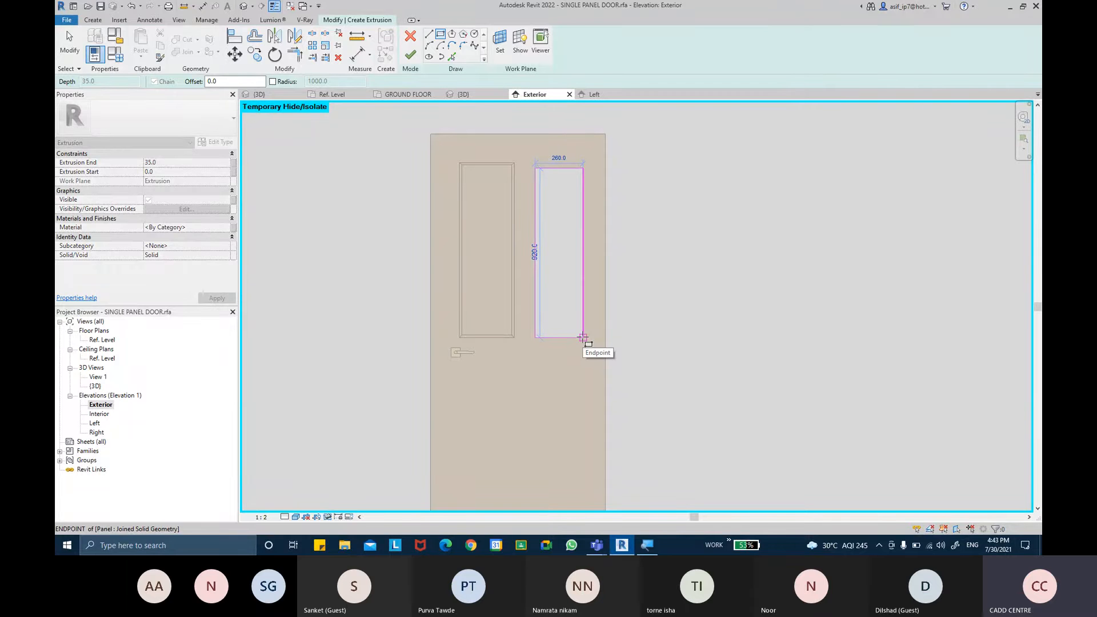
{"action": "left_click", "coordinate": [583, 338]}
Lock all four sketch edges to the opening's edges and finish the extrusion.
{"action": "left_click", "coordinate": [541, 186]}
{"action": "left_click", "coordinate": [565, 235]}
{"action": "left_click", "coordinate": [577, 320]}
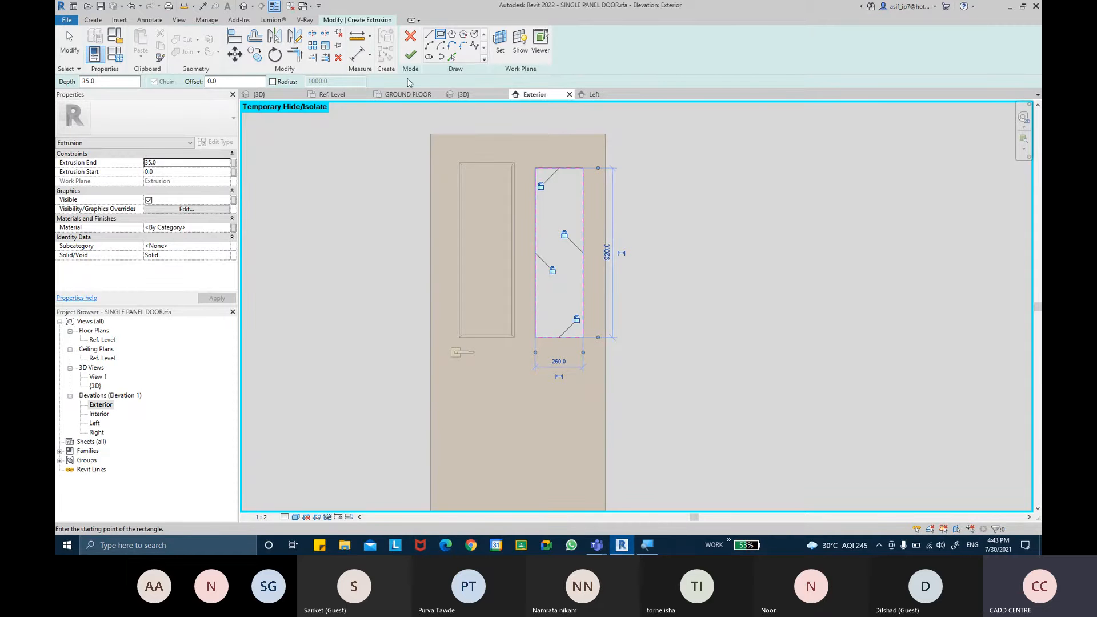
{"action": "left_click", "coordinate": [411, 56]}
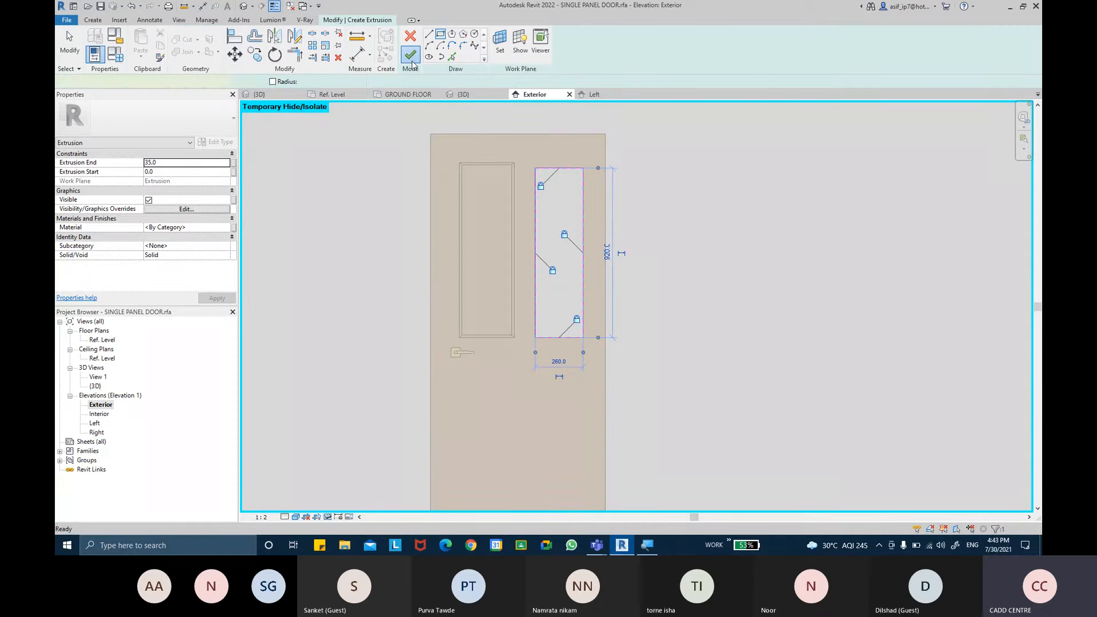
In the Ref. Level plan, stretch the extrusion's two faces to the outer glass reference planes.
{"action": "double_click", "coordinate": [102, 340]}
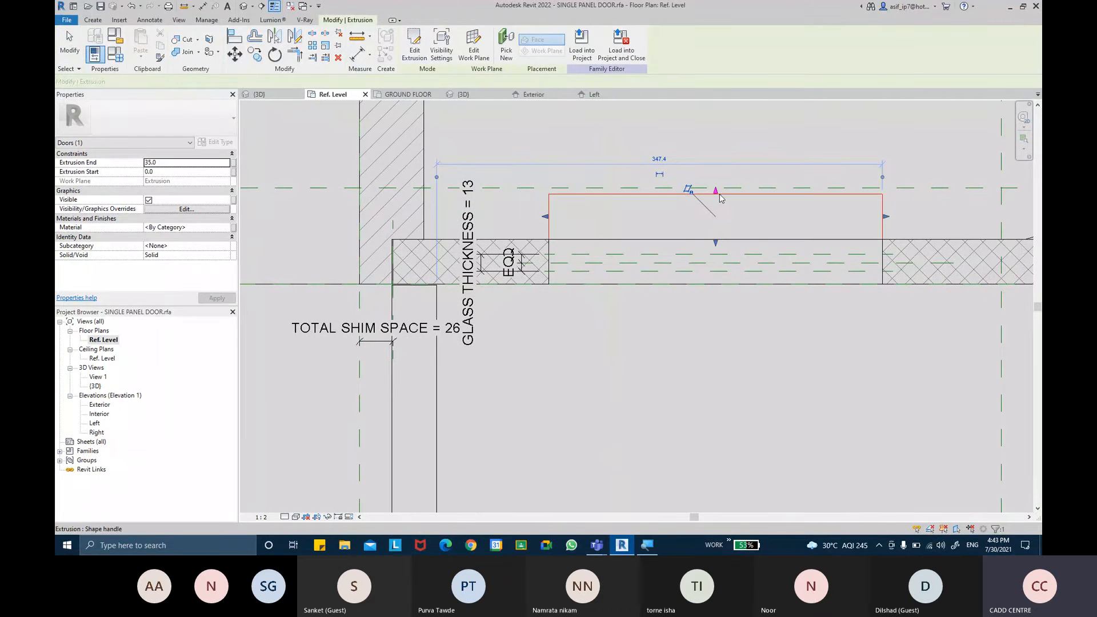
{"action": "scroll", "coordinate": [721, 241], "scroll_direction": "up", "scroll_amount": 1}
{"action": "left_click_drag", "start_coordinate": [712, 256], "coordinate": [708, 281]}
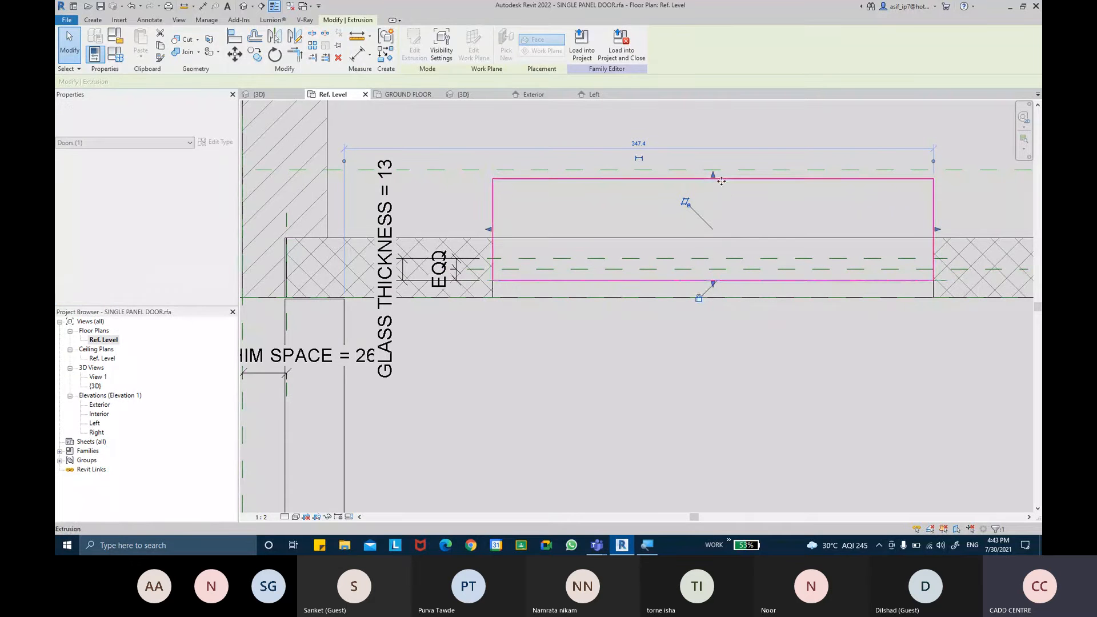
{"action": "left_click_drag", "start_coordinate": [716, 181], "coordinate": [711, 258]}
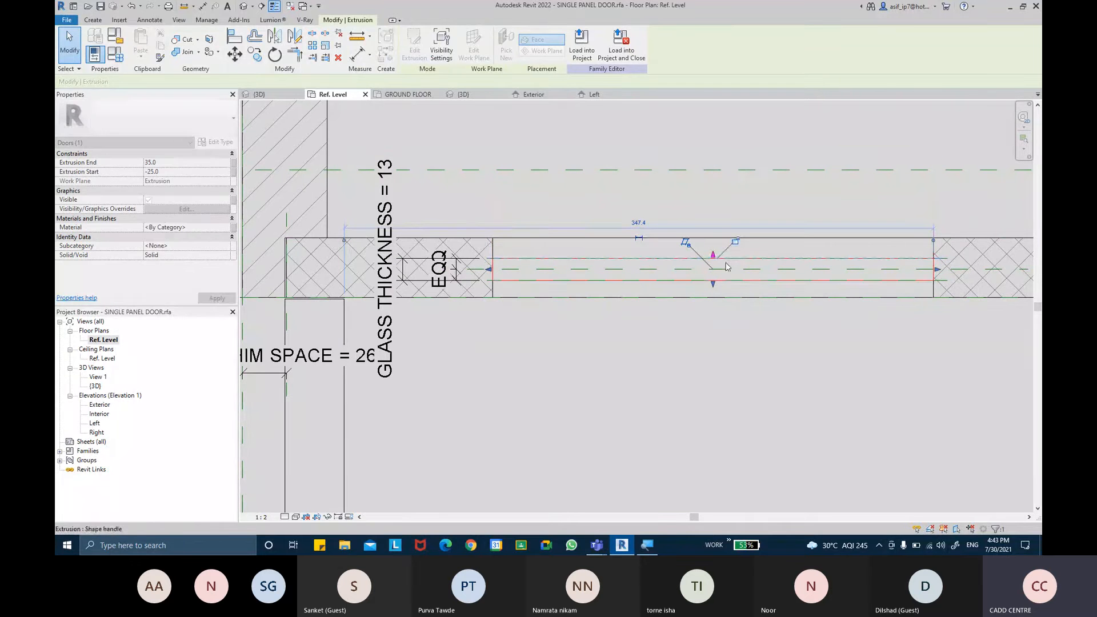
{"action": "left_click", "coordinate": [780, 372]}
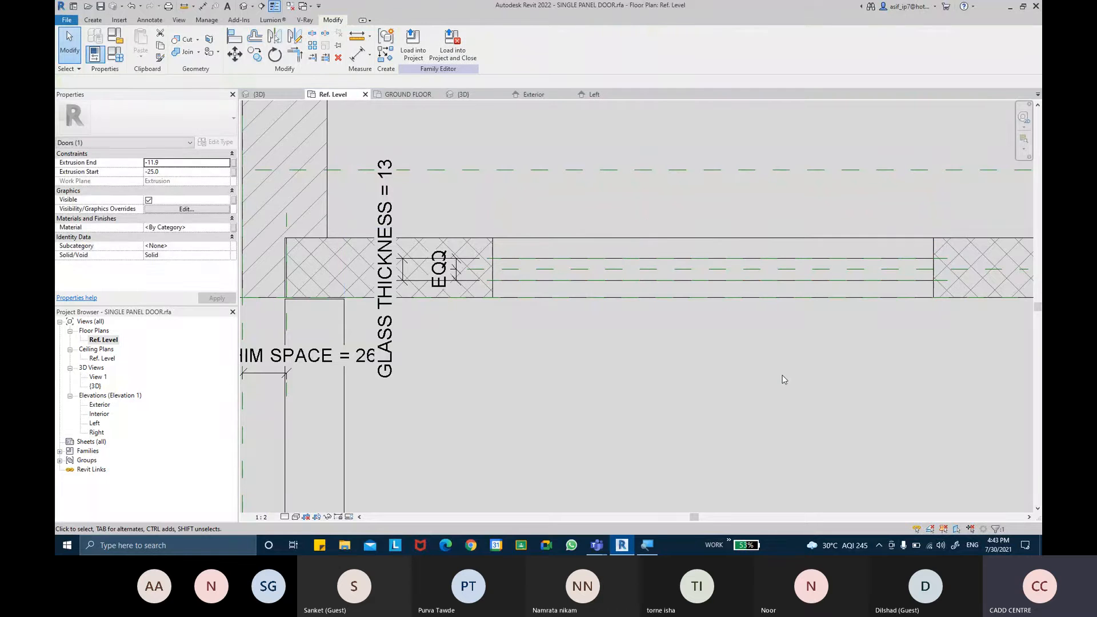
{"action": "middle_click_drag", "start_coordinate": [720, 343], "coordinate": [712, 339]}
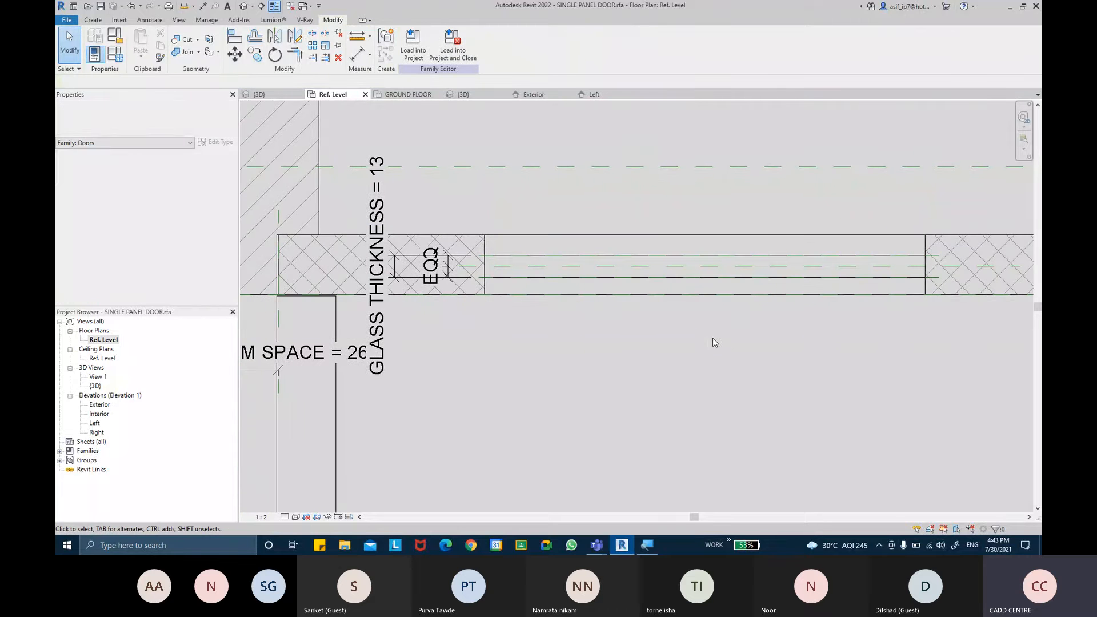
Select the glass pane extrusion in the opening and set its subcategory to Glass.
{"action": "left_click", "coordinate": [717, 290]}
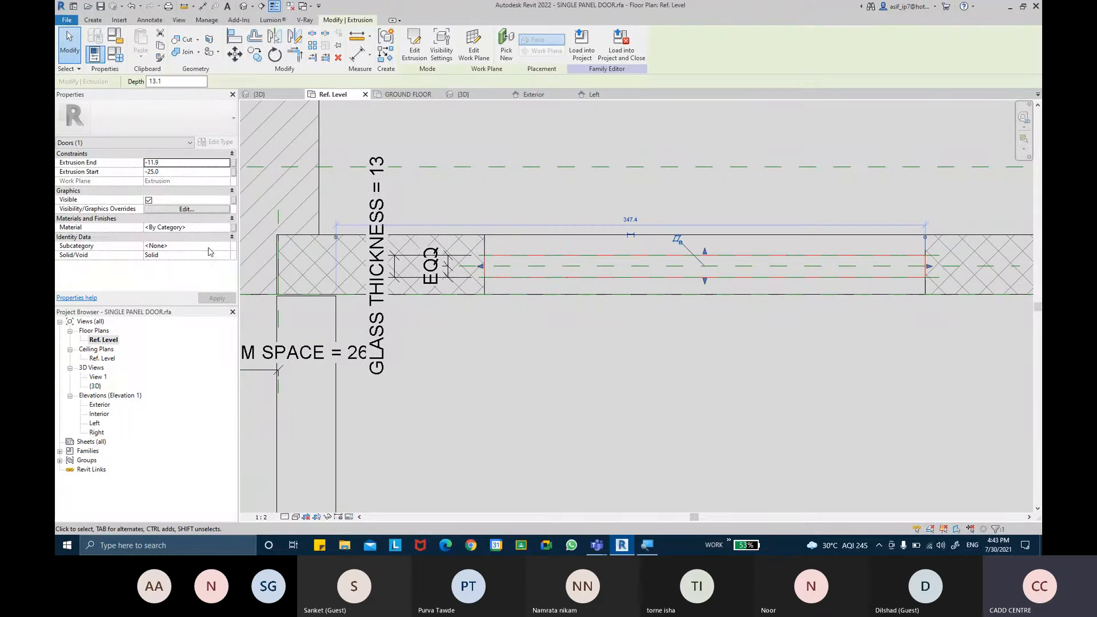
{"action": "left_click", "coordinate": [225, 246]}
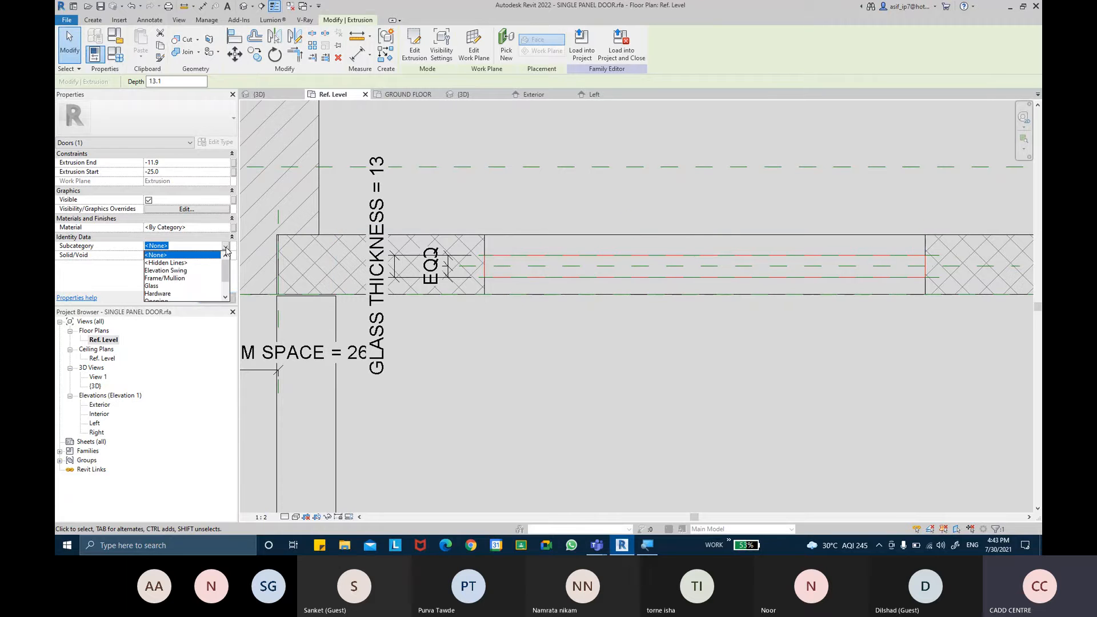
{"action": "left_click", "coordinate": [151, 286]}
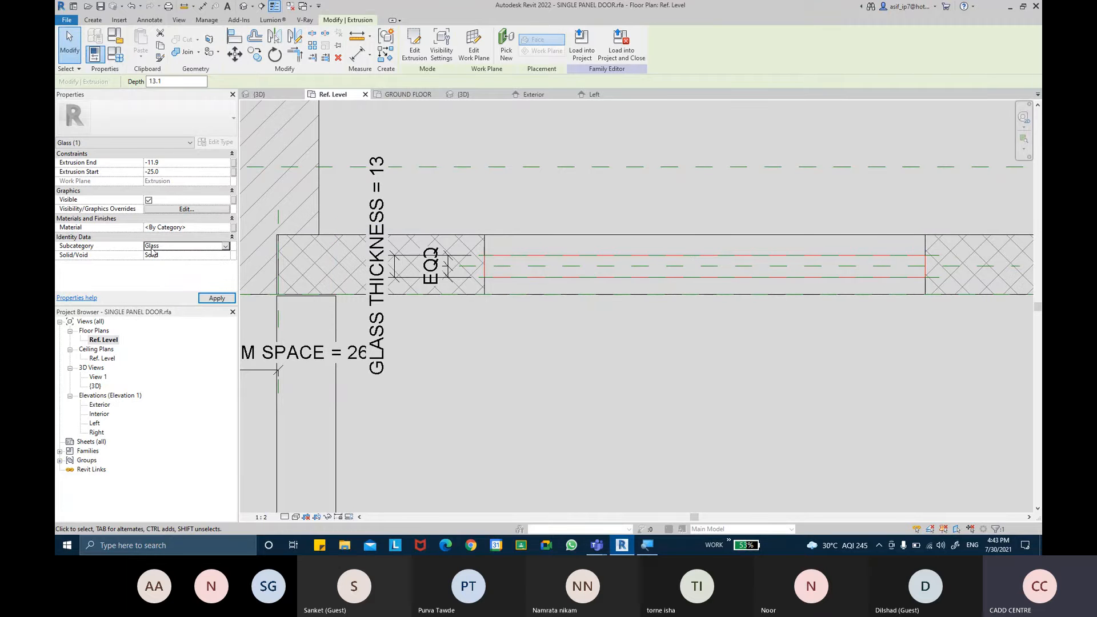
{"action": "left_click", "coordinate": [217, 298]}
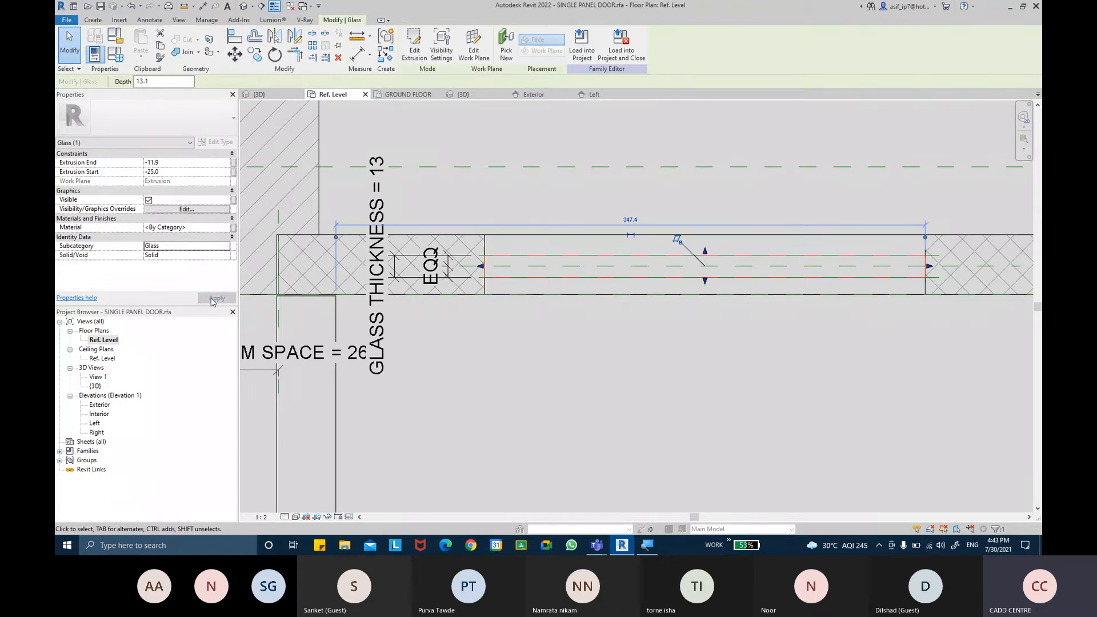
Assign the Glass material to the selected glass pane extrusion.
{"action": "left_click", "coordinate": [228, 229]}
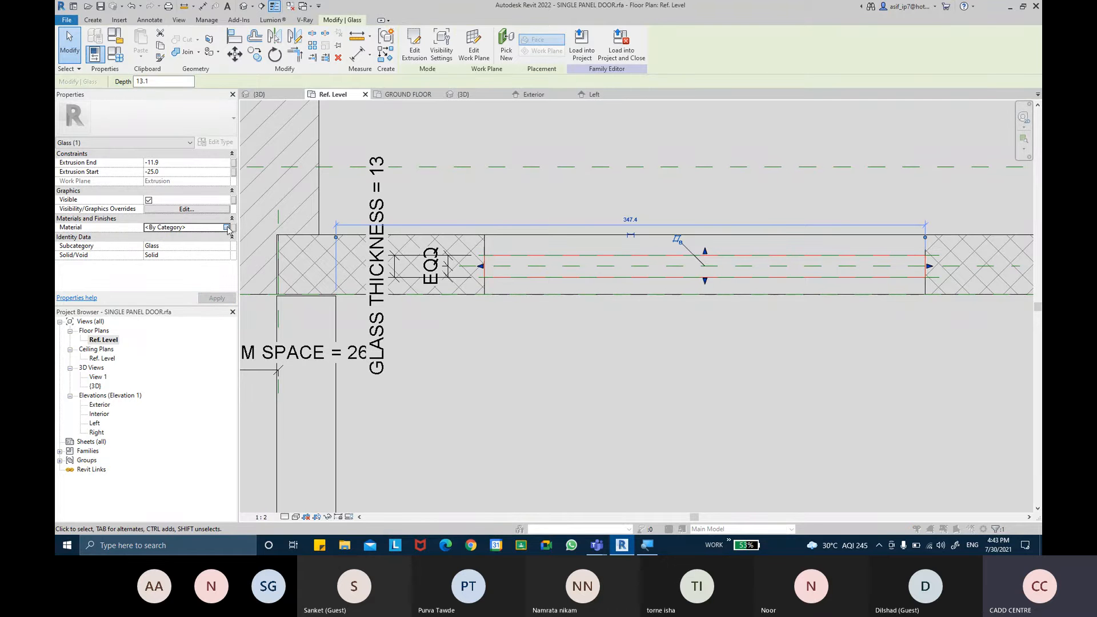
{"action": "left_click", "coordinate": [227, 228]}
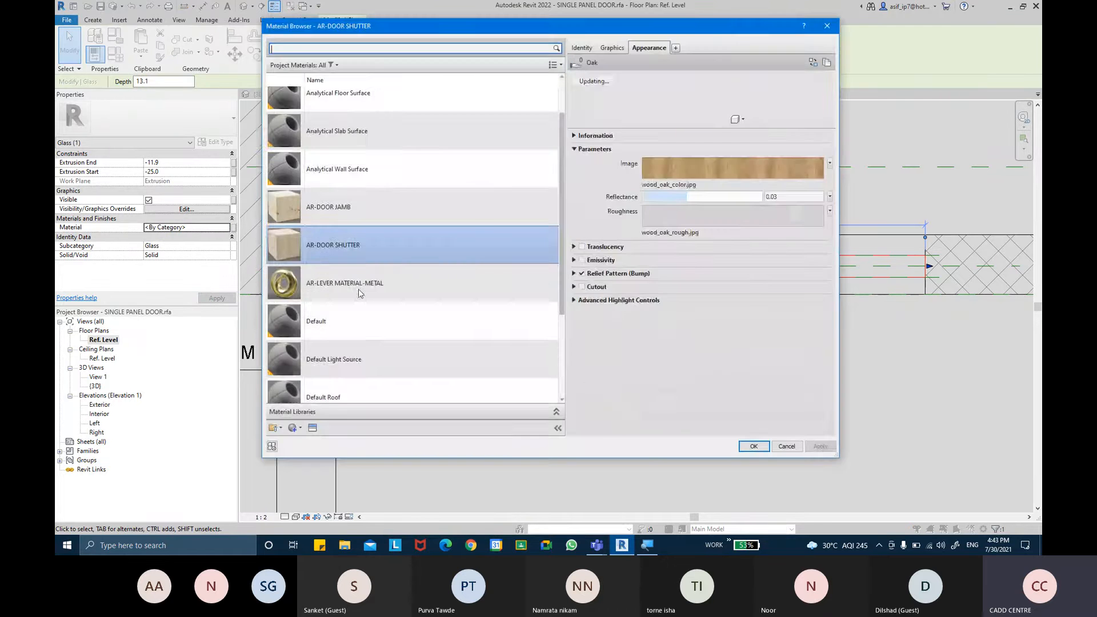
{"action": "scroll", "coordinate": [360, 292], "scroll_direction": "down", "scroll_amount": 3}
{"action": "double_click", "coordinate": [353, 338]}
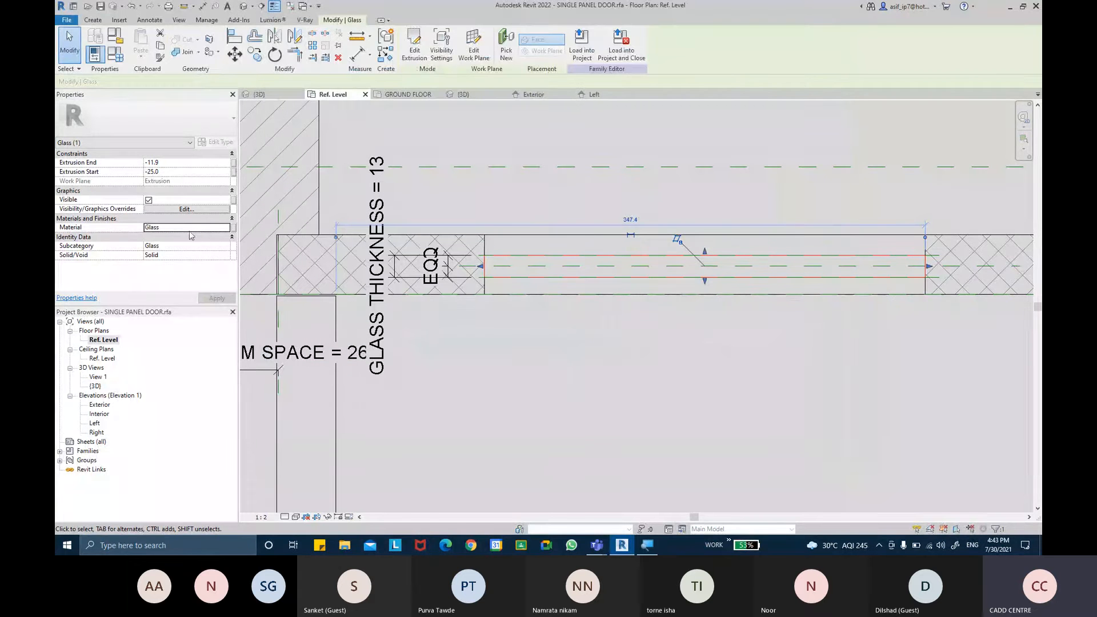
Link the pane's material to a new type parameter named DOOR GLASS MATERIAL.
{"action": "left_click", "coordinate": [233, 230]}
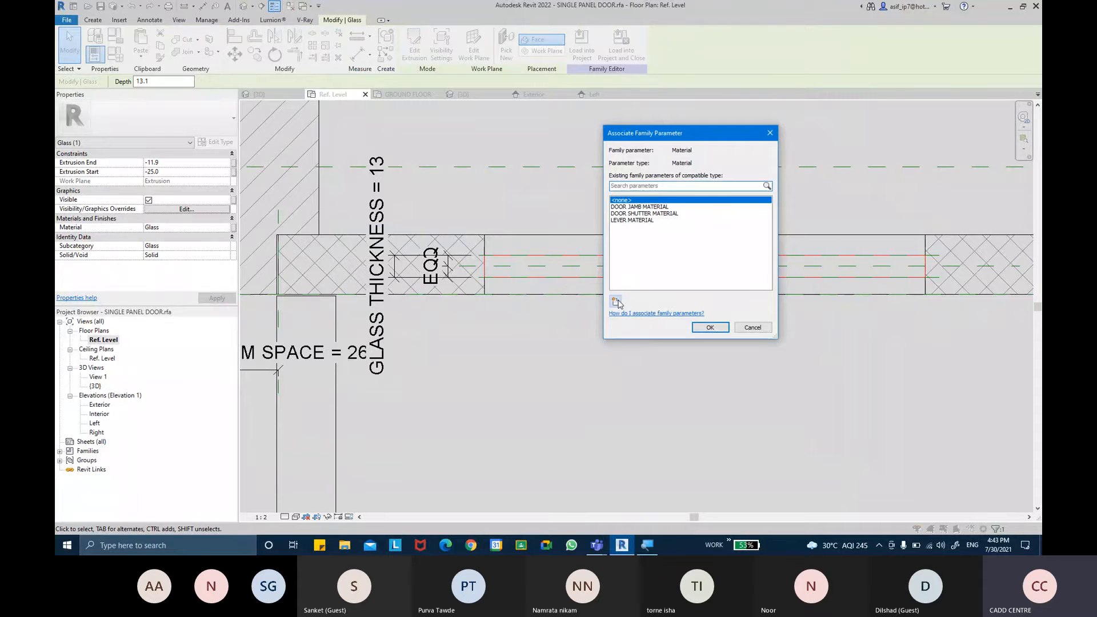
{"action": "left_click", "coordinate": [615, 302]}
{"action": "type", "text": "DOO"}
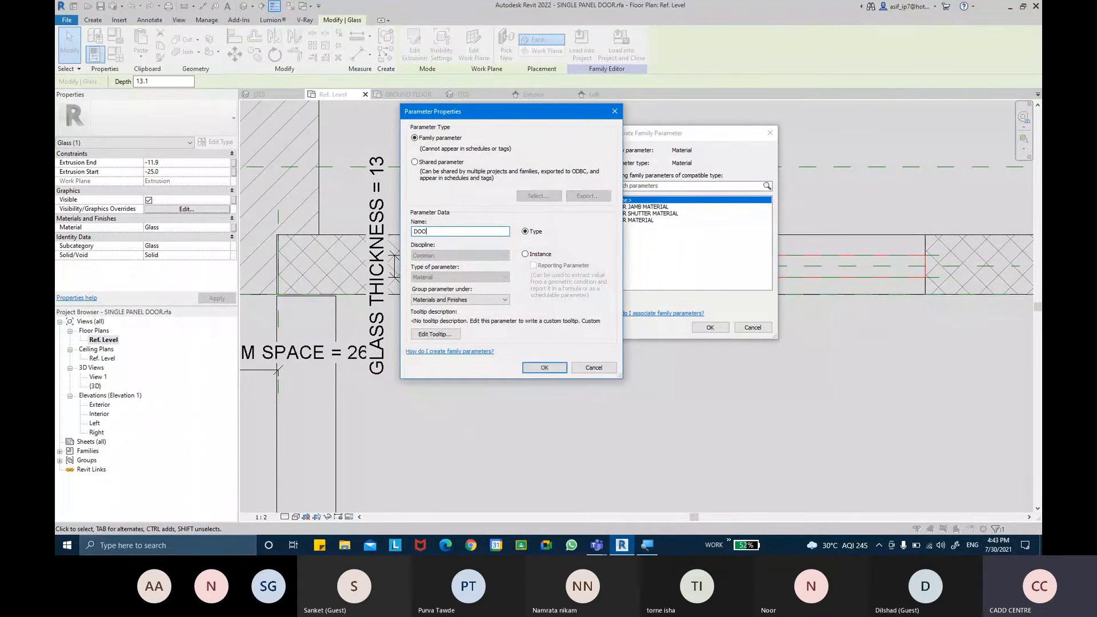
{"action": "type", "text": "R GLASS"}
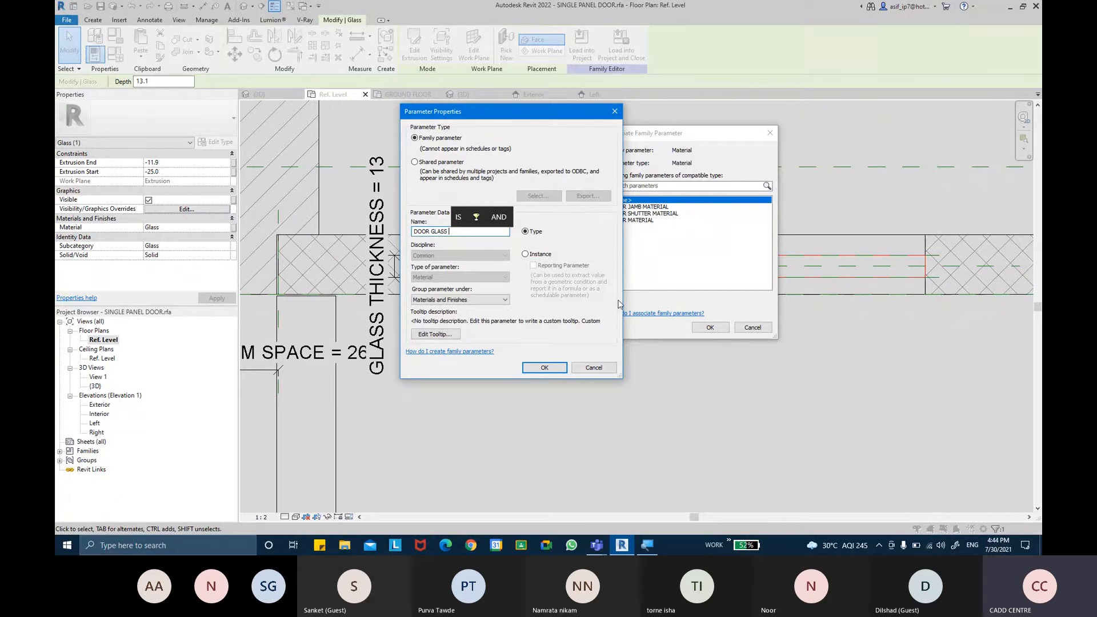
{"action": "type", "text": " MATERIAL"}
{"action": "key", "text": "Return"}
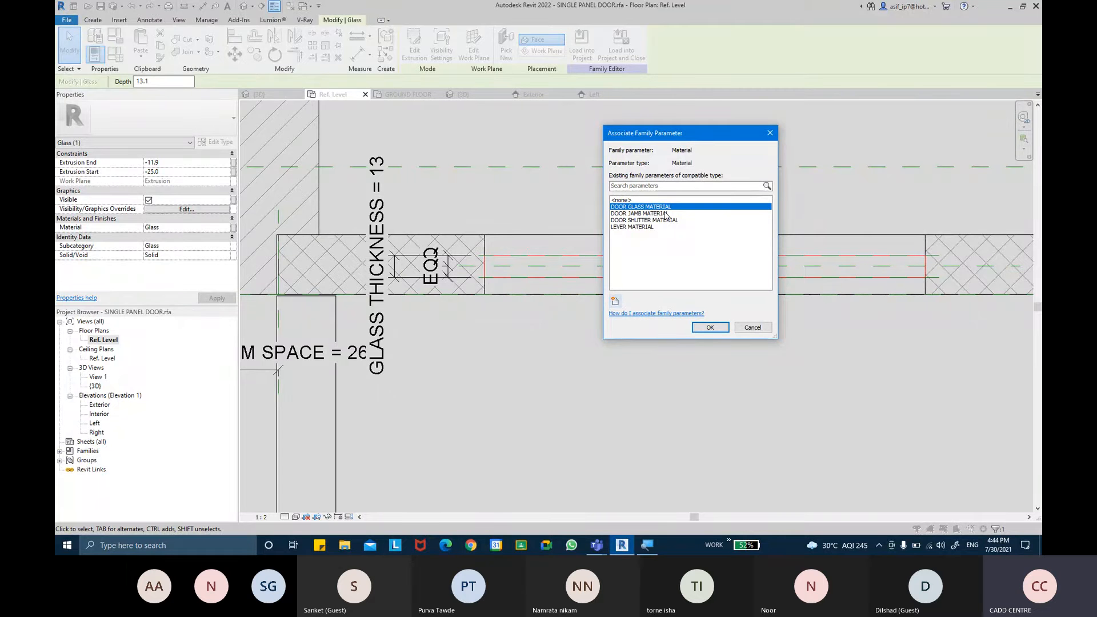
{"action": "left_click", "coordinate": [705, 325]}
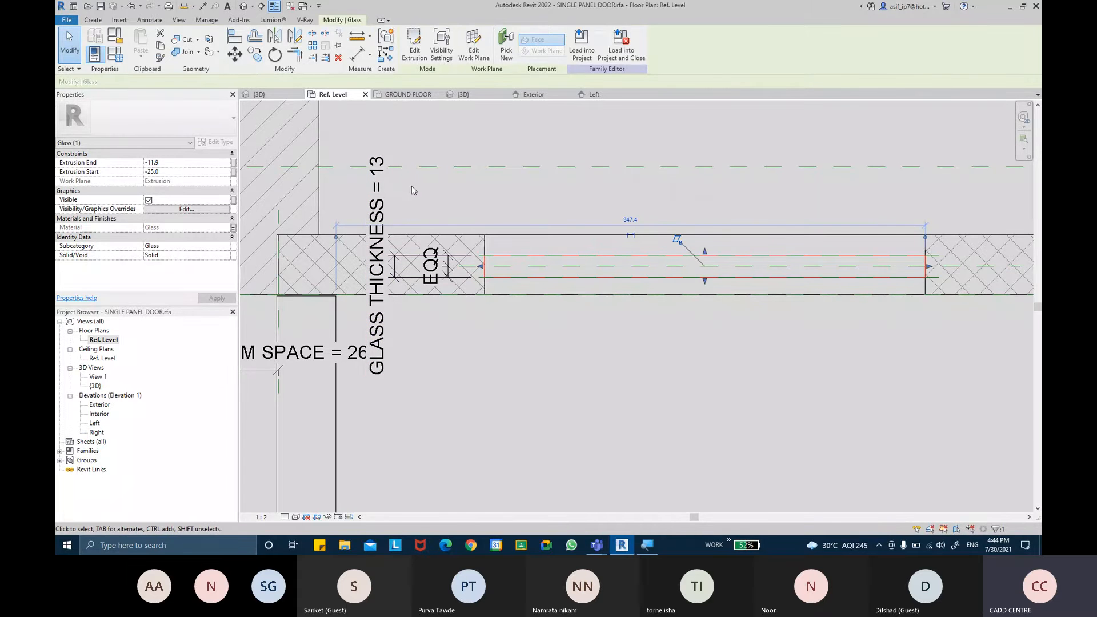
Set the GLASS THICKNESS parameter to 12 in the family types and apply the change.
{"action": "left_click", "coordinate": [117, 60]}
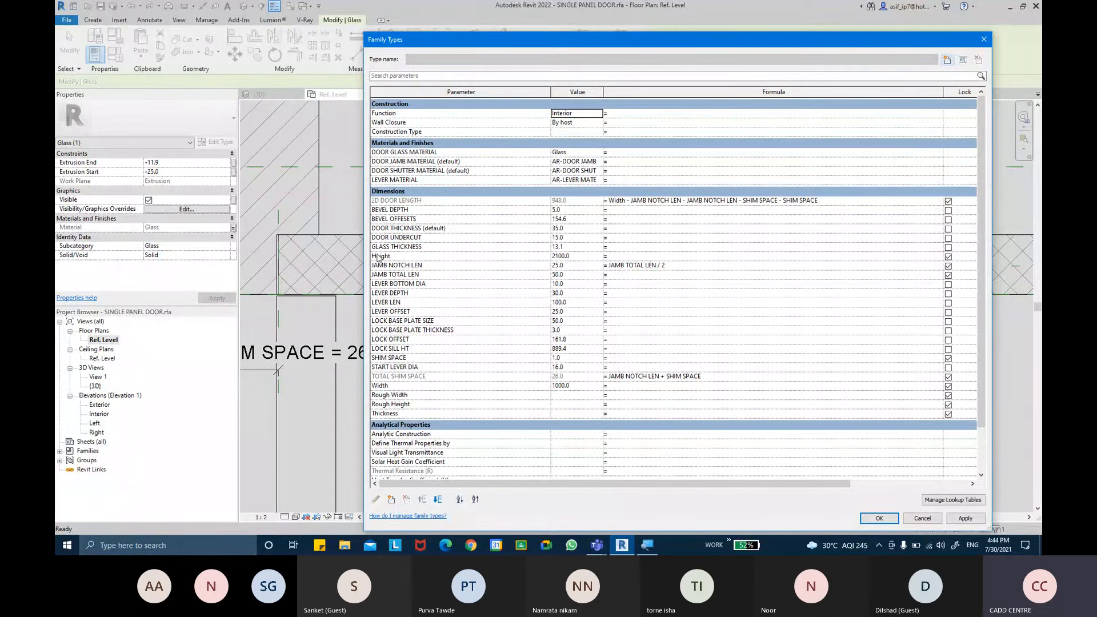
{"action": "left_click", "coordinate": [570, 248]}
{"action": "key", "text": "Tab"}
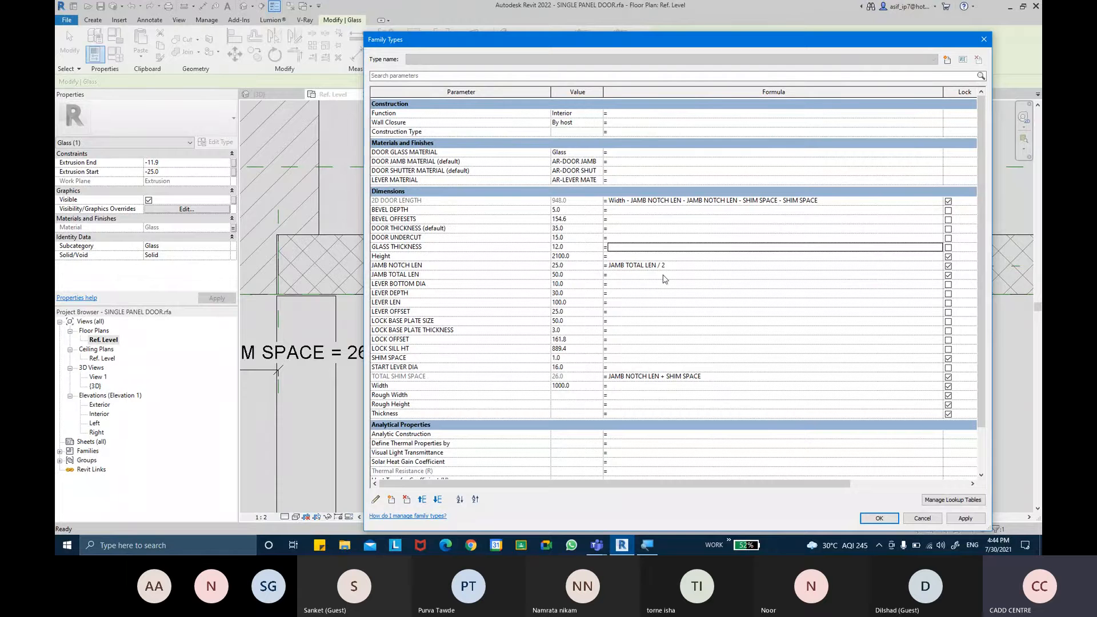
{"action": "left_click", "coordinate": [964, 515]}
{"action": "left_click", "coordinate": [891, 519]}
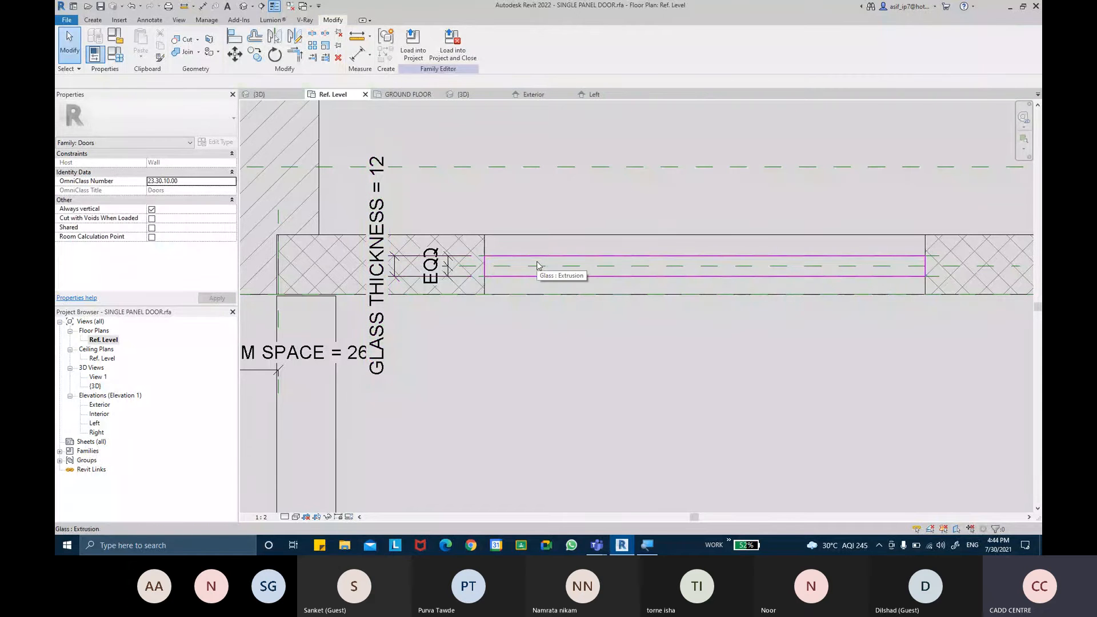
Inspect the glass pane in the door opening from several angles in the 3D view.
{"action": "left_click", "coordinate": [268, 96]}
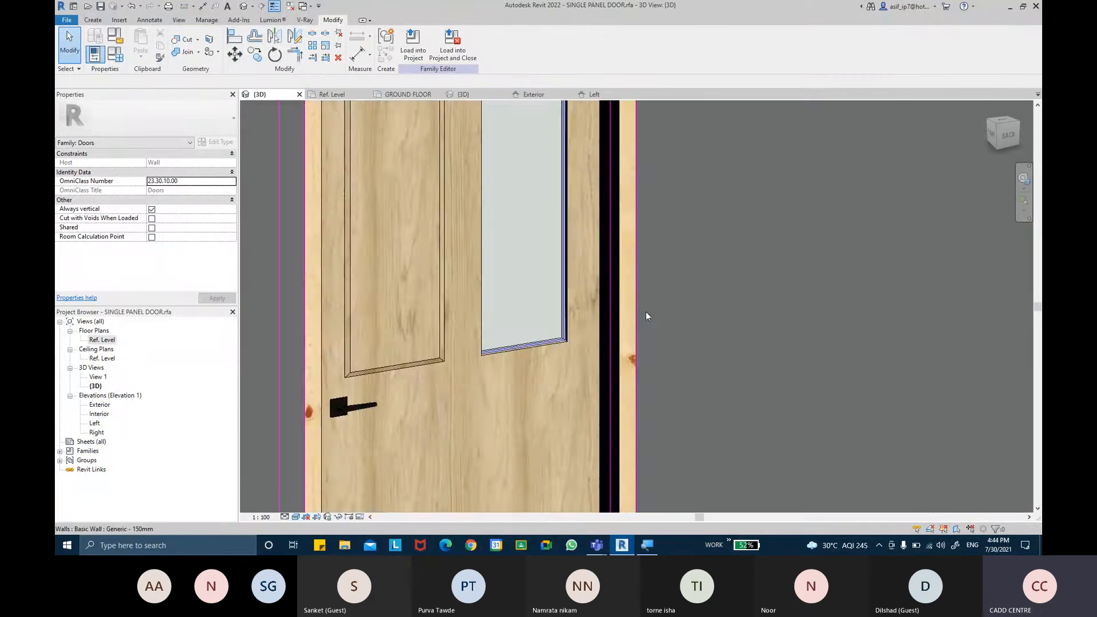
{"action": "scroll", "coordinate": [611, 321], "scroll_direction": "down", "scroll_amount": 1}
{"action": "middle_click_drag", "start_coordinate": [611, 321], "coordinate": [531, 367], "text": "shift"}
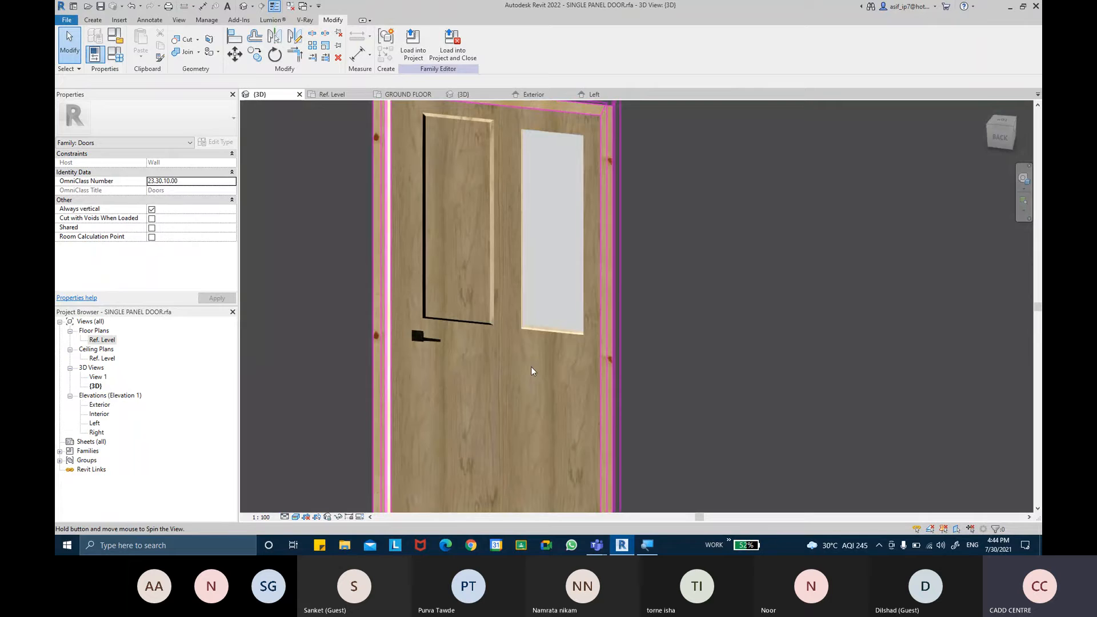
{"action": "left_click", "coordinate": [541, 300]}
{"action": "middle_click_drag", "start_coordinate": [548, 301], "coordinate": [482, 374], "text": "shift"}
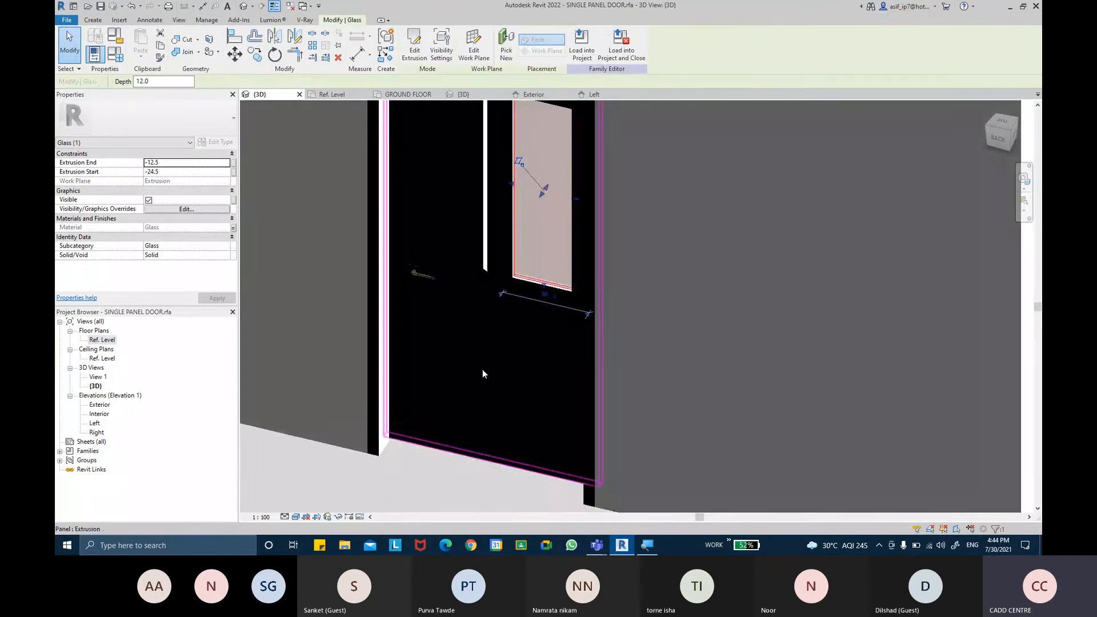
{"action": "left_click", "coordinate": [409, 499]}
{"action": "middle_click_drag", "start_coordinate": [438, 487], "coordinate": [566, 433], "text": "shift"}
{"action": "scroll", "coordinate": [541, 235], "scroll_direction": "up", "scroll_amount": 5}
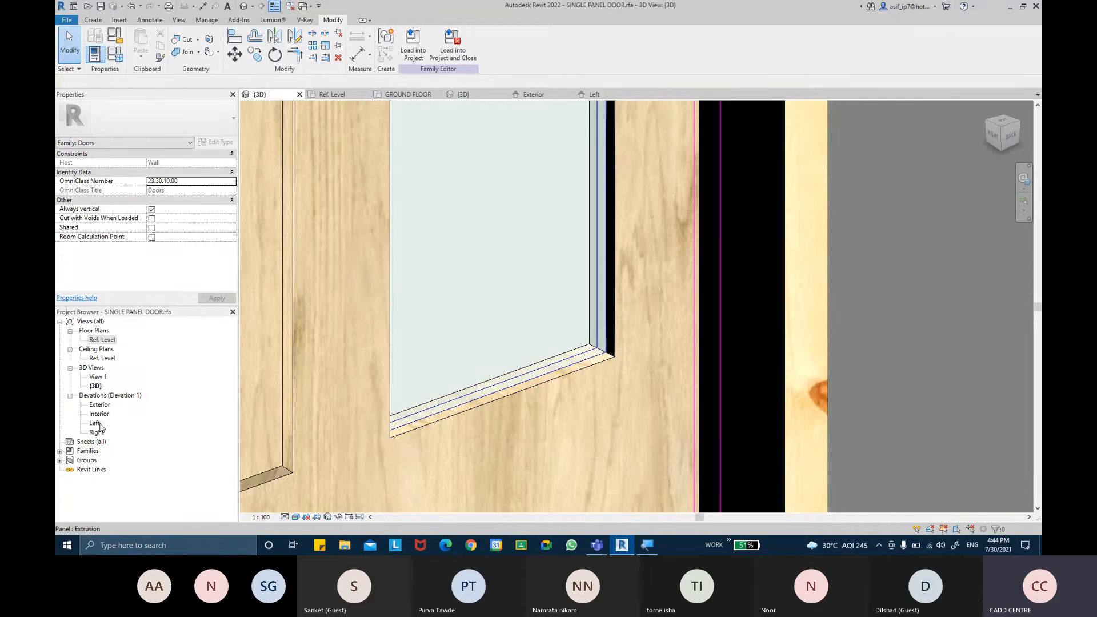
Check the door in the Exterior and Interior elevations and return to the Exterior elevation.
{"action": "double_click", "coordinate": [100, 404]}
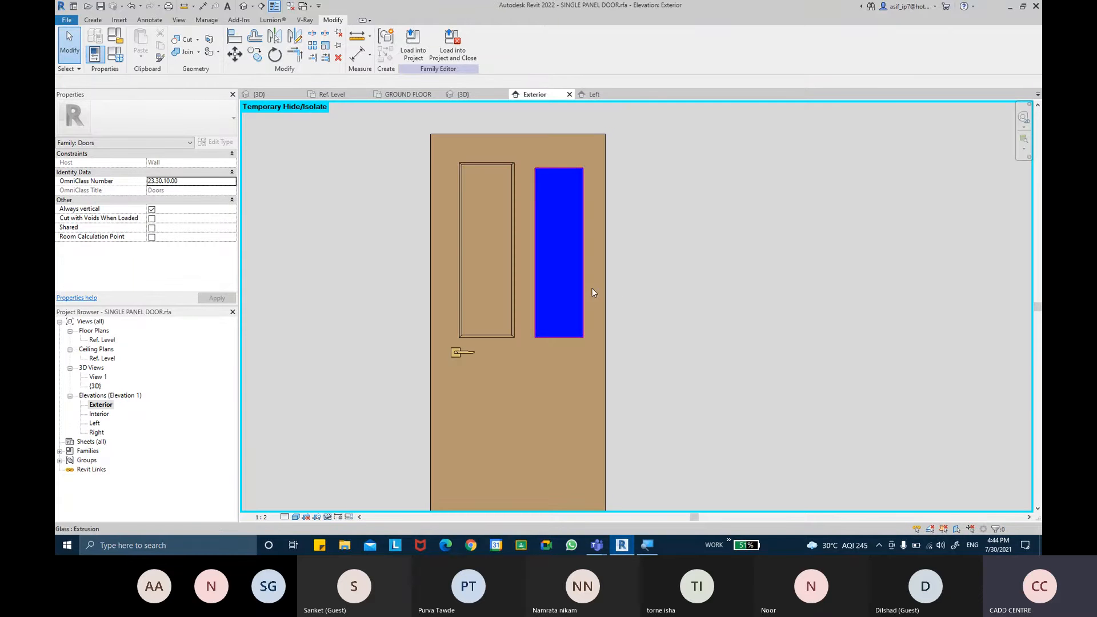
{"action": "scroll", "coordinate": [621, 198], "scroll_direction": "up", "scroll_amount": 4}
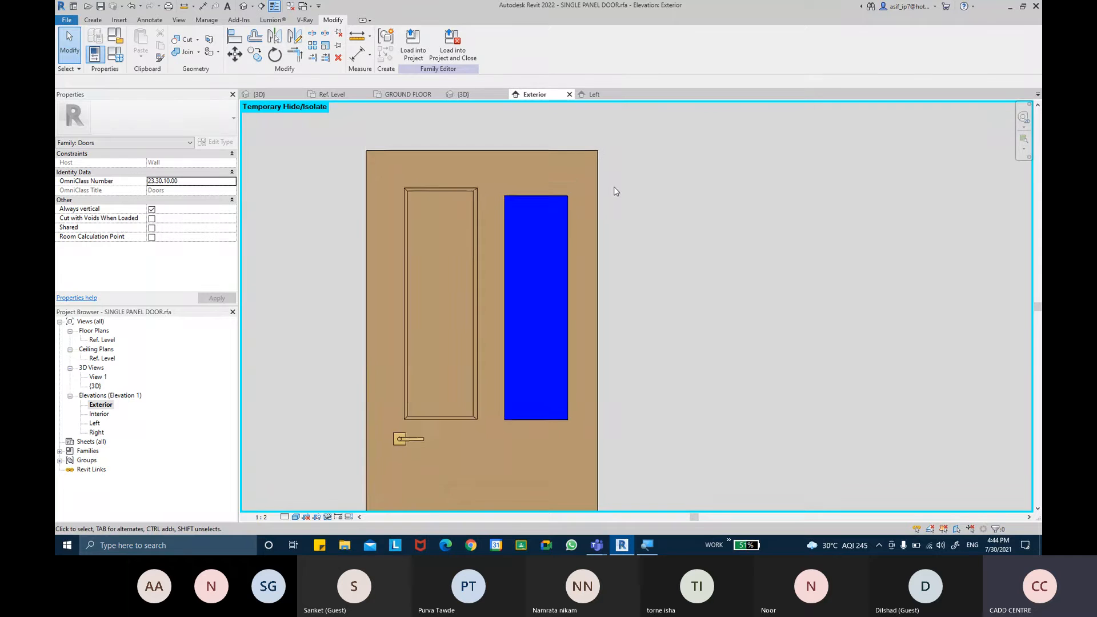
{"action": "middle_click_drag", "start_coordinate": [605, 178], "coordinate": [594, 168]}
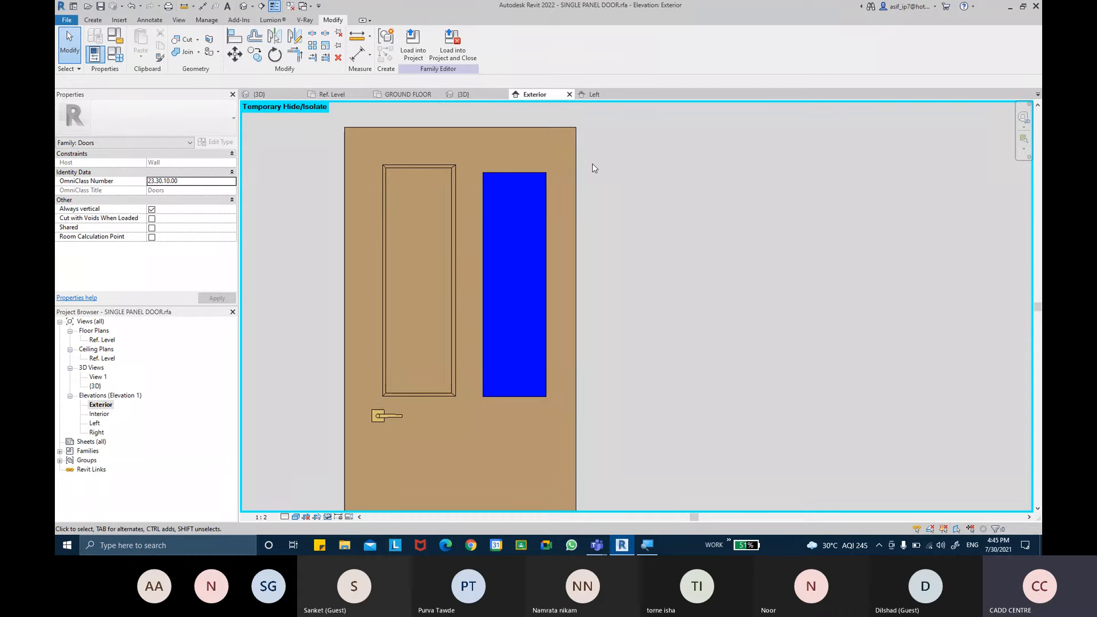
{"action": "left_click", "coordinate": [96, 414]}
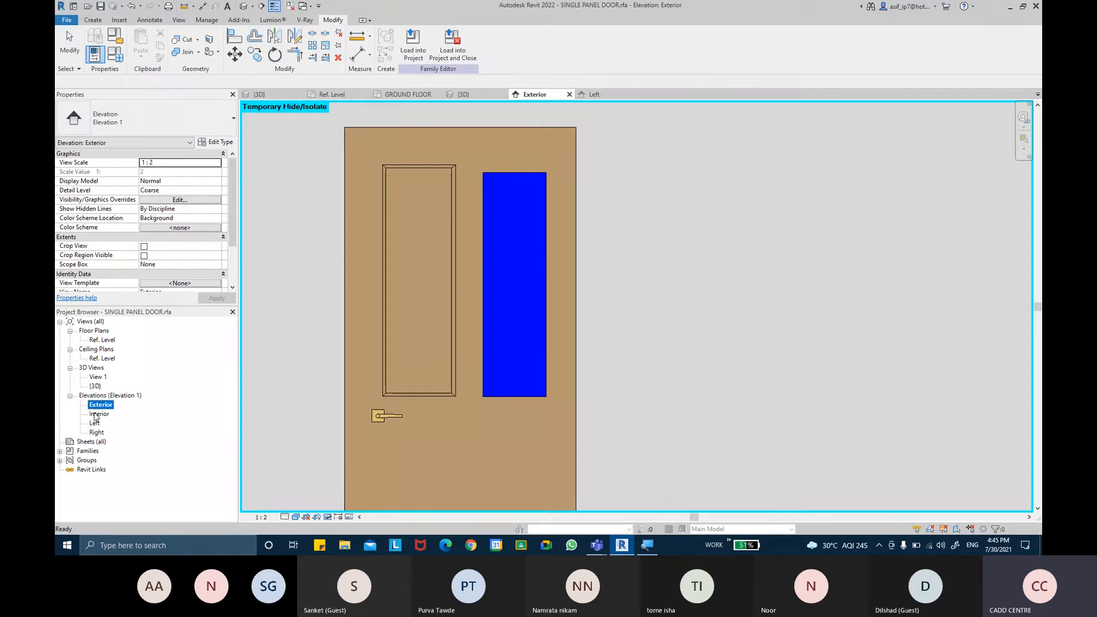
{"action": "double_click", "coordinate": [96, 415]}
{"action": "left_click", "coordinate": [104, 406]}
{"action": "double_click", "coordinate": [105, 406]}
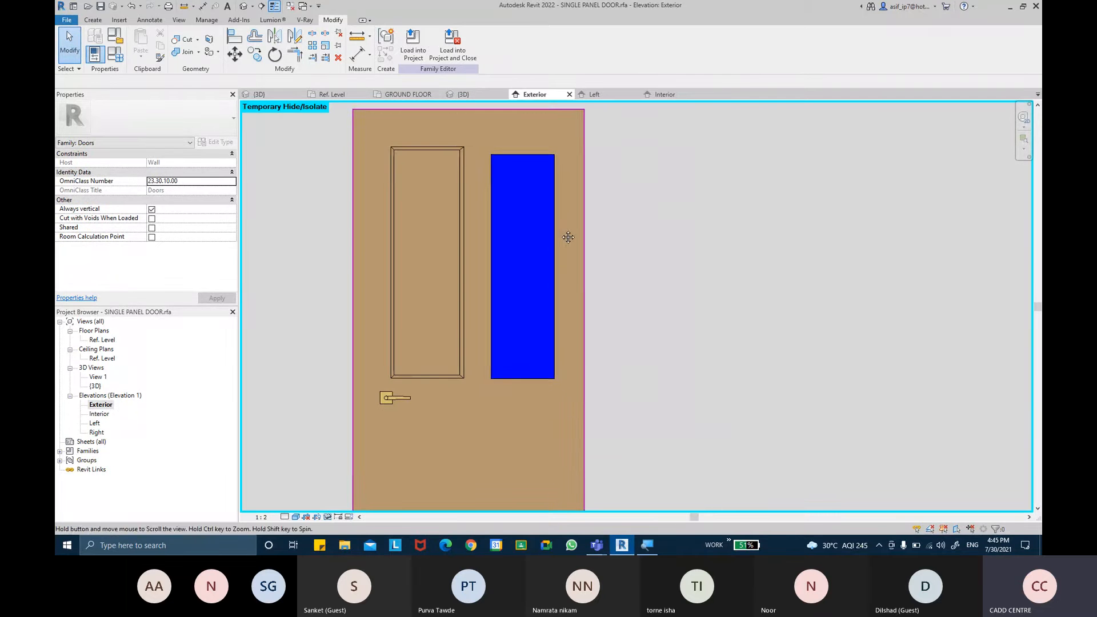
Start a solid extrusion and sketch a rectangle tracing the glass opening from corner to corner.
{"action": "left_click", "coordinate": [100, 21]}
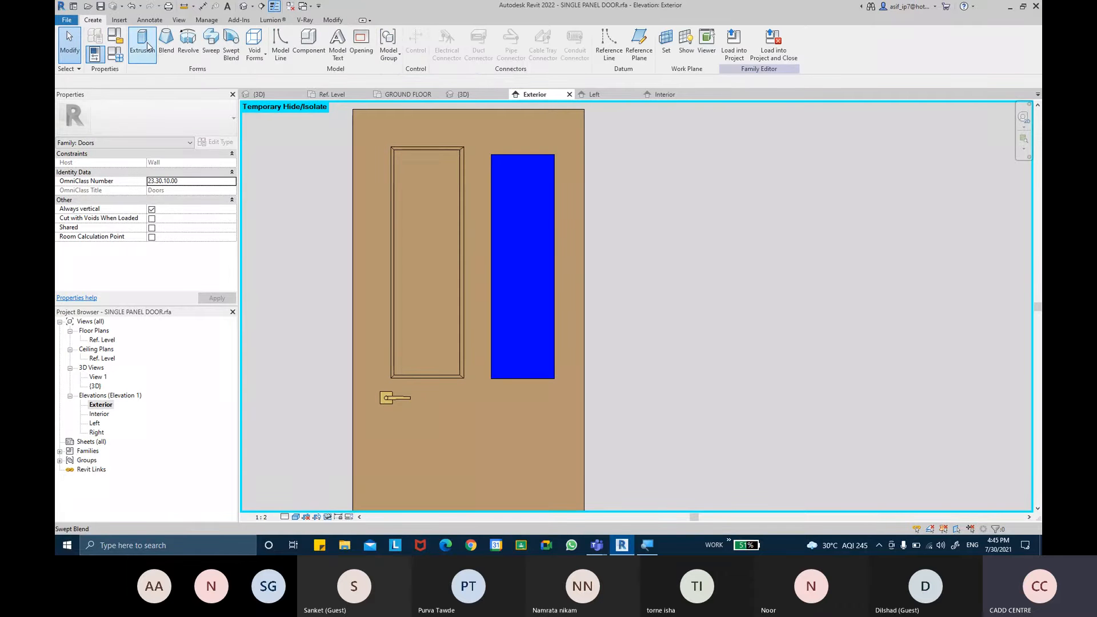
{"action": "left_click", "coordinate": [148, 47]}
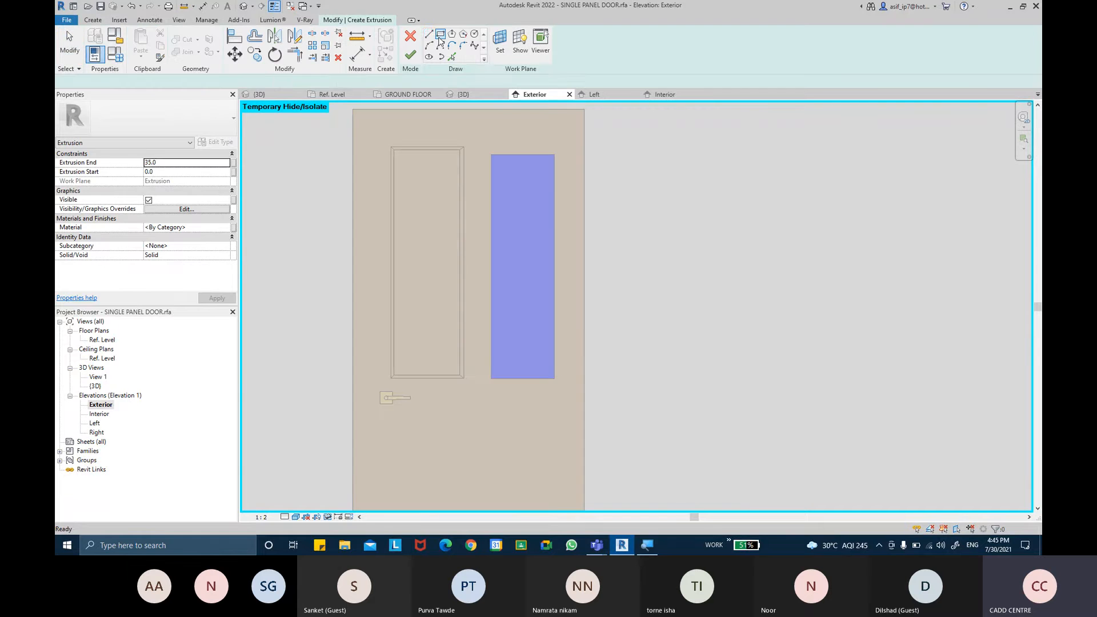
{"action": "left_click", "coordinate": [491, 155]}
{"action": "scroll", "coordinate": [553, 342], "scroll_direction": "up", "scroll_amount": 1}
{"action": "scroll", "coordinate": [553, 370], "scroll_direction": "up", "scroll_amount": 1}
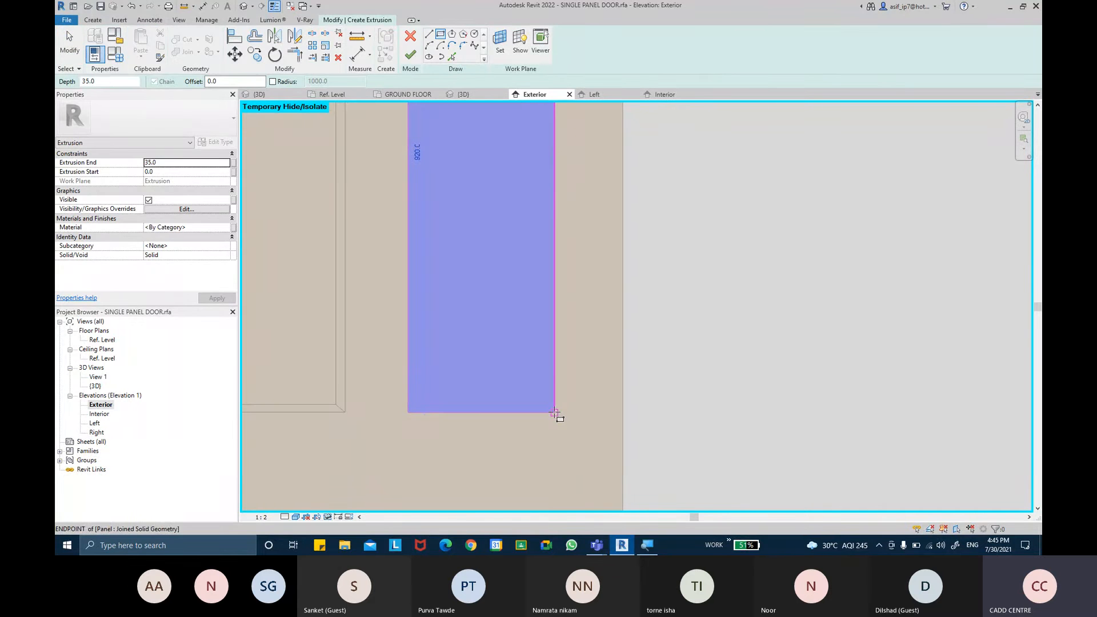
{"action": "left_click", "coordinate": [554, 412]}
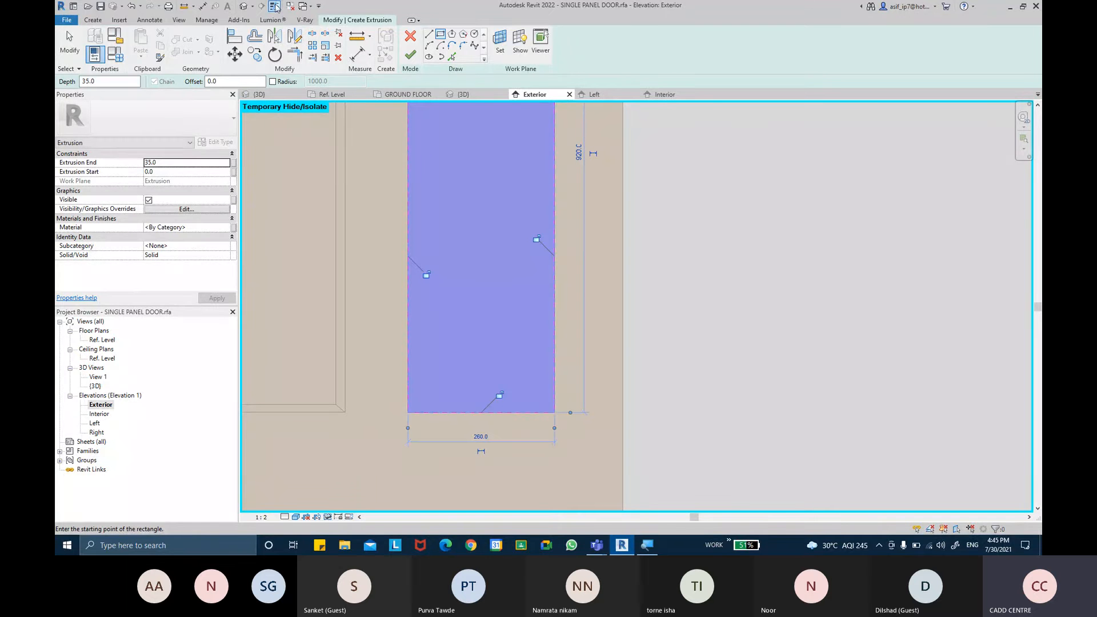
Lock all four edges of the sketched rectangle to the edges of the glass opening.
{"action": "left_click", "coordinate": [500, 395]}
{"action": "left_click", "coordinate": [426, 275]}
{"action": "left_click", "coordinate": [537, 239]}
{"action": "scroll", "coordinate": [485, 175], "scroll_direction": "down", "scroll_amount": 1}
{"action": "middle_click_drag", "start_coordinate": [487, 173], "coordinate": [493, 401]}
{"action": "left_click", "coordinate": [462, 179]}
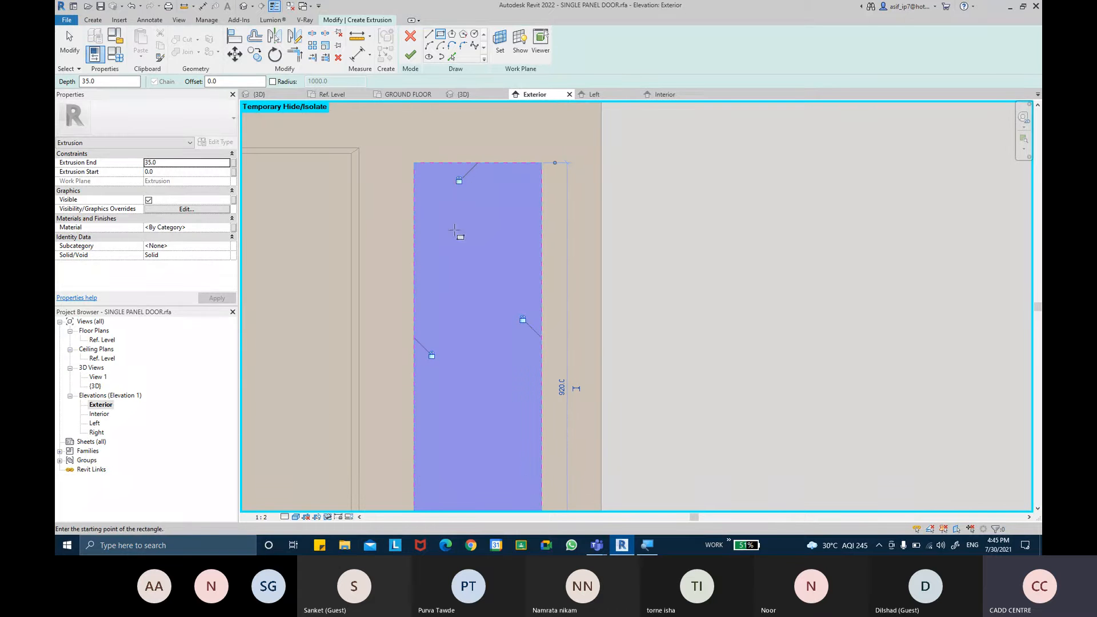
Switch the Exterior elevation to the Realistic visual style and turn off thin lines.
{"action": "left_click", "coordinate": [274, 8]}
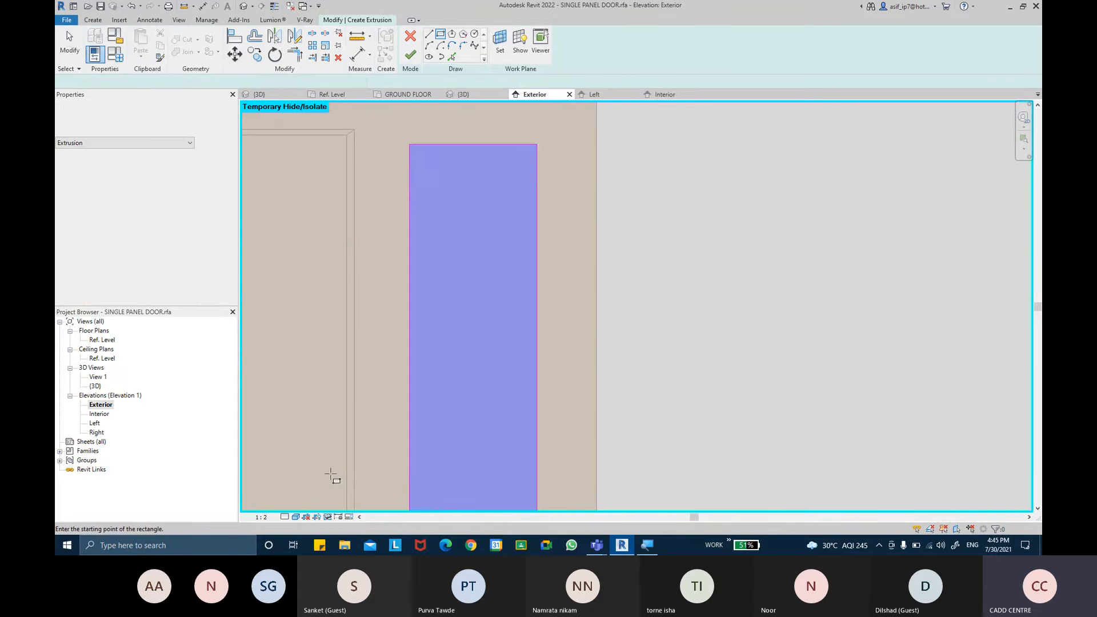
{"action": "left_click", "coordinate": [296, 517]}
{"action": "left_click", "coordinate": [310, 506]}
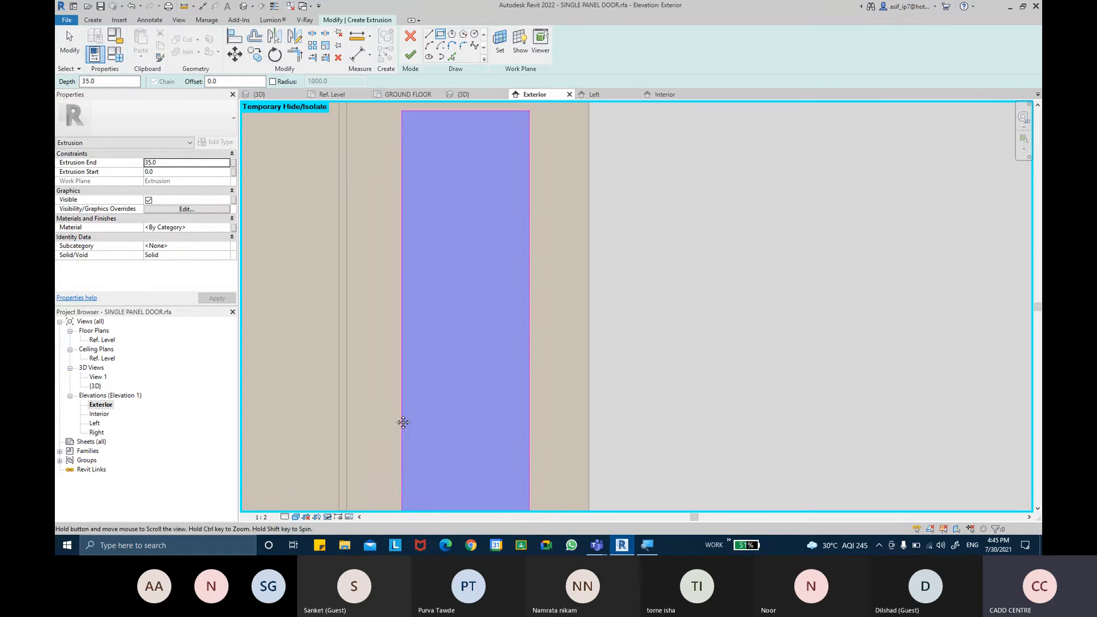
{"action": "left_click", "coordinate": [295, 517]}
{"action": "left_click", "coordinate": [314, 505]}
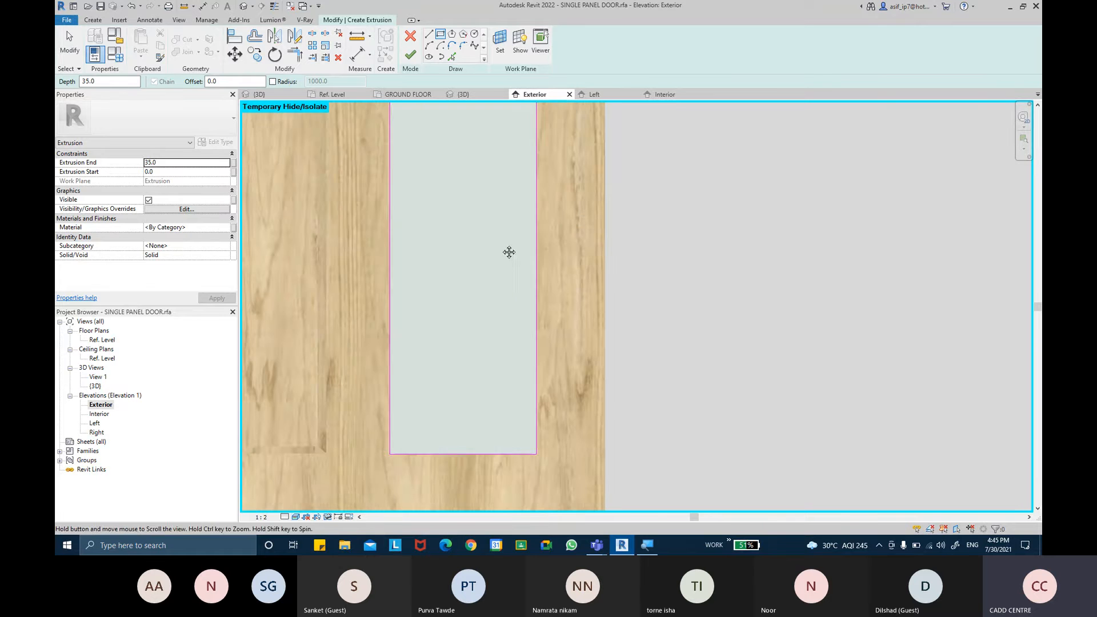
{"action": "left_click", "coordinate": [277, 10]}
{"action": "left_click", "coordinate": [278, 9]}
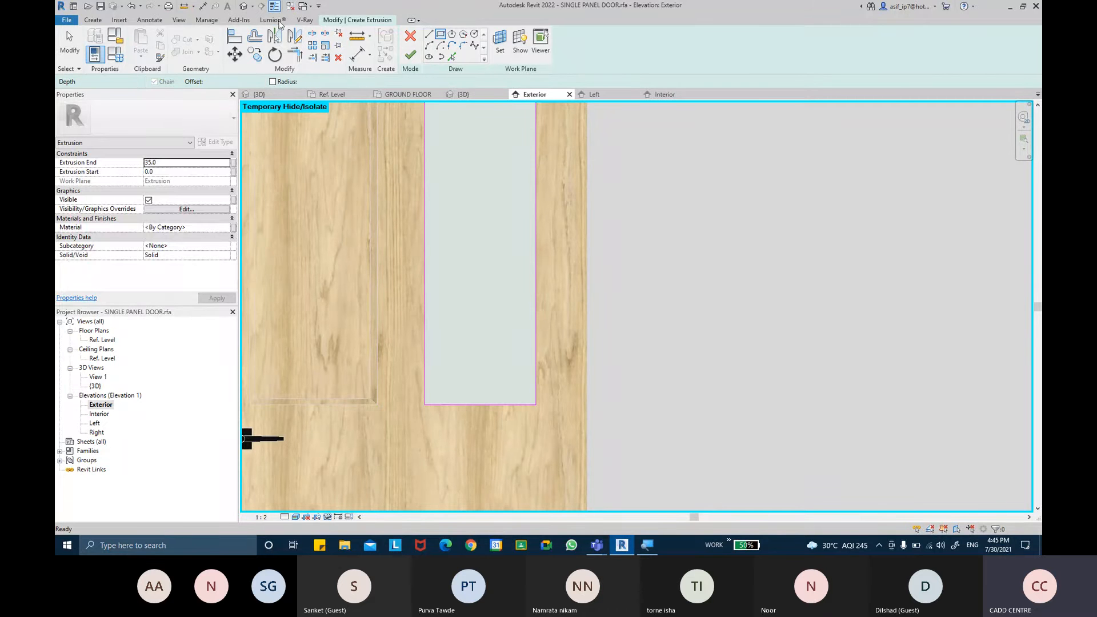
Sketch a second rectangle inside the first with a 5 mm offset to form a thin frame profile around the glass.
{"action": "scroll", "coordinate": [458, 400], "scroll_direction": "up", "scroll_amount": 5}
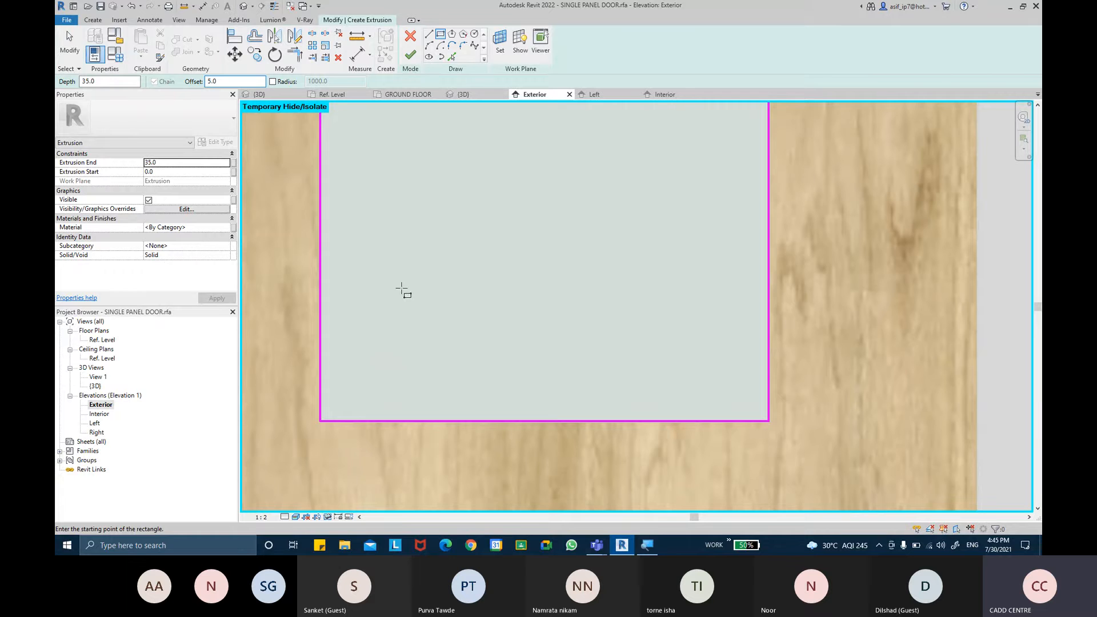
{"action": "scroll", "coordinate": [430, 242], "scroll_direction": "down", "scroll_amount": 6}
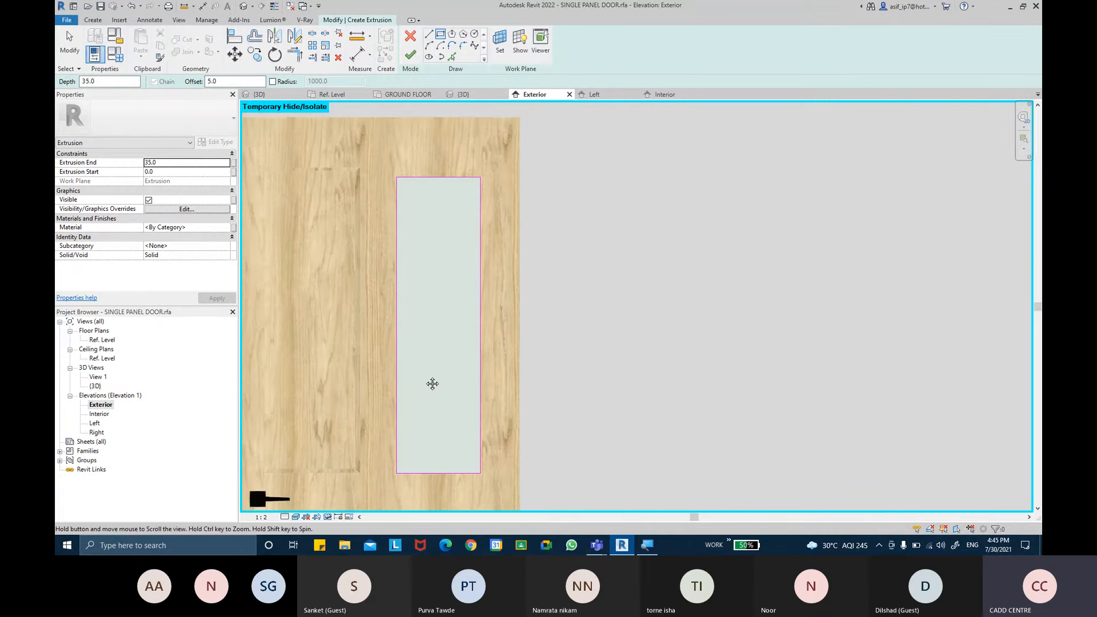
{"action": "left_click", "coordinate": [398, 187]}
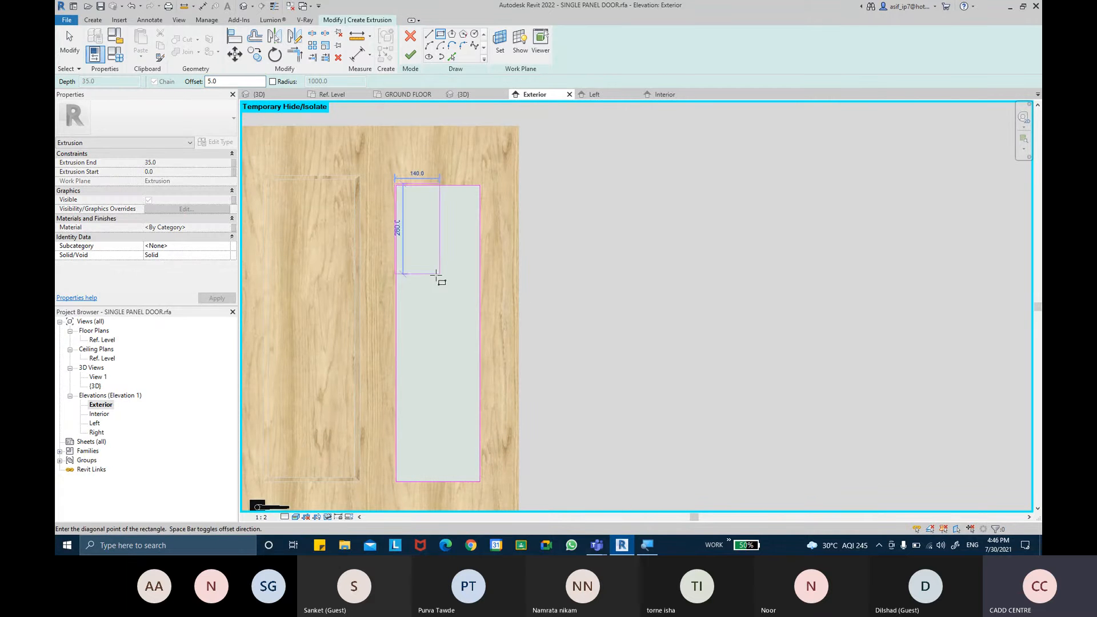
{"action": "scroll", "coordinate": [466, 443], "scroll_direction": "up", "scroll_amount": 5}
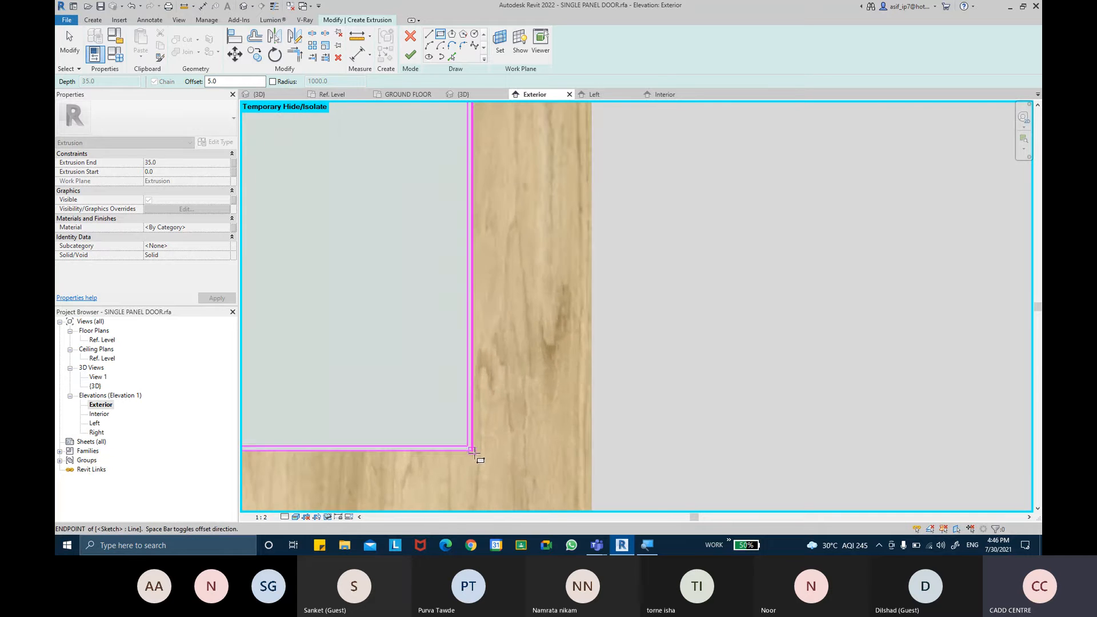
{"action": "left_click", "coordinate": [476, 452]}
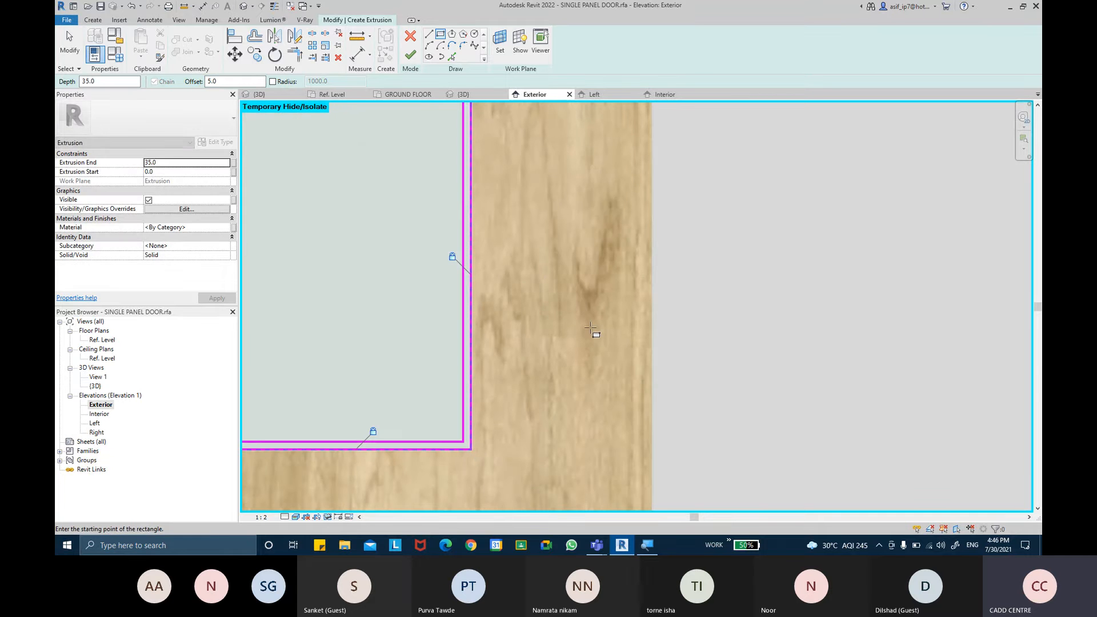
{"action": "key", "text": "Escape"}
{"action": "scroll", "coordinate": [350, 318], "scroll_direction": "down", "scroll_amount": 2}
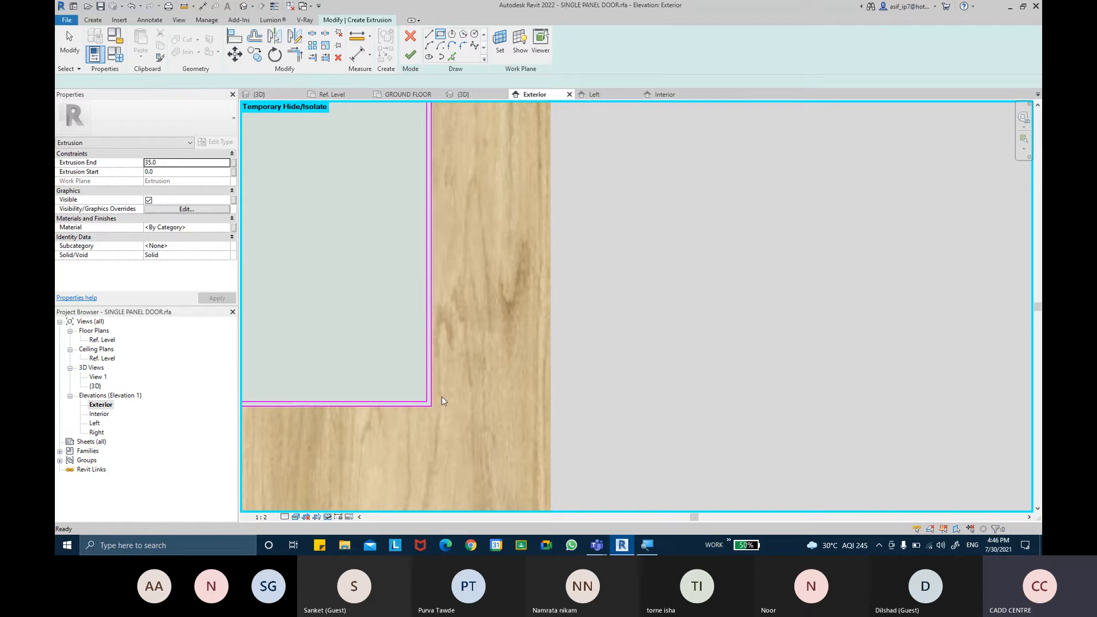
Add aligned dimensions between the inner and outer sketch rectangles along the hinge-opposite glass frame's left vertical and bottom edges.
{"action": "key", "text": "Escape"}
{"action": "scroll", "coordinate": [388, 411], "scroll_direction": "up", "scroll_amount": 2}
{"action": "middle_click_drag", "start_coordinate": [245, 402], "coordinate": [471, 389]}
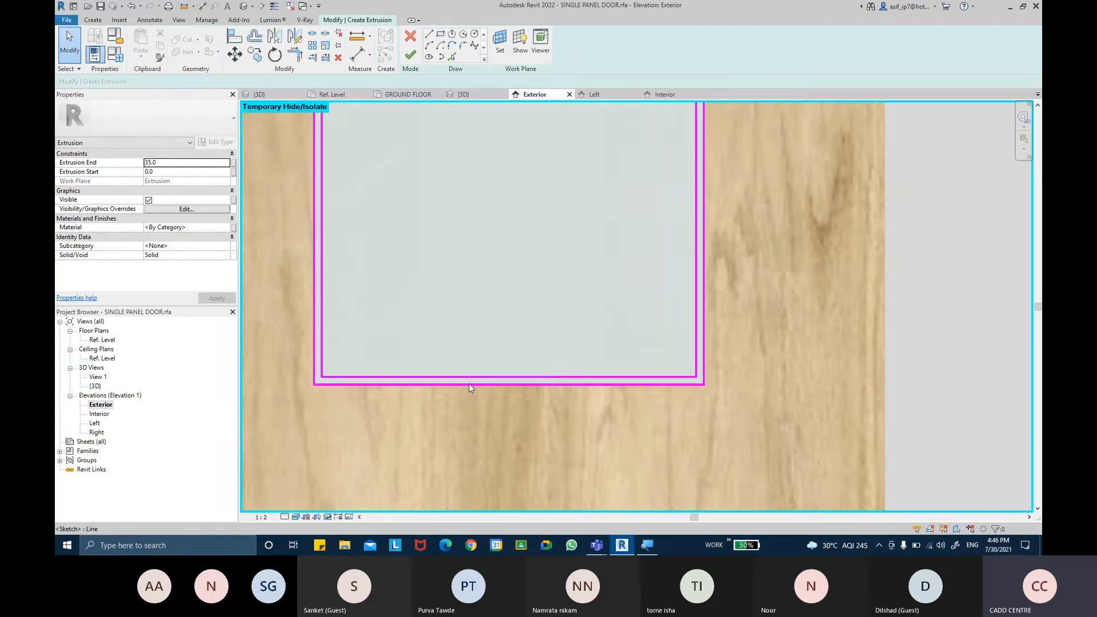
{"action": "left_click", "coordinate": [357, 54]}
{"action": "scroll", "coordinate": [333, 240], "scroll_direction": "up", "scroll_amount": 2}
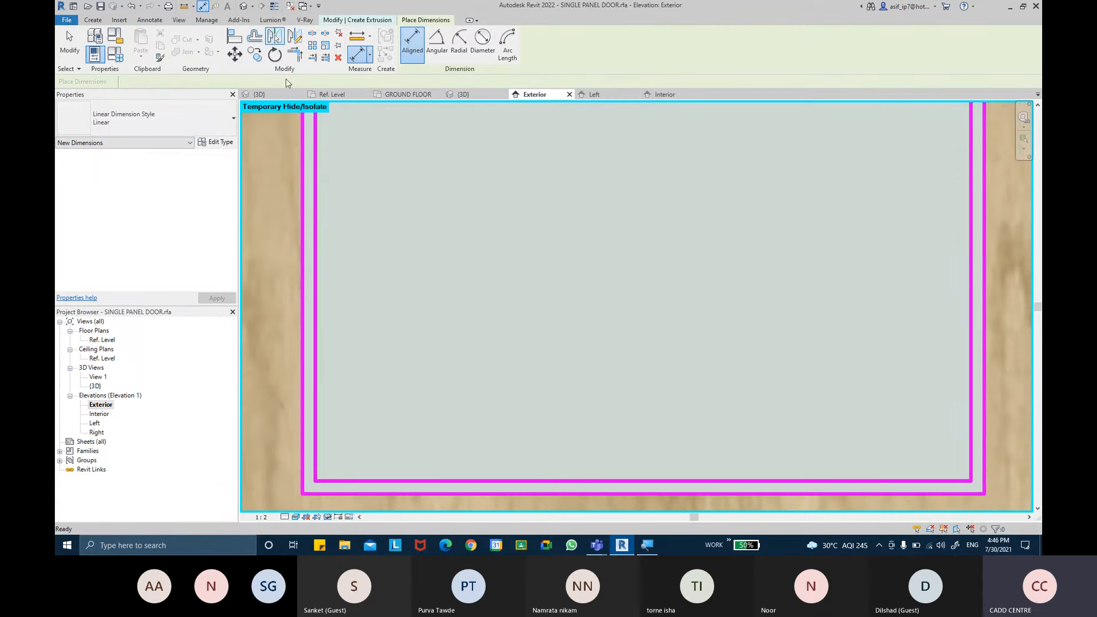
{"action": "left_click", "coordinate": [303, 252]}
{"action": "left_click", "coordinate": [314, 251]}
{"action": "left_click", "coordinate": [360, 251]}
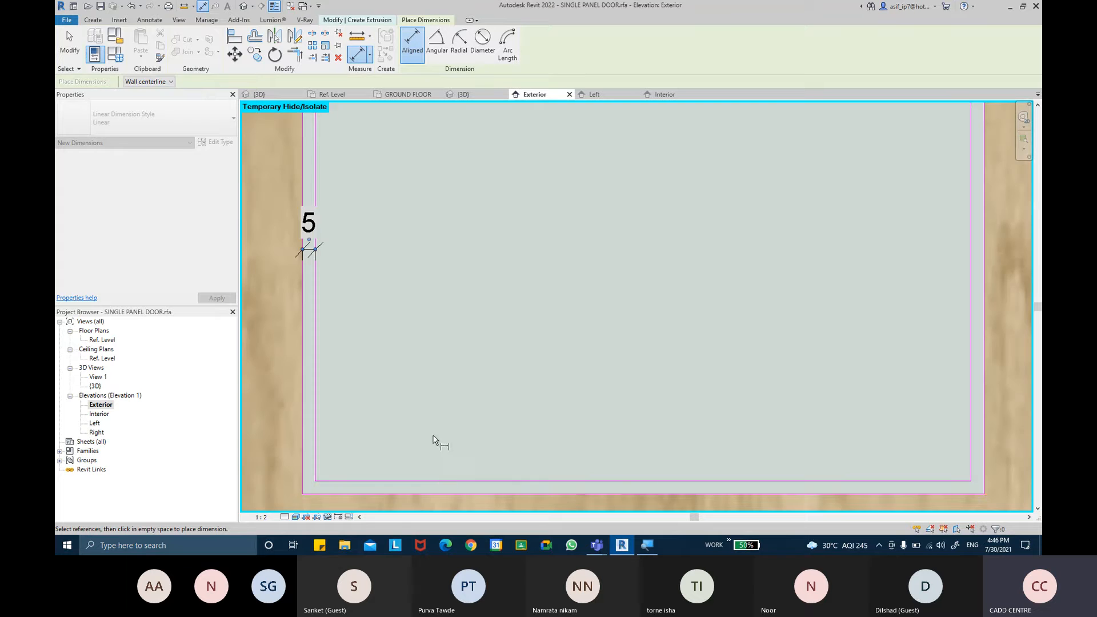
{"action": "left_click", "coordinate": [440, 494]}
{"action": "left_click", "coordinate": [435, 481]}
{"action": "left_click", "coordinate": [442, 429]}
Dimension the gap between the two sketch rectangles along the right vertical edge and the top edge.
{"action": "middle_click_drag", "start_coordinate": [576, 330], "coordinate": [412, 309]}
{"action": "left_click", "coordinate": [806, 287]}
{"action": "left_click", "coordinate": [819, 289]}
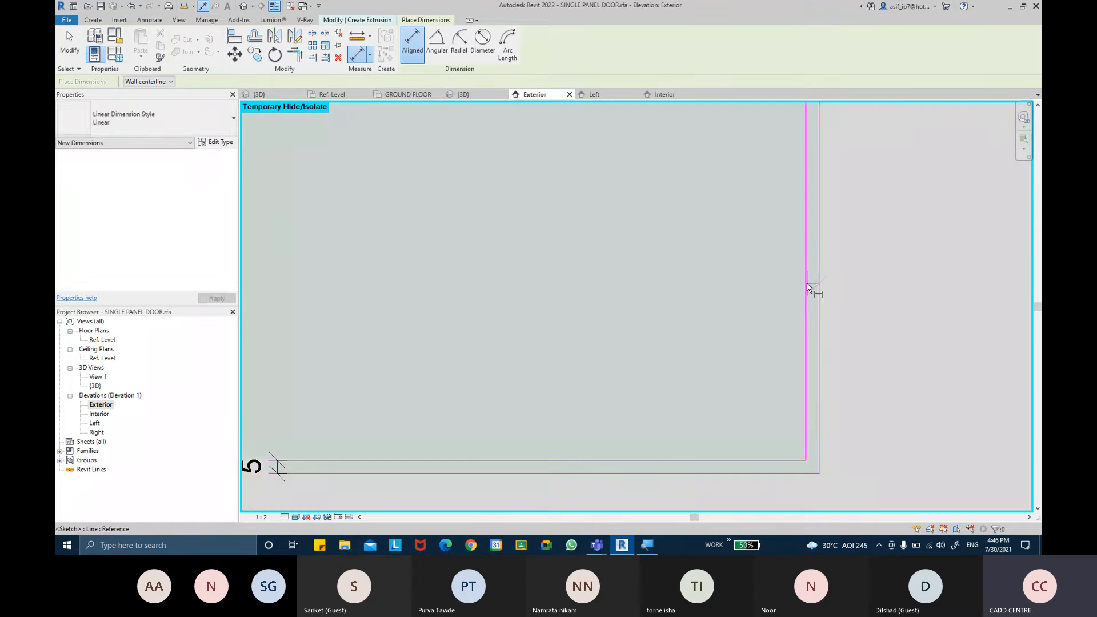
{"action": "scroll", "coordinate": [731, 290], "scroll_direction": "down", "scroll_amount": 3}
{"action": "left_click", "coordinate": [721, 289]}
{"action": "middle_click_drag", "start_coordinate": [656, 262], "coordinate": [634, 410]}
{"action": "scroll", "coordinate": [634, 410], "scroll_direction": "down", "scroll_amount": 2}
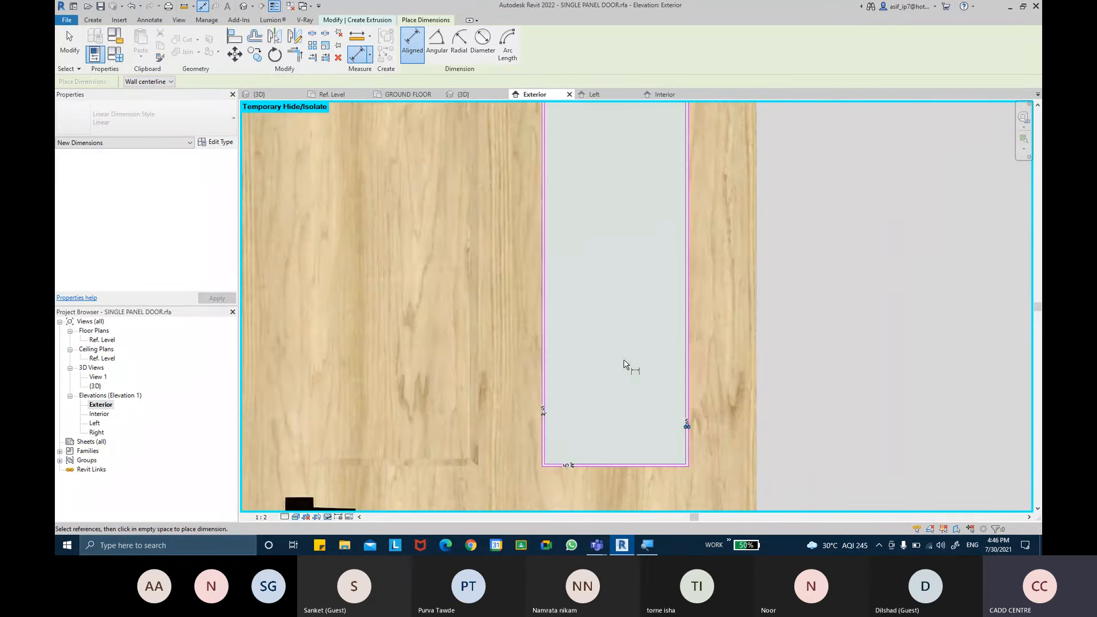
{"action": "scroll", "coordinate": [627, 292], "scroll_direction": "down", "scroll_amount": 2}
{"action": "middle_click_drag", "start_coordinate": [627, 291], "coordinate": [622, 359]}
{"action": "scroll", "coordinate": [592, 218], "scroll_direction": "up", "scroll_amount": 5}
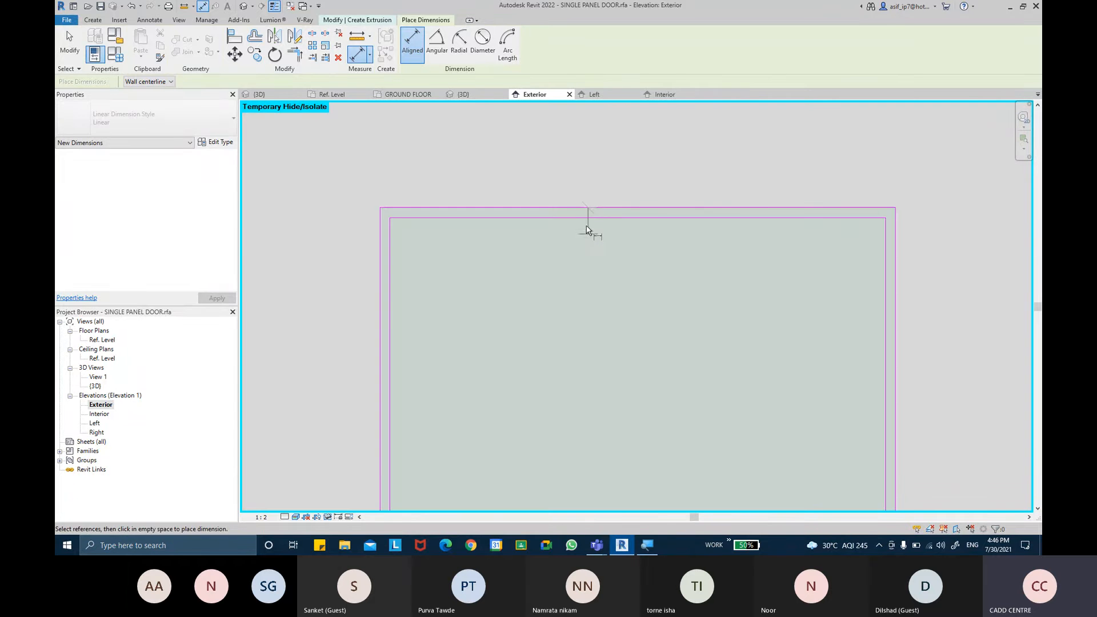
{"action": "left_click", "coordinate": [584, 219]}
{"action": "left_click", "coordinate": [582, 290]}
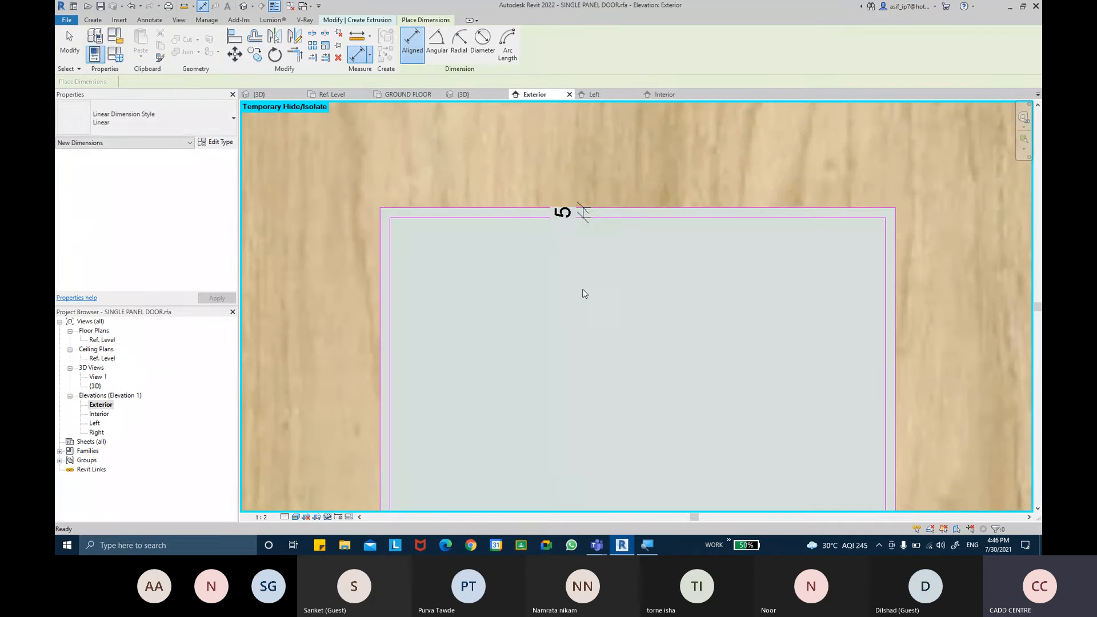
{"action": "key", "text": "Escape"}
Label all four frame gap dimensions with a new type parameter named MOLDING WIDTH, grouped under Dimensions.
{"action": "left_click", "coordinate": [582, 214]}
{"action": "scroll", "coordinate": [539, 362], "scroll_direction": "down", "scroll_amount": 2}
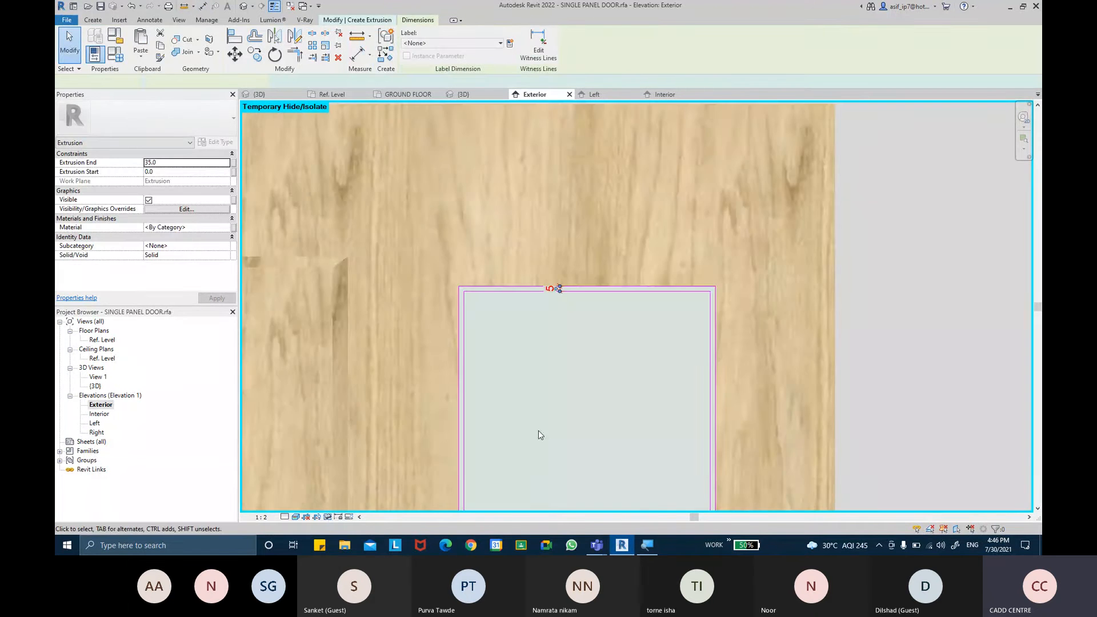
{"action": "middle_click_drag", "start_coordinate": [538, 432], "coordinate": [529, 220]}
{"action": "middle_click_drag", "start_coordinate": [494, 372], "coordinate": [493, 323]}
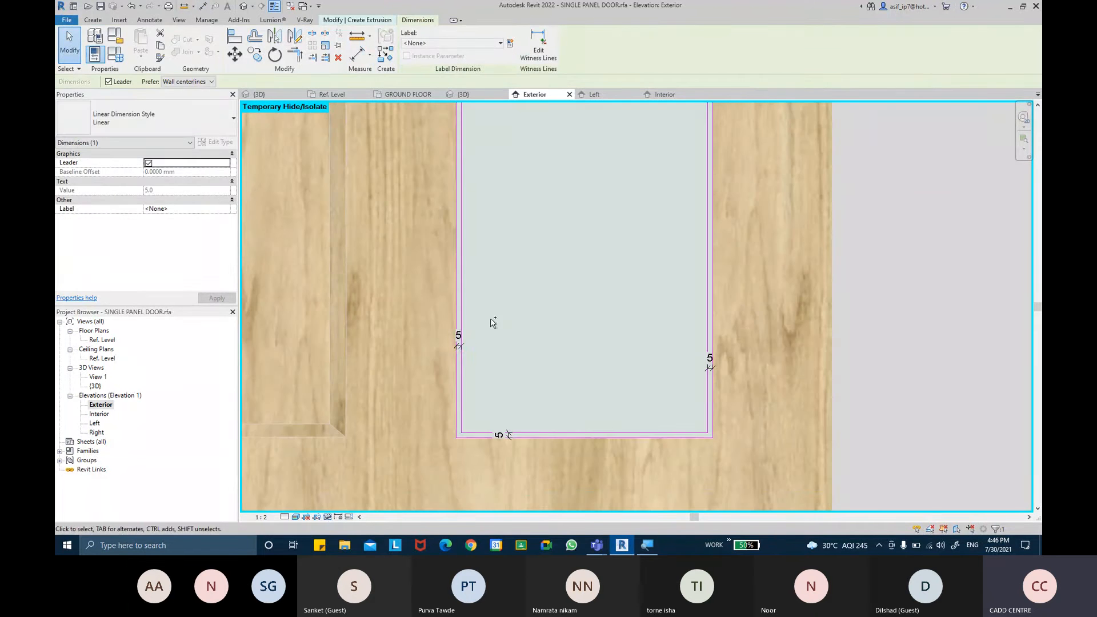
{"action": "left_click", "coordinate": [710, 363], "text": "ctrl"}
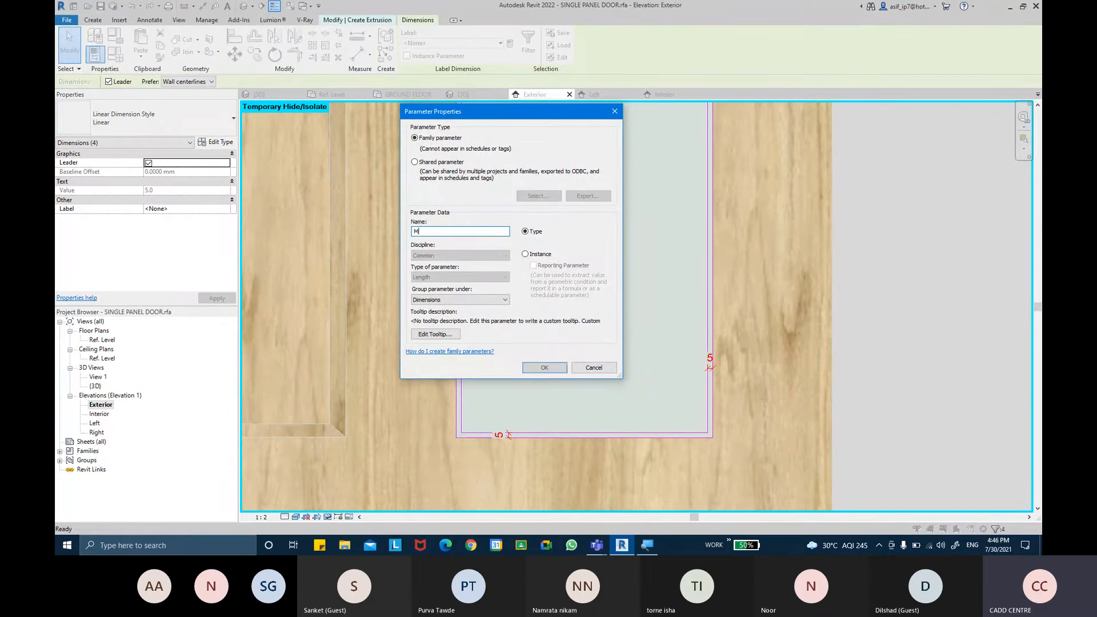
{"action": "type", "text": "OLDE"}
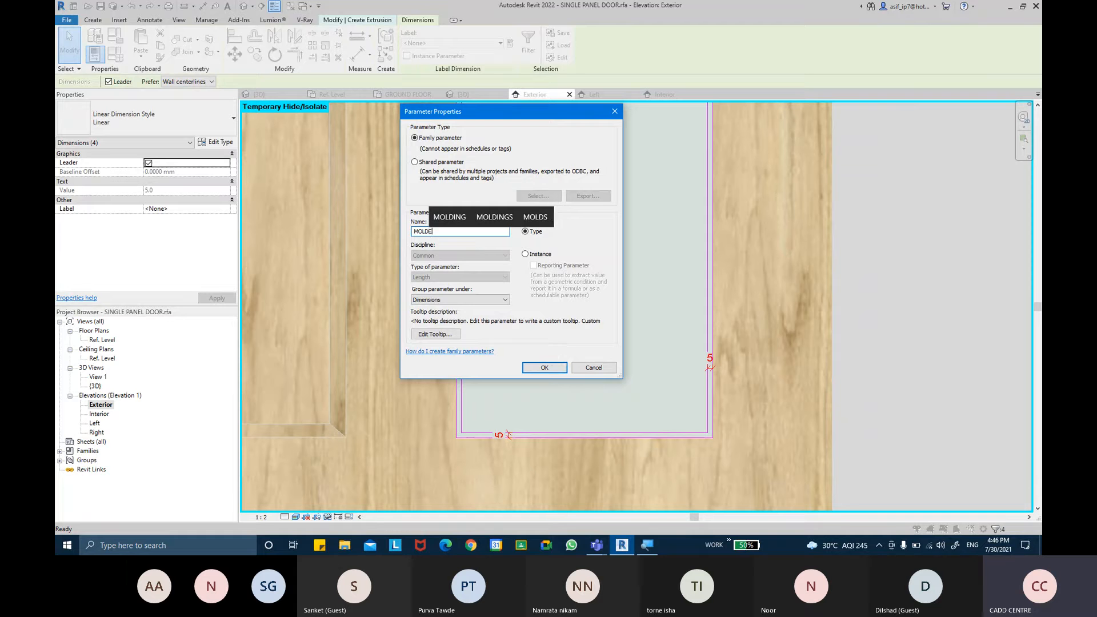
{"action": "key", "text": "BackSpace"}
{"action": "type", "text": "ING THICKNESS"}
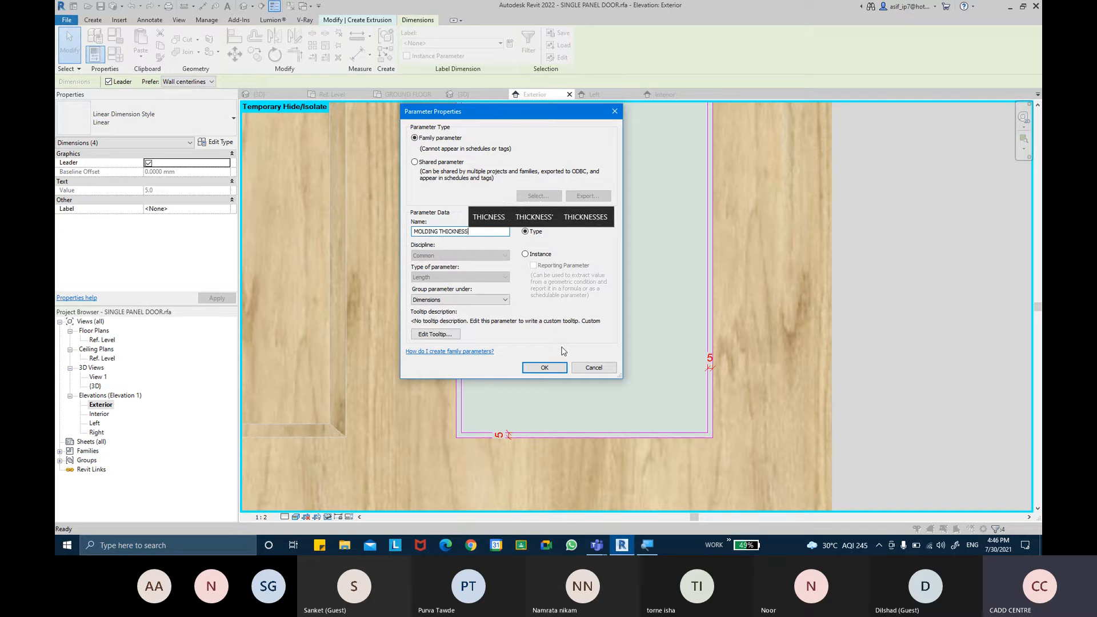
{"action": "key", "text": "BackSpace"}
{"action": "key", "text": "BackSpace"}
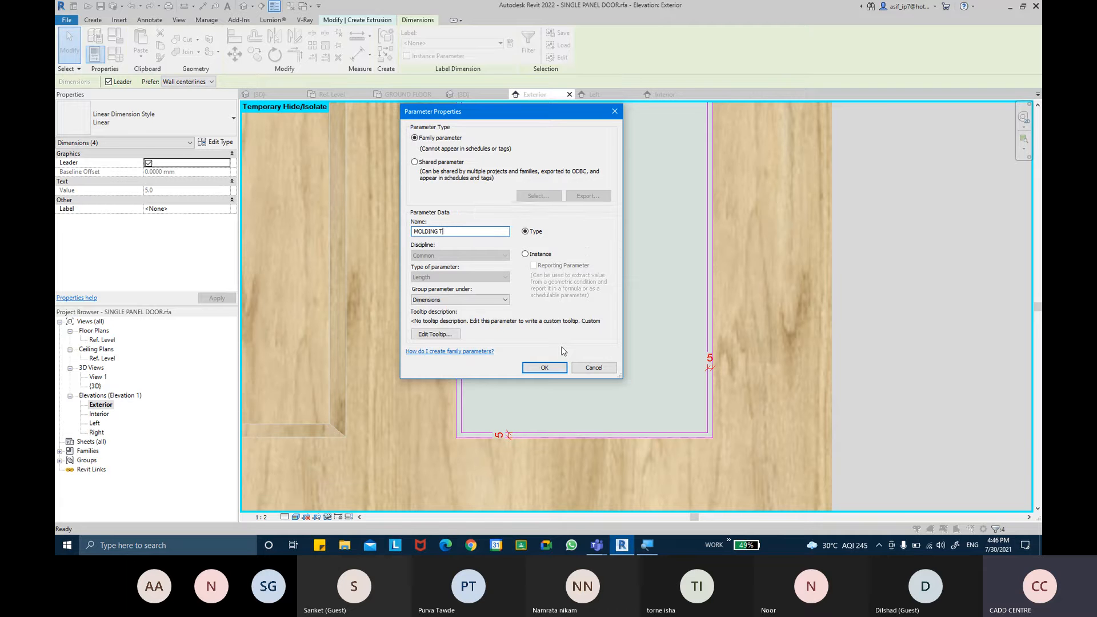
{"action": "type", "text": "WIDTH"}
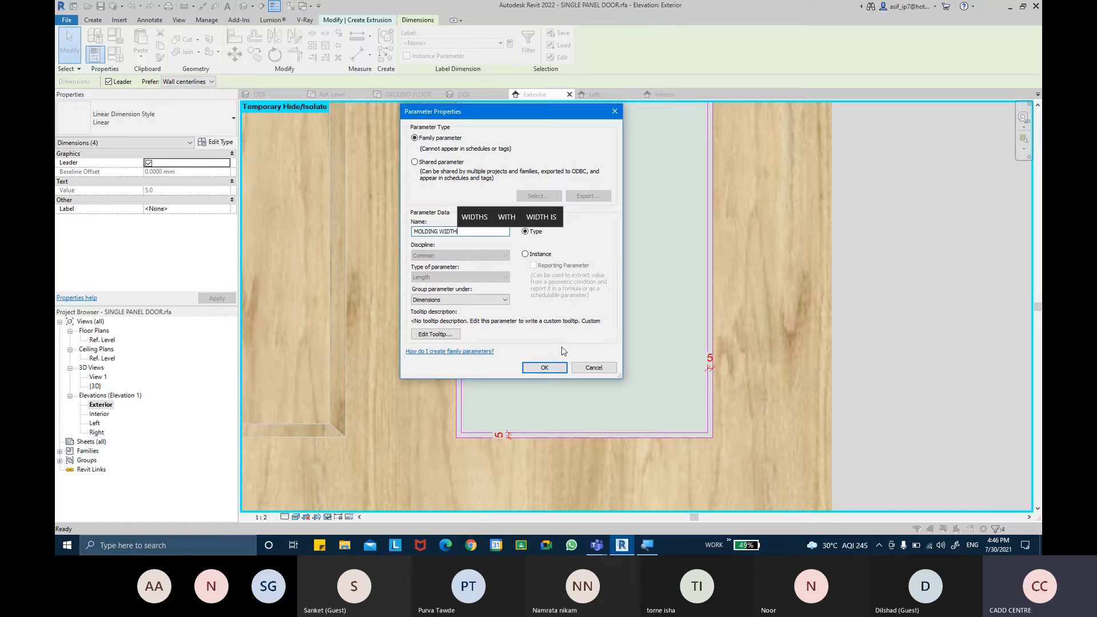
{"action": "key", "text": "Return"}
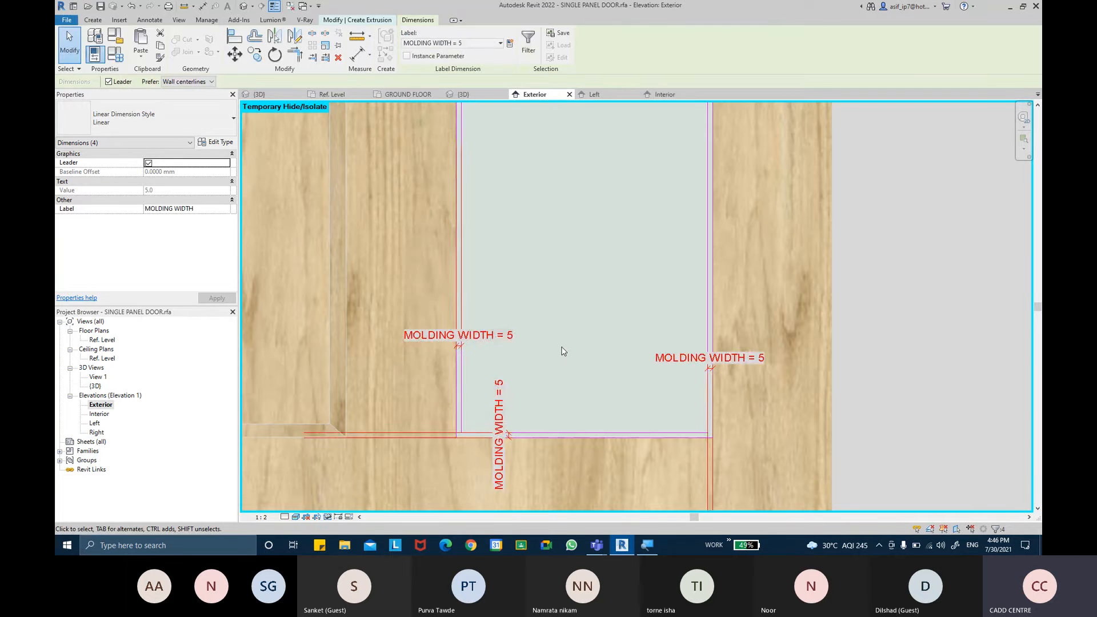
Finish the frame sketch to create the molding extrusion around the glass.
{"action": "scroll", "coordinate": [560, 350], "scroll_direction": "down", "scroll_amount": 1}
{"action": "scroll", "coordinate": [577, 355], "scroll_direction": "down", "scroll_amount": 3}
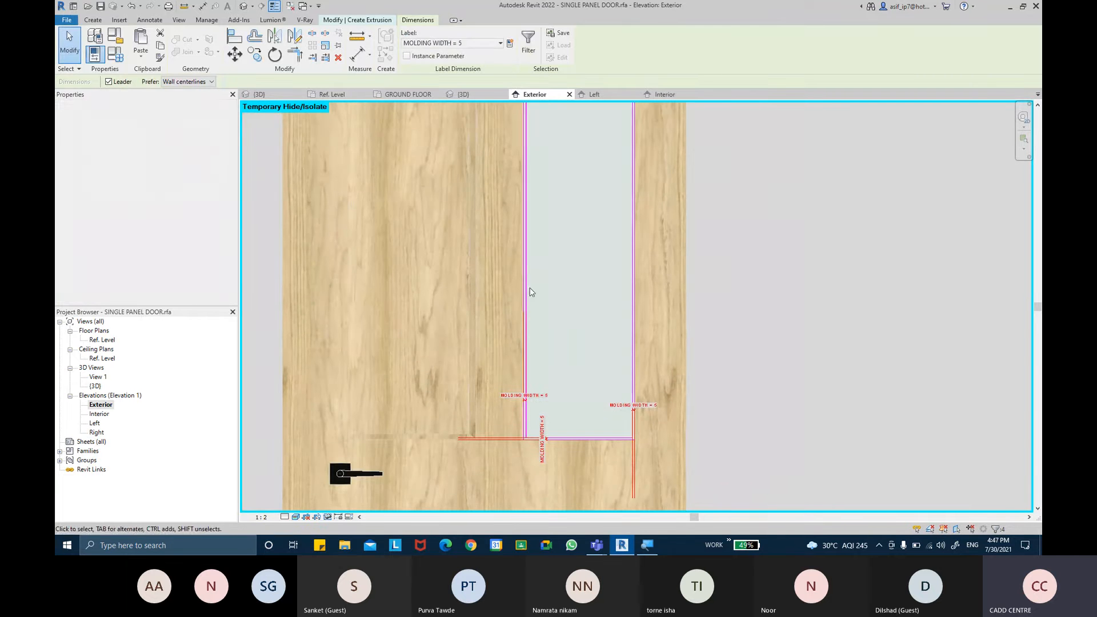
{"action": "key", "text": "Escape"}
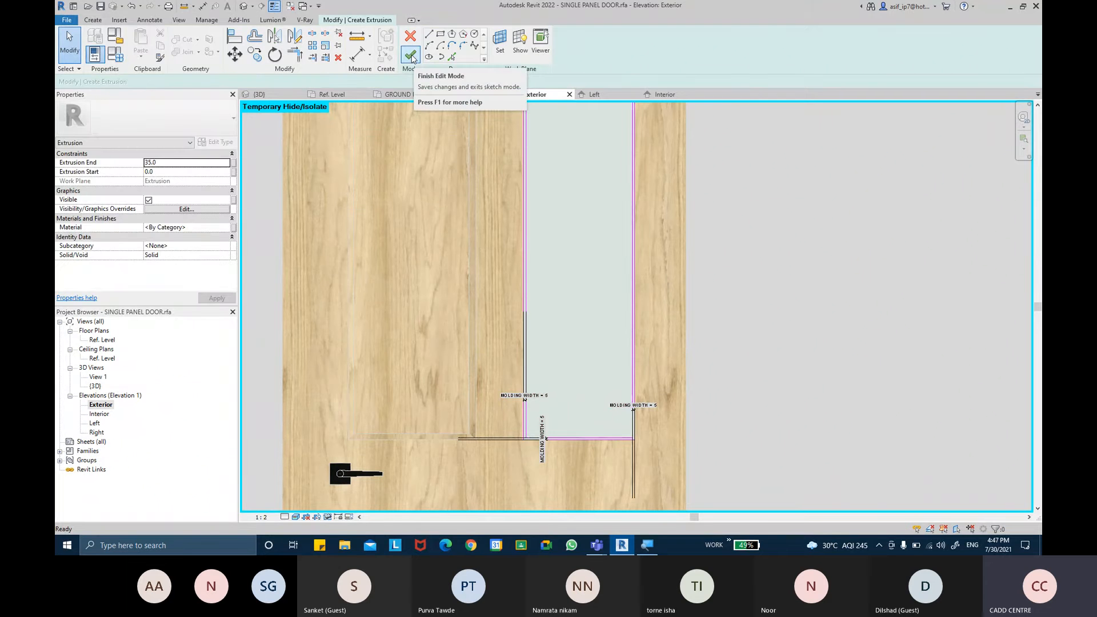
{"action": "left_click", "coordinate": [411, 55]}
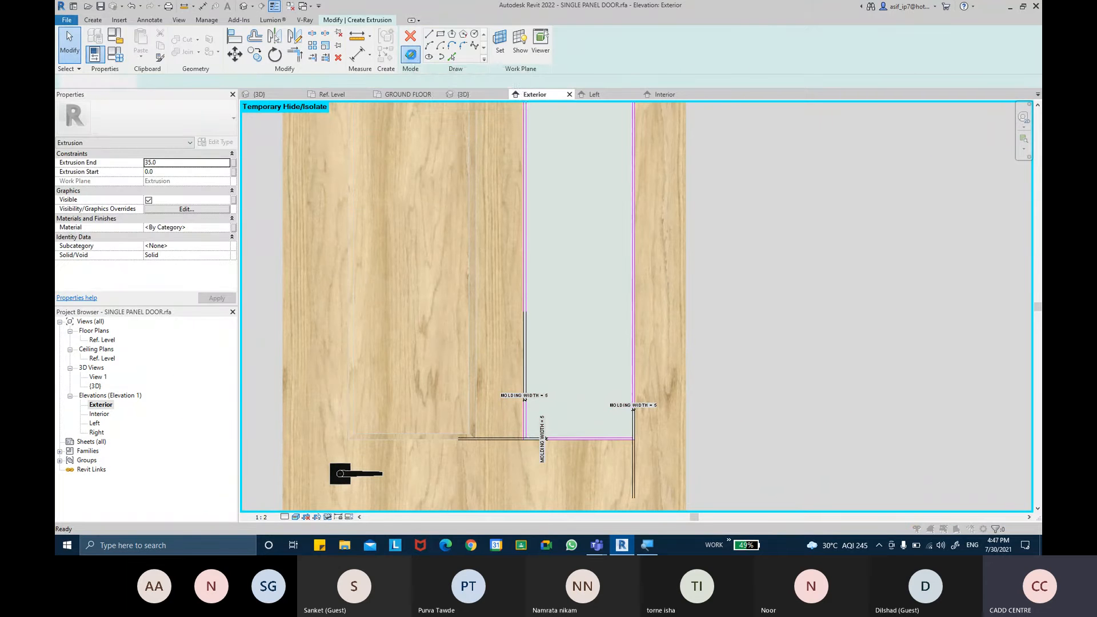
{"action": "left_click", "coordinate": [628, 314]}
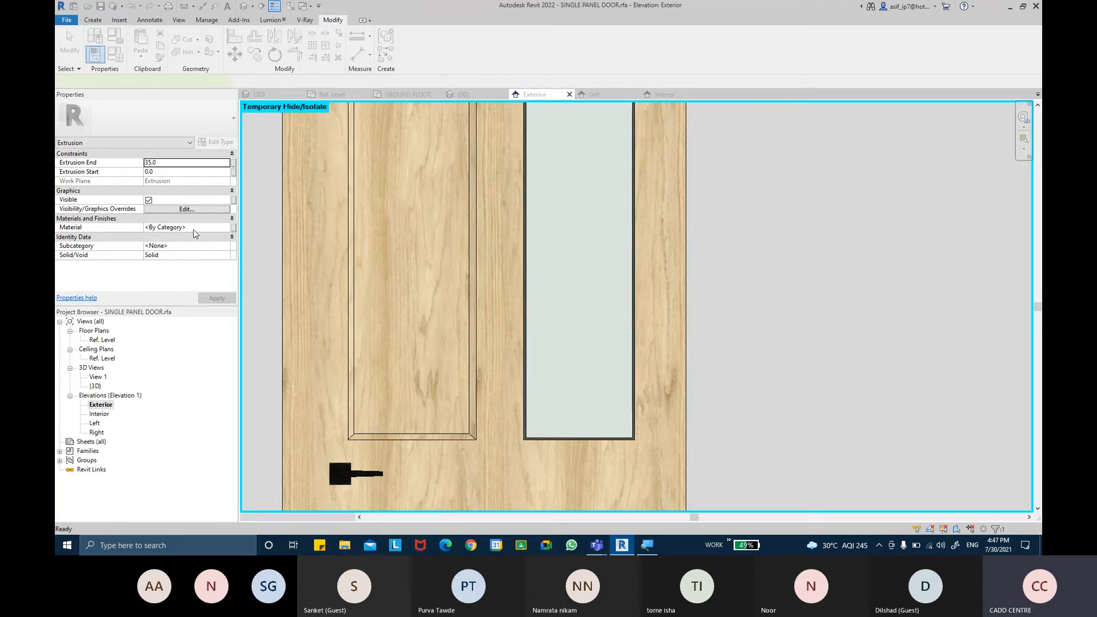
In the Ref. Level plan, stretch the molding extrusion to start at the glass face and be about 5 mm deep.
{"action": "double_click", "coordinate": [103, 341]}
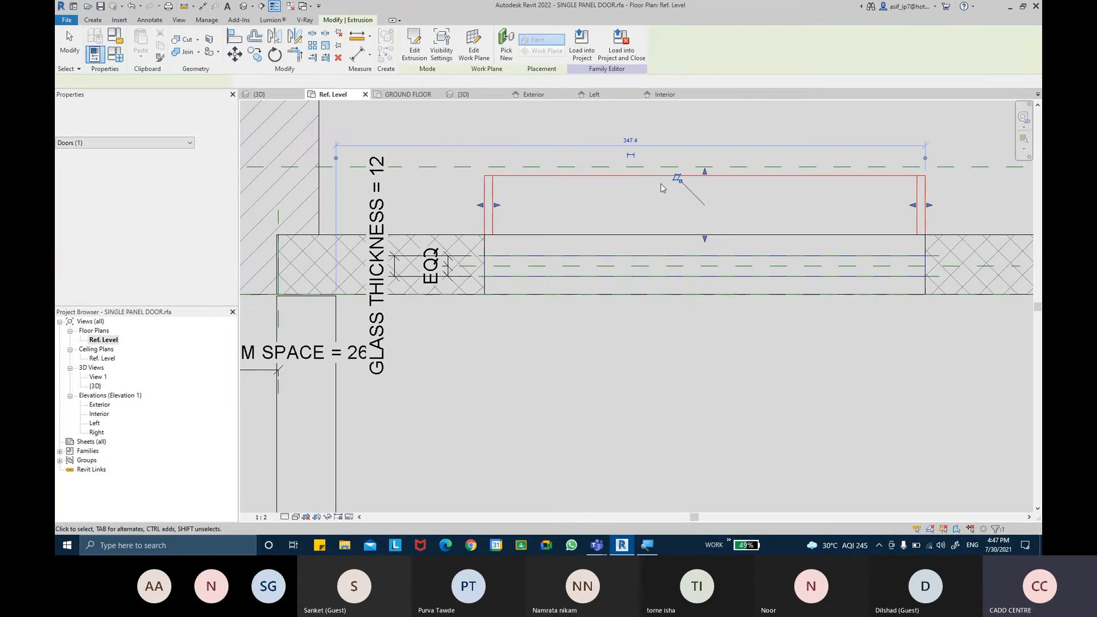
{"action": "left_click_drag", "start_coordinate": [704, 238], "coordinate": [696, 255]}
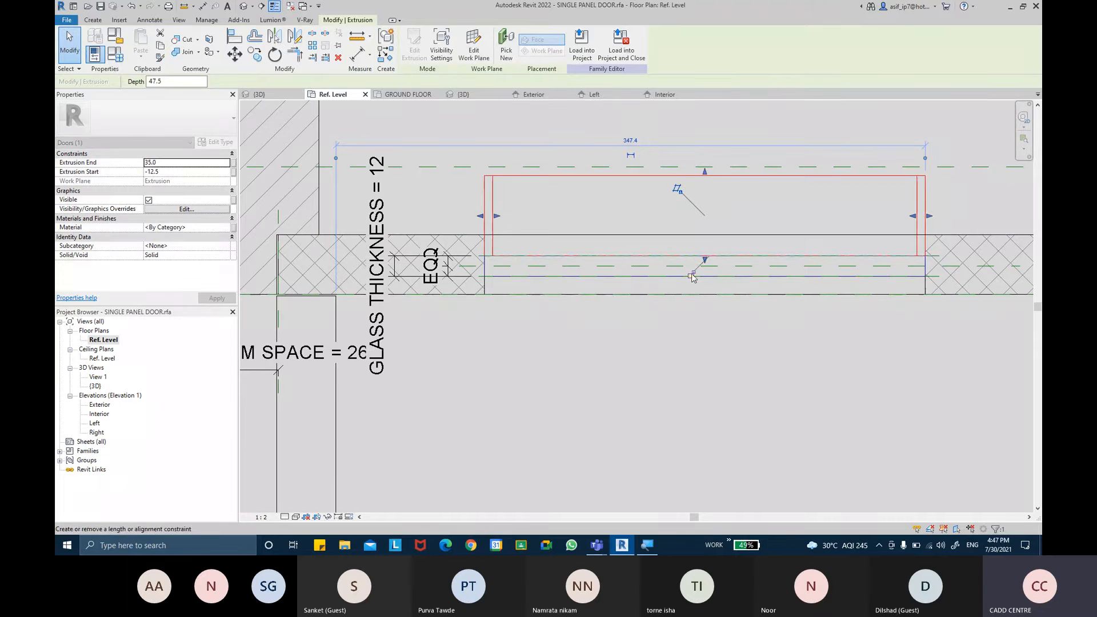
{"action": "left_click_drag", "start_coordinate": [707, 178], "coordinate": [698, 250]}
{"action": "scroll", "coordinate": [737, 259], "scroll_direction": "up", "scroll_amount": 3}
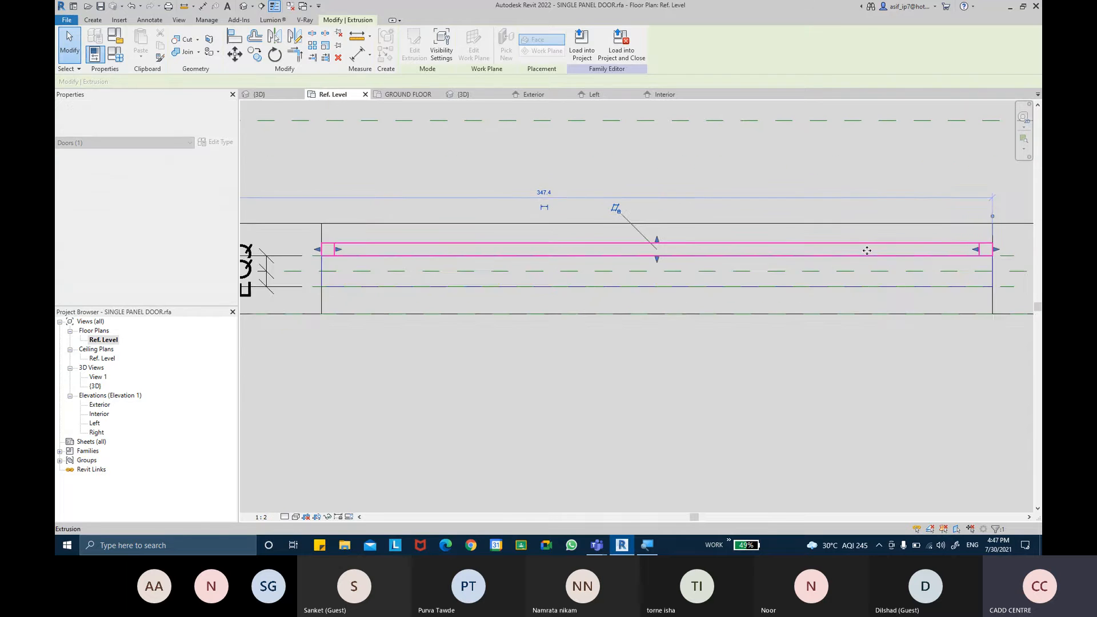
Dimension the molding's depth in plan from the glass face to the molding's outer face.
{"action": "left_click", "coordinate": [358, 55]}
{"action": "middle_click_drag", "start_coordinate": [833, 278], "coordinate": [665, 281]}
{"action": "scroll", "coordinate": [664, 282], "scroll_direction": "up", "scroll_amount": 1}
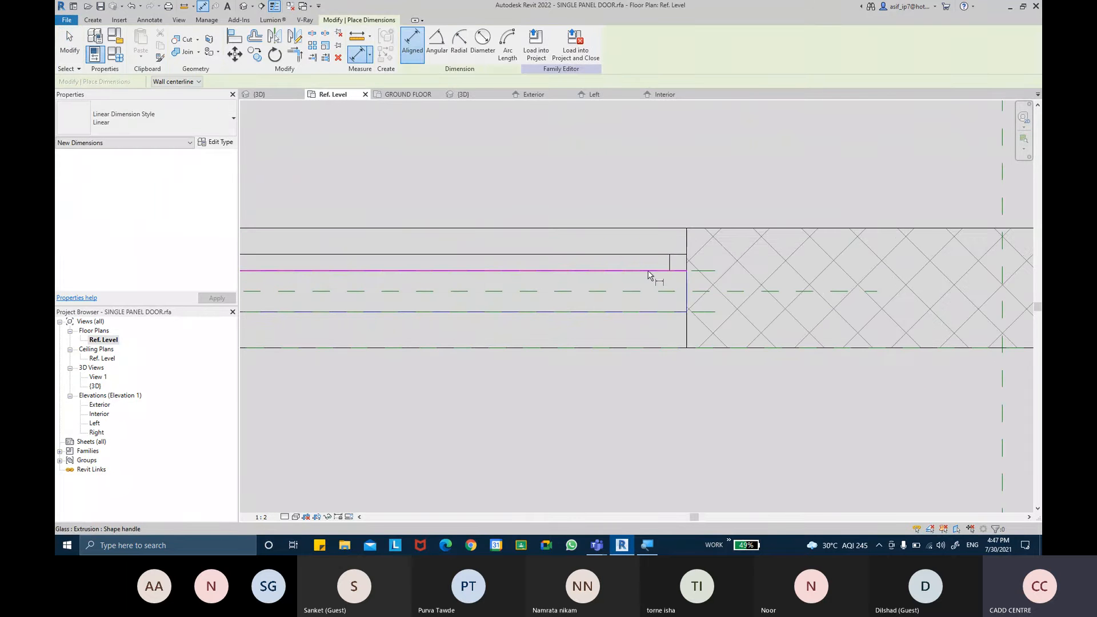
{"action": "left_click", "coordinate": [702, 270]}
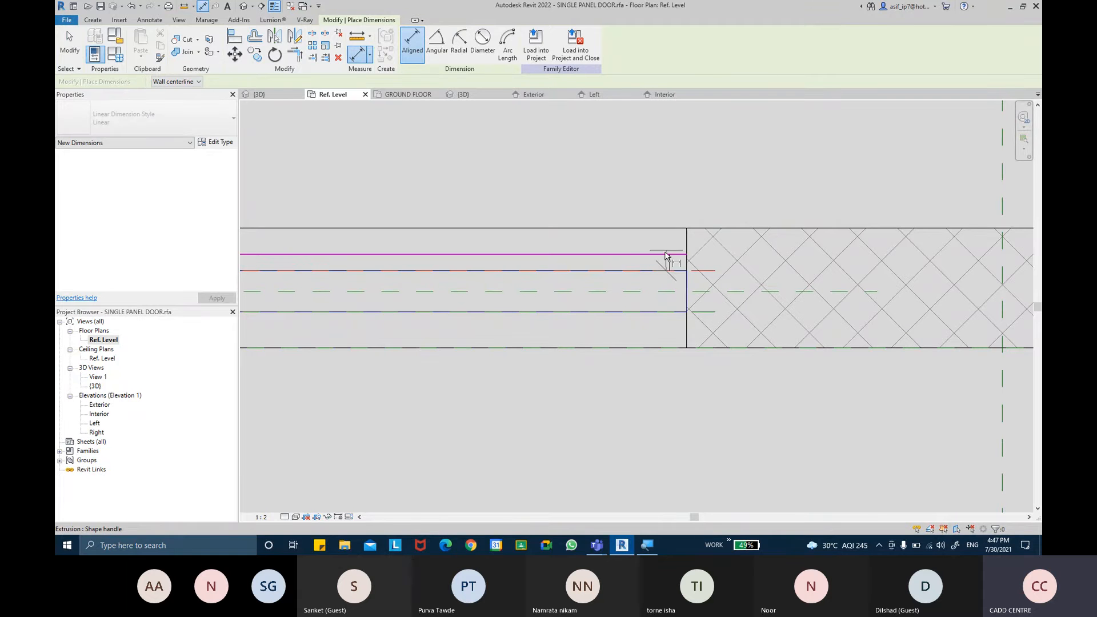
{"action": "left_click", "coordinate": [664, 254]}
{"action": "left_click", "coordinate": [762, 166]}
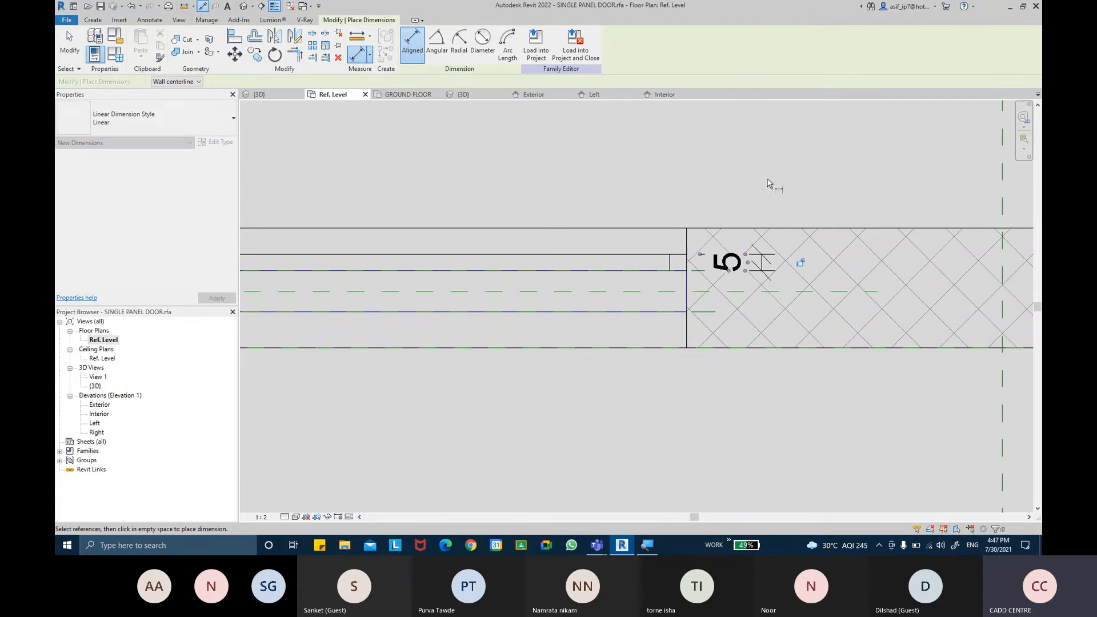
{"action": "key", "text": "Escape"}
Label the molding depth dimension with the existing MOLDING WIDTH parameter.
{"action": "left_click", "coordinate": [731, 263]}
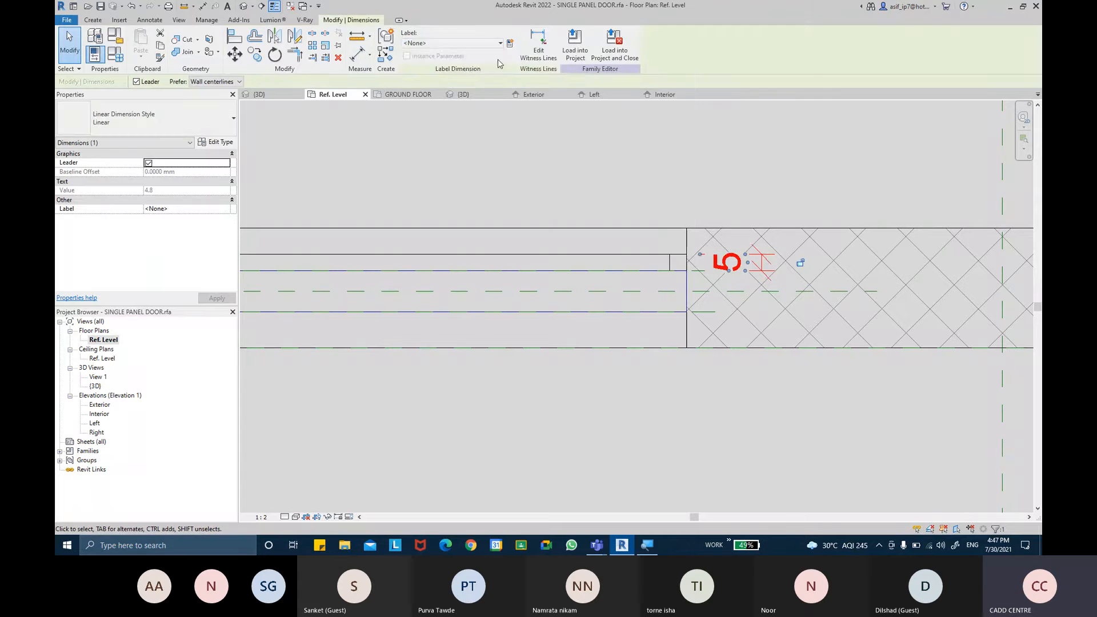
{"action": "left_click", "coordinate": [454, 44]}
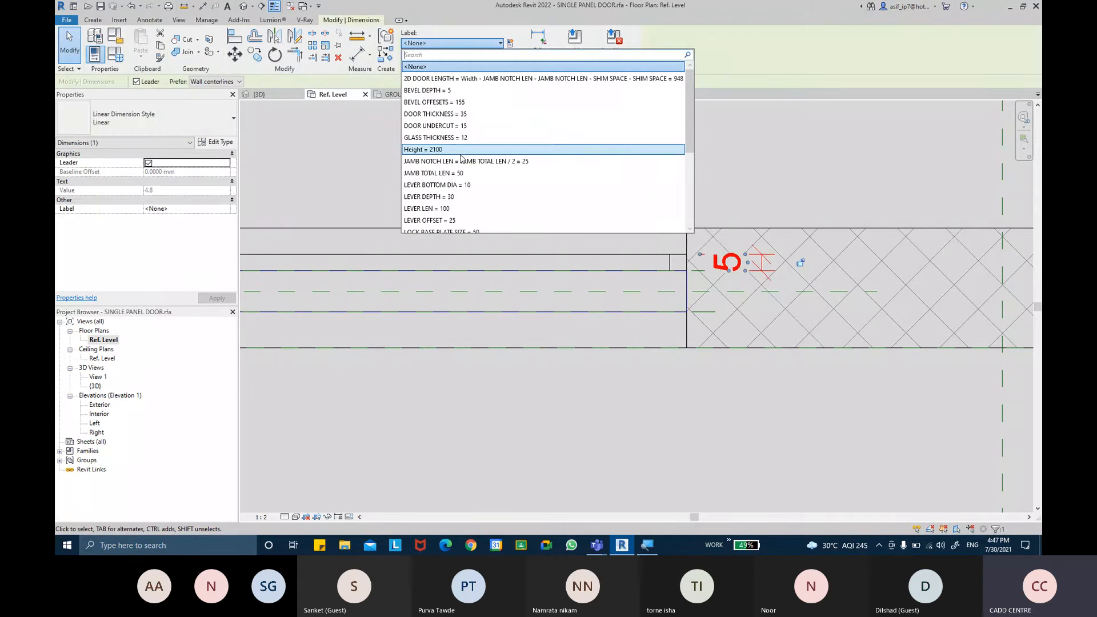
{"action": "scroll", "coordinate": [460, 160], "scroll_direction": "down", "scroll_amount": 1}
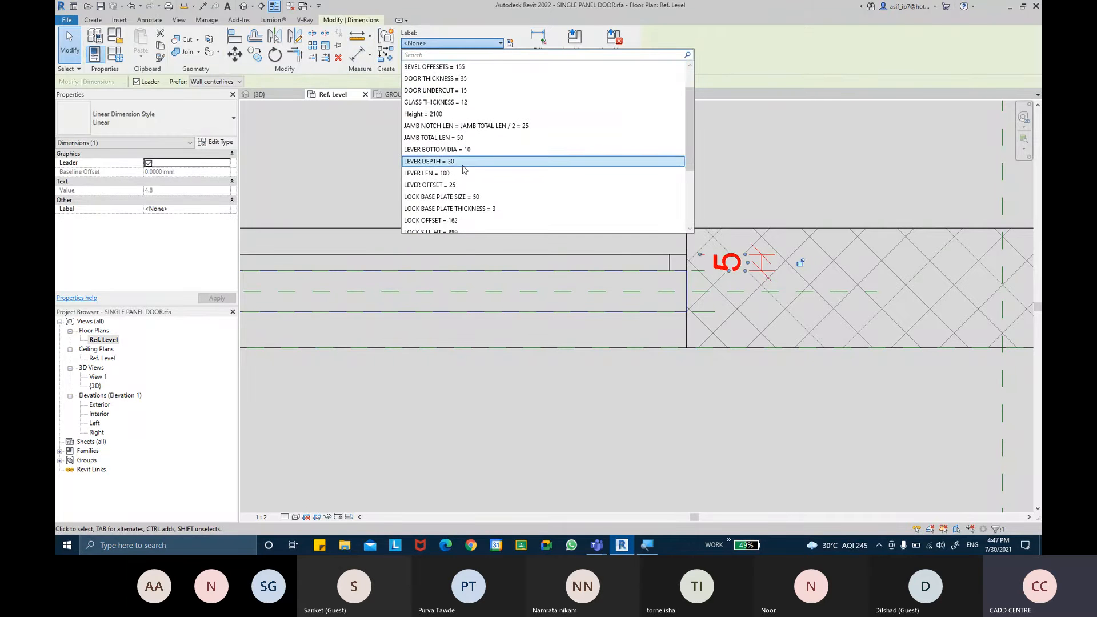
{"action": "scroll", "coordinate": [464, 170], "scroll_direction": "down", "scroll_amount": 3}
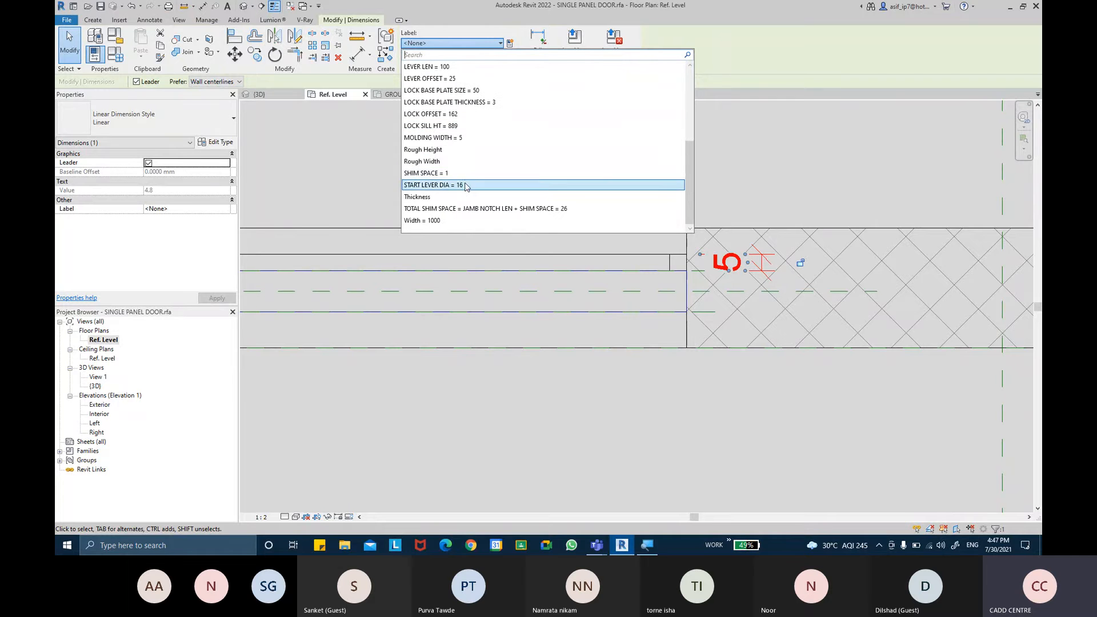
{"action": "scroll", "coordinate": [461, 156], "scroll_direction": "up", "scroll_amount": 1}
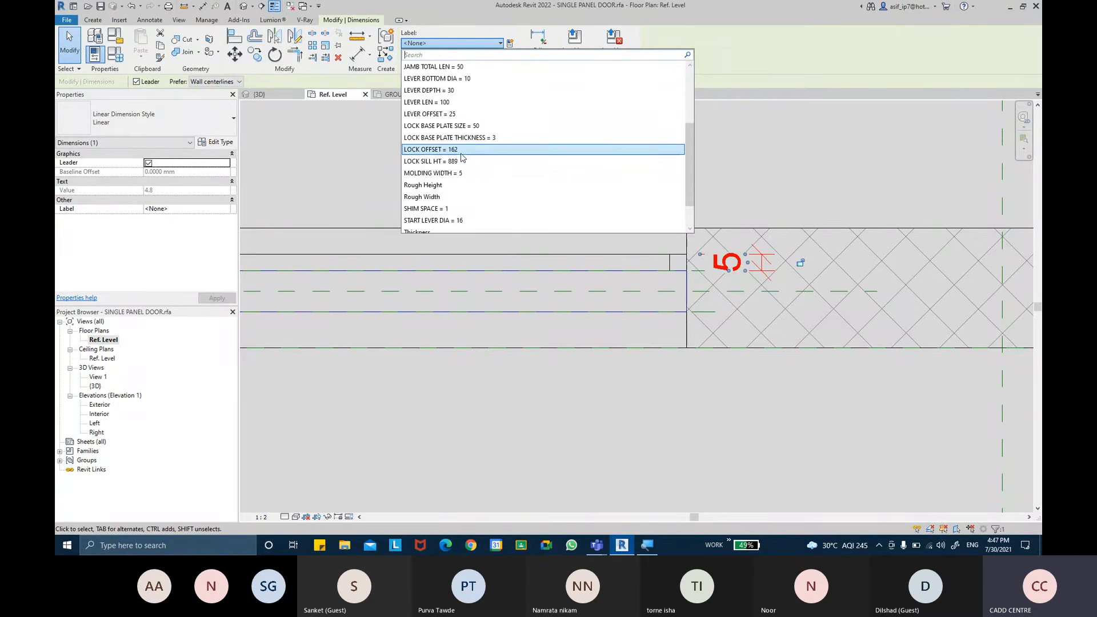
{"action": "scroll", "coordinate": [463, 161], "scroll_direction": "up", "scroll_amount": 2}
{"action": "scroll", "coordinate": [457, 160], "scroll_direction": "down", "scroll_amount": 3}
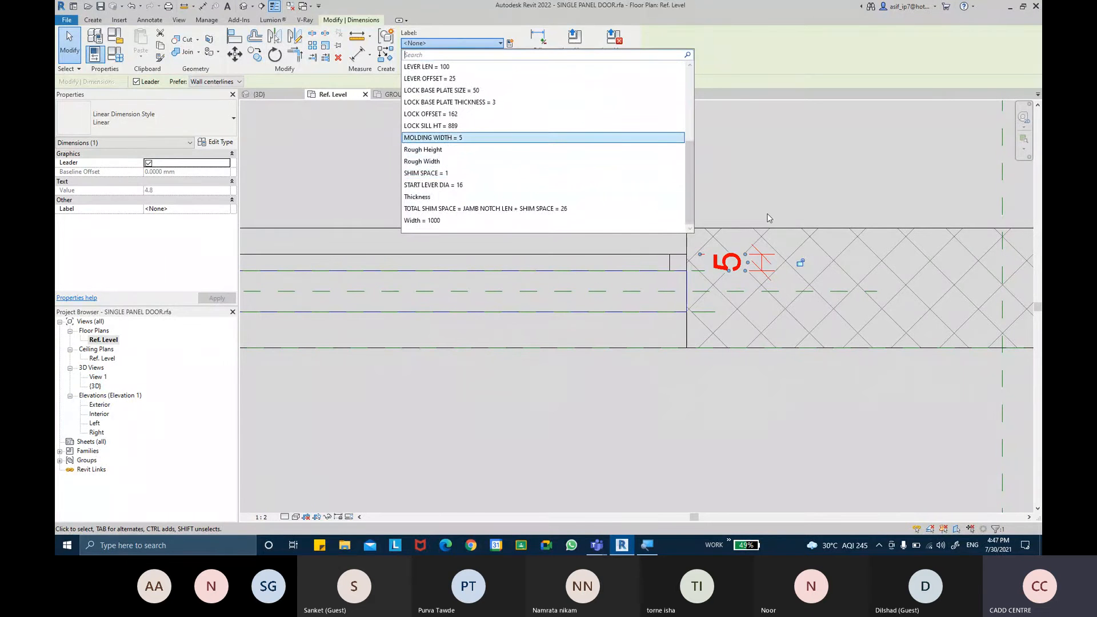
{"action": "left_click", "coordinate": [458, 138]}
{"action": "left_click", "coordinate": [749, 176]}
{"action": "scroll", "coordinate": [742, 178], "scroll_direction": "down", "scroll_amount": 3}
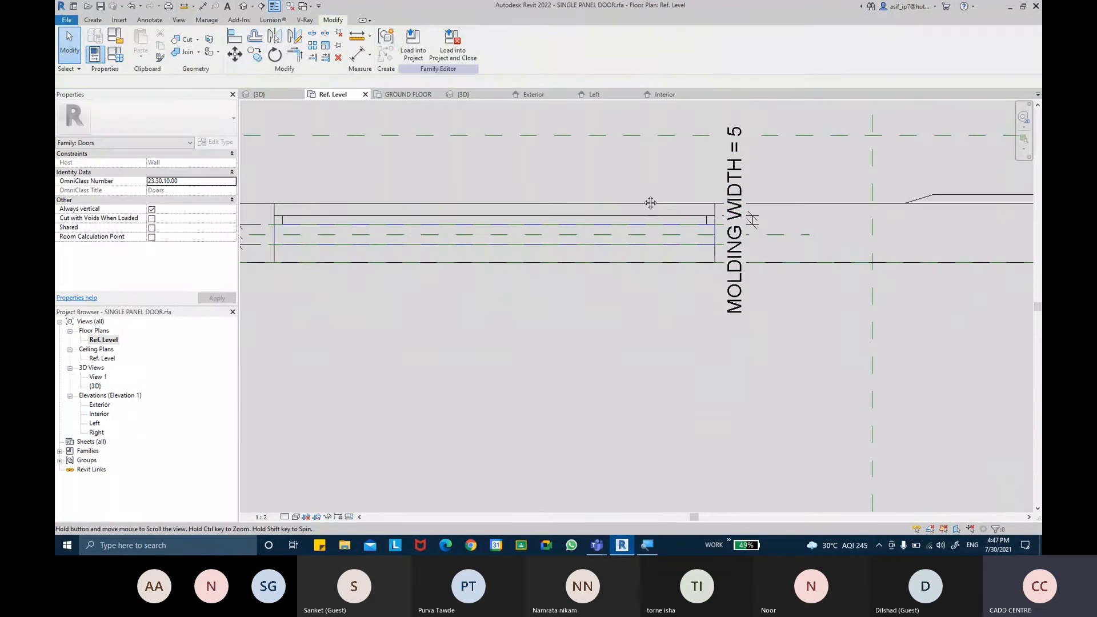
Check the molding extrusion in plan and switch to the Interior elevation of the door.
{"action": "left_click", "coordinate": [550, 225]}
{"action": "scroll", "coordinate": [564, 301], "scroll_direction": "down", "scroll_amount": 3}
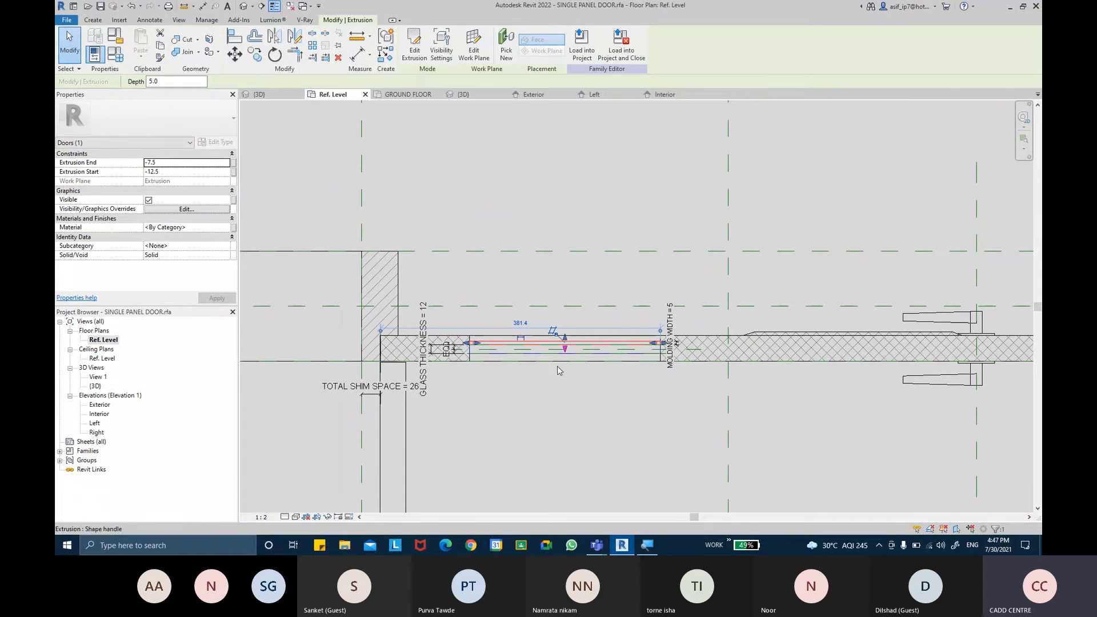
{"action": "key", "text": "Escape"}
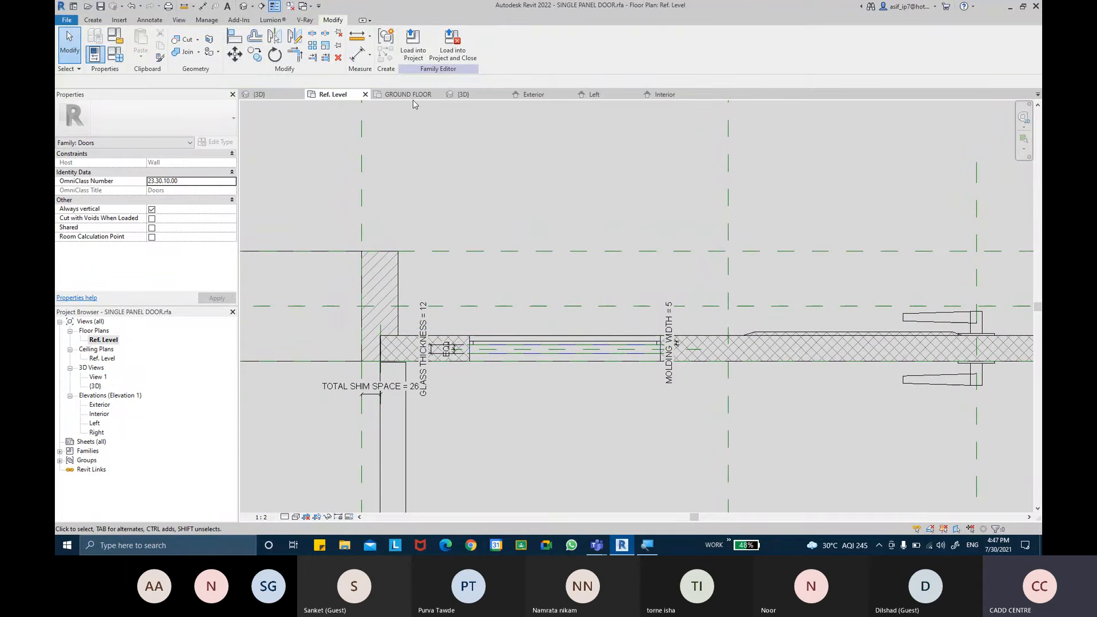
{"action": "left_click", "coordinate": [662, 94]}
{"action": "scroll", "coordinate": [556, 337], "scroll_direction": "up", "scroll_amount": 4}
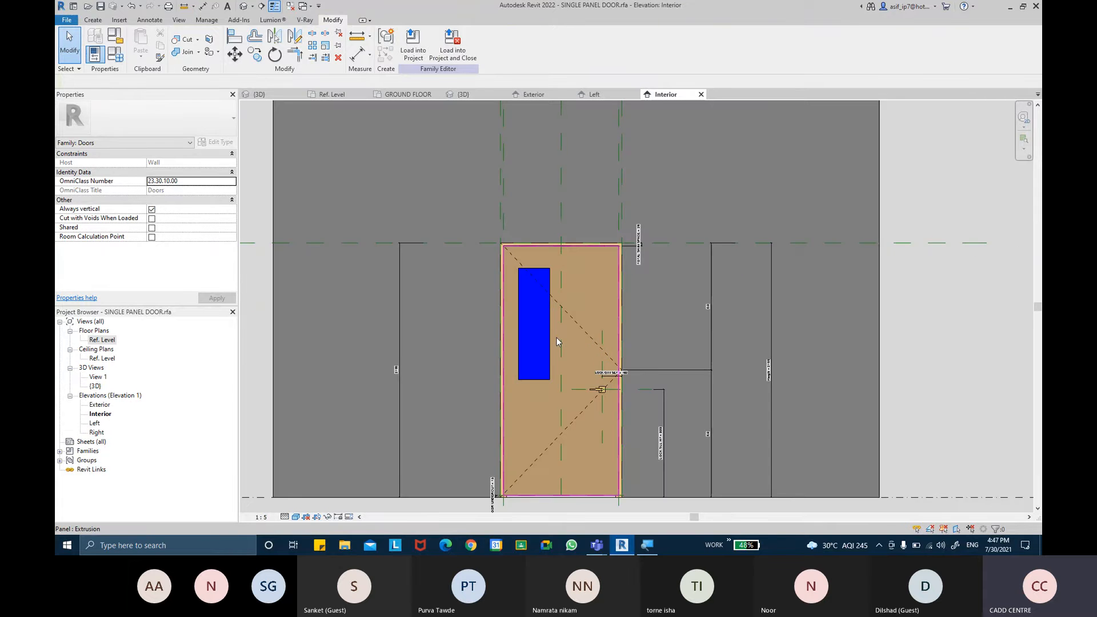
In the Interior elevation, start a solid extrusion and sketch its outer rectangle along the edges of the door's glass opening.
{"action": "middle_click_drag", "start_coordinate": [512, 246], "coordinate": [506, 170]}
{"action": "scroll", "coordinate": [583, 497], "scroll_direction": "down", "scroll_amount": 1}
{"action": "middle_click_drag", "start_coordinate": [594, 492], "coordinate": [538, 367]}
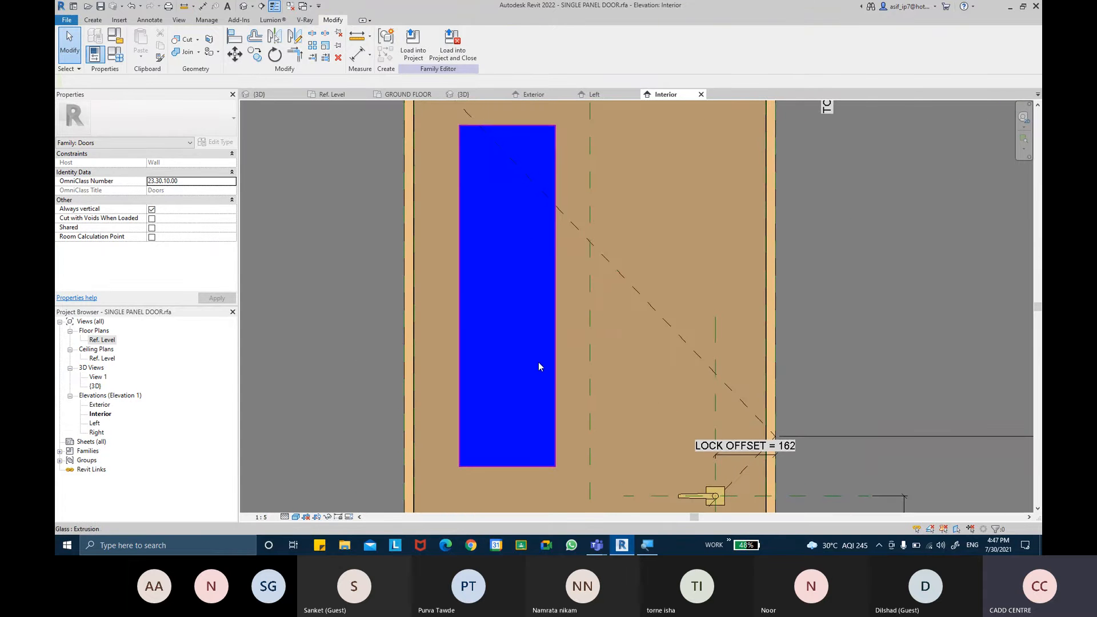
{"action": "left_click", "coordinate": [93, 21]}
{"action": "left_click", "coordinate": [142, 41]}
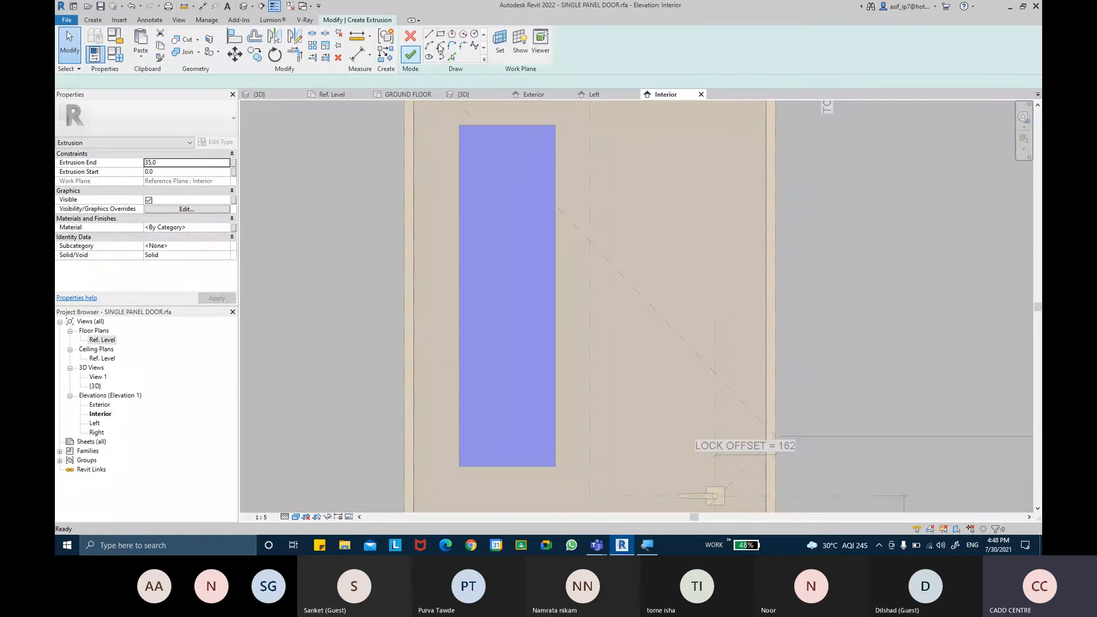
{"action": "left_click", "coordinate": [440, 35]}
{"action": "left_click", "coordinate": [459, 125]}
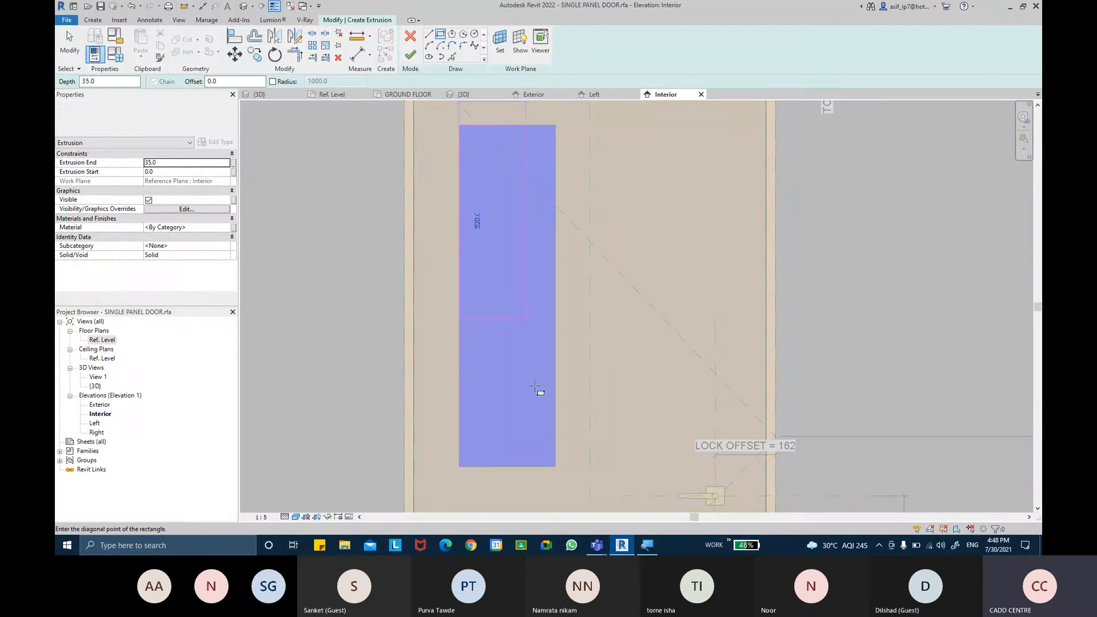
{"action": "left_click", "coordinate": [555, 465]}
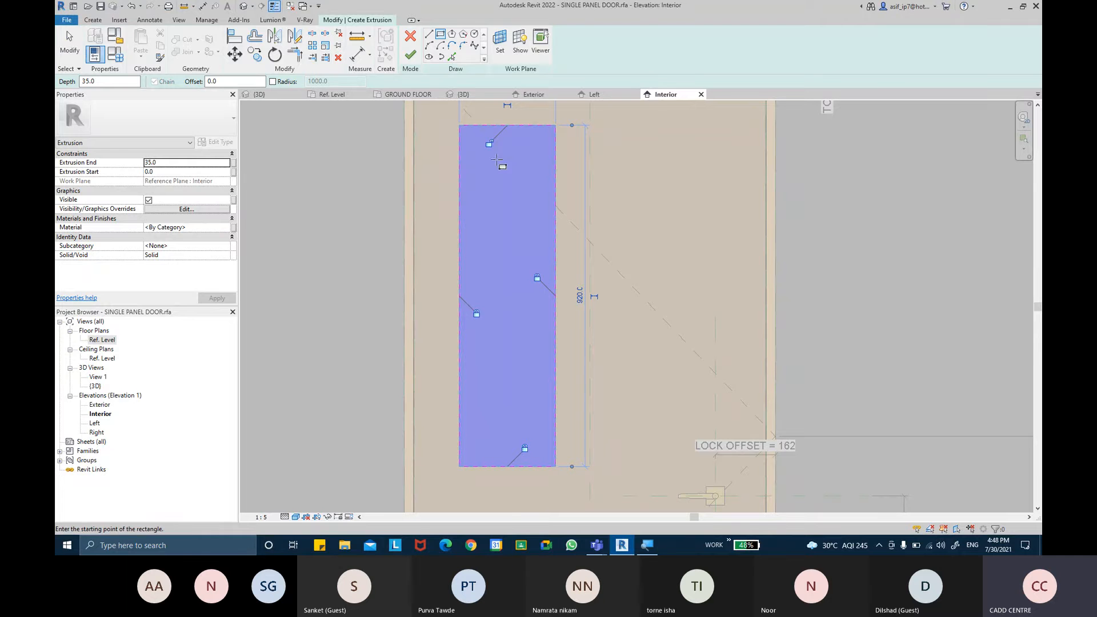
Sketch a second rectangle offset 5 mm inside the outline of the glass opening to form the molding frame profile.
{"action": "left_click", "coordinate": [444, 37]}
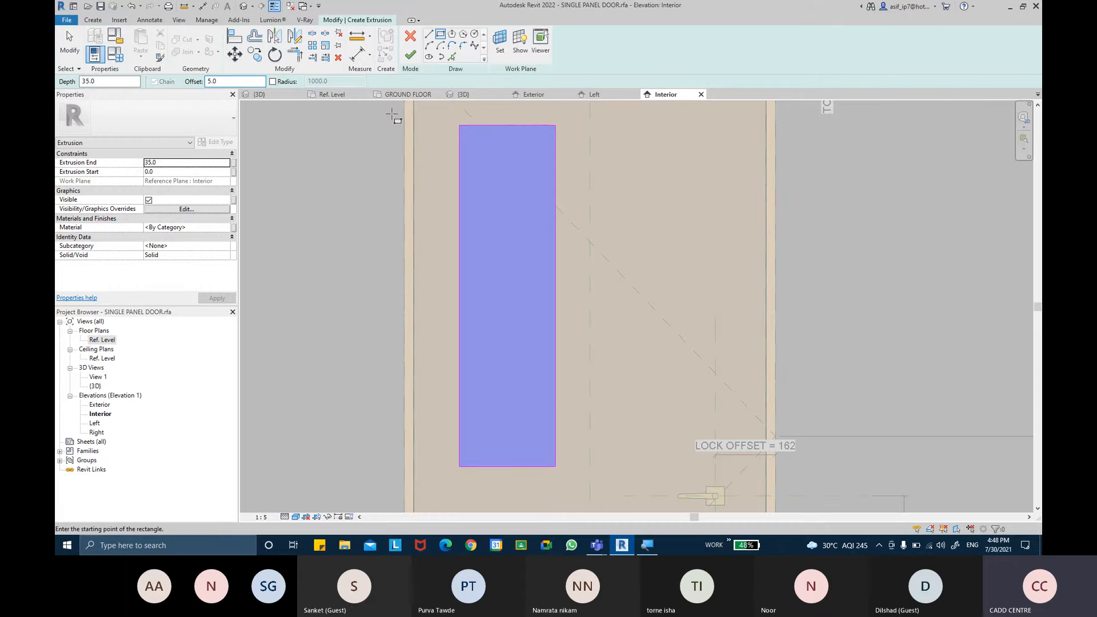
{"action": "left_click", "coordinate": [459, 124]}
{"action": "scroll", "coordinate": [489, 167], "scroll_direction": "up", "scroll_amount": 4}
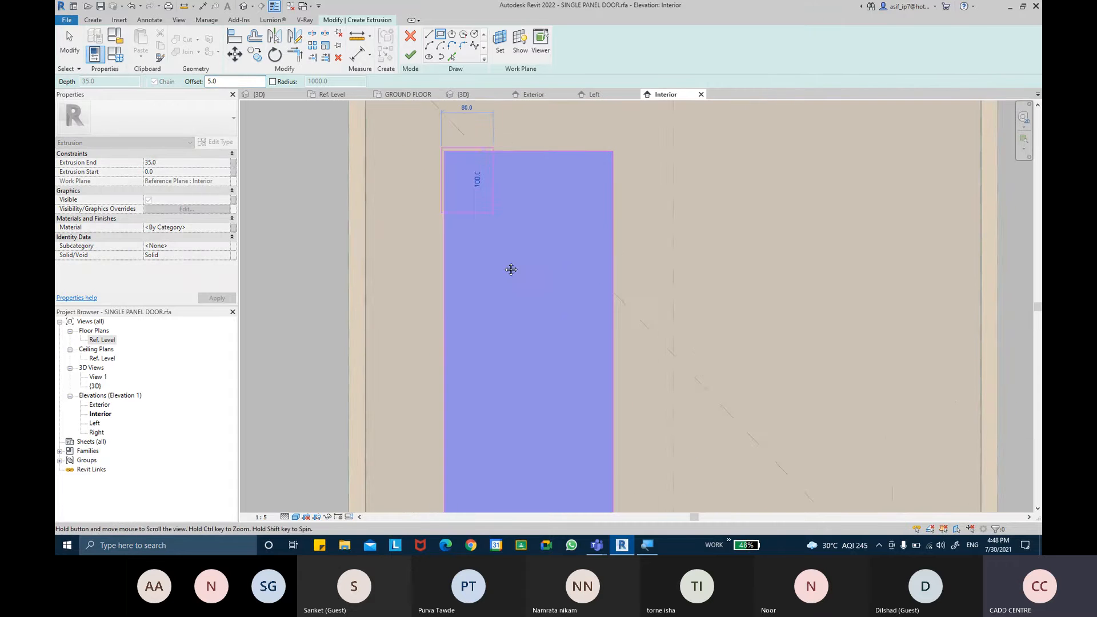
{"action": "scroll", "coordinate": [502, 286], "scroll_direction": "up", "scroll_amount": 2}
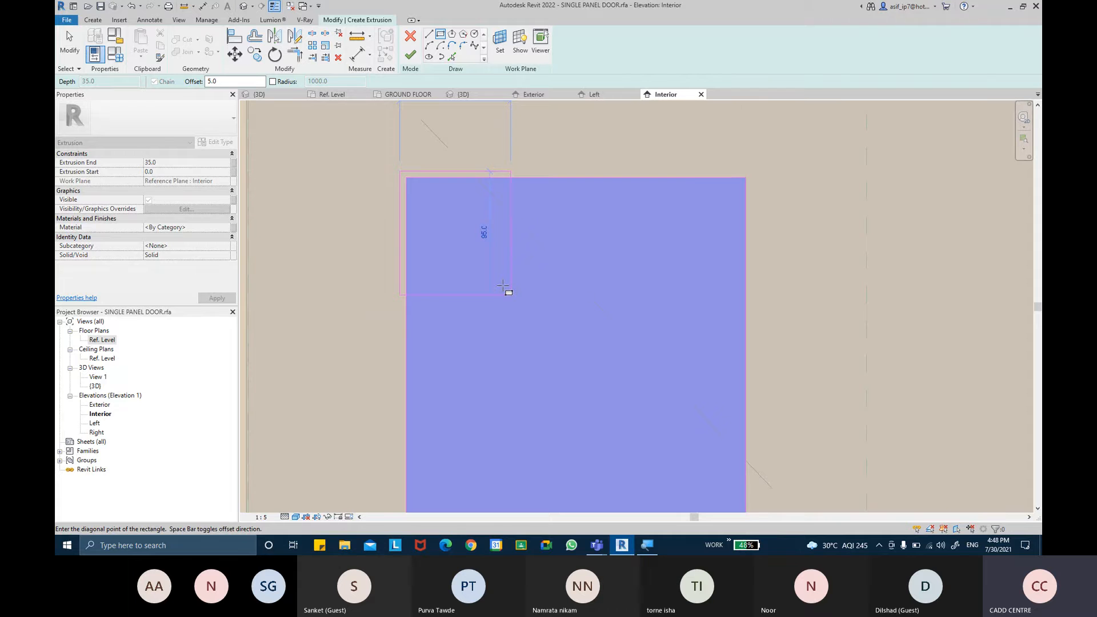
{"action": "scroll", "coordinate": [503, 287], "scroll_direction": "down", "scroll_amount": 4}
{"action": "middle_click_drag", "start_coordinate": [507, 297], "coordinate": [511, 150]}
{"action": "scroll", "coordinate": [543, 368], "scroll_direction": "up", "scroll_amount": 5}
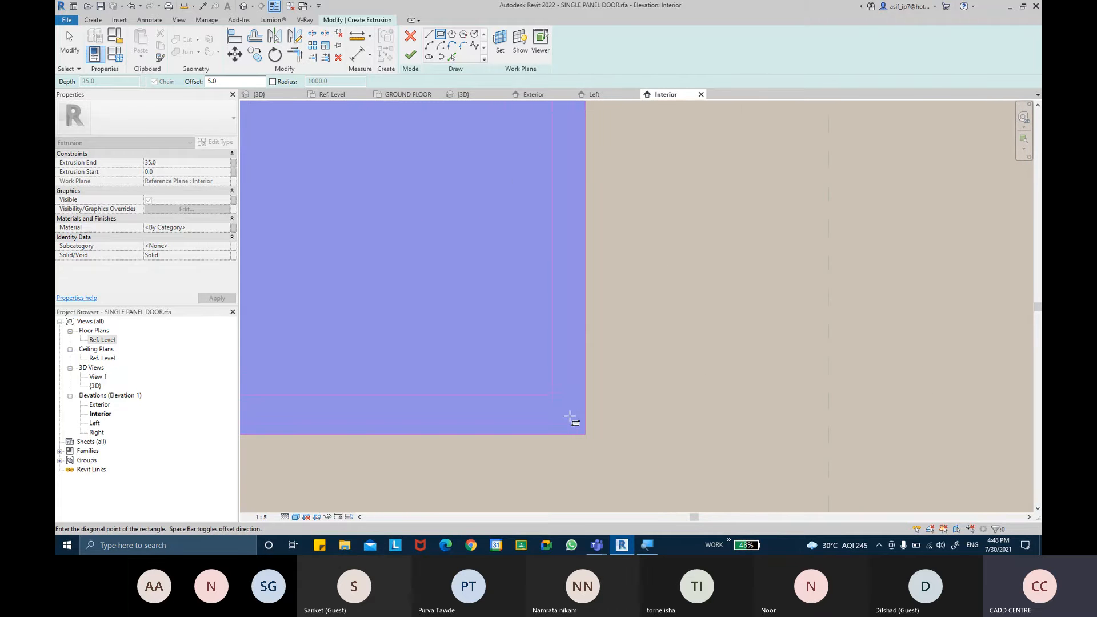
{"action": "left_click", "coordinate": [584, 436]}
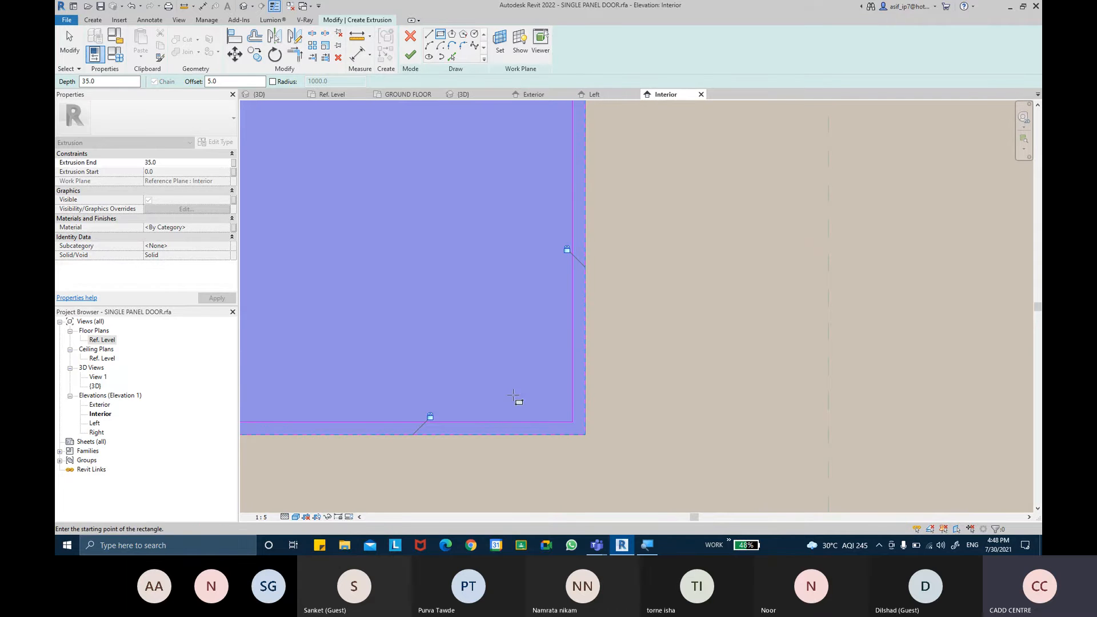
{"action": "scroll", "coordinate": [503, 368], "scroll_direction": "down", "scroll_amount": 2}
{"action": "key", "text": "Escape"}
{"action": "key", "text": "Escape"}
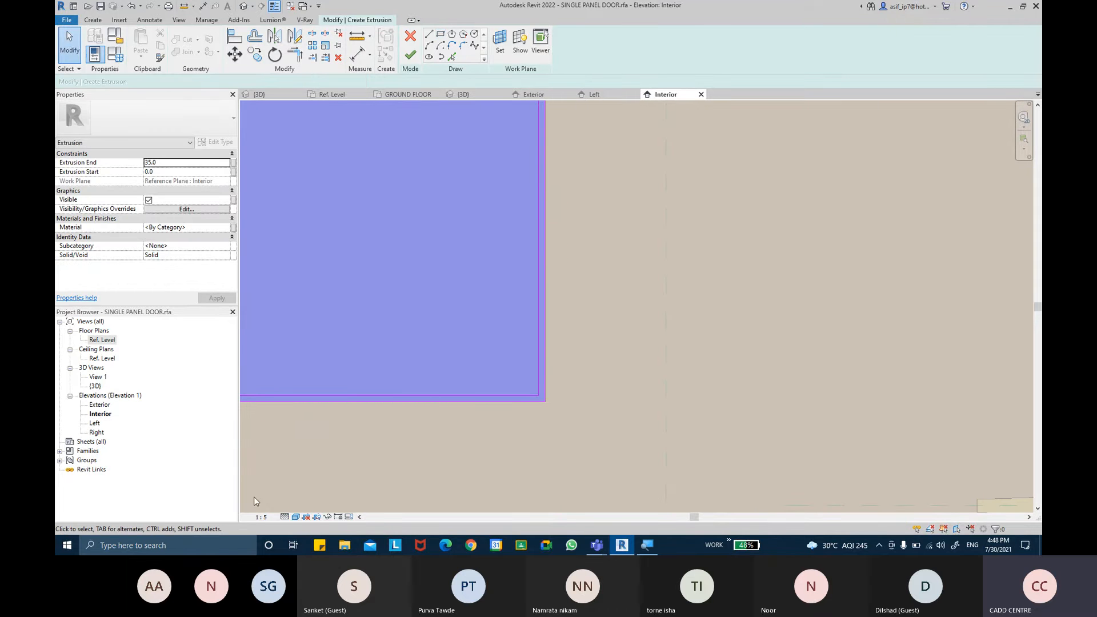
Set the elevation's visual style to realistic and dimension the gap between the two sketch rectangles on the left side.
{"action": "left_click", "coordinate": [295, 517]}
{"action": "left_click", "coordinate": [328, 497]}
{"action": "middle_click_drag", "start_coordinate": [311, 358], "coordinate": [557, 325]}
{"action": "left_click", "coordinate": [352, 59]}
{"action": "scroll", "coordinate": [408, 308], "scroll_direction": "up", "scroll_amount": 1}
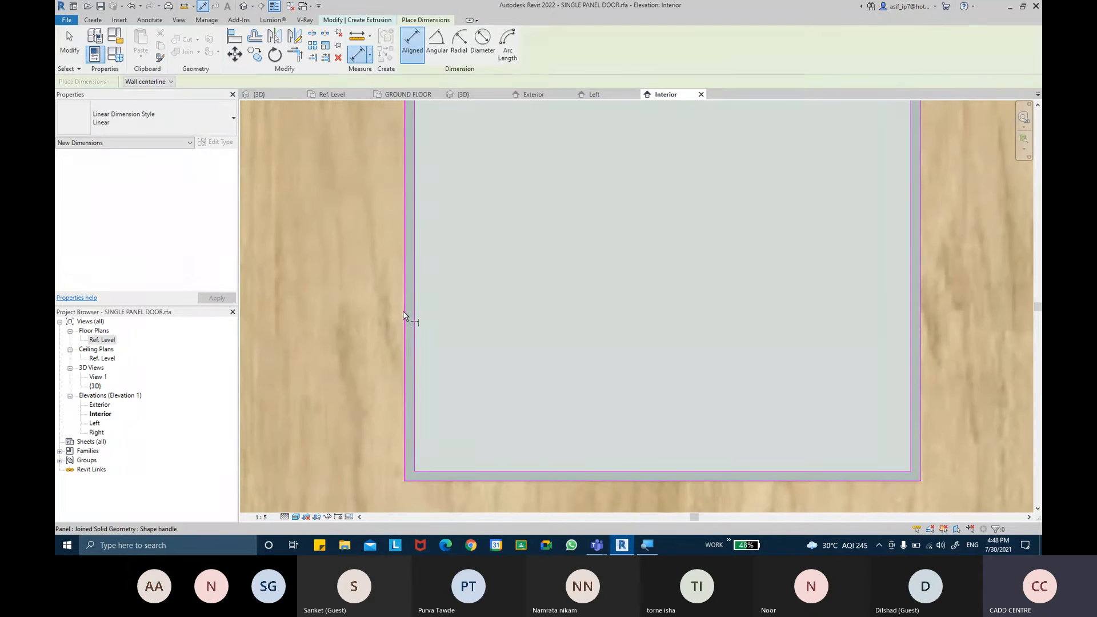
{"action": "left_click", "coordinate": [403, 311]}
{"action": "left_click", "coordinate": [416, 317]}
{"action": "left_click", "coordinate": [458, 315]}
Dimension the gaps between the outer and inner sketch rectangles along the bottom and right sides.
{"action": "middle_click_drag", "start_coordinate": [528, 410], "coordinate": [487, 358]}
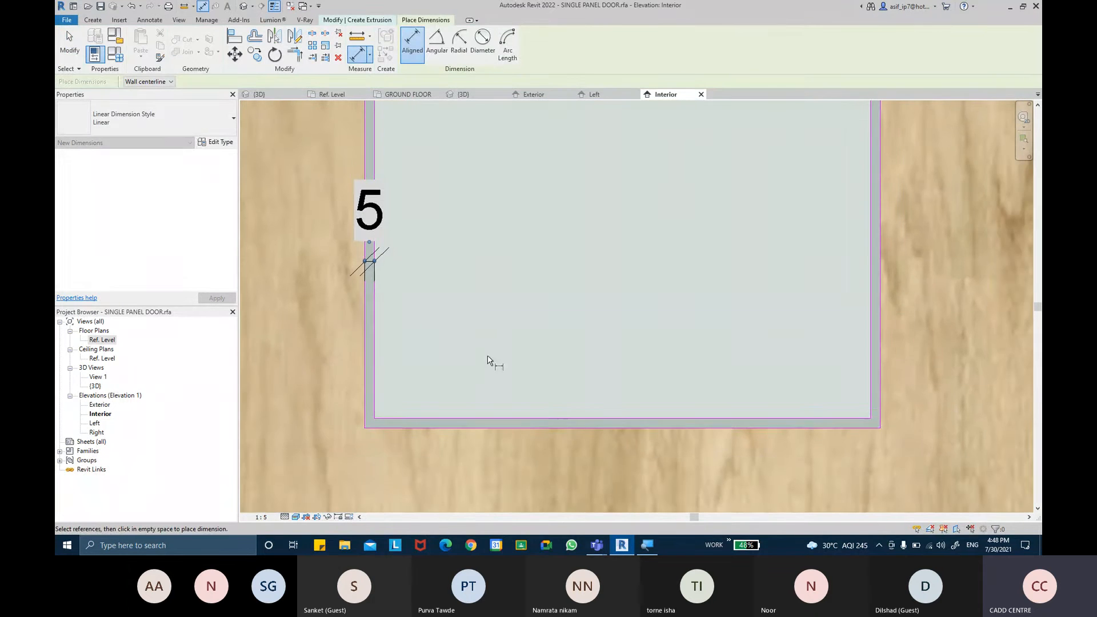
{"action": "left_click", "coordinate": [516, 428]}
{"action": "left_click", "coordinate": [514, 423]}
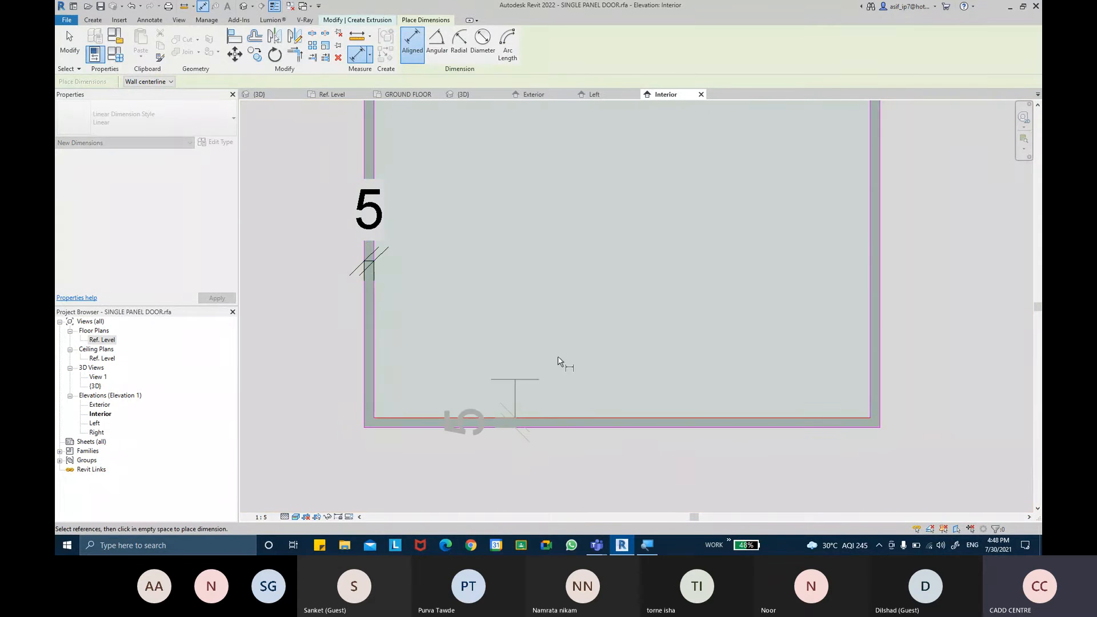
{"action": "left_click", "coordinate": [558, 361]}
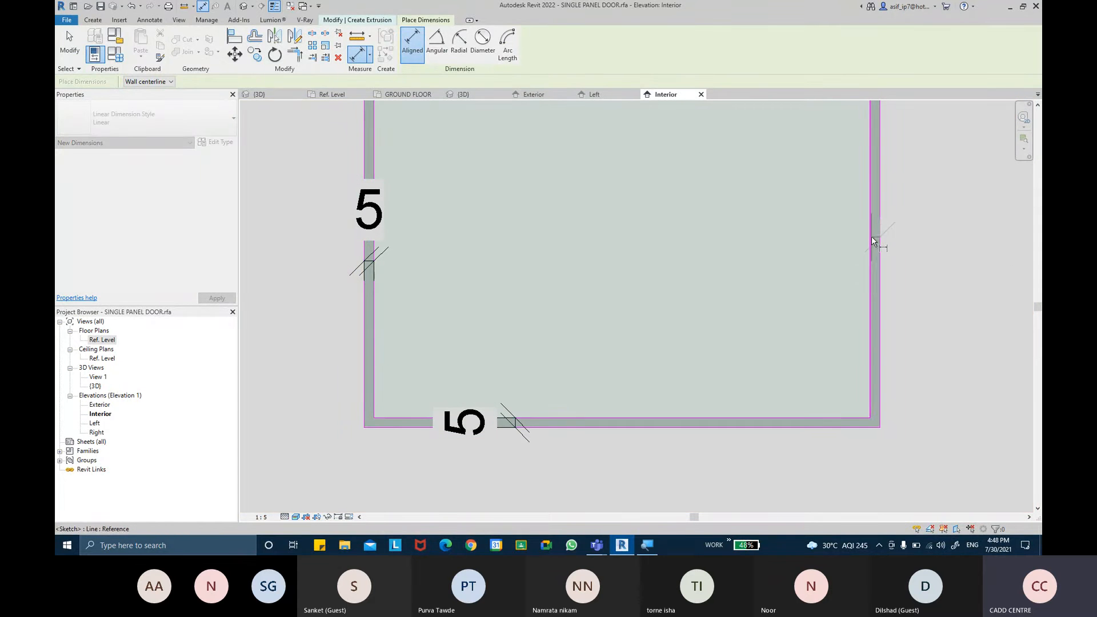
{"action": "left_click", "coordinate": [871, 236]}
{"action": "left_click", "coordinate": [829, 235]}
Dimension the gap between the two sketch rectangles along the top of the glass opening.
{"action": "scroll", "coordinate": [778, 222], "scroll_direction": "down", "scroll_amount": 6}
{"action": "middle_click_drag", "start_coordinate": [762, 114], "coordinate": [720, 432]}
{"action": "scroll", "coordinate": [727, 260], "scroll_direction": "down", "scroll_amount": 4}
{"action": "middle_click_drag", "start_coordinate": [701, 171], "coordinate": [707, 235]}
{"action": "scroll", "coordinate": [720, 205], "scroll_direction": "up", "scroll_amount": 5}
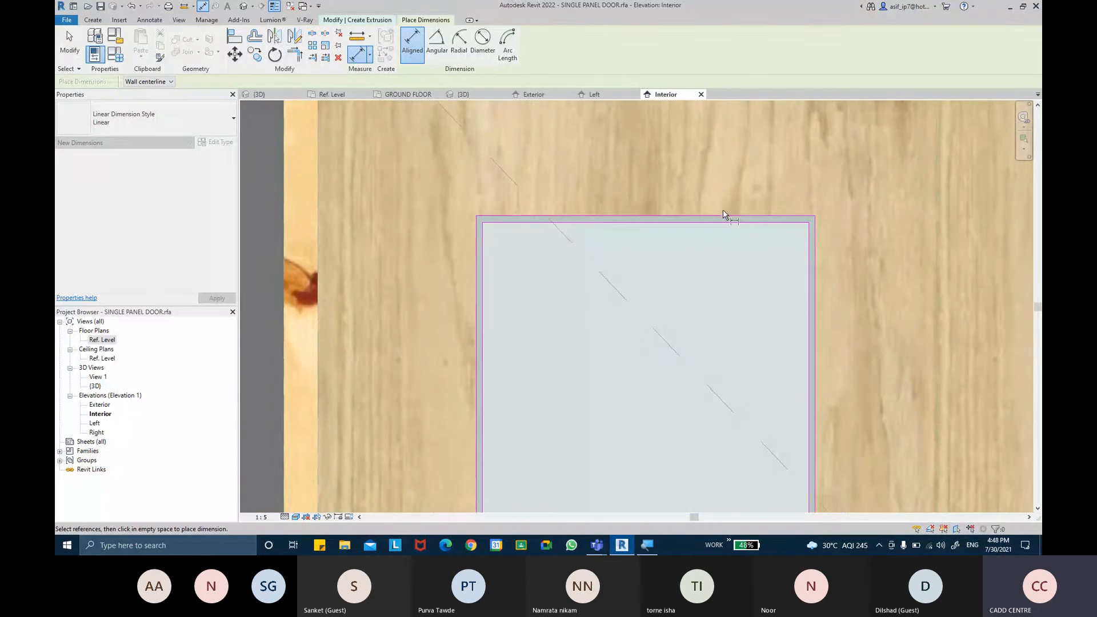
{"action": "scroll", "coordinate": [720, 214], "scroll_direction": "up", "scroll_amount": 2}
{"action": "left_click", "coordinate": [725, 229]}
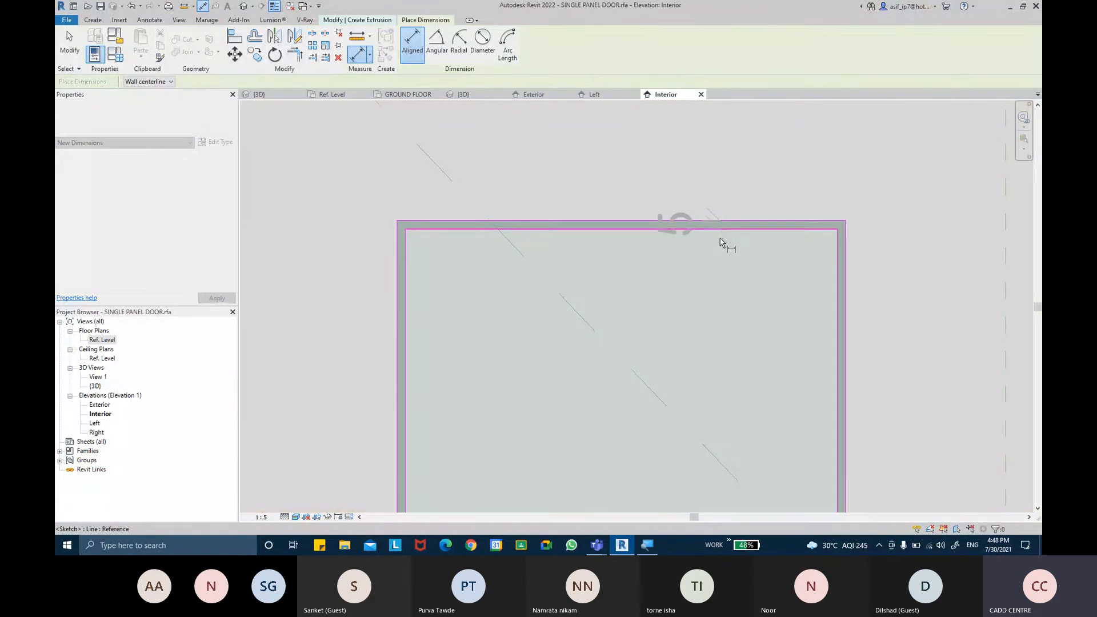
{"action": "left_click", "coordinate": [726, 285]}
Label all four frame gap dimensions with the MOLDING WIDTH parameter and finish the extrusion sketch.
{"action": "scroll", "coordinate": [723, 303], "scroll_direction": "down", "scroll_amount": 3}
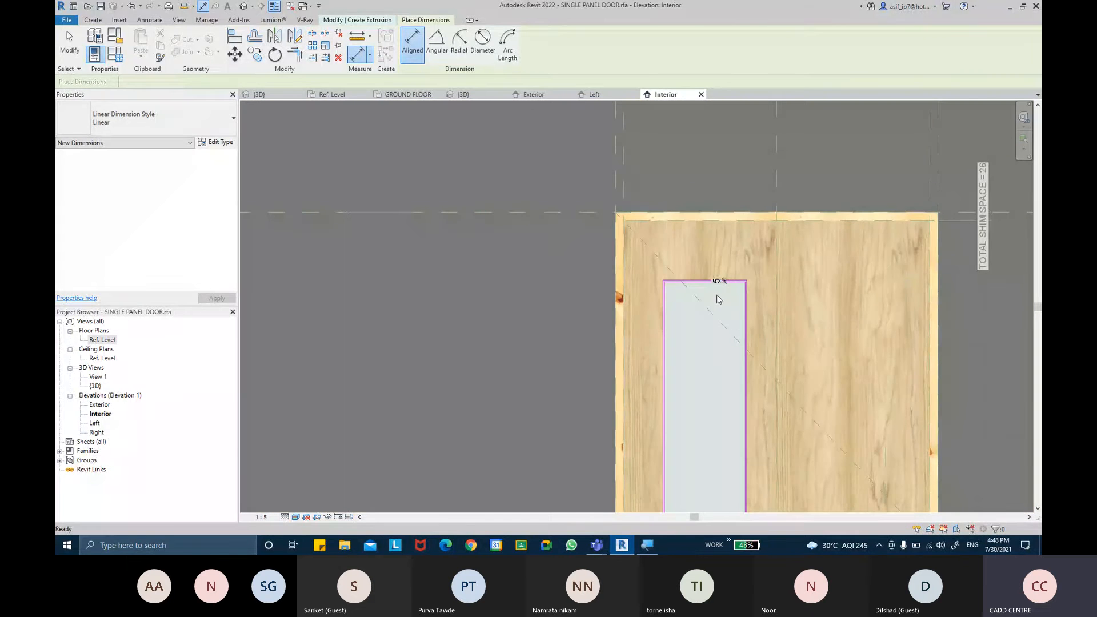
{"action": "scroll", "coordinate": [720, 312], "scroll_direction": "up", "scroll_amount": 1}
{"action": "key", "text": "Escape"}
{"action": "left_click", "coordinate": [716, 279]}
{"action": "middle_click_drag", "start_coordinate": [678, 433], "coordinate": [631, 153]}
{"action": "scroll", "coordinate": [630, 341], "scroll_direction": "up", "scroll_amount": 2}
{"action": "left_click", "coordinate": [595, 352]}
{"action": "left_click", "coordinate": [621, 417], "text": "ctrl"}
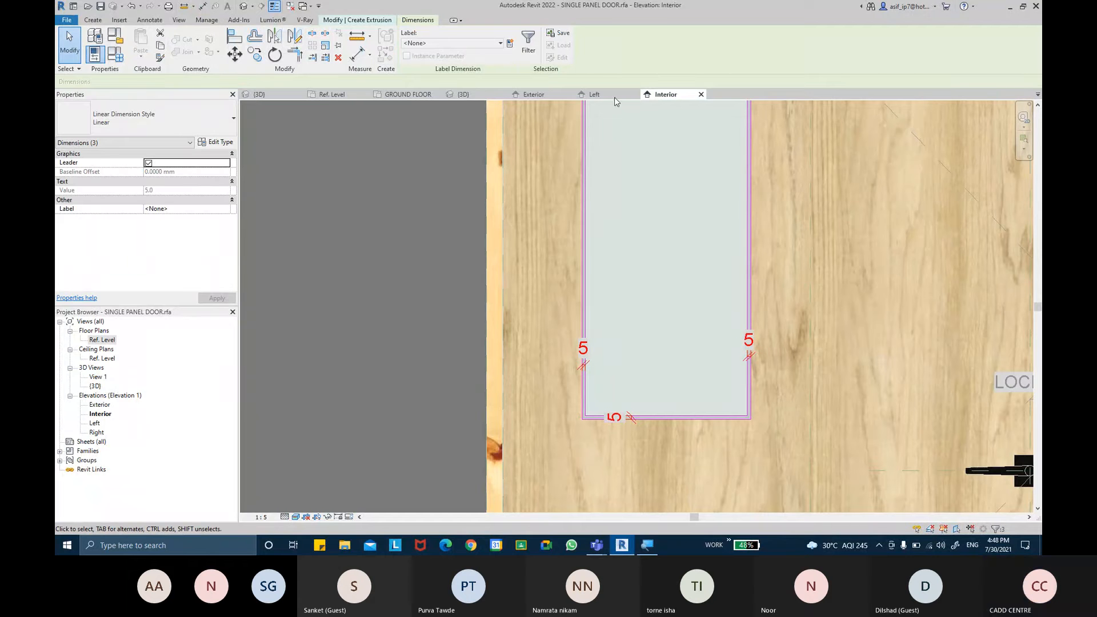
{"action": "left_click", "coordinate": [479, 44]}
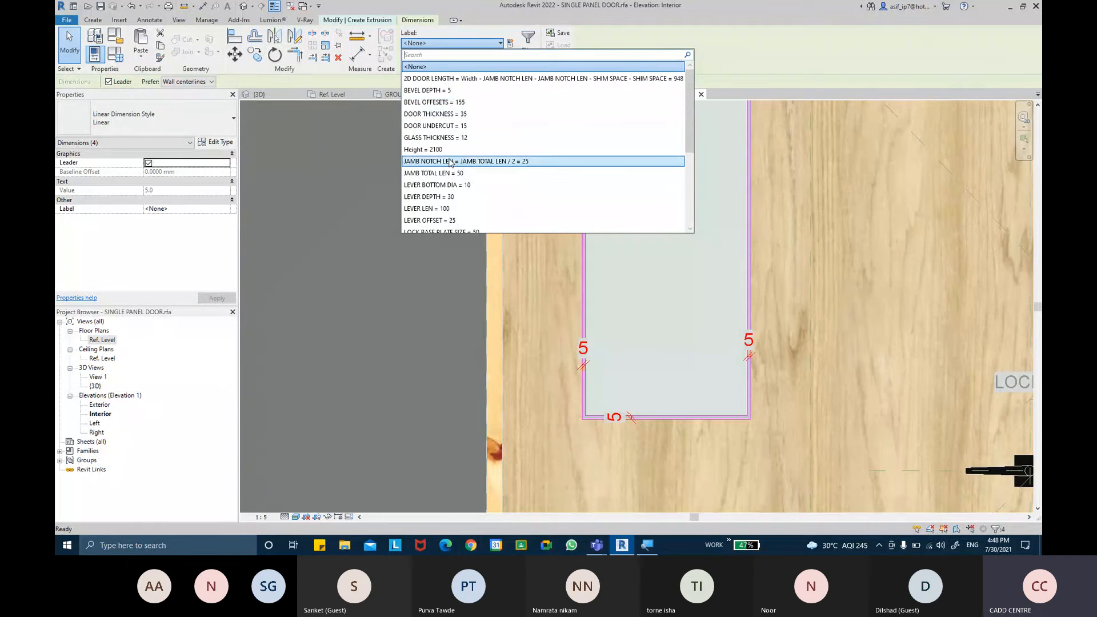
{"action": "type", "text": "MOL"}
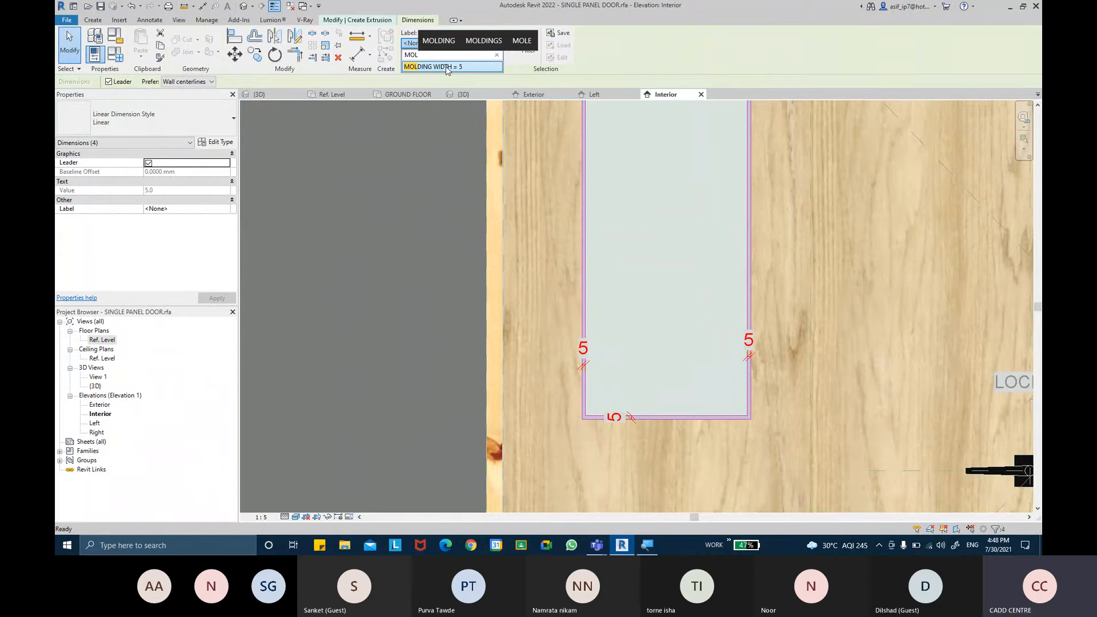
{"action": "left_click", "coordinate": [447, 68]}
{"action": "scroll", "coordinate": [554, 395], "scroll_direction": "down", "scroll_amount": 4}
{"action": "left_click", "coordinate": [438, 154]}
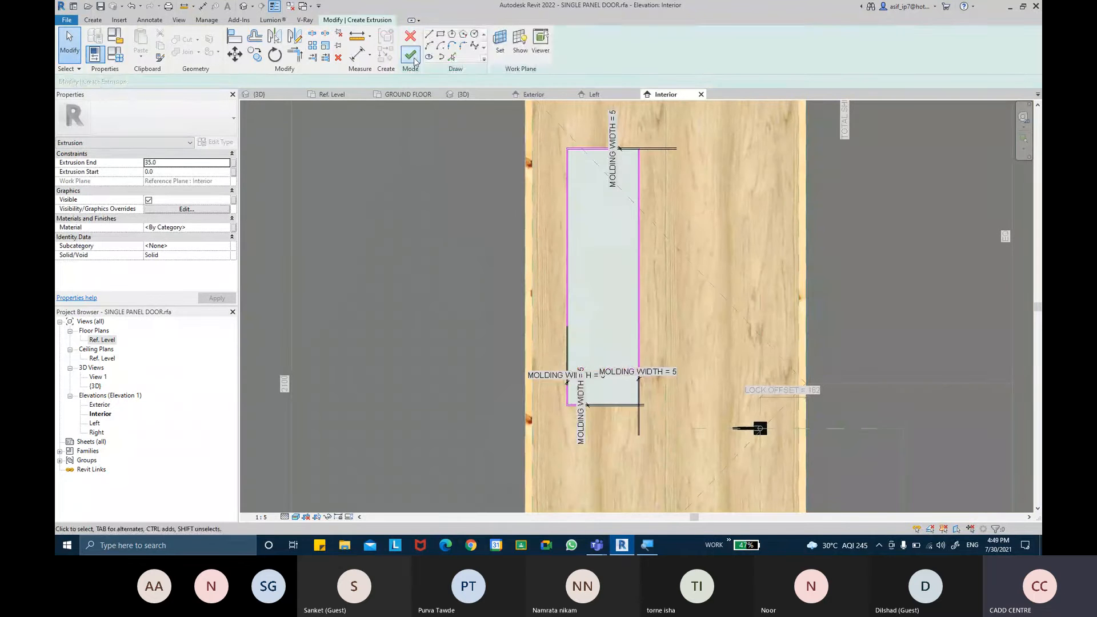
{"action": "left_click", "coordinate": [415, 61]}
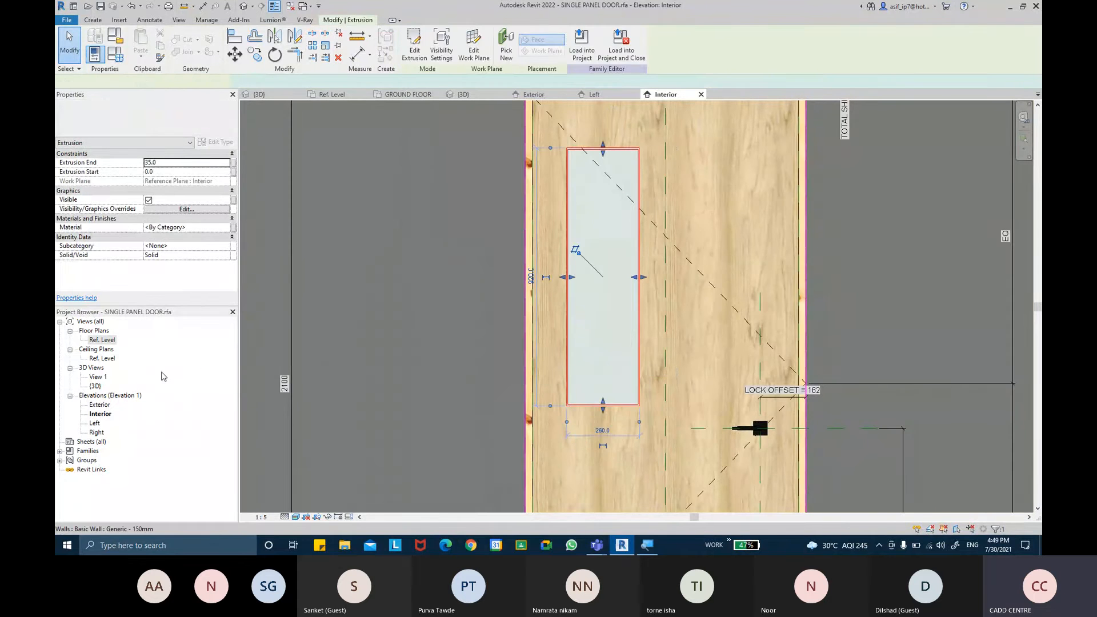
In the Ref. Level plan, stretch the new molding extrusion to start at the interior glass face and be about 6 mm deep.
{"action": "double_click", "coordinate": [95, 341]}
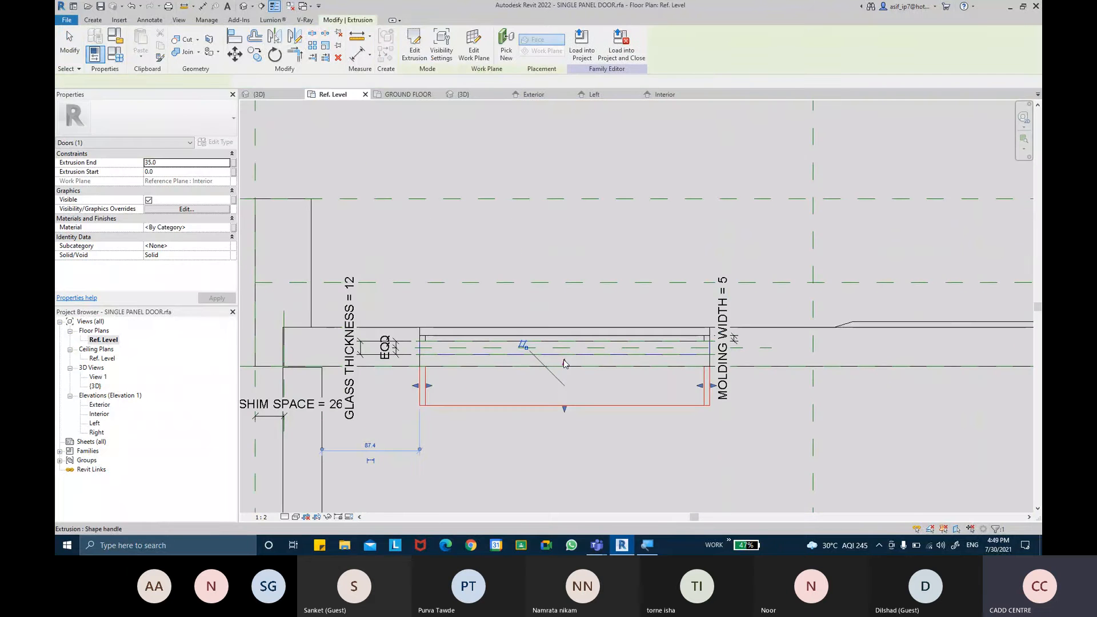
{"action": "scroll", "coordinate": [565, 363], "scroll_direction": "up", "scroll_amount": 4}
{"action": "left_click_drag", "start_coordinate": [562, 369], "coordinate": [568, 351]}
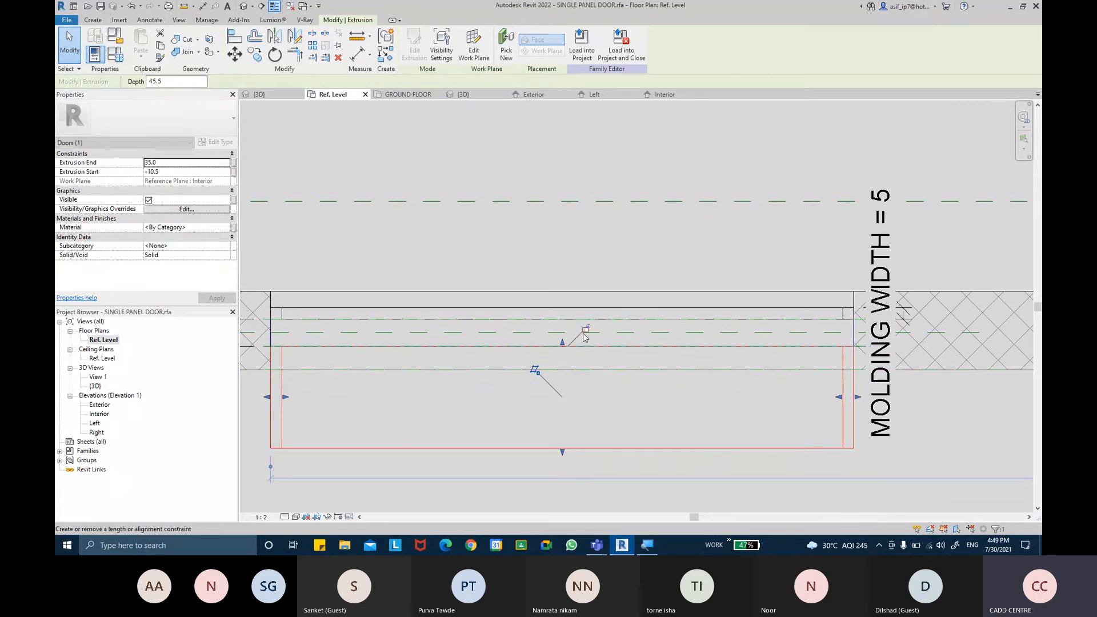
{"action": "left_click_drag", "start_coordinate": [566, 459], "coordinate": [568, 361]}
{"action": "left_click", "coordinate": [750, 421]}
{"action": "middle_click_drag", "start_coordinate": [749, 422], "coordinate": [632, 387]}
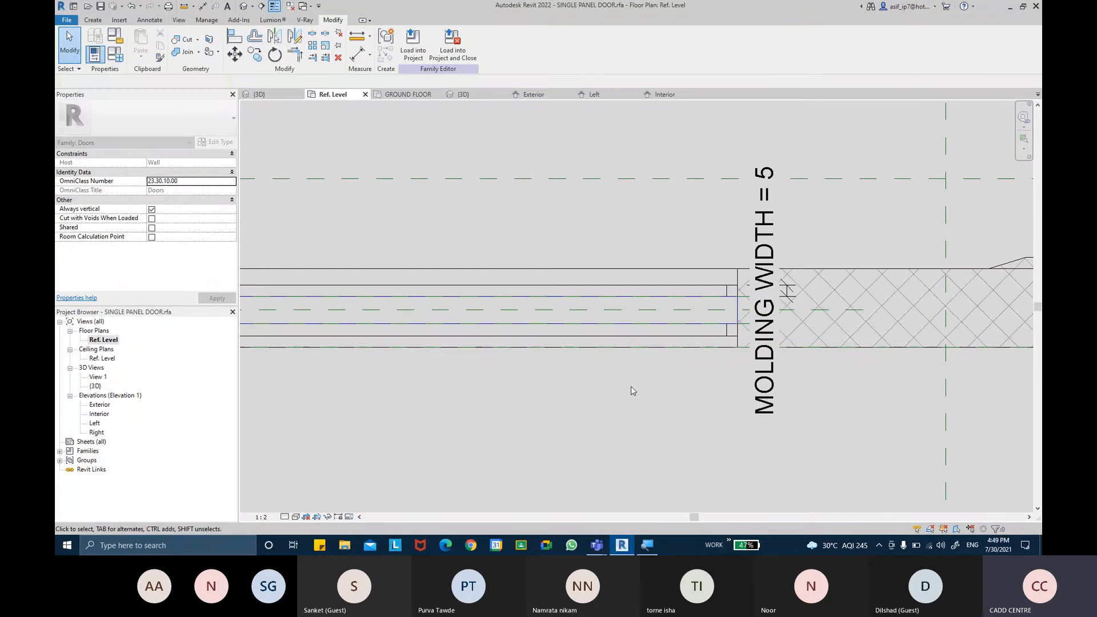
Dimension the interior molding's depth in plan from the glass face to the molding's outer face.
{"action": "scroll", "coordinate": [630, 386], "scroll_direction": "up", "scroll_amount": 1}
{"action": "left_click", "coordinate": [350, 59]}
{"action": "scroll", "coordinate": [702, 312], "scroll_direction": "up", "scroll_amount": 3}
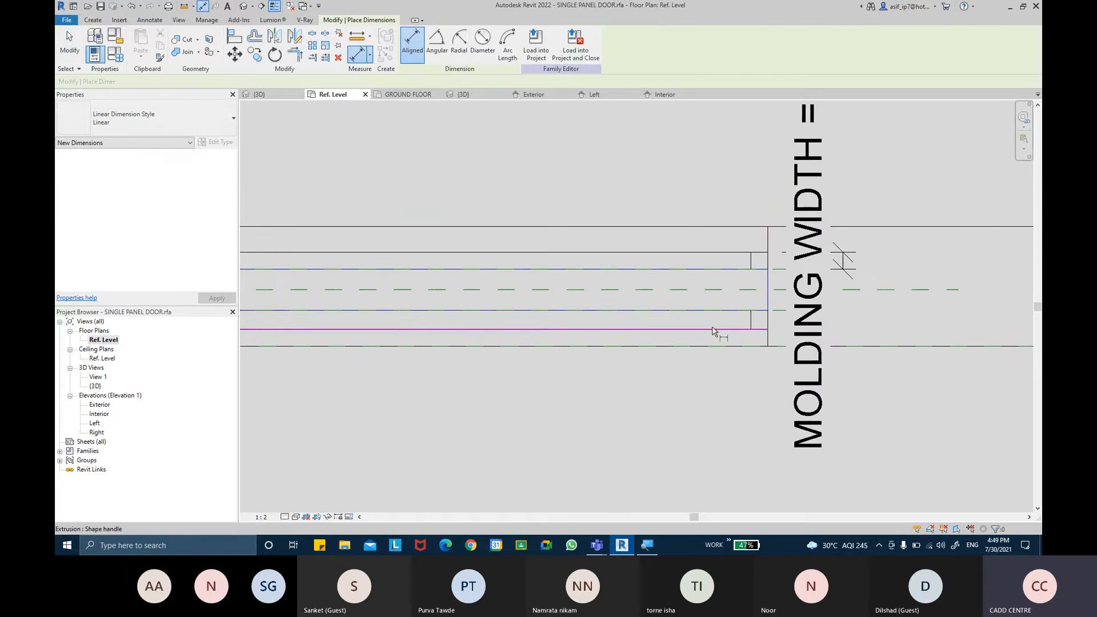
{"action": "scroll", "coordinate": [685, 310], "scroll_direction": "up", "scroll_amount": 1}
{"action": "left_click", "coordinate": [702, 269]}
{"action": "left_click", "coordinate": [672, 310]}
{"action": "middle_click_drag", "start_coordinate": [664, 345], "coordinate": [567, 350]}
{"action": "scroll", "coordinate": [567, 351], "scroll_direction": "down", "scroll_amount": 1}
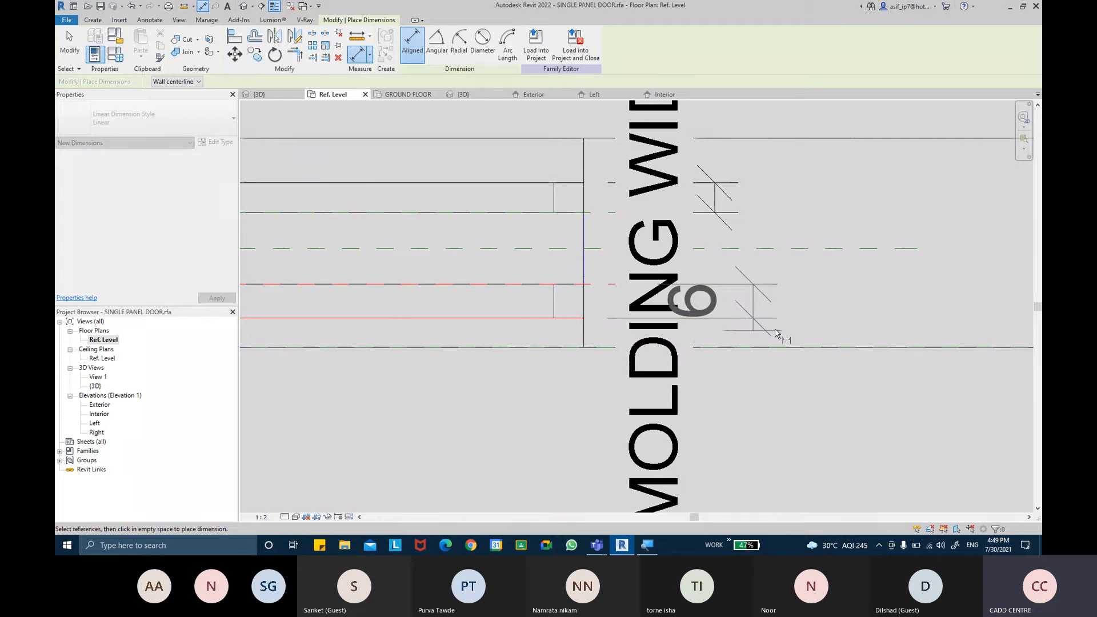
{"action": "left_click", "coordinate": [860, 322]}
{"action": "key", "text": "Escape"}
{"action": "key", "text": "Escape"}
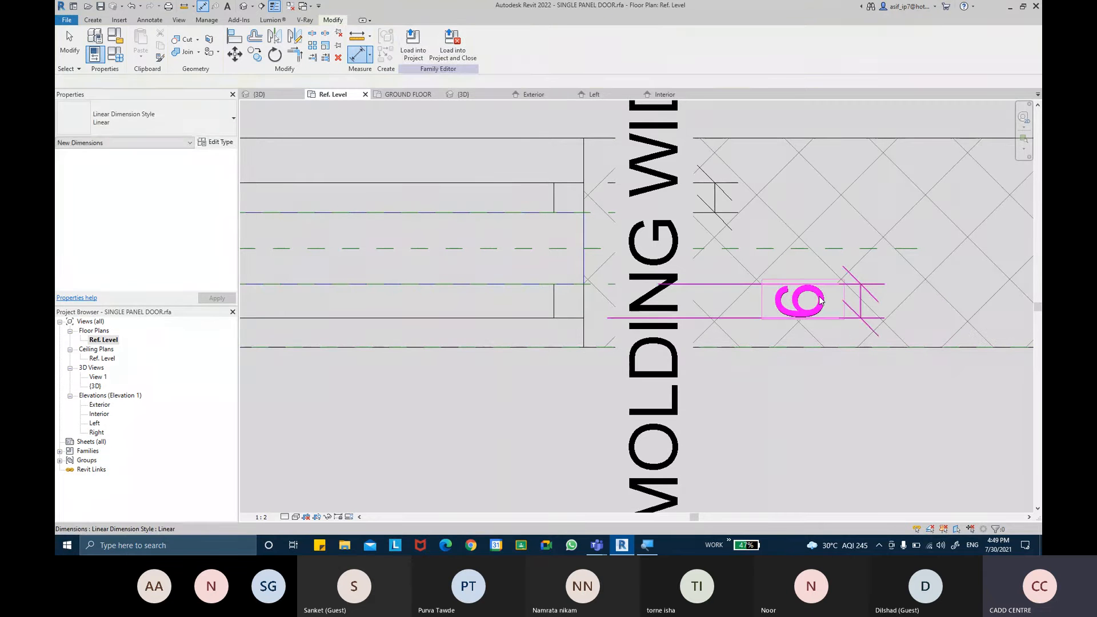
Label the interior molding's depth dimension with the existing MOLDING WIDTH parameter.
{"action": "left_click", "coordinate": [448, 43]}
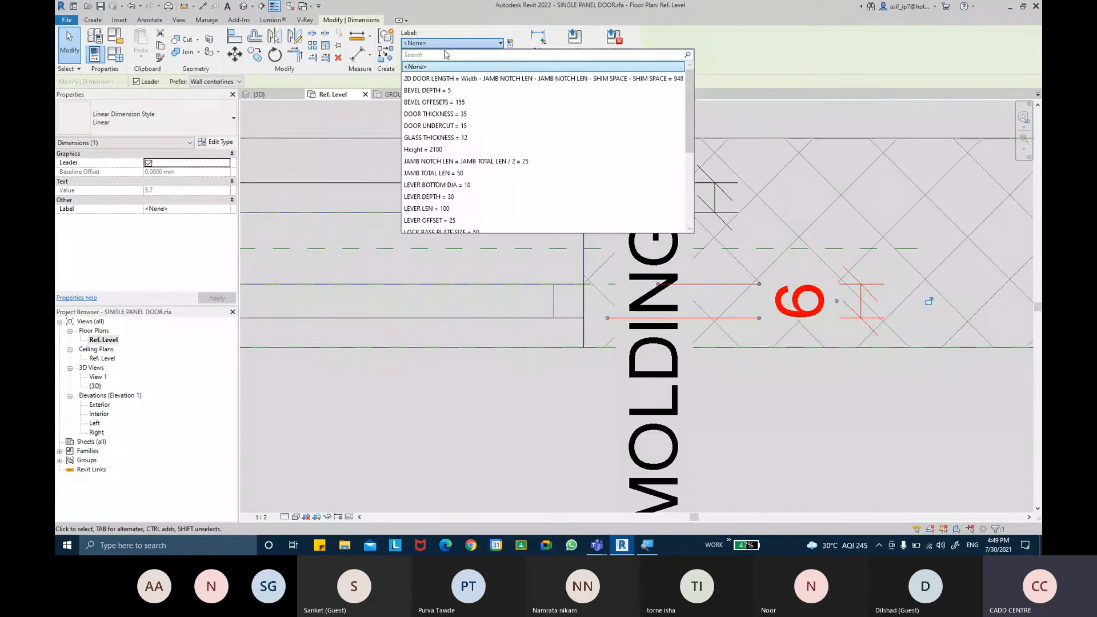
{"action": "scroll", "coordinate": [443, 135], "scroll_direction": "down", "scroll_amount": 2}
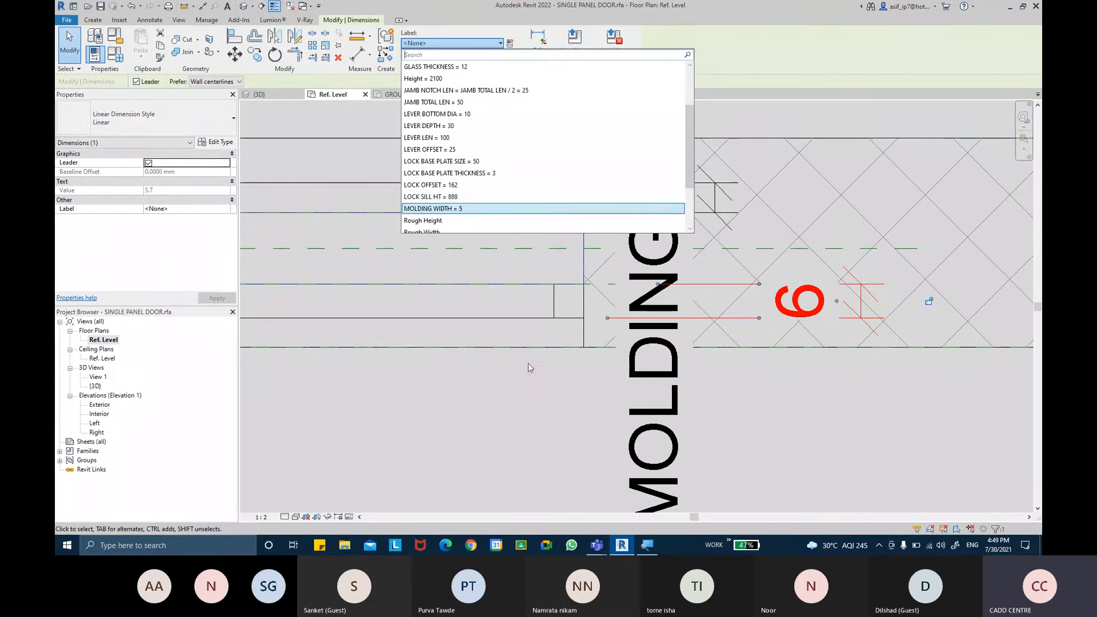
{"action": "left_click", "coordinate": [445, 209]}
{"action": "left_click", "coordinate": [521, 390]}
{"action": "scroll", "coordinate": [520, 391], "scroll_direction": "down", "scroll_amount": 3}
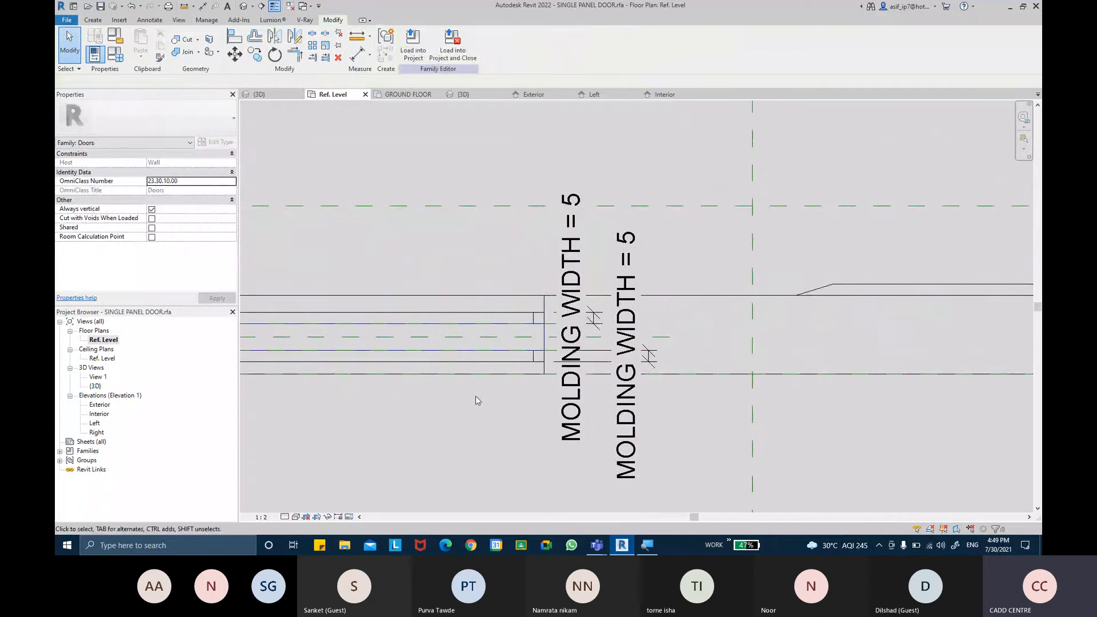
{"action": "middle_click_drag", "start_coordinate": [476, 372], "coordinate": [547, 357]}
In the 3D view, select the molding frames on both sides of the glass and assign them the AR-DOOR SHUTTER material.
{"action": "left_click", "coordinate": [243, 7]}
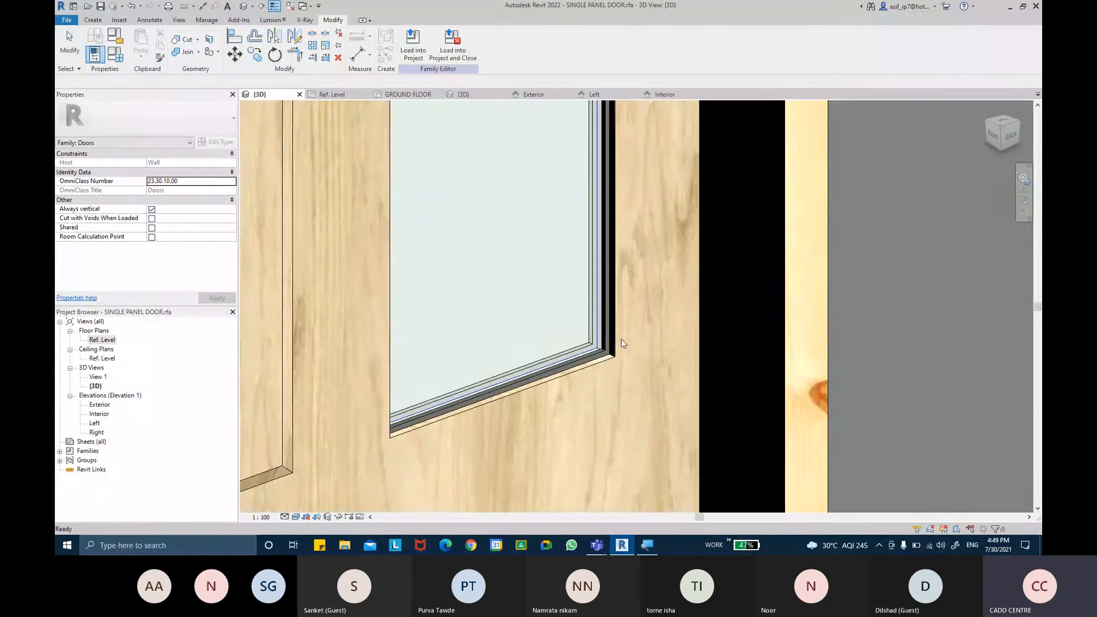
{"action": "scroll", "coordinate": [611, 341], "scroll_direction": "up", "scroll_amount": 4}
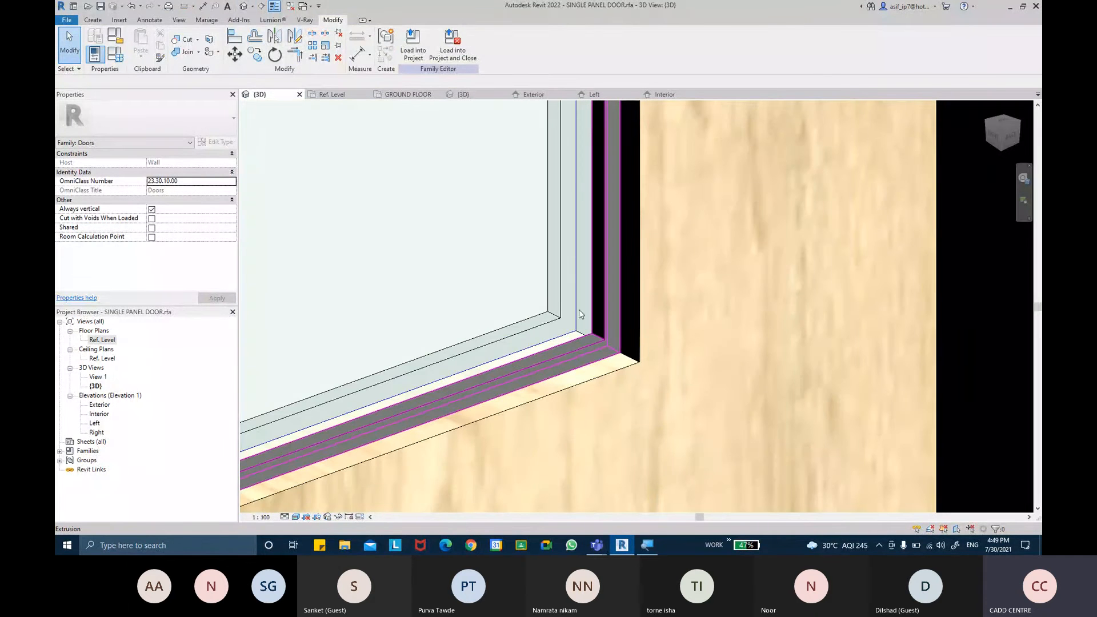
{"action": "scroll", "coordinate": [569, 316], "scroll_direction": "down", "scroll_amount": 2}
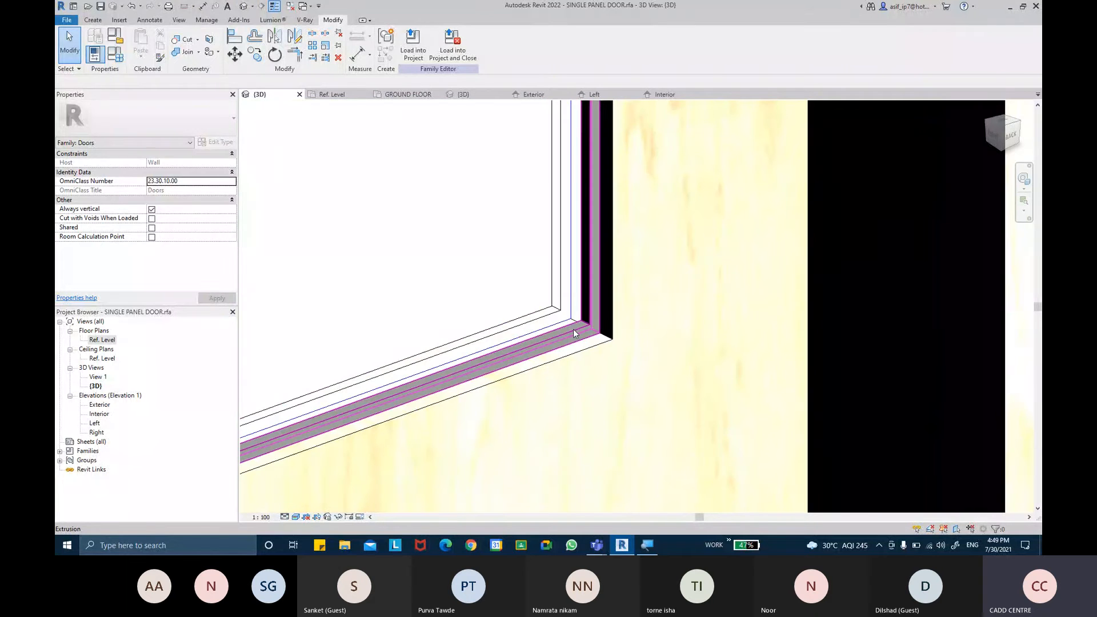
{"action": "left_click", "coordinate": [573, 332]}
{"action": "scroll", "coordinate": [573, 333], "scroll_direction": "down", "scroll_amount": 3}
{"action": "middle_click_drag", "start_coordinate": [573, 333], "coordinate": [728, 367], "text": "shift"}
{"action": "scroll", "coordinate": [385, 353], "scroll_direction": "up", "scroll_amount": 3}
{"action": "left_click", "coordinate": [366, 360], "text": "ctrl"}
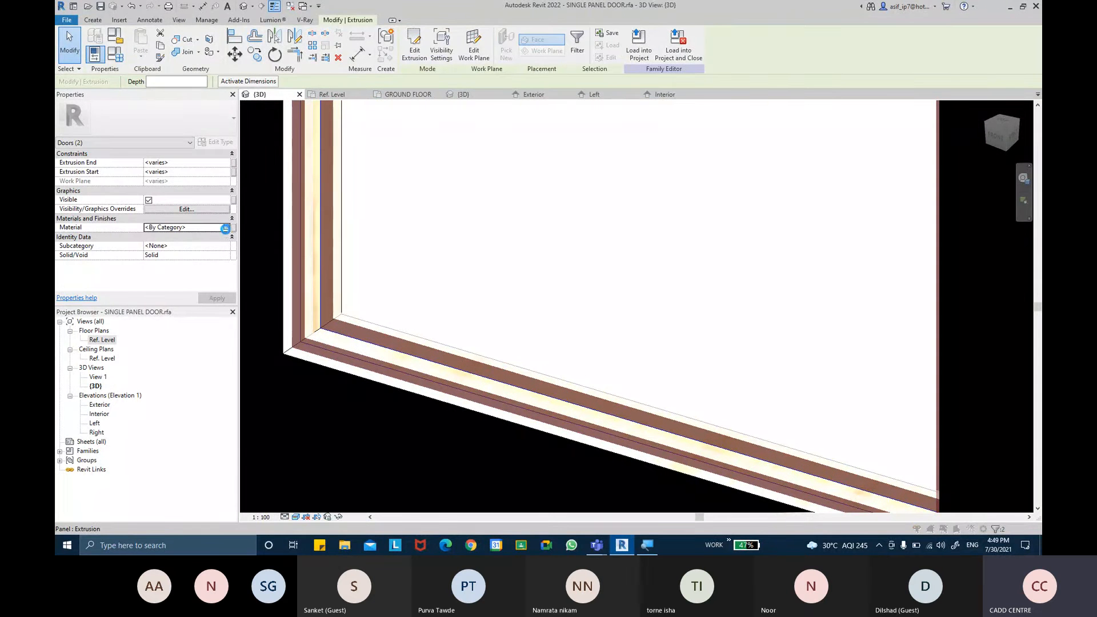
{"action": "left_click", "coordinate": [225, 228]}
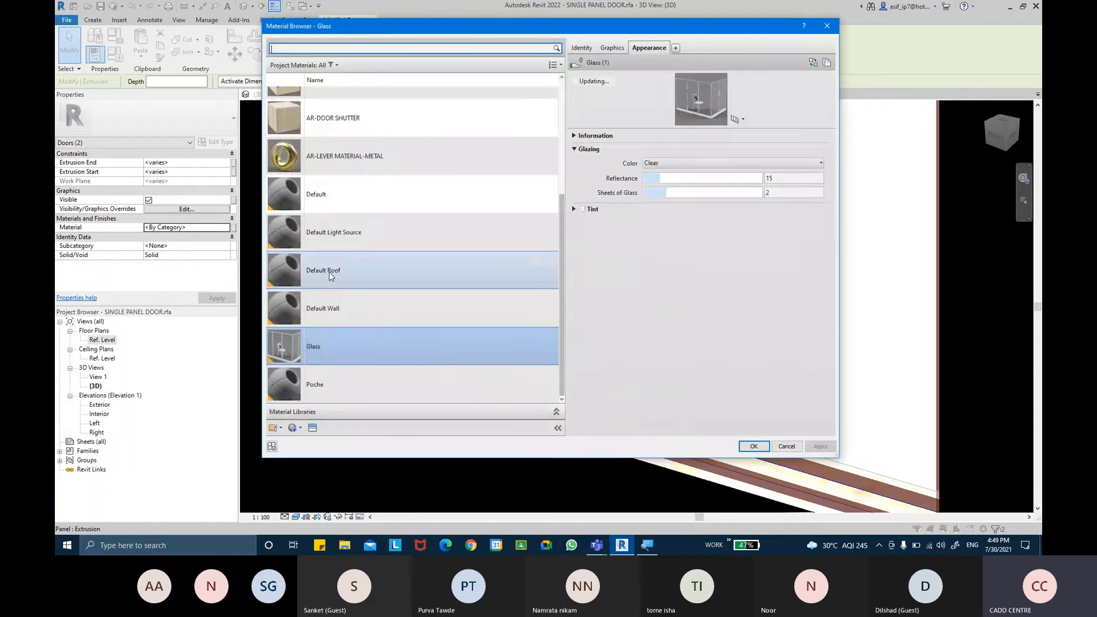
{"action": "scroll", "coordinate": [383, 183], "scroll_direction": "up", "scroll_amount": 2}
{"action": "left_click", "coordinate": [389, 223]}
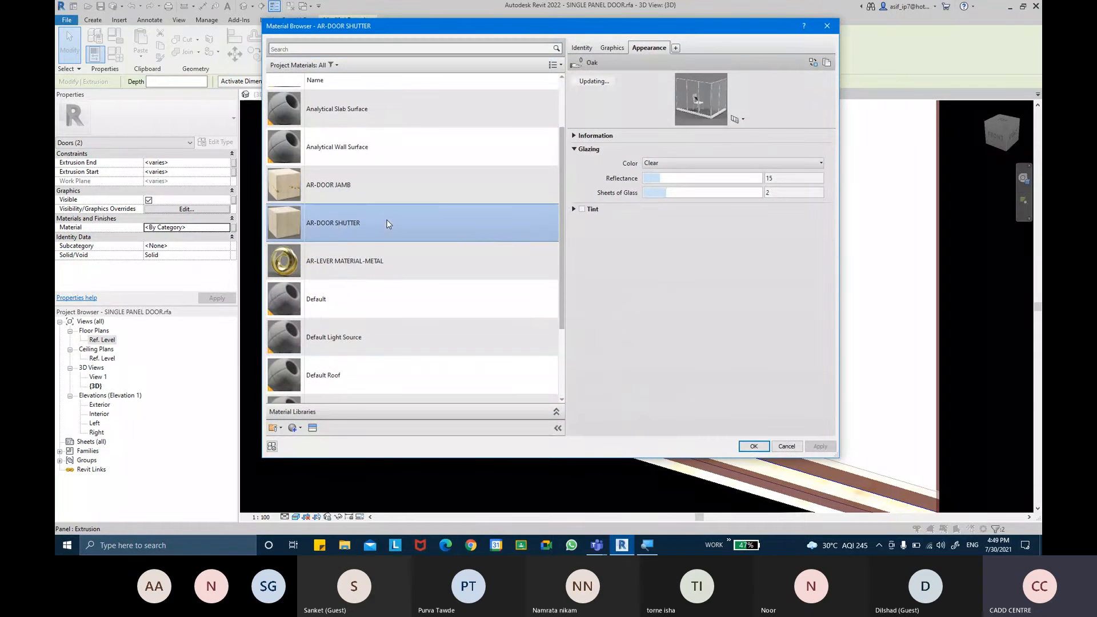
{"action": "left_click", "coordinate": [754, 446]}
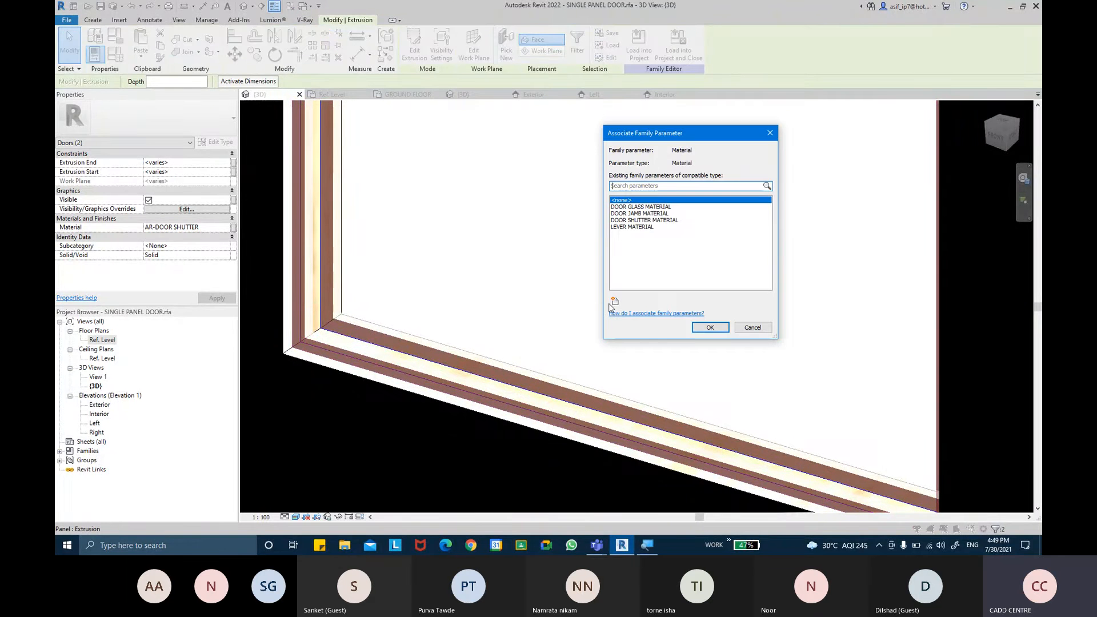
Create a family parameter named MOLDING MATERIAL and associate the material of both molding frames with it.
{"action": "left_click", "coordinate": [615, 302]}
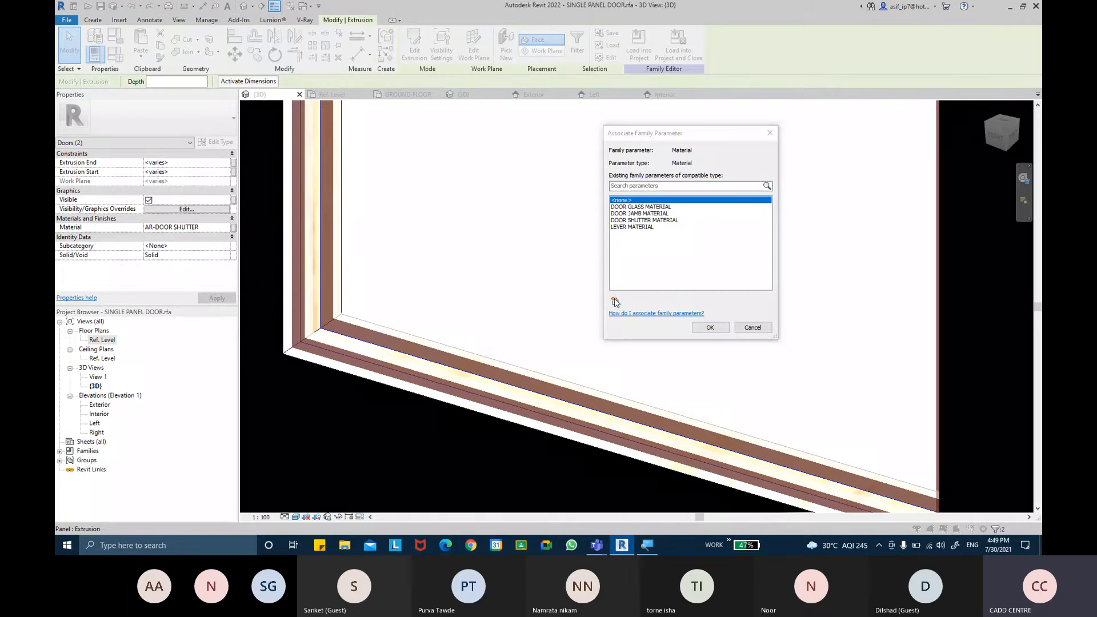
{"action": "type", "text": "MOLDI"}
{"action": "type", "text": "N"}
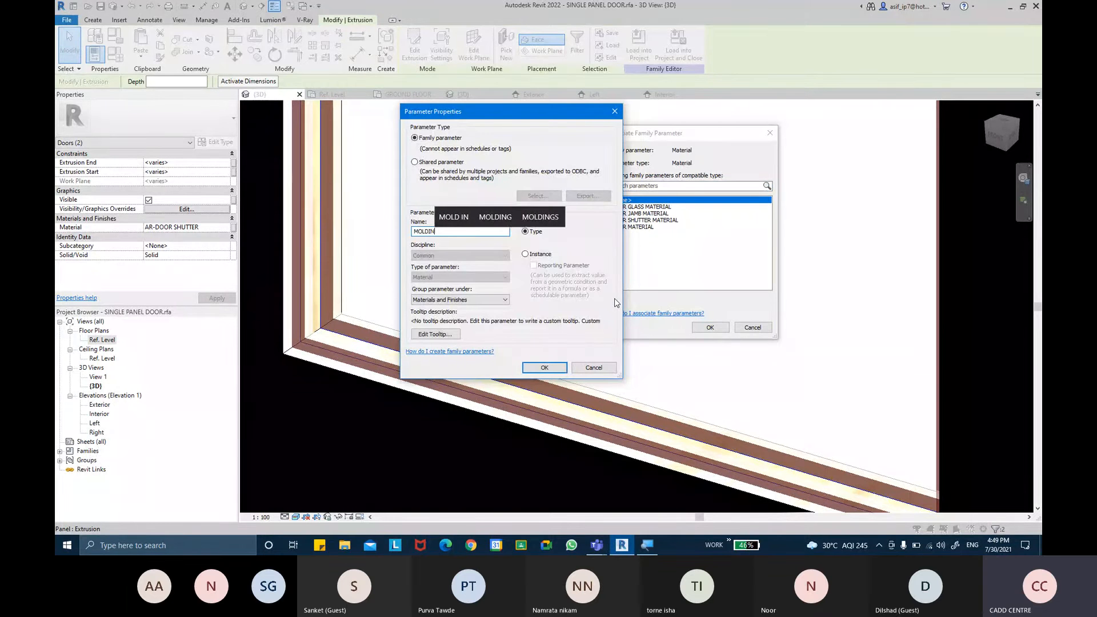
{"action": "type", "text": "G MATERI"}
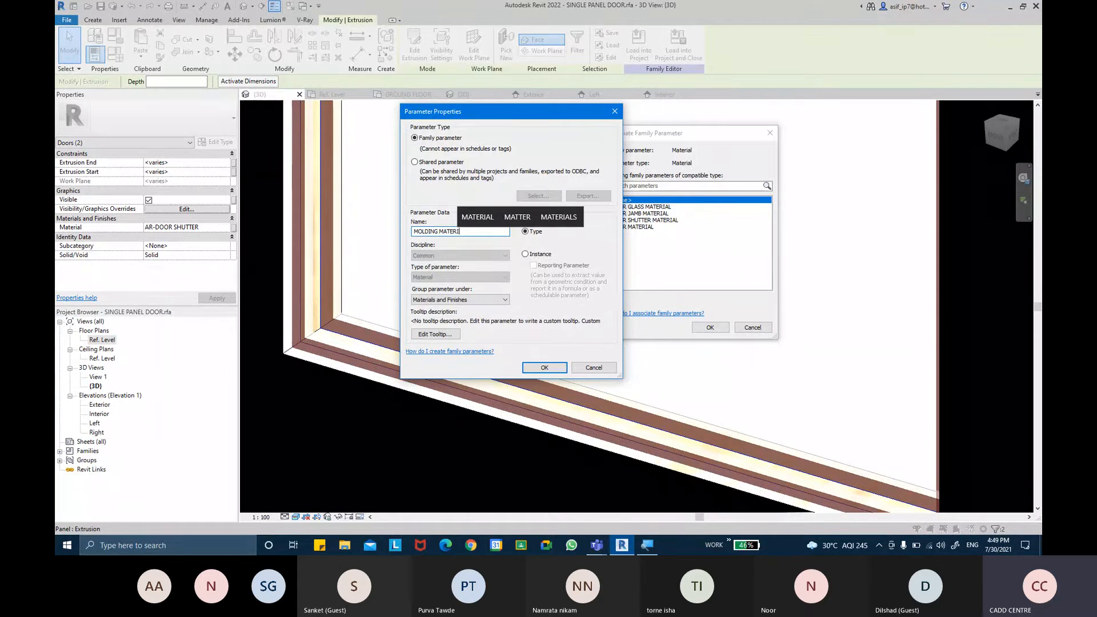
{"action": "key", "text": "Caps_Lock"}
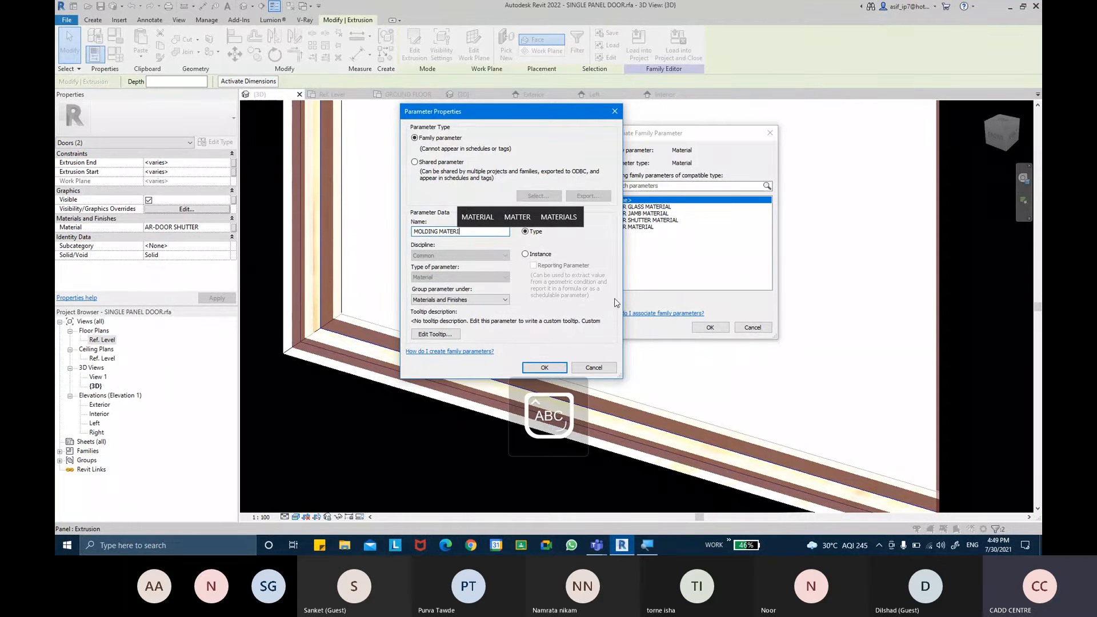
{"action": "type", "text": "AL"}
{"action": "key", "text": "Return"}
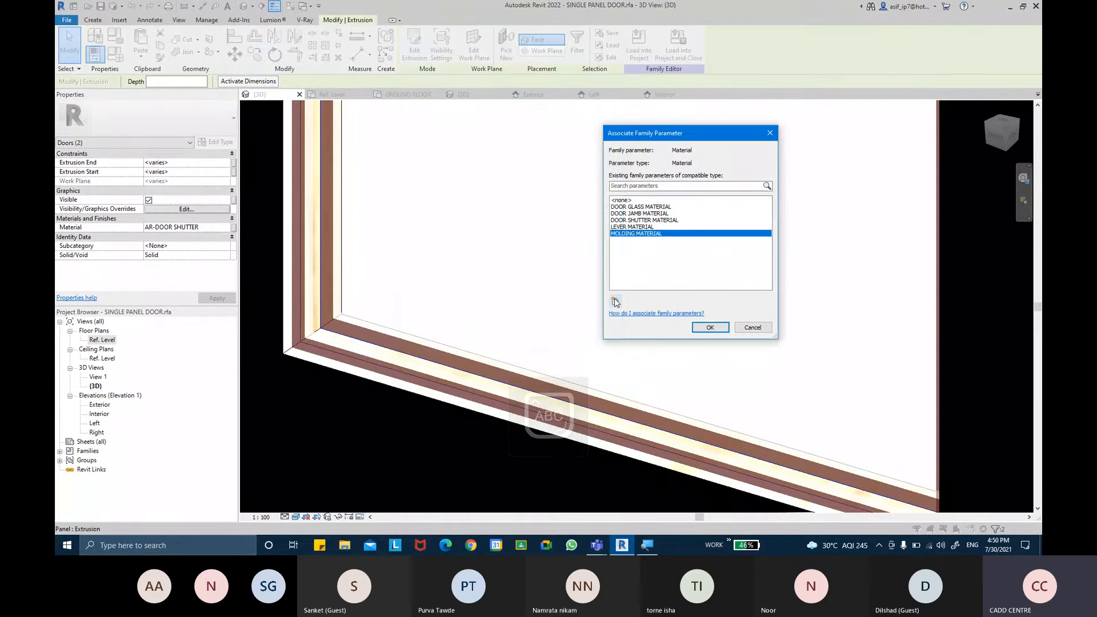
{"action": "left_click", "coordinate": [708, 329]}
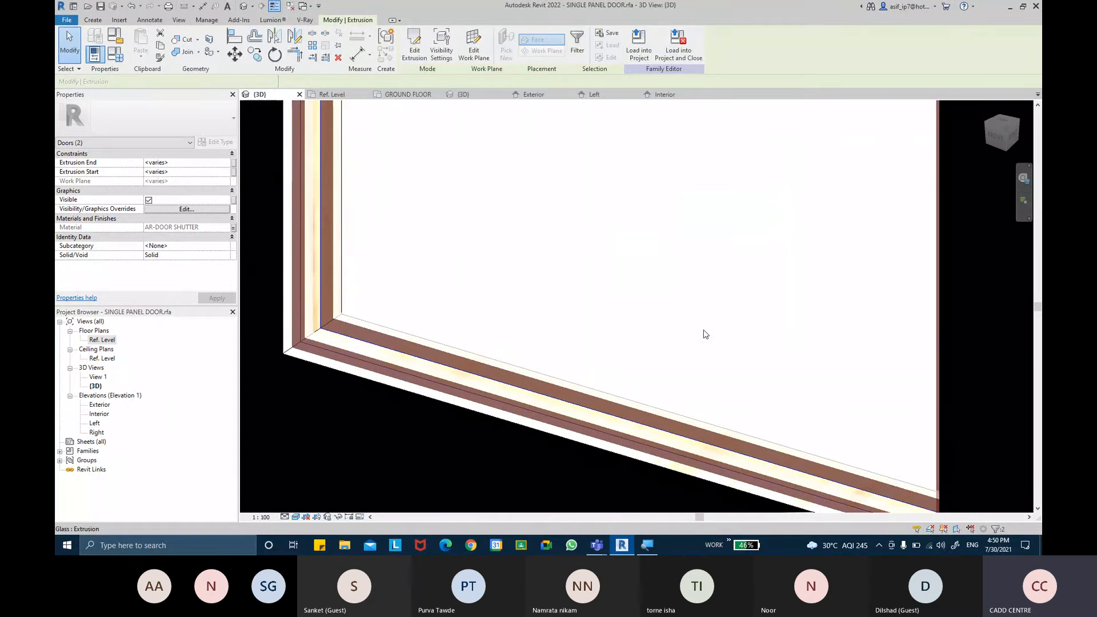
{"action": "key", "text": "Escape"}
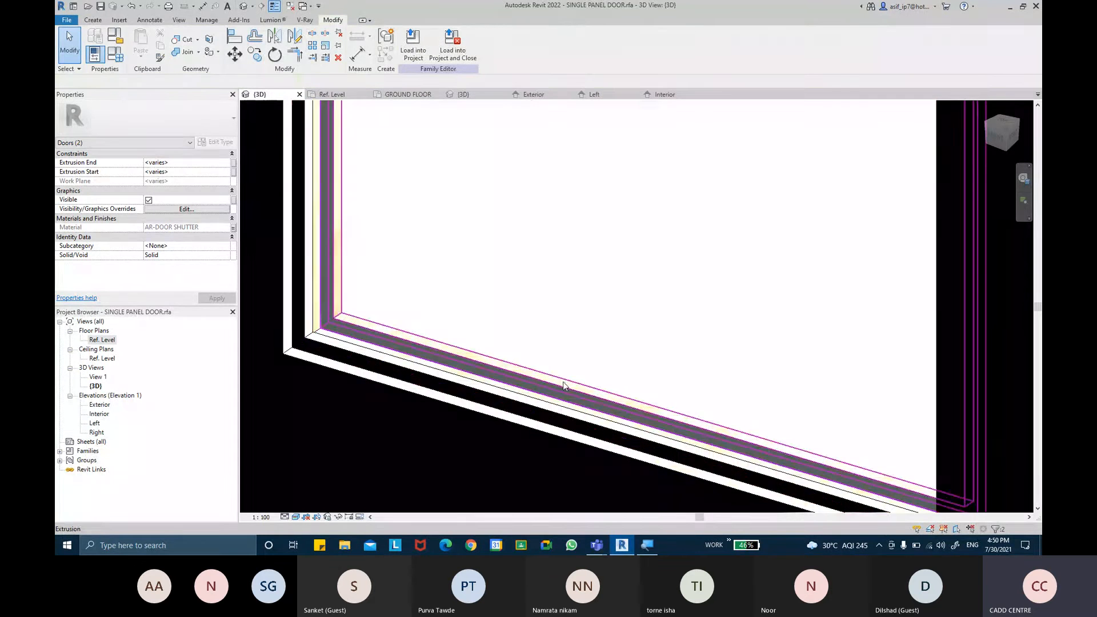
Examine the molding frames around the glass pane in the 3D view and in the Ref. Level plan.
{"action": "scroll", "coordinate": [561, 382], "scroll_direction": "down", "scroll_amount": 6}
{"action": "middle_click_drag", "start_coordinate": [560, 382], "coordinate": [354, 372], "text": "shift"}
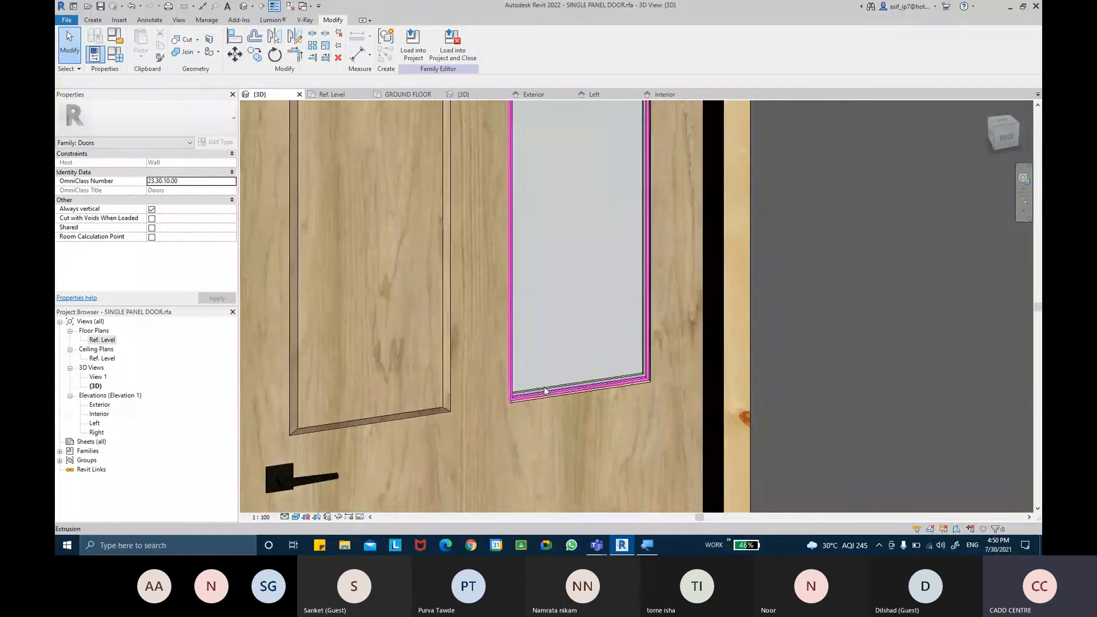
{"action": "scroll", "coordinate": [544, 386], "scroll_direction": "up", "scroll_amount": 6}
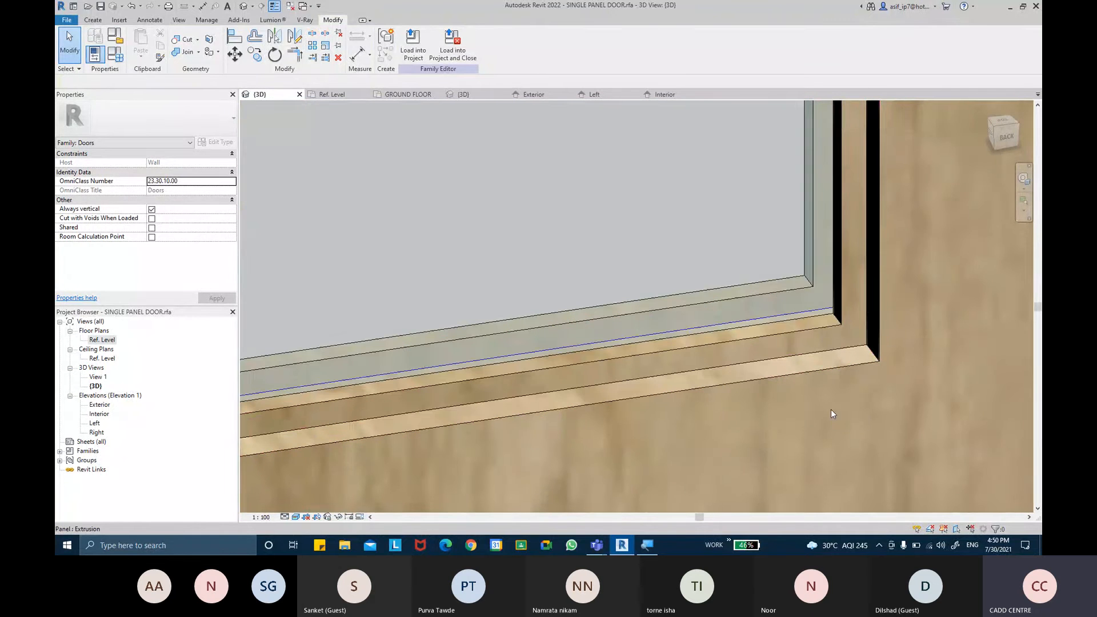
{"action": "scroll", "coordinate": [830, 409], "scroll_direction": "down", "scroll_amount": 7}
{"action": "middle_click_drag", "start_coordinate": [828, 408], "coordinate": [722, 335], "text": "shift"}
{"action": "middle_click_drag", "start_coordinate": [801, 475], "coordinate": [612, 336]}
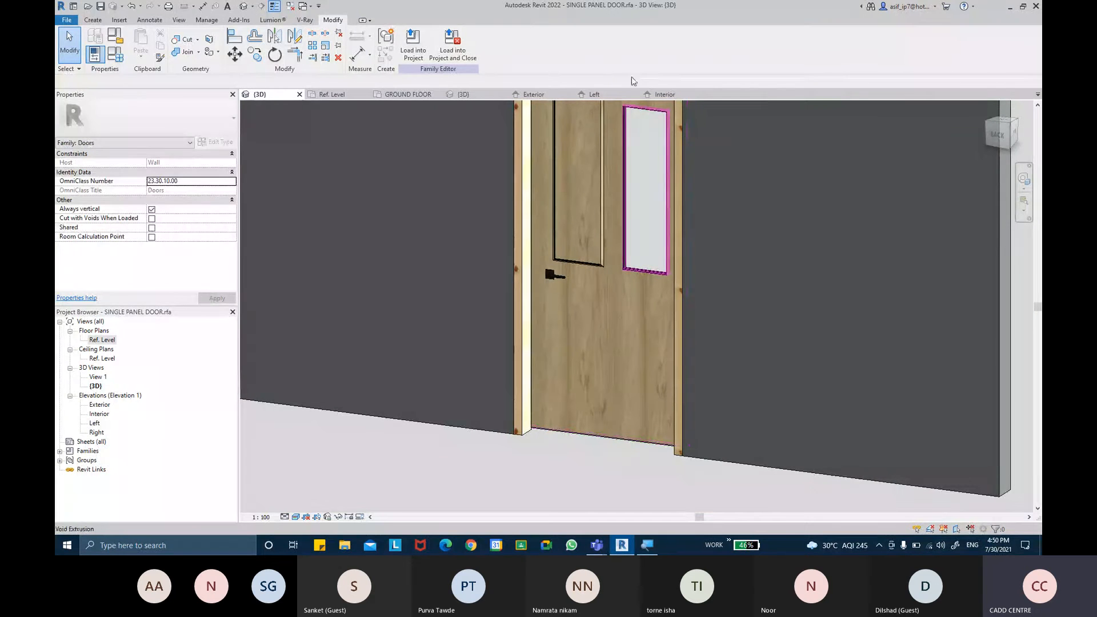
{"action": "double_click", "coordinate": [101, 340]}
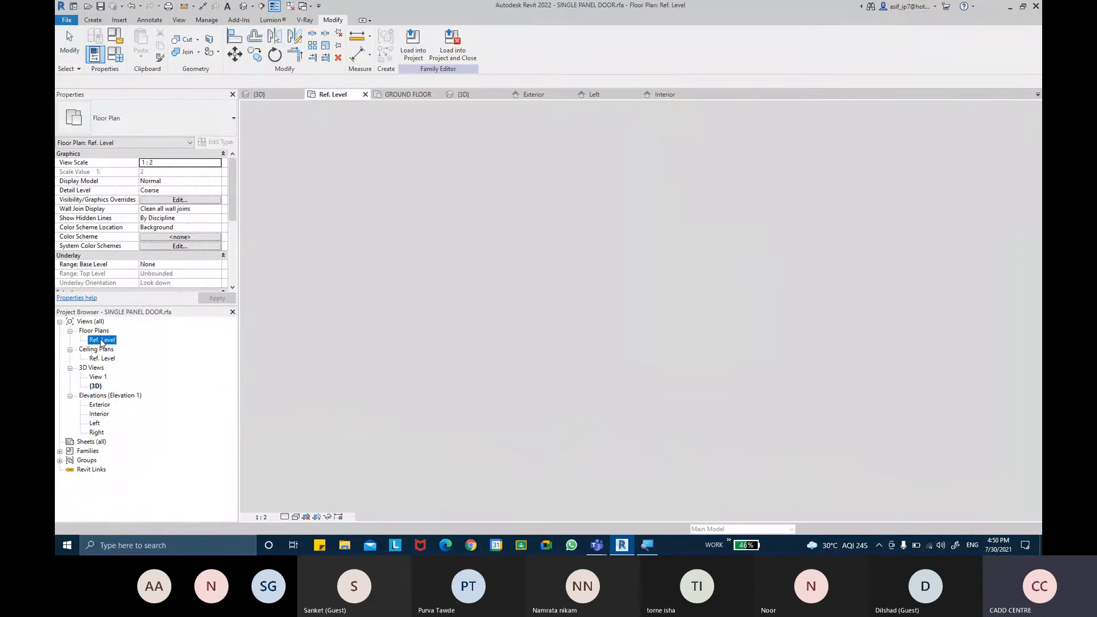
{"action": "scroll", "coordinate": [647, 333], "scroll_direction": "up", "scroll_amount": 6}
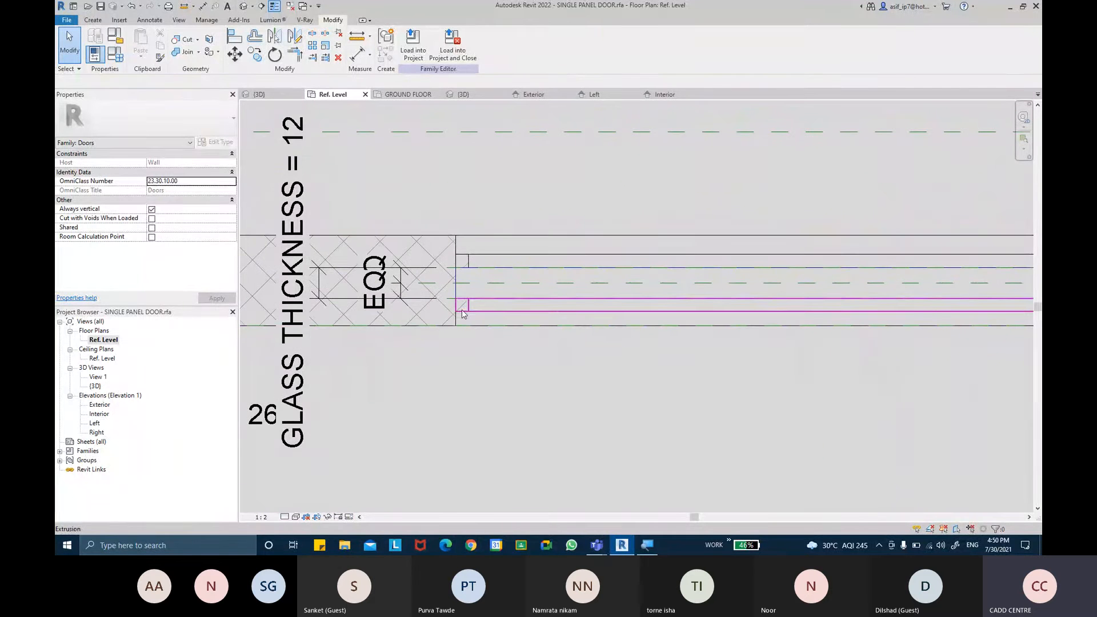
{"action": "left_click", "coordinate": [462, 313]}
{"action": "left_click", "coordinate": [477, 261], "text": "ctrl"}
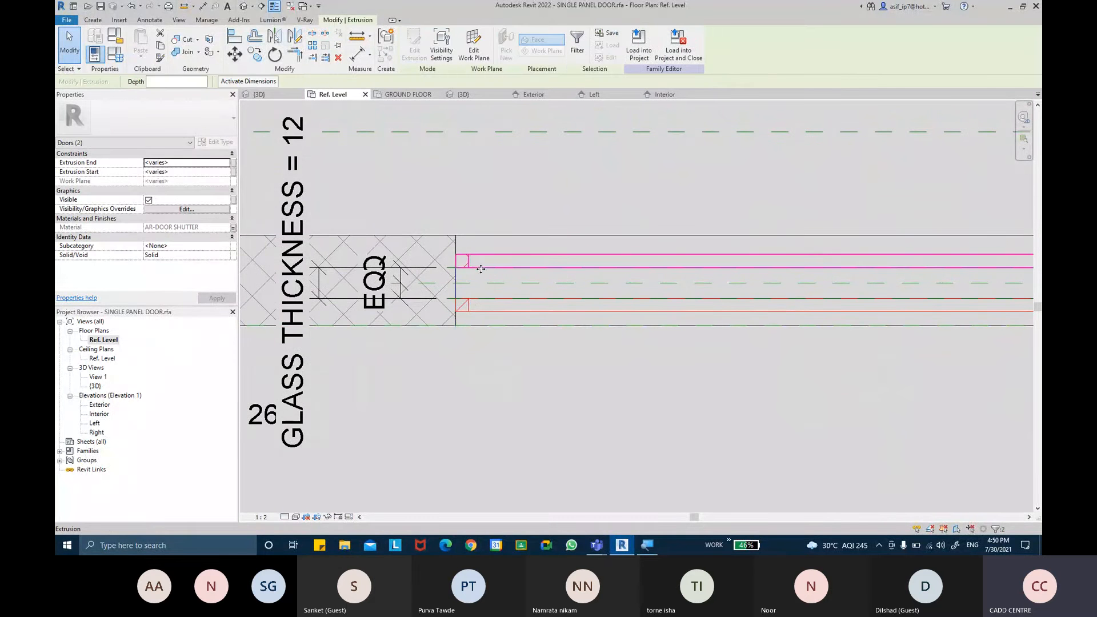
{"action": "scroll", "coordinate": [587, 281], "scroll_direction": "down", "scroll_amount": 4}
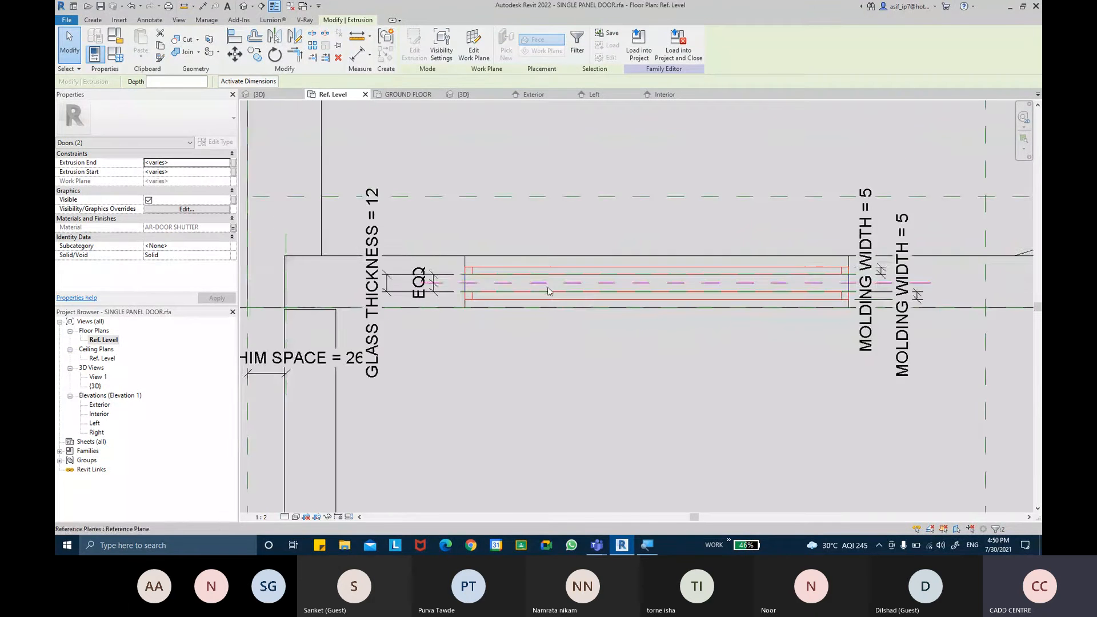
{"action": "left_click", "coordinate": [246, 5]}
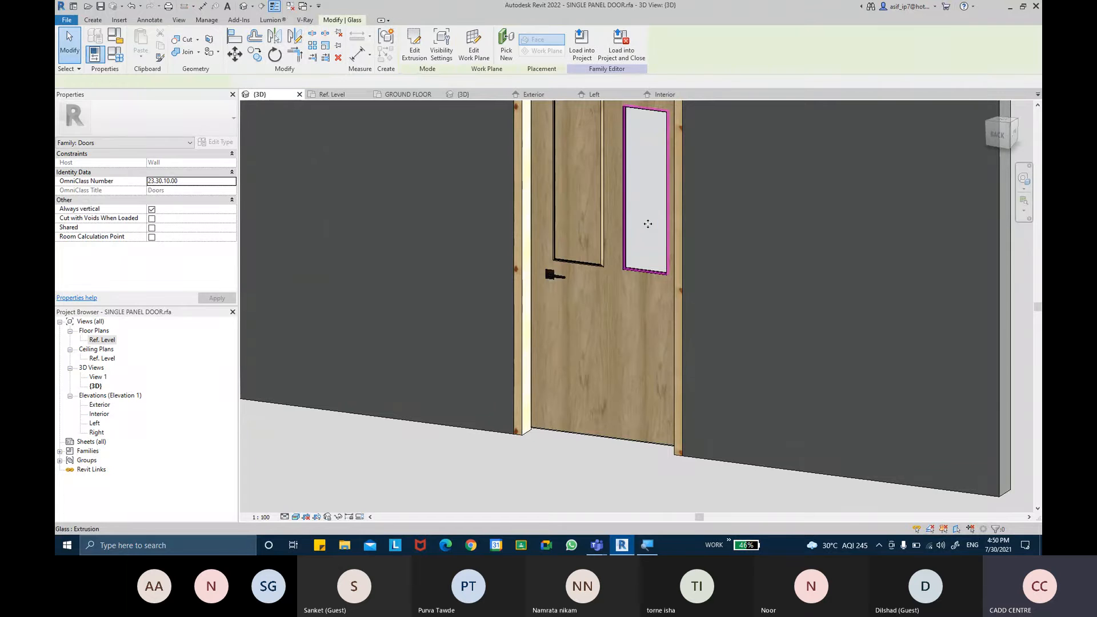
{"action": "left_click", "coordinate": [634, 188]}
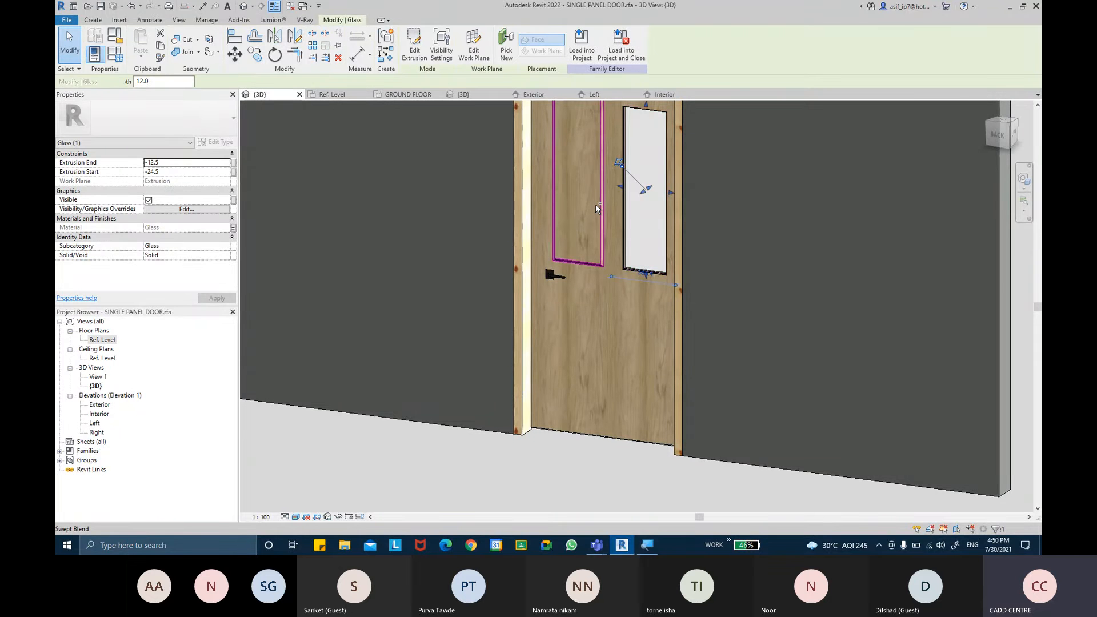
{"action": "left_click", "coordinate": [596, 204], "text": "ctrl"}
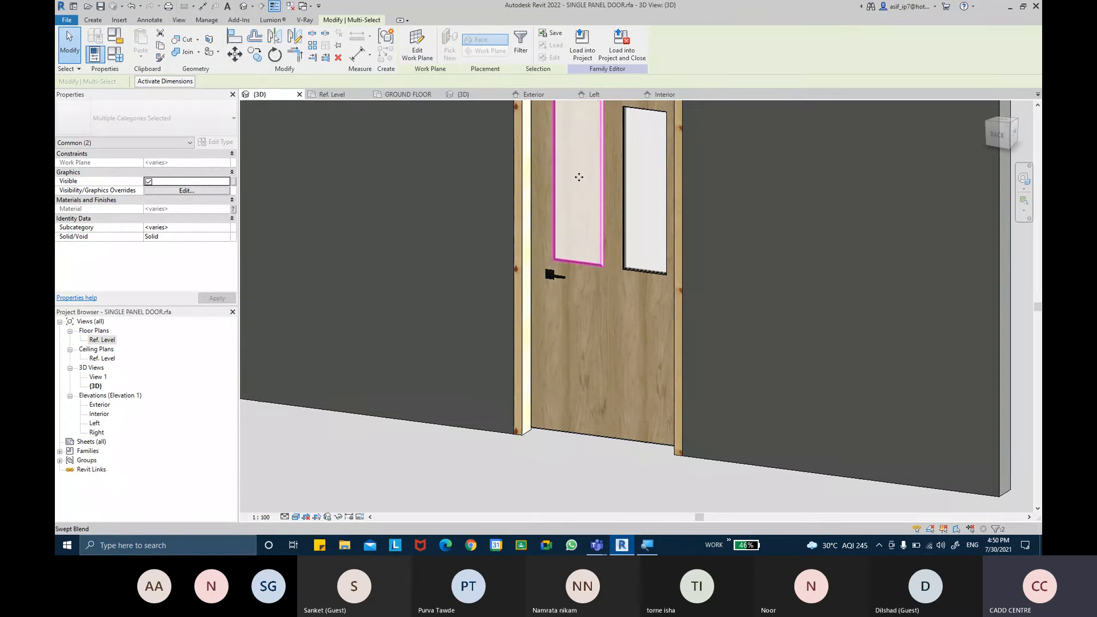
{"action": "left_click", "coordinate": [433, 451]}
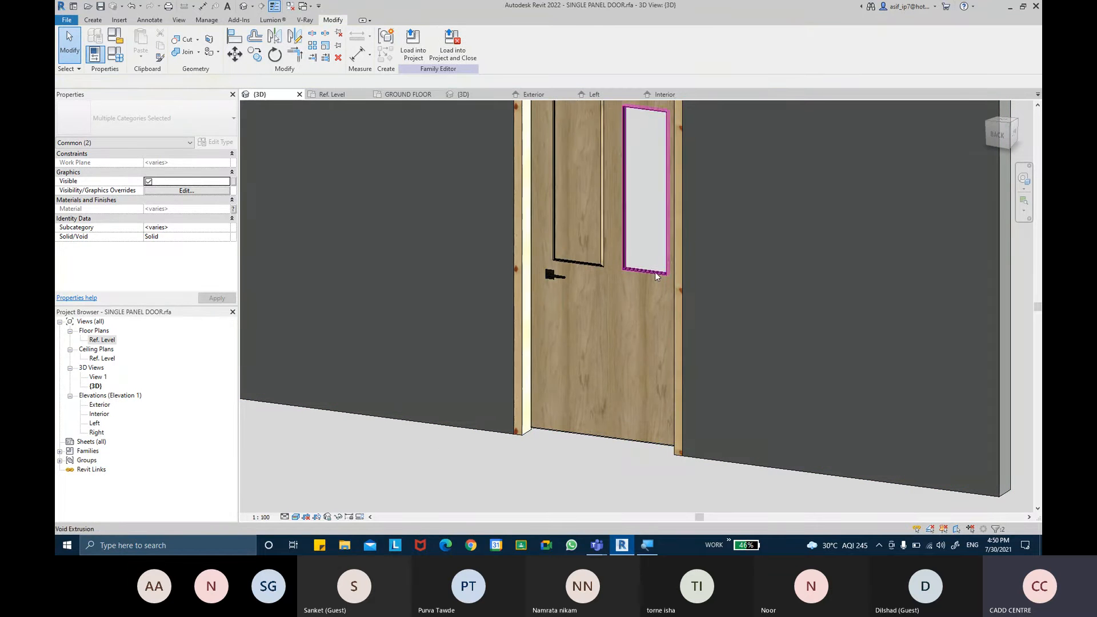
Set the family element visibility of the glass pane and the swept blend panel, with the panel's Plan/RCP display turned off.
{"action": "scroll", "coordinate": [655, 271], "scroll_direction": "up", "scroll_amount": 2}
{"action": "left_click", "coordinate": [649, 246]}
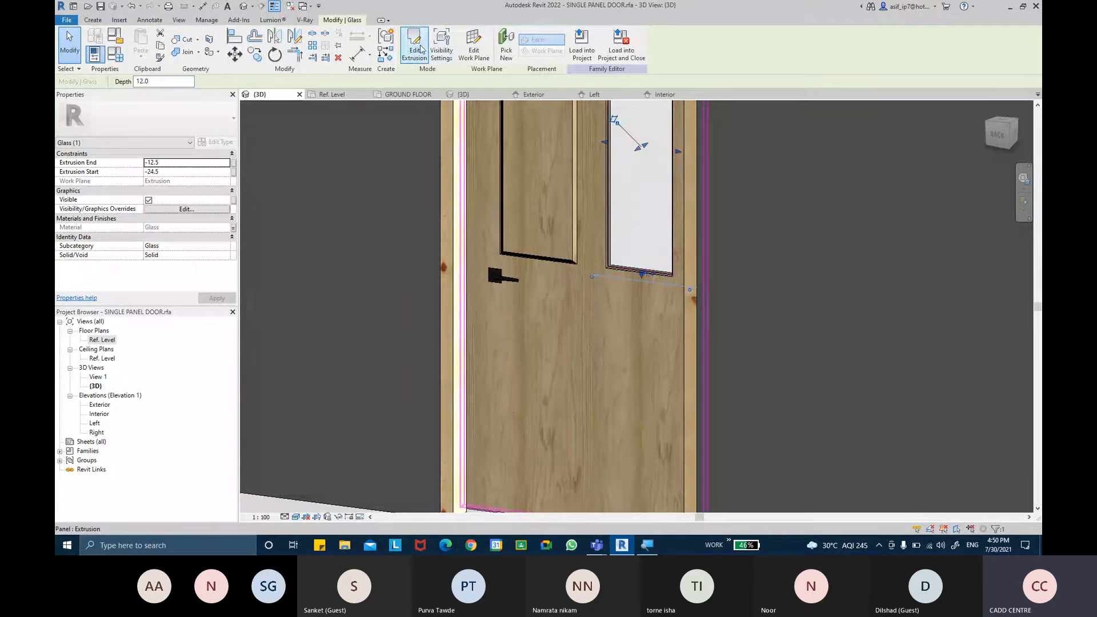
{"action": "left_click", "coordinate": [435, 57]}
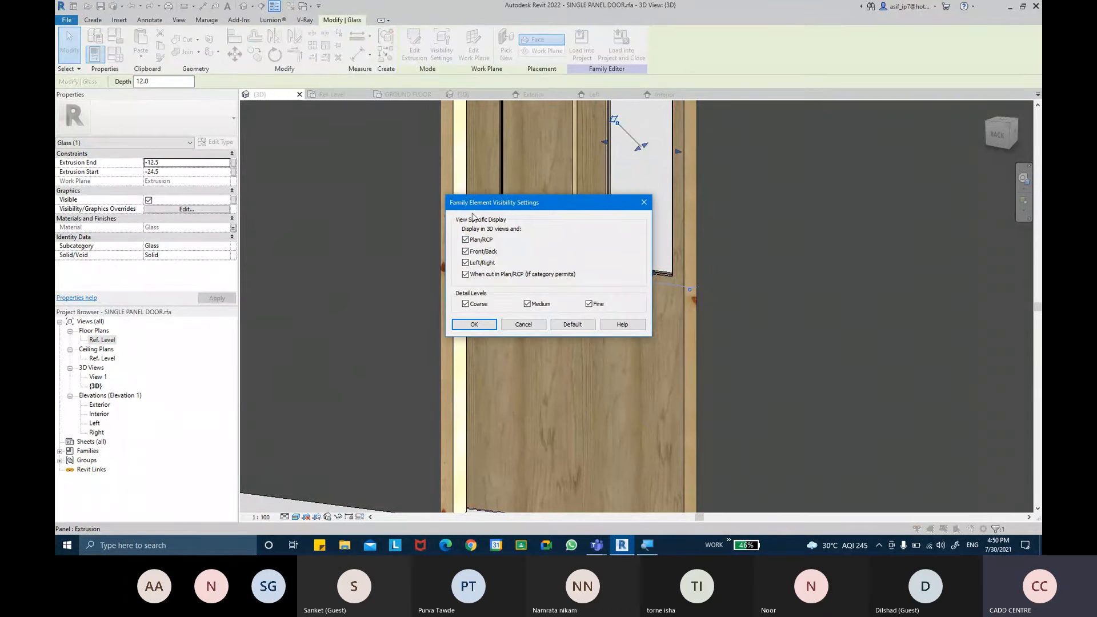
{"action": "left_click", "coordinate": [473, 324]}
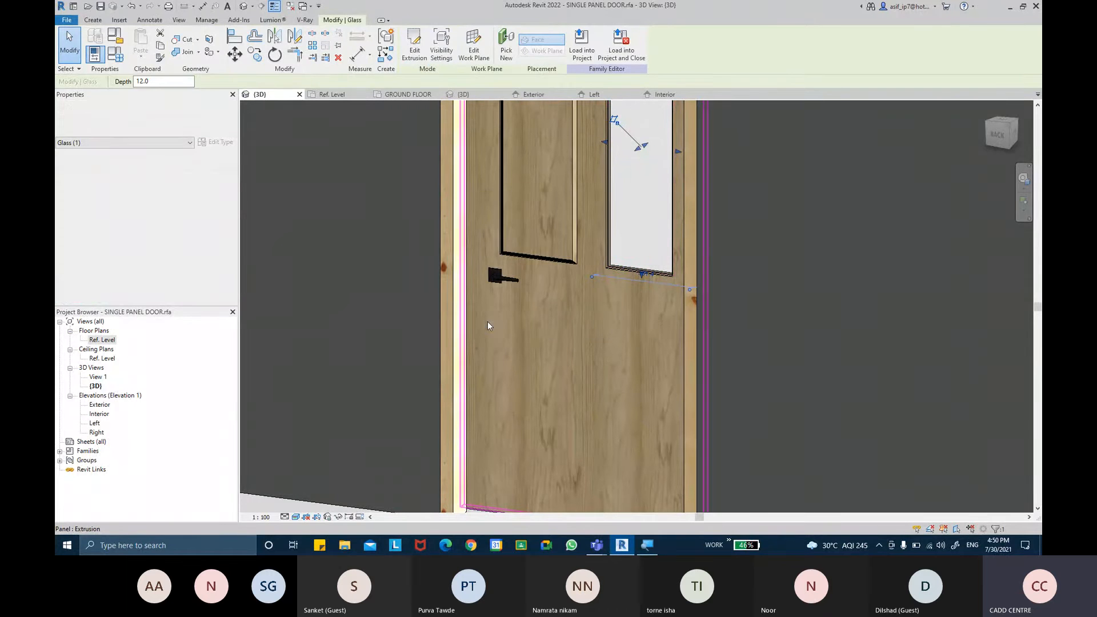
{"action": "left_click", "coordinate": [529, 217]}
{"action": "left_click", "coordinate": [450, 52]}
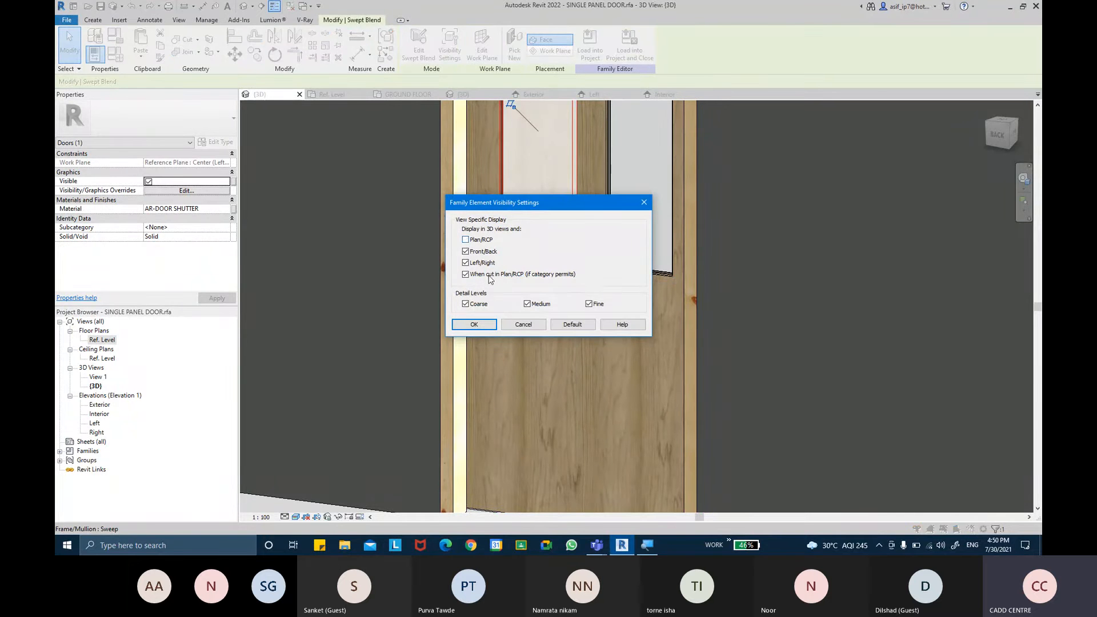
{"action": "left_click", "coordinate": [483, 321]}
Select both molding frames around the glass and apply their family element visibility settings together.
{"action": "scroll", "coordinate": [620, 259], "scroll_direction": "up", "scroll_amount": 4}
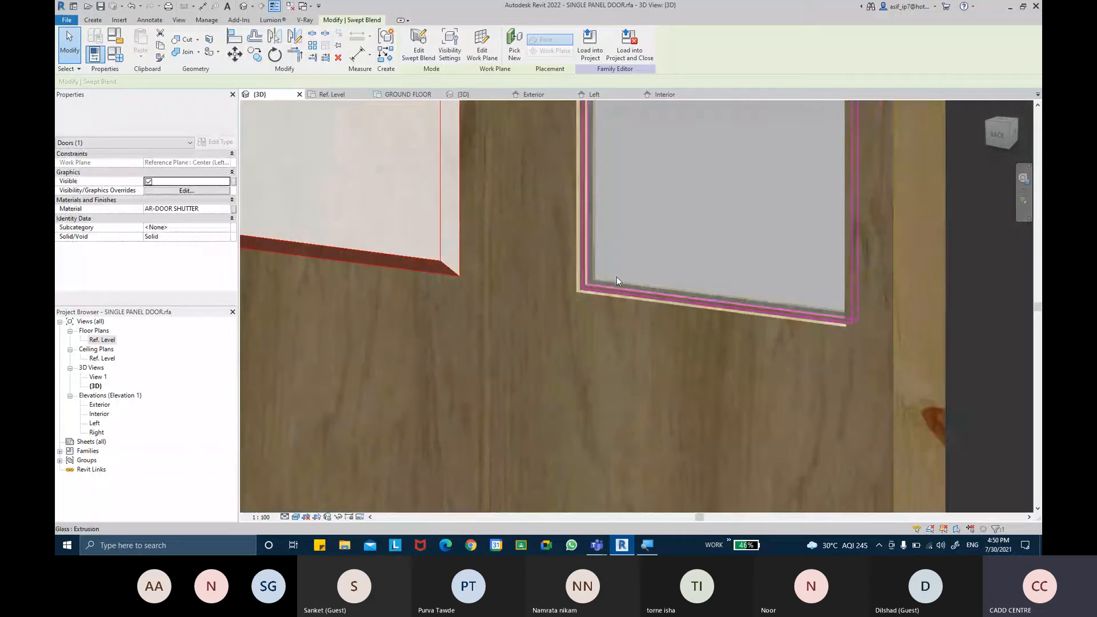
{"action": "left_click", "coordinate": [609, 290]}
{"action": "middle_click_drag", "start_coordinate": [621, 290], "coordinate": [808, 271], "text": "shift"}
{"action": "scroll", "coordinate": [836, 283], "scroll_direction": "up", "scroll_amount": 2}
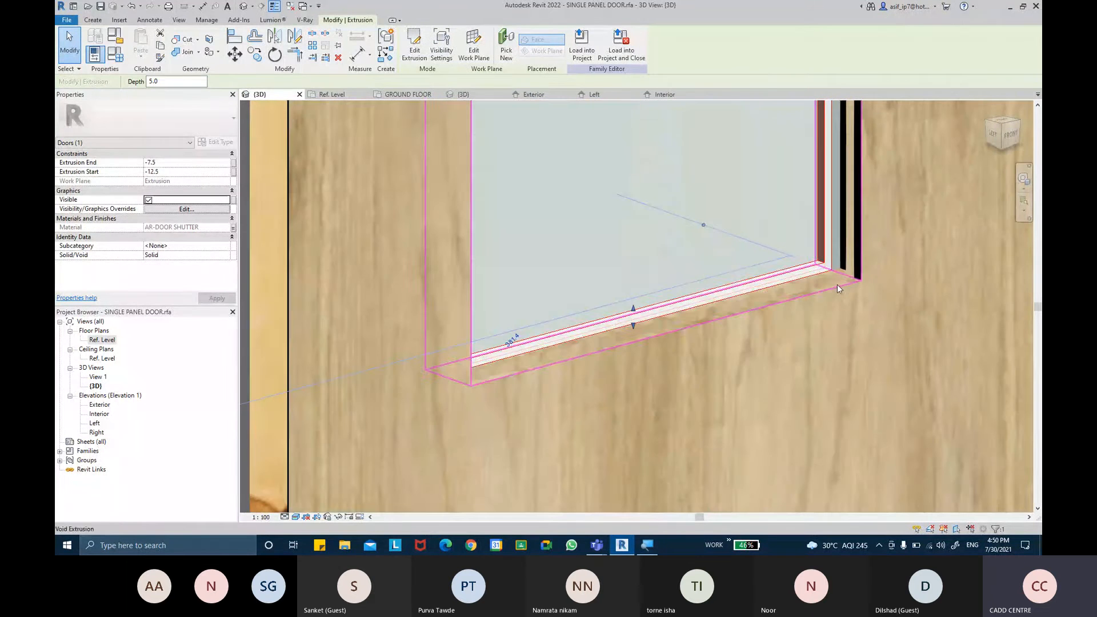
{"action": "left_click", "coordinate": [841, 280], "text": "ctrl"}
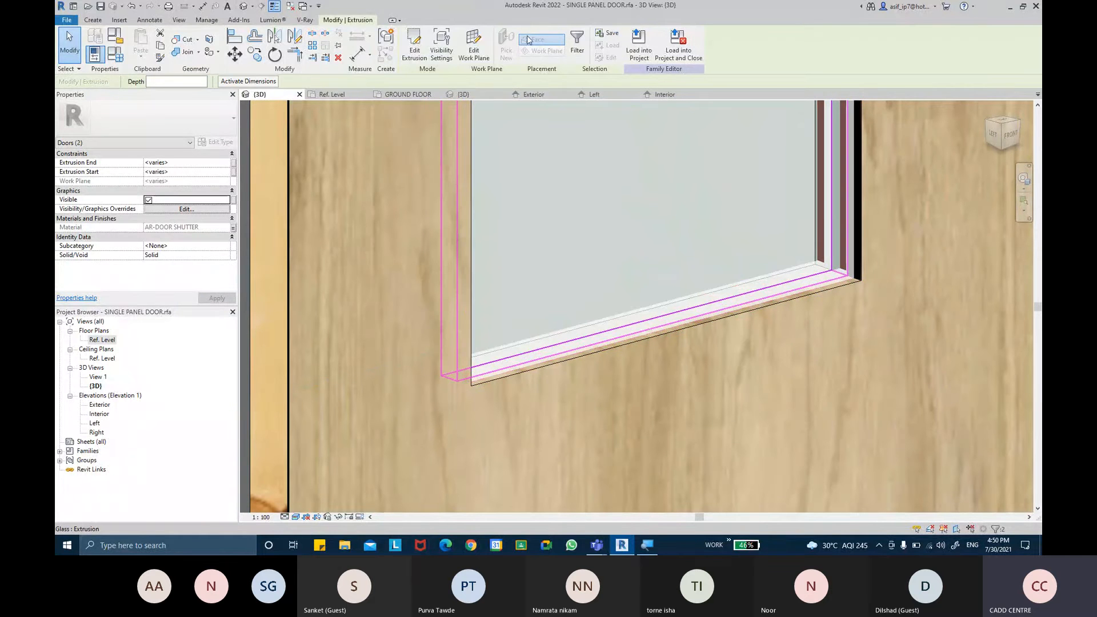
{"action": "left_click", "coordinate": [439, 53]}
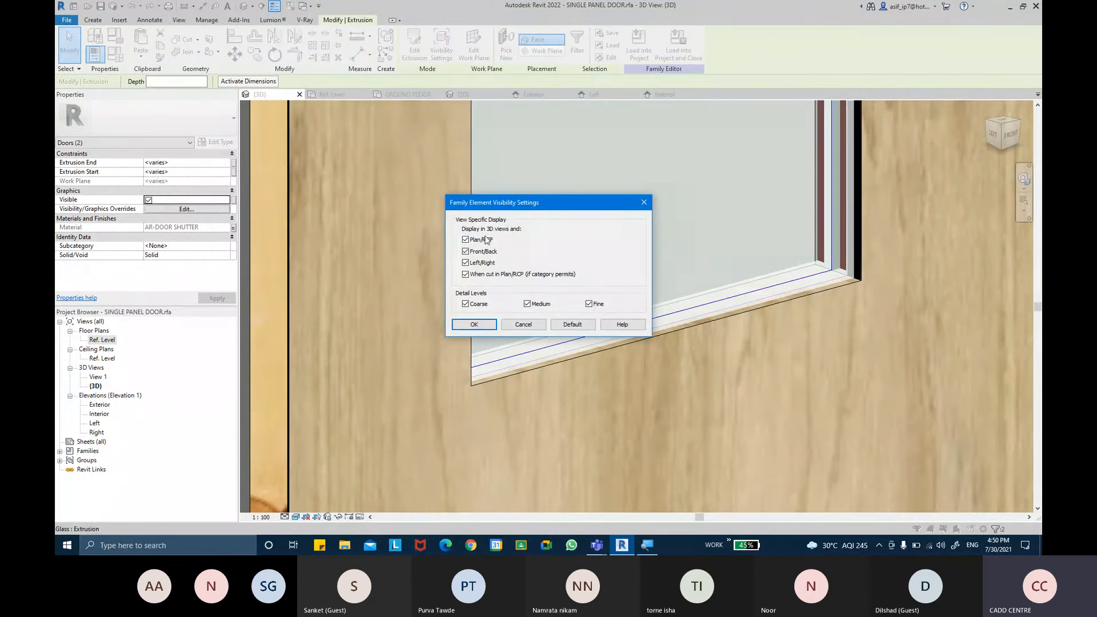
{"action": "left_click", "coordinate": [474, 325]}
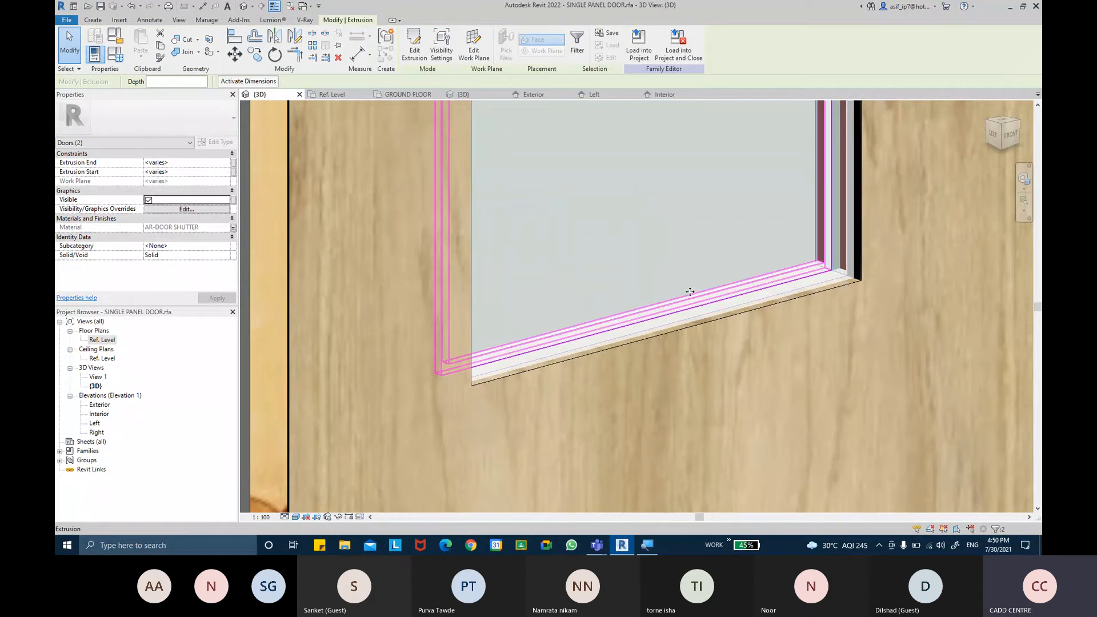
{"action": "scroll", "coordinate": [685, 291], "scroll_direction": "down", "scroll_amount": 4}
{"action": "key", "text": "Escape"}
{"action": "middle_click_drag", "start_coordinate": [681, 280], "coordinate": [530, 258]}
{"action": "scroll", "coordinate": [530, 258], "scroll_direction": "down", "scroll_amount": 4}
{"action": "middle_click_drag", "start_coordinate": [637, 290], "coordinate": [196, 327], "text": "shift"}
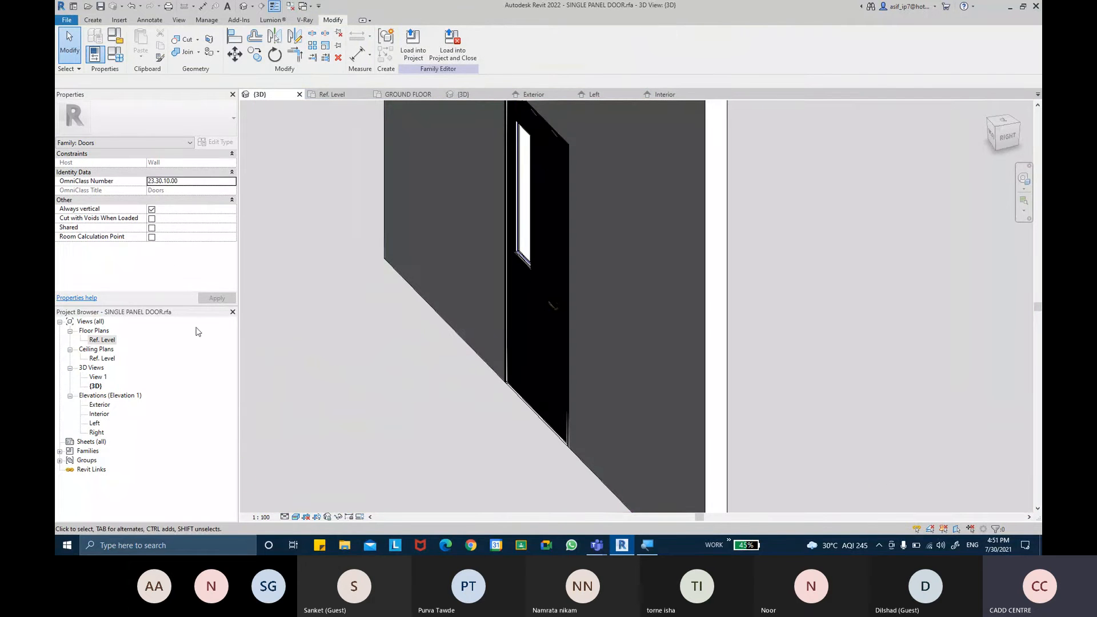
Load the door family into Project2 from its Ref. Level plan, overwriting the existing version and its parameter values.
{"action": "double_click", "coordinate": [103, 340]}
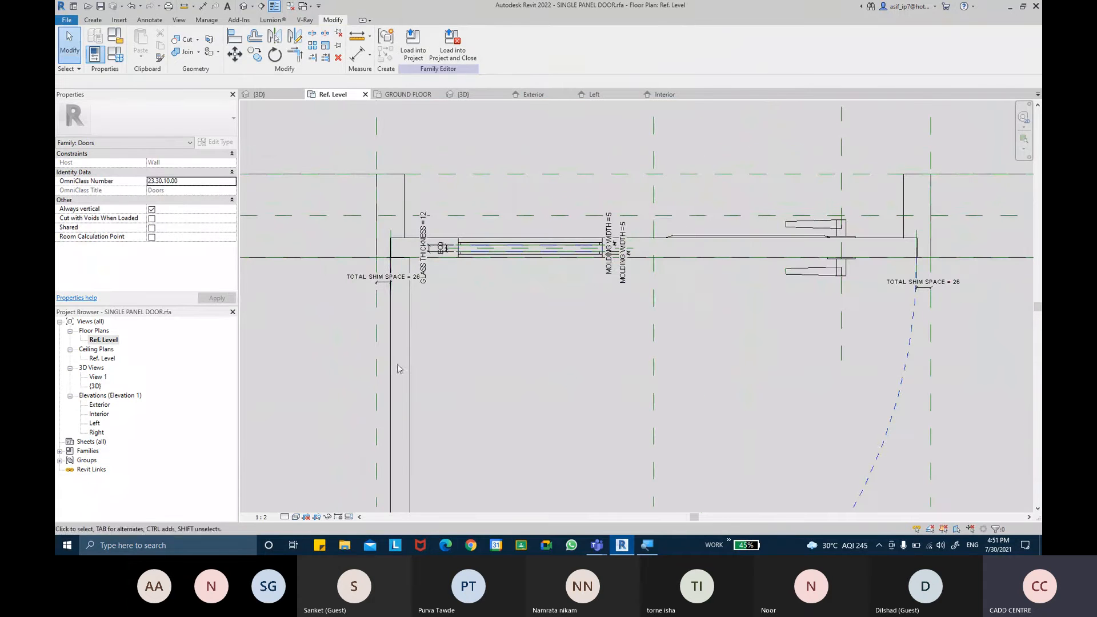
{"action": "scroll", "coordinate": [401, 371], "scroll_direction": "down", "scroll_amount": 3}
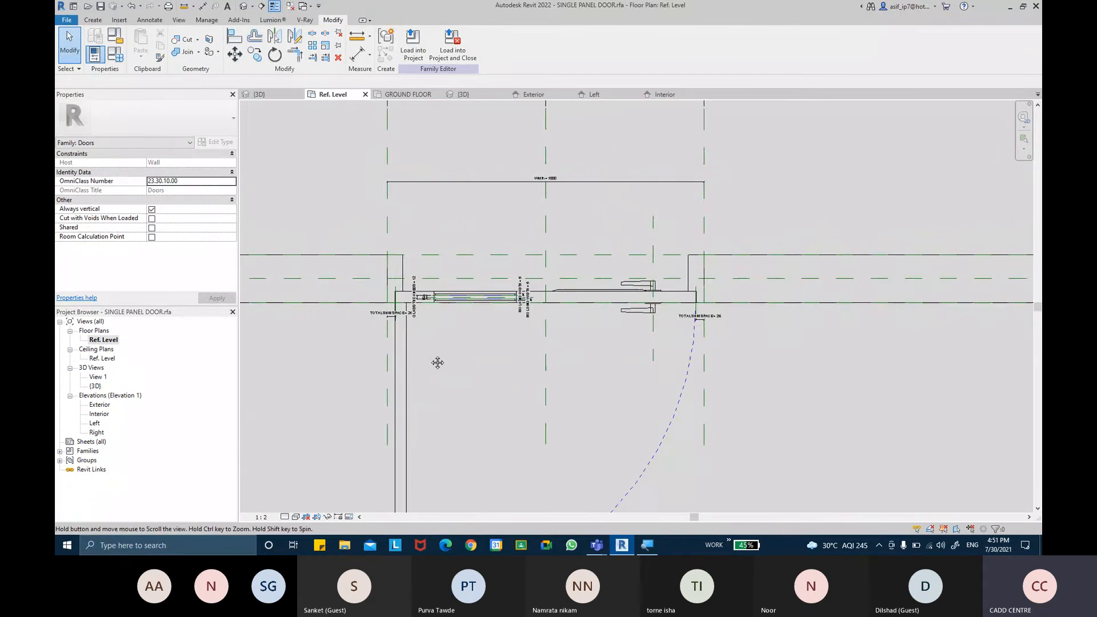
{"action": "left_click", "coordinate": [412, 43]}
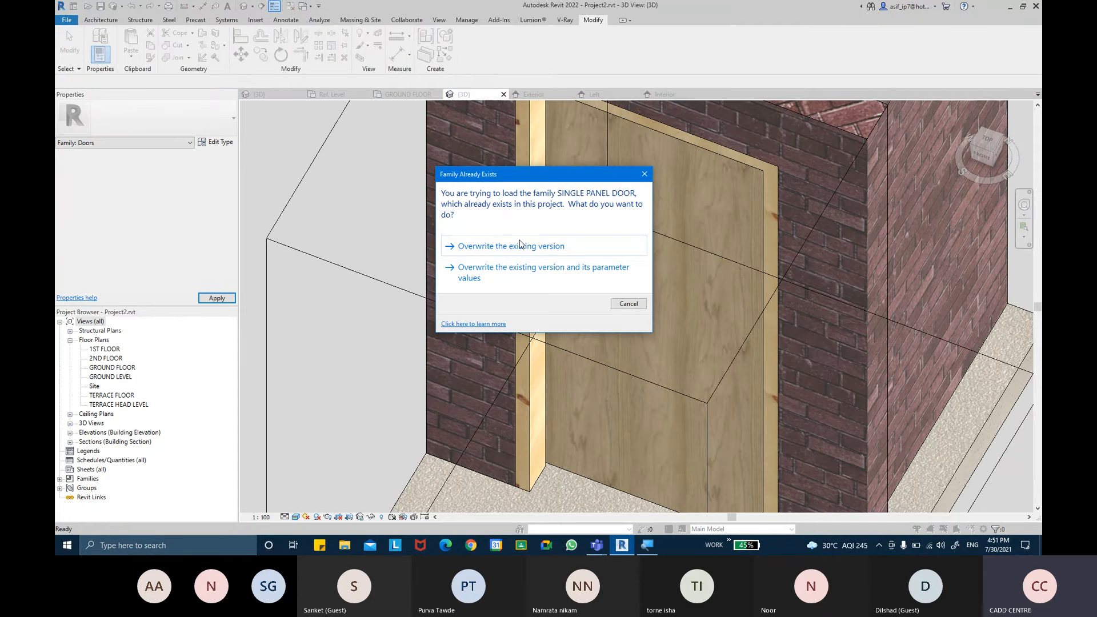
{"action": "left_click", "coordinate": [526, 275]}
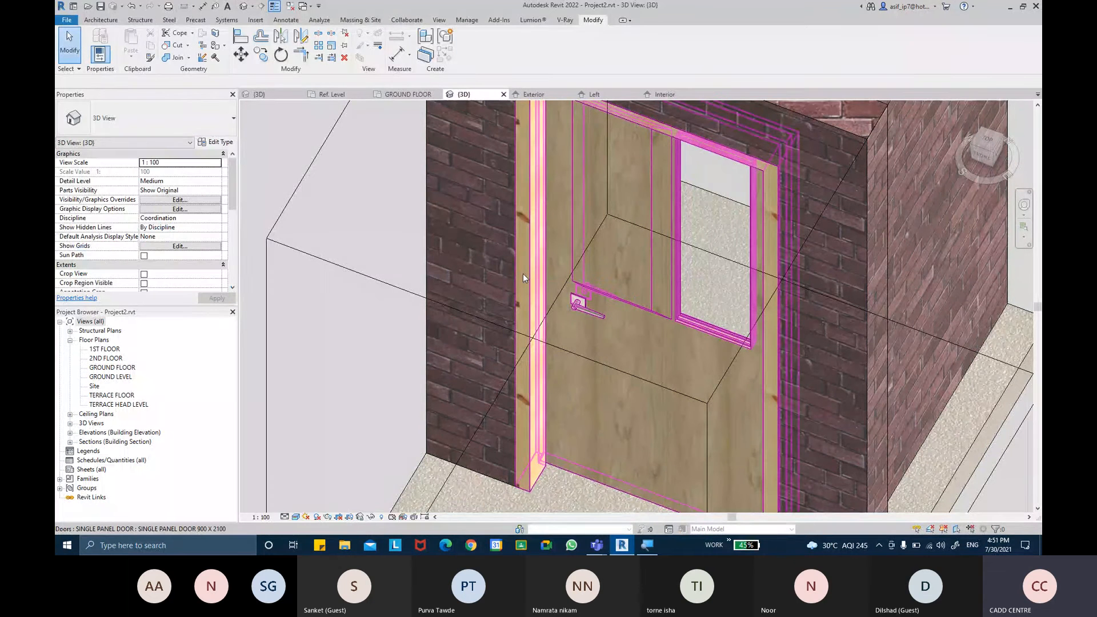
Examine the updated door's glass pane, molding frames and raised panel up close in the project's 3D view.
{"action": "middle_click_drag", "start_coordinate": [522, 273], "coordinate": [659, 323], "text": "shift"}
{"action": "scroll", "coordinate": [659, 323], "scroll_direction": "up", "scroll_amount": 5}
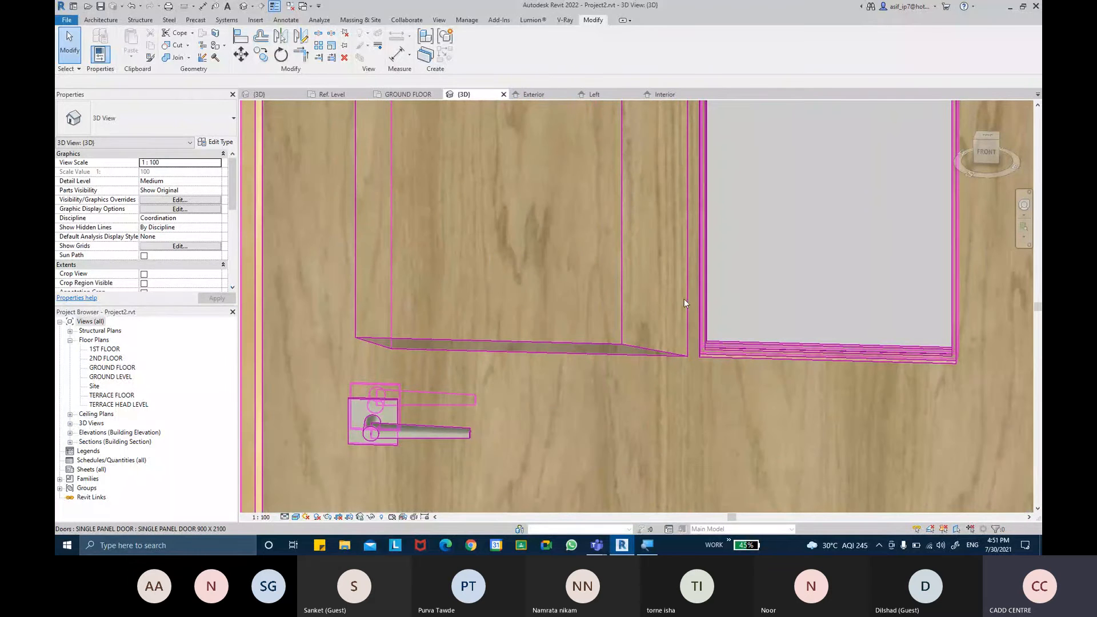
{"action": "scroll", "coordinate": [619, 284], "scroll_direction": "down", "scroll_amount": 3}
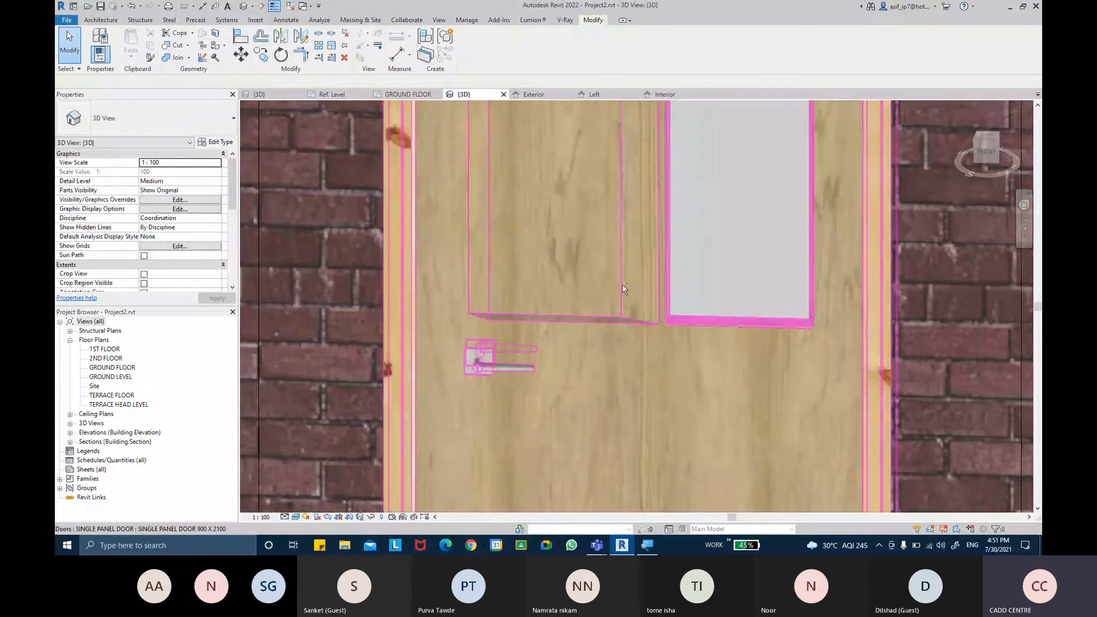
{"action": "middle_click_drag", "start_coordinate": [622, 288], "coordinate": [615, 359], "text": "shift"}
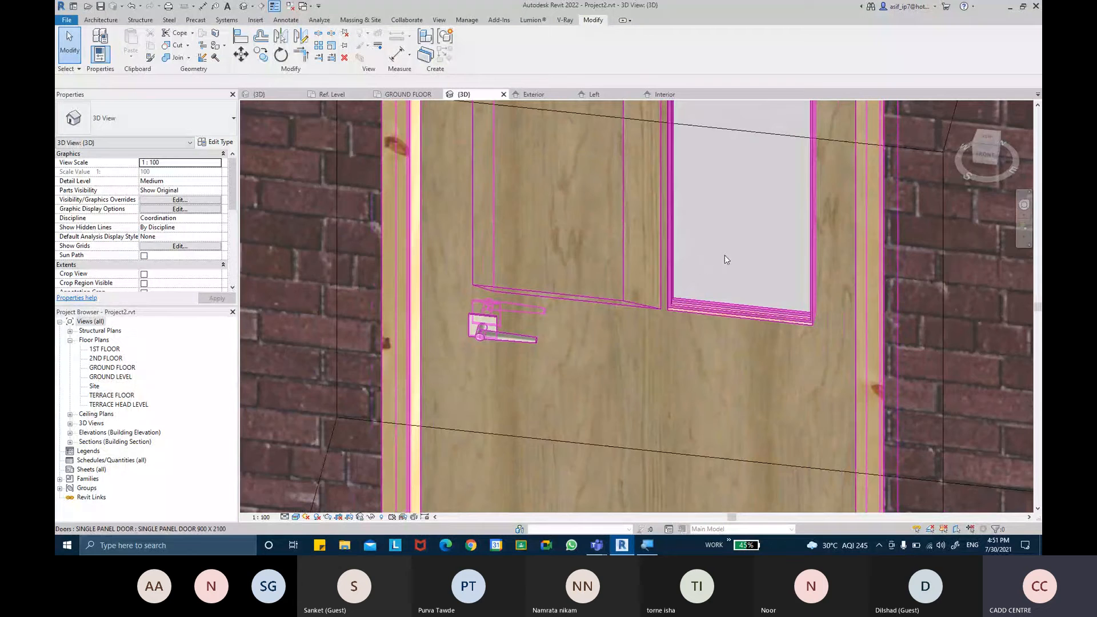
{"action": "scroll", "coordinate": [724, 256], "scroll_direction": "down", "scroll_amount": 4}
{"action": "middle_click_drag", "start_coordinate": [701, 362], "coordinate": [738, 273], "text": "shift"}
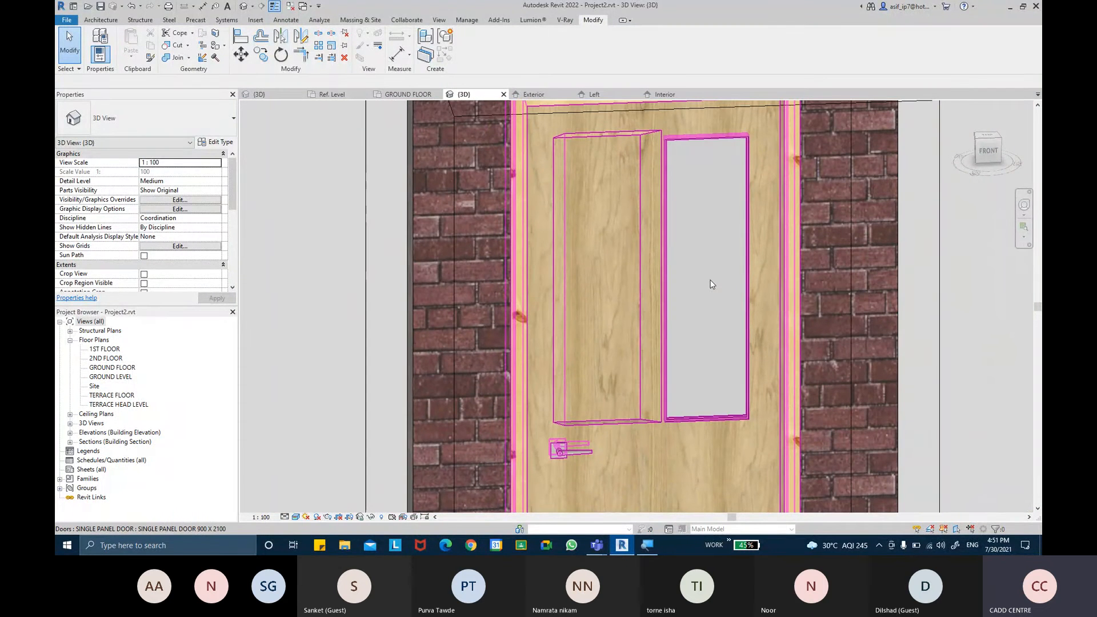
{"action": "middle_click_drag", "start_coordinate": [709, 290], "coordinate": [698, 298]}
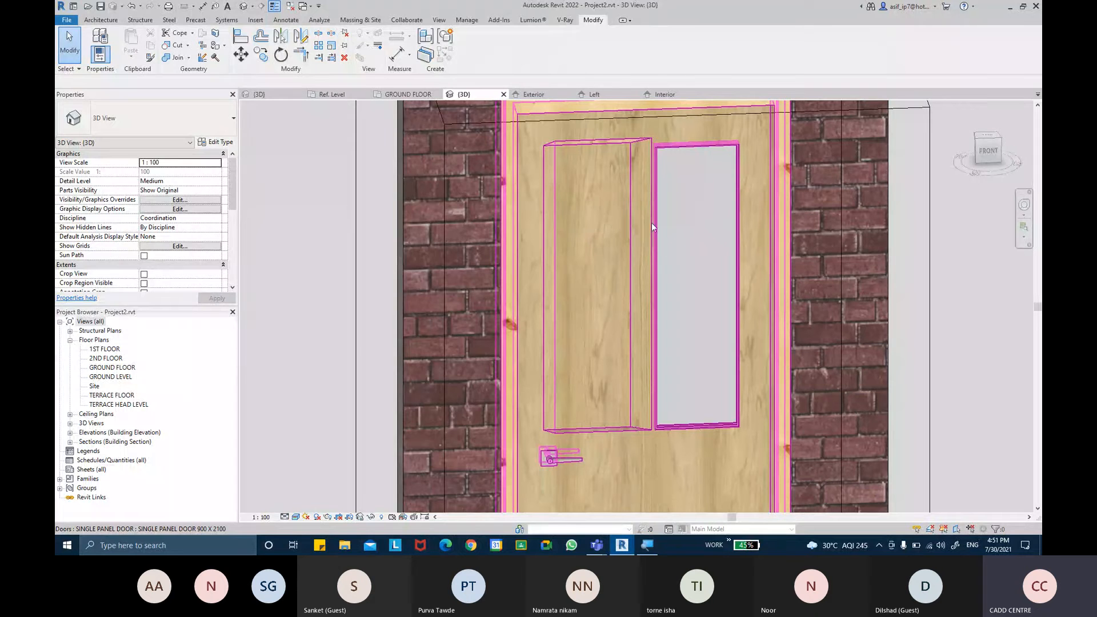
{"action": "middle_click_drag", "start_coordinate": [694, 251], "coordinate": [702, 451], "text": "shift"}
{"action": "scroll", "coordinate": [674, 412], "scroll_direction": "up", "scroll_amount": 8}
{"action": "scroll", "coordinate": [619, 351], "scroll_direction": "up", "scroll_amount": 1}
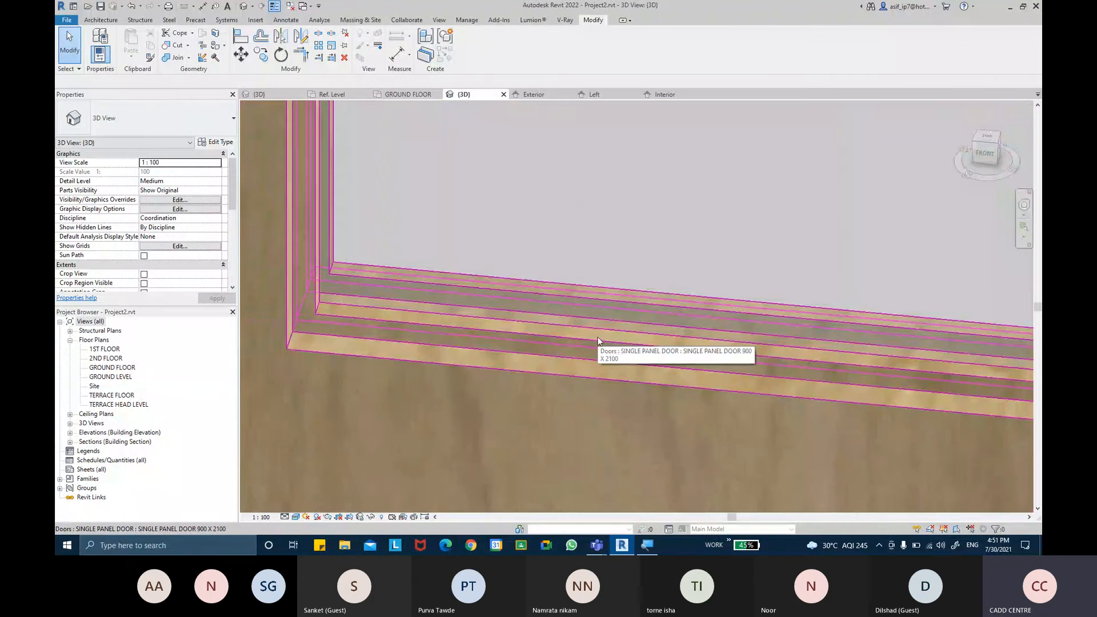
{"action": "scroll", "coordinate": [597, 337], "scroll_direction": "up", "scroll_amount": 3}
{"action": "scroll", "coordinate": [595, 331], "scroll_direction": "down", "scroll_amount": 10}
{"action": "mouse_move", "coordinate": [555, 292]}
{"action": "middle_mouse_down"}
{"action": "mouse_move", "coordinate": [571, 334]}
{"action": "mouse_move", "coordinate": [571, 290]}
{"action": "middle_mouse_up"}
{"action": "scroll", "coordinate": [571, 334], "scroll_direction": "down", "scroll_amount": 4}
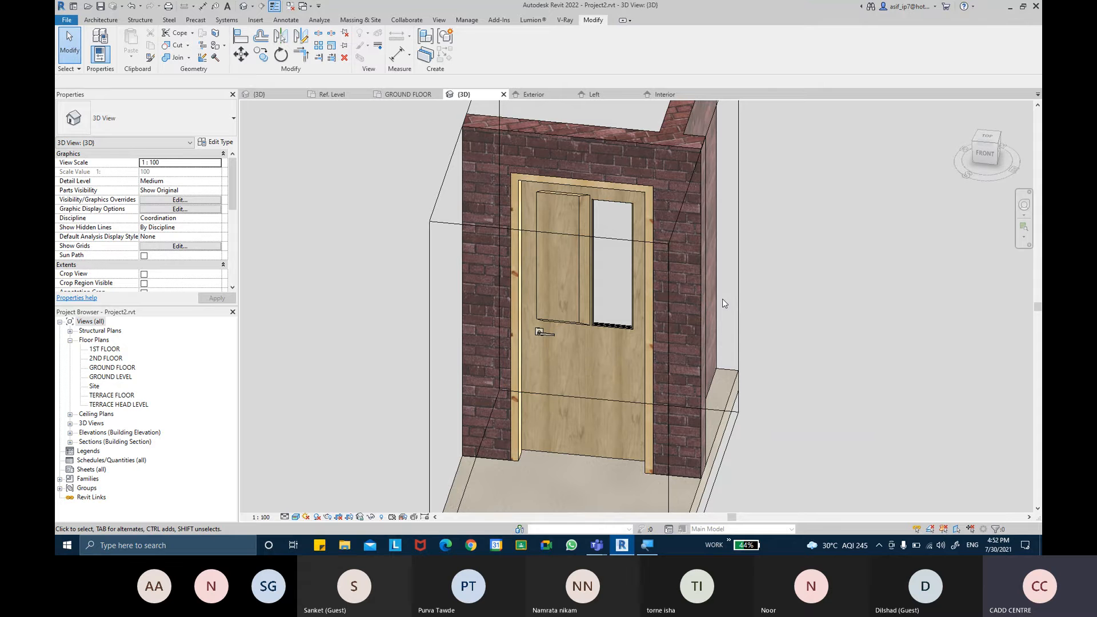
Inspect the door in the GROUND FLOOR plan and open its family for editing.
{"action": "double_click", "coordinate": [107, 369]}
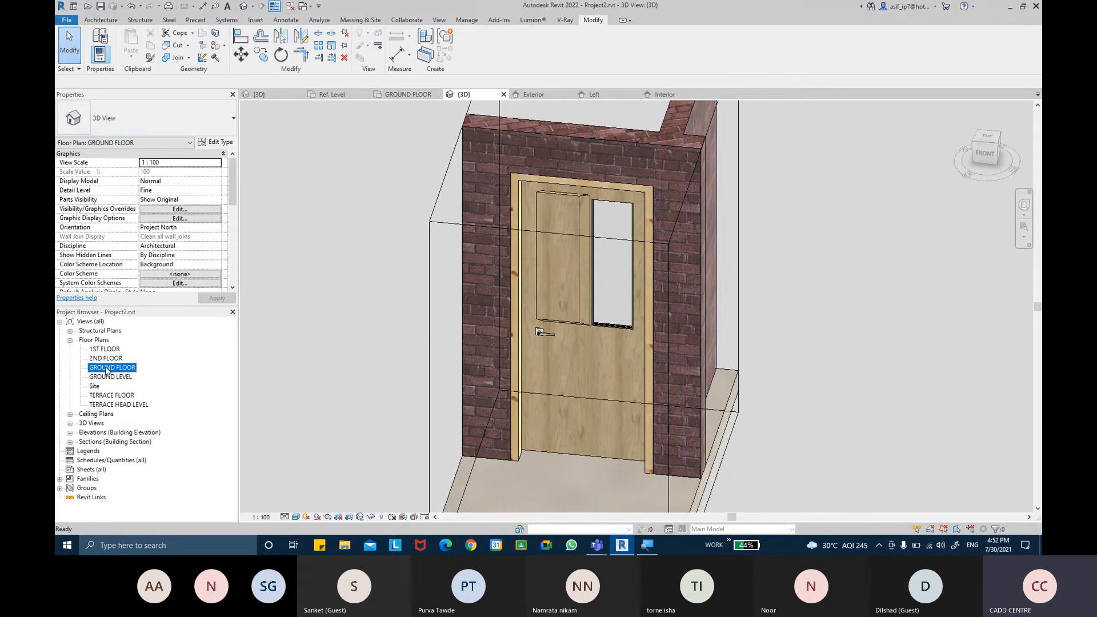
{"action": "scroll", "coordinate": [568, 336], "scroll_direction": "up", "scroll_amount": 2}
{"action": "scroll", "coordinate": [570, 337], "scroll_direction": "up", "scroll_amount": 2}
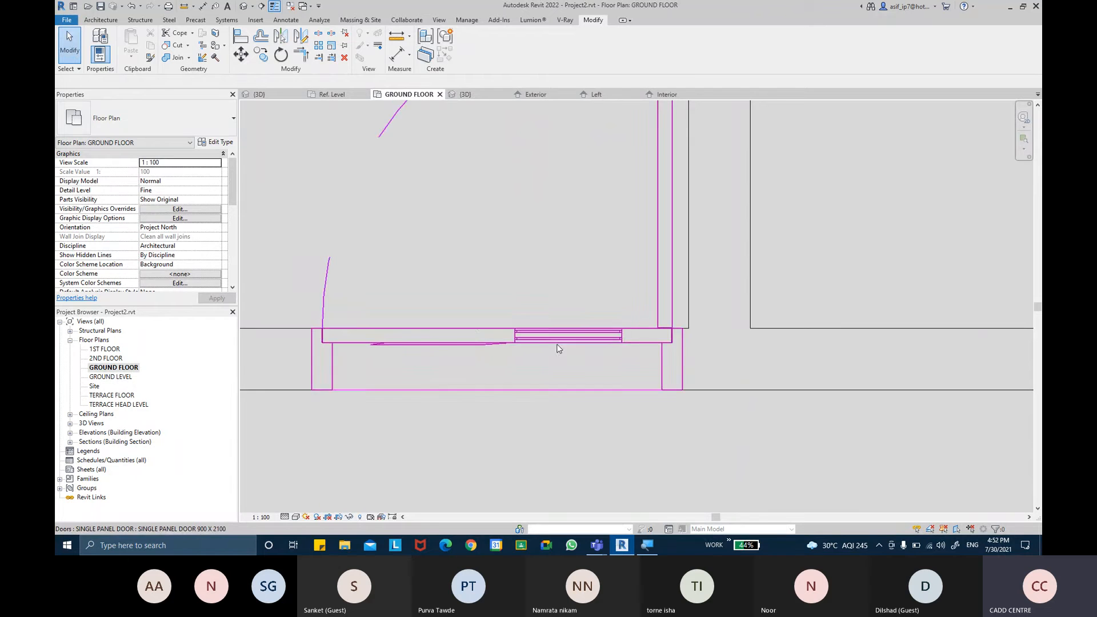
{"action": "key", "text": "ctrl"}
{"action": "key", "text": "ctrl"}
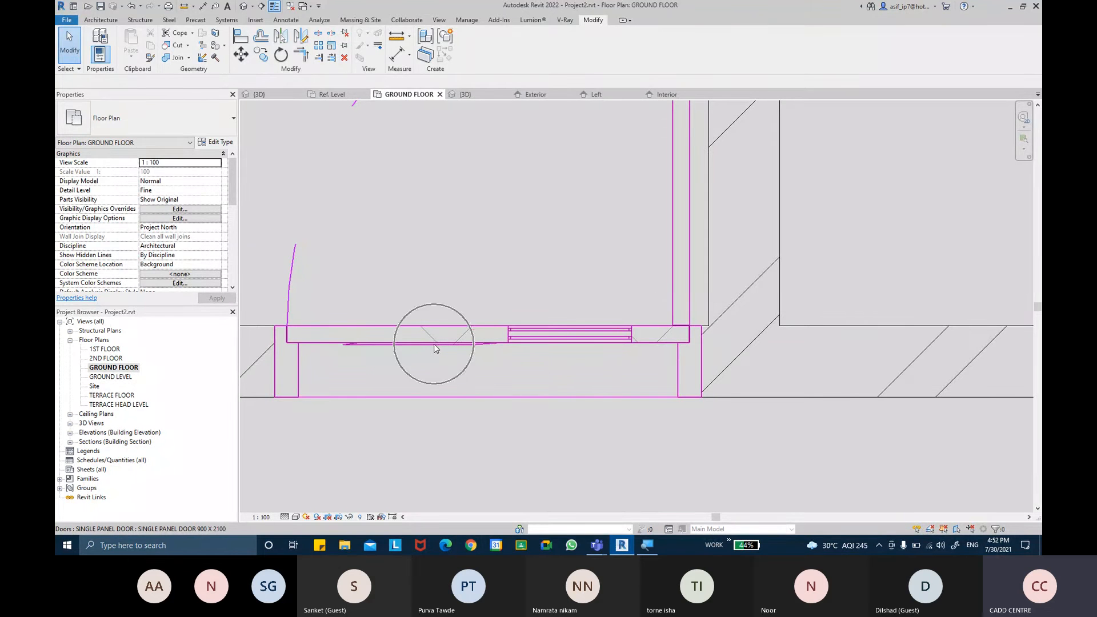
{"action": "left_click", "coordinate": [436, 345]}
{"action": "left_click", "coordinate": [473, 60]}
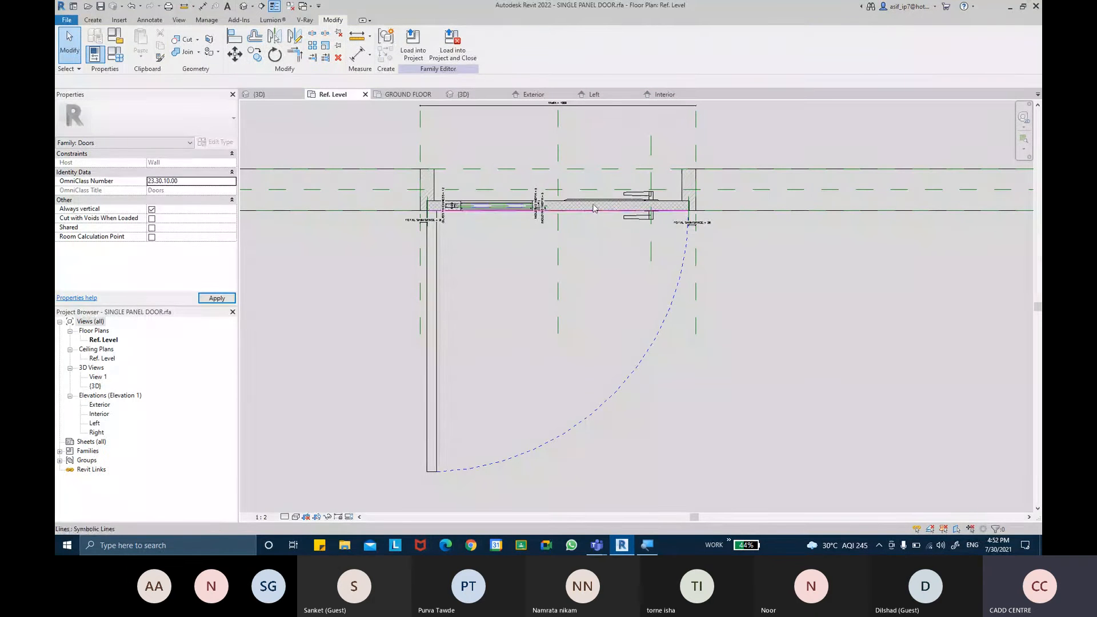
In the family's 3D view, turn off the door panel extrusion's display when cut in Plan/RCP.
{"action": "left_click", "coordinate": [248, 8]}
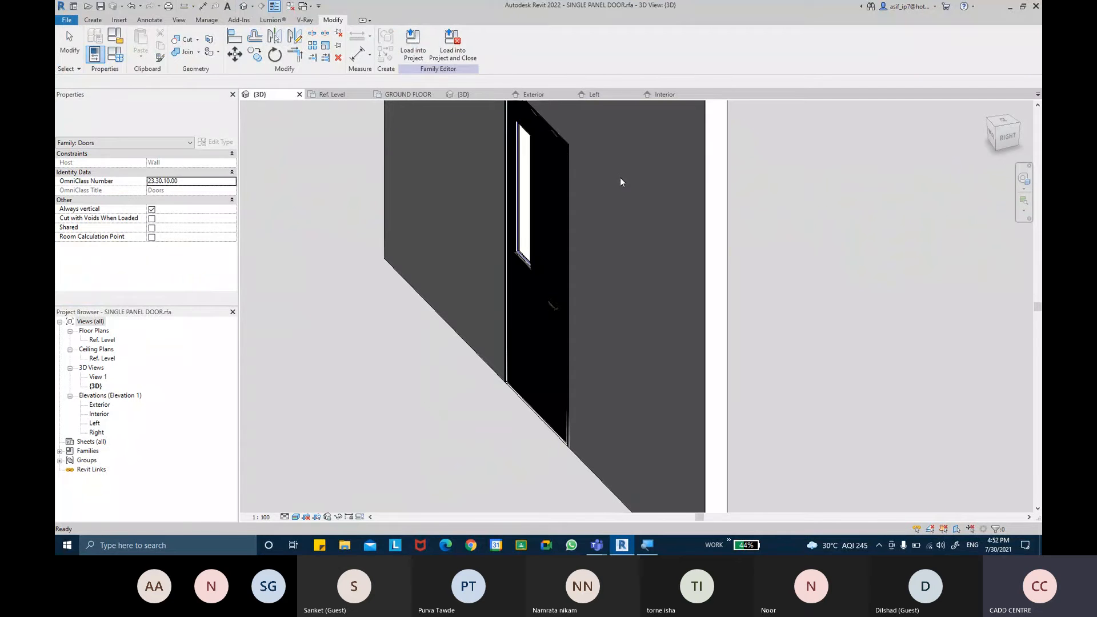
{"action": "left_click", "coordinate": [522, 399]}
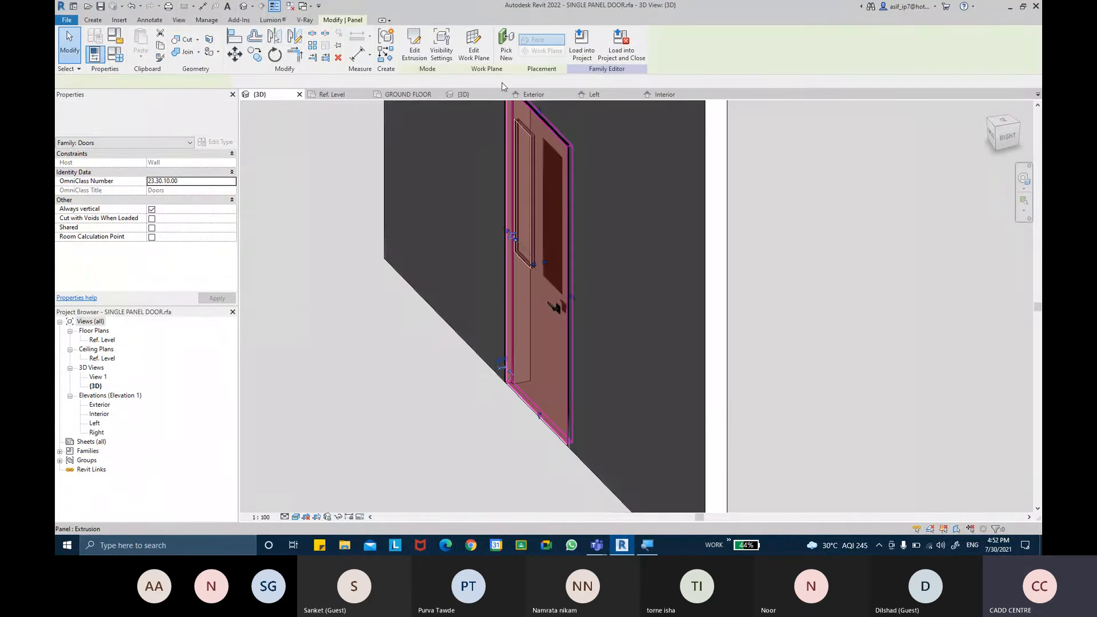
{"action": "left_click", "coordinate": [441, 50]}
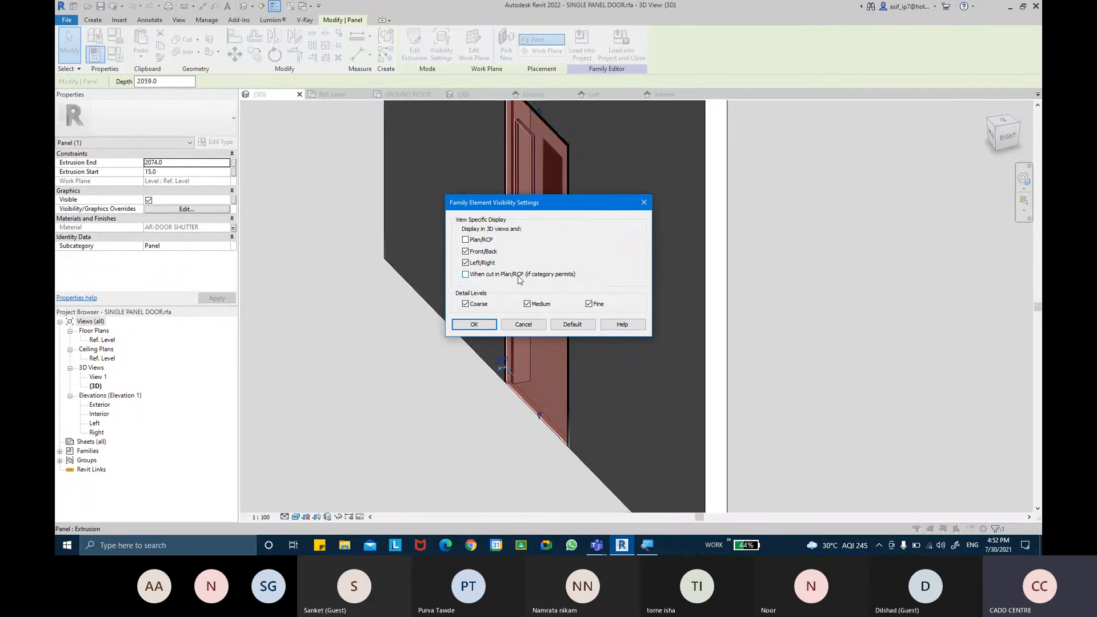
{"action": "left_click", "coordinate": [489, 327]}
Turn off the swept blend panel's display when cut in Plan/RCP.
{"action": "middle_click_drag", "start_coordinate": [490, 331], "coordinate": [754, 300], "text": "shift"}
{"action": "left_click", "coordinate": [717, 435]}
{"action": "middle_click_drag", "start_coordinate": [649, 447], "coordinate": [909, 438], "text": "shift"}
{"action": "left_click", "coordinate": [501, 241]}
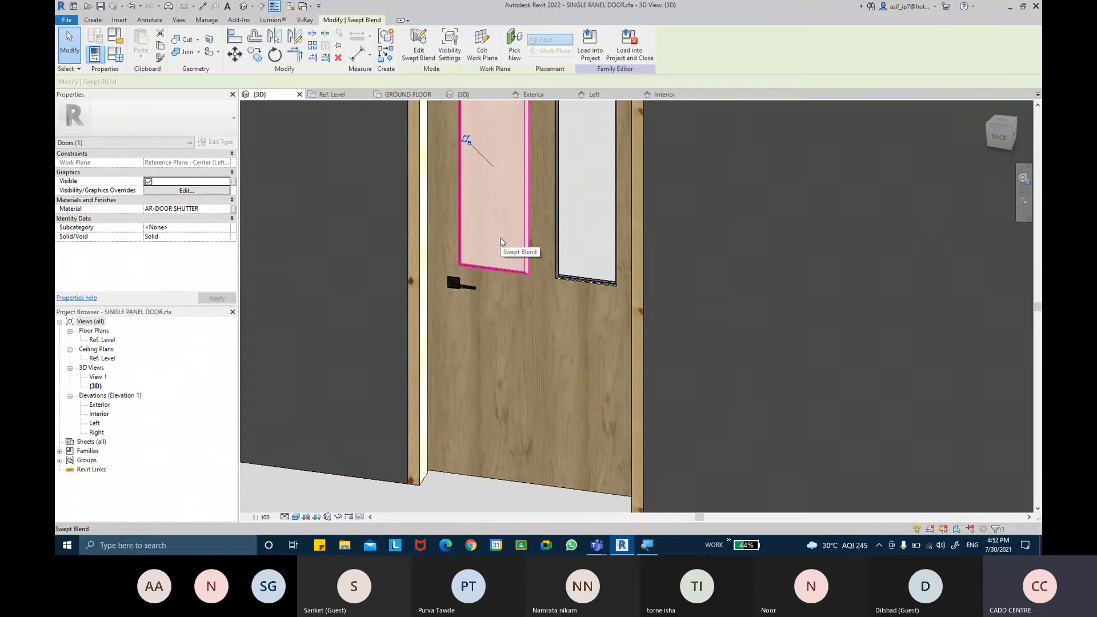
{"action": "left_click", "coordinate": [449, 52]}
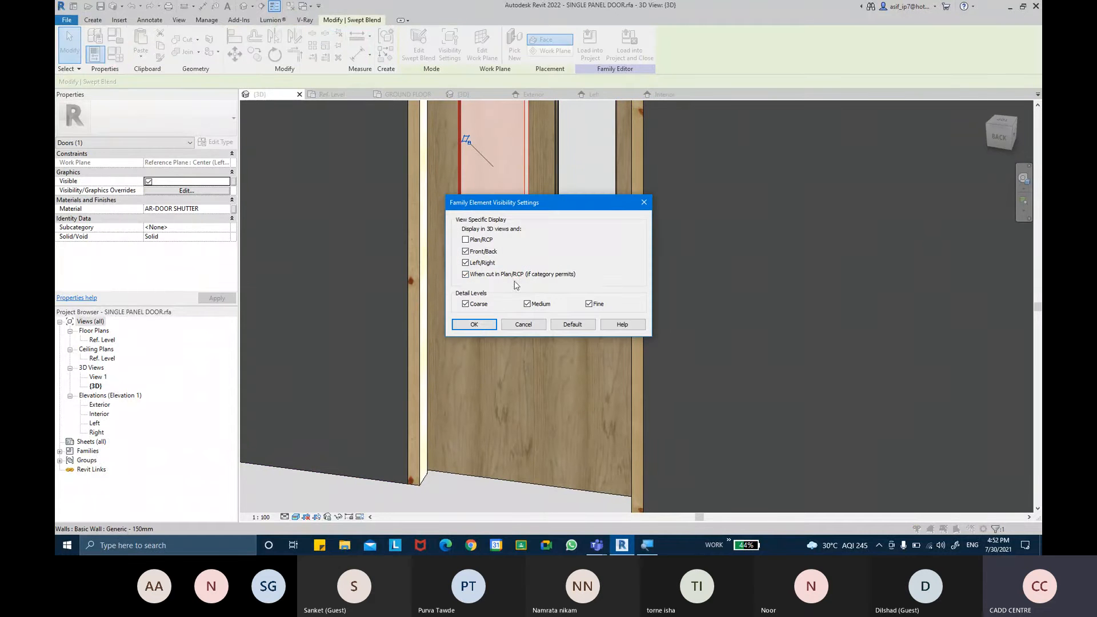
{"action": "left_click", "coordinate": [474, 324]}
Select both molding frames around the glass and turn off their display when cut in Plan/RCP.
{"action": "scroll", "coordinate": [554, 328], "scroll_direction": "up", "scroll_amount": 5}
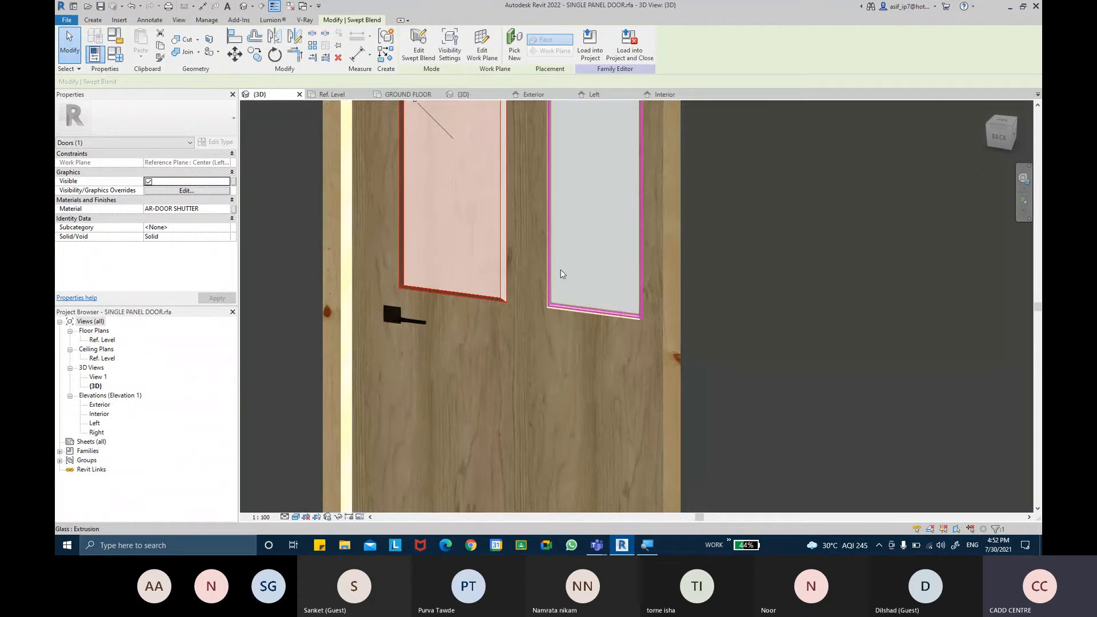
{"action": "left_click", "coordinate": [543, 350]}
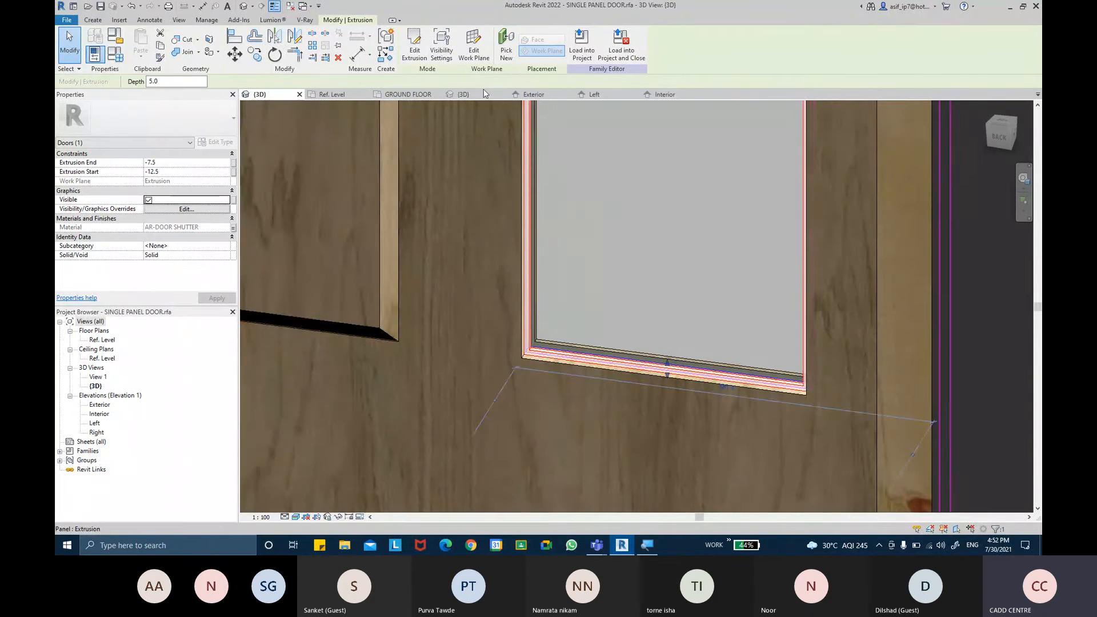
{"action": "middle_click_drag", "start_coordinate": [680, 341], "coordinate": [537, 359], "text": "shift"}
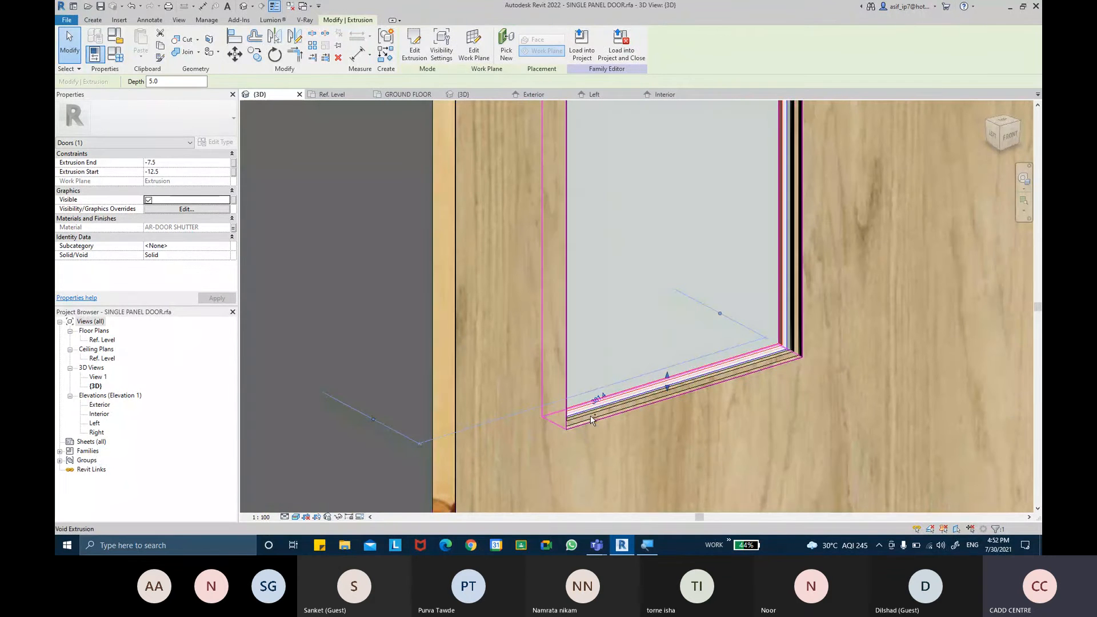
{"action": "scroll", "coordinate": [783, 357], "scroll_direction": "up", "scroll_amount": 3}
{"action": "left_click", "coordinate": [792, 352], "text": "ctrl"}
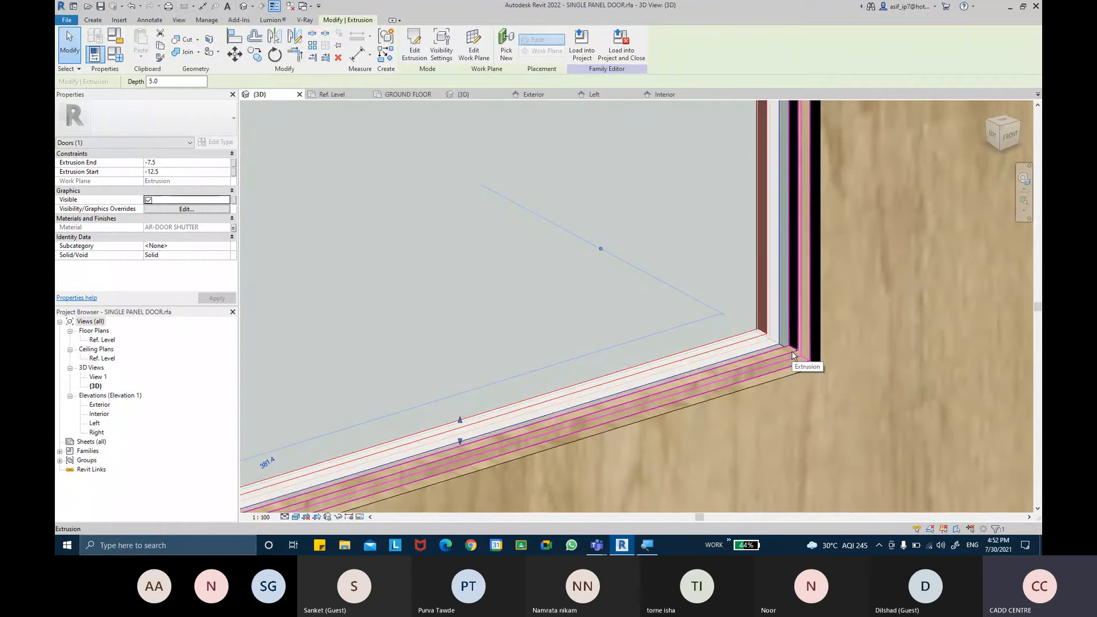
{"action": "left_click", "coordinate": [441, 45]}
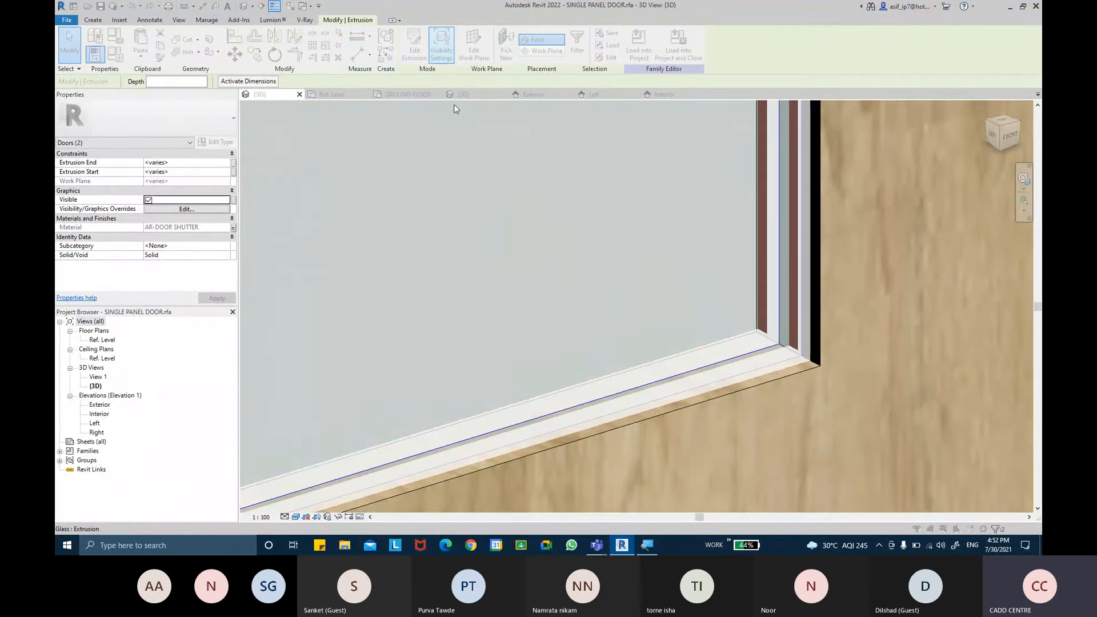
{"action": "left_click", "coordinate": [474, 324]}
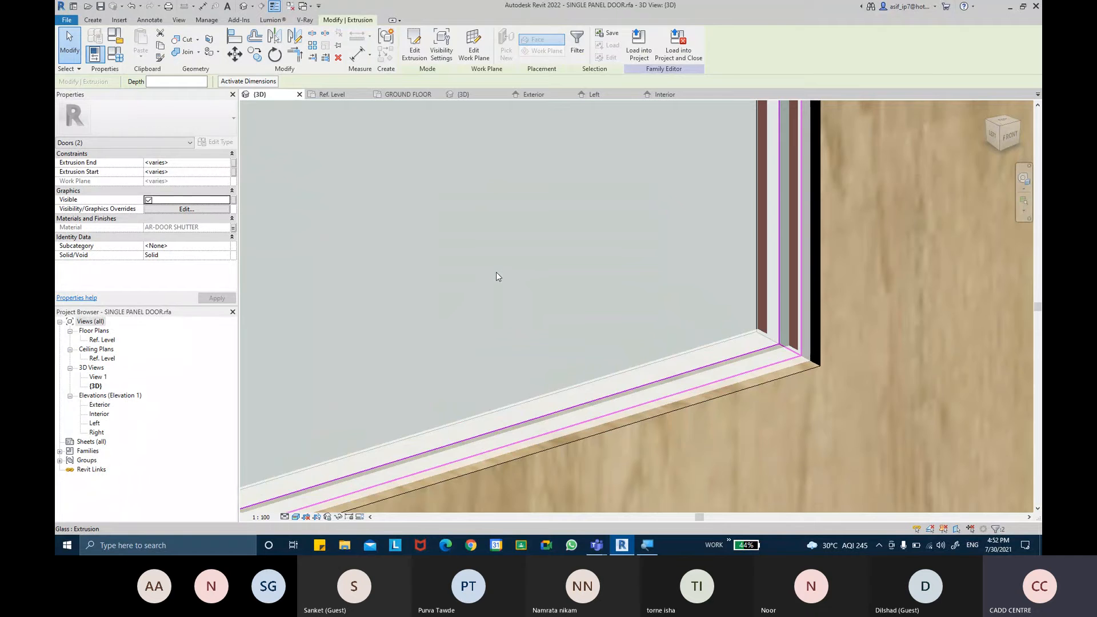
Turn off the glass pane's display when cut in Plan/RCP.
{"action": "left_click", "coordinate": [496, 271]}
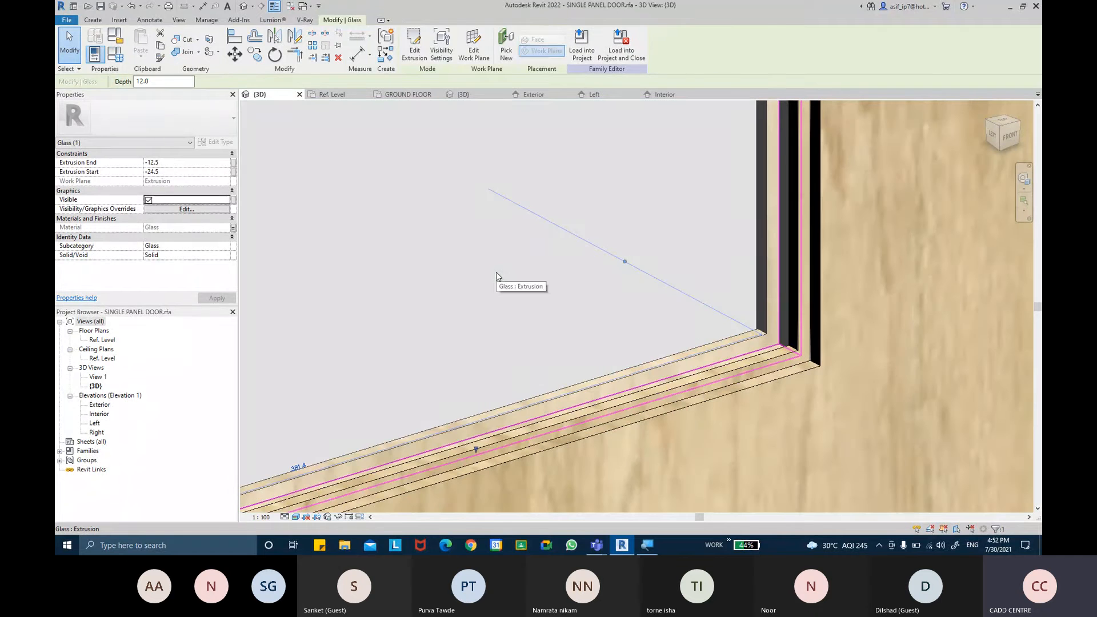
{"action": "left_click", "coordinate": [435, 58]}
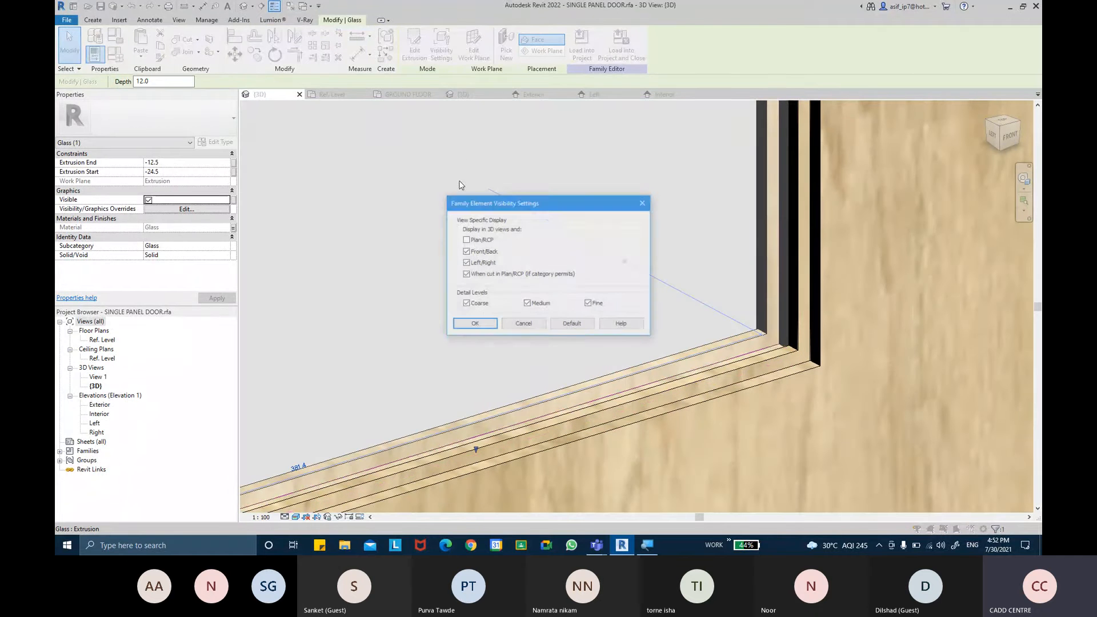
{"action": "left_click", "coordinate": [474, 323]}
Reload the edited door family into the project, overwriting the existing version and its parameter values.
{"action": "scroll", "coordinate": [485, 316], "scroll_direction": "down", "scroll_amount": 6}
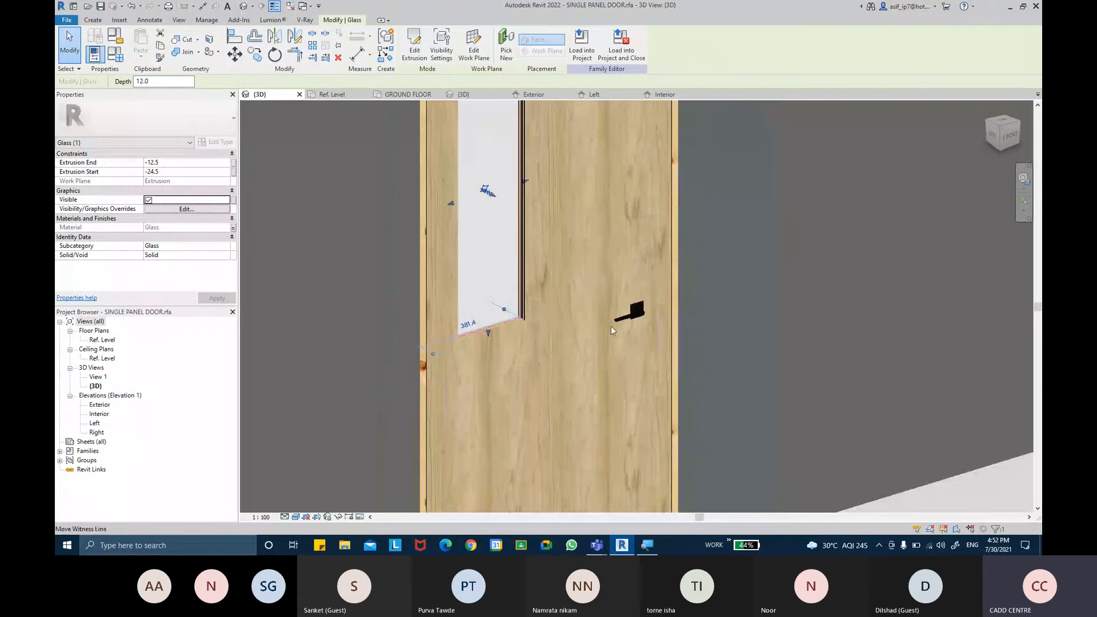
{"action": "left_click", "coordinate": [618, 320]}
{"action": "middle_click_drag", "start_coordinate": [510, 318], "coordinate": [621, 318], "text": "shift"}
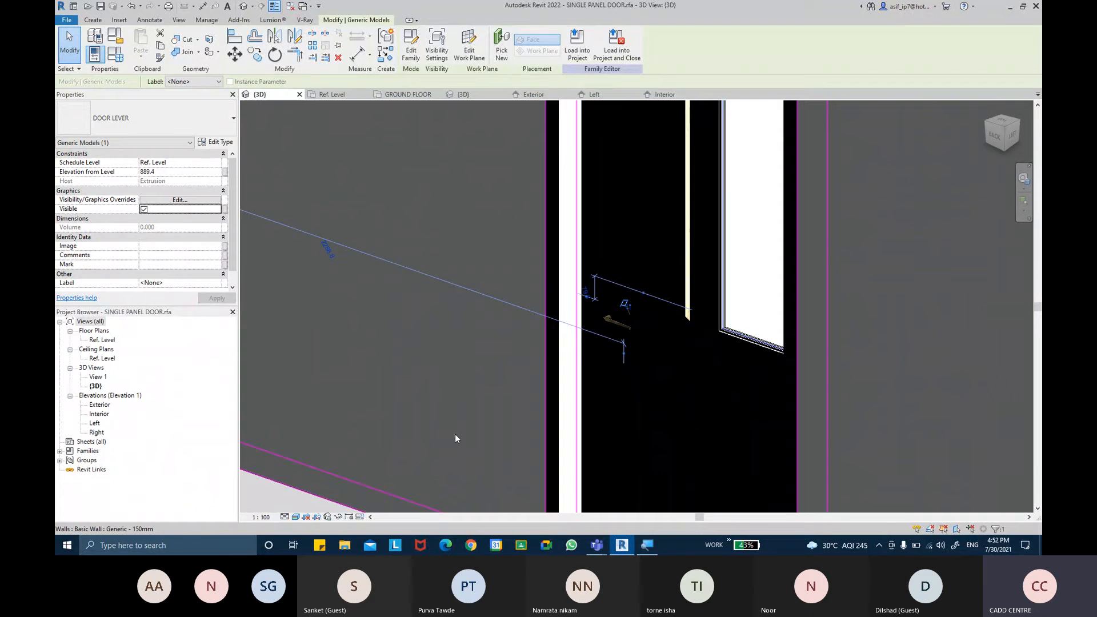
{"action": "middle_click_drag", "start_coordinate": [454, 433], "coordinate": [440, 305]}
{"action": "left_click", "coordinate": [426, 461]}
{"action": "left_click", "coordinate": [413, 43]}
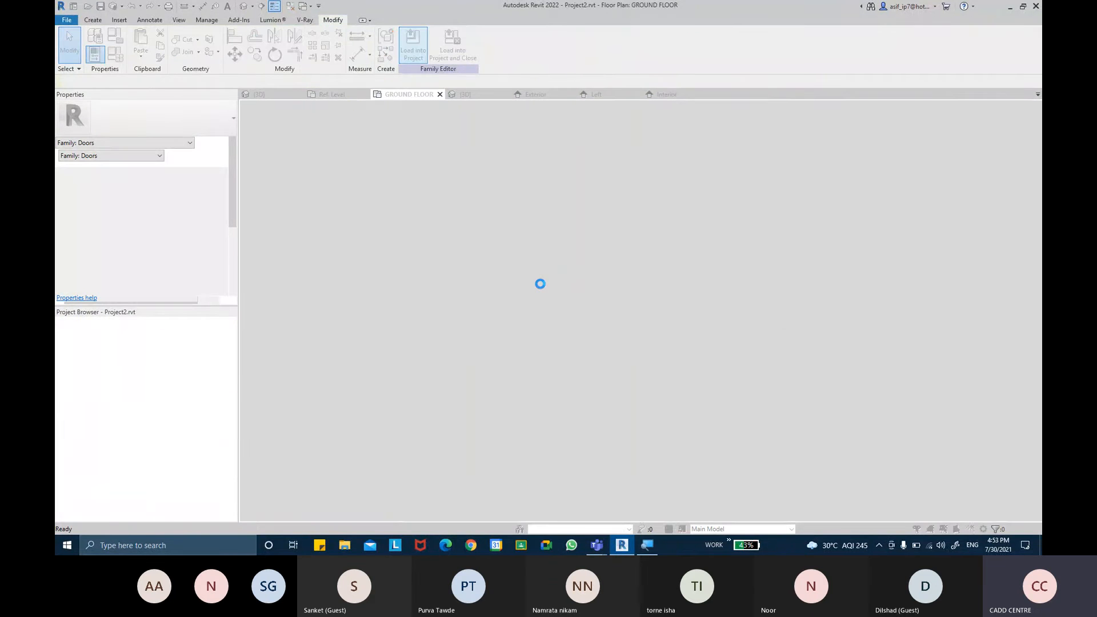
{"action": "left_click", "coordinate": [542, 278]}
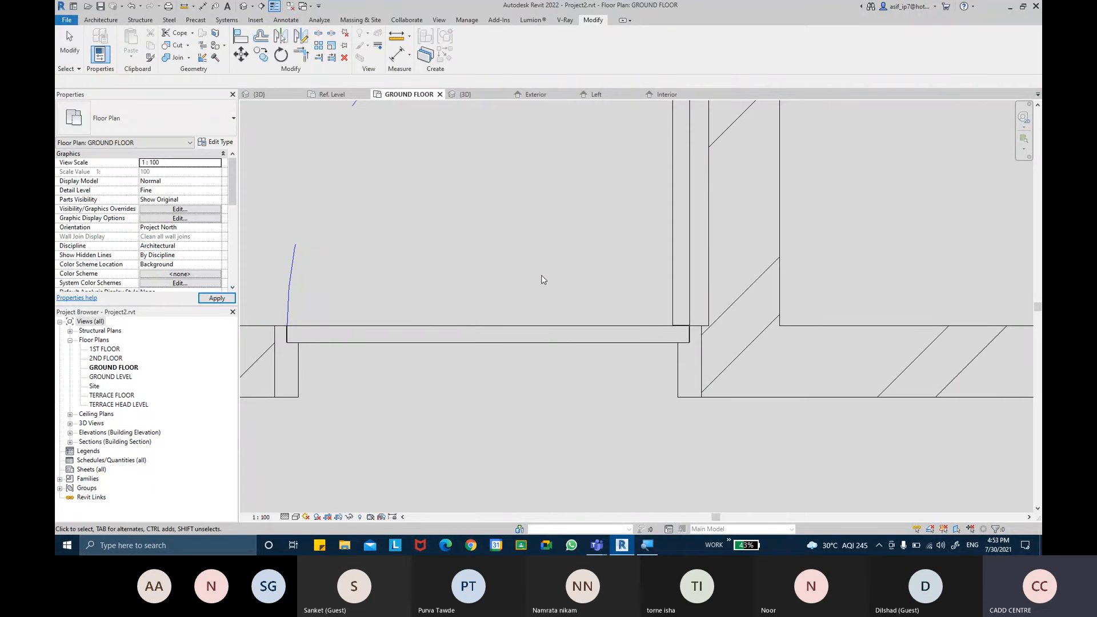
Set the GROUND FLOOR plan's view scale to 1:20 and select the single panel door.
{"action": "scroll", "coordinate": [540, 275], "scroll_direction": "down", "scroll_amount": 2}
{"action": "mouse_move", "coordinate": [552, 239]}
{"action": "middle_mouse_down"}
{"action": "mouse_move", "coordinate": [543, 286]}
{"action": "mouse_move", "coordinate": [552, 365]}
{"action": "middle_mouse_up"}
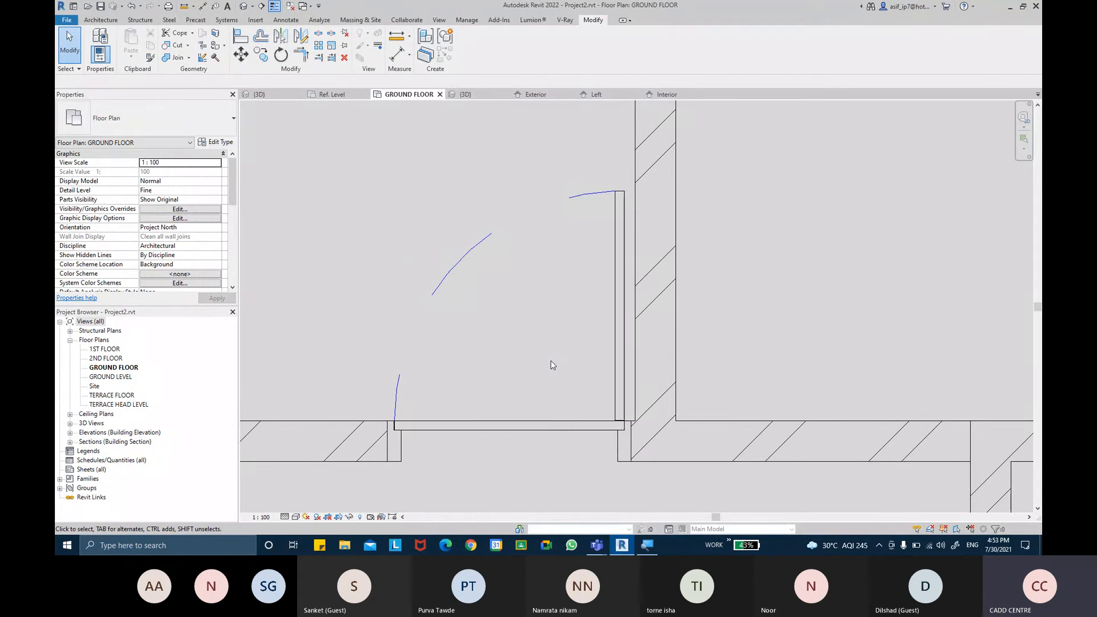
{"action": "scroll", "coordinate": [509, 355], "scroll_direction": "down", "scroll_amount": 2}
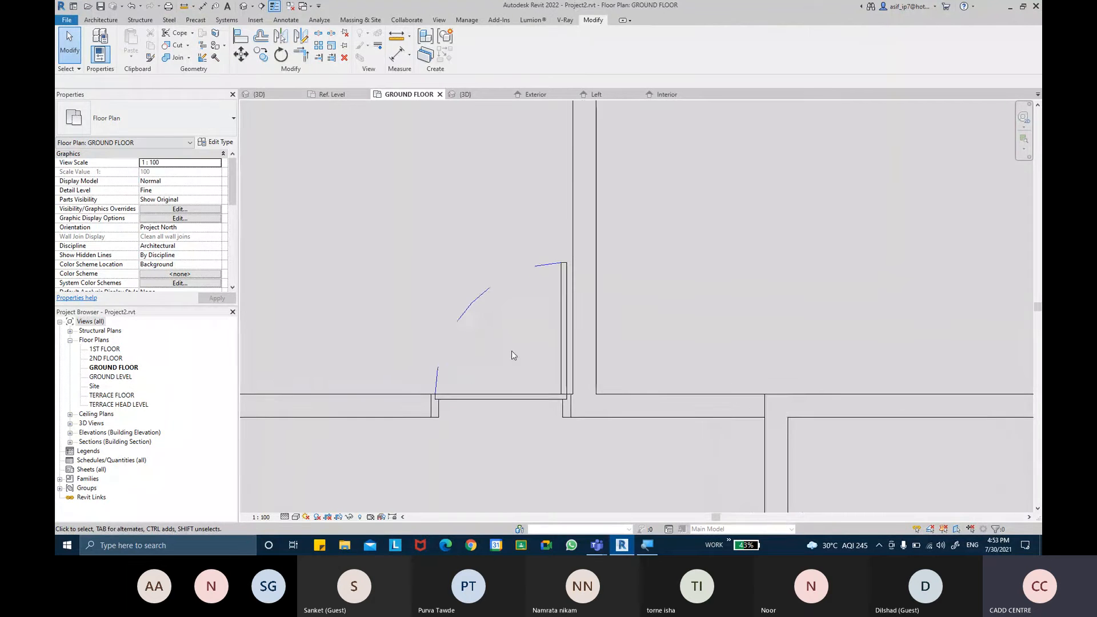
{"action": "left_click", "coordinate": [262, 516]}
{"action": "left_click", "coordinate": [289, 421]}
{"action": "scroll", "coordinate": [533, 361], "scroll_direction": "up", "scroll_amount": 2}
{"action": "middle_click_drag", "start_coordinate": [535, 363], "coordinate": [583, 326]}
{"action": "scroll", "coordinate": [674, 361], "scroll_direction": "down", "scroll_amount": 2}
{"action": "left_click", "coordinate": [600, 273]}
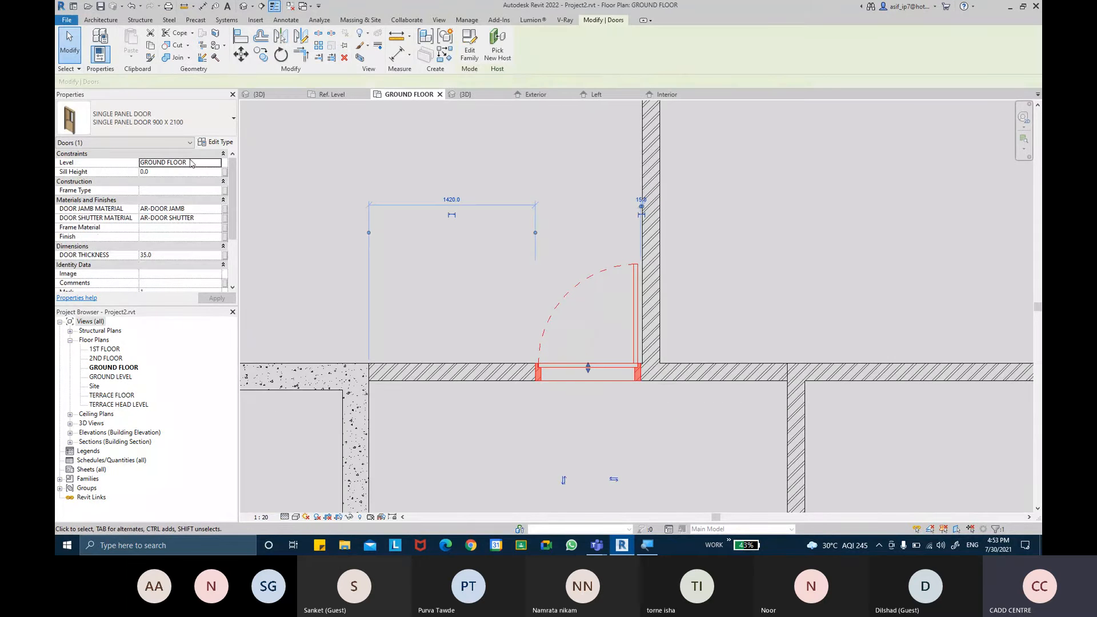
Review the single panel door's type parameters, including its lever, lock, glass and molding dimensions.
{"action": "left_click", "coordinate": [213, 142]}
{"action": "scroll", "coordinate": [563, 249], "scroll_direction": "down", "scroll_amount": 4}
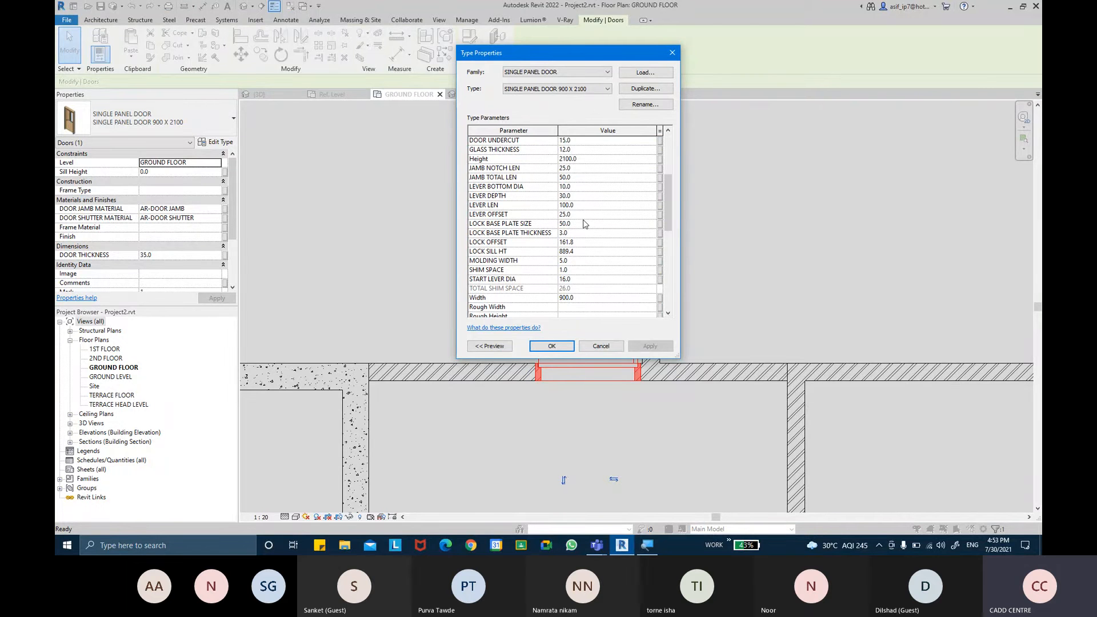
{"action": "left_click", "coordinate": [563, 345]}
{"action": "left_click", "coordinate": [734, 255]}
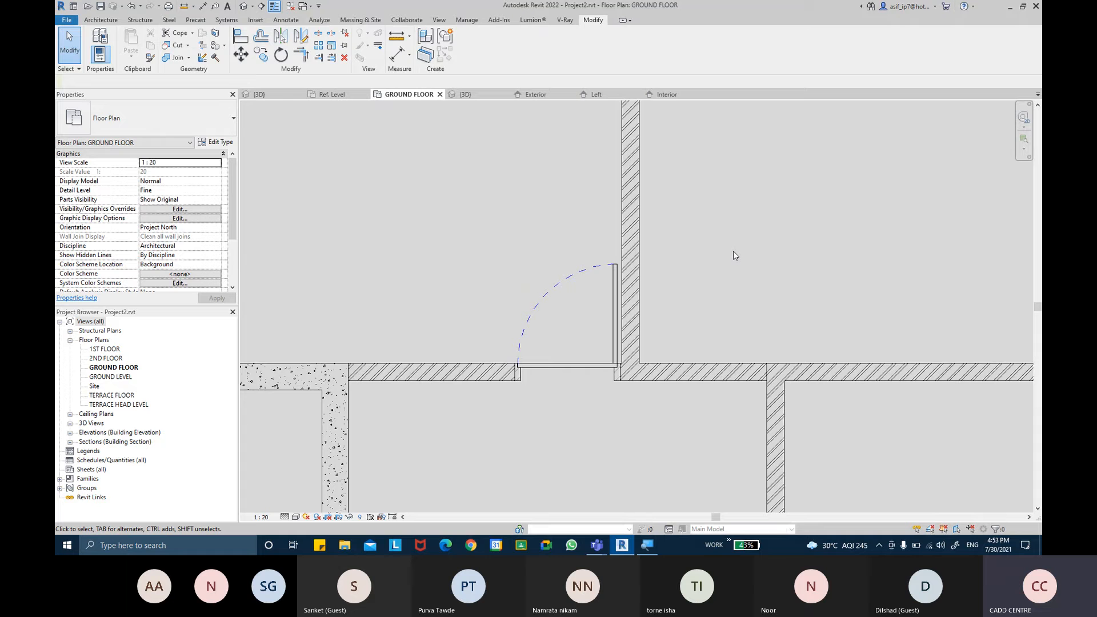
Start placing a window and browse to the US library's Windows folder to load a family.
{"action": "left_click", "coordinate": [100, 20]}
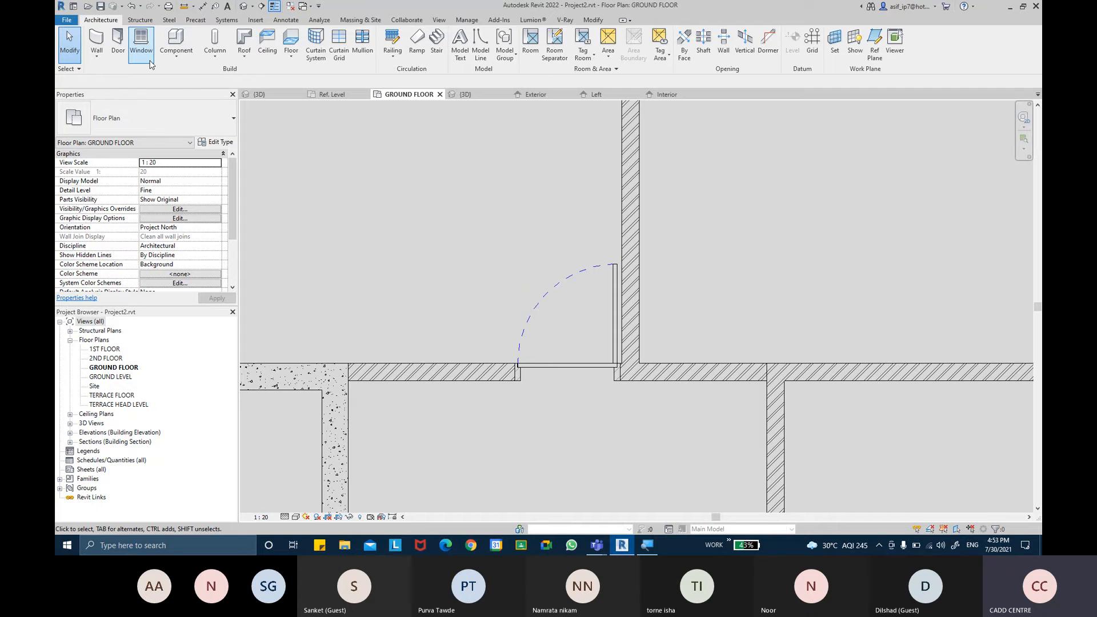
{"action": "left_click", "coordinate": [143, 52]}
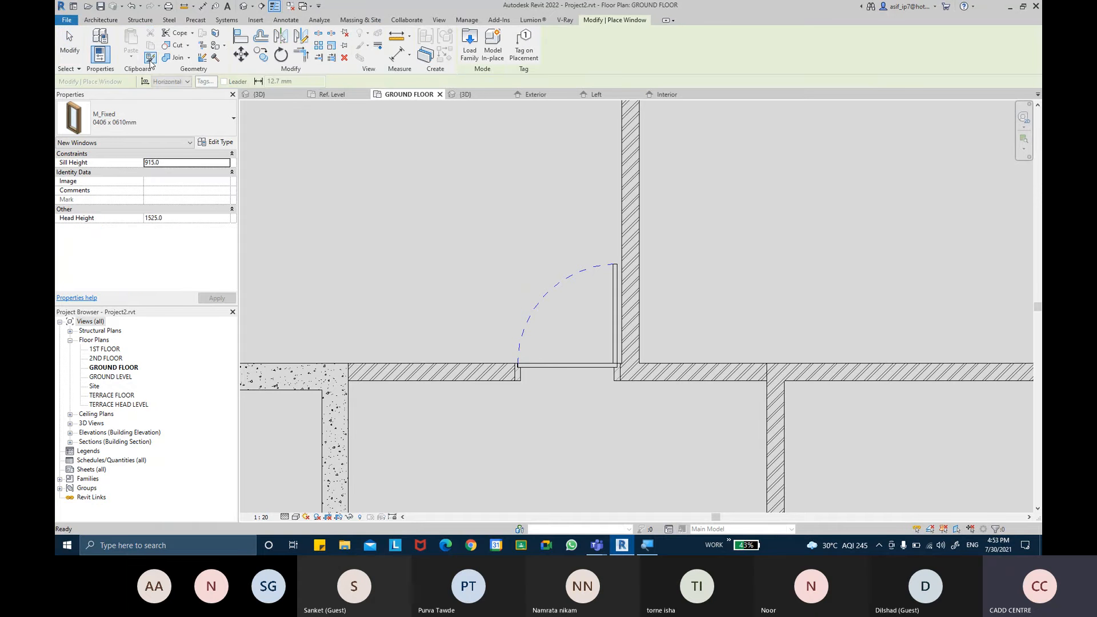
{"action": "left_click", "coordinate": [467, 54]}
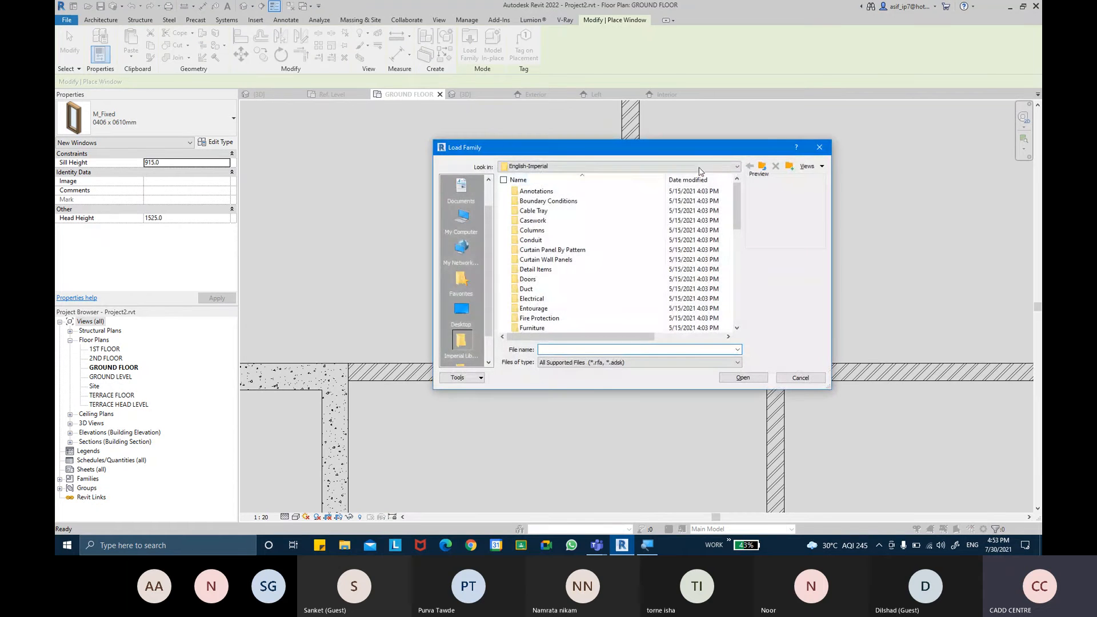
{"action": "left_click", "coordinate": [761, 167]}
{"action": "double_click", "coordinate": [557, 210]}
{"action": "double_click", "coordinate": [558, 210]}
{"action": "scroll", "coordinate": [566, 285], "scroll_direction": "down", "scroll_amount": 3}
{"action": "scroll", "coordinate": [567, 286], "scroll_direction": "down", "scroll_amount": 6}
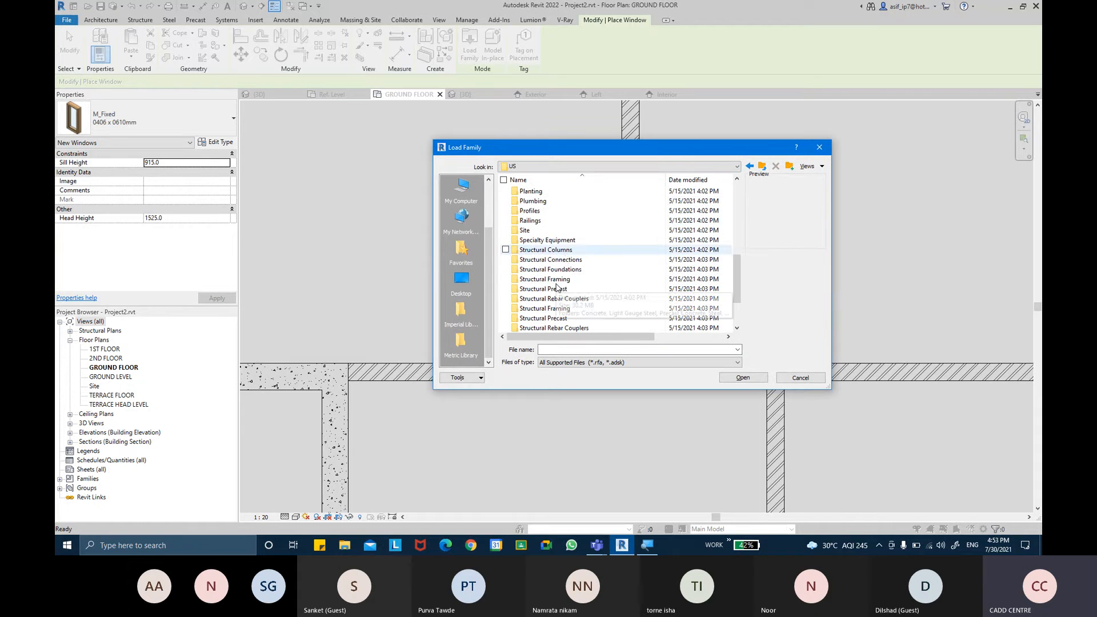
{"action": "left_click", "coordinate": [544, 320]}
{"action": "double_click", "coordinate": [544, 321]}
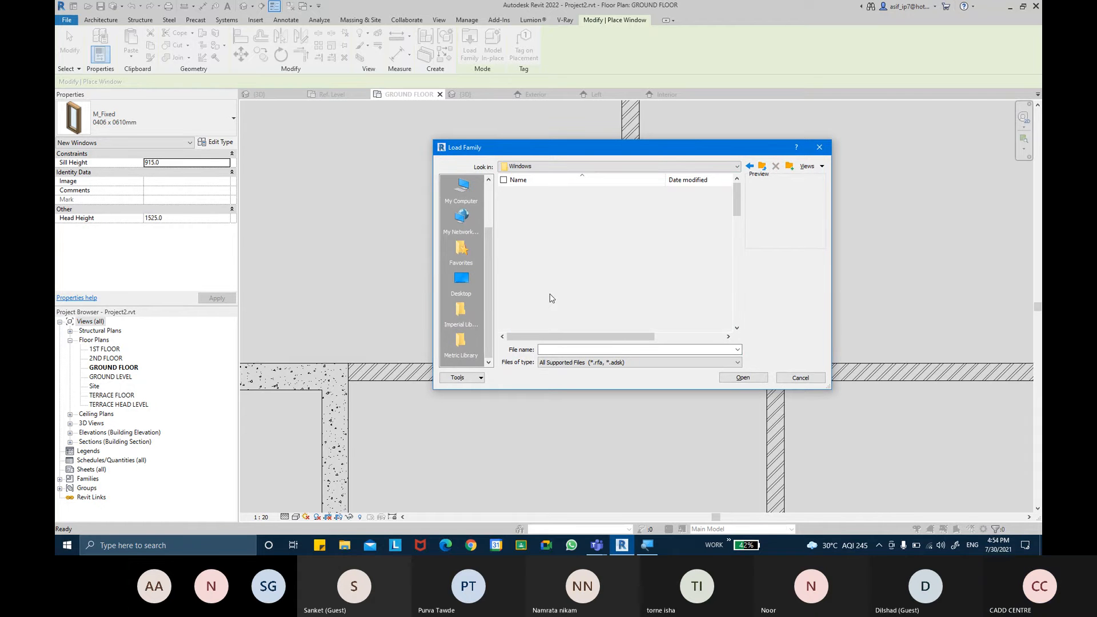
Load the M_Window-Sliding-Four family from the Windows folder into the project.
{"action": "scroll", "coordinate": [571, 299], "scroll_direction": "down", "scroll_amount": 6}
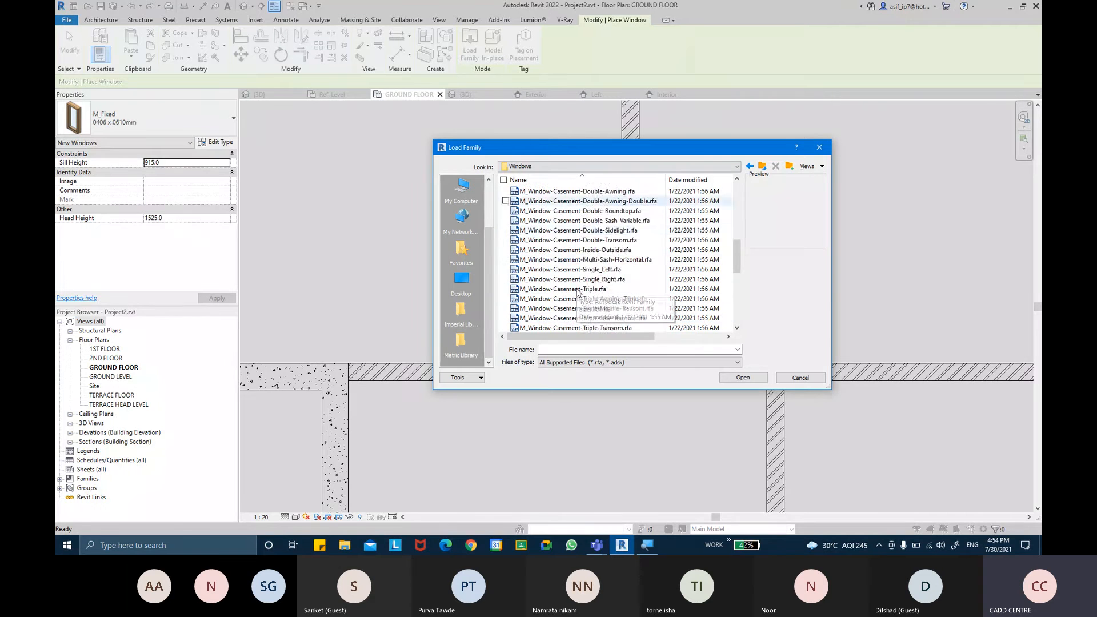
{"action": "scroll", "coordinate": [591, 302], "scroll_direction": "down", "scroll_amount": 4}
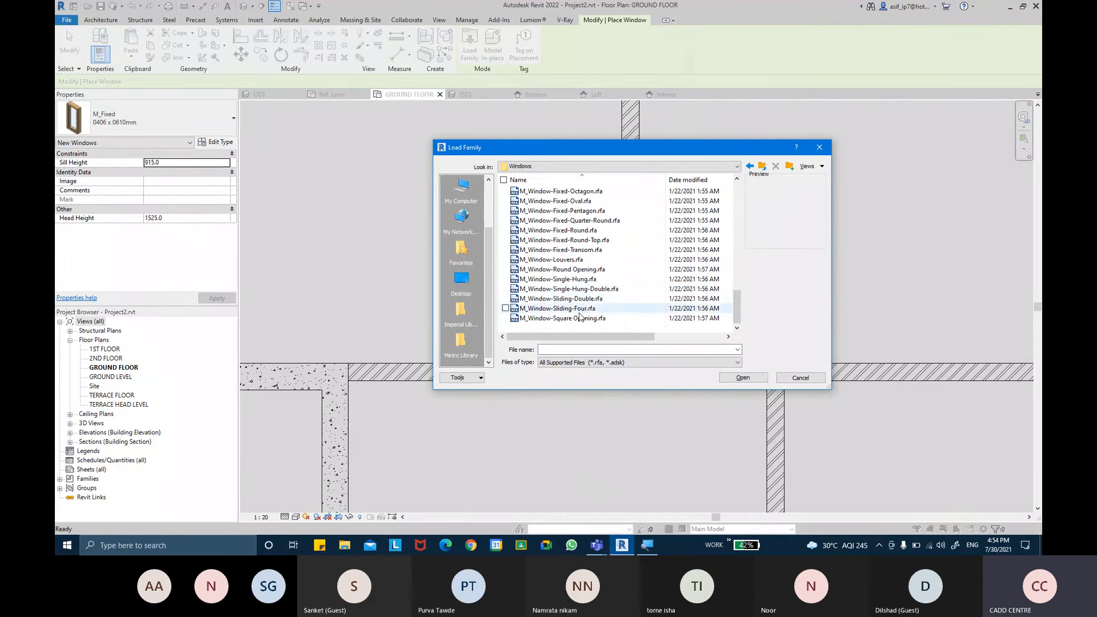
{"action": "left_click", "coordinate": [602, 310]}
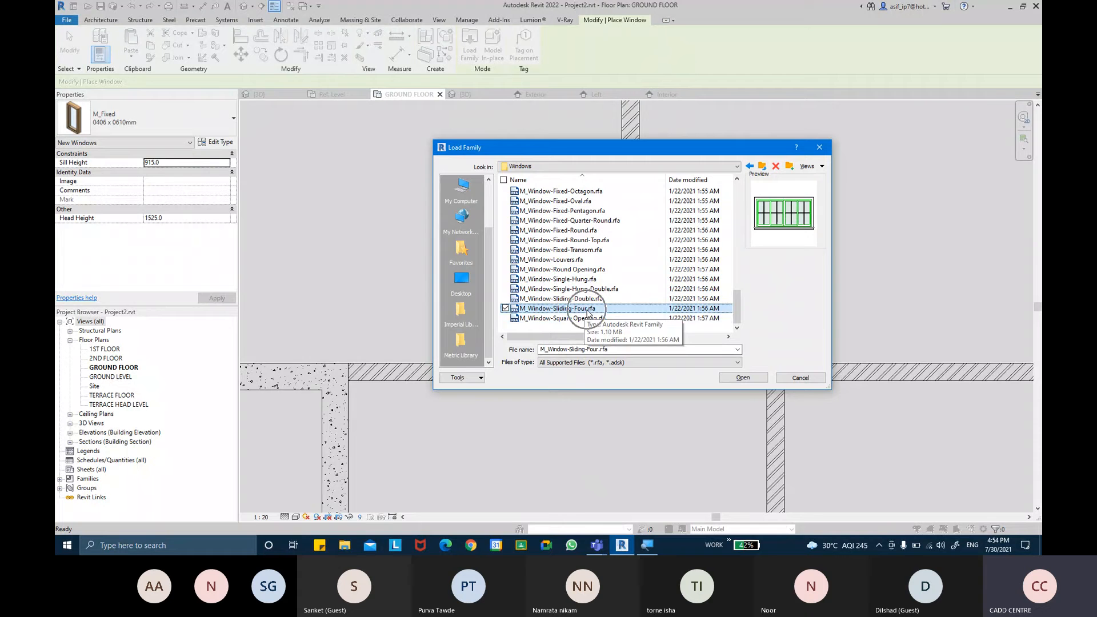
{"action": "left_click", "coordinate": [741, 377]}
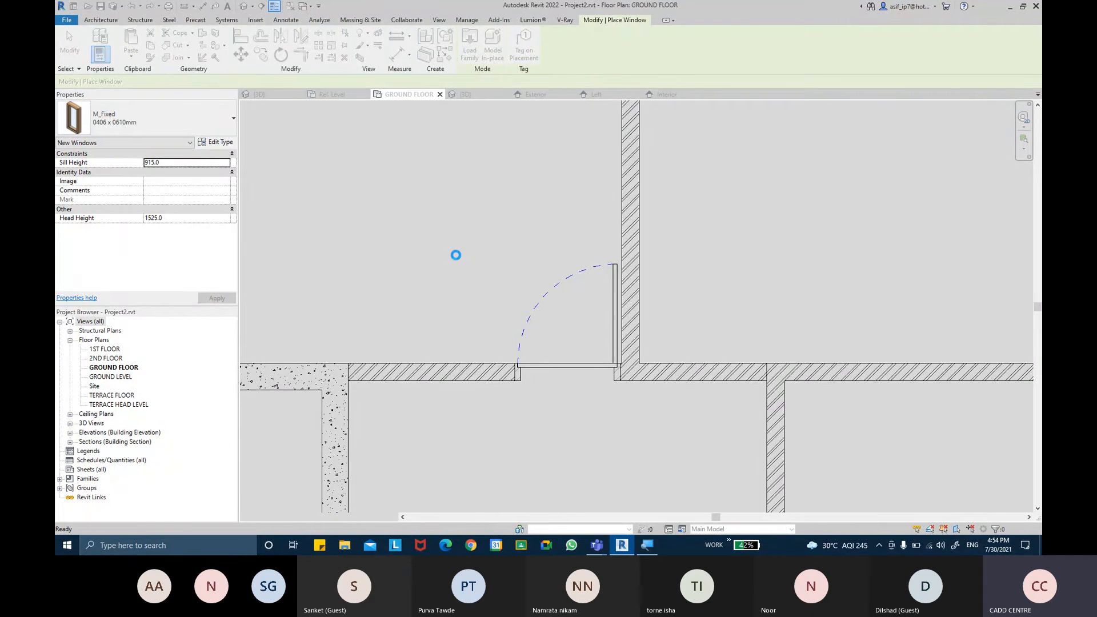
Place a 1650 x 600mm sliding-four window midway along the masonry exterior wall of the room east of the door.
{"action": "middle_click_drag", "start_coordinate": [568, 273], "coordinate": [231, 214]}
{"action": "scroll", "coordinate": [587, 245], "scroll_direction": "down", "scroll_amount": 2}
{"action": "middle_click_drag", "start_coordinate": [607, 247], "coordinate": [474, 361]}
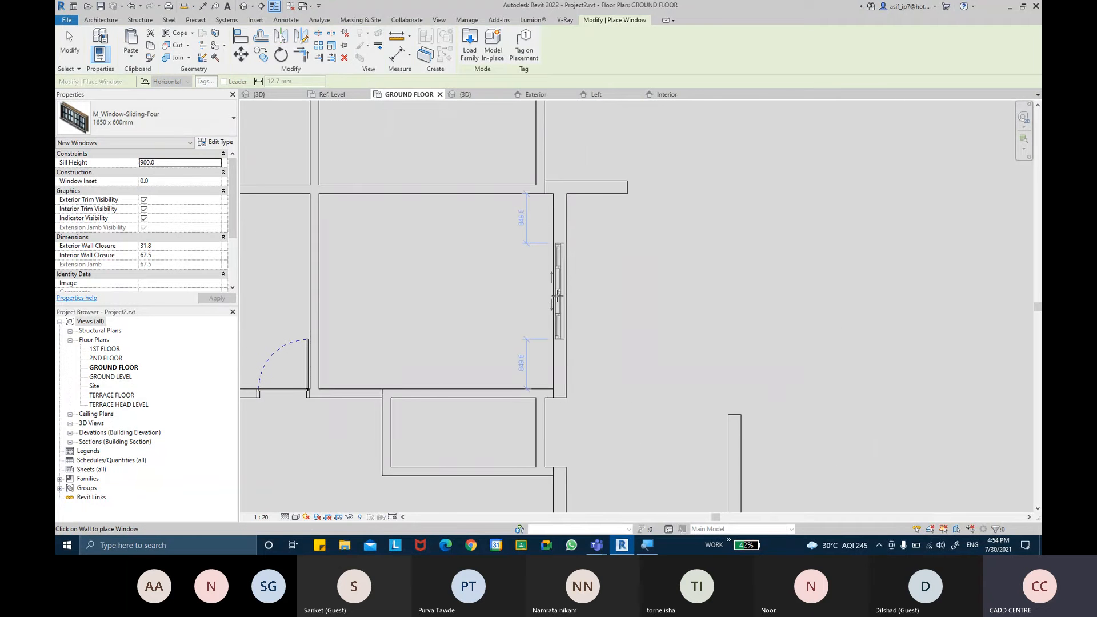
{"action": "left_click", "coordinate": [558, 296]}
{"action": "key", "text": "Escape"}
{"action": "key", "text": "Escape"}
Flip the placed sliding window so its sashes face the opposite side of the wall.
{"action": "scroll", "coordinate": [579, 307], "scroll_direction": "up", "scroll_amount": 5}
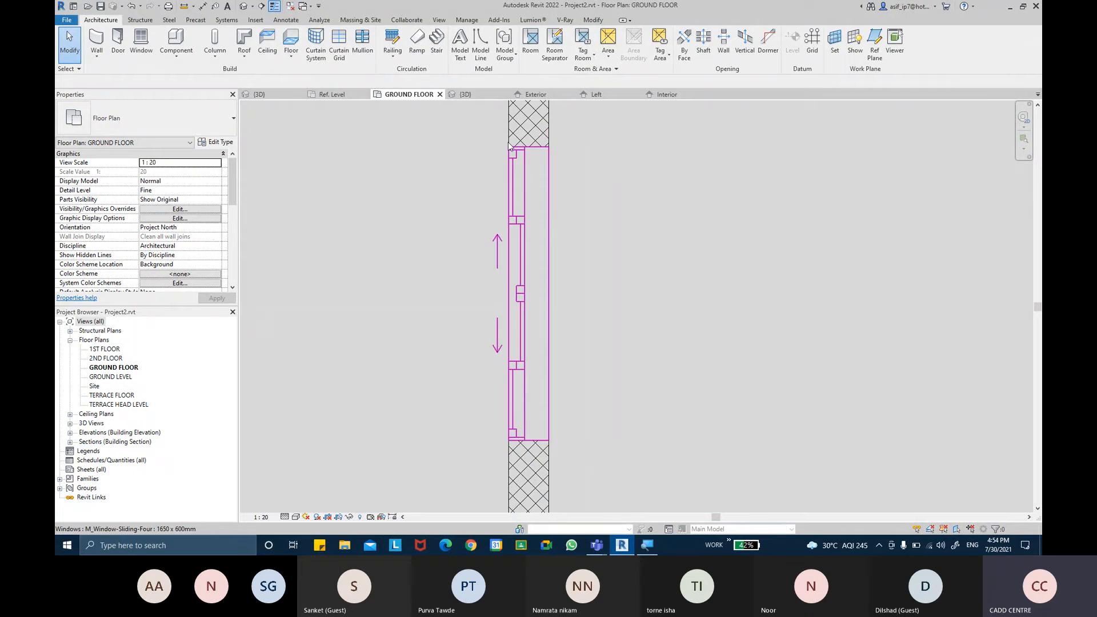
{"action": "left_click", "coordinate": [551, 187]}
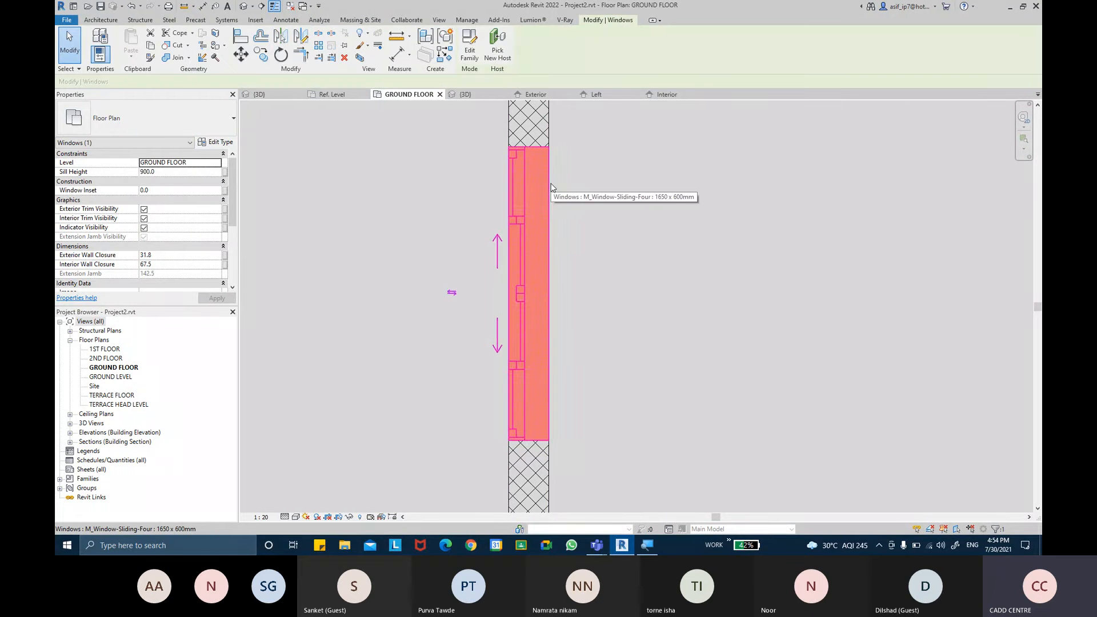
{"action": "left_click", "coordinate": [452, 294]}
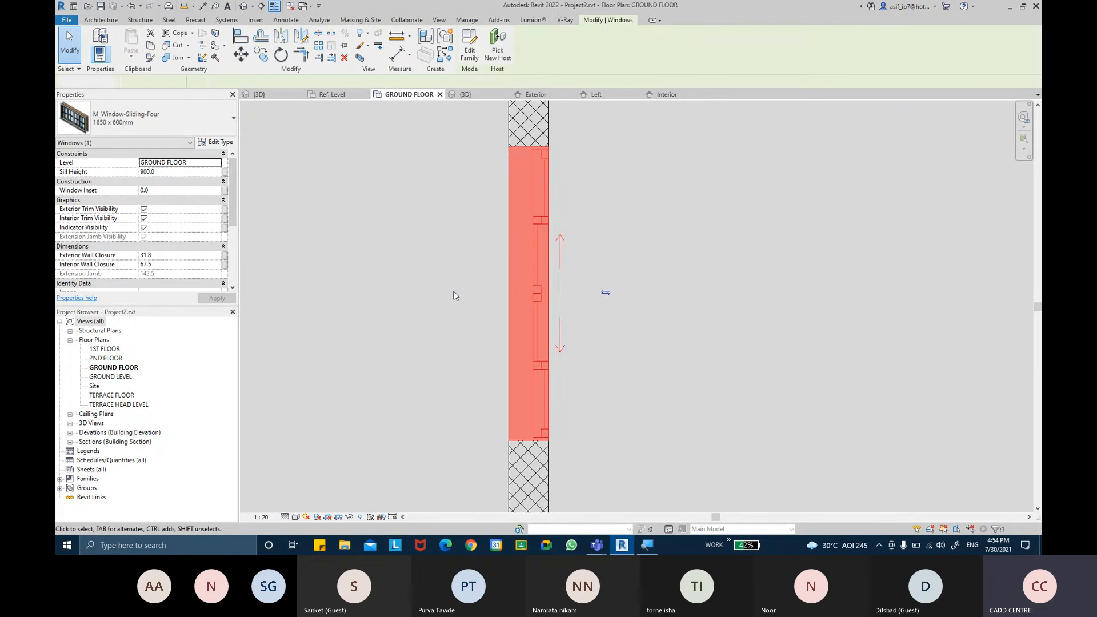
{"action": "key", "text": "Escape"}
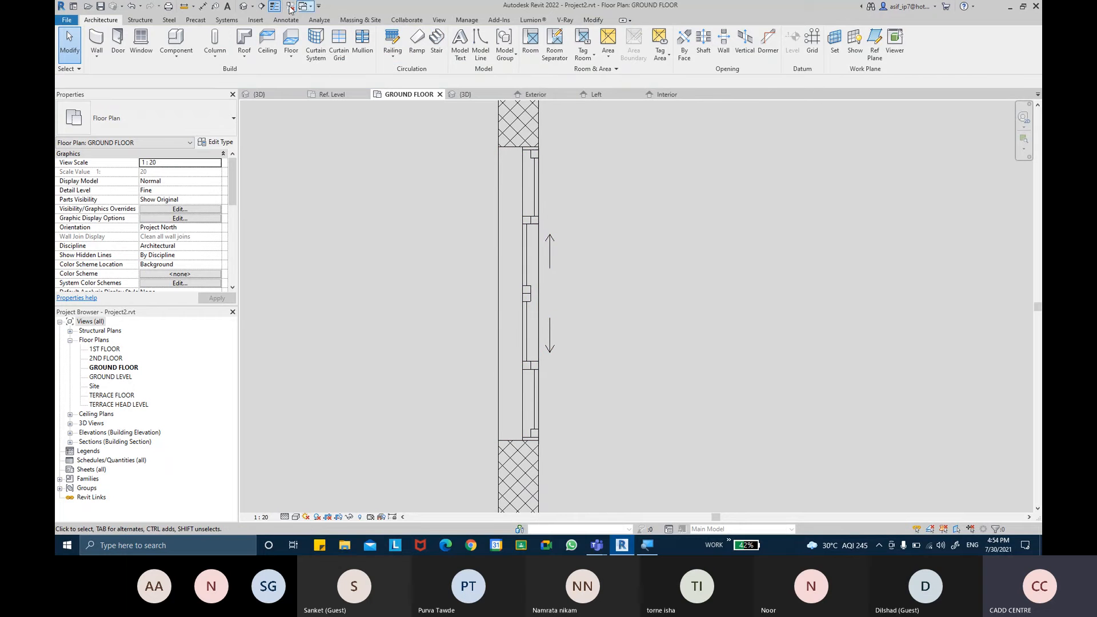
Open the default 3D view and turn off its section box to show the whole building.
{"action": "left_click", "coordinate": [243, 7]}
{"action": "middle_click_drag", "start_coordinate": [678, 279], "coordinate": [588, 280]}
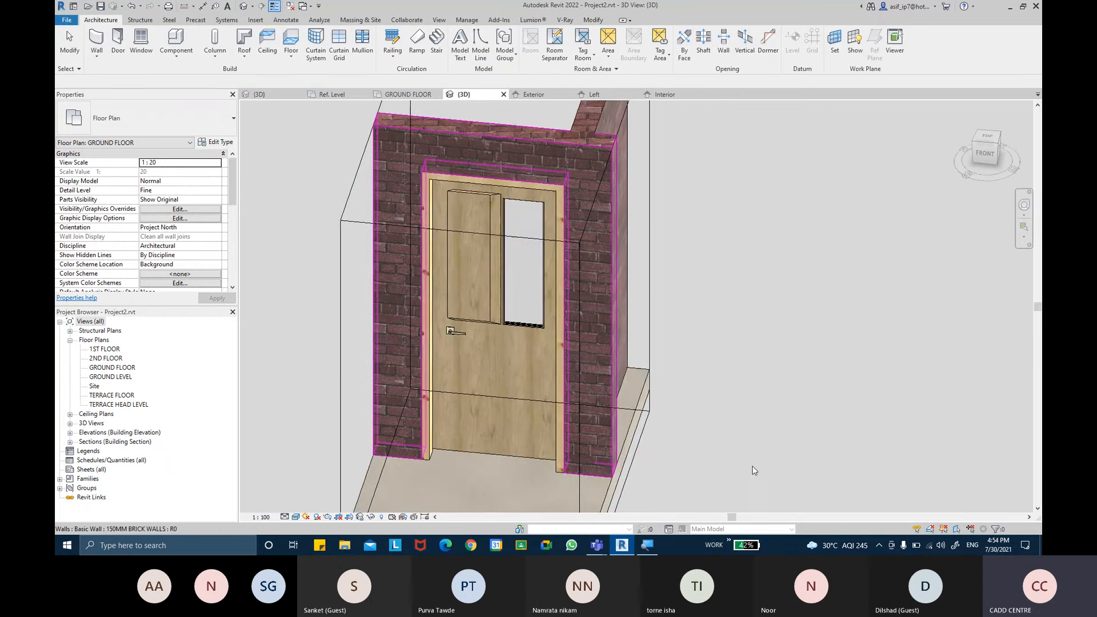
{"action": "scroll", "coordinate": [589, 279], "scroll_direction": "down", "scroll_amount": 1}
{"action": "left_click", "coordinate": [144, 210]}
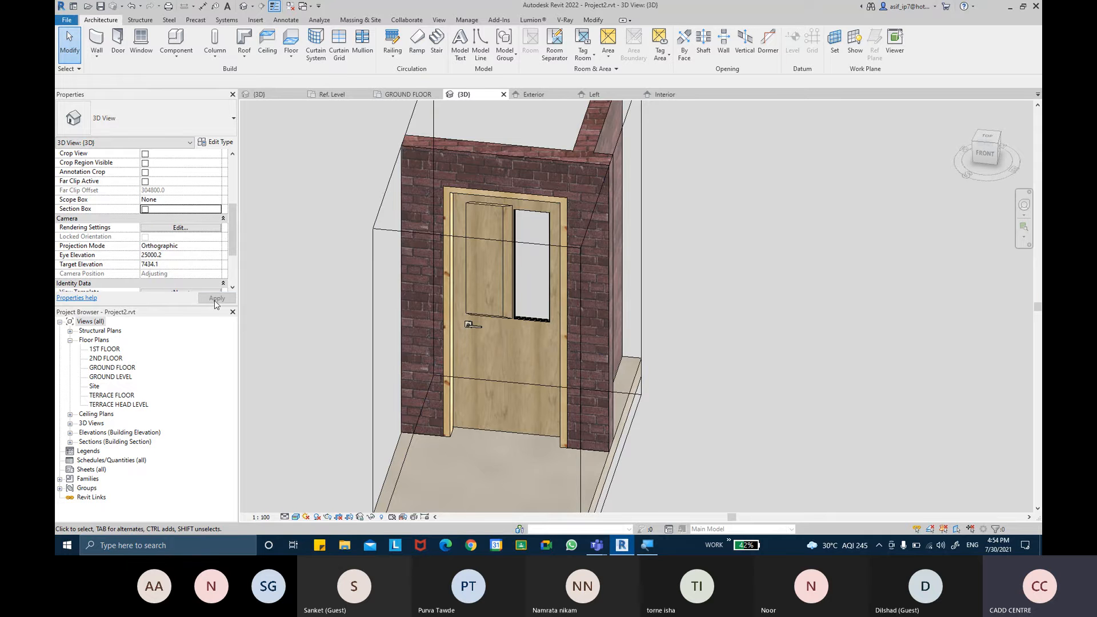
{"action": "left_click", "coordinate": [216, 298]}
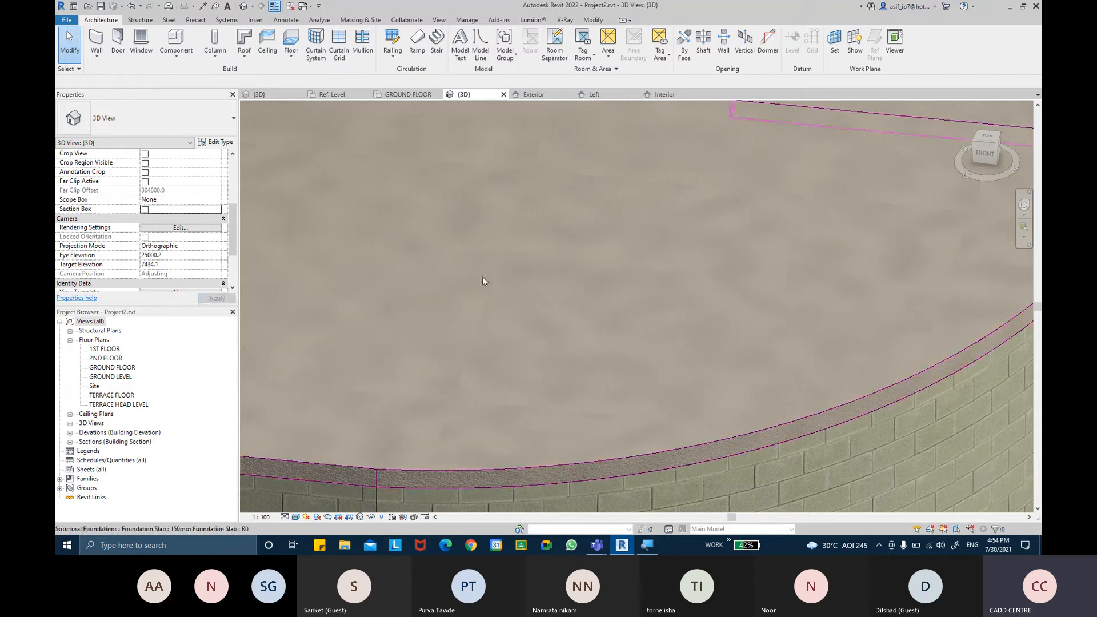
Examine the sliding window's frame, sashes and sill from outside in 3D, and its symbol in the GROUND FLOOR plan.
{"action": "scroll", "coordinate": [482, 277], "scroll_direction": "down", "scroll_amount": 5}
{"action": "middle_click_drag", "start_coordinate": [482, 277], "coordinate": [556, 374], "text": "shift"}
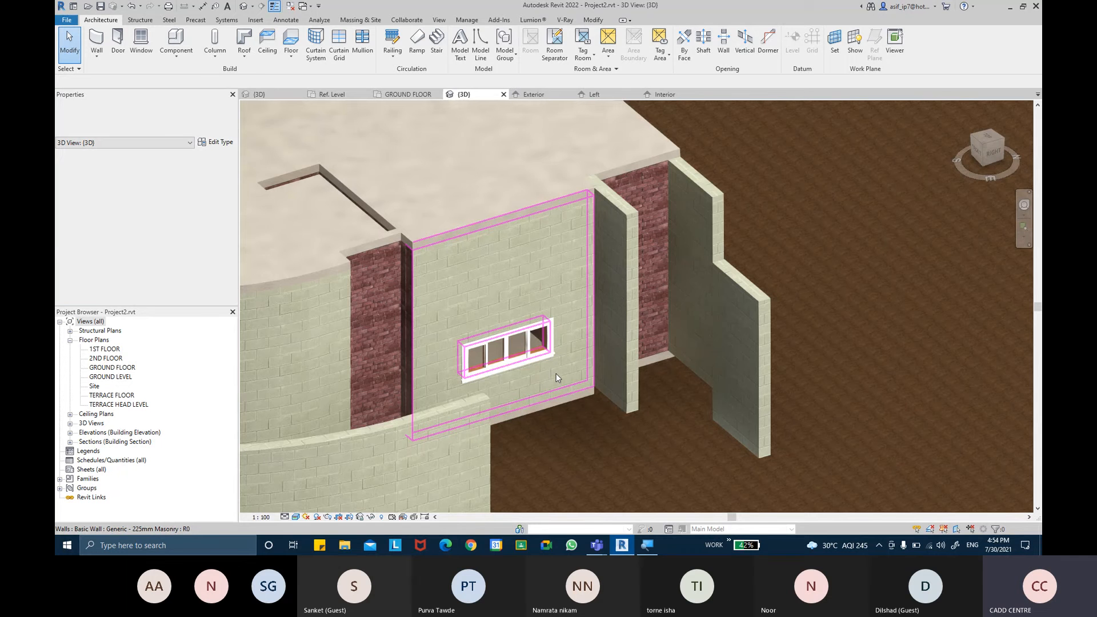
{"action": "scroll", "coordinate": [556, 373], "scroll_direction": "up", "scroll_amount": 8}
{"action": "middle_click_drag", "start_coordinate": [556, 374], "coordinate": [719, 298], "text": "shift"}
{"action": "scroll", "coordinate": [690, 299], "scroll_direction": "down", "scroll_amount": 2}
{"action": "middle_click_drag", "start_coordinate": [778, 107], "coordinate": [708, 276]}
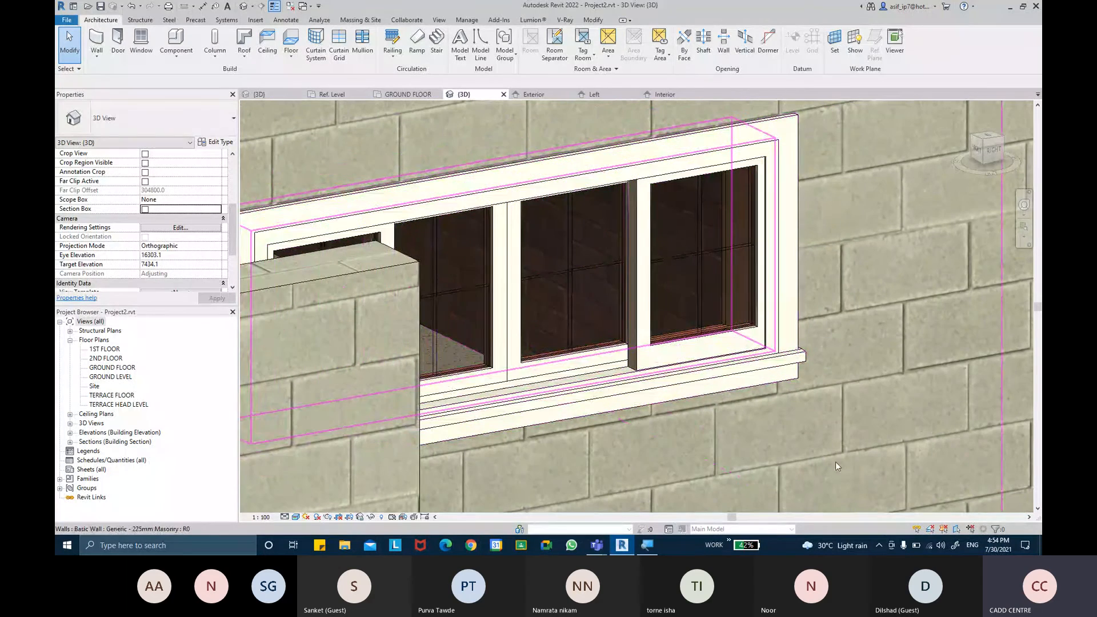
{"action": "scroll", "coordinate": [765, 329], "scroll_direction": "down", "scroll_amount": 1}
{"action": "scroll", "coordinate": [764, 328], "scroll_direction": "down", "scroll_amount": 2}
{"action": "middle_click_drag", "start_coordinate": [765, 332], "coordinate": [721, 345], "text": "shift"}
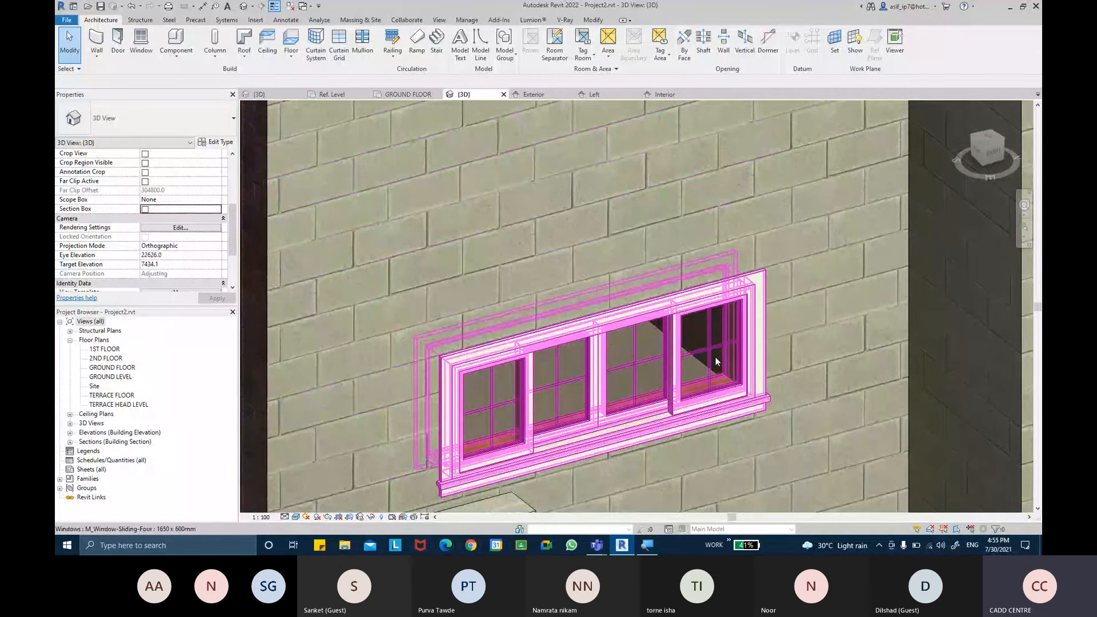
{"action": "scroll", "coordinate": [714, 356], "scroll_direction": "up", "scroll_amount": 2}
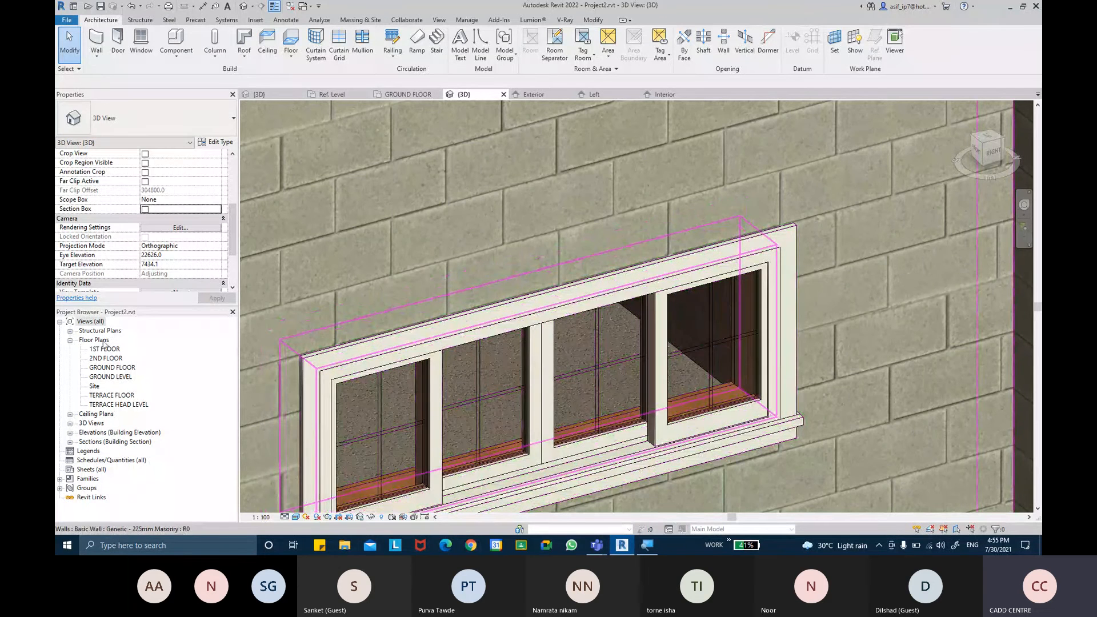
{"action": "double_click", "coordinate": [108, 368]}
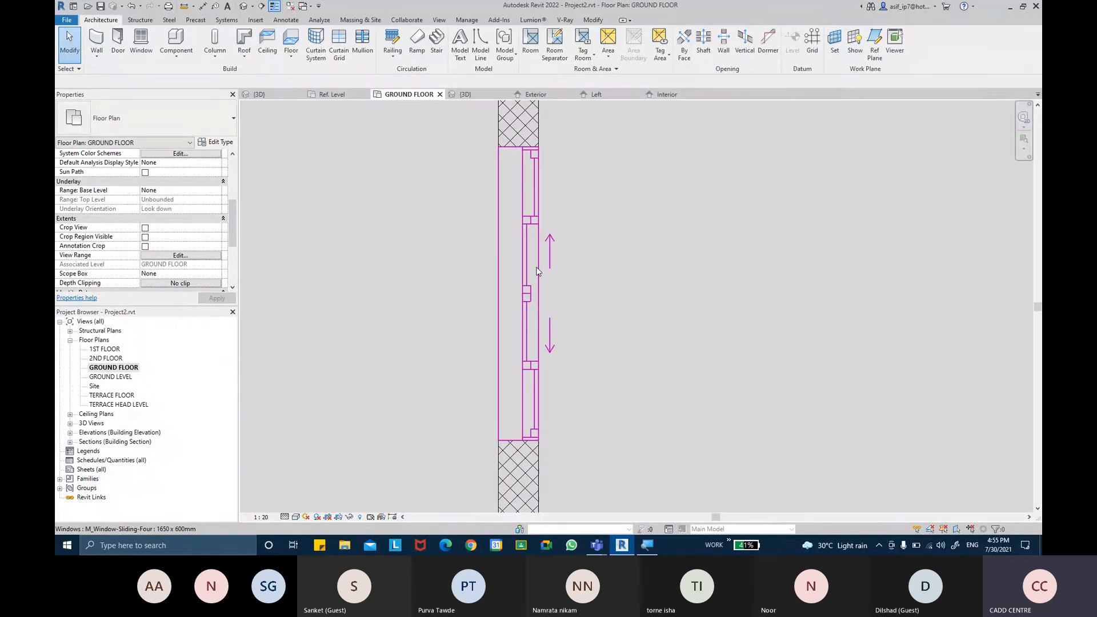
{"action": "scroll", "coordinate": [547, 267], "scroll_direction": "down", "scroll_amount": 3}
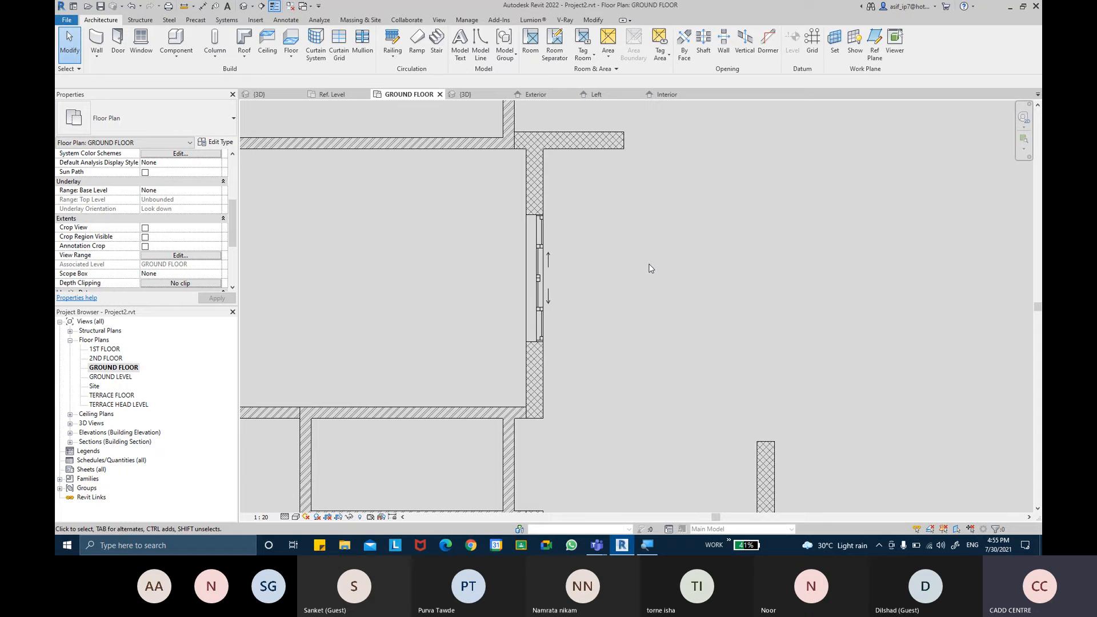
Switch to Google Chrome and search Google Images for "corner window".
{"action": "left_click", "coordinate": [471, 545]}
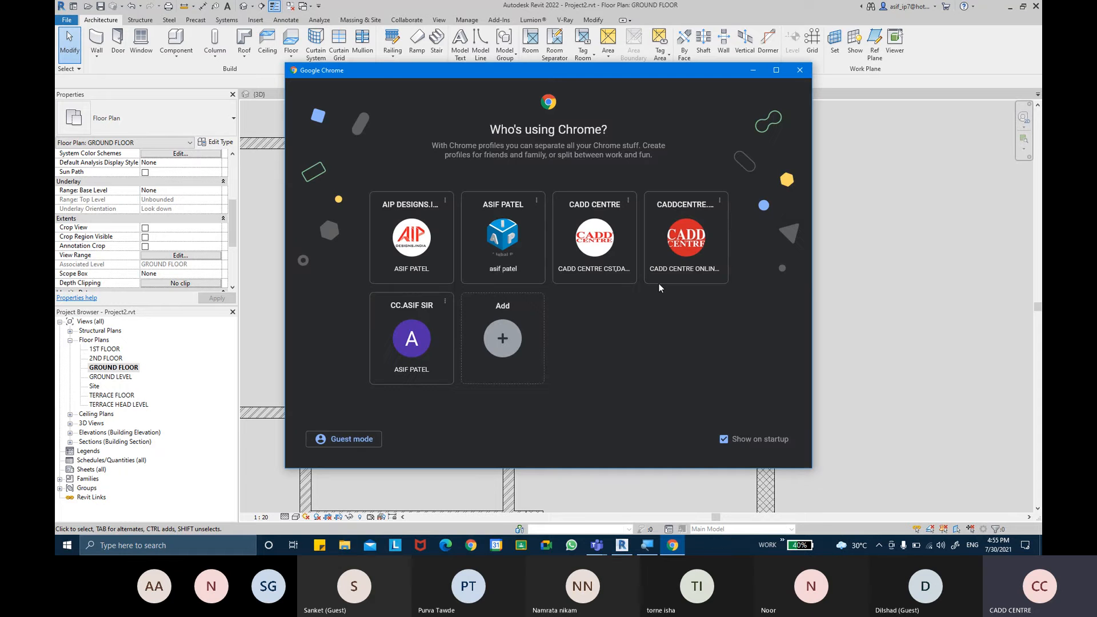
{"action": "left_click", "coordinate": [659, 280]}
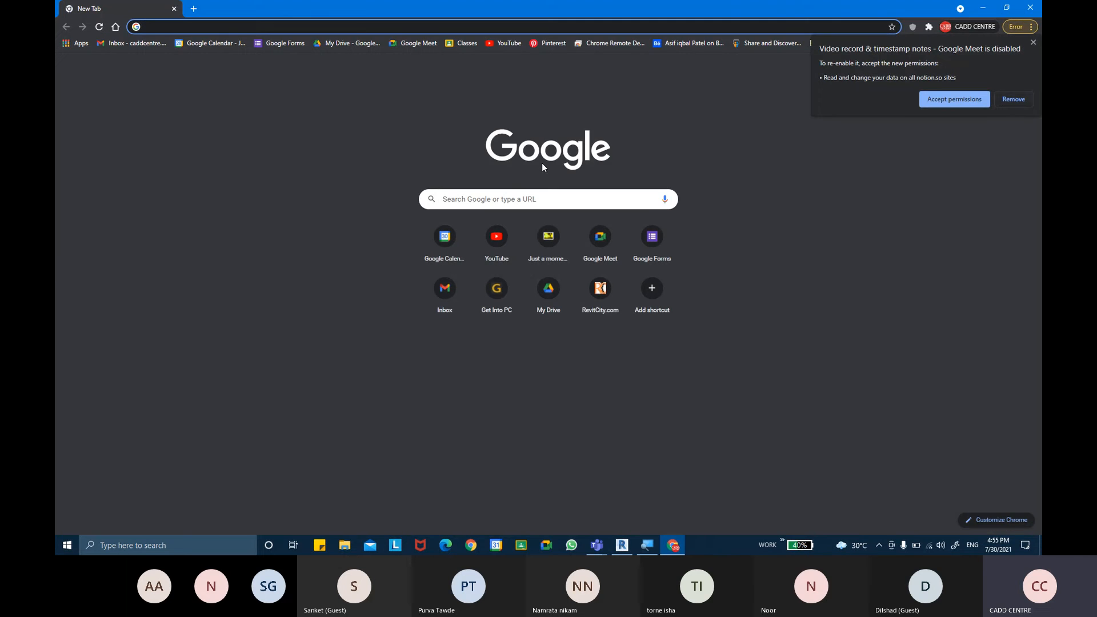
{"action": "type", "text": "CON"}
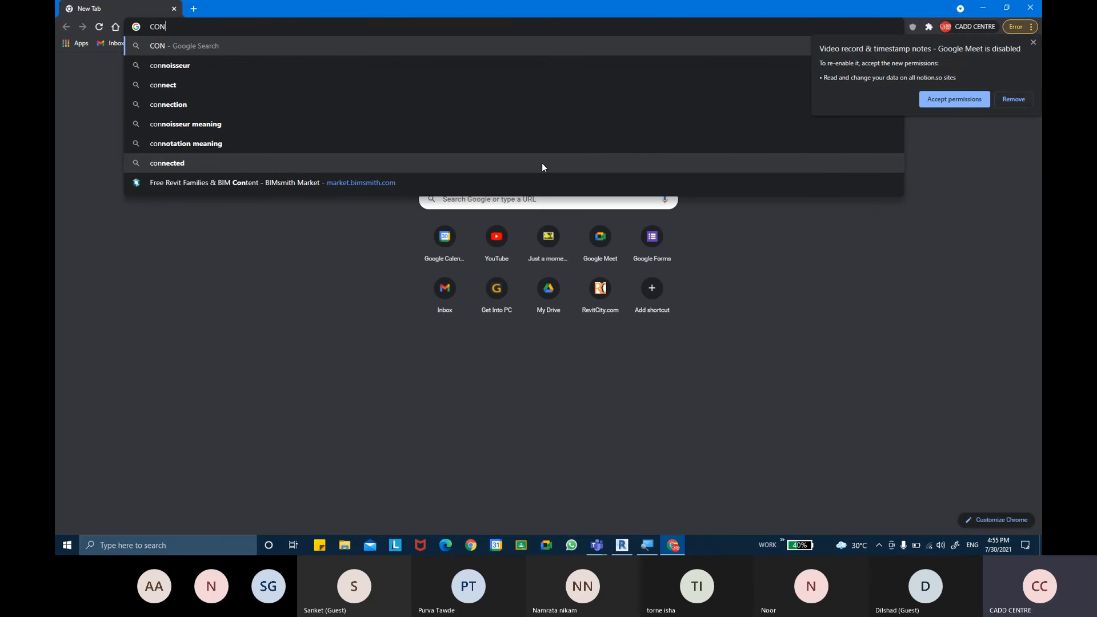
{"action": "type", "text": "ER W"}
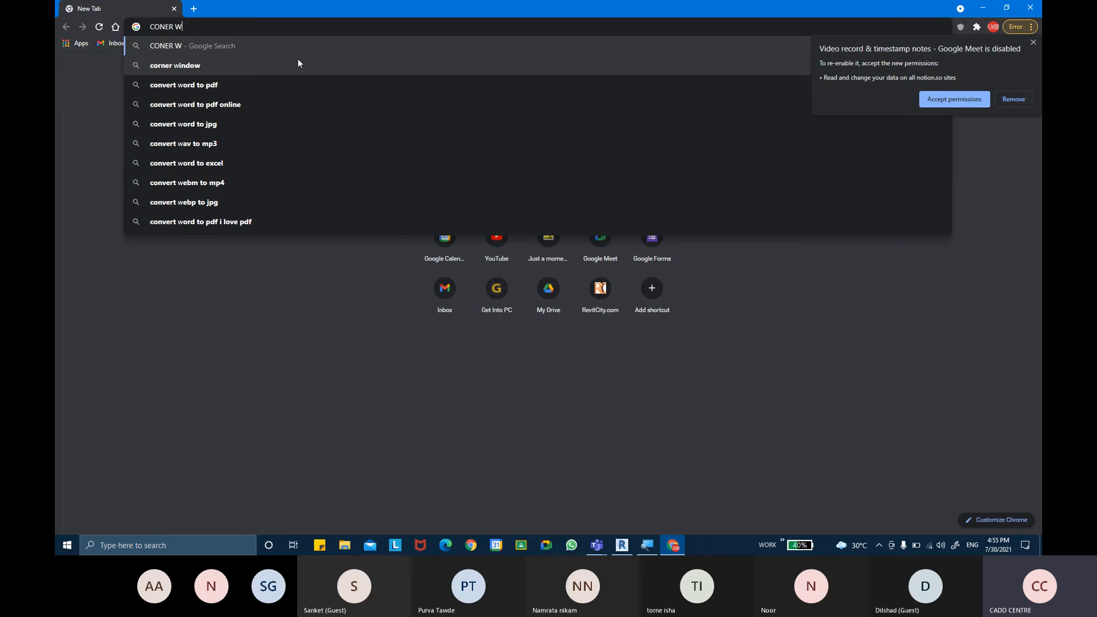
{"action": "left_click", "coordinate": [283, 67]}
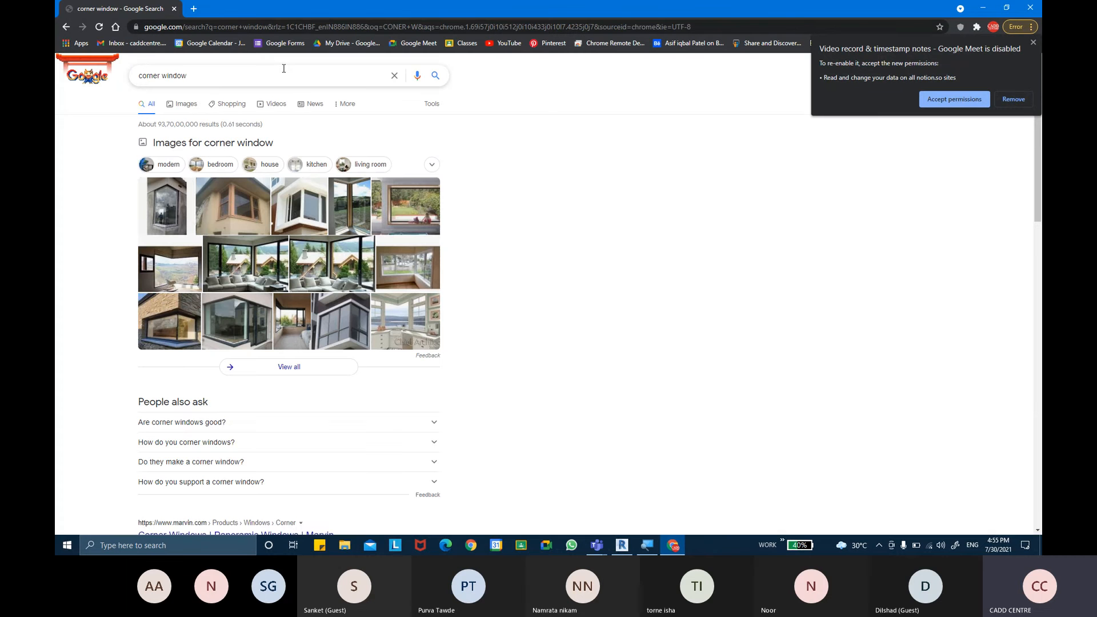
{"action": "left_click", "coordinate": [179, 216]}
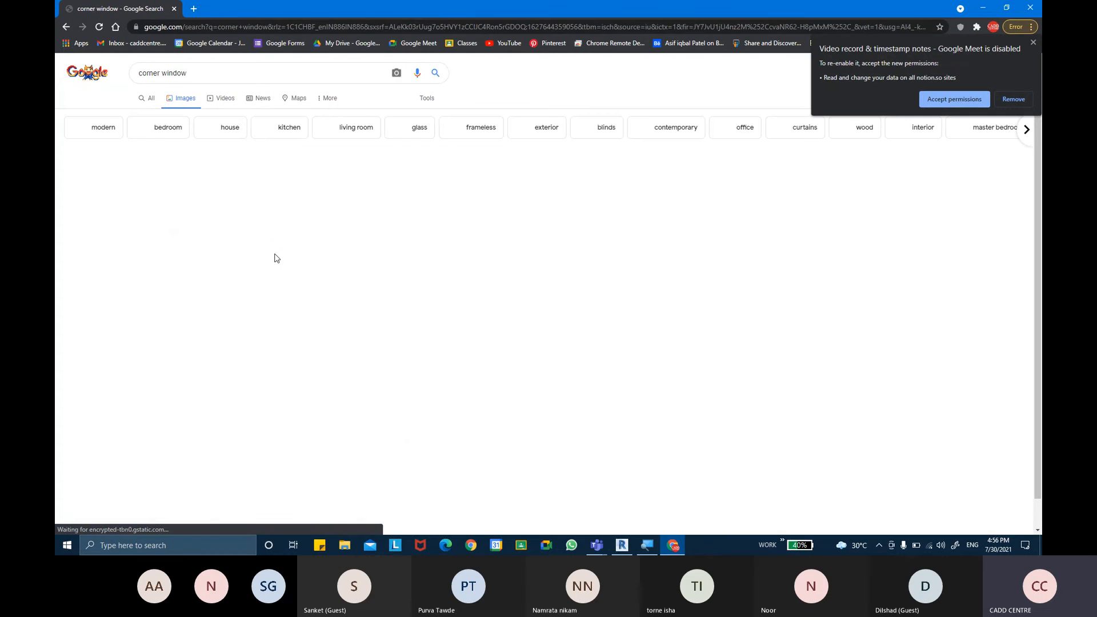
Examine corner window reference images, including UPVC glass, fixed, louvre and double-glass folding examples.
{"action": "left_click", "coordinate": [125, 181]}
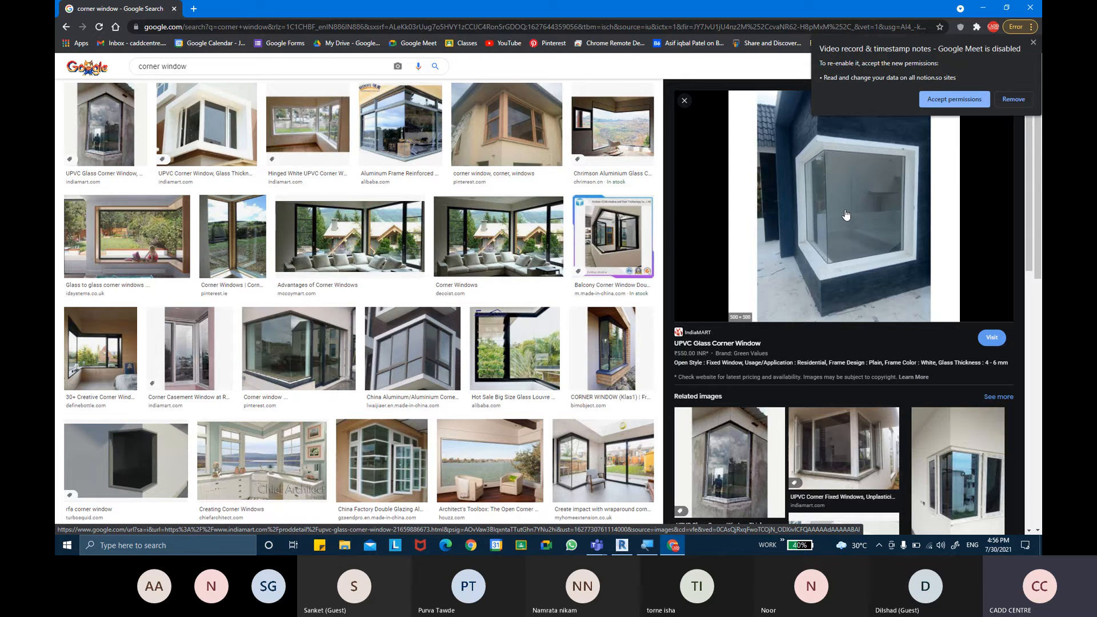
{"action": "left_click", "coordinate": [843, 448]}
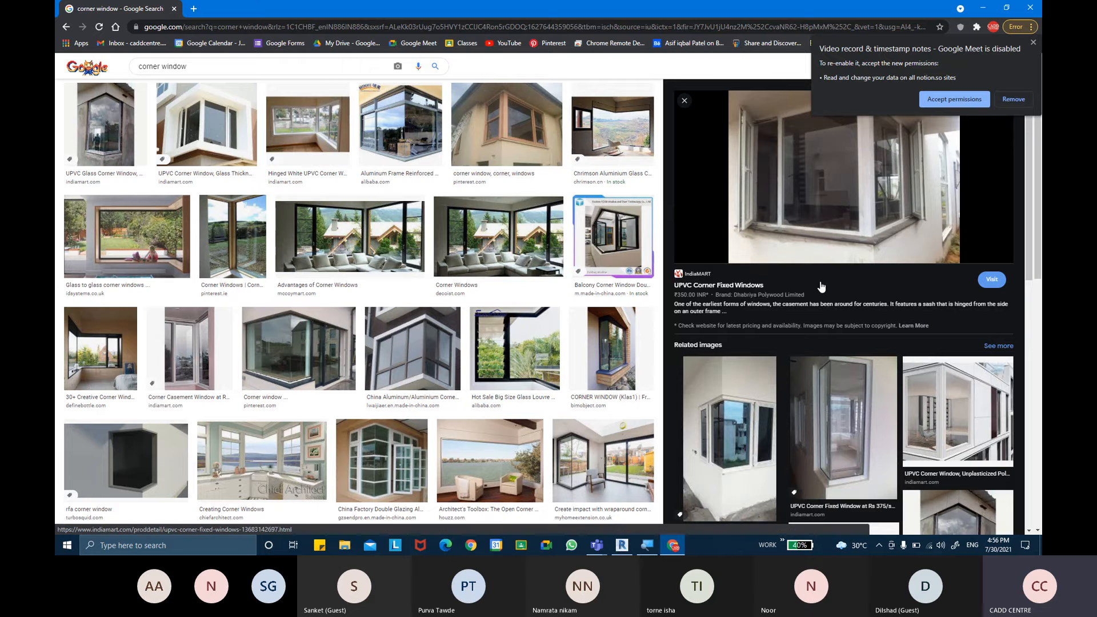
{"action": "left_click", "coordinate": [514, 349]}
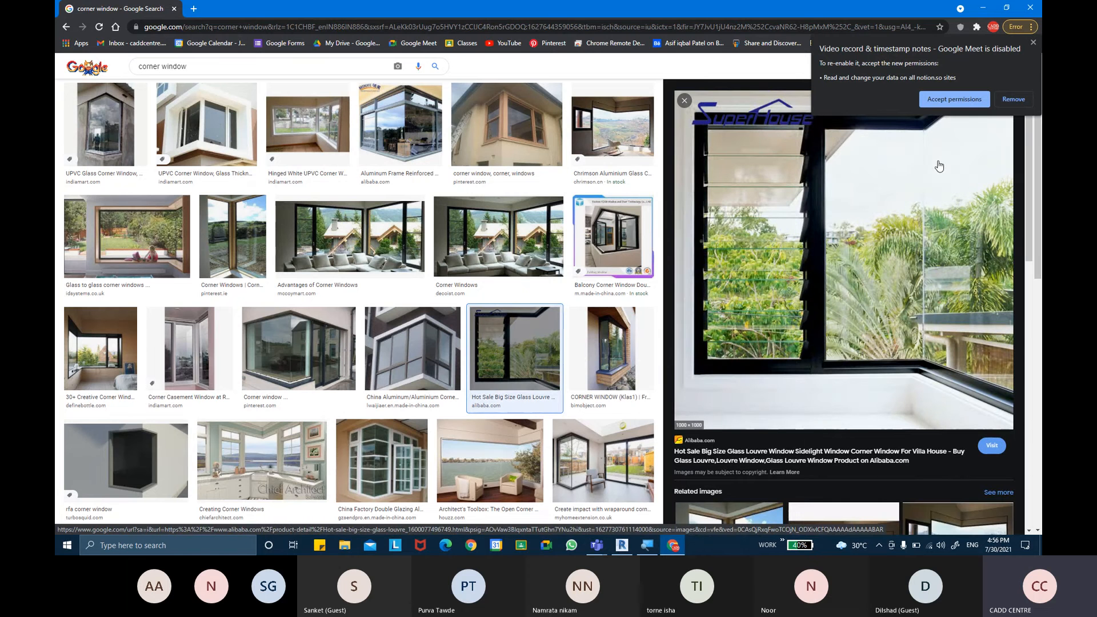
{"action": "left_click", "coordinate": [625, 239]}
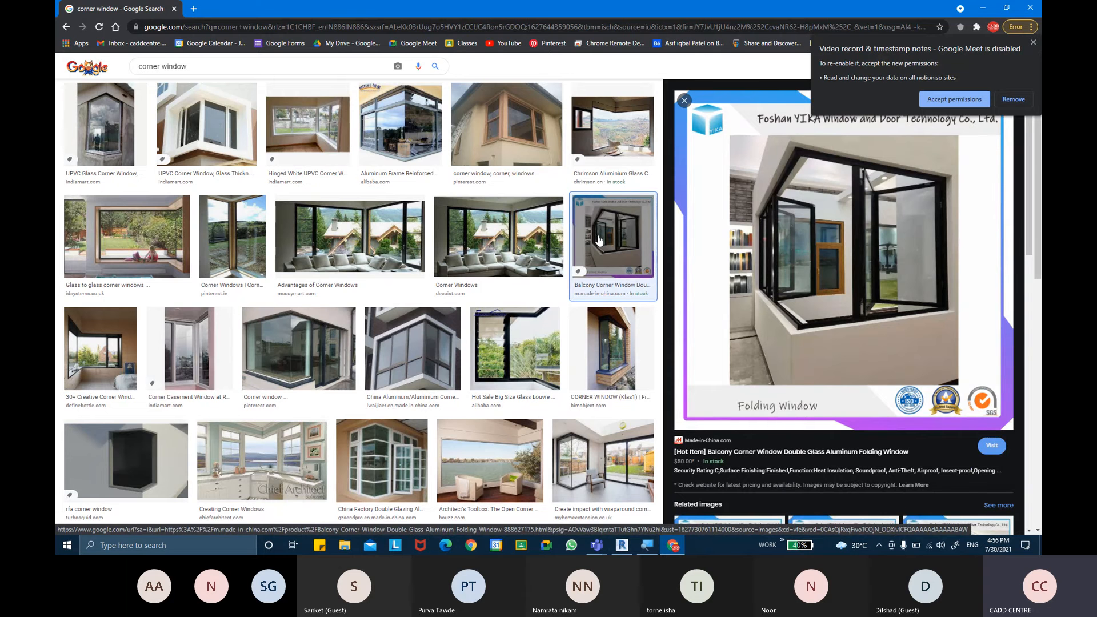
Examine more corner window image results, including the wooden-framed Pinterest example and the TurboSquid rfa corner window.
{"action": "scroll", "coordinate": [435, 291], "scroll_direction": "down", "scroll_amount": 3}
{"action": "scroll", "coordinate": [435, 291], "scroll_direction": "down", "scroll_amount": 4}
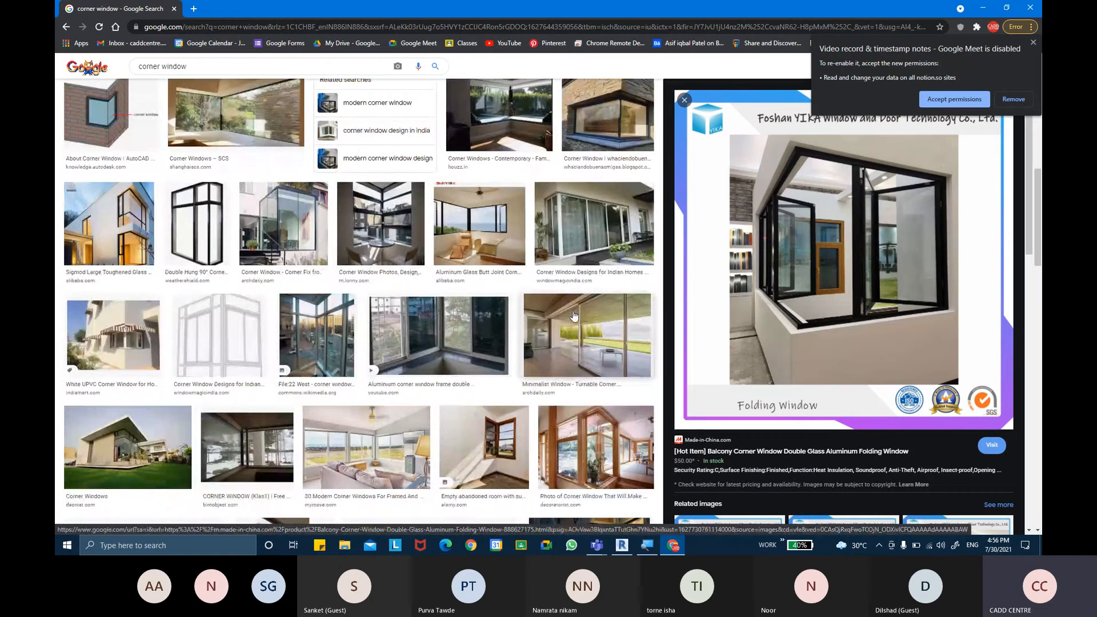
{"action": "scroll", "coordinate": [531, 320], "scroll_direction": "down", "scroll_amount": 4}
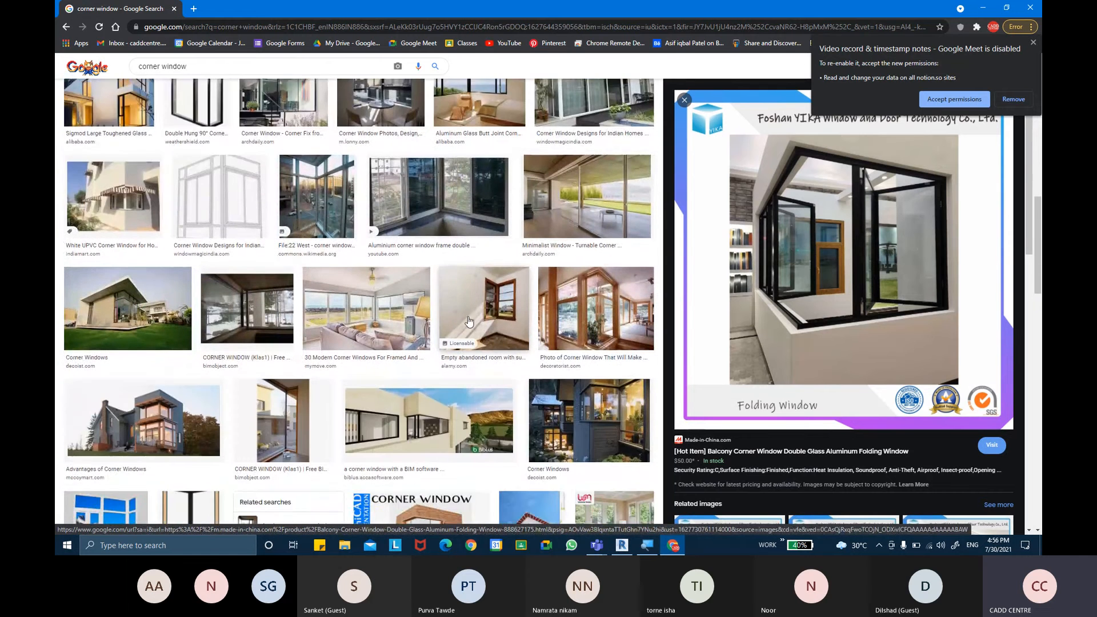
{"action": "scroll", "coordinate": [468, 321], "scroll_direction": "down", "scroll_amount": 2}
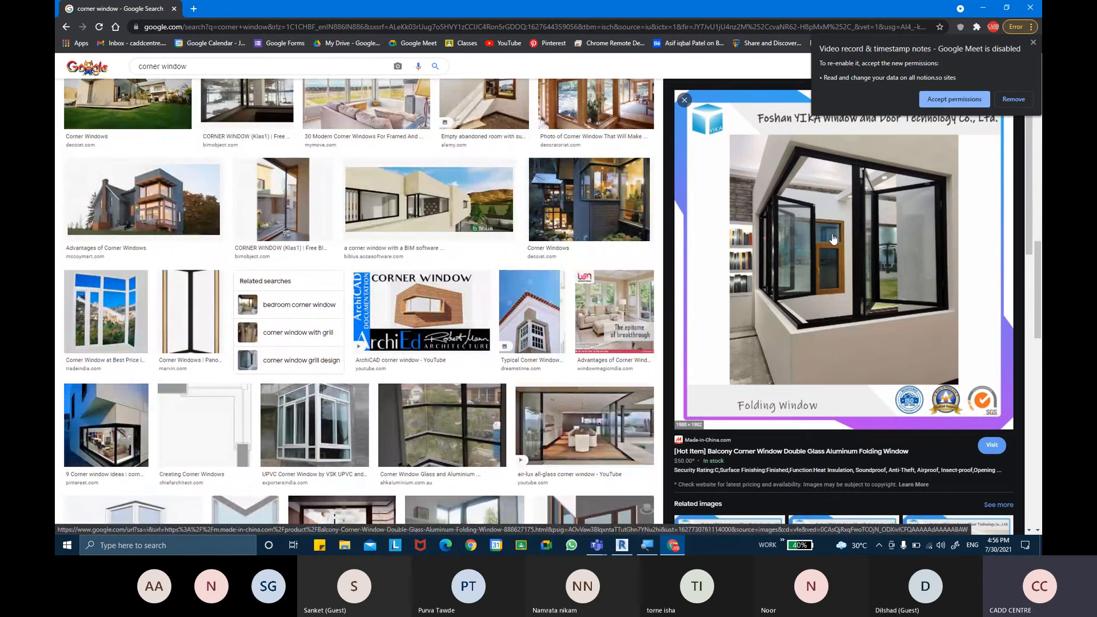
{"action": "scroll", "coordinate": [538, 249], "scroll_direction": "up", "scroll_amount": 8}
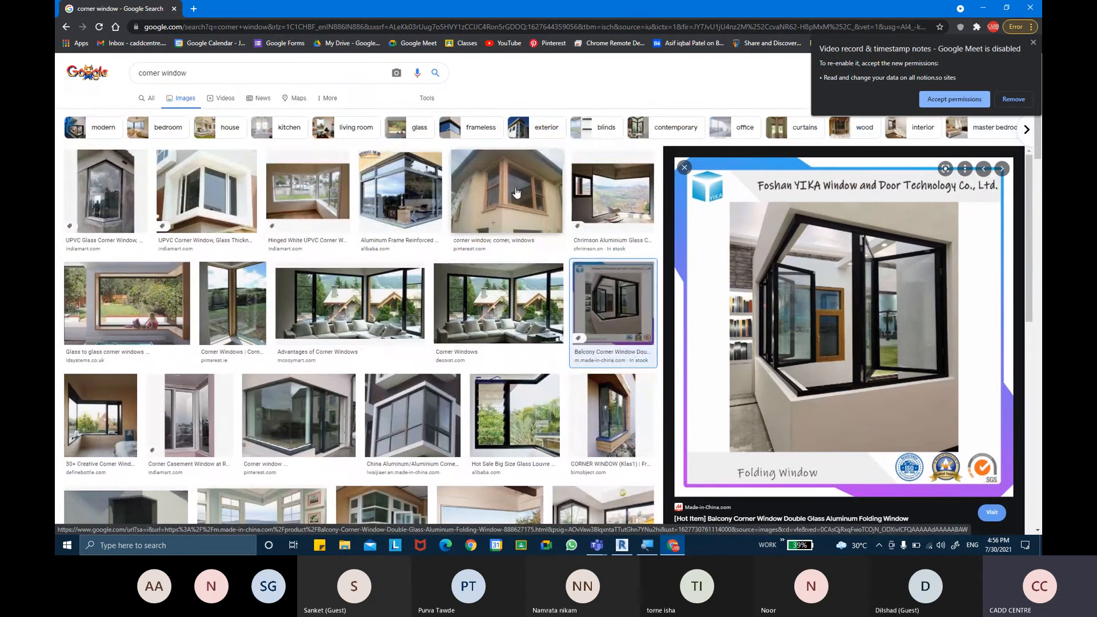
{"action": "left_click", "coordinate": [506, 143]}
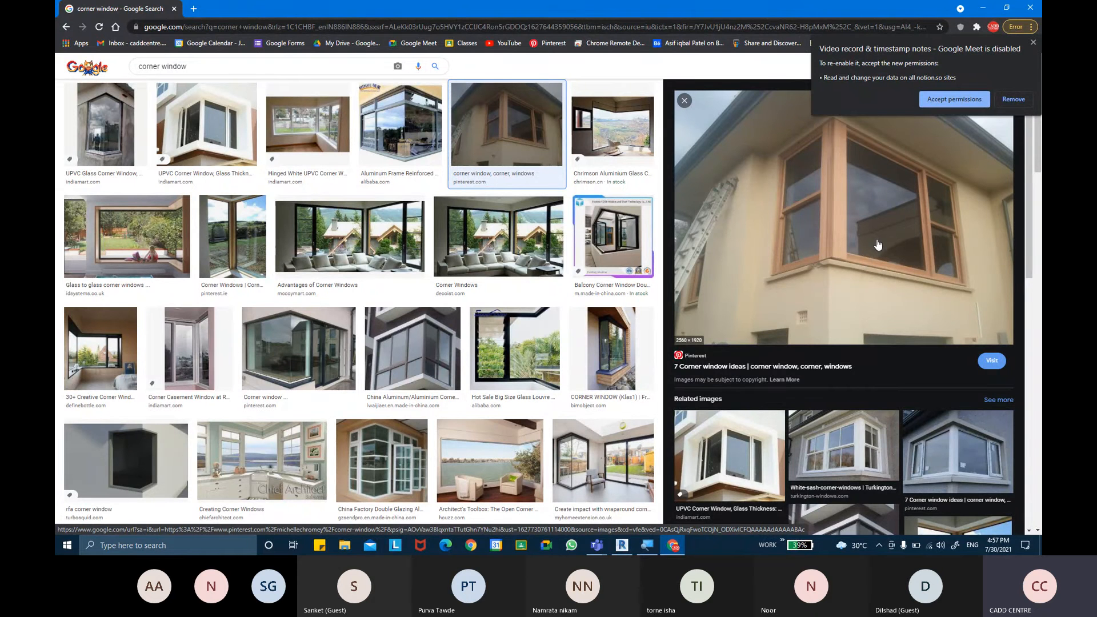
{"action": "left_click", "coordinate": [151, 429]}
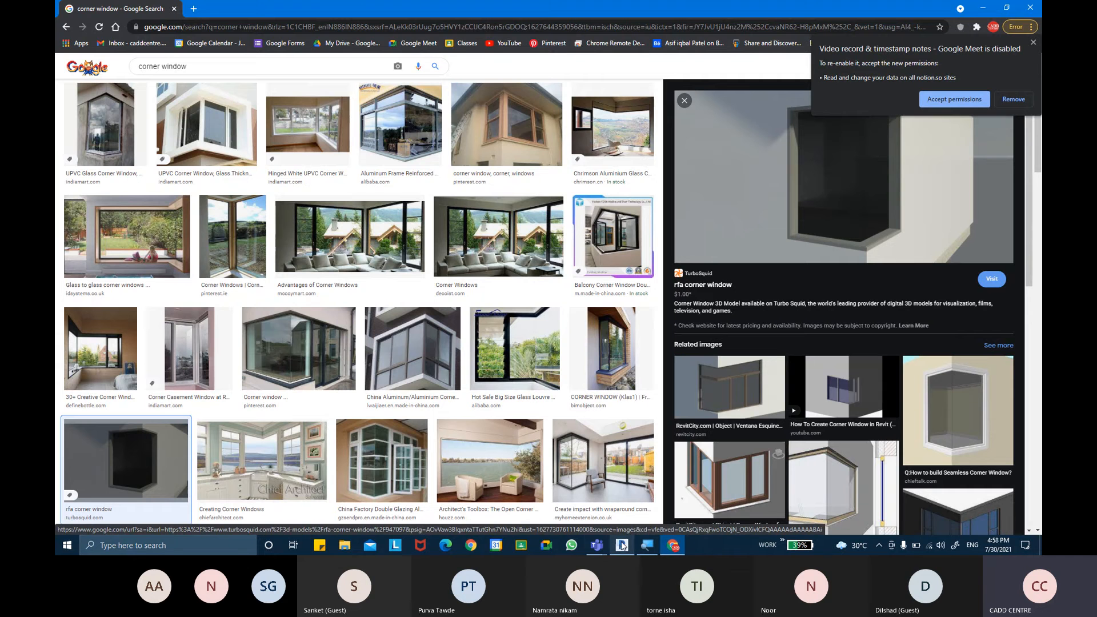
Switch to the Microsoft Teams meeting and mute the microphone, turning it back on for the conversation.
{"action": "left_click", "coordinate": [597, 547]}
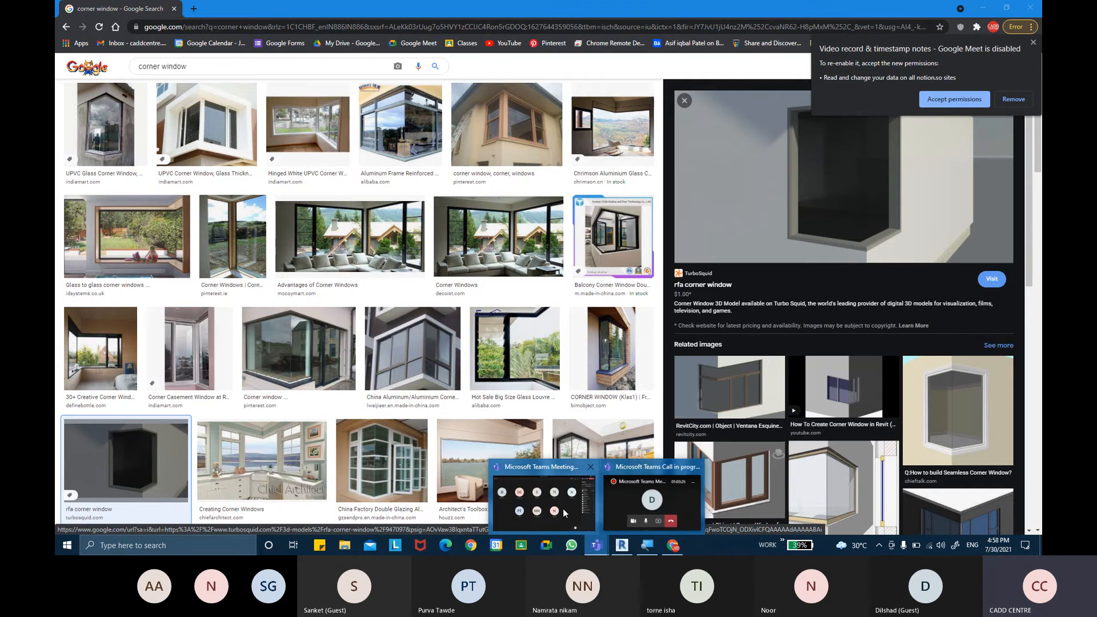
{"action": "left_click", "coordinate": [563, 510]}
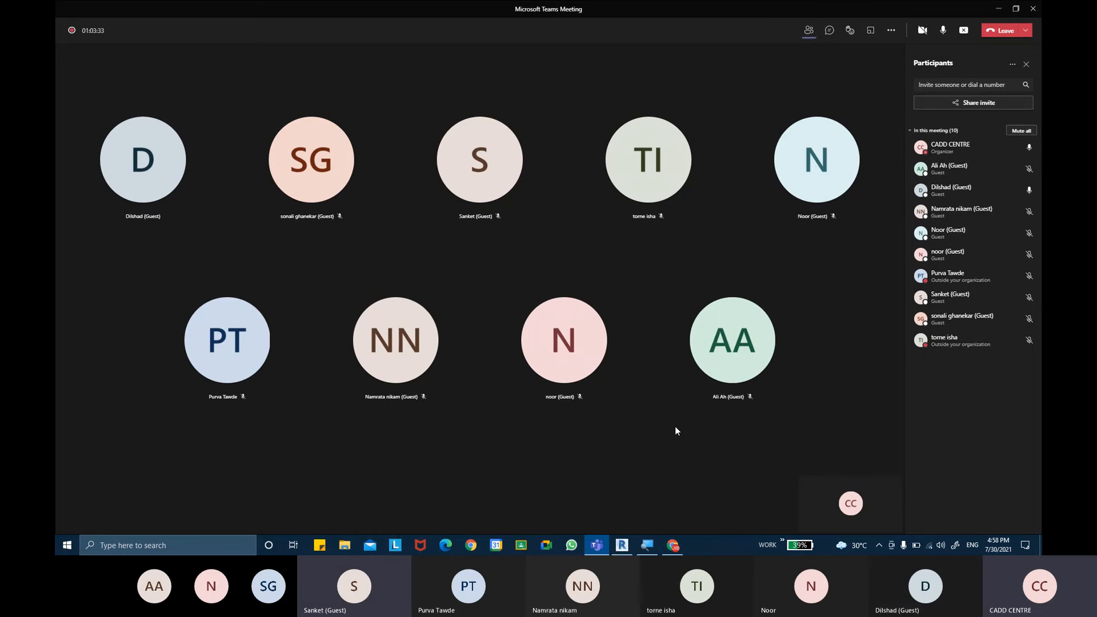
{"action": "left_click", "coordinate": [942, 31]}
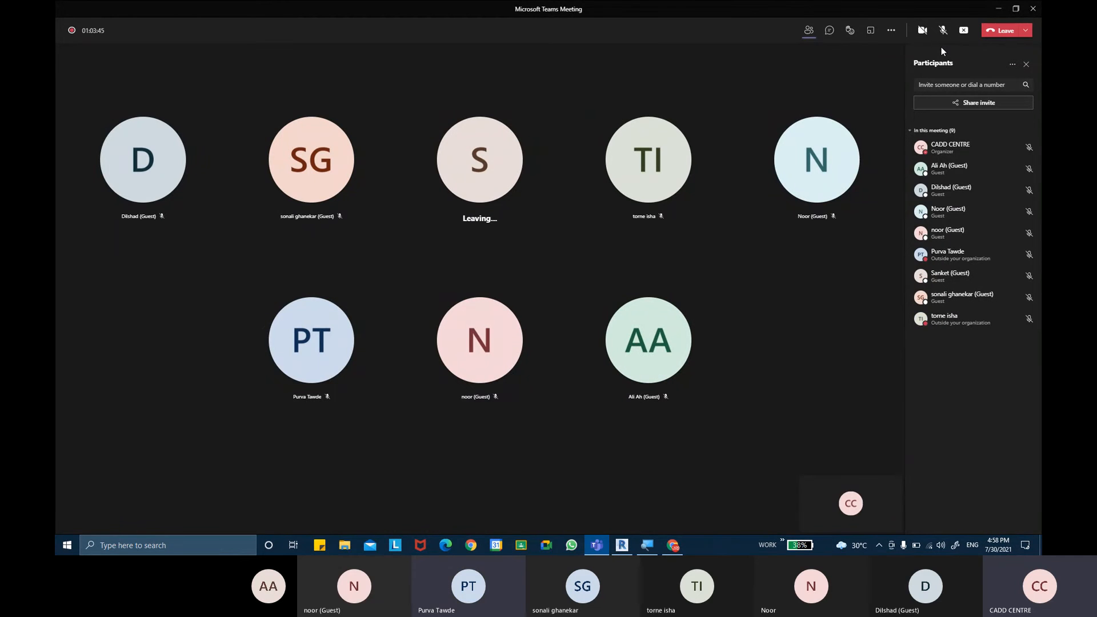
{"action": "left_click", "coordinate": [941, 37]}
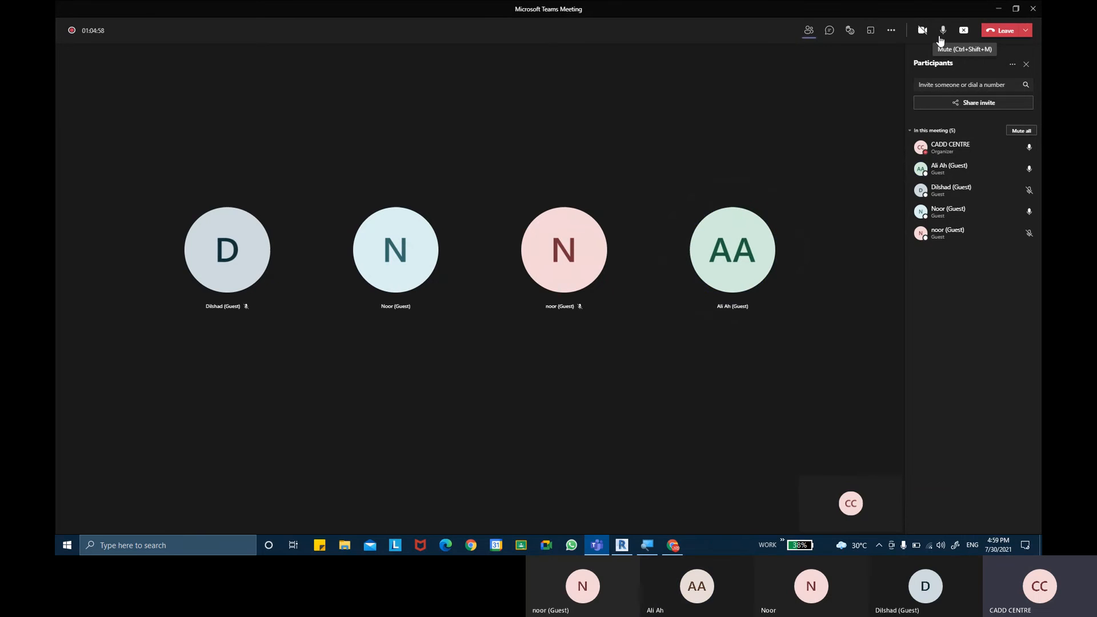
Switch to Revit and draw a horizontal 2700 mm Exterior Glazing curtain wall outside the outer curved wall in the GROUND FLOOR plan.
{"action": "left_click", "coordinate": [622, 544]}
{"action": "scroll", "coordinate": [588, 309], "scroll_direction": "down", "scroll_amount": 5}
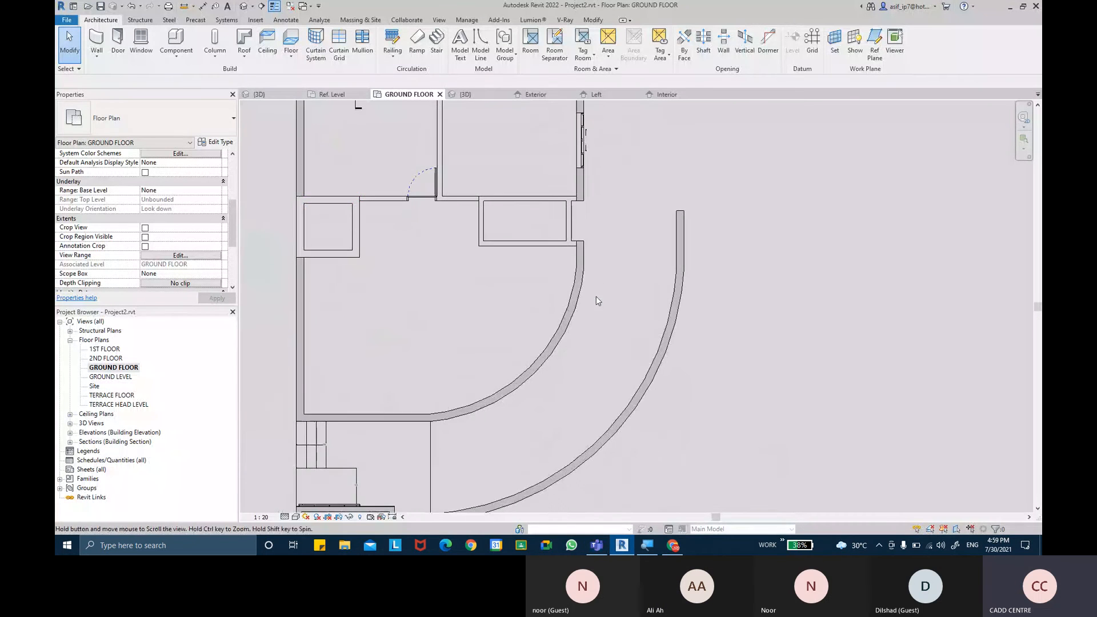
{"action": "left_click", "coordinate": [97, 52]}
{"action": "left_click", "coordinate": [125, 74]}
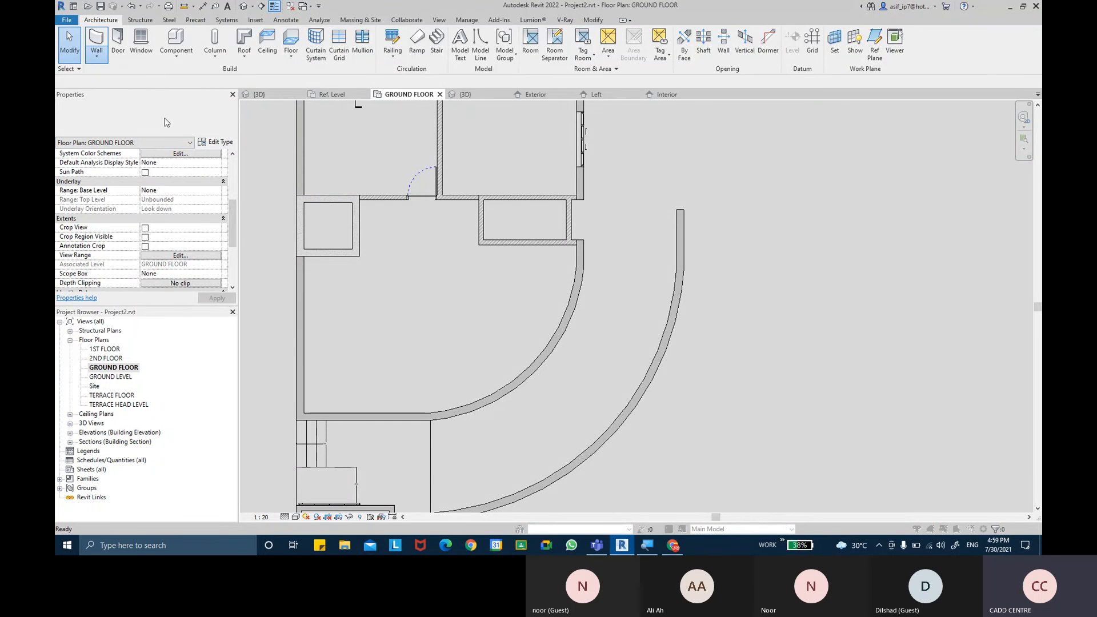
{"action": "left_click", "coordinate": [614, 313]}
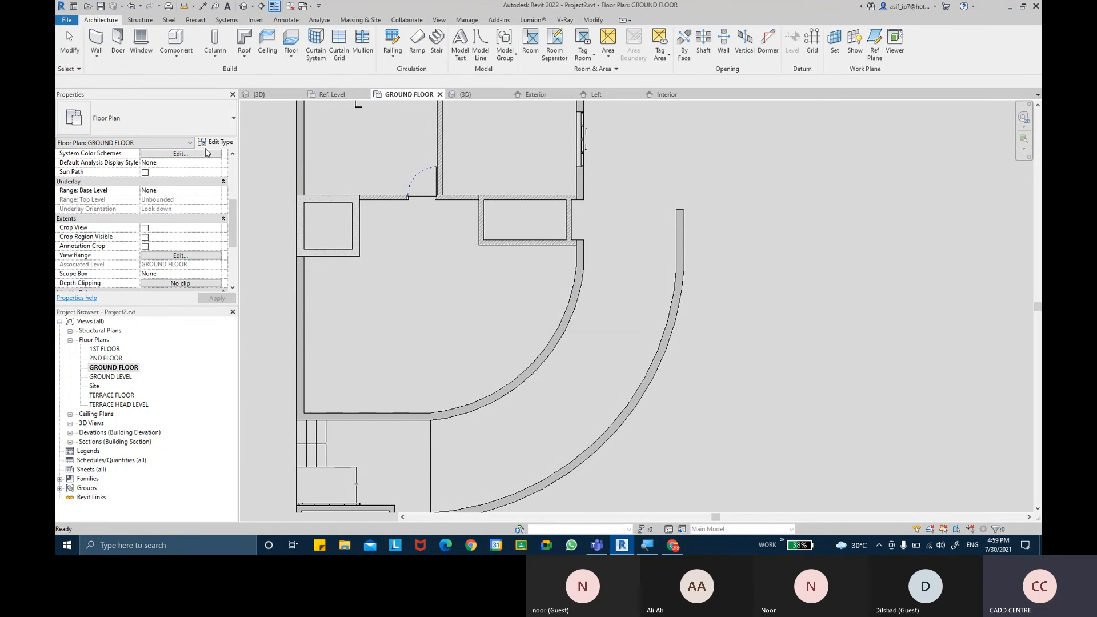
{"action": "left_click", "coordinate": [152, 117]}
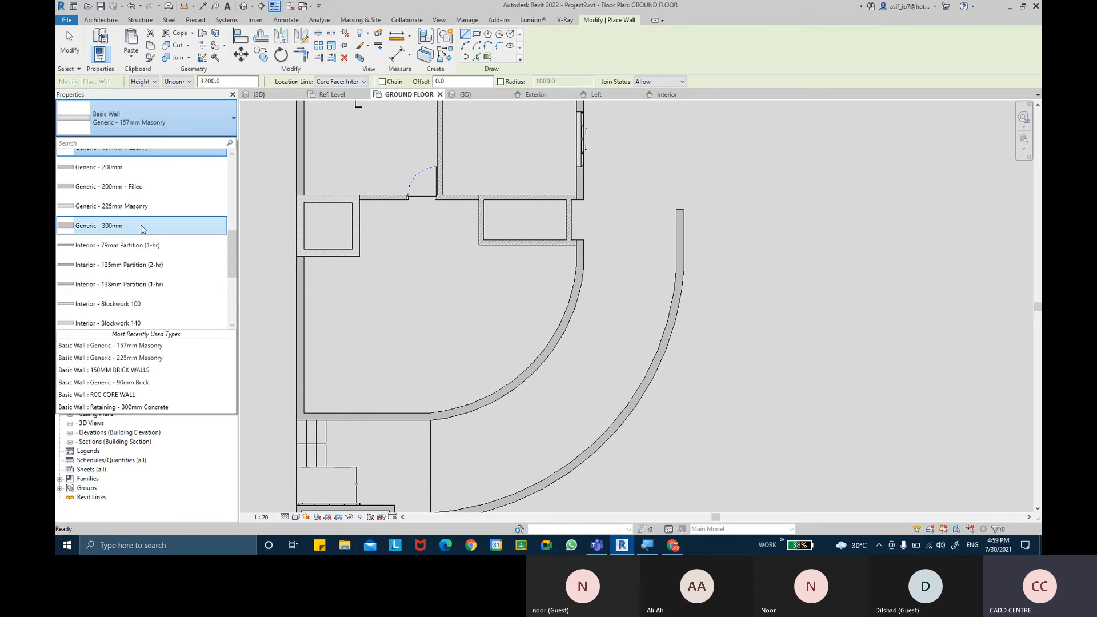
{"action": "scroll", "coordinate": [137, 240], "scroll_direction": "down", "scroll_amount": 5}
{"action": "left_click", "coordinate": [97, 310]}
{"action": "middle_click_drag", "start_coordinate": [693, 295], "coordinate": [497, 245]}
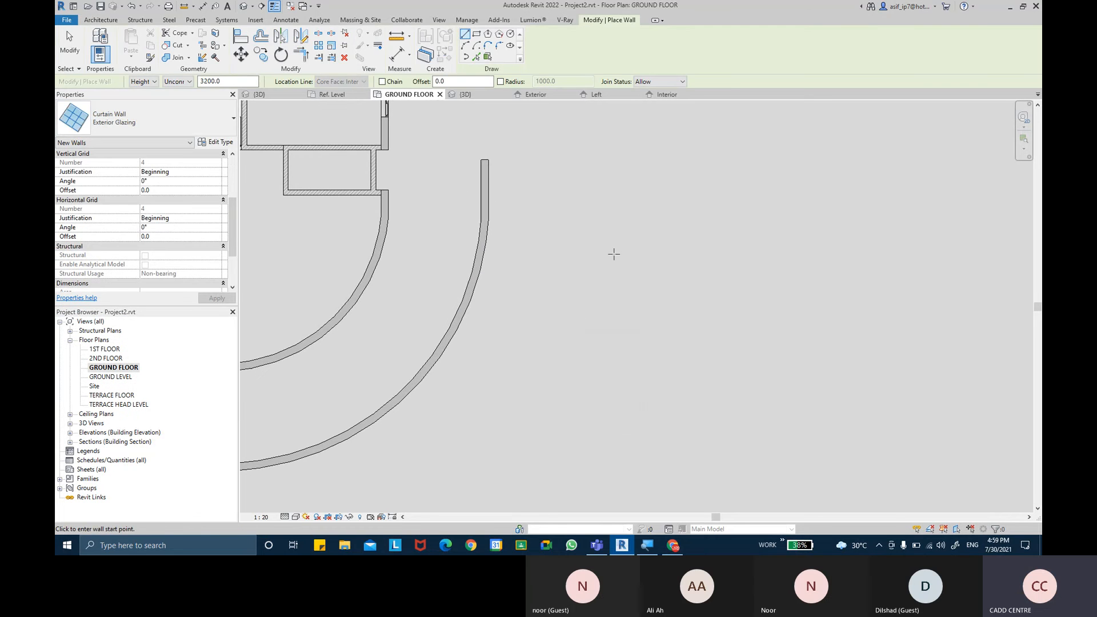
{"action": "left_click", "coordinate": [576, 260]}
{"action": "left_click", "coordinate": [666, 260]}
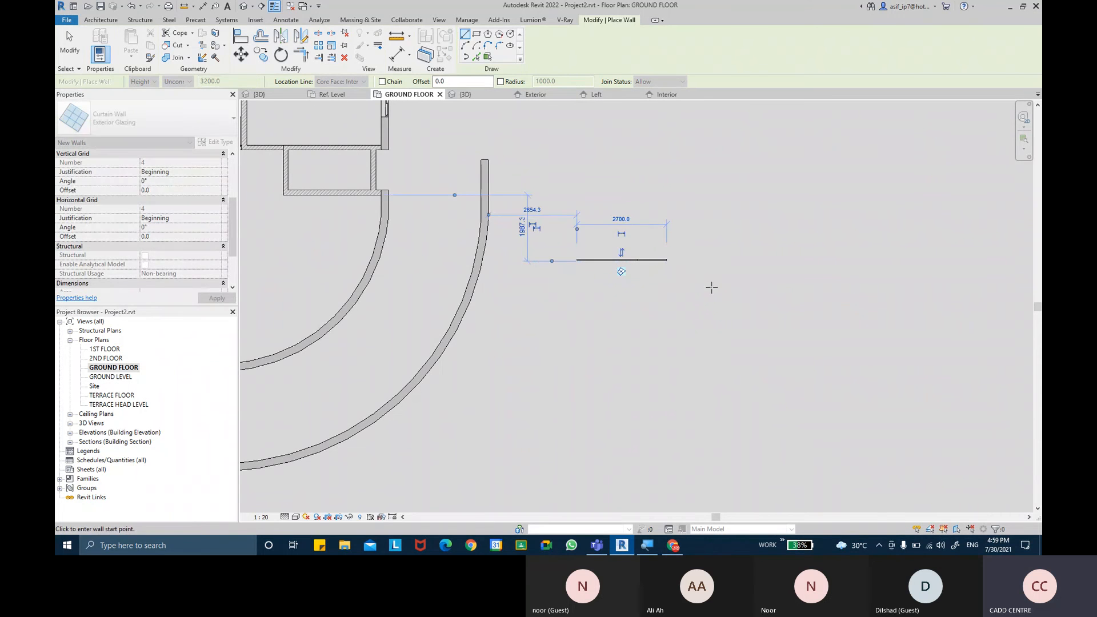
{"action": "key", "text": "Escape"}
Open the 3D view of the building and bring the new curtain wall into a close front view.
{"action": "left_click", "coordinate": [463, 94]}
{"action": "scroll", "coordinate": [564, 290], "scroll_direction": "down", "scroll_amount": 10}
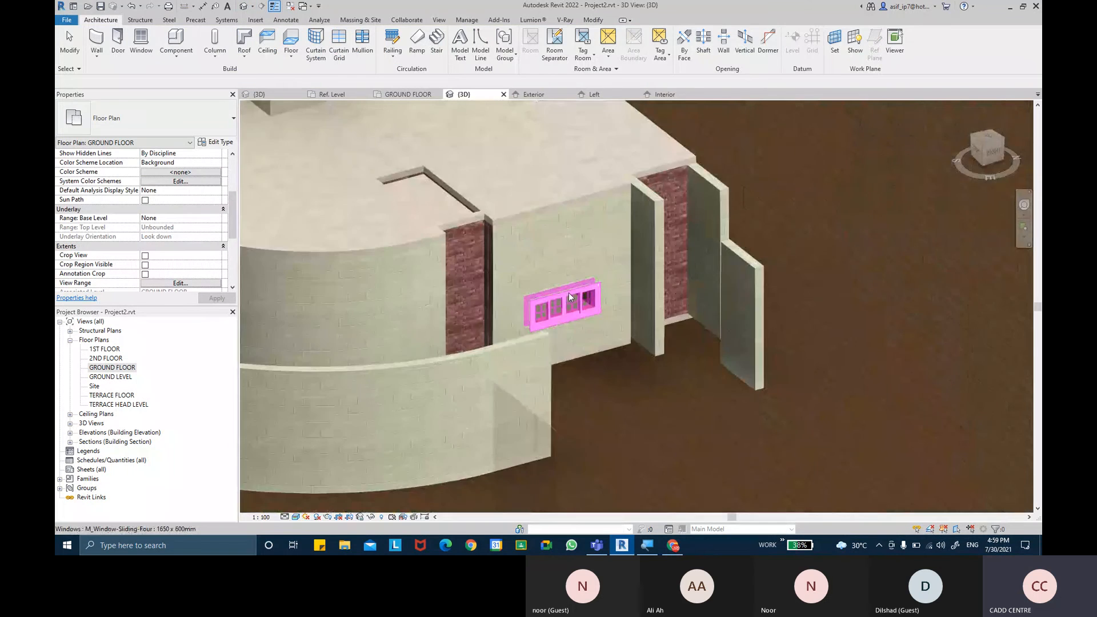
{"action": "scroll", "coordinate": [611, 345], "scroll_direction": "up", "scroll_amount": 5}
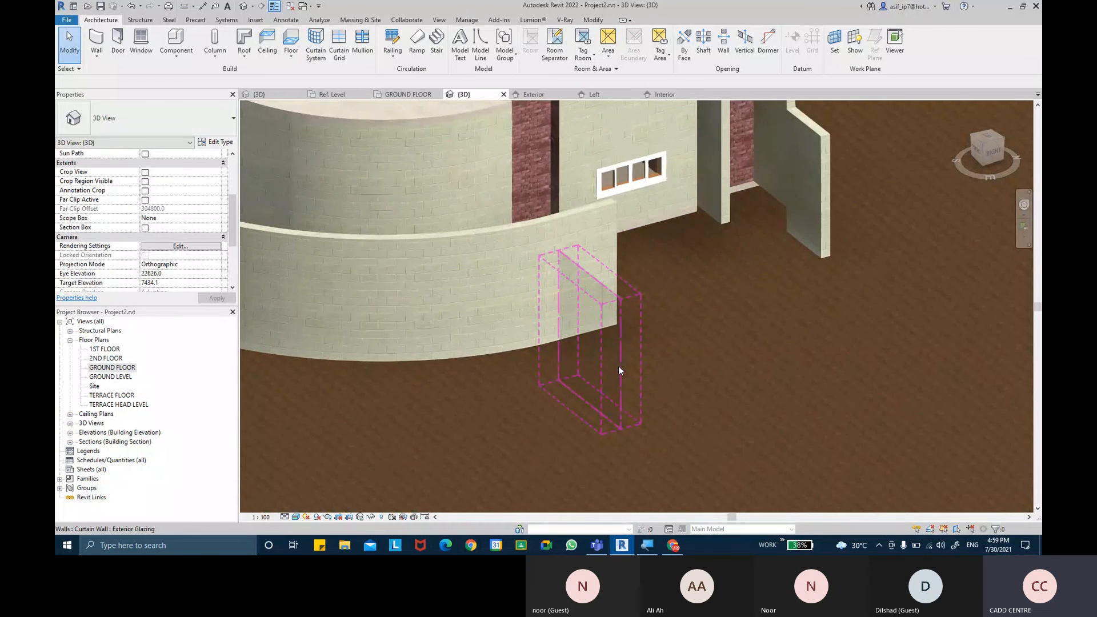
{"action": "left_click", "coordinate": [615, 364]}
{"action": "middle_click_drag", "start_coordinate": [603, 374], "coordinate": [745, 373], "text": "shift"}
{"action": "left_click", "coordinate": [700, 369]}
{"action": "scroll", "coordinate": [639, 374], "scroll_direction": "up", "scroll_amount": 2}
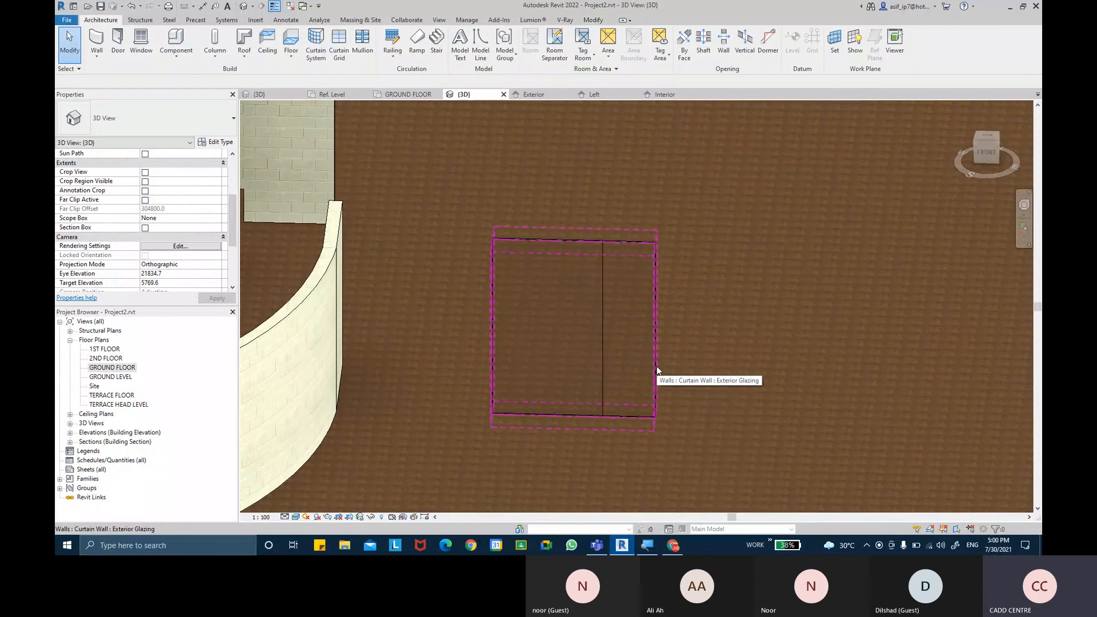
Set the Exterior Glazing curtain wall type's vertical and horizontal grid layouts to Fixed Number.
{"action": "left_click", "coordinate": [656, 366]}
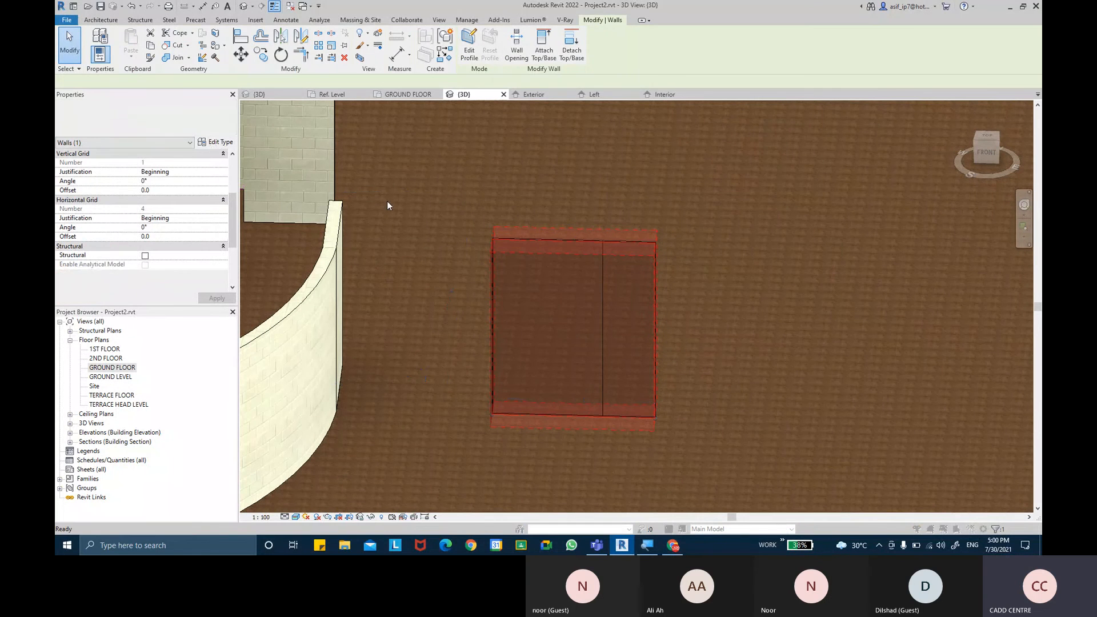
{"action": "left_click", "coordinate": [215, 141]}
{"action": "left_click", "coordinate": [651, 221]}
{"action": "left_click", "coordinate": [594, 245]}
{"action": "left_click", "coordinate": [652, 260]}
{"action": "left_click", "coordinate": [578, 284]}
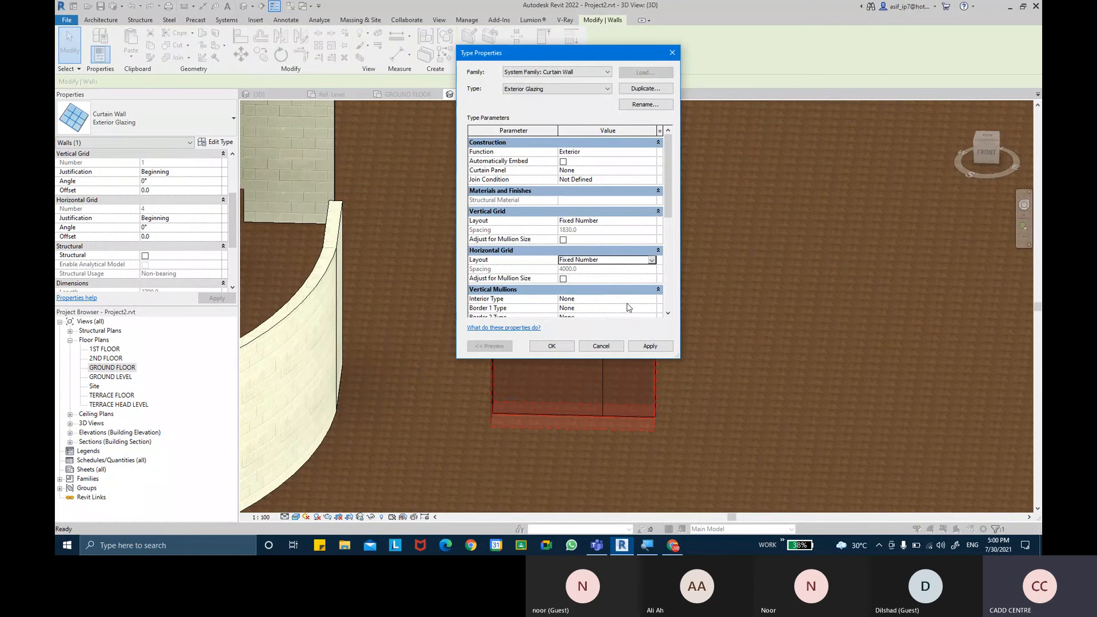
{"action": "left_click", "coordinate": [551, 346]}
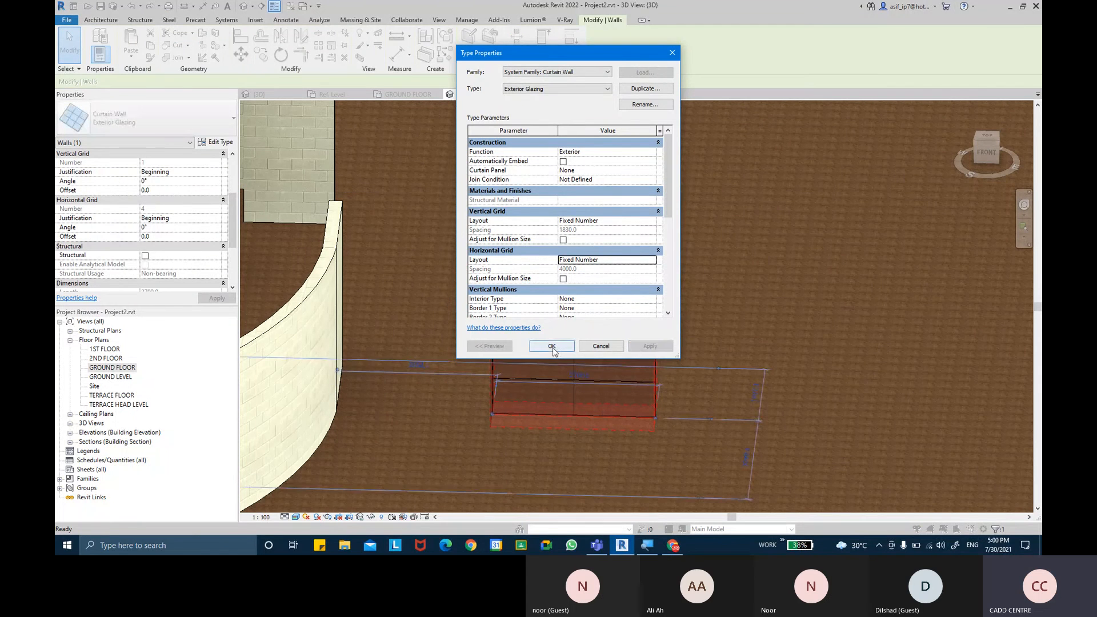
{"action": "key", "text": "Escape"}
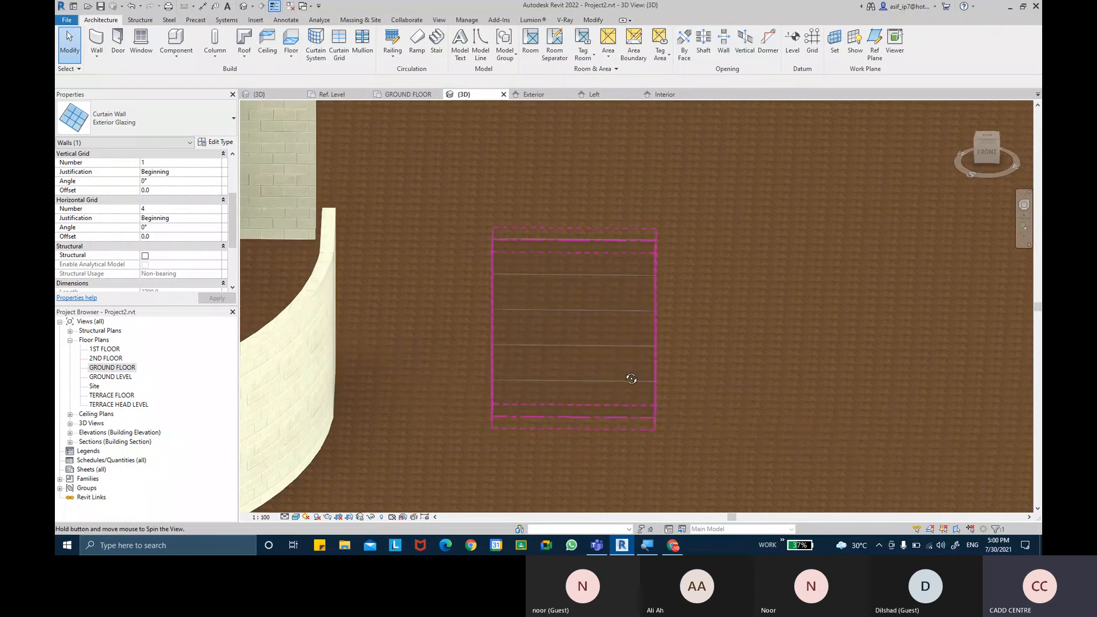
Change the 3D view's visual style to plain colours without realistic material textures, facing the curtain wall.
{"action": "middle_click_drag", "start_coordinate": [632, 376], "coordinate": [746, 330], "text": "shift"}
{"action": "left_click", "coordinate": [295, 516]}
{"action": "left_click", "coordinate": [321, 495]}
{"action": "mouse_move", "coordinate": [720, 276]}
{"action": "middle_mouse_down", "text": "shift"}
{"action": "mouse_move", "coordinate": [722, 262]}
{"action": "mouse_move", "coordinate": [687, 306]}
{"action": "mouse_move", "coordinate": [734, 265]}
{"action": "middle_mouse_up", "text": "shift"}
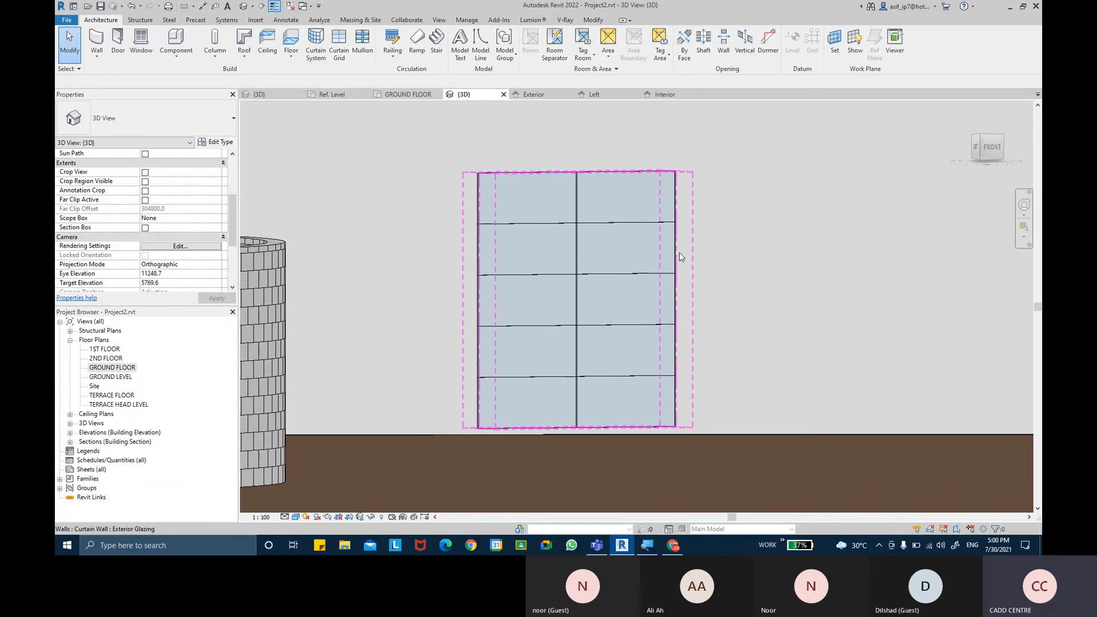
Set both the vertical and horizontal grid angles of the curtain wall to 30° and apply the change.
{"action": "left_click", "coordinate": [677, 257]}
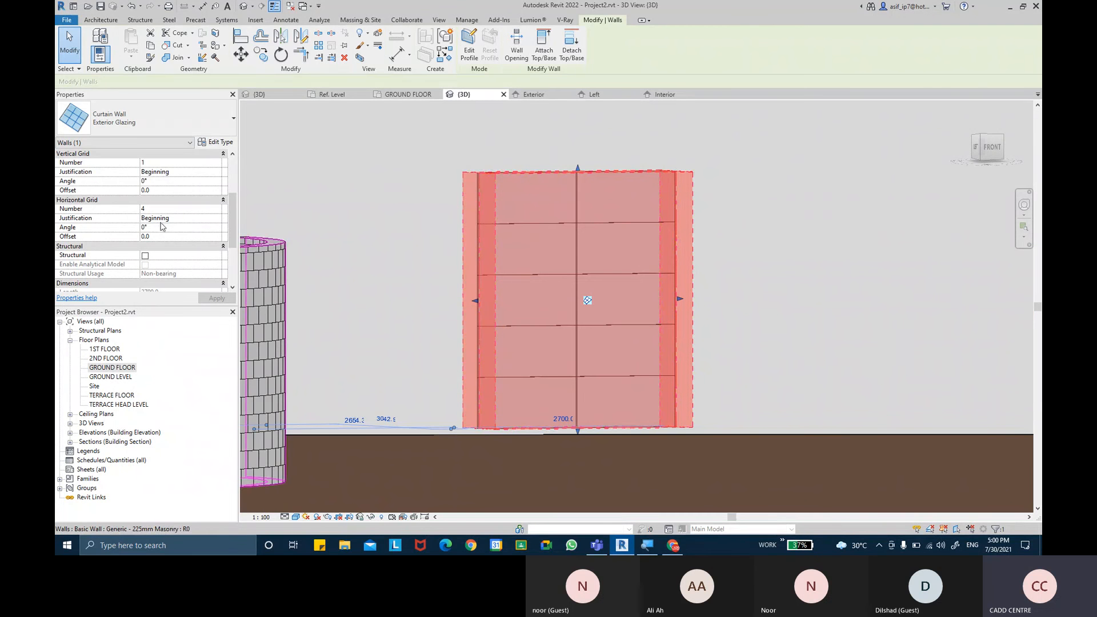
{"action": "key", "text": "ctrl"}
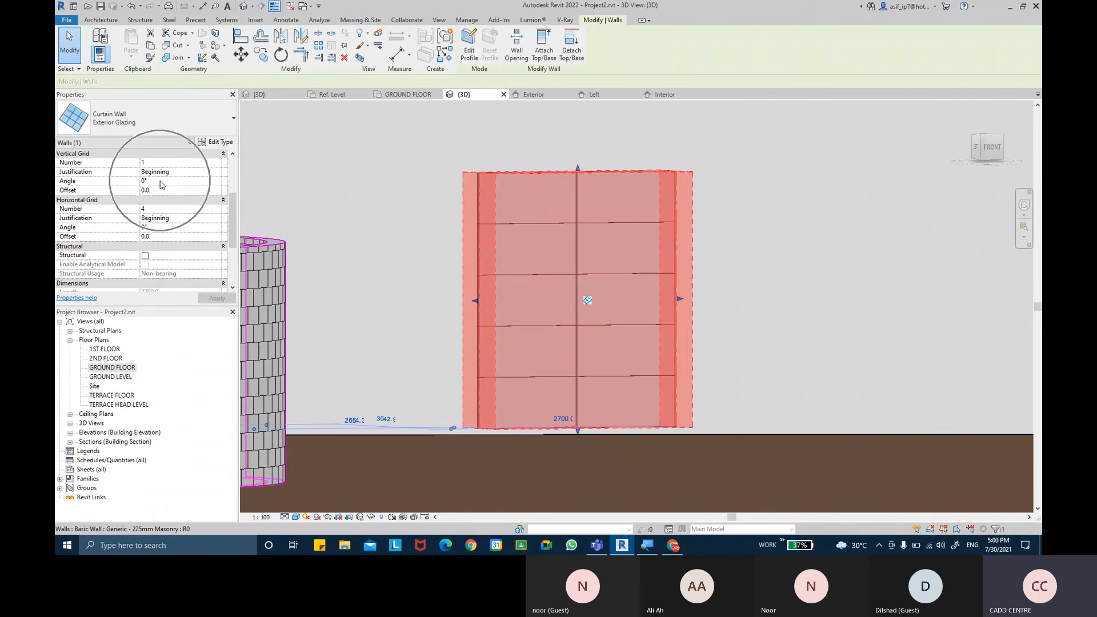
{"action": "left_click", "coordinate": [160, 181]}
{"action": "type", "text": "30"}
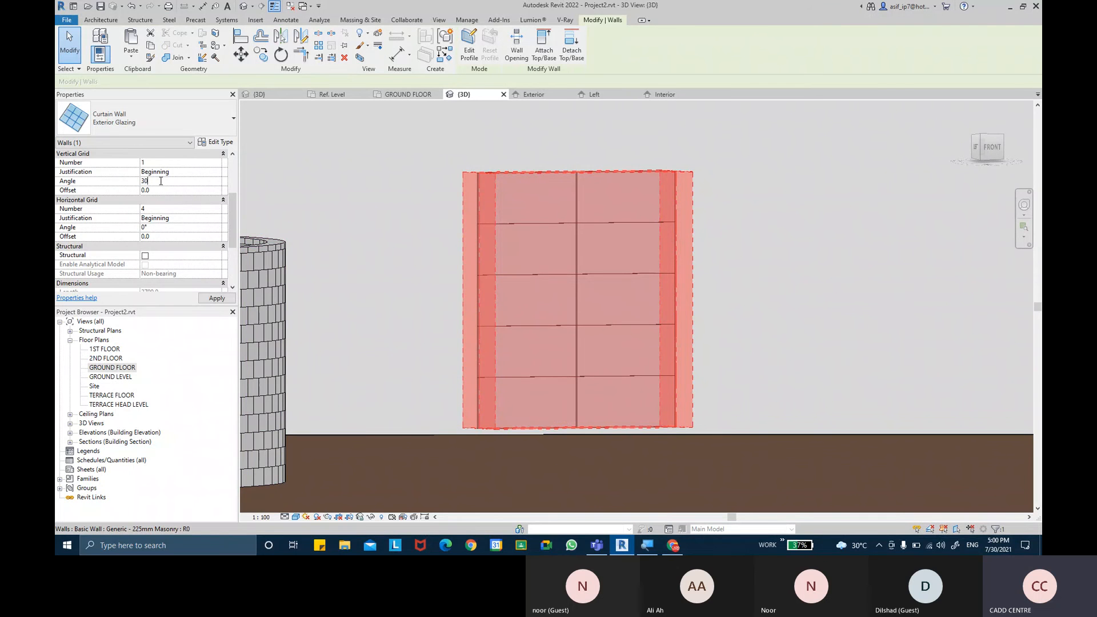
{"action": "left_click", "coordinate": [174, 228]}
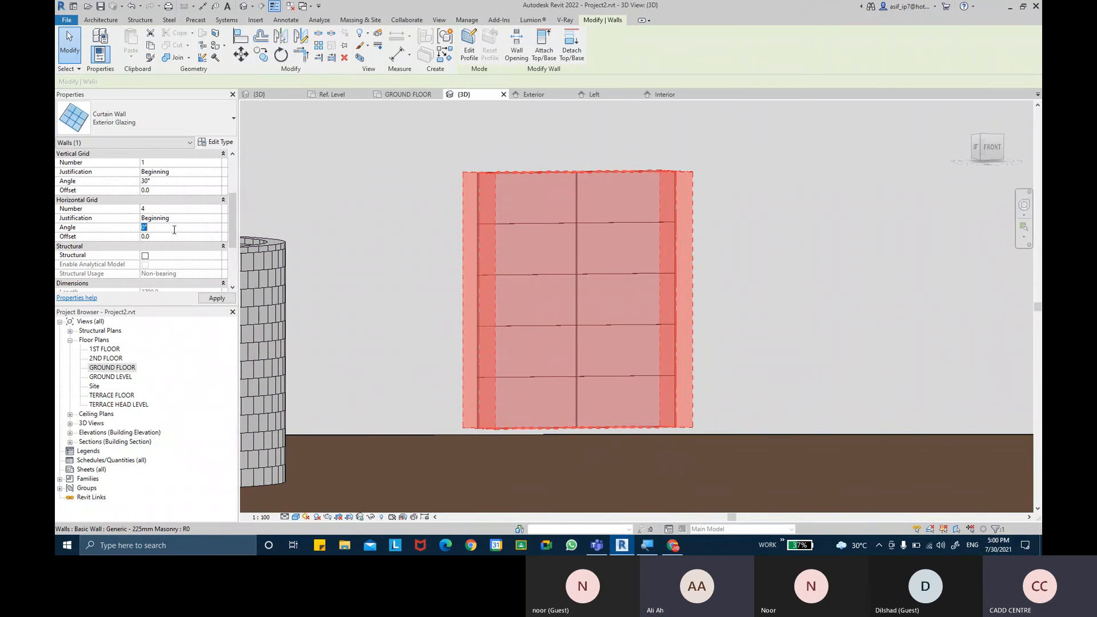
{"action": "type", "text": "30"}
{"action": "left_click", "coordinate": [215, 298]}
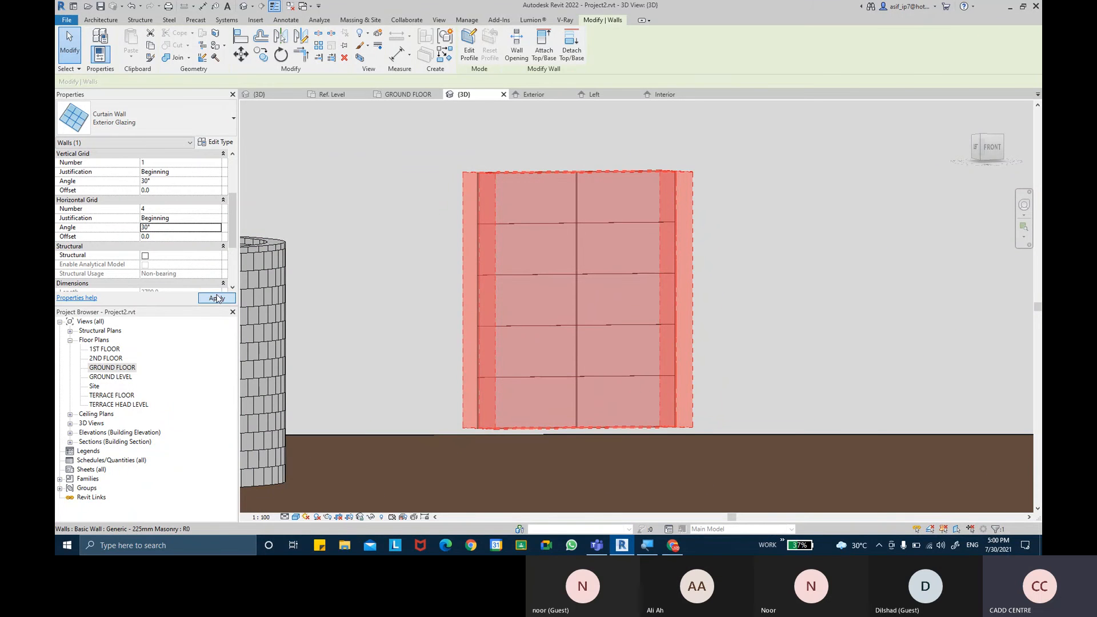
{"action": "left_click", "coordinate": [753, 269]}
{"action": "middle_click_drag", "start_coordinate": [756, 277], "coordinate": [749, 274], "text": "shift"}
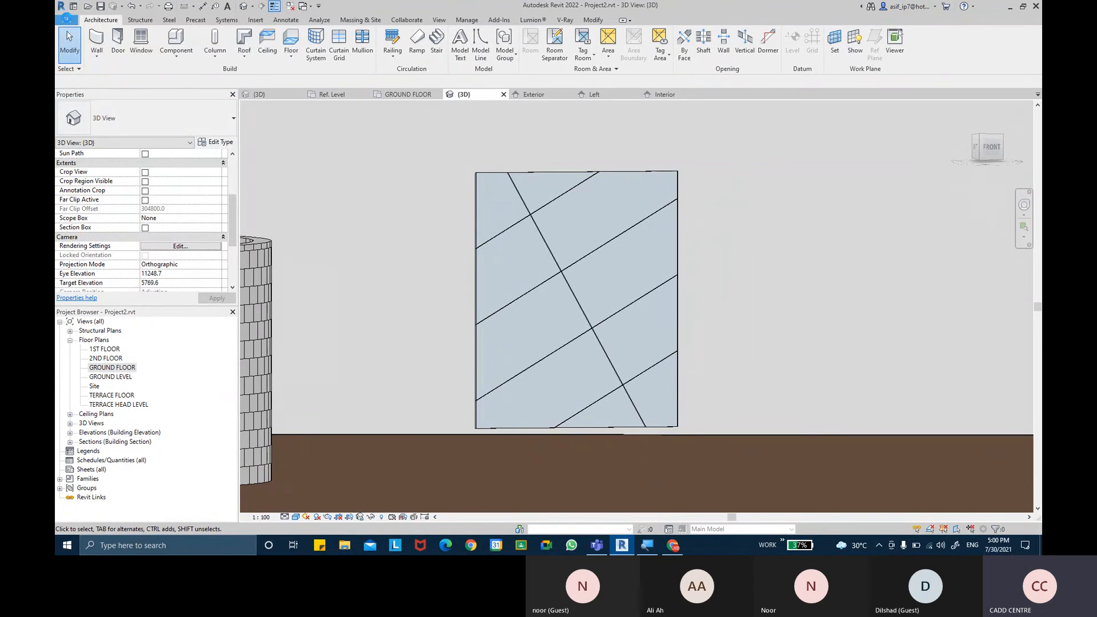
Start a new family and preview the Metric Mass template in the English Conceptual Mass template folder.
{"action": "left_click", "coordinate": [67, 20]}
{"action": "mouse_move", "coordinate": [124, 56]}
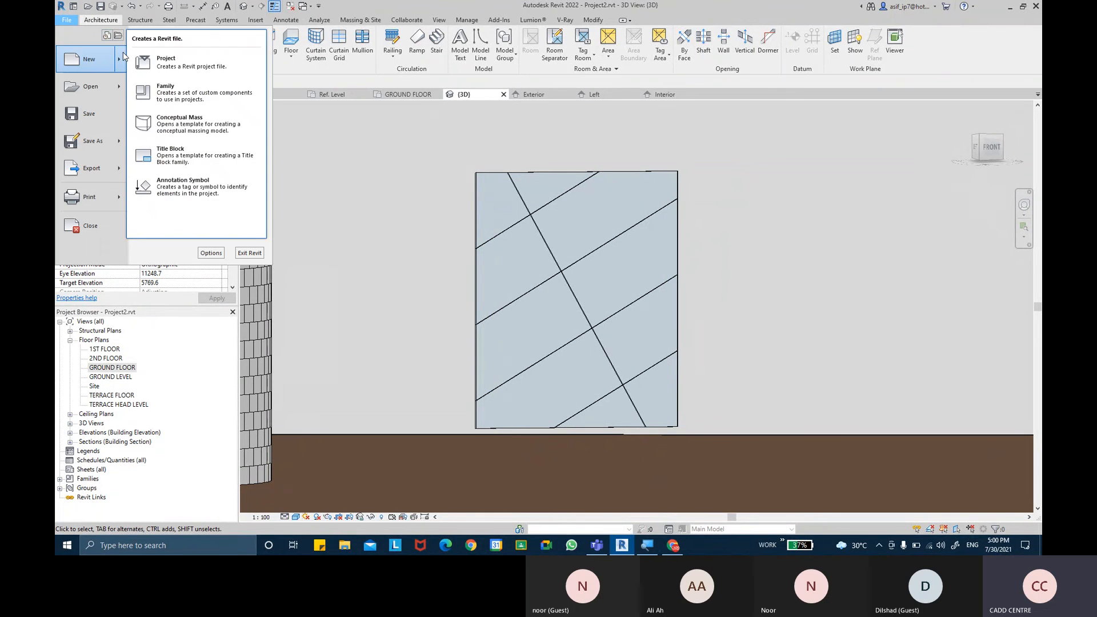
{"action": "left_click", "coordinate": [194, 89]}
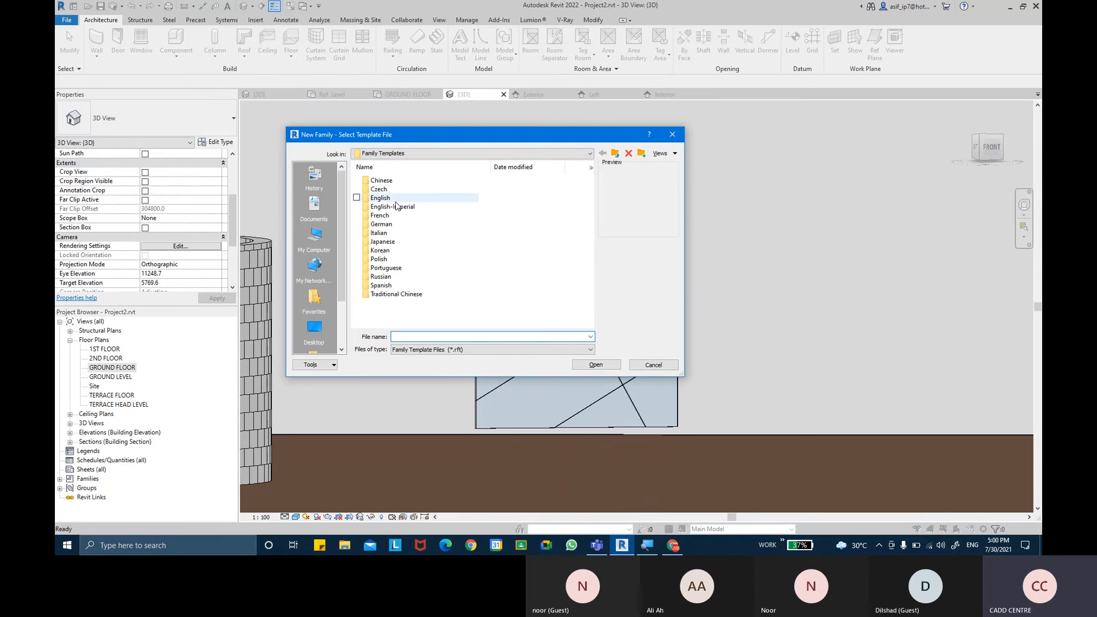
{"action": "double_click", "coordinate": [398, 203]}
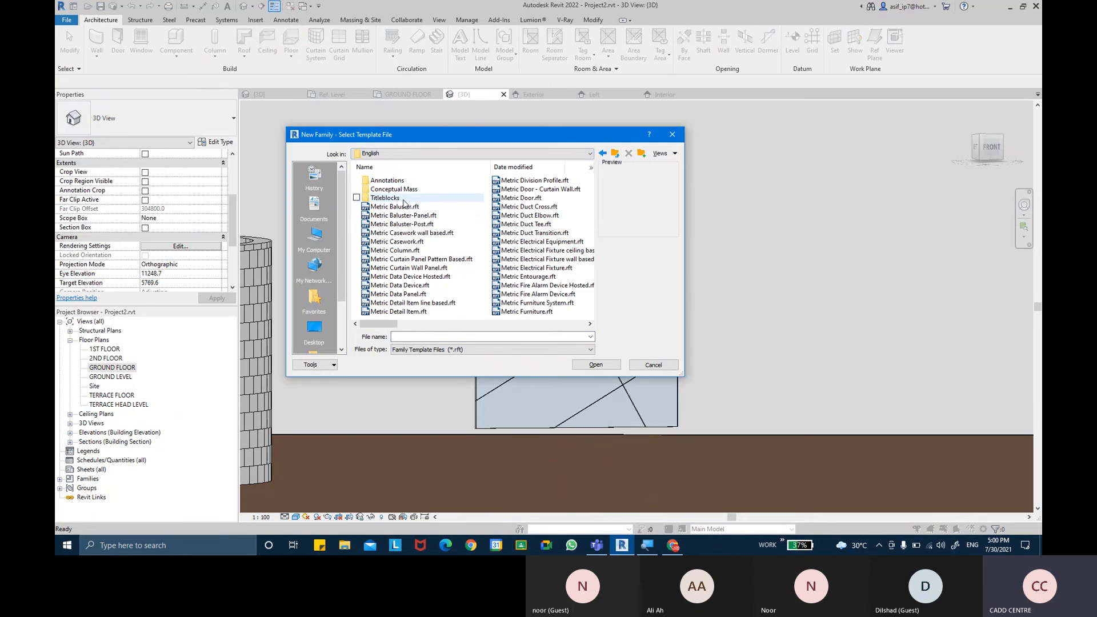
{"action": "double_click", "coordinate": [403, 191]}
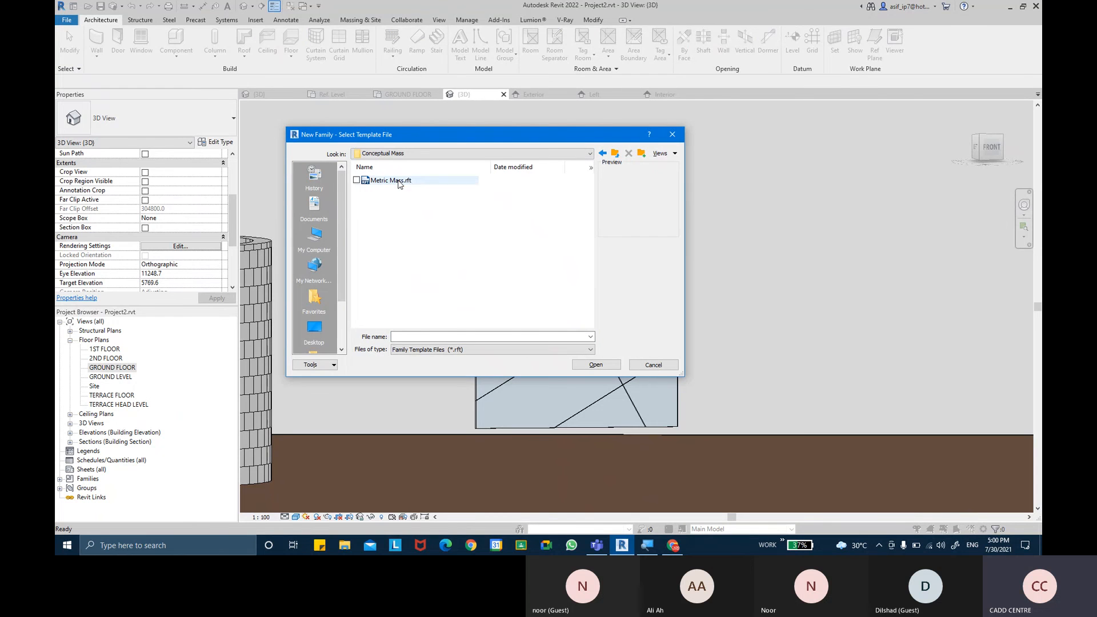
{"action": "left_click", "coordinate": [401, 182]}
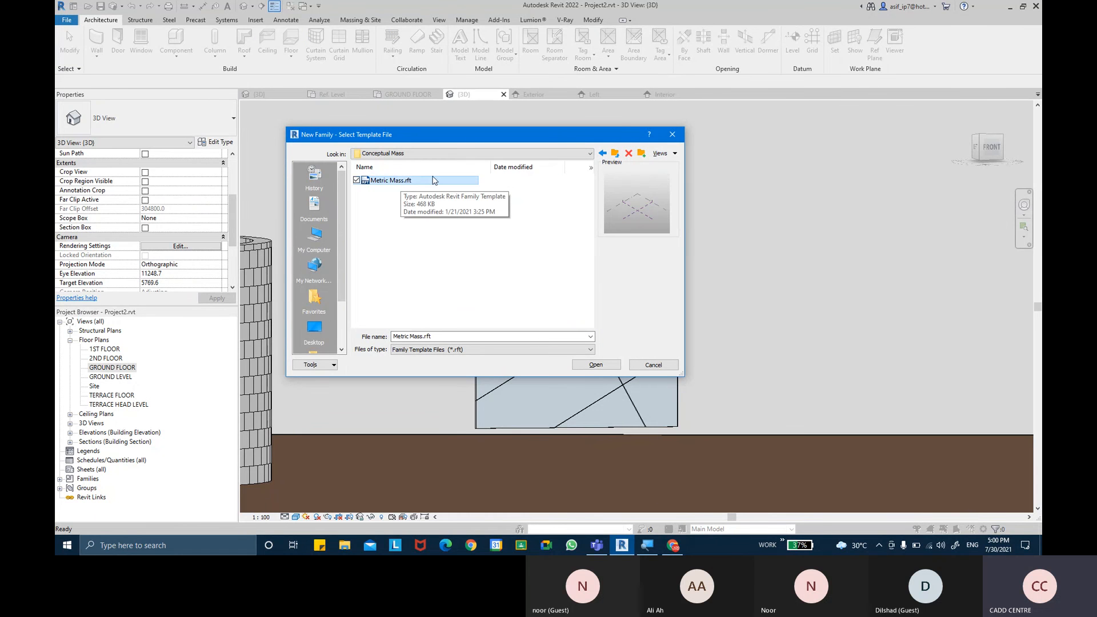
Preview the Metric Curtain Panel Pattern Based template in the English folder, and close the template selection without creating a family.
{"action": "left_click", "coordinate": [615, 154]}
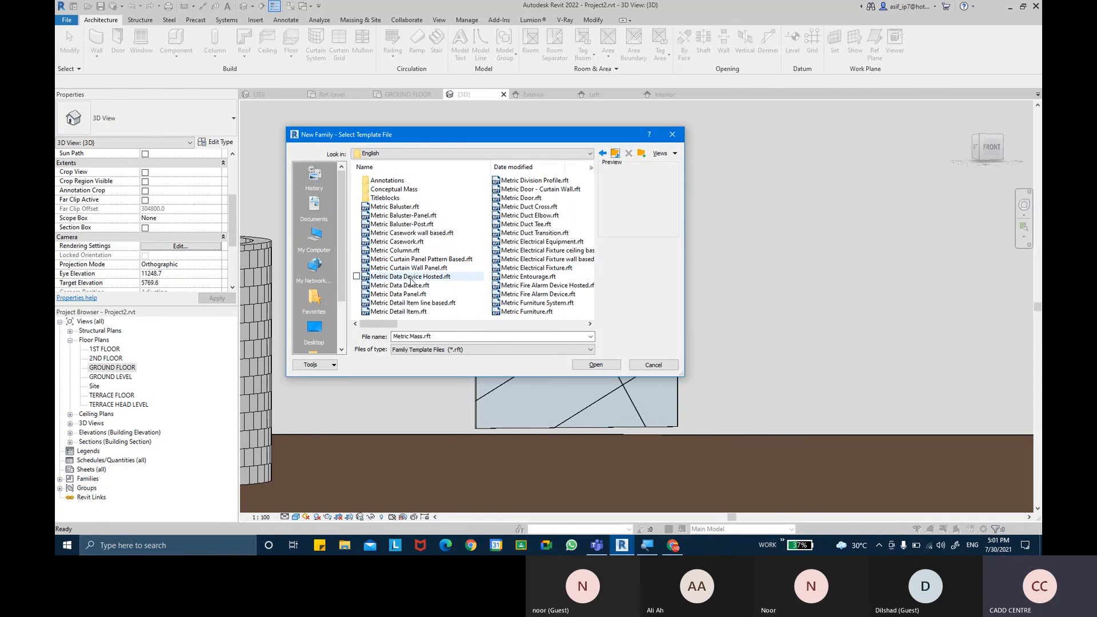
{"action": "left_click", "coordinate": [421, 259]}
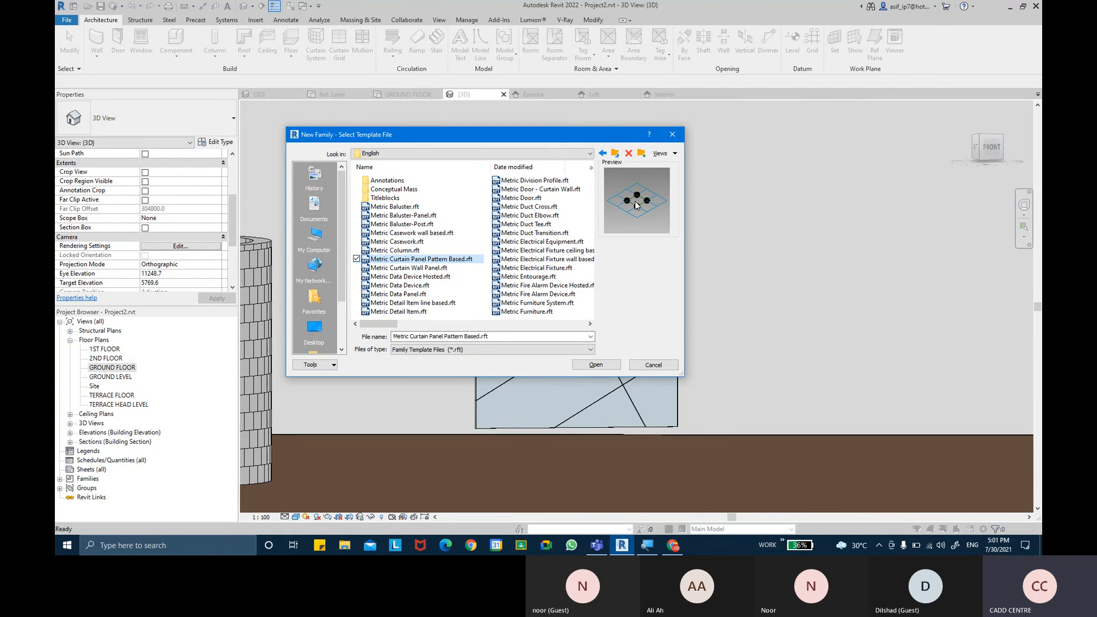
{"action": "left_click", "coordinate": [654, 364]}
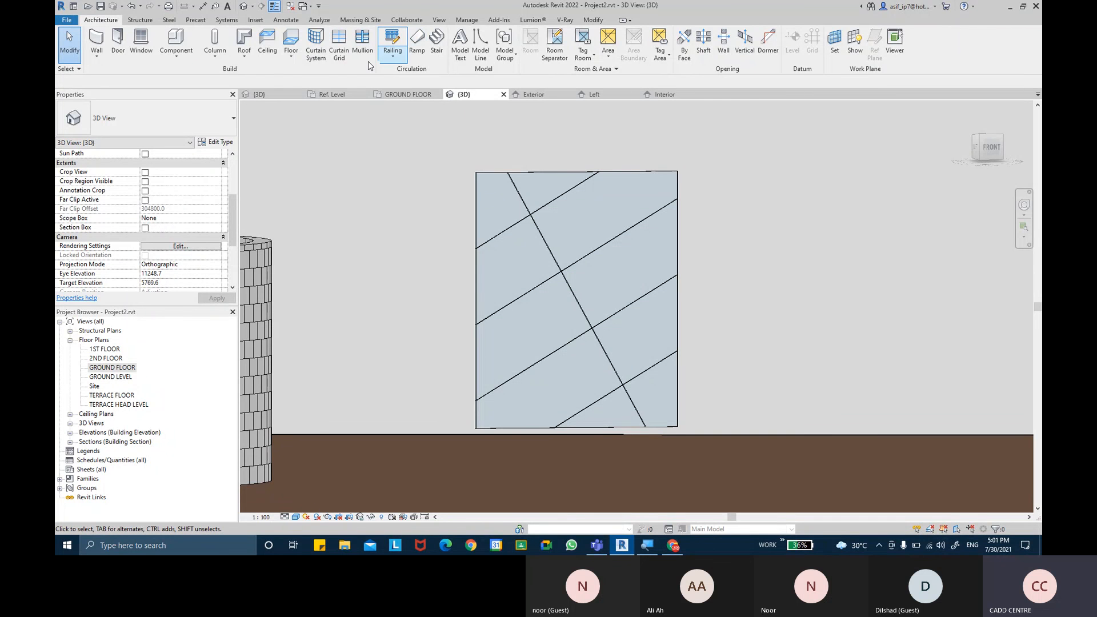
Add two one-segment curtain grid lines, one about 706 mm right of the steep grid line in the upper strip and one in the strip at lower left.
{"action": "left_click", "coordinate": [339, 46]}
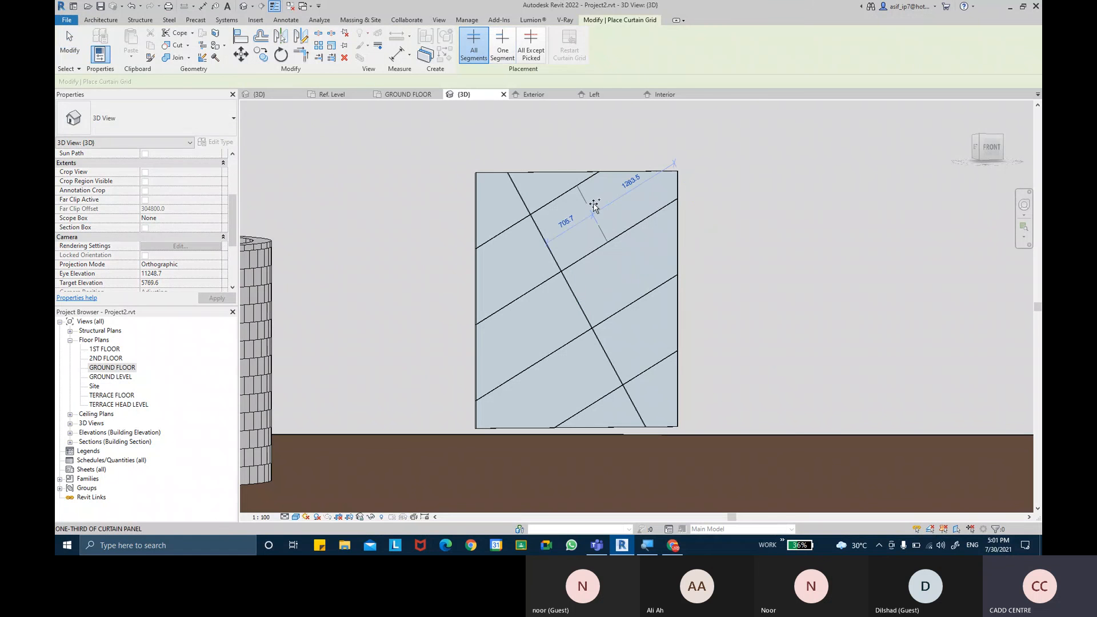
{"action": "left_click", "coordinate": [595, 210]}
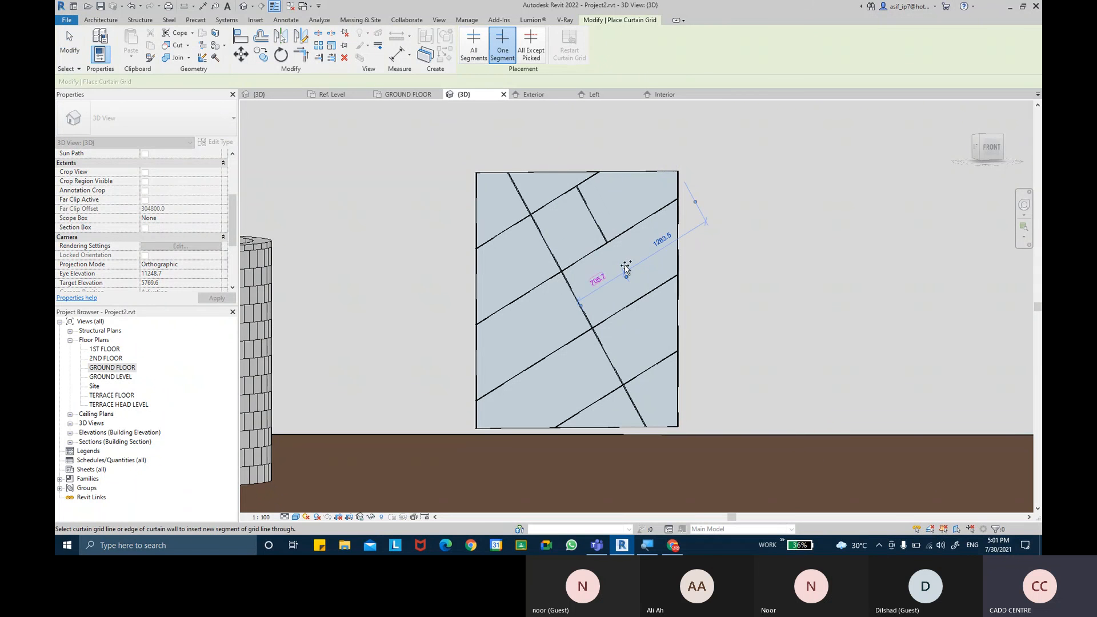
{"action": "left_click", "coordinate": [530, 325]}
{"action": "key", "text": "Escape"}
{"action": "key", "text": "Escape"}
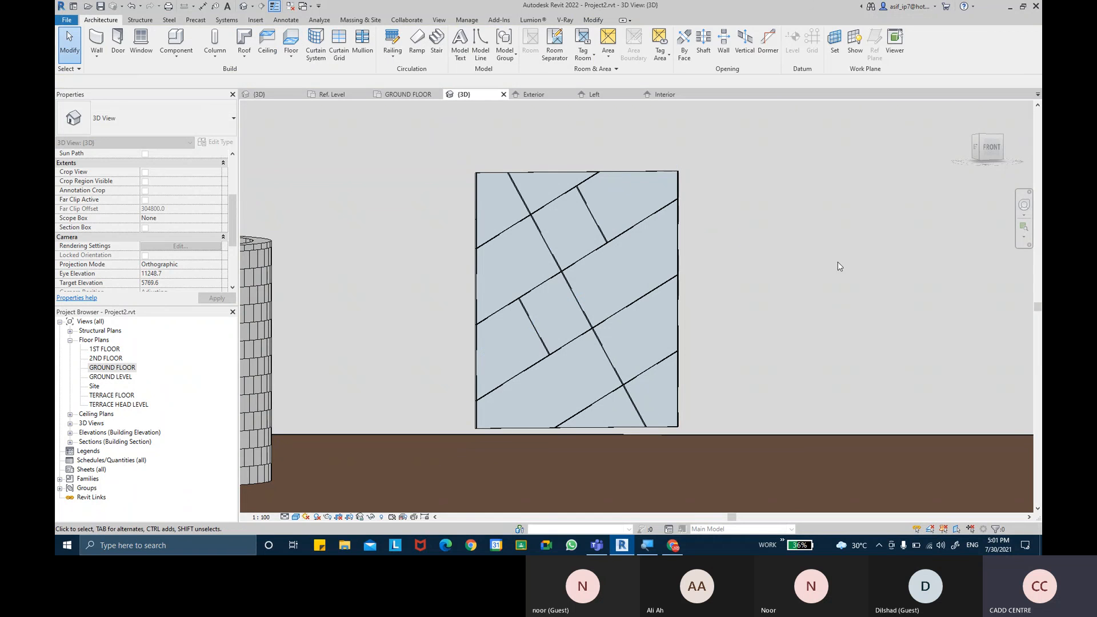
Inspect the properties of the new upper grid line and of the glazed panel in the curtain wall's upper right corner.
{"action": "left_click", "coordinate": [601, 229]}
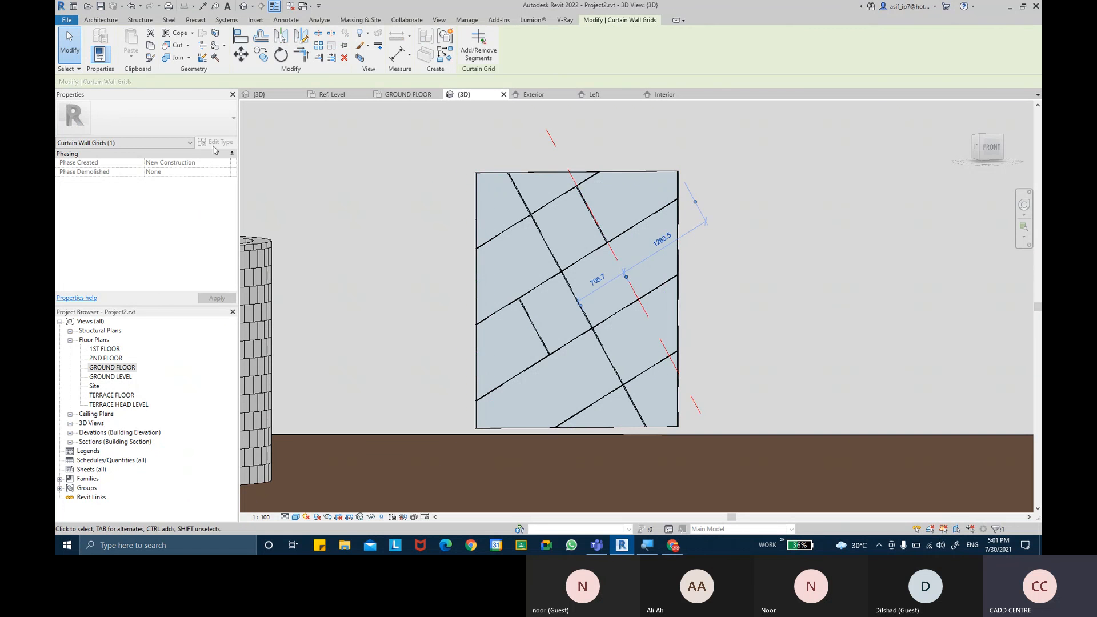
{"action": "left_click", "coordinate": [738, 243]}
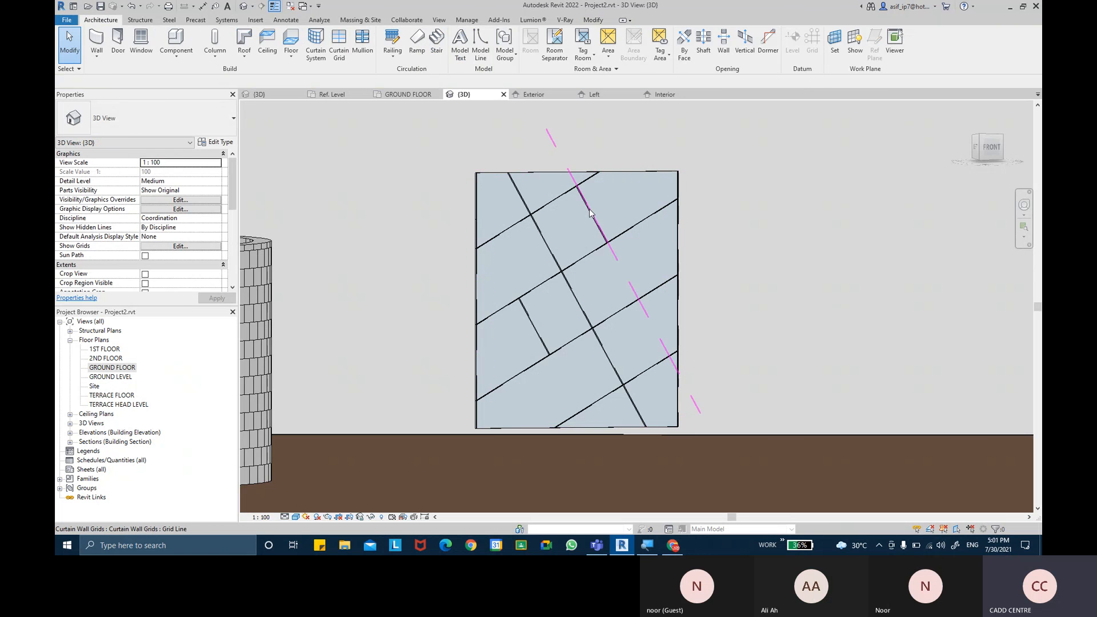
{"action": "key", "text": "Tab"}
{"action": "left_click", "coordinate": [589, 210]}
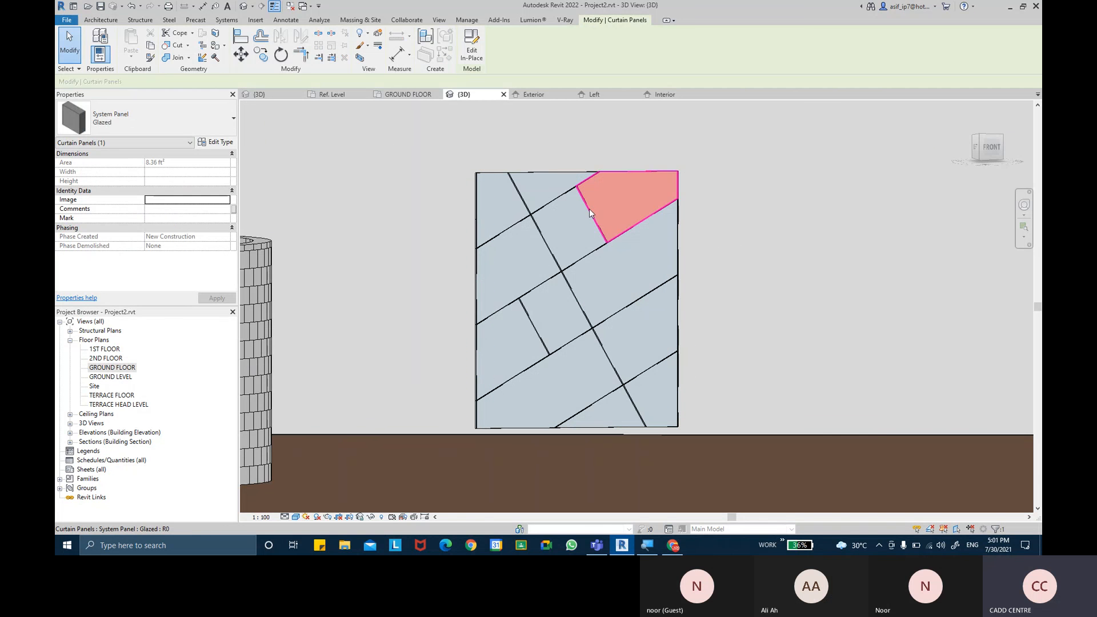
{"action": "left_click", "coordinate": [687, 210]}
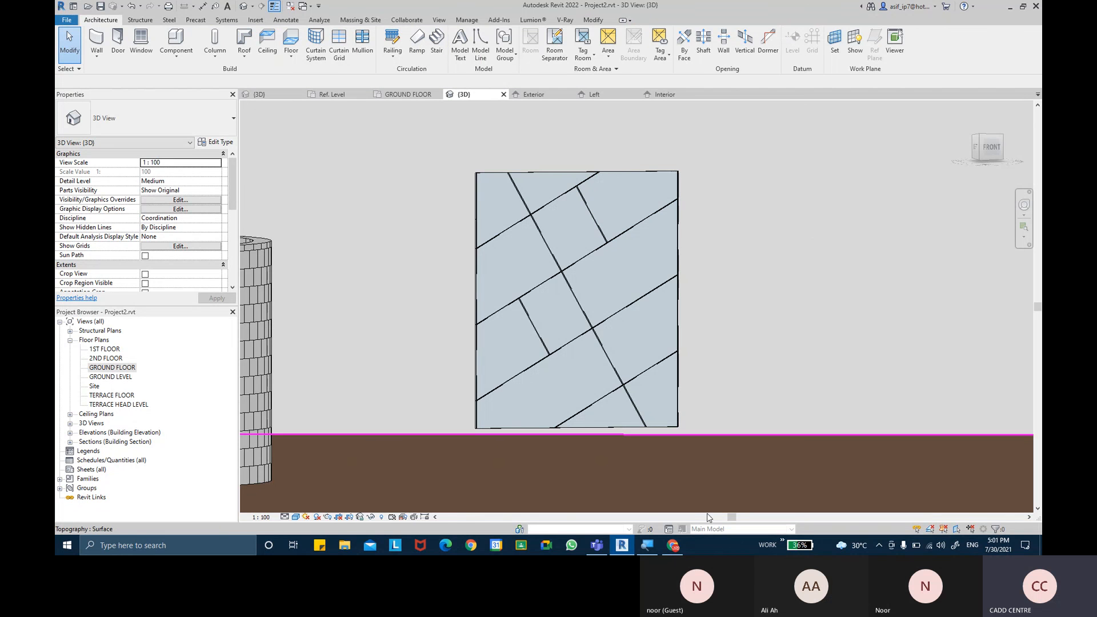
Switch to the Microsoft Teams meeting and stop sharing the screen.
{"action": "left_click", "coordinate": [597, 545]}
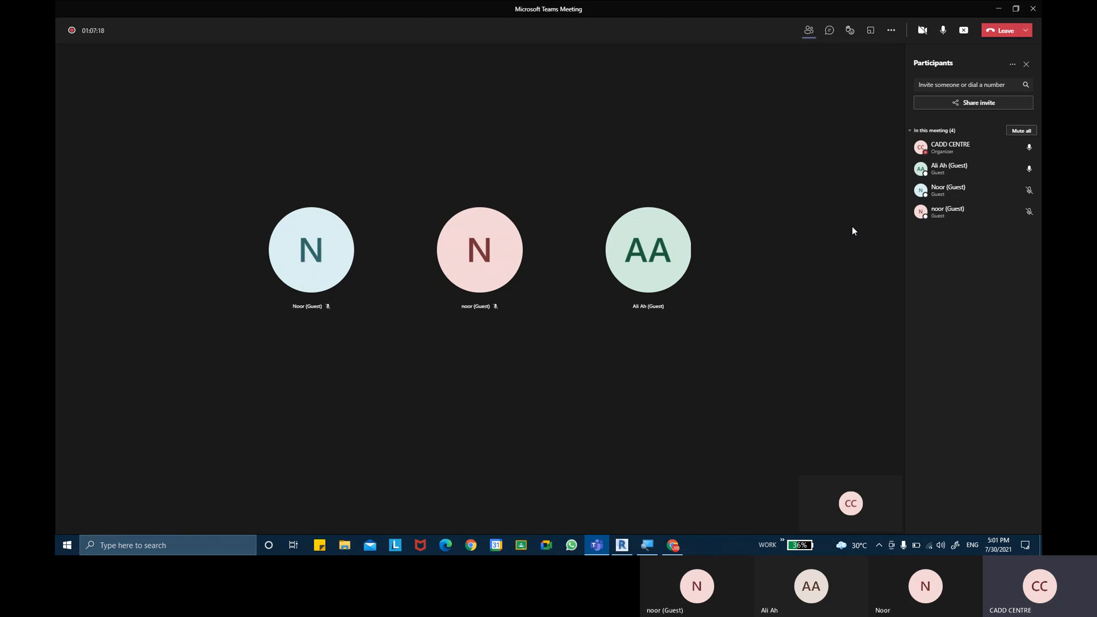
{"action": "left_click", "coordinate": [964, 31]}
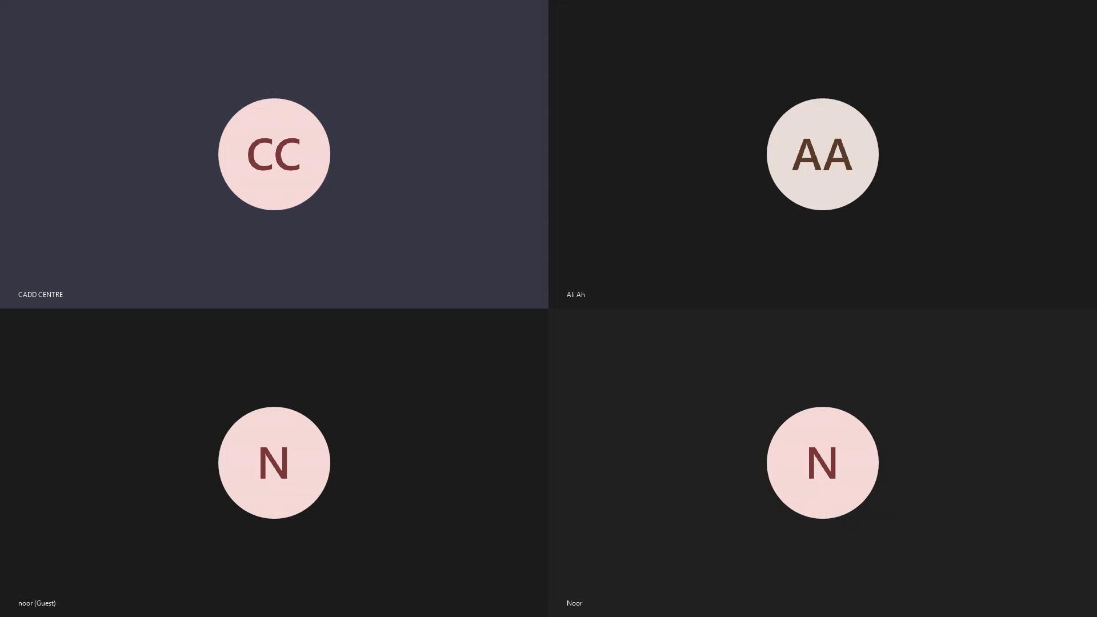